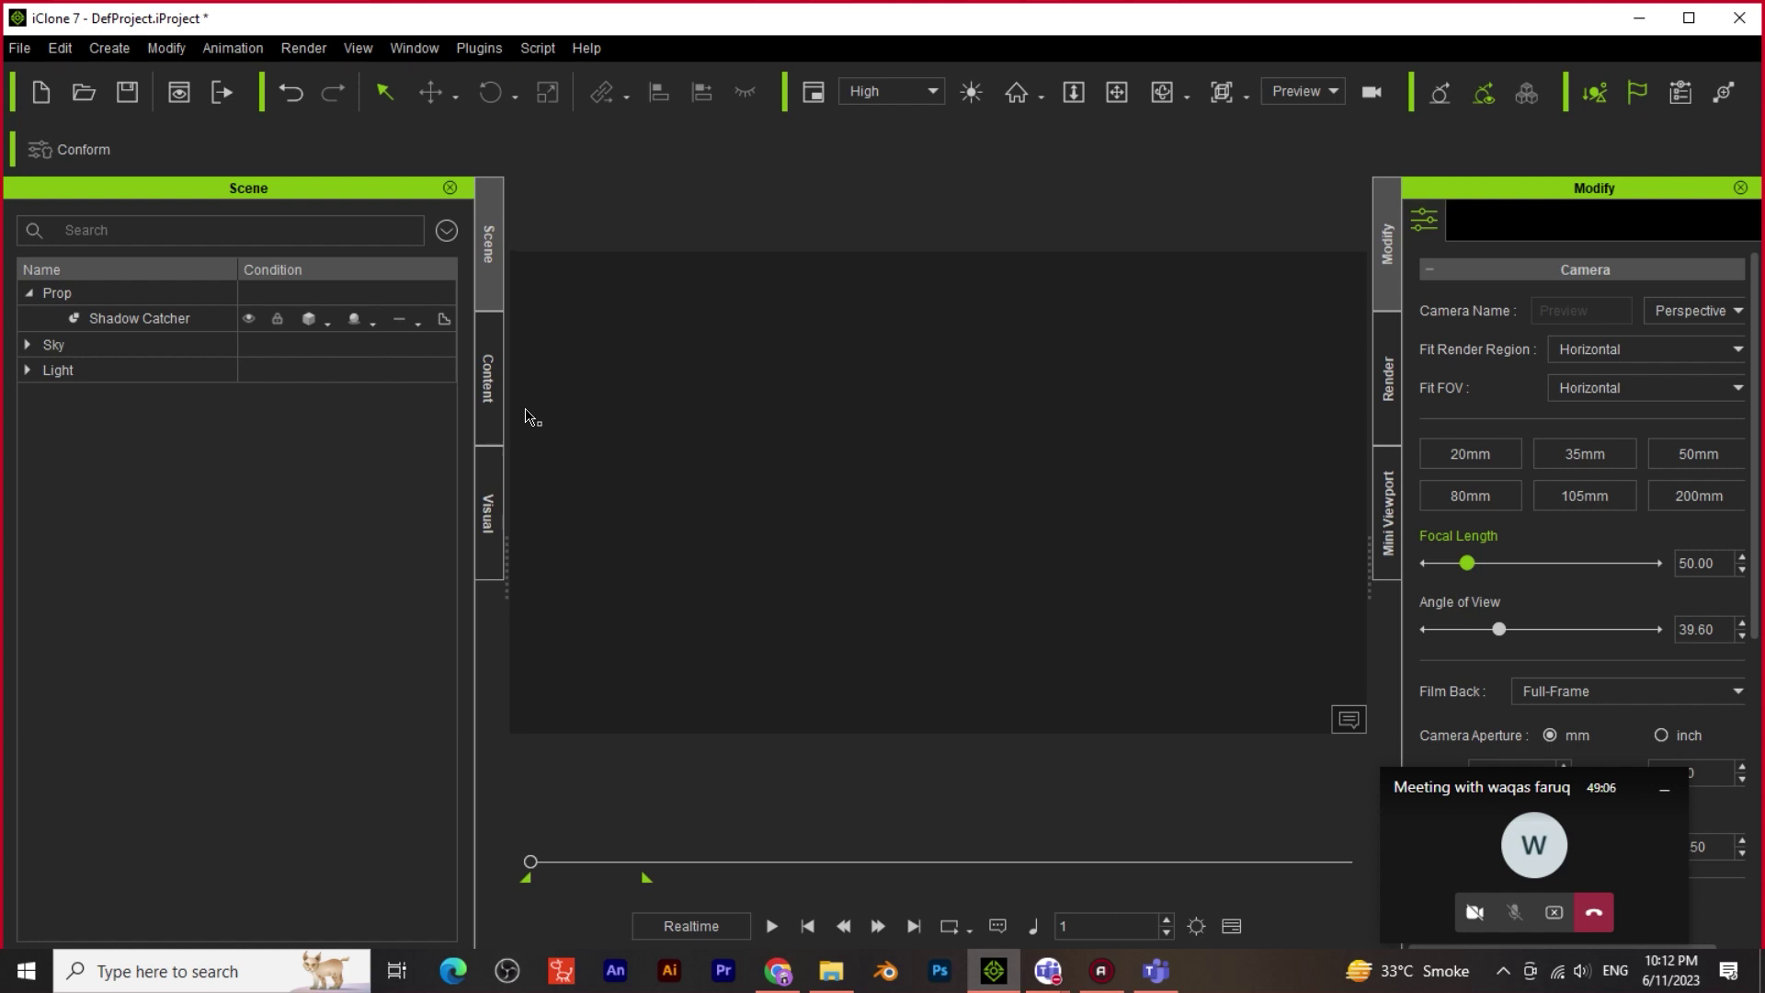
# Open the project file tut-03.iProject from the Tutorial folder
pyautogui.click(19, 48)
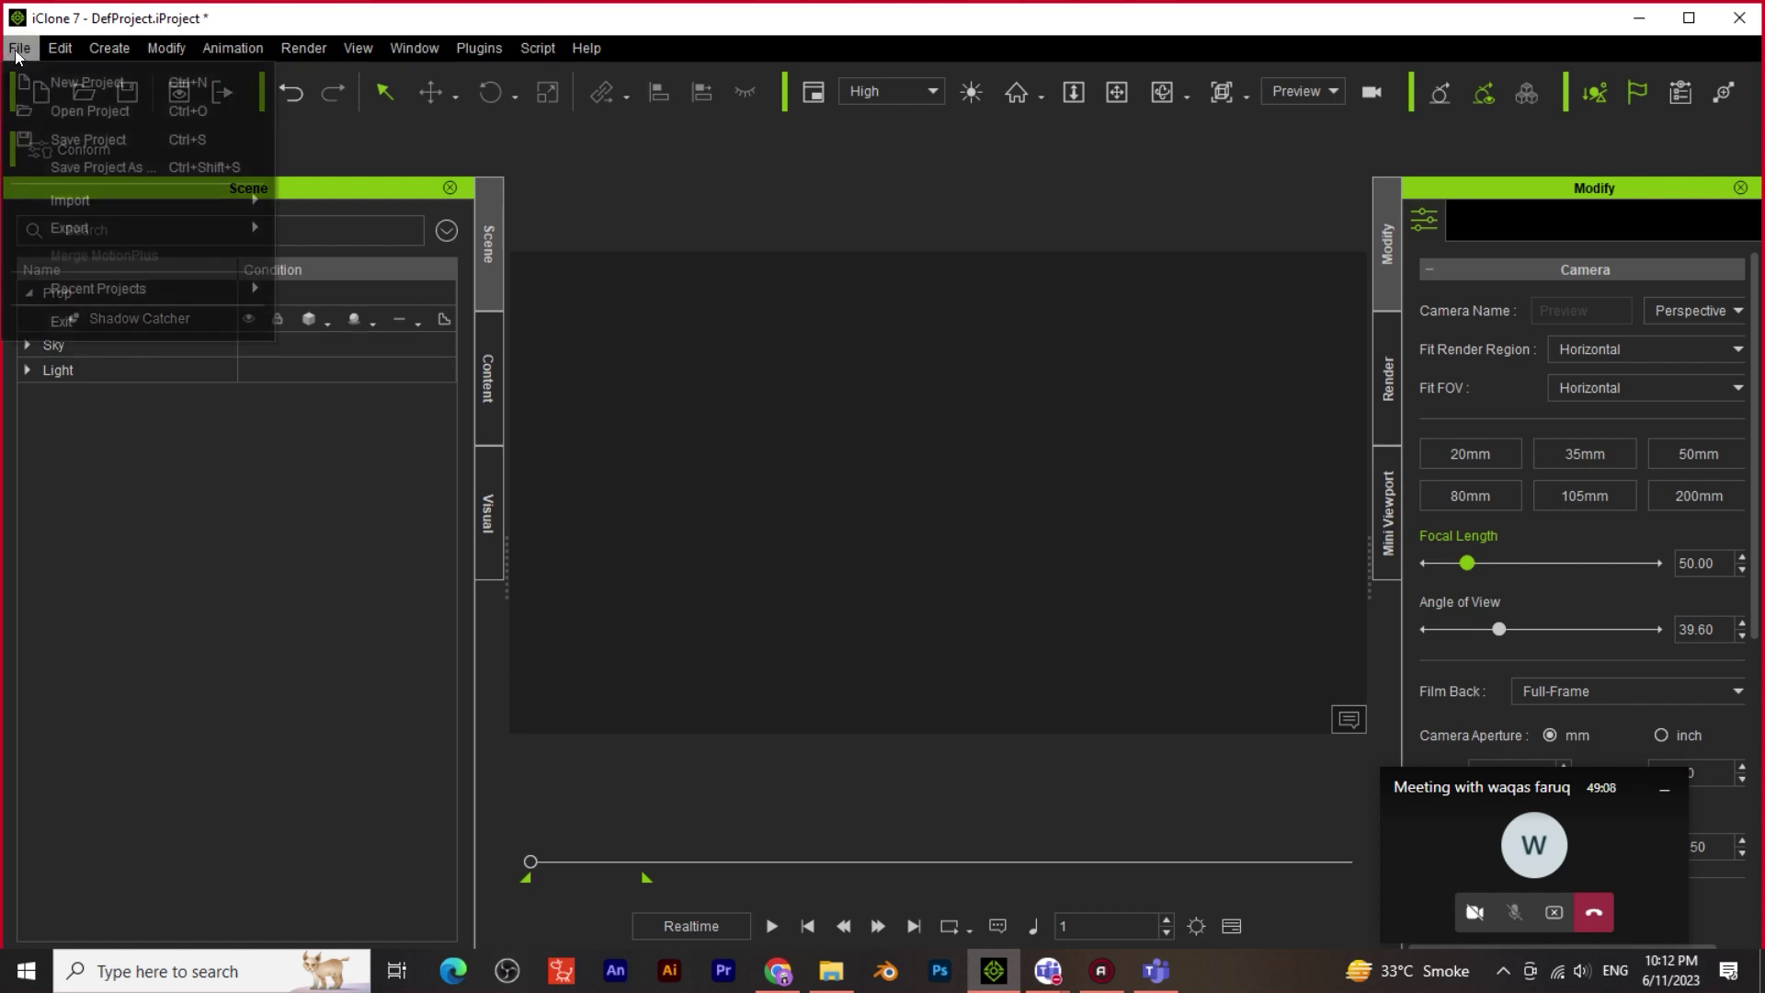
pyautogui.click(104, 114)
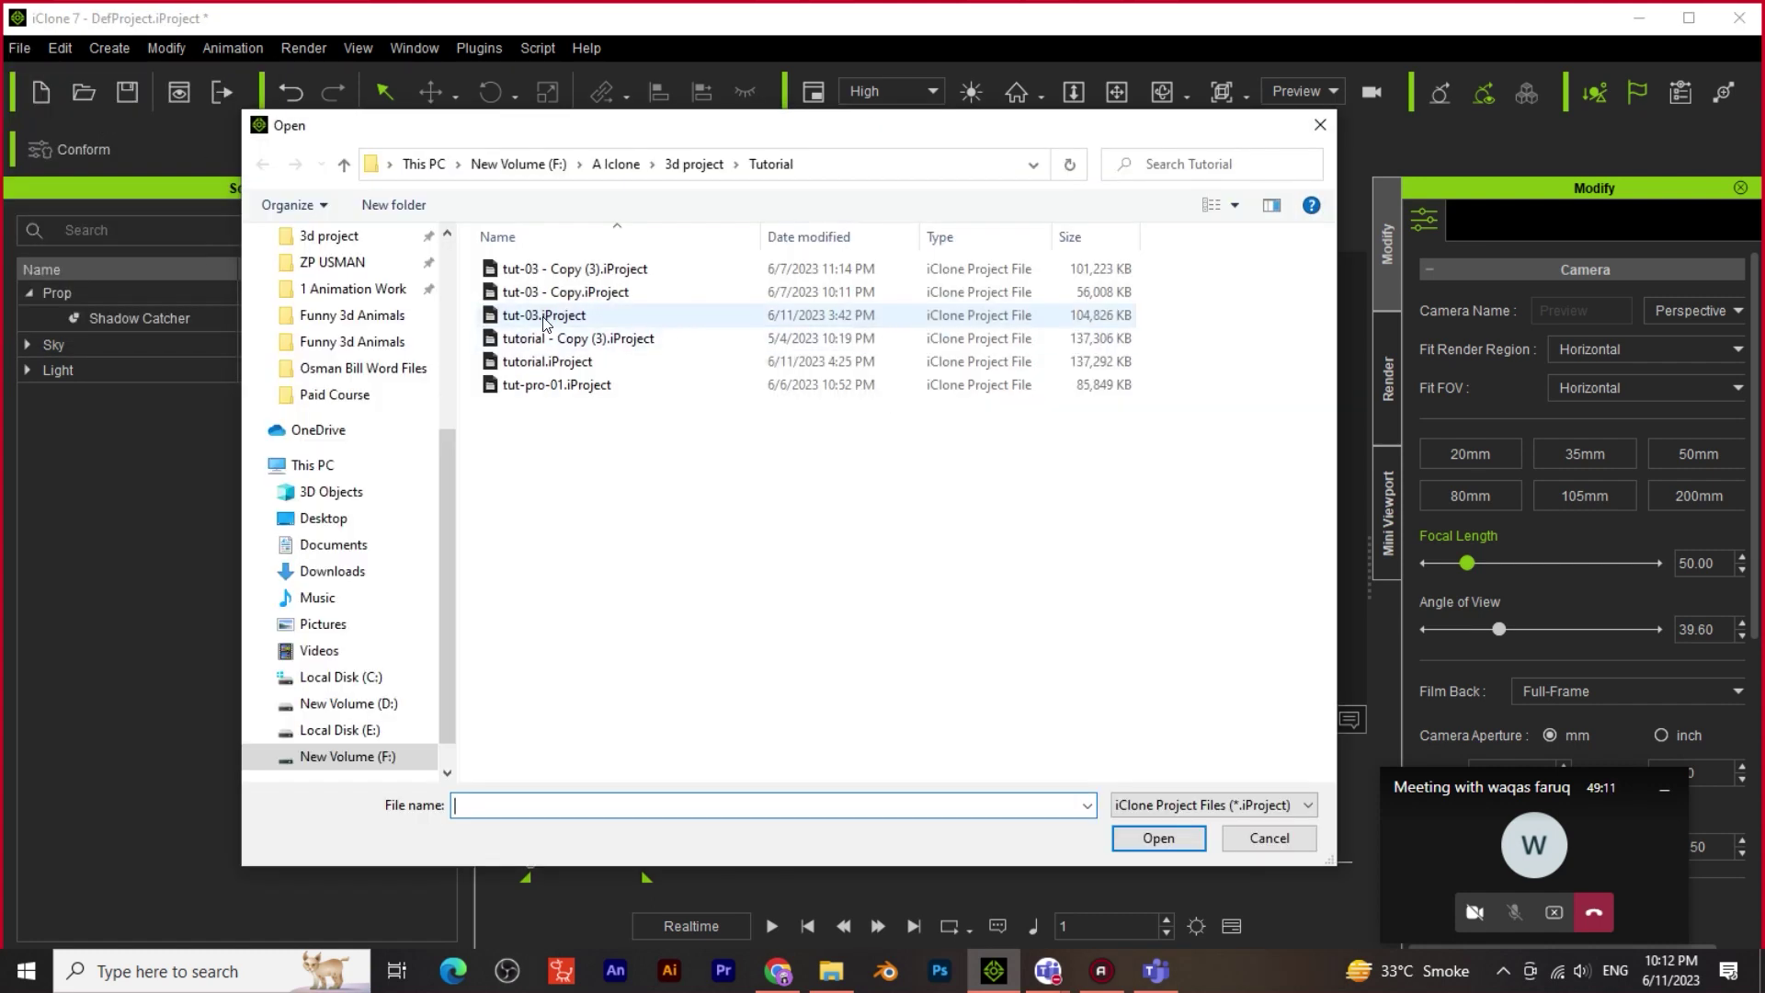
pyautogui.click(544, 316)
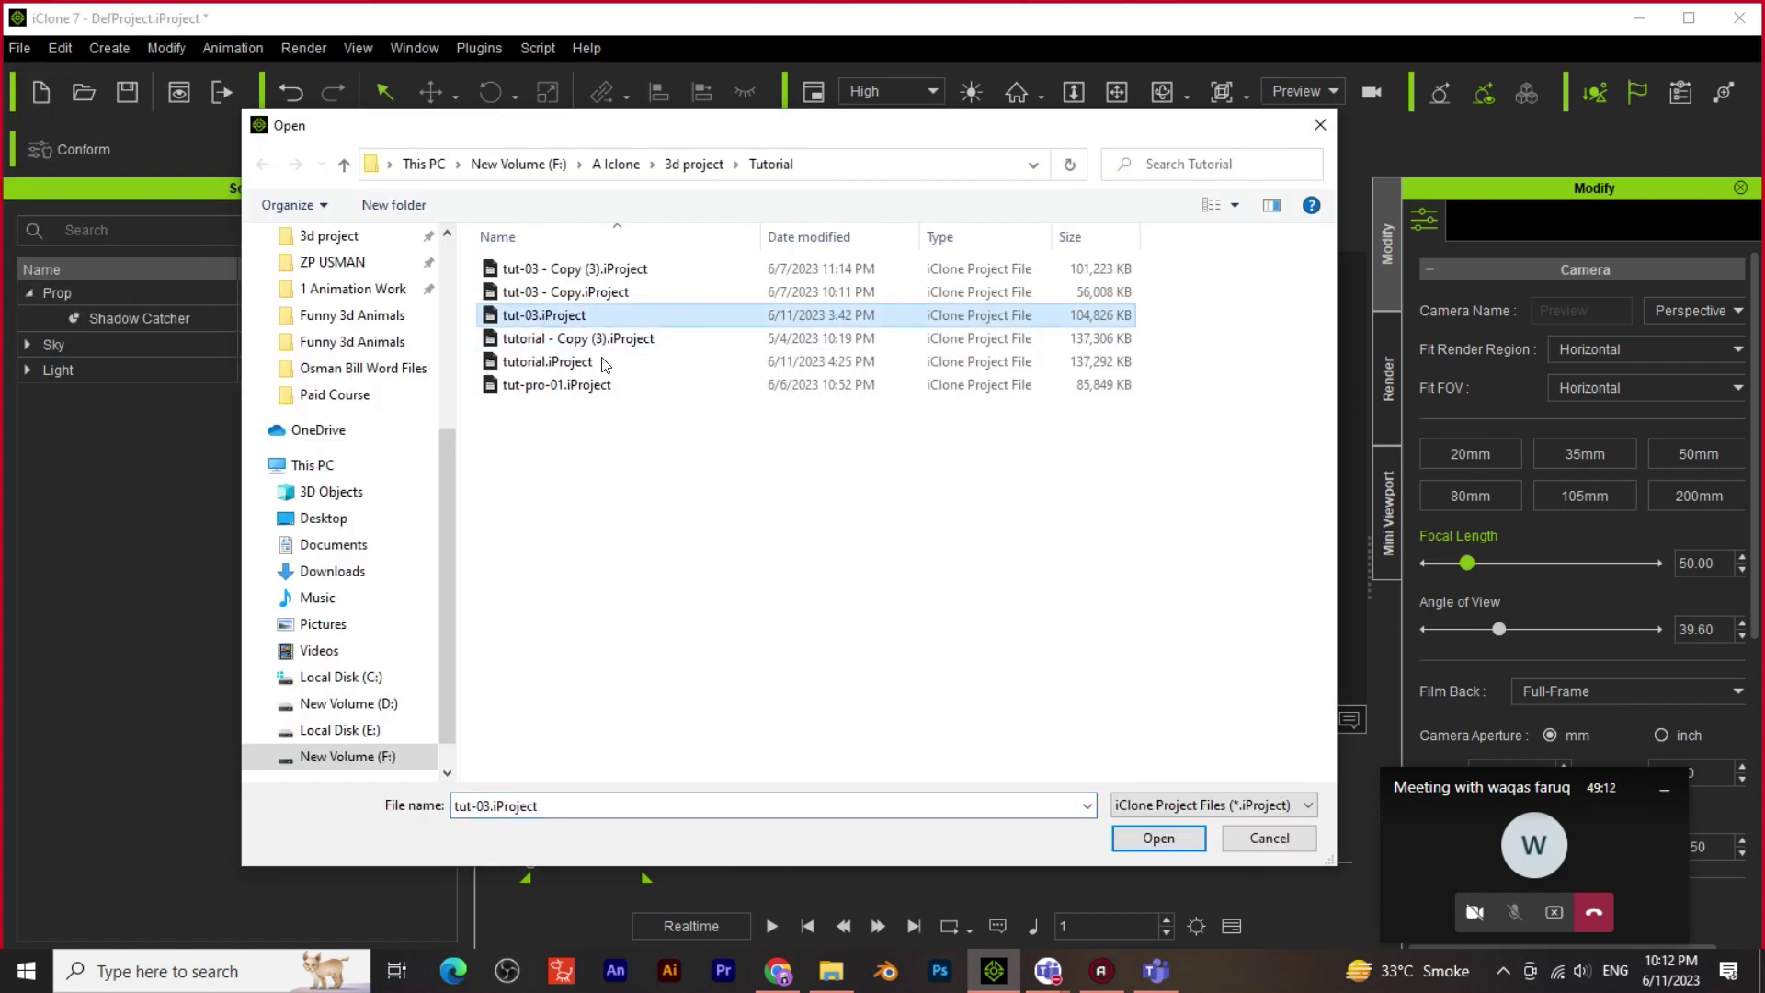
pyautogui.click(1156, 838)
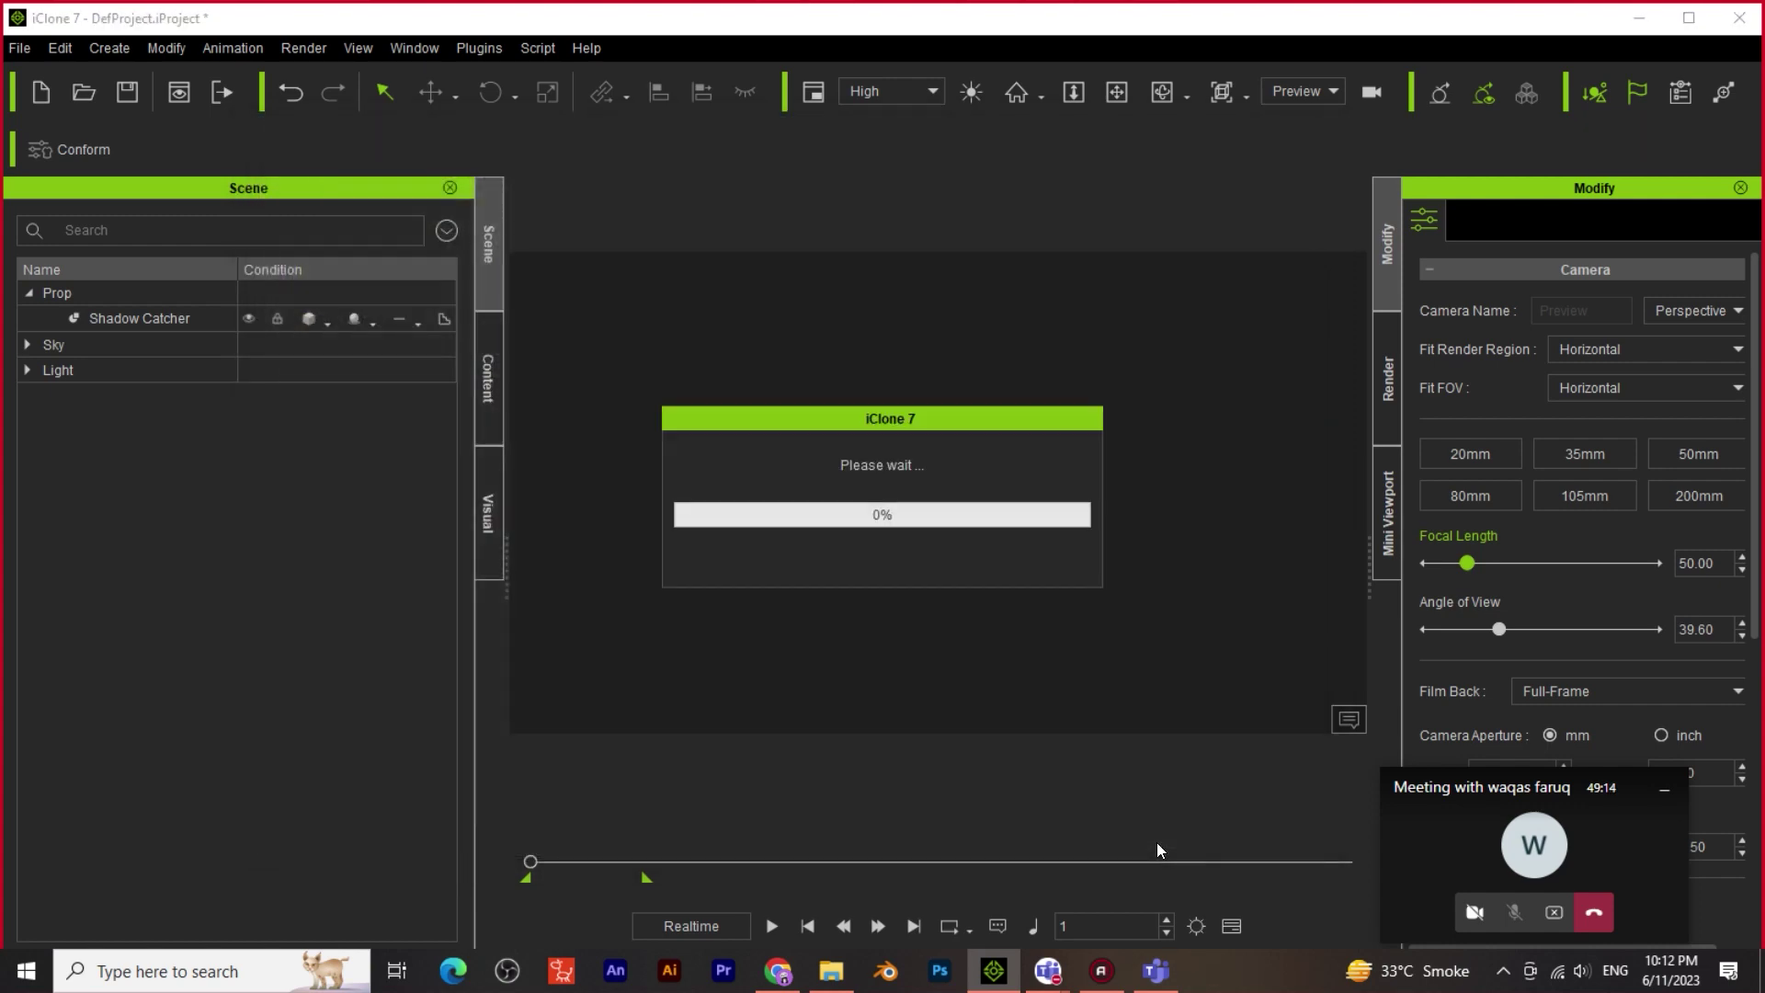
pyautogui.press('Return')
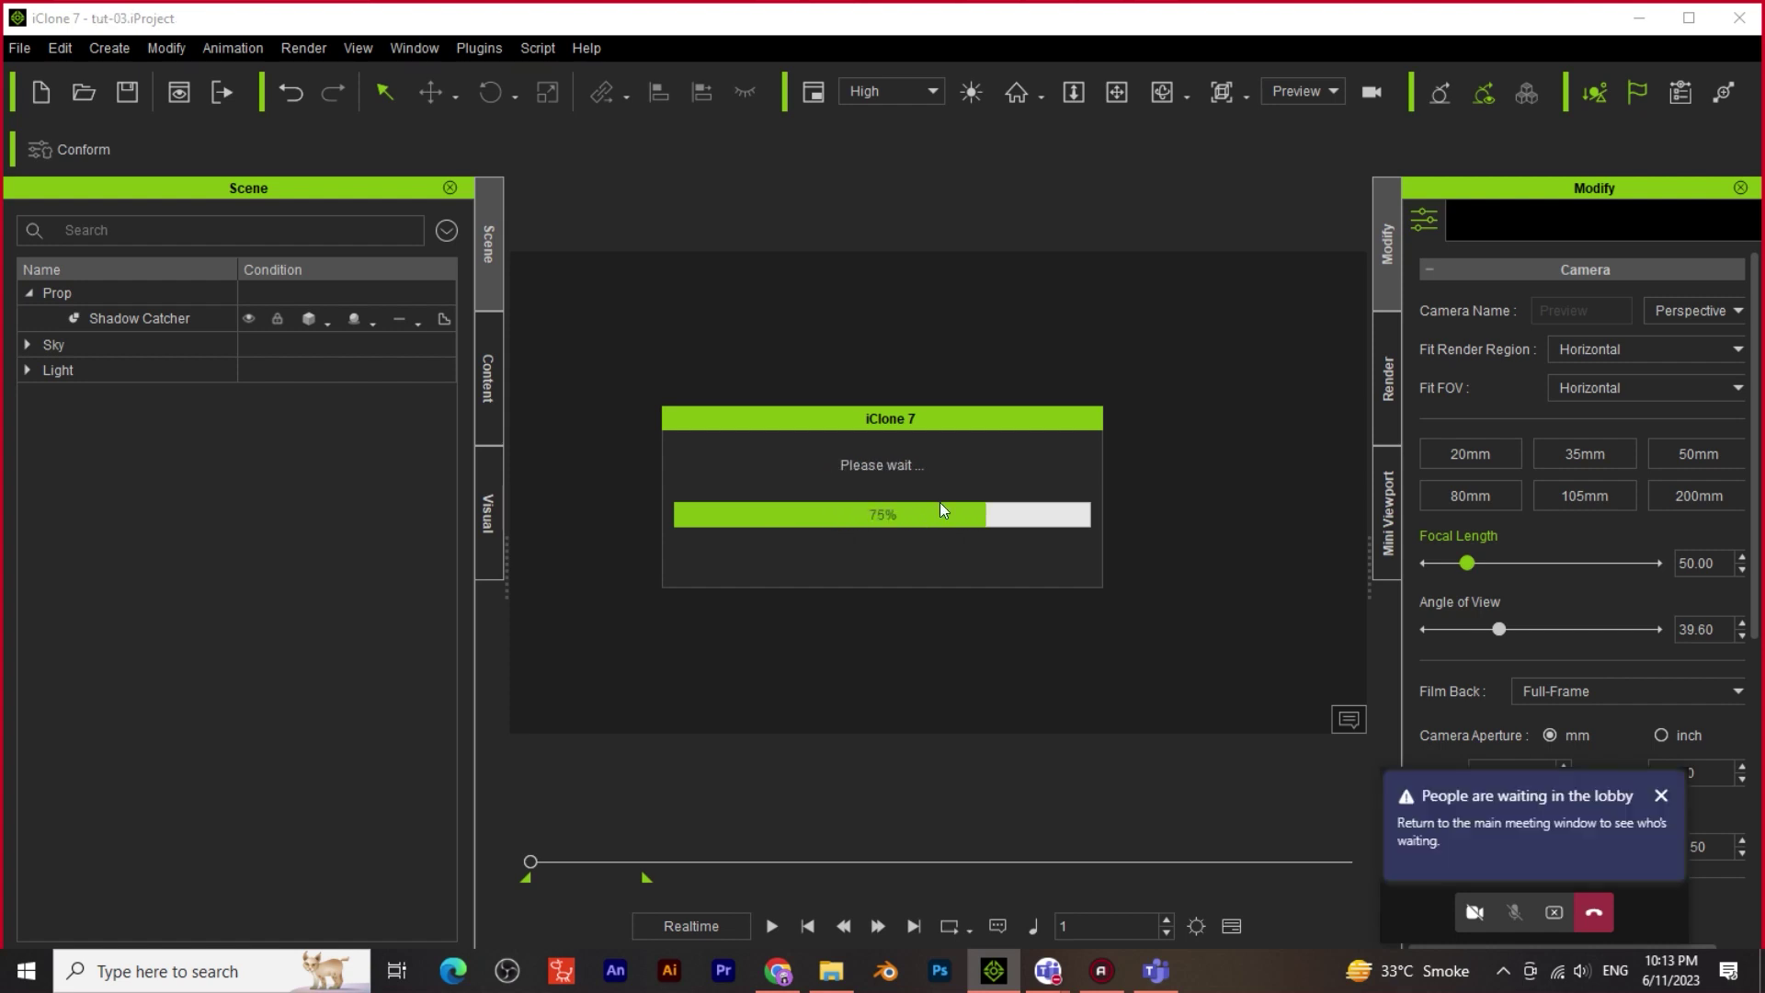
# Switch to the Teams meeting, admit the participant waiting in the lobby, and minimise the meeting window
pyautogui.click(1471, 828)
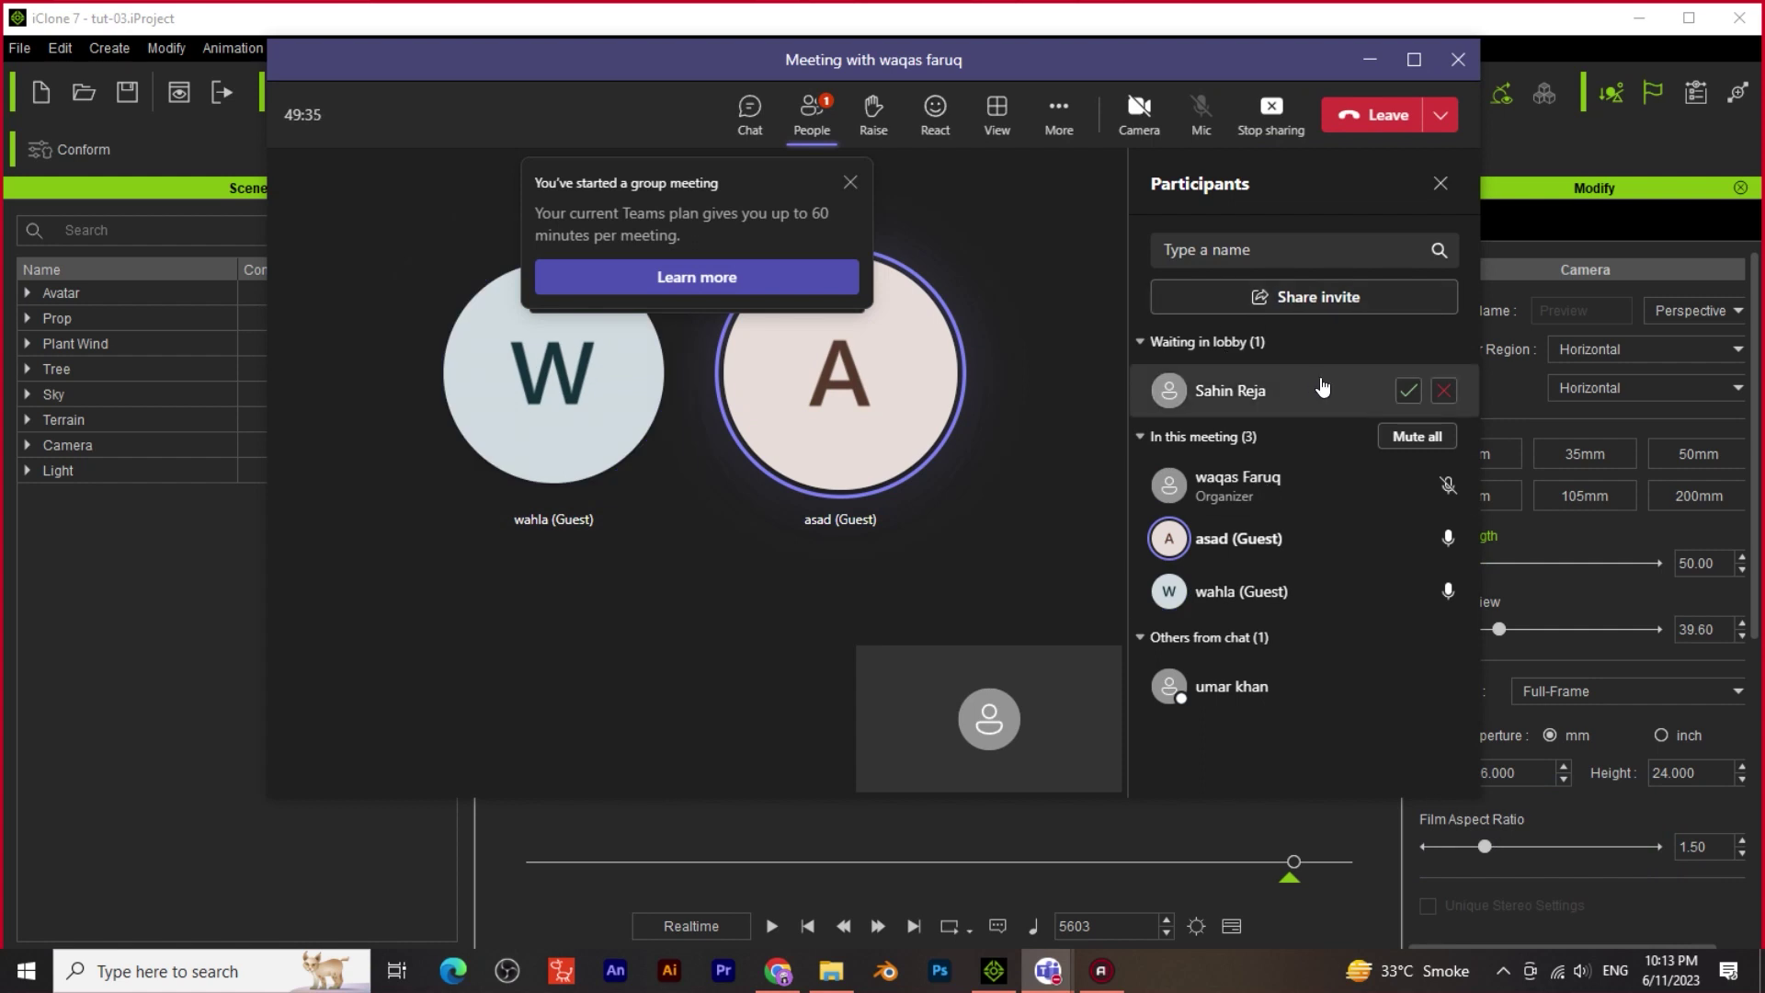
pyautogui.click(1407, 390)
pyautogui.click(1372, 59)
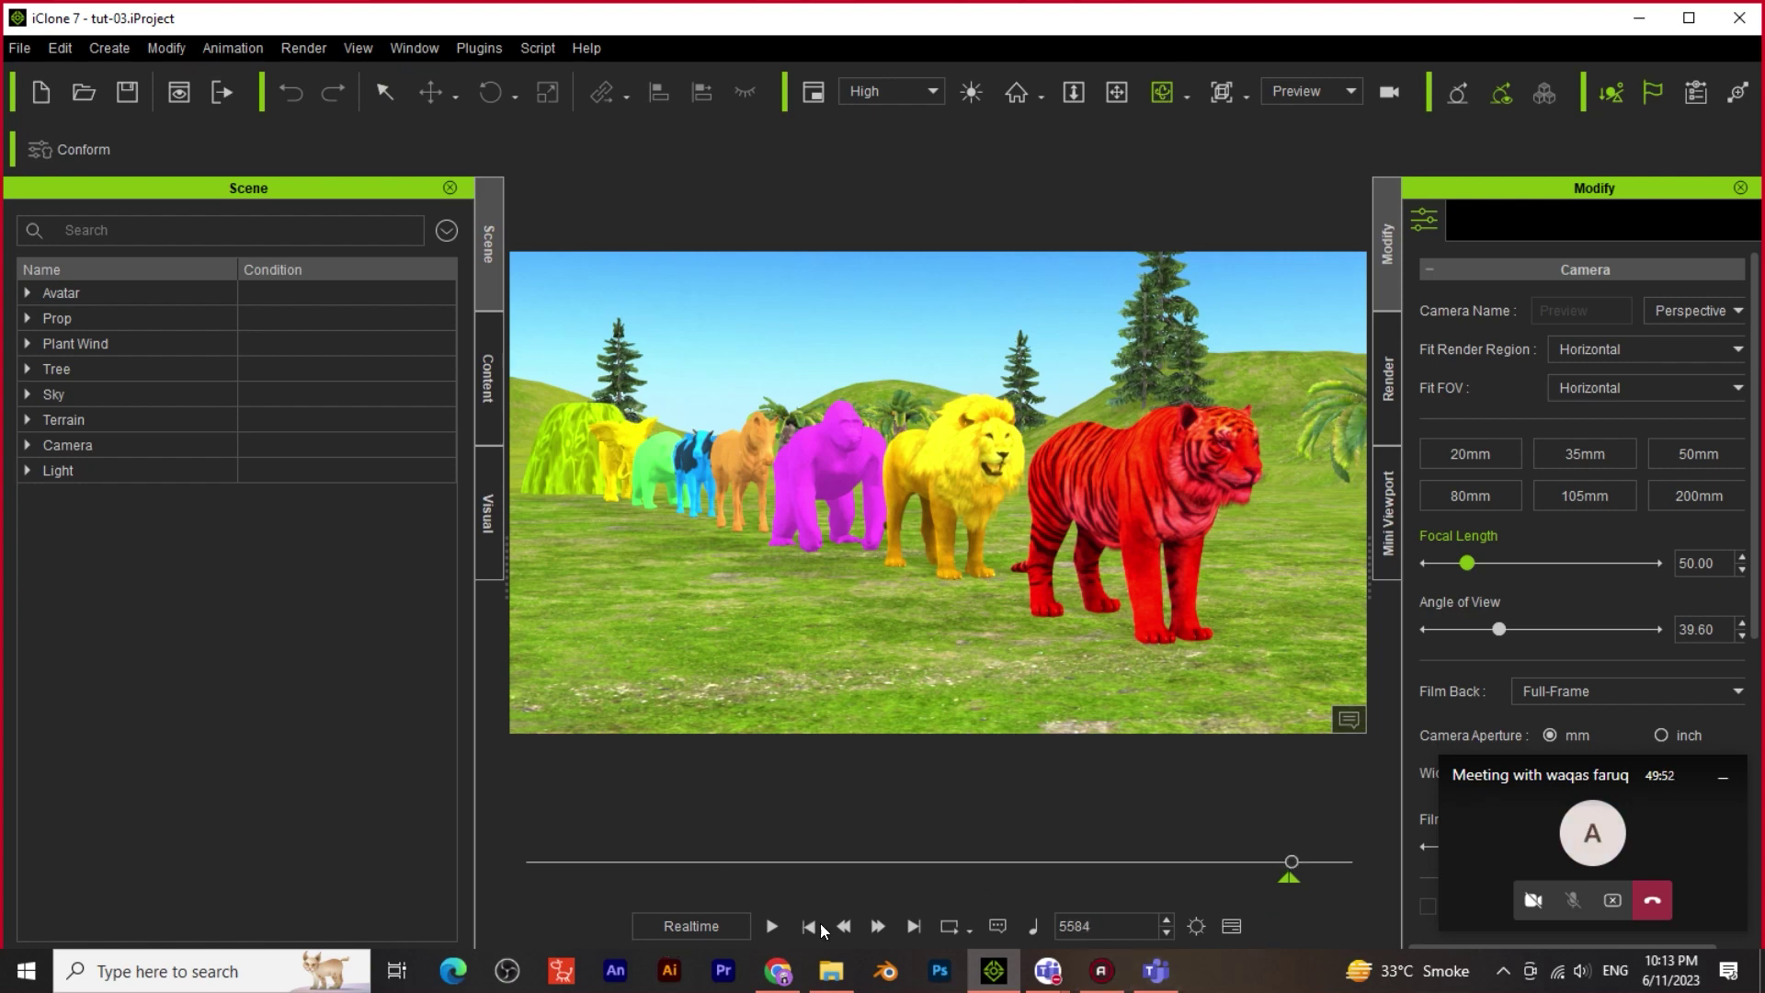
# Choose the Preview camera and examine the row of coloured animals from above, from a distance and up close
pyautogui.click(1296, 92)
pyautogui.click(1300, 113)
pyautogui.scroll(-1, 1000, 536)
pyautogui.scroll(-5, 1000, 536)
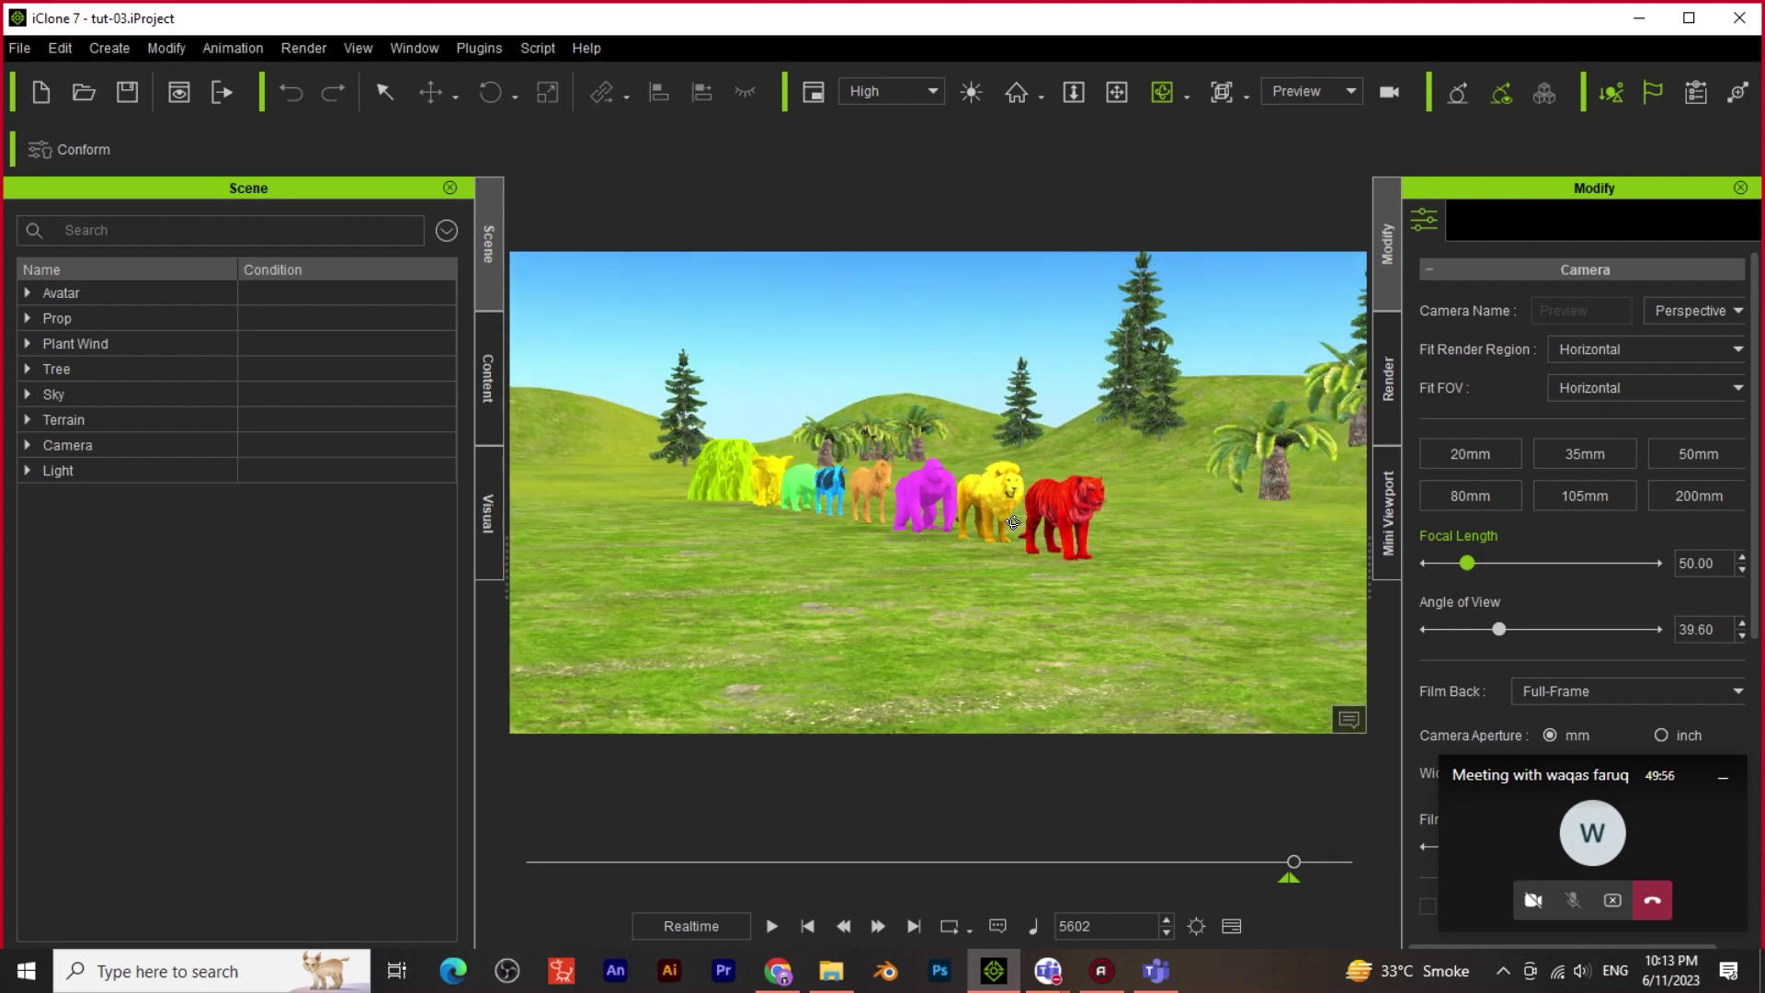
pyautogui.moveTo(950, 494); pyautogui.dragTo(1074, 266, button='right')
pyautogui.click(1117, 92)
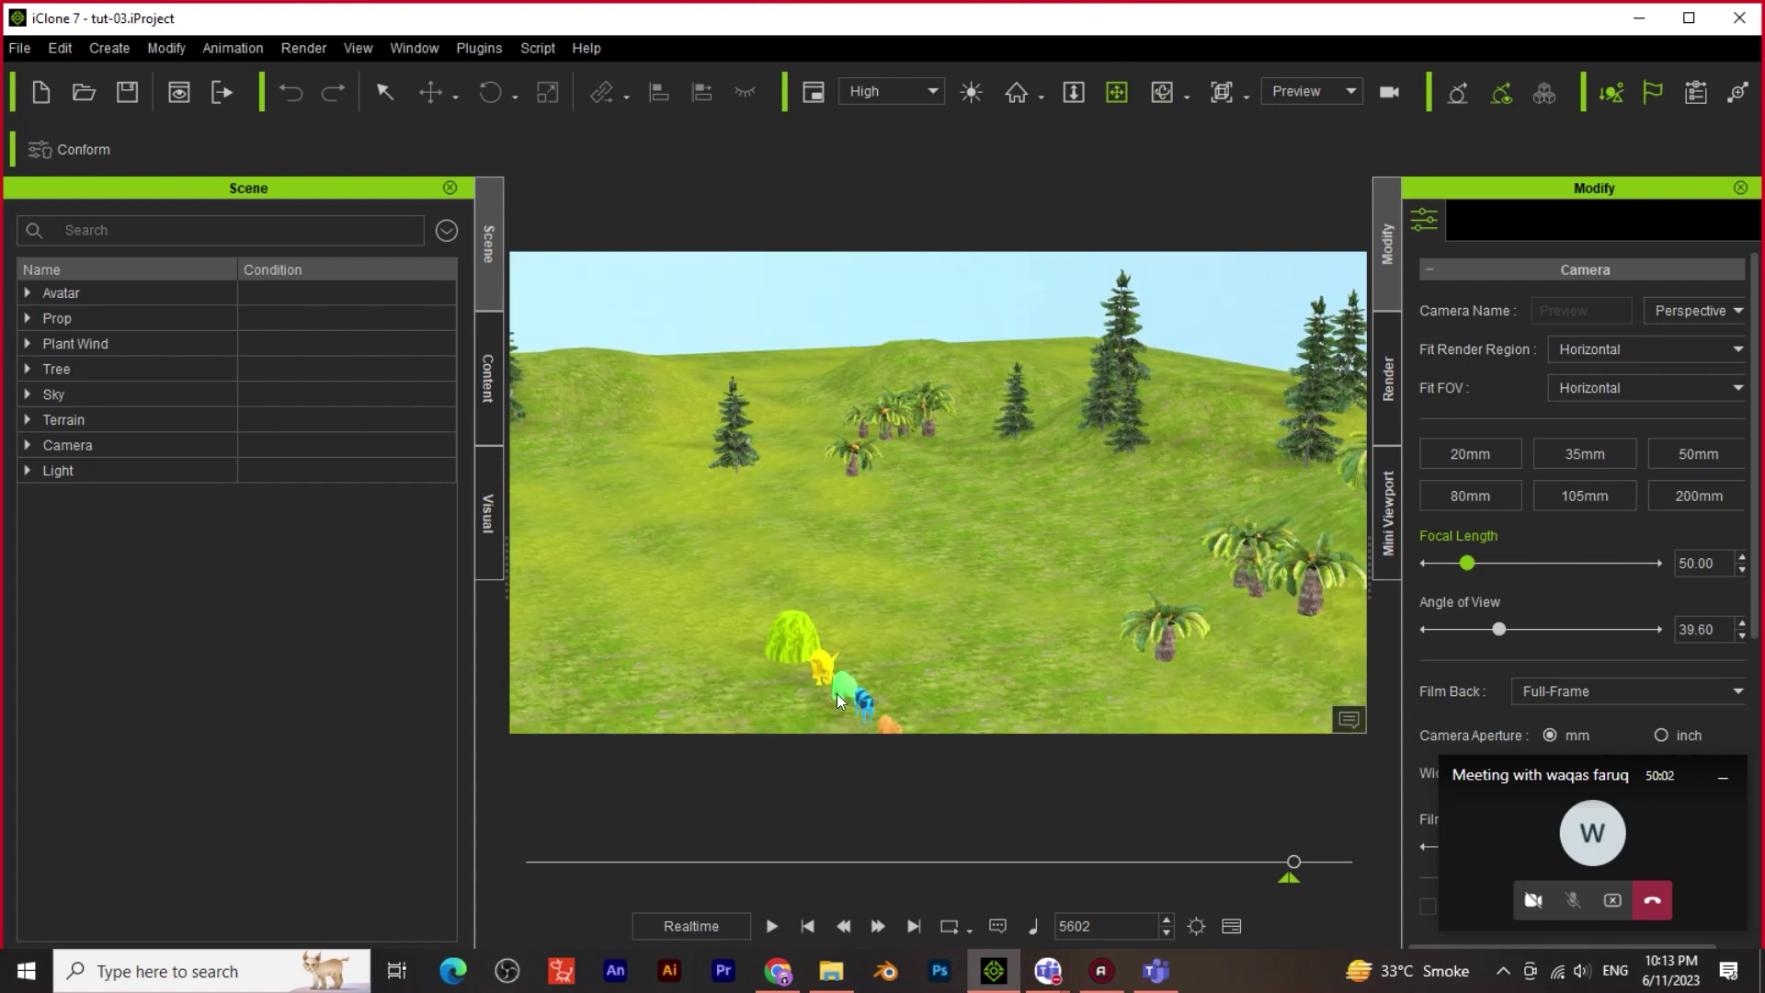
pyautogui.moveTo(848, 651); pyautogui.dragTo(813, 515)
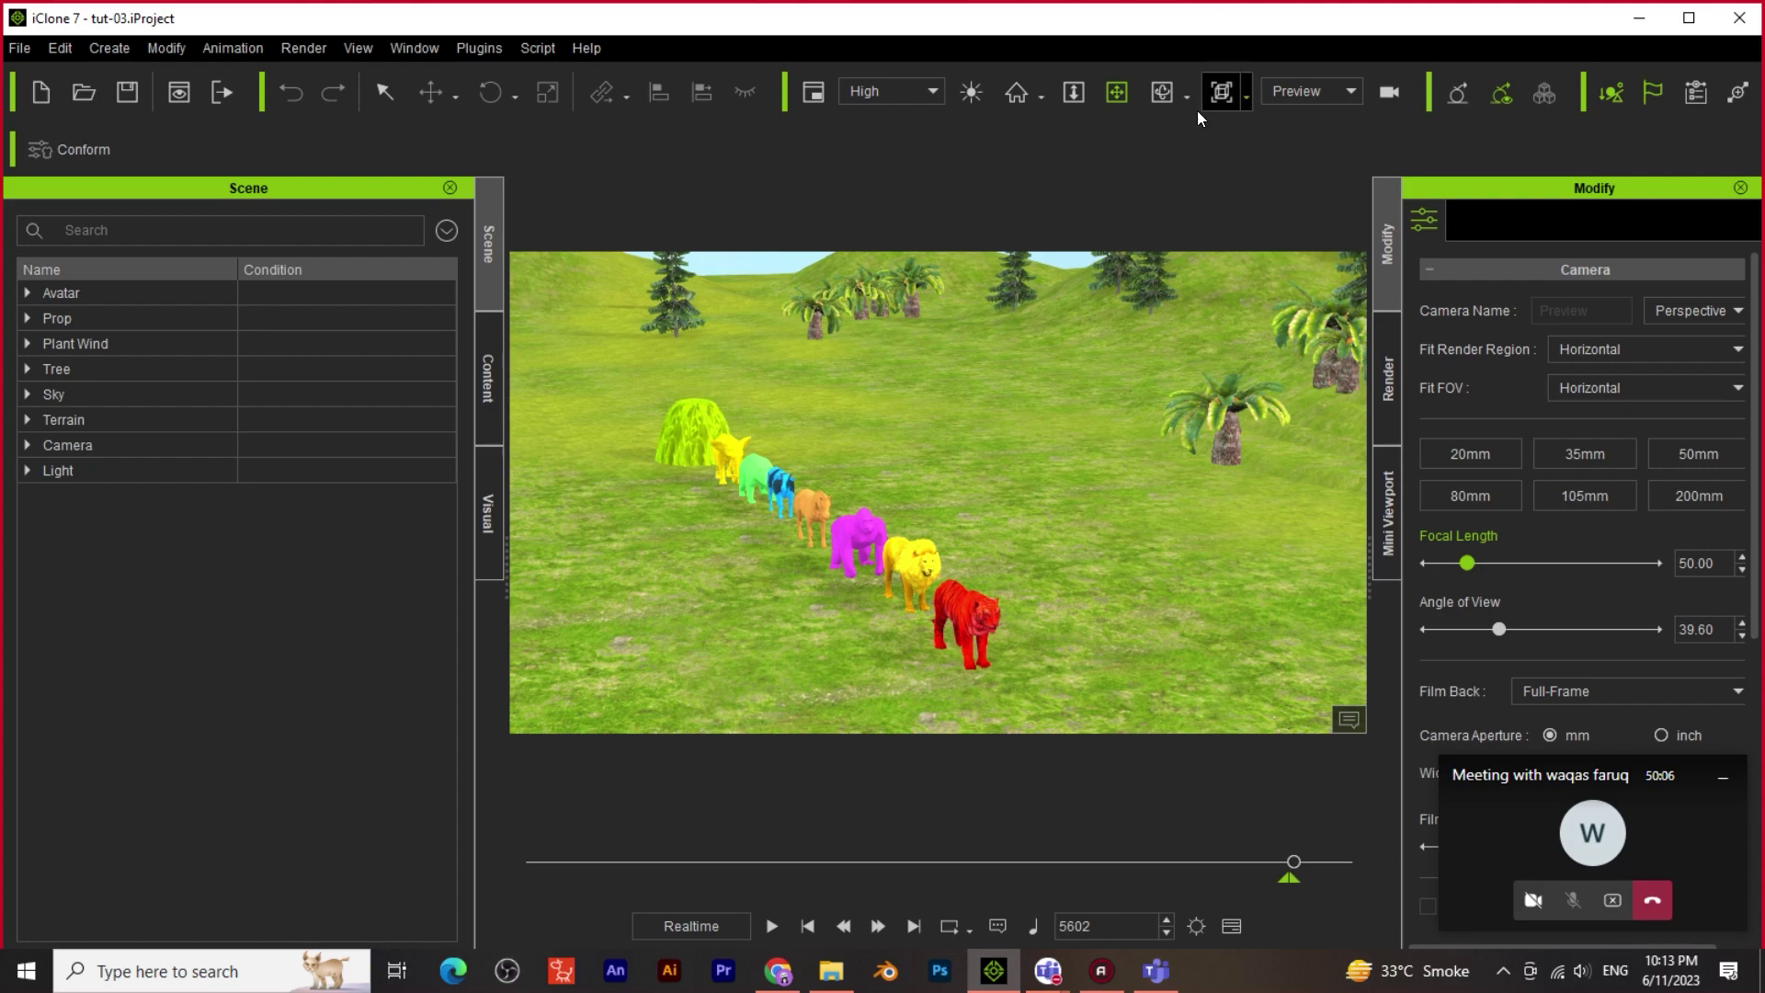
pyautogui.click(1162, 92)
pyautogui.moveTo(559, 481); pyautogui.dragTo(1005, 526)
pyautogui.scroll(3, 674, 585)
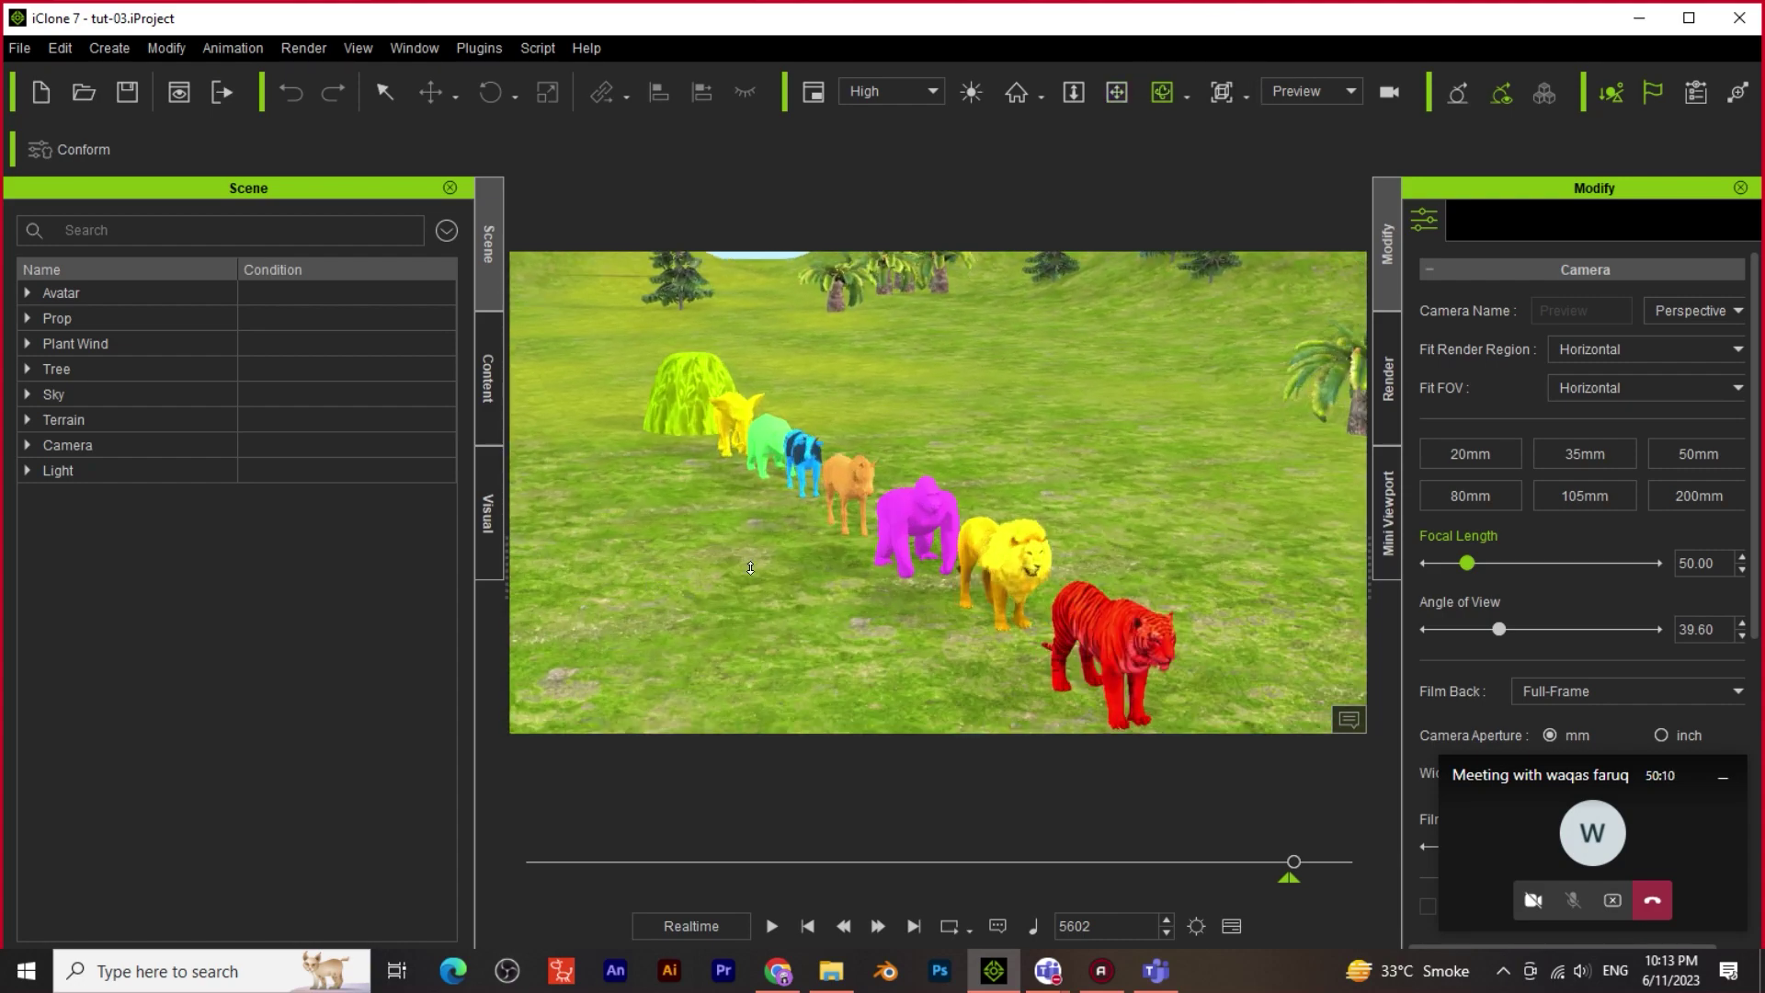
pyautogui.scroll(-2, 772, 551)
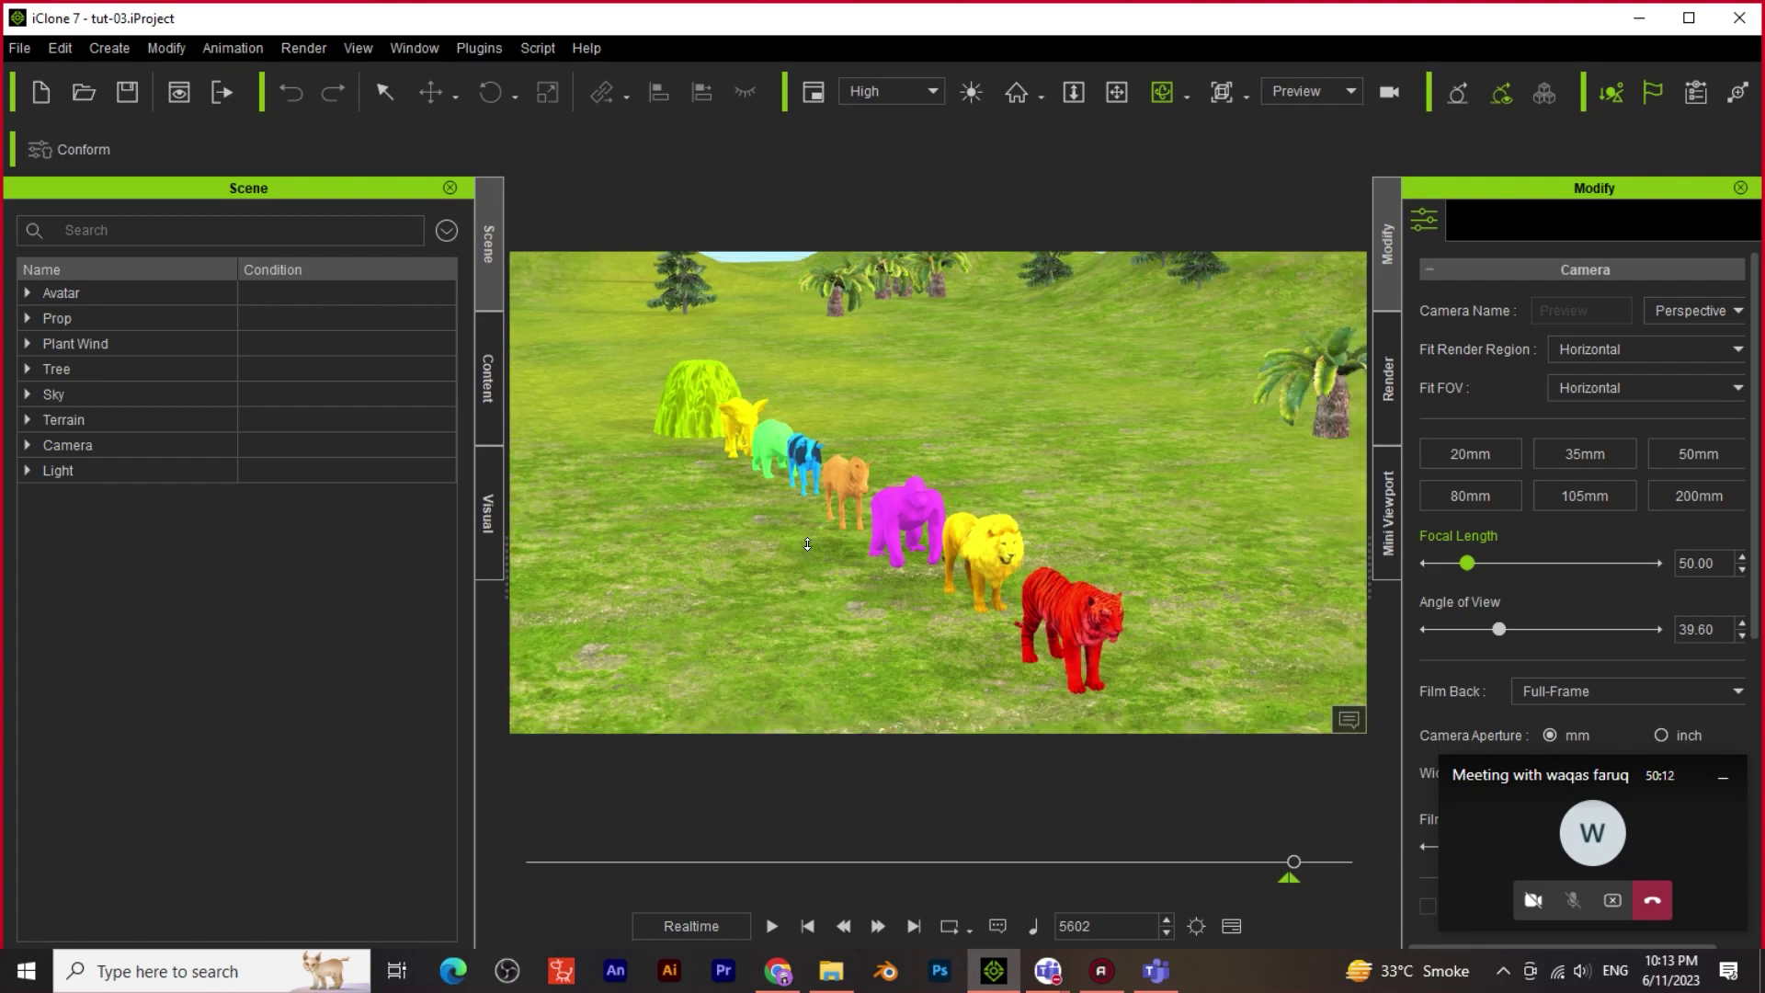
pyautogui.moveTo(806, 544); pyautogui.dragTo(715, 499)
# Select the tiger for moving and frame the row of animals from a low angle with the tiger in front
pyautogui.click(384, 92)
pyautogui.click(1037, 608)
pyautogui.click(438, 91)
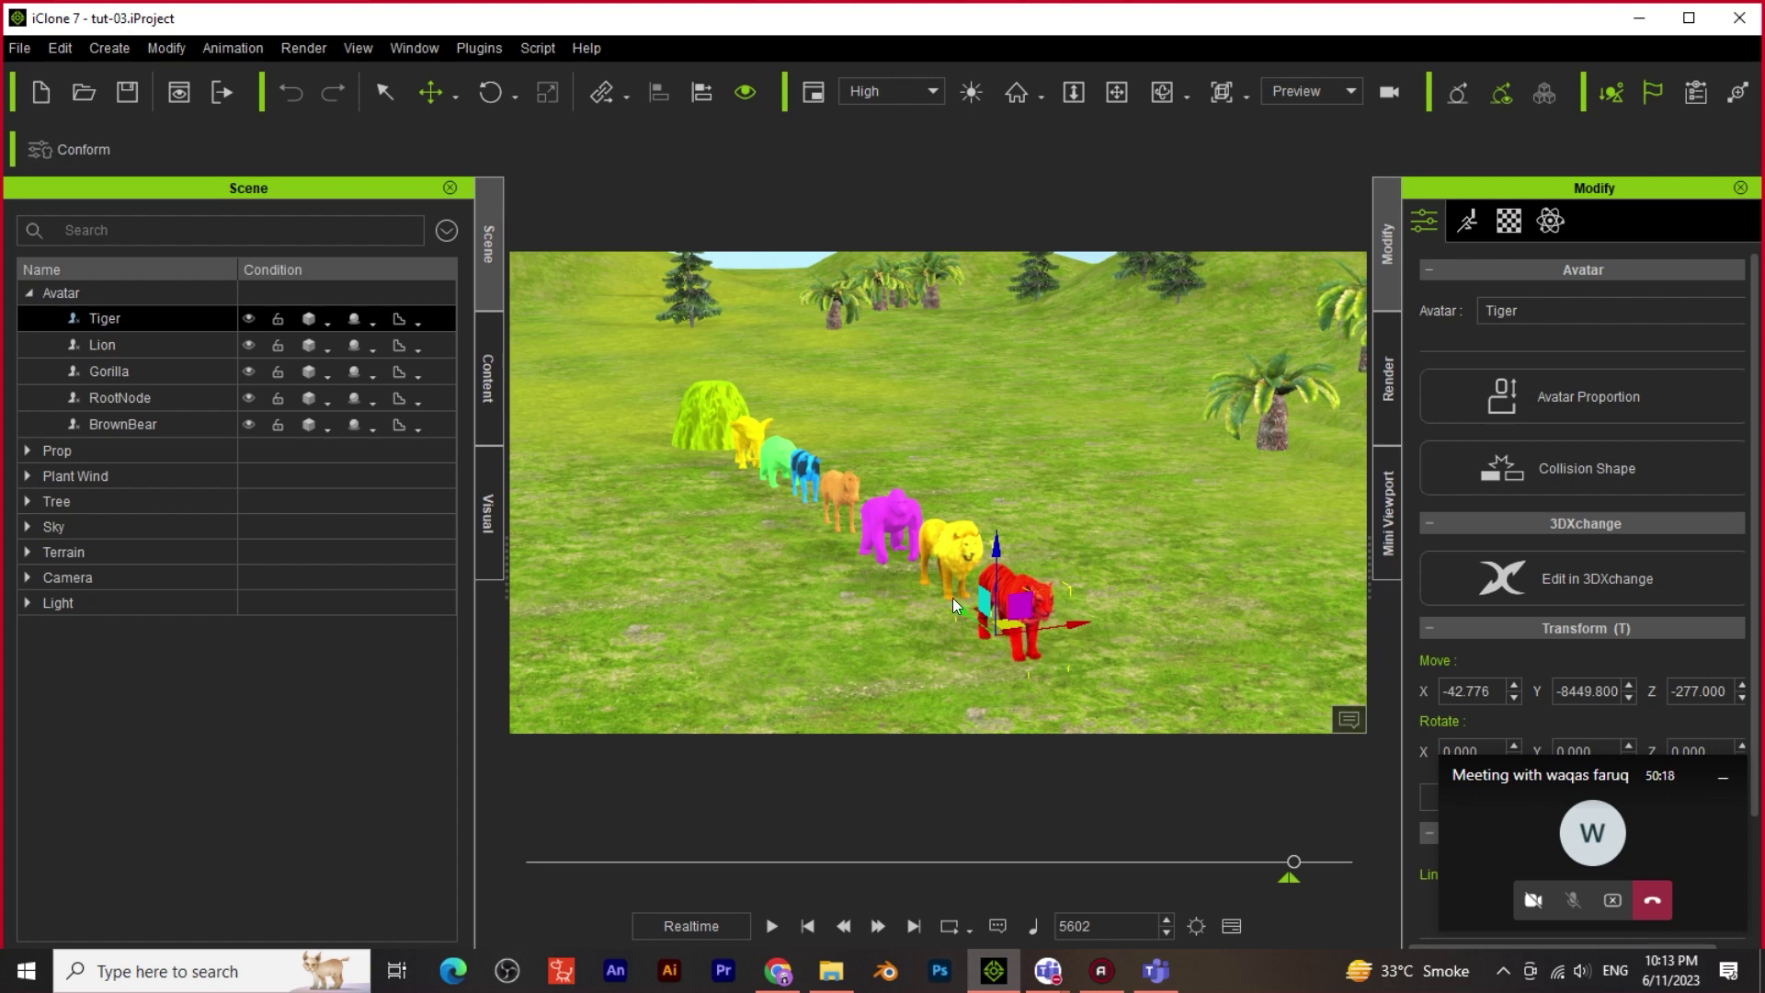
pyautogui.click(1161, 93)
pyautogui.moveTo(993, 586); pyautogui.dragTo(982, 633)
pyautogui.moveTo(878, 555); pyautogui.dragTo(751, 589)
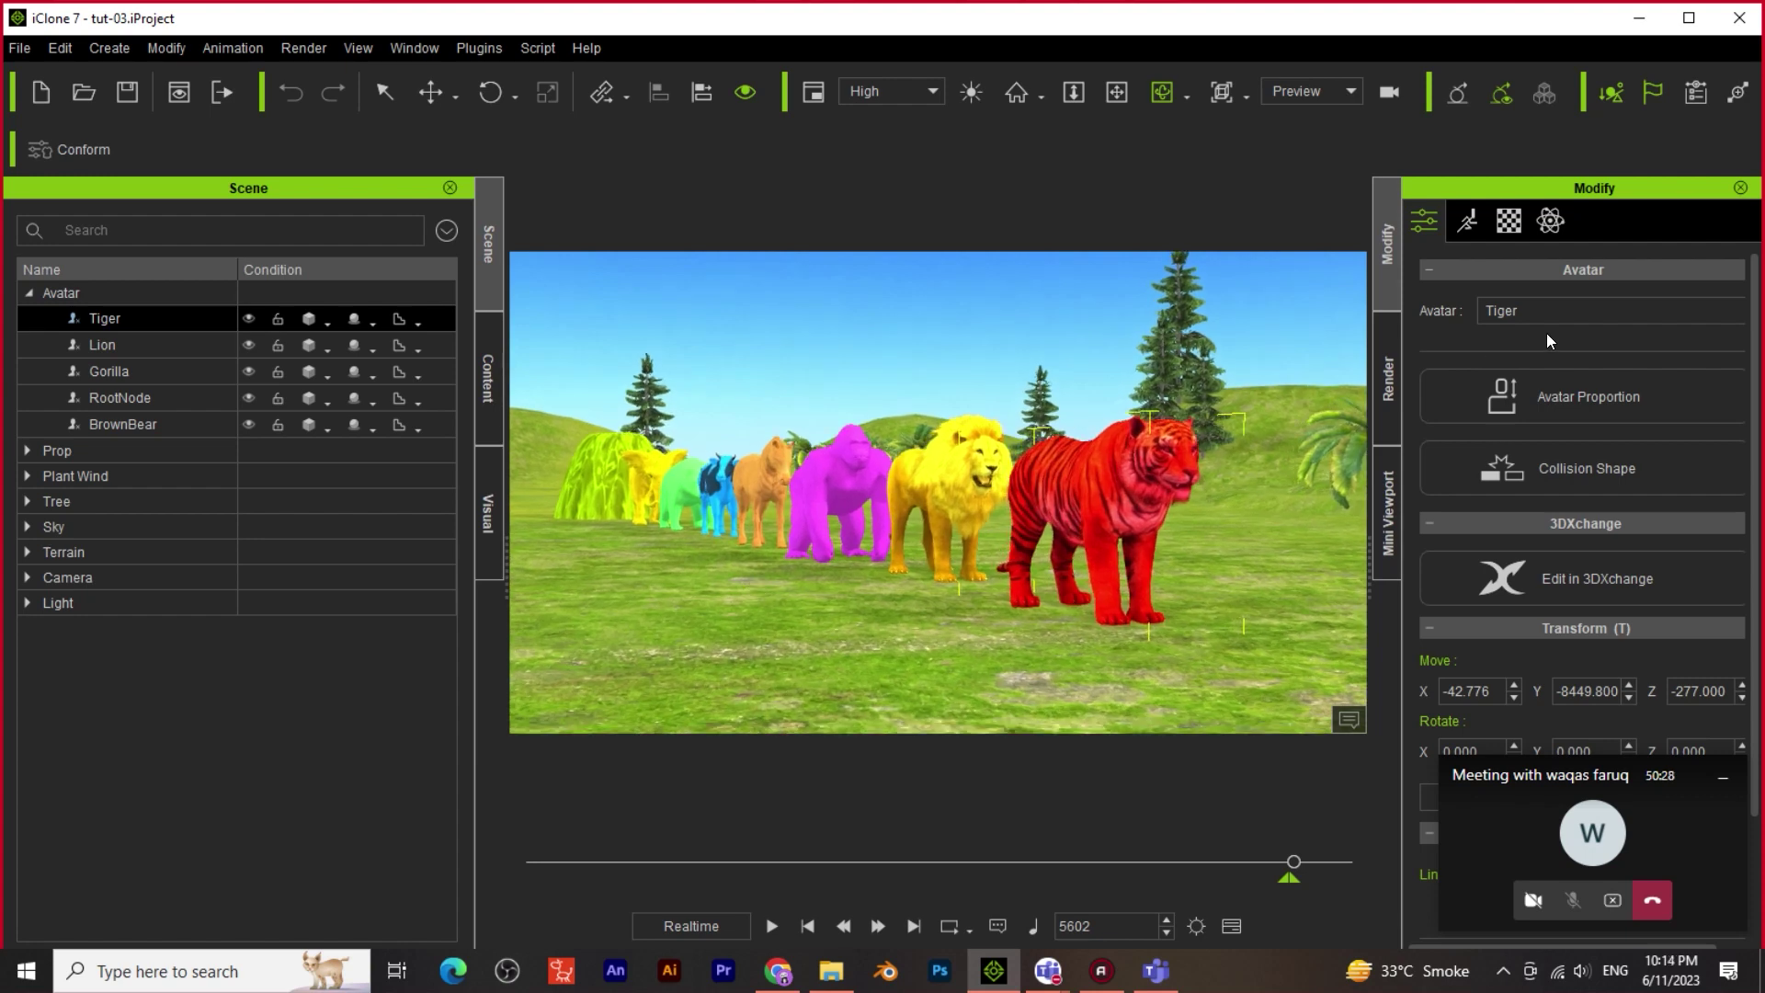
# Open the render settings, select the gorilla, and reframe the animal row closer around it
pyautogui.click(1390, 379)
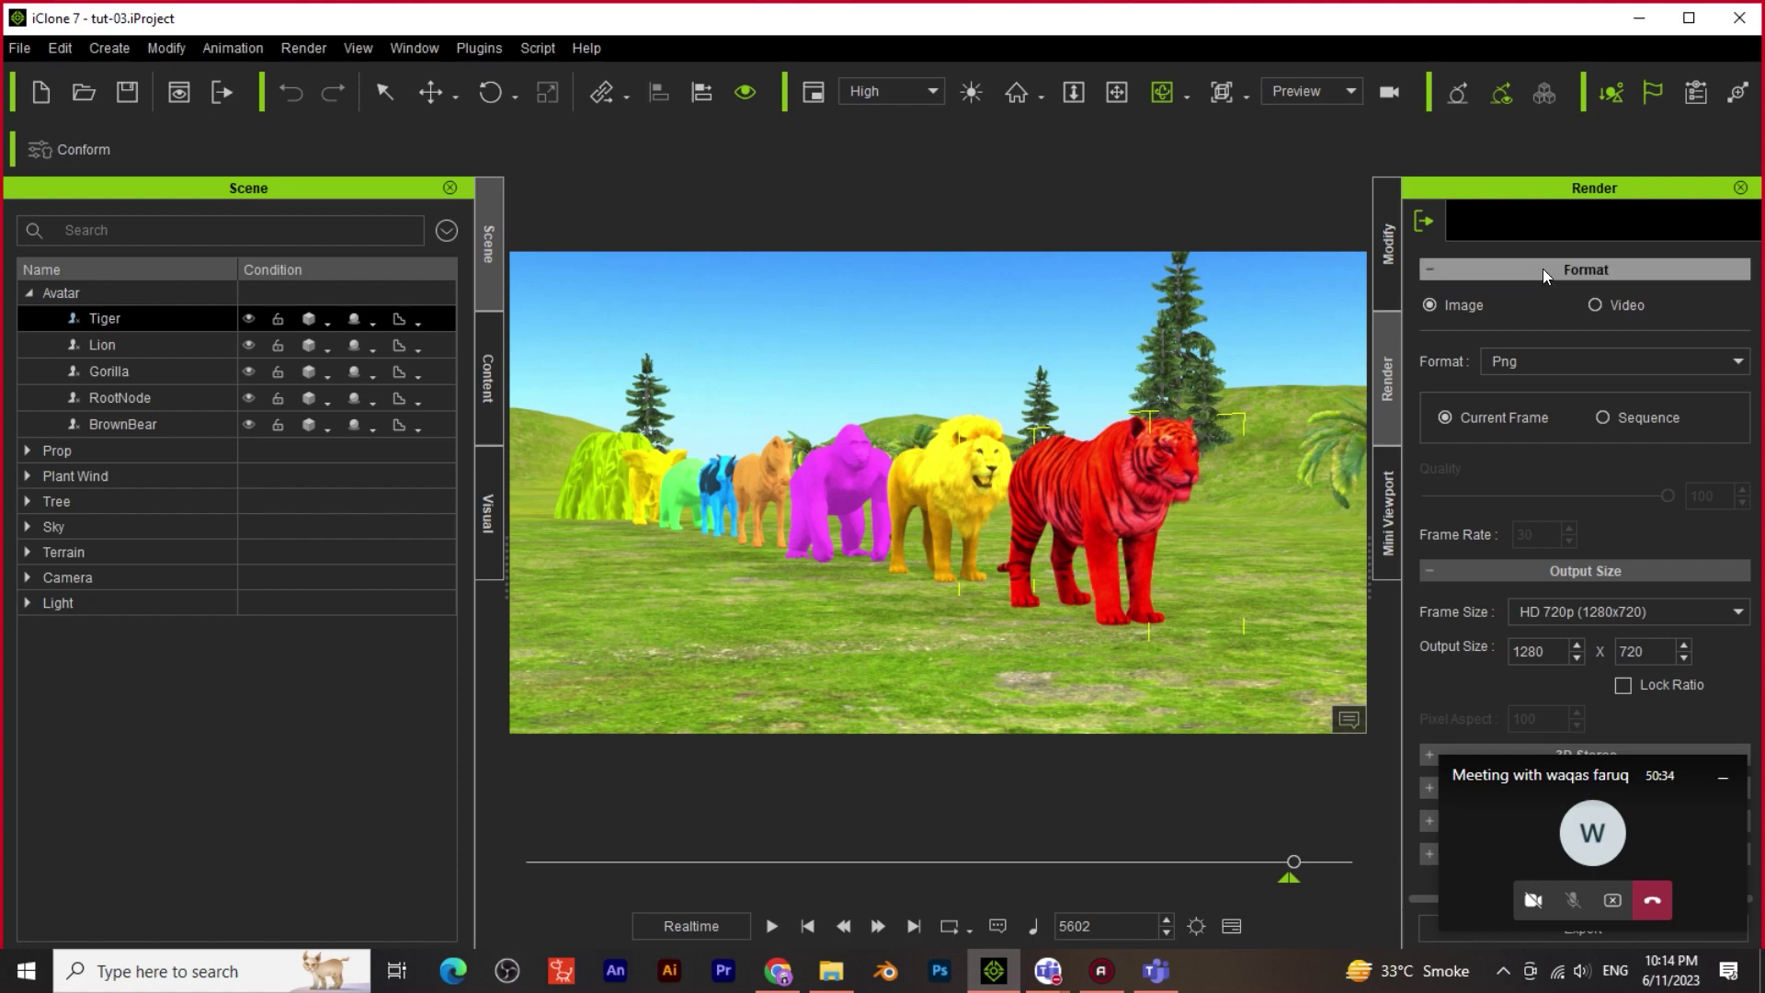
pyautogui.click(829, 454)
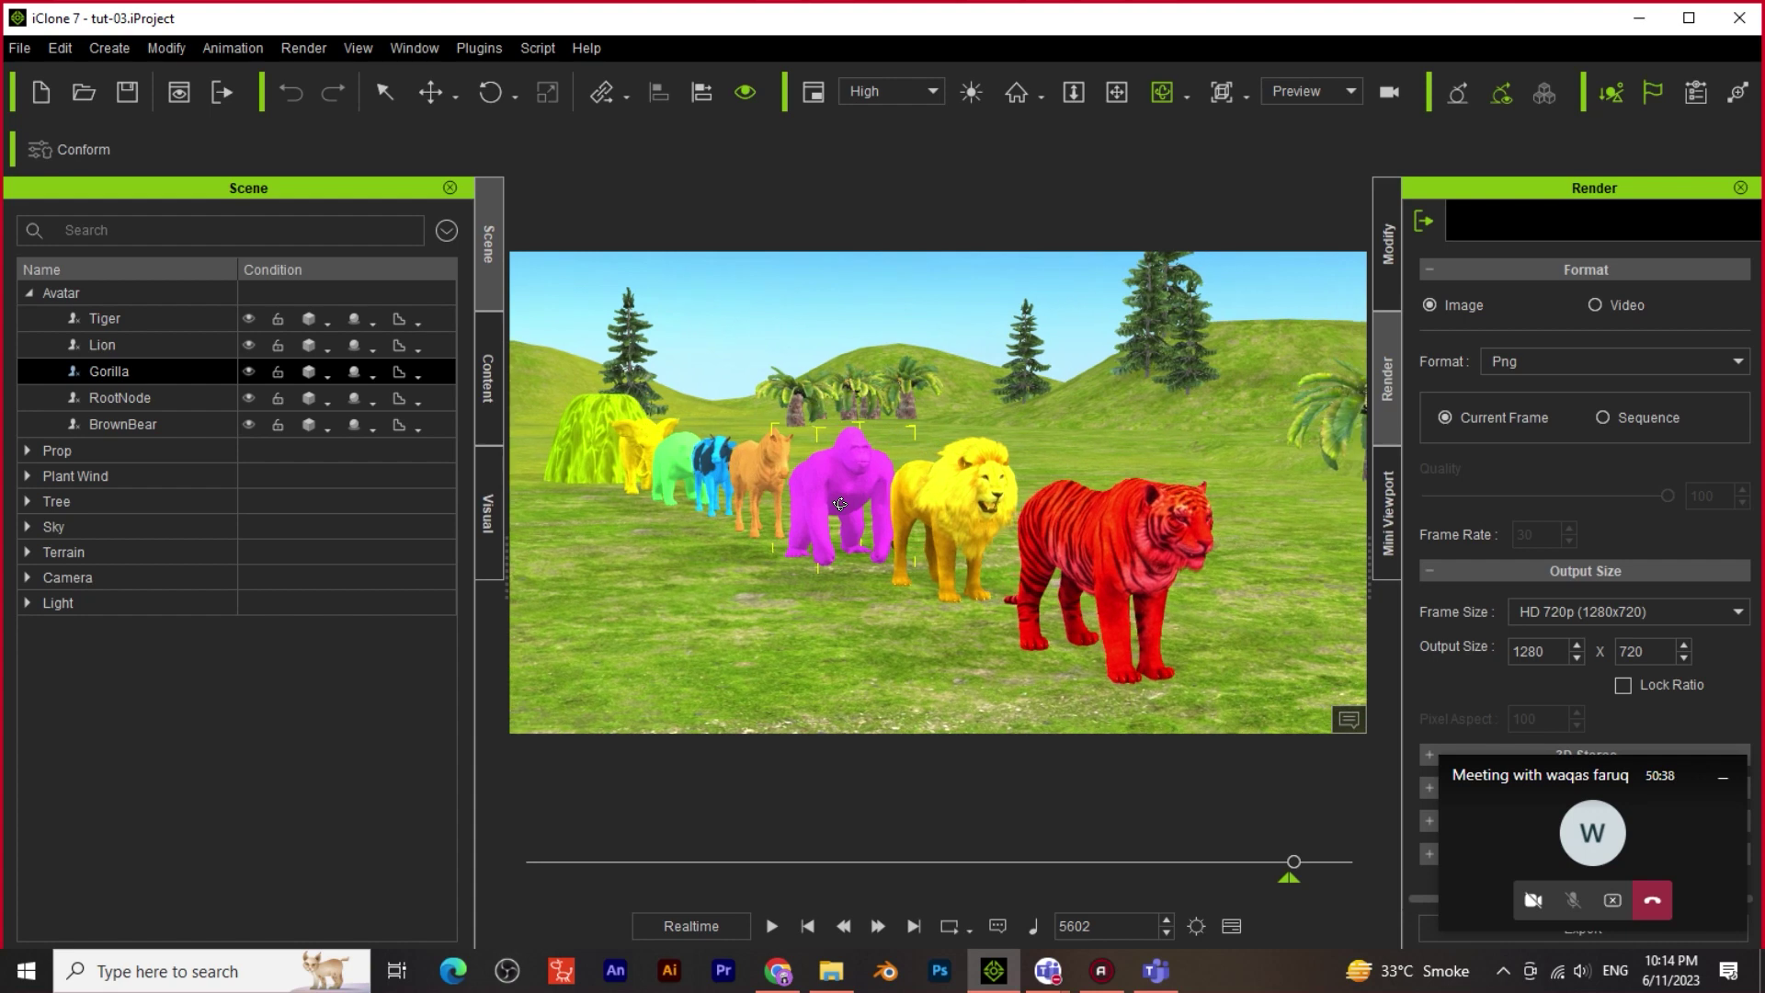
pyautogui.scroll(3, 972, 506)
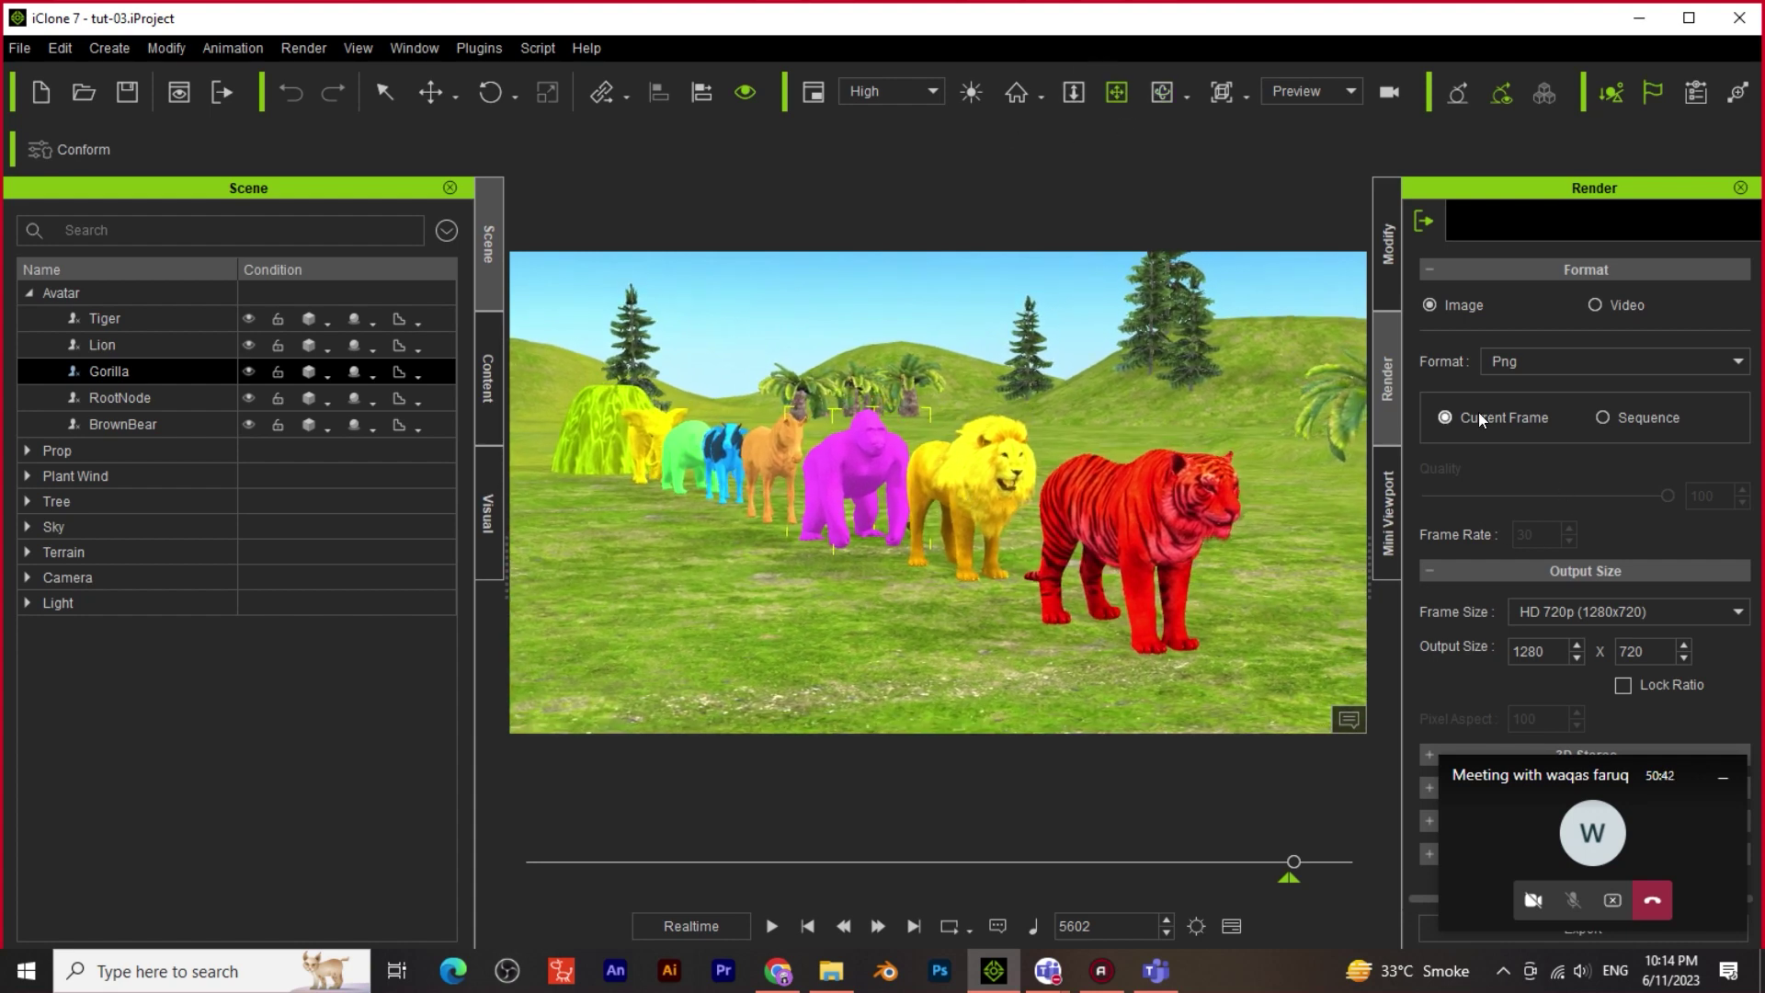
pyautogui.scroll(2, 1140, 607)
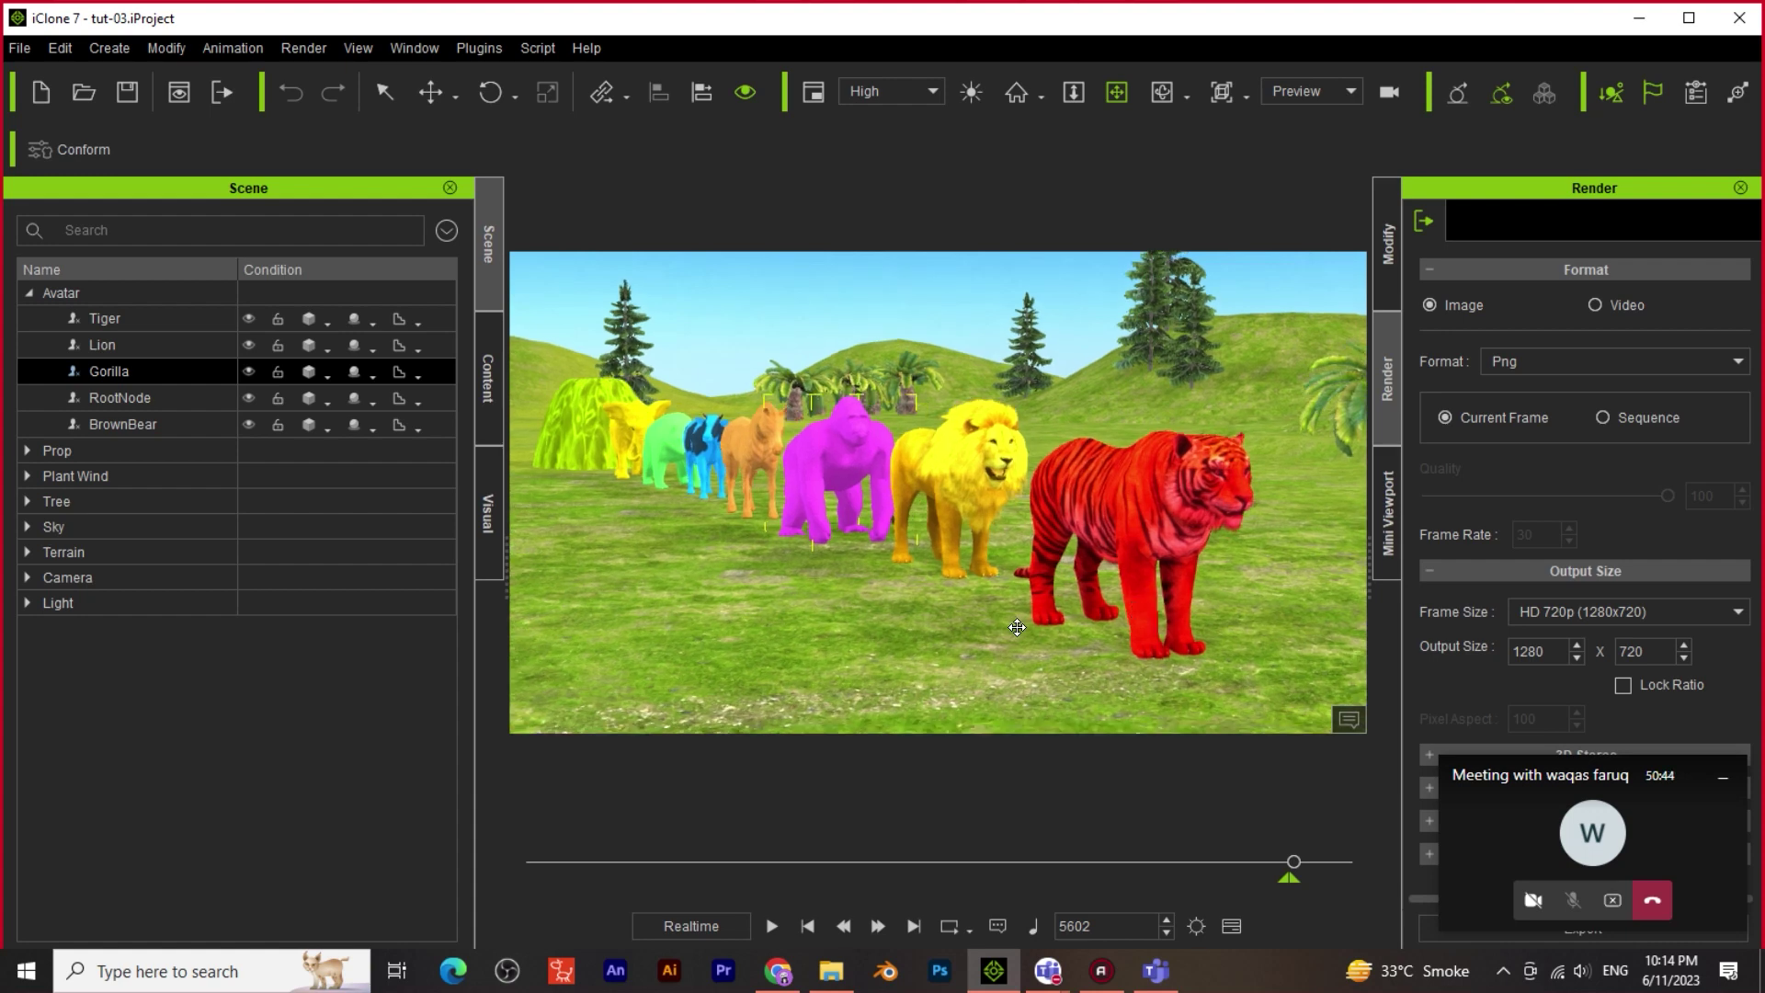
pyautogui.click(1160, 93)
pyautogui.moveTo(887, 395); pyautogui.dragTo(802, 532)
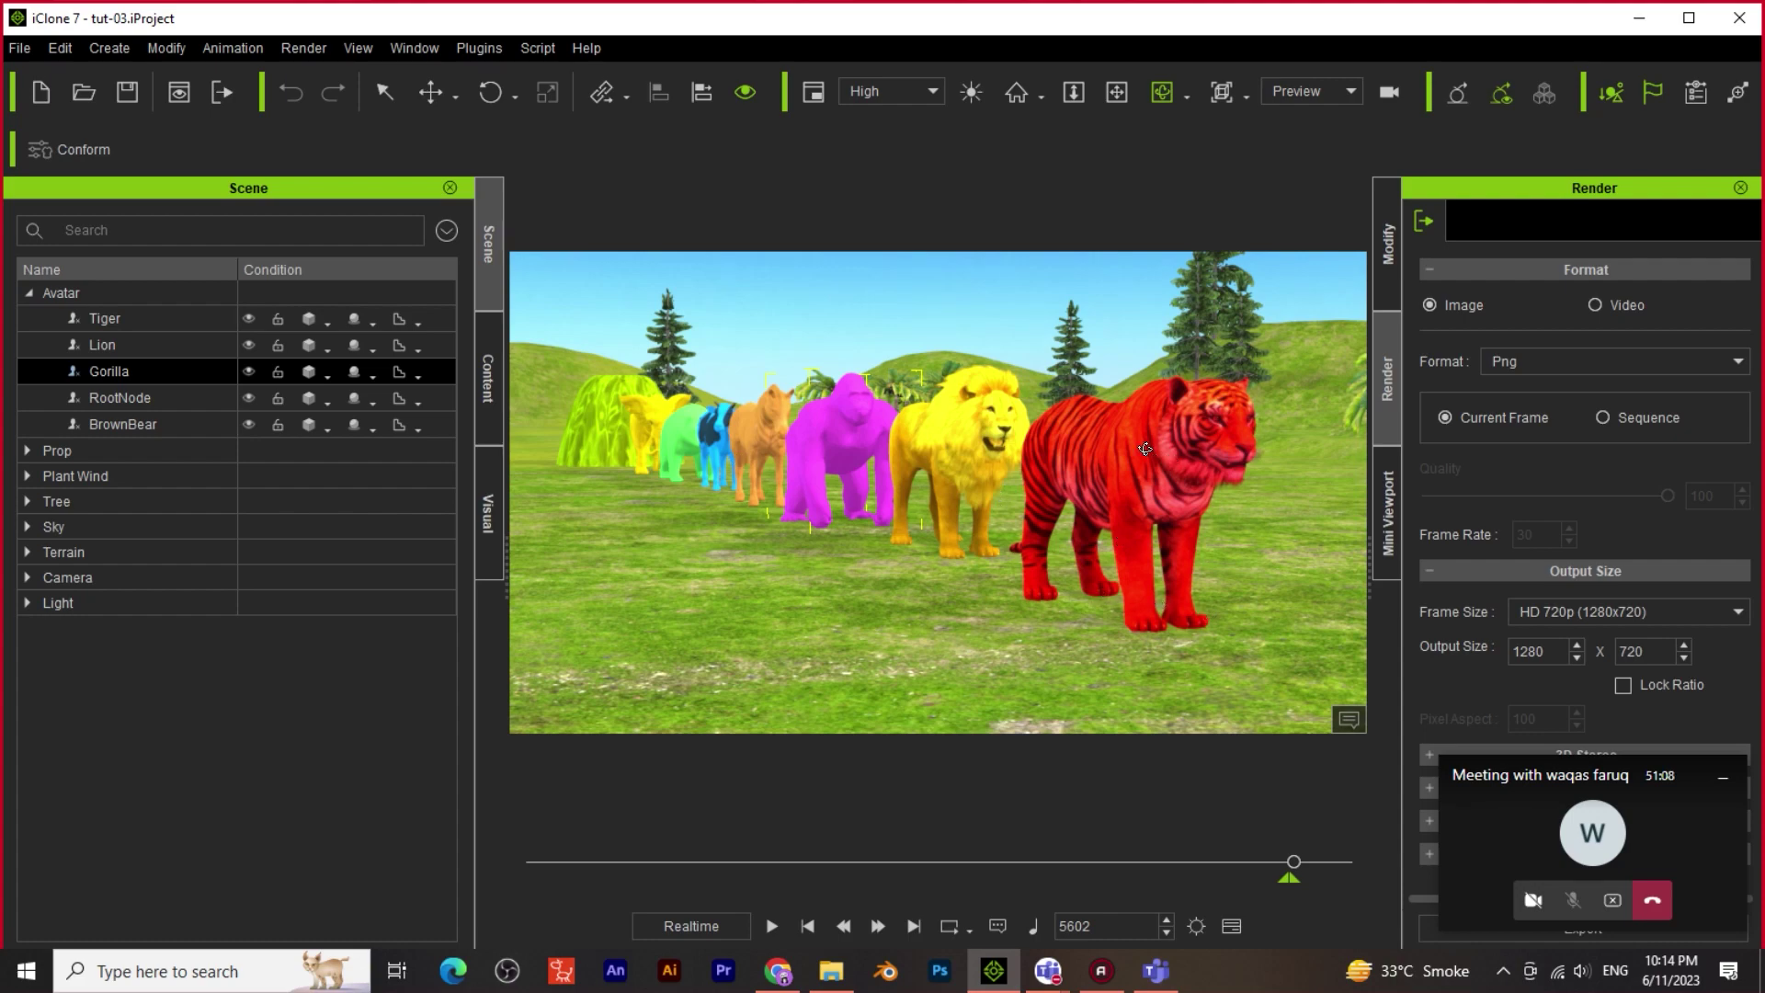
# Examine the animal row from head-on and angled viewpoints, orbiting around the tiger and the gorilla
pyautogui.doubleClick(1128, 545)
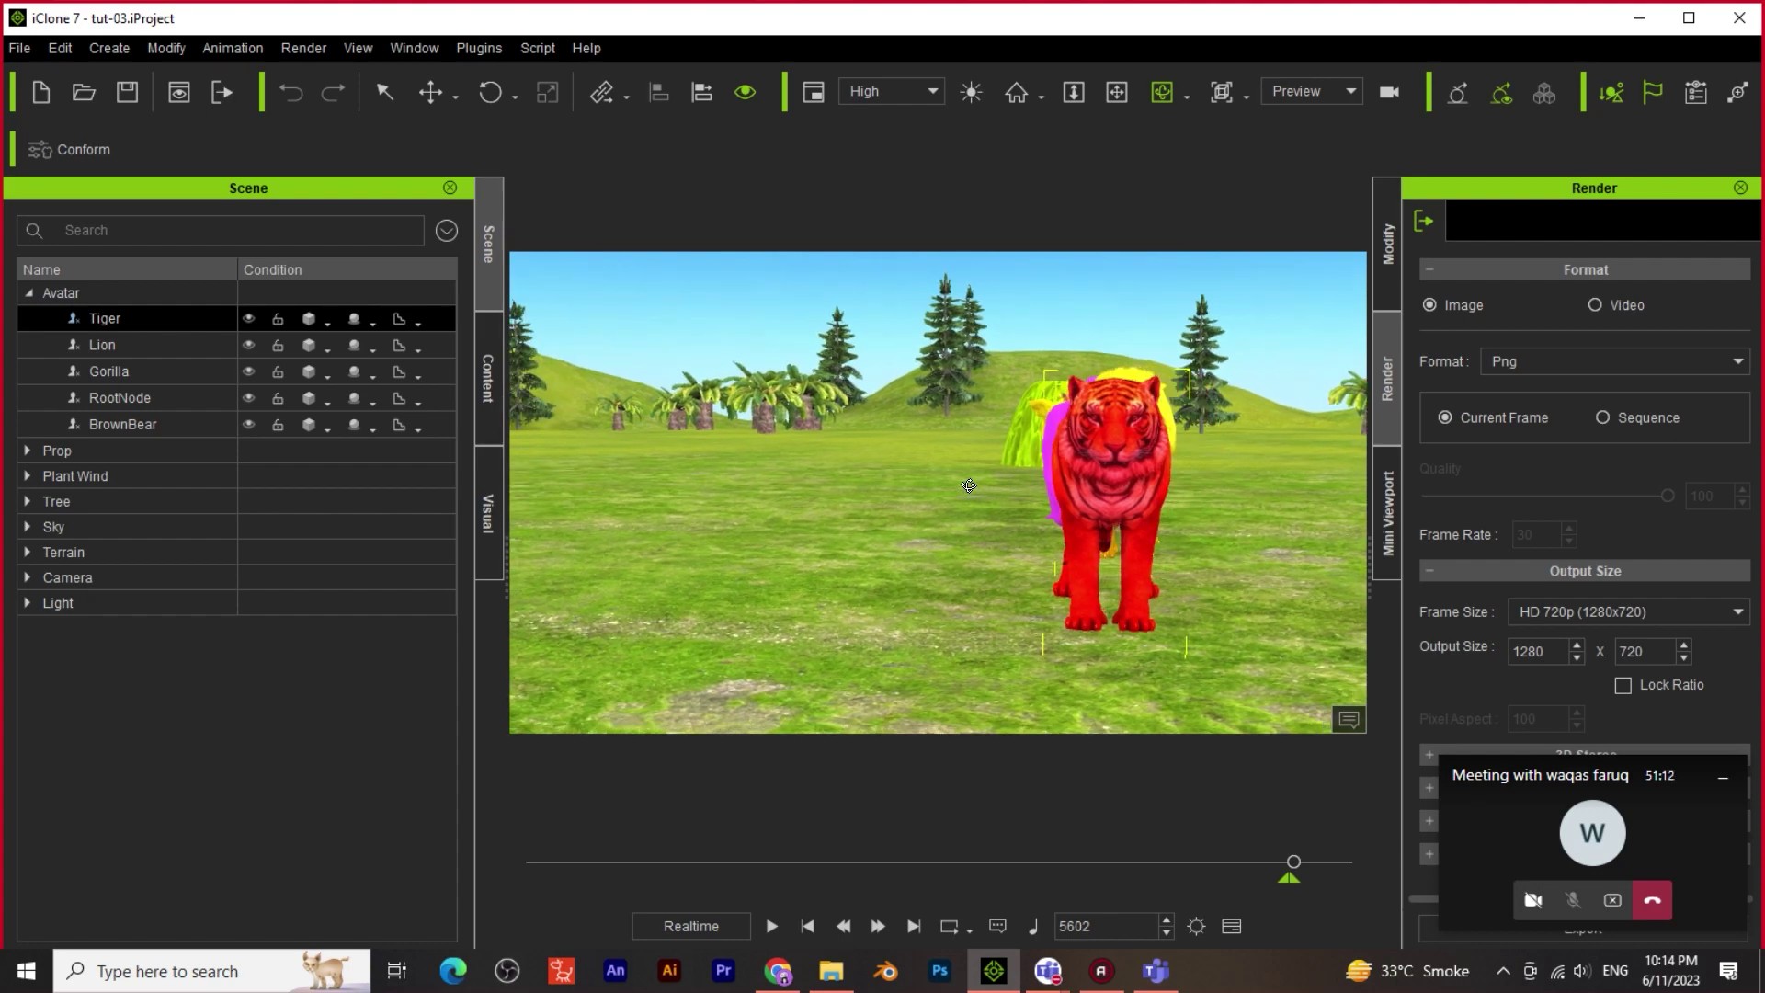
pyautogui.moveTo(905, 490); pyautogui.dragTo(1123, 505, button='right')
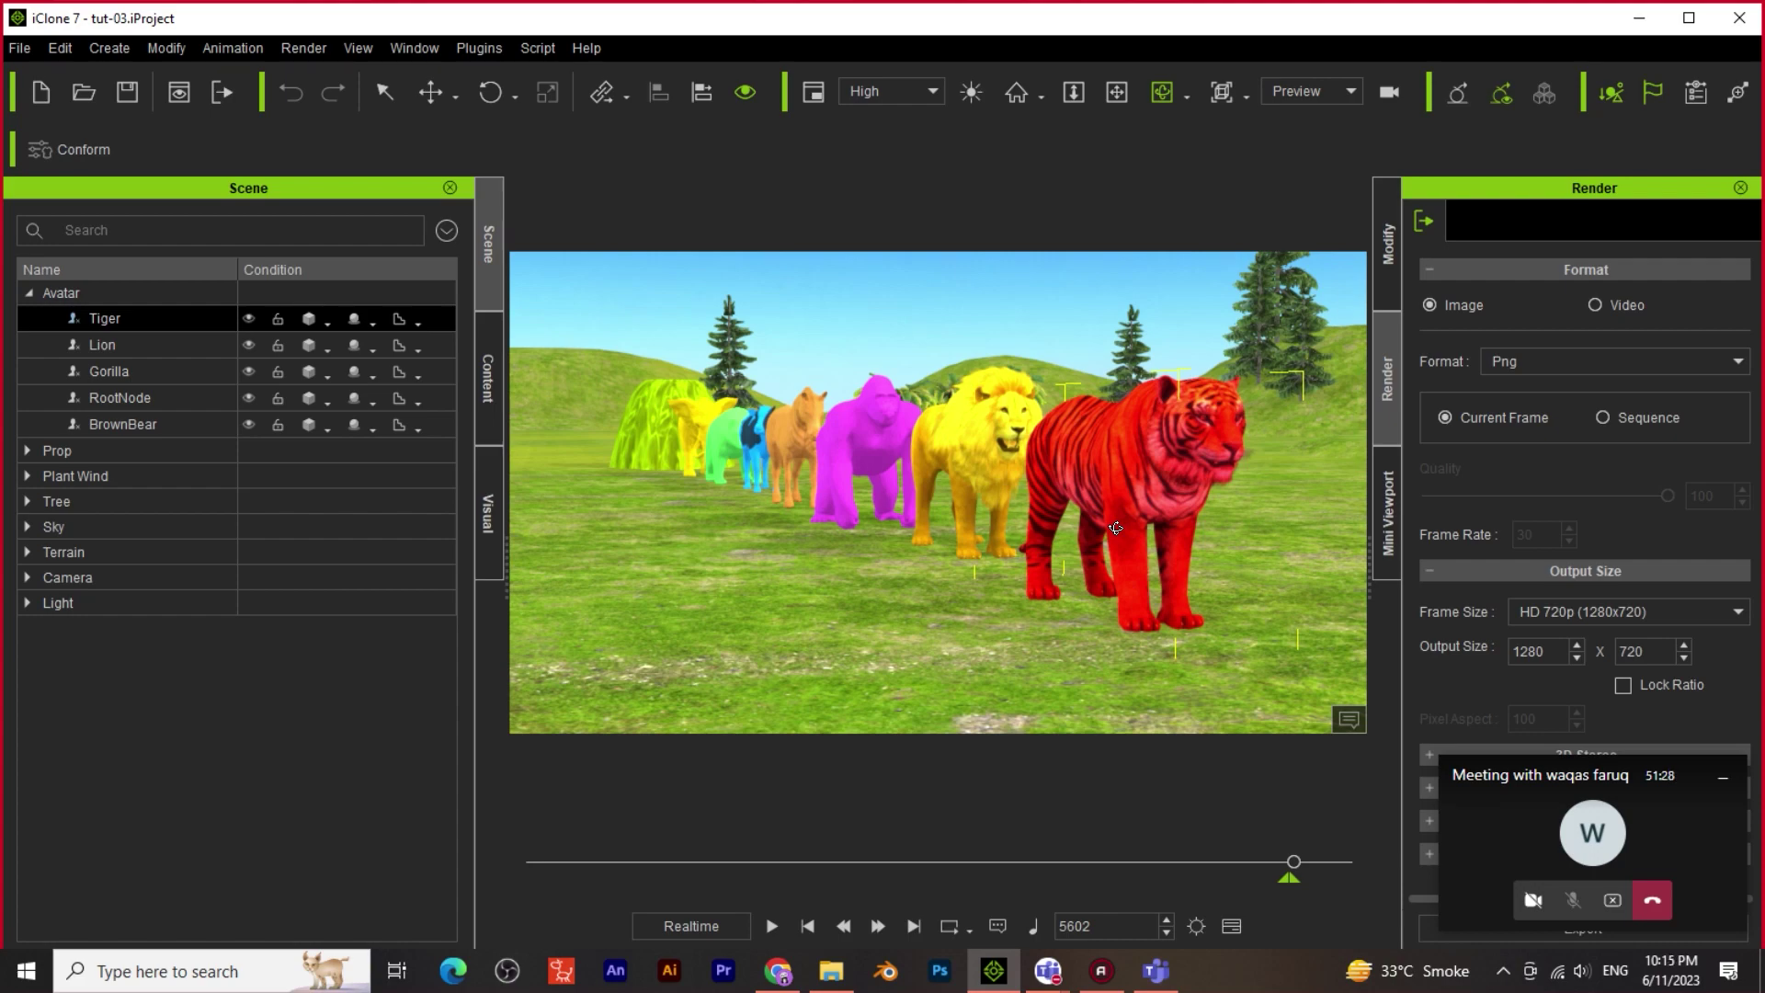
pyautogui.moveTo(1116, 528); pyautogui.dragTo(1056, 570)
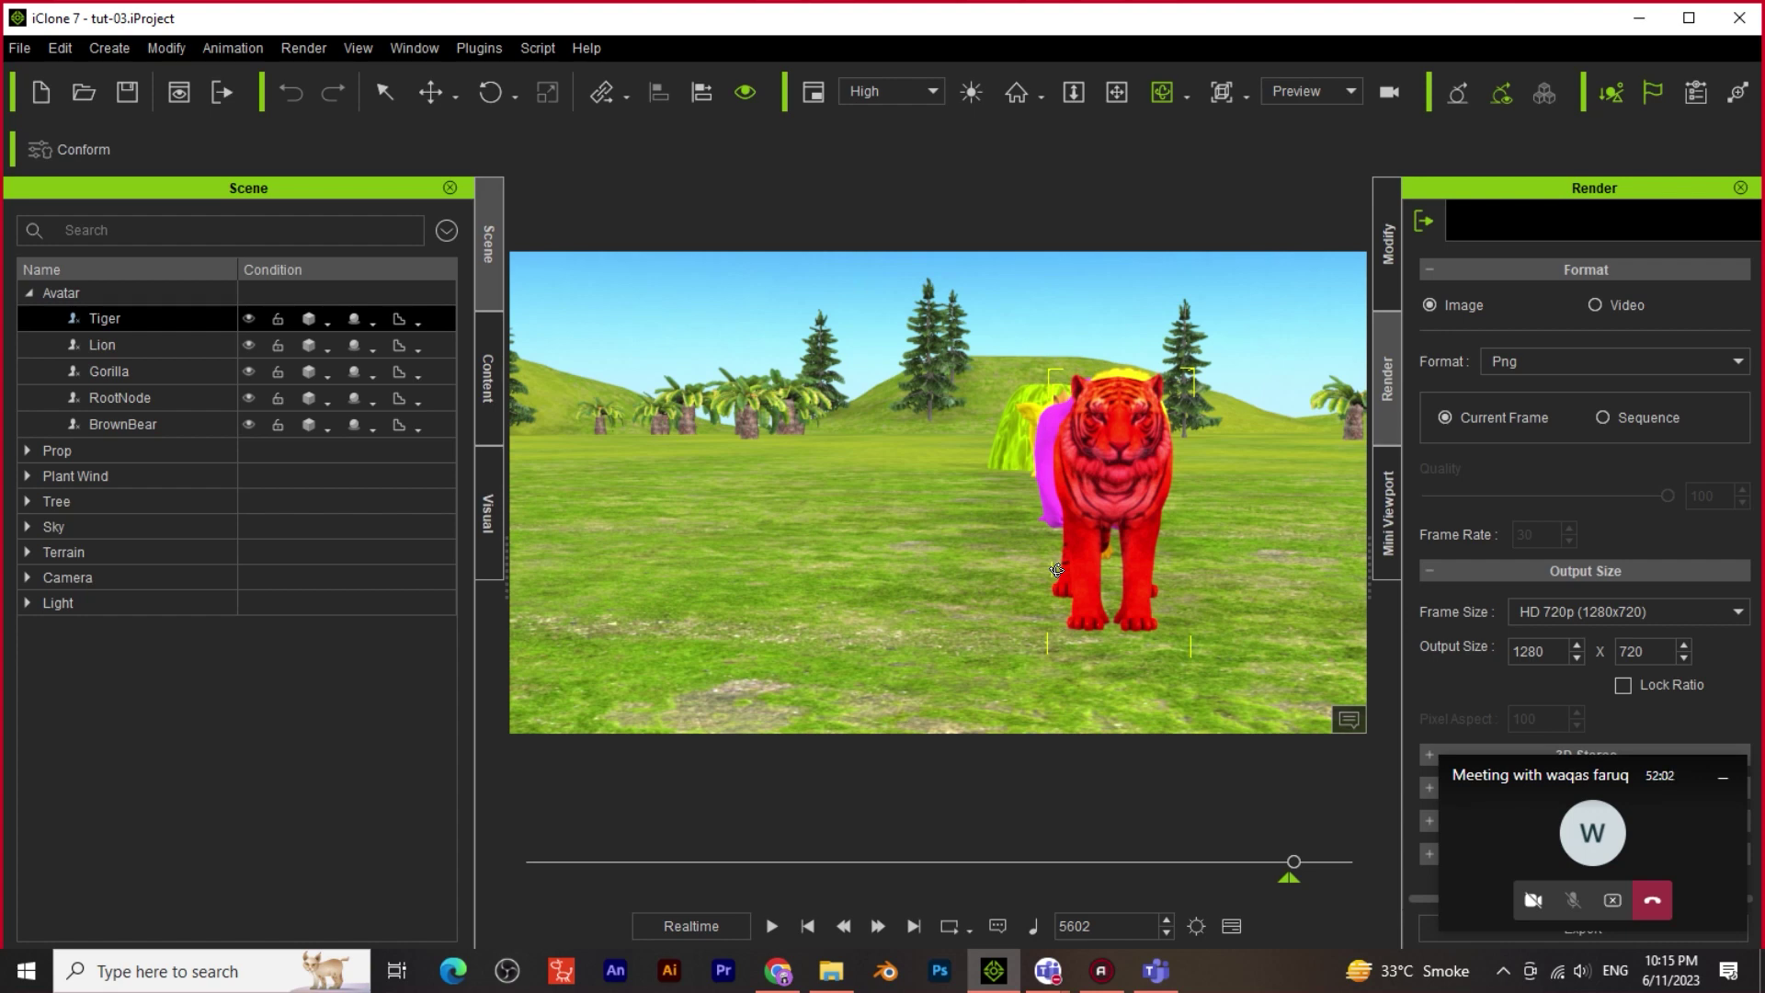
pyautogui.moveTo(1005, 527); pyautogui.dragTo(1177, 574, button='right')
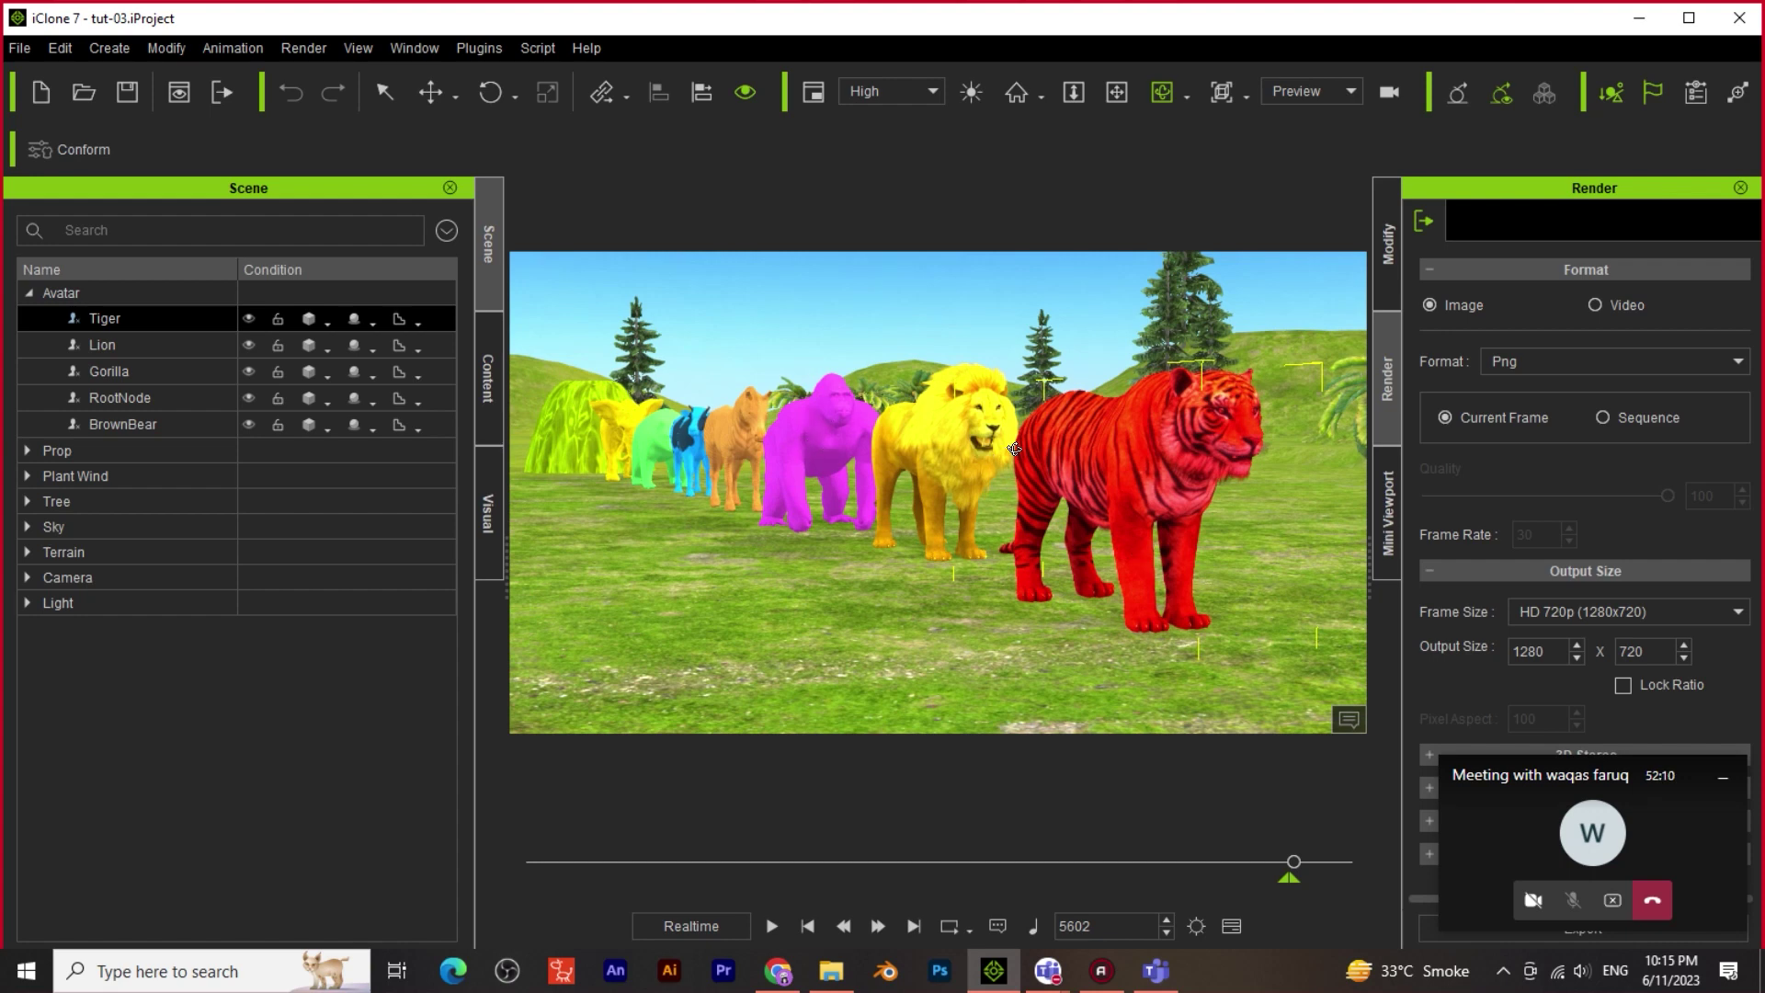
pyautogui.click(789, 424)
pyautogui.moveTo(817, 491); pyautogui.dragTo(809, 518, button='right')
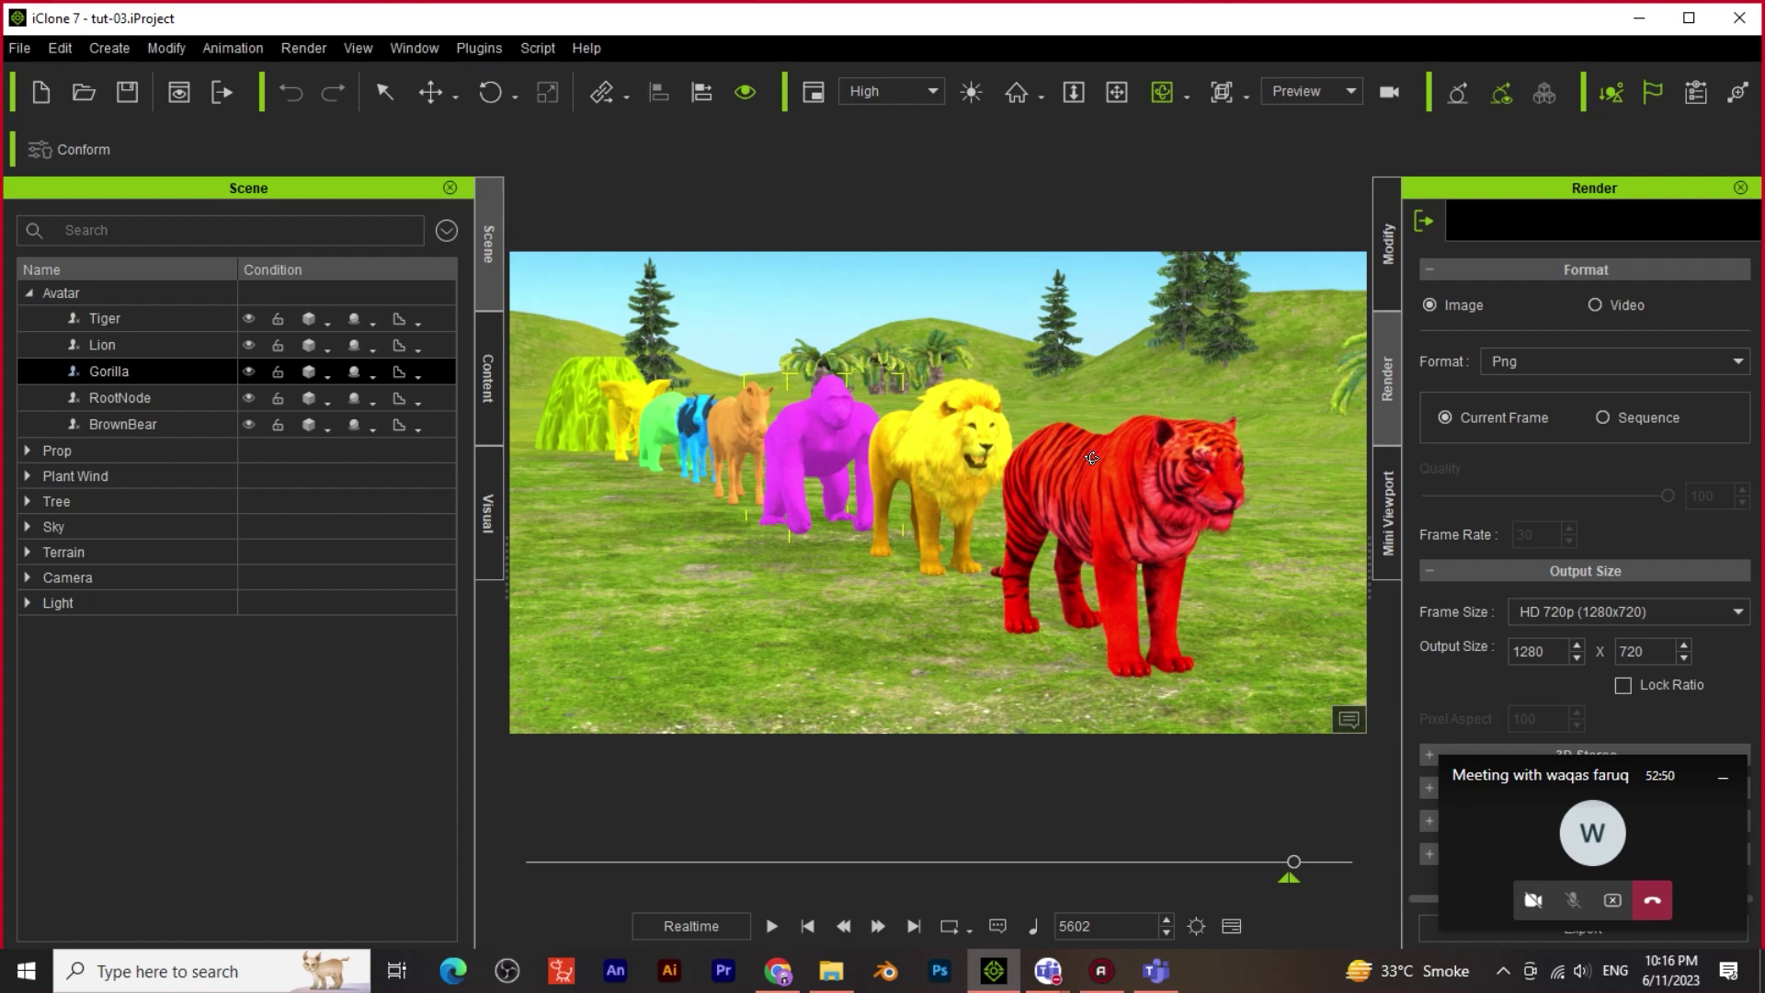
pyautogui.click(1150, 483)
pyautogui.moveTo(878, 439); pyautogui.dragTo(1016, 467, button='right')
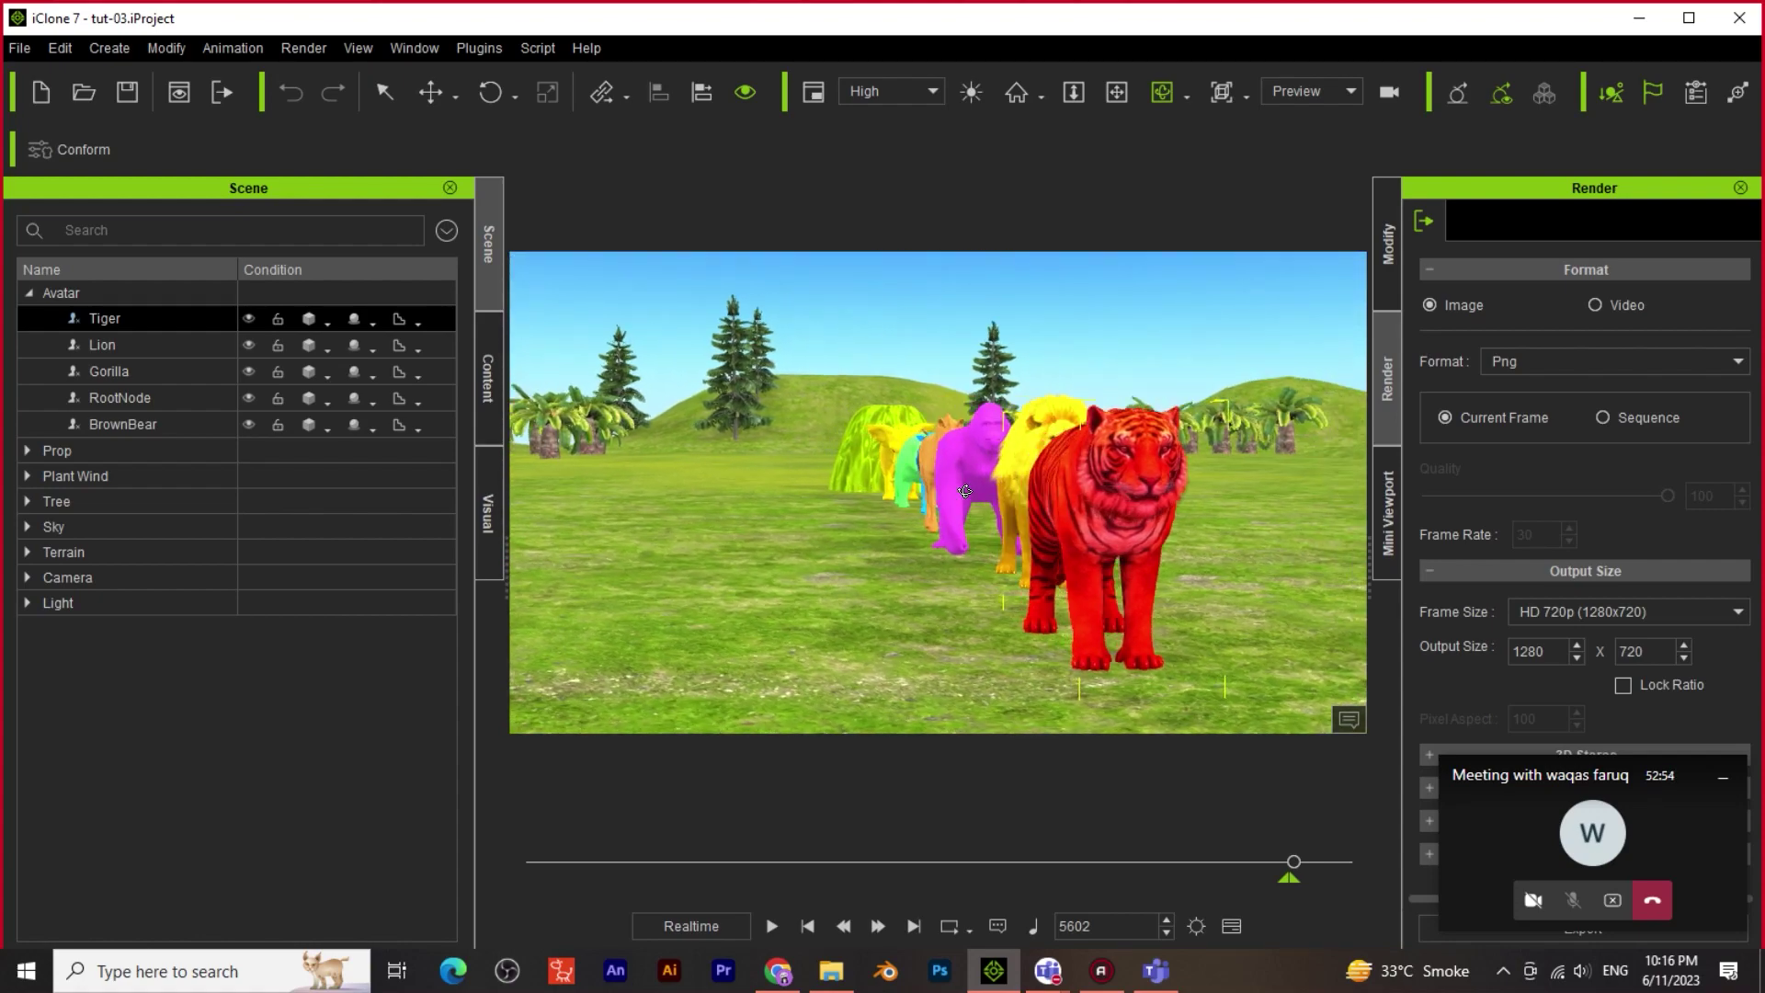
pyautogui.moveTo(960, 501); pyautogui.dragTo(1015, 478, button='right')
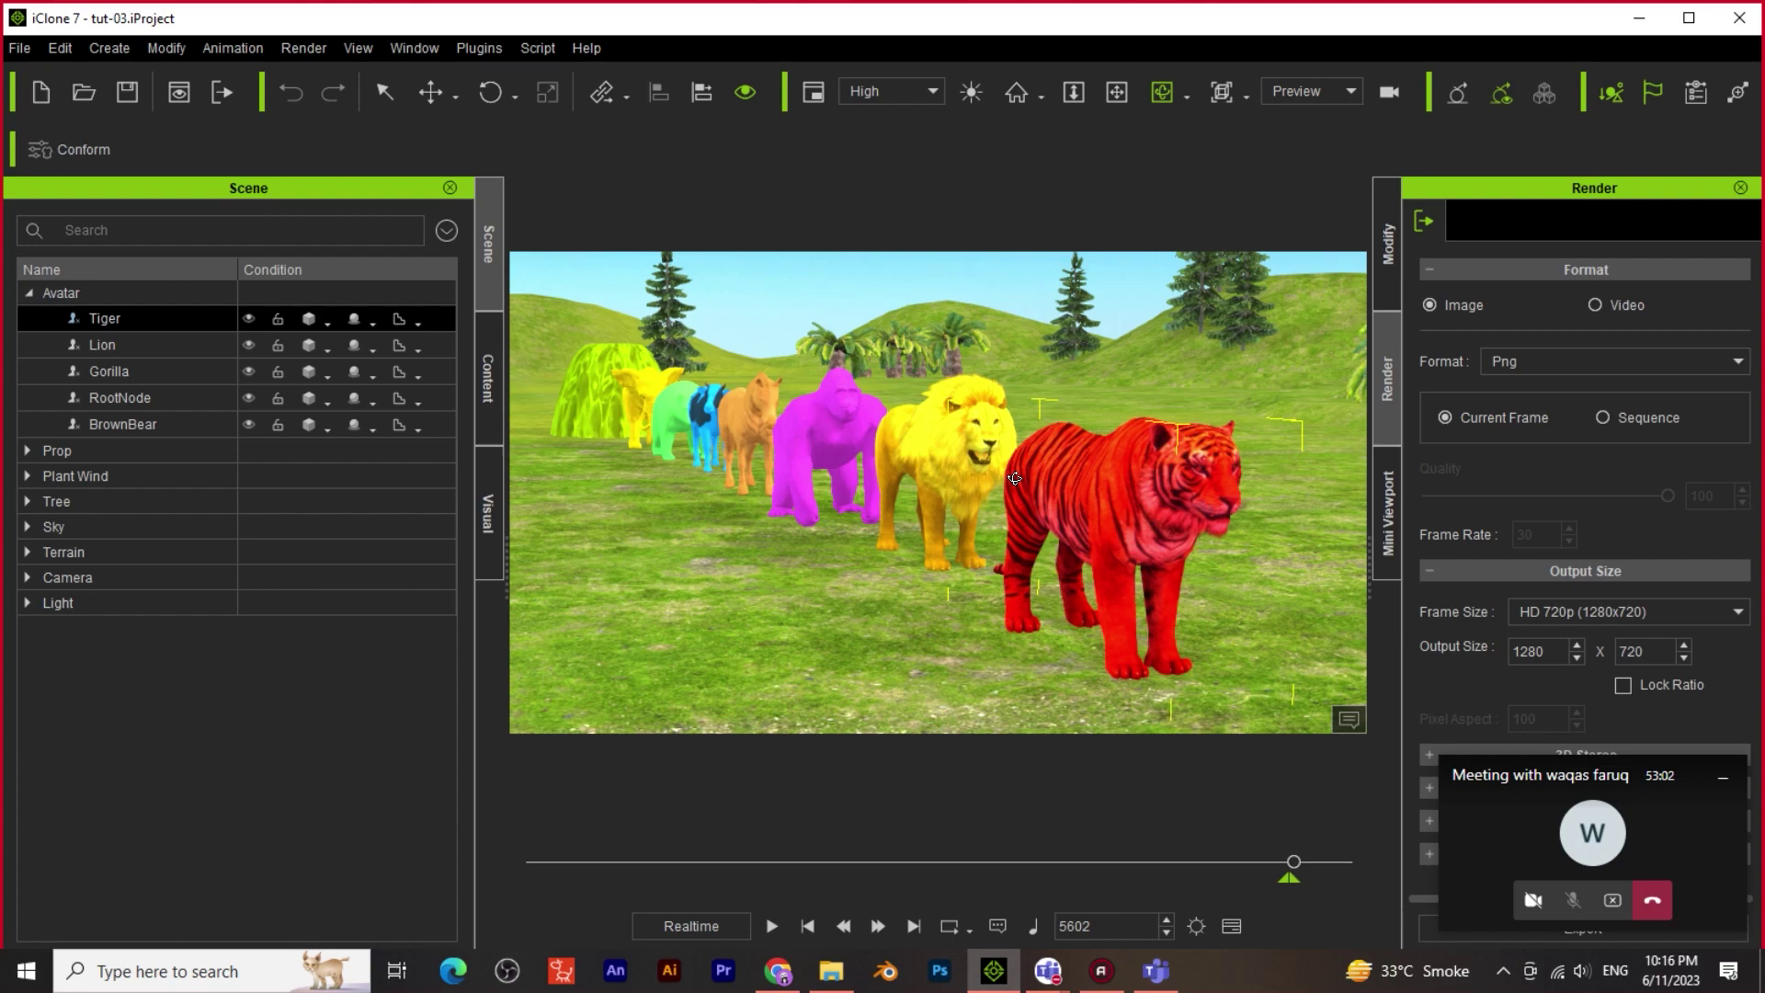
pyautogui.moveTo(1015, 478); pyautogui.dragTo(994, 423, button='right')
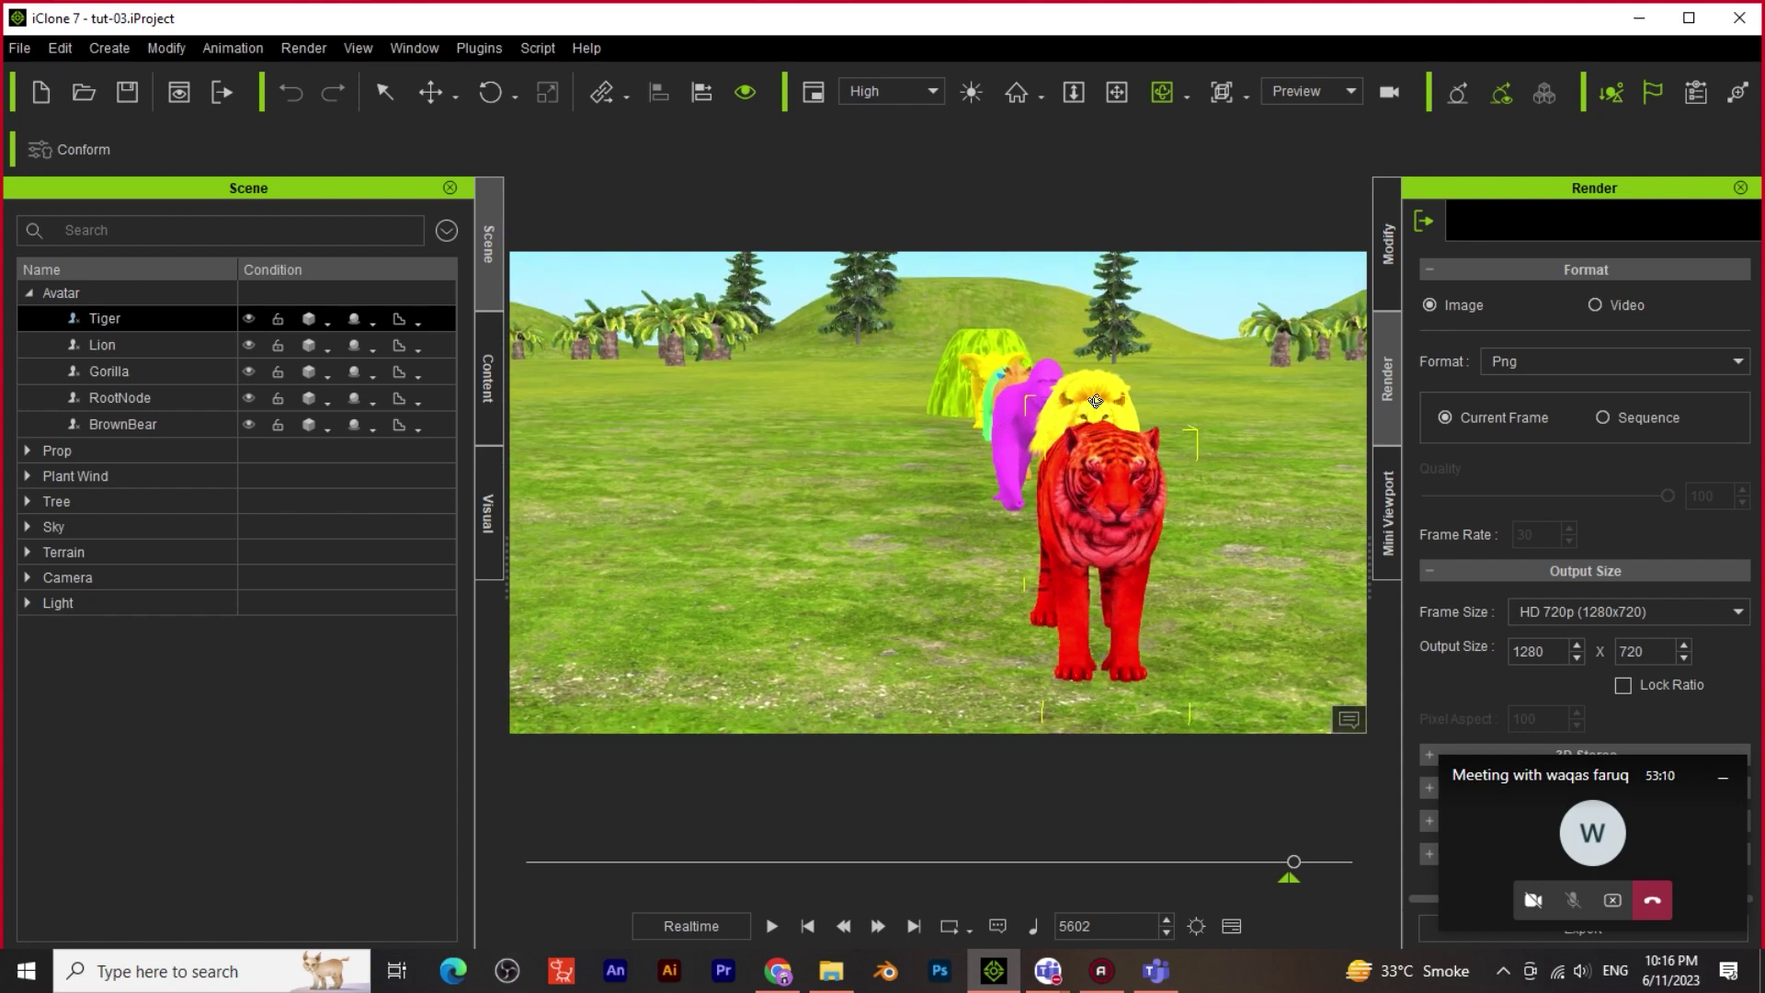
pyautogui.moveTo(1064, 524); pyautogui.dragTo(809, 447, button='right')
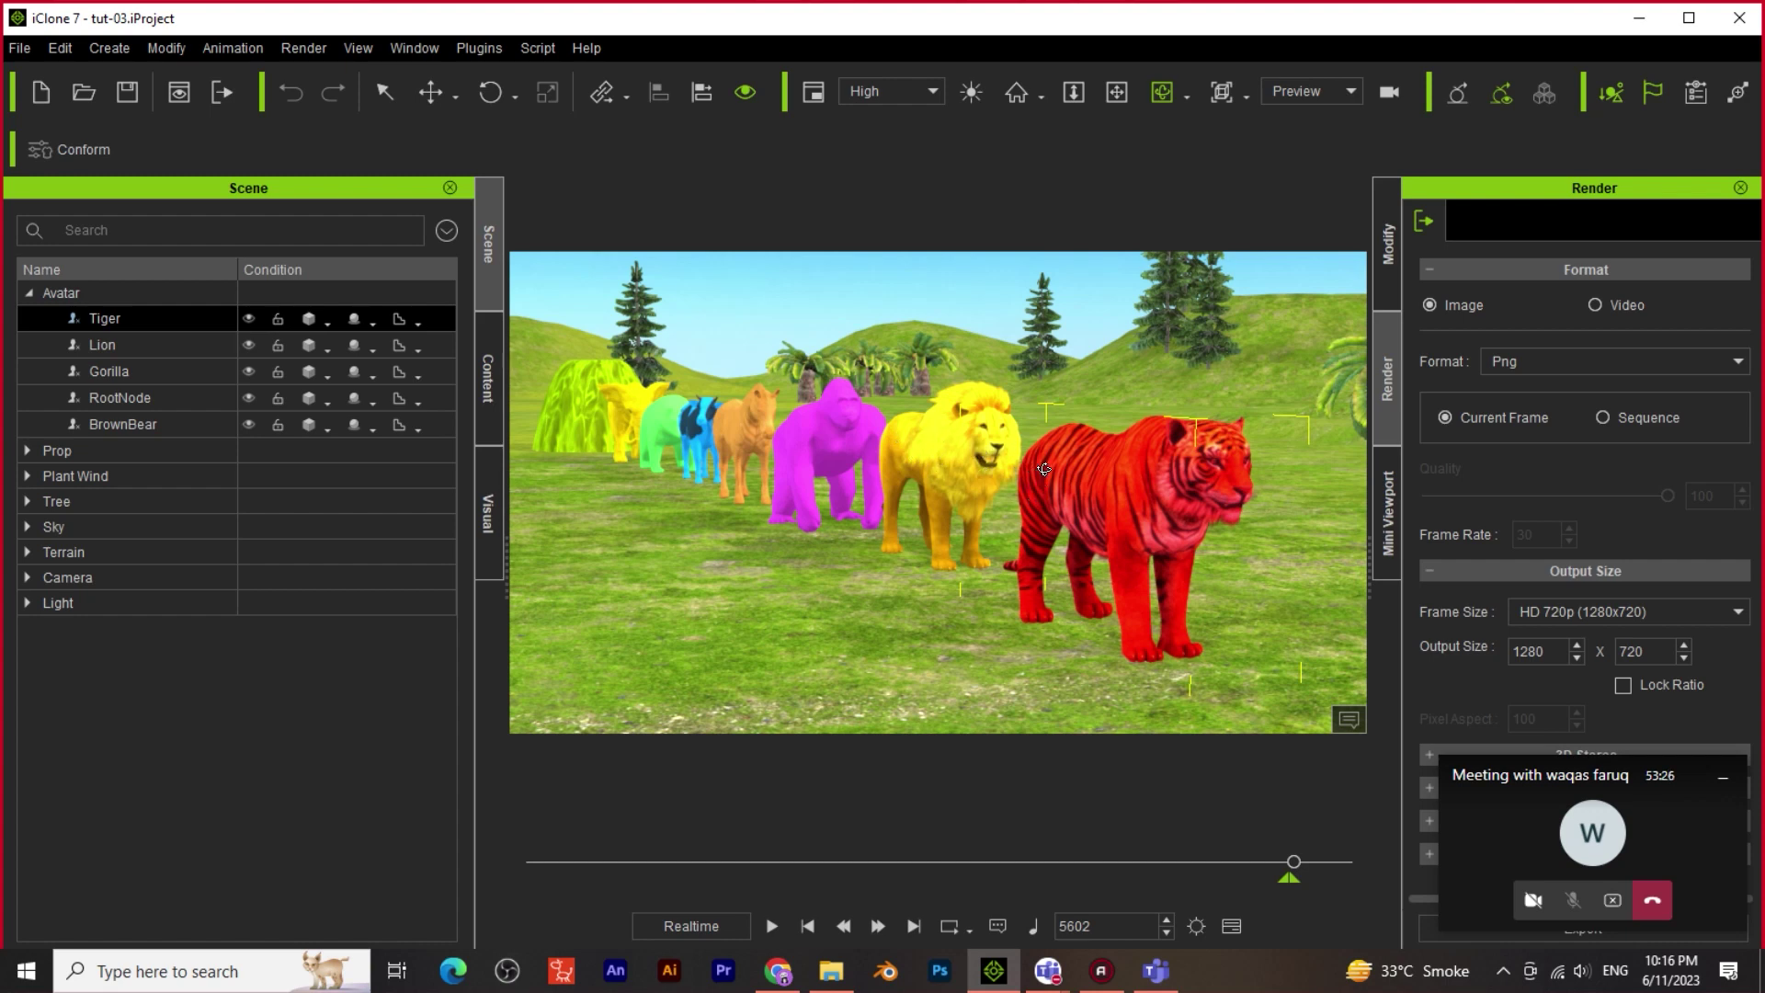
# Move the lion slightly along the ground towards the tiger
pyautogui.click(431, 92)
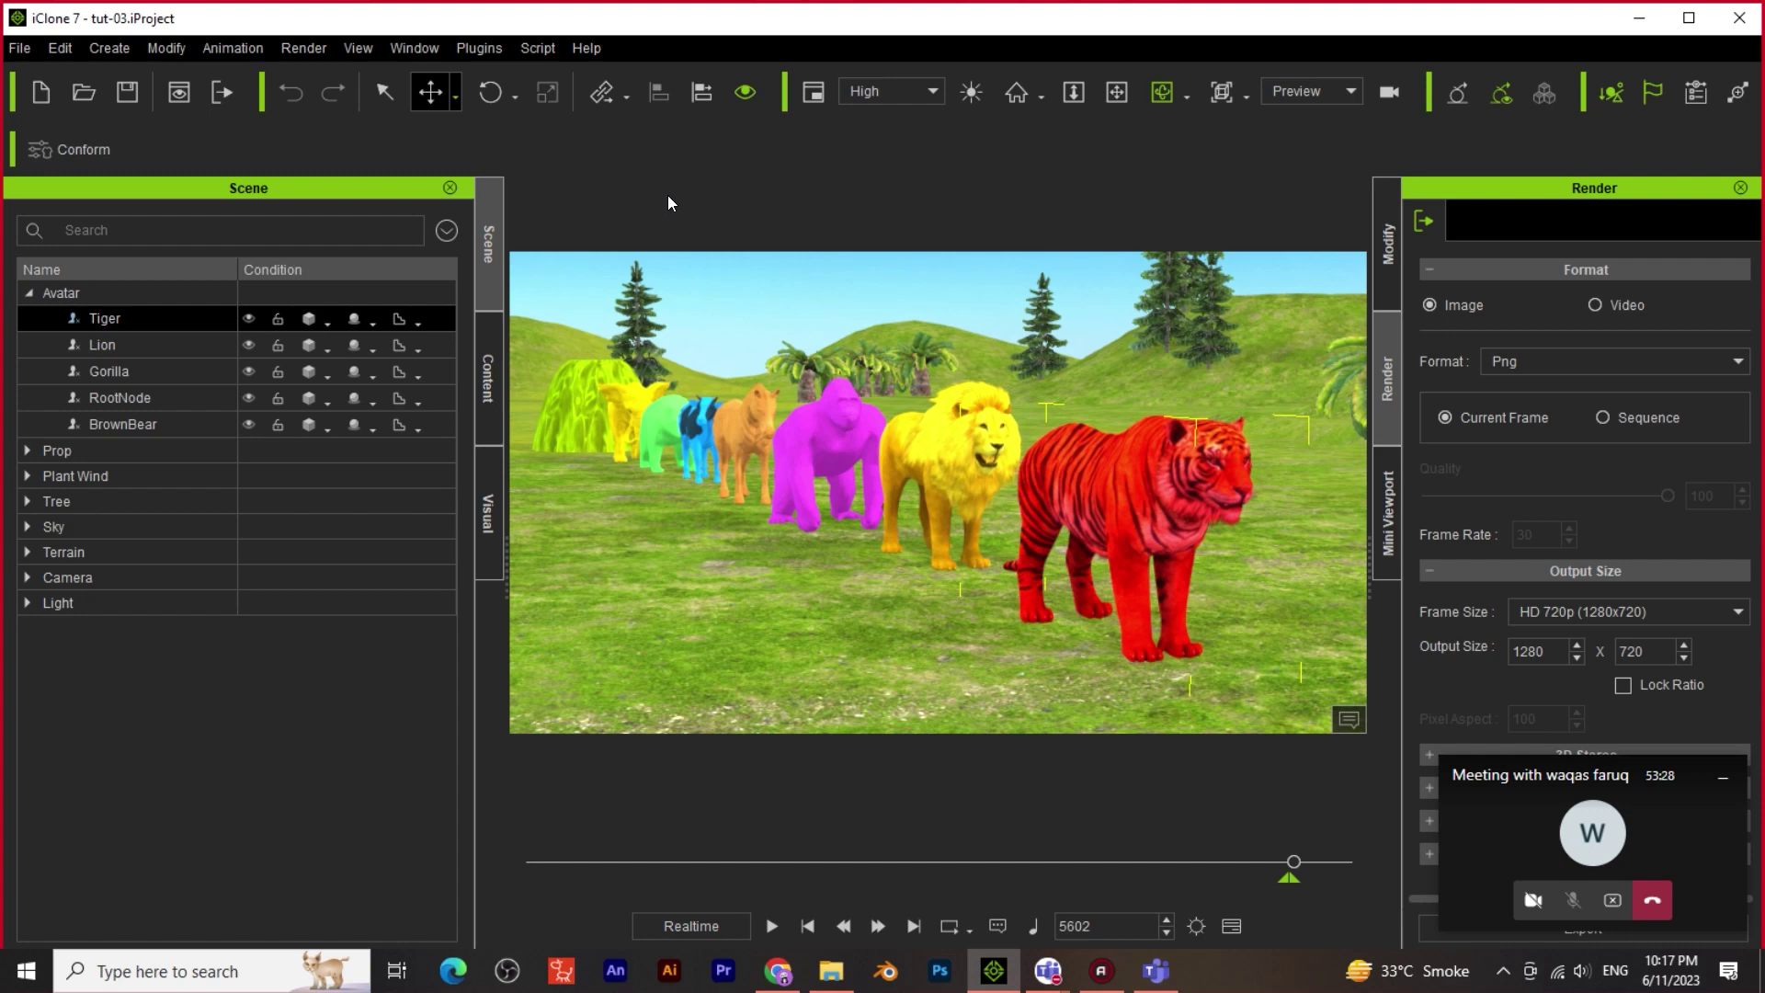
pyautogui.click(992, 434)
pyautogui.moveTo(988, 542)
pyautogui.mouseDown()
pyautogui.moveTo(1029, 546)
pyautogui.moveTo(991, 551)
pyautogui.mouseUp()
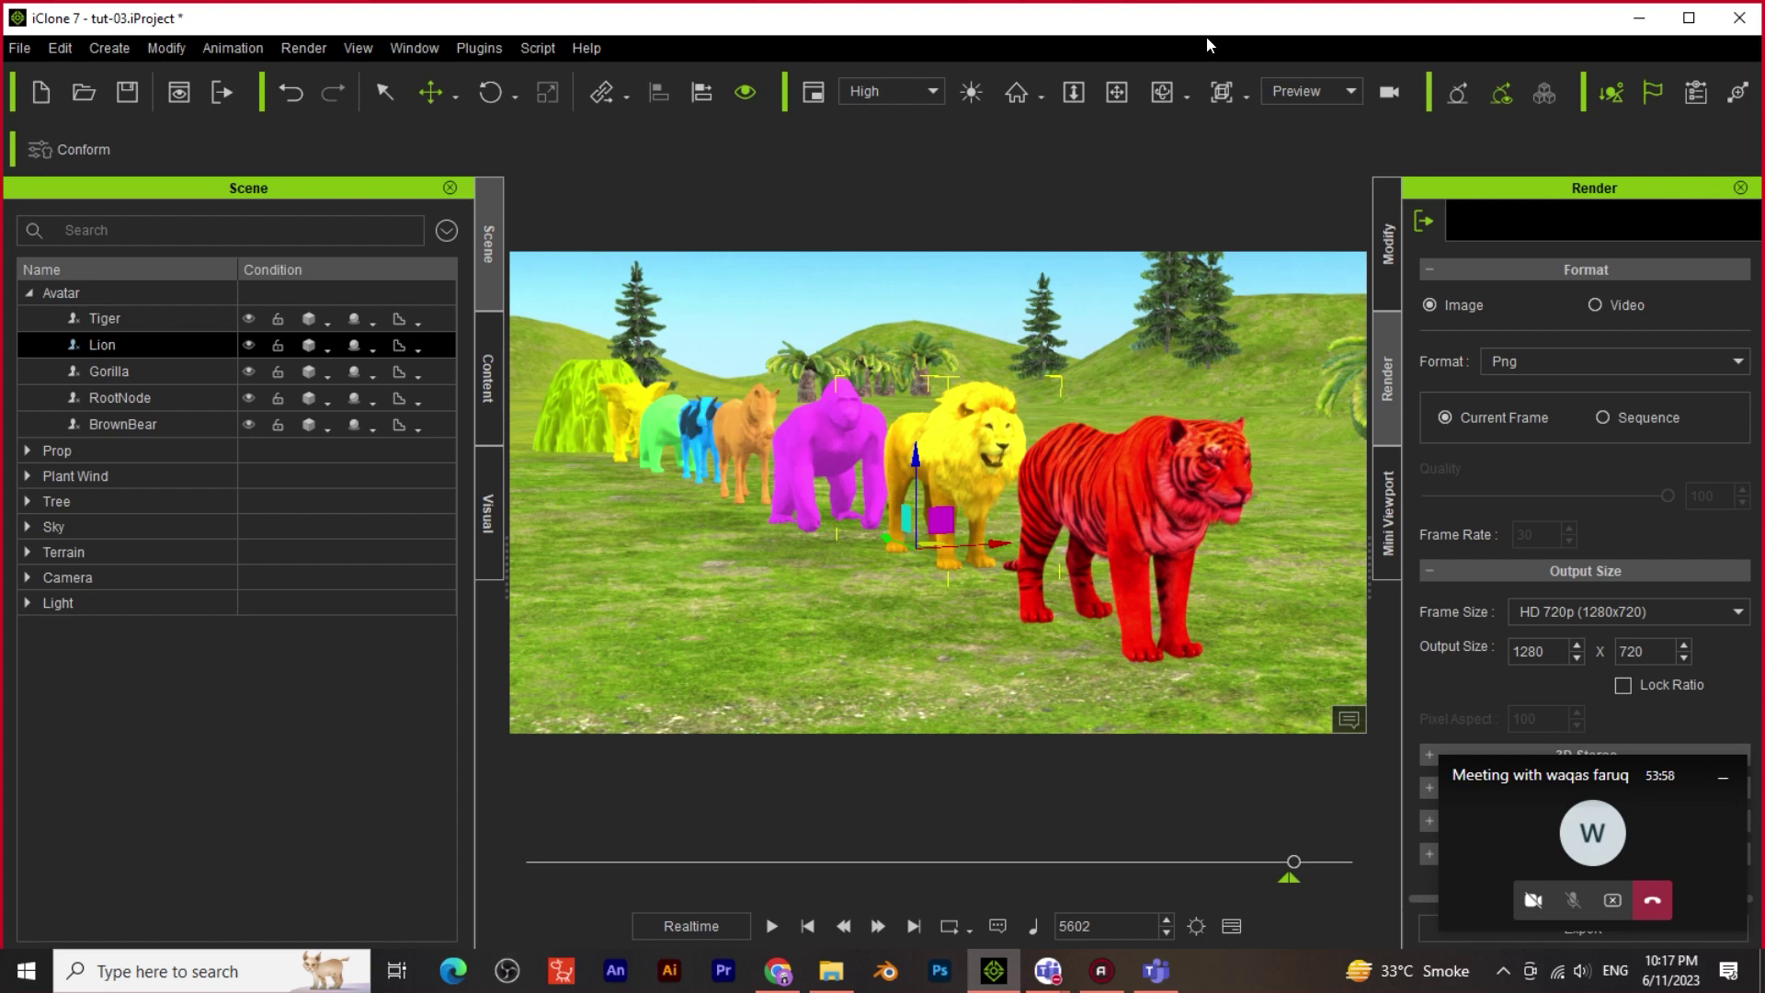
# Examine the lion's placement in the row from low, distant, head-on and angled viewpoints
pyautogui.click(1162, 91)
pyautogui.moveTo(1034, 598); pyautogui.dragTo(1029, 556)
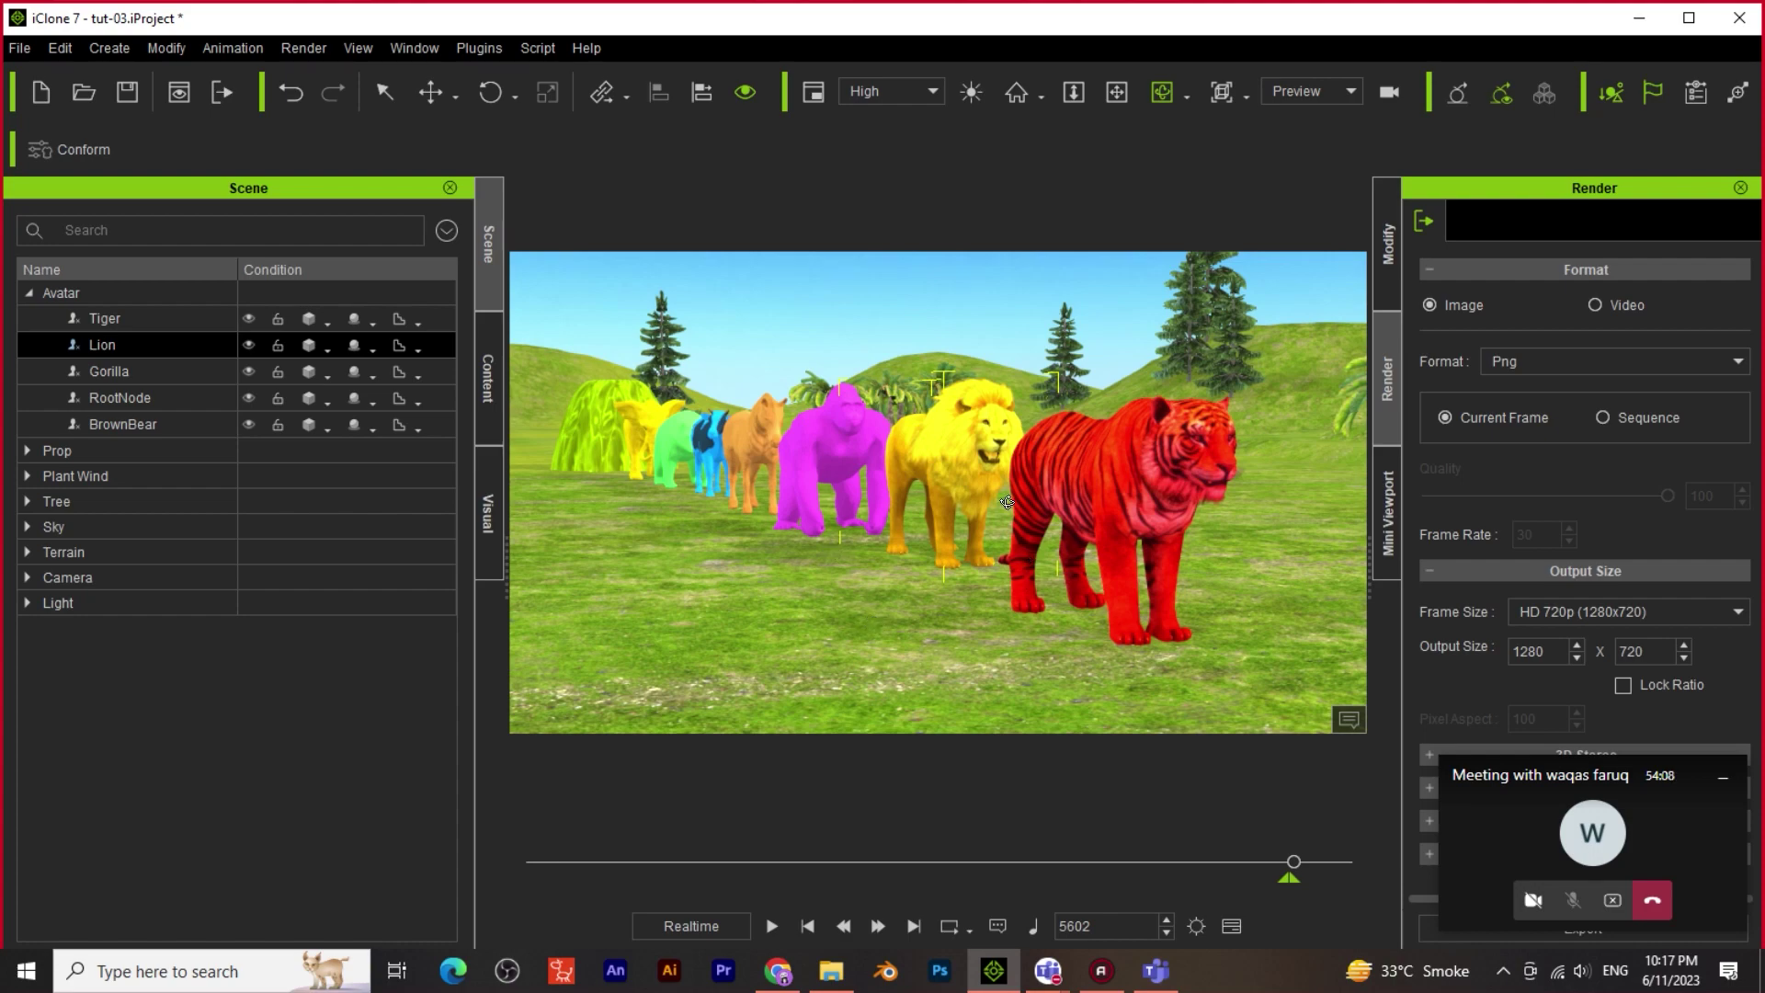
pyautogui.scroll(3, 901, 590)
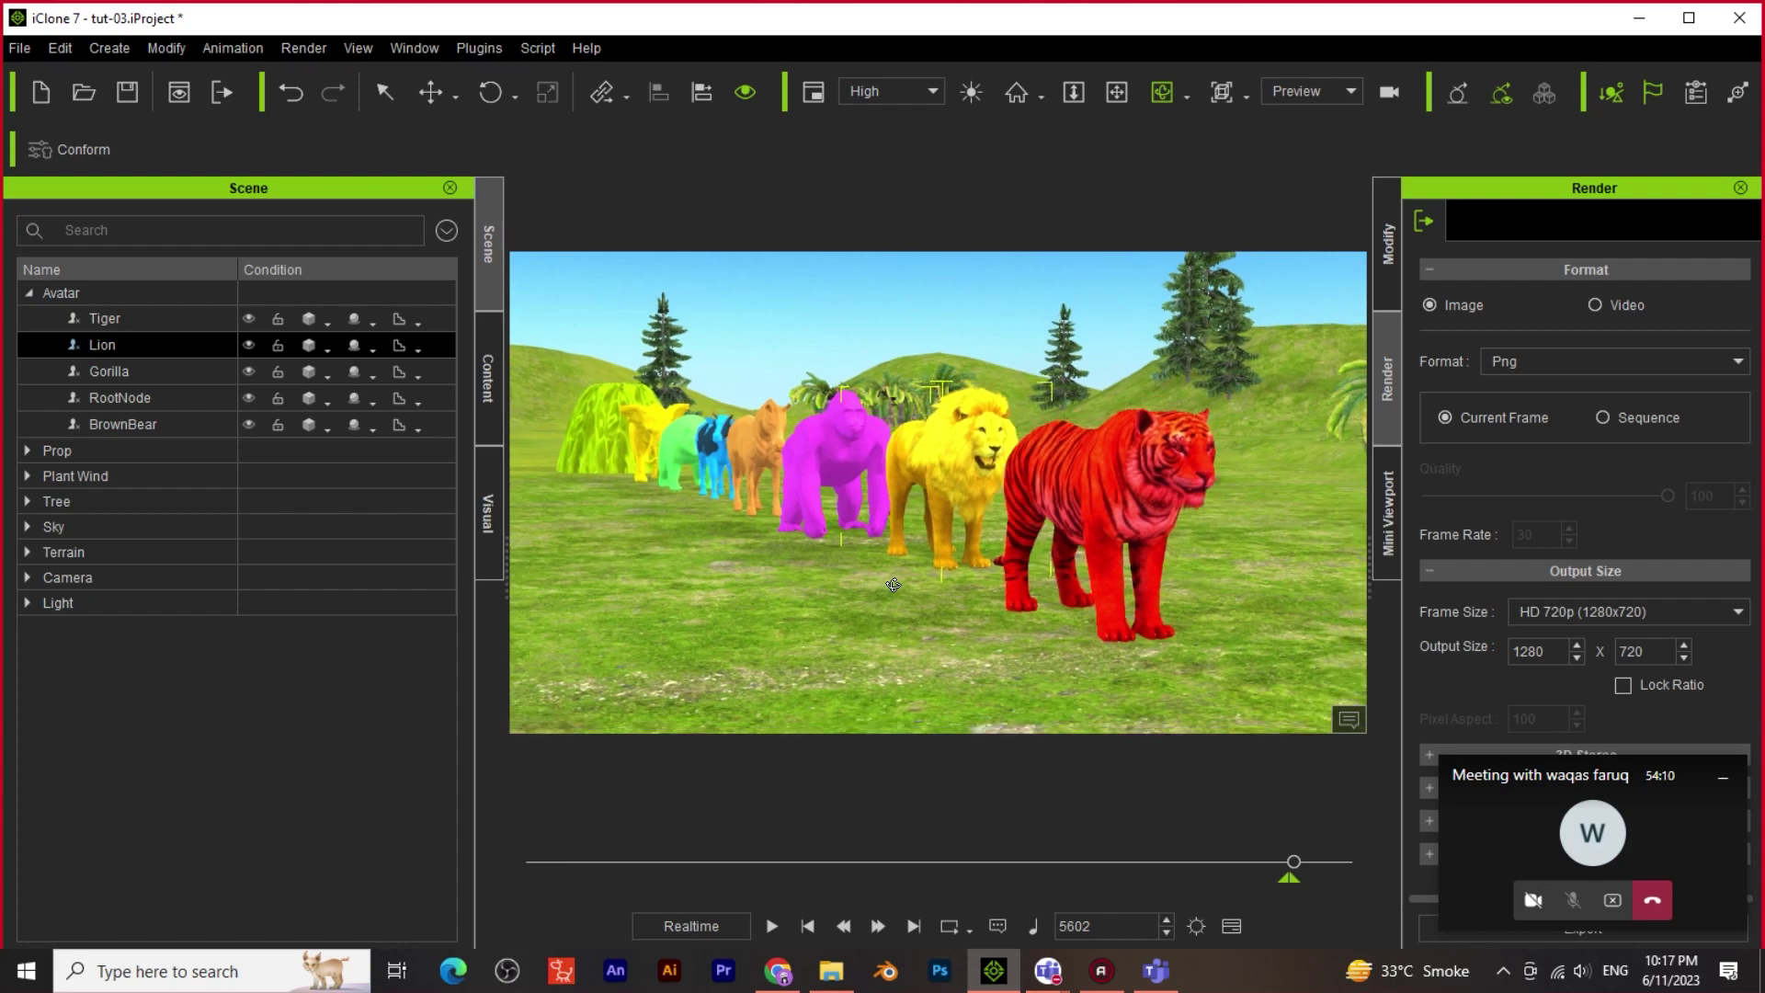
pyautogui.scroll(-3, 851, 611)
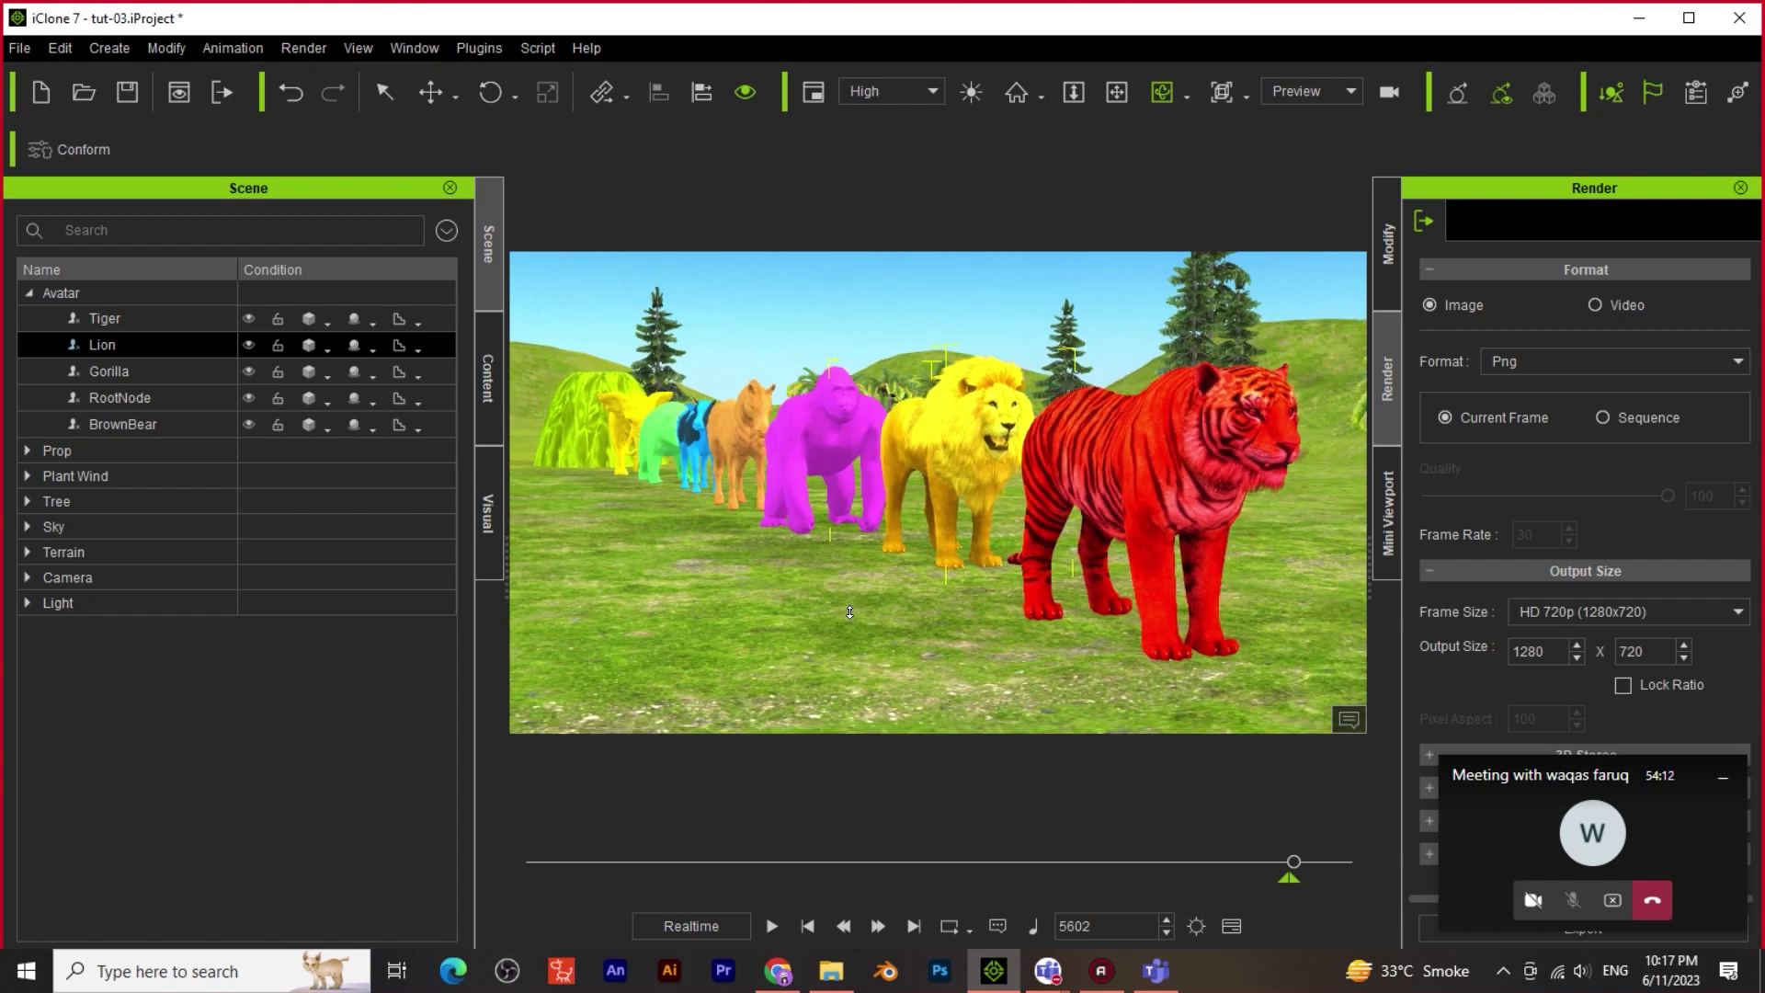
pyautogui.scroll(-3, 861, 555)
pyautogui.moveTo(862, 555); pyautogui.dragTo(1045, 574, button='right')
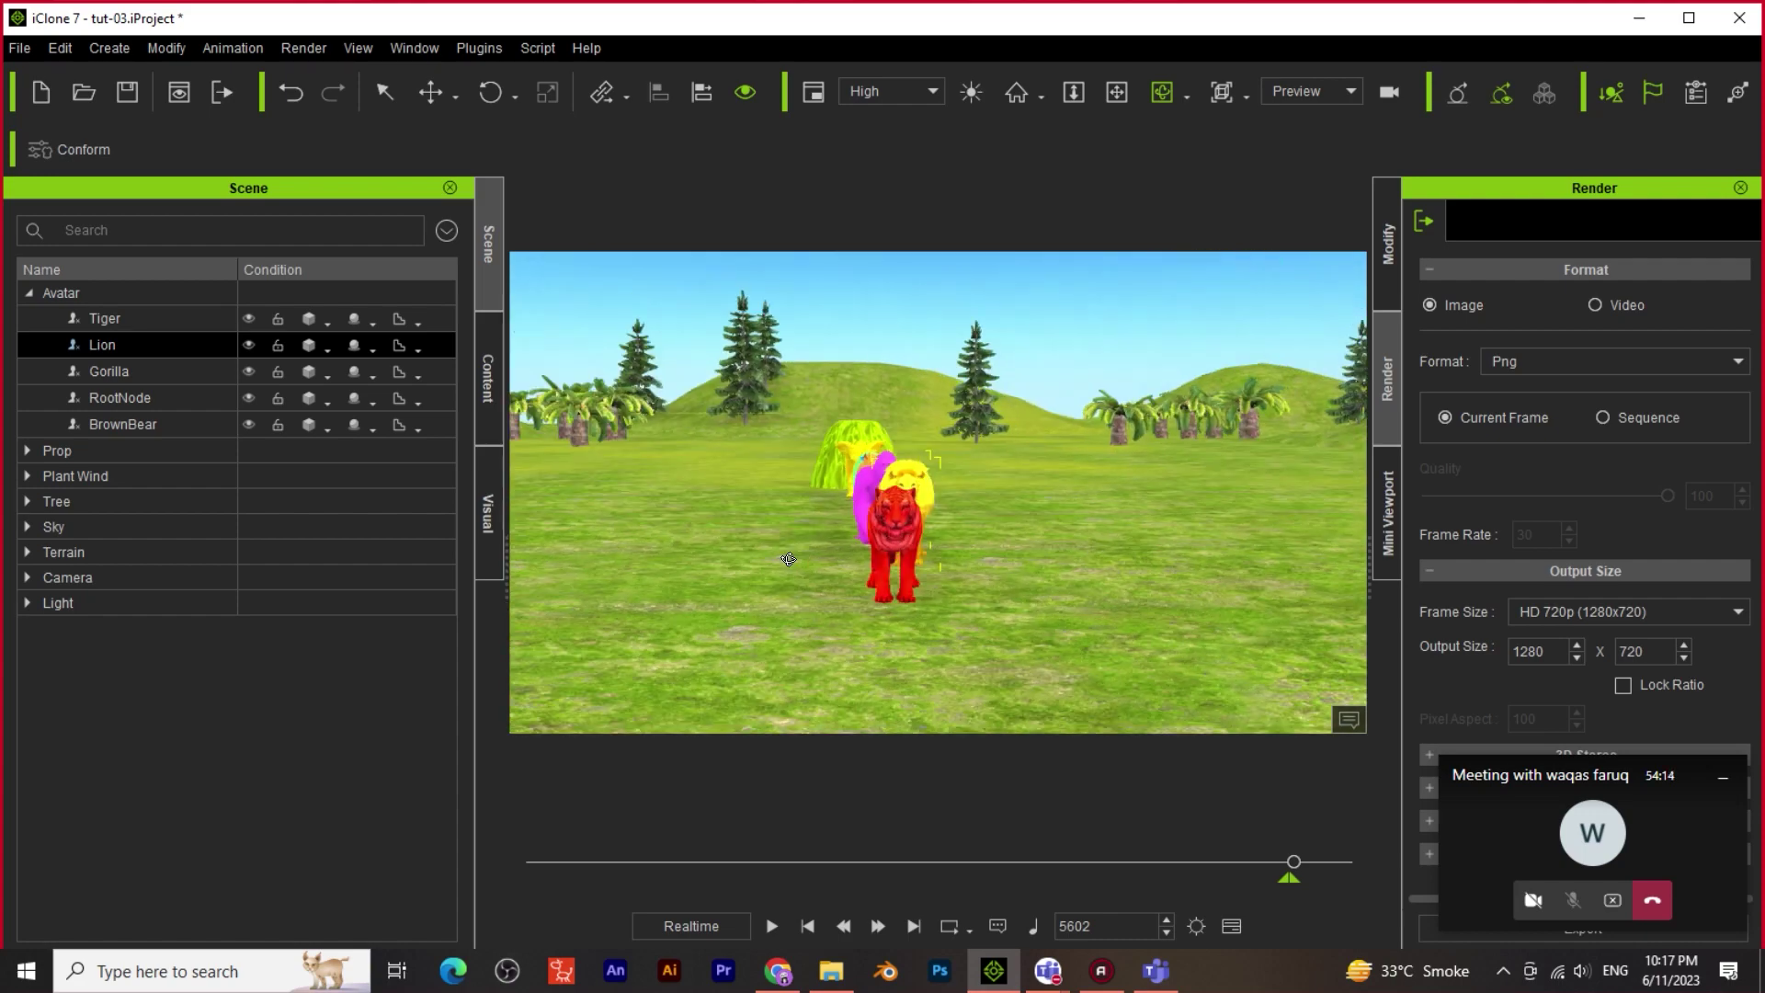
pyautogui.scroll(3, 865, 552)
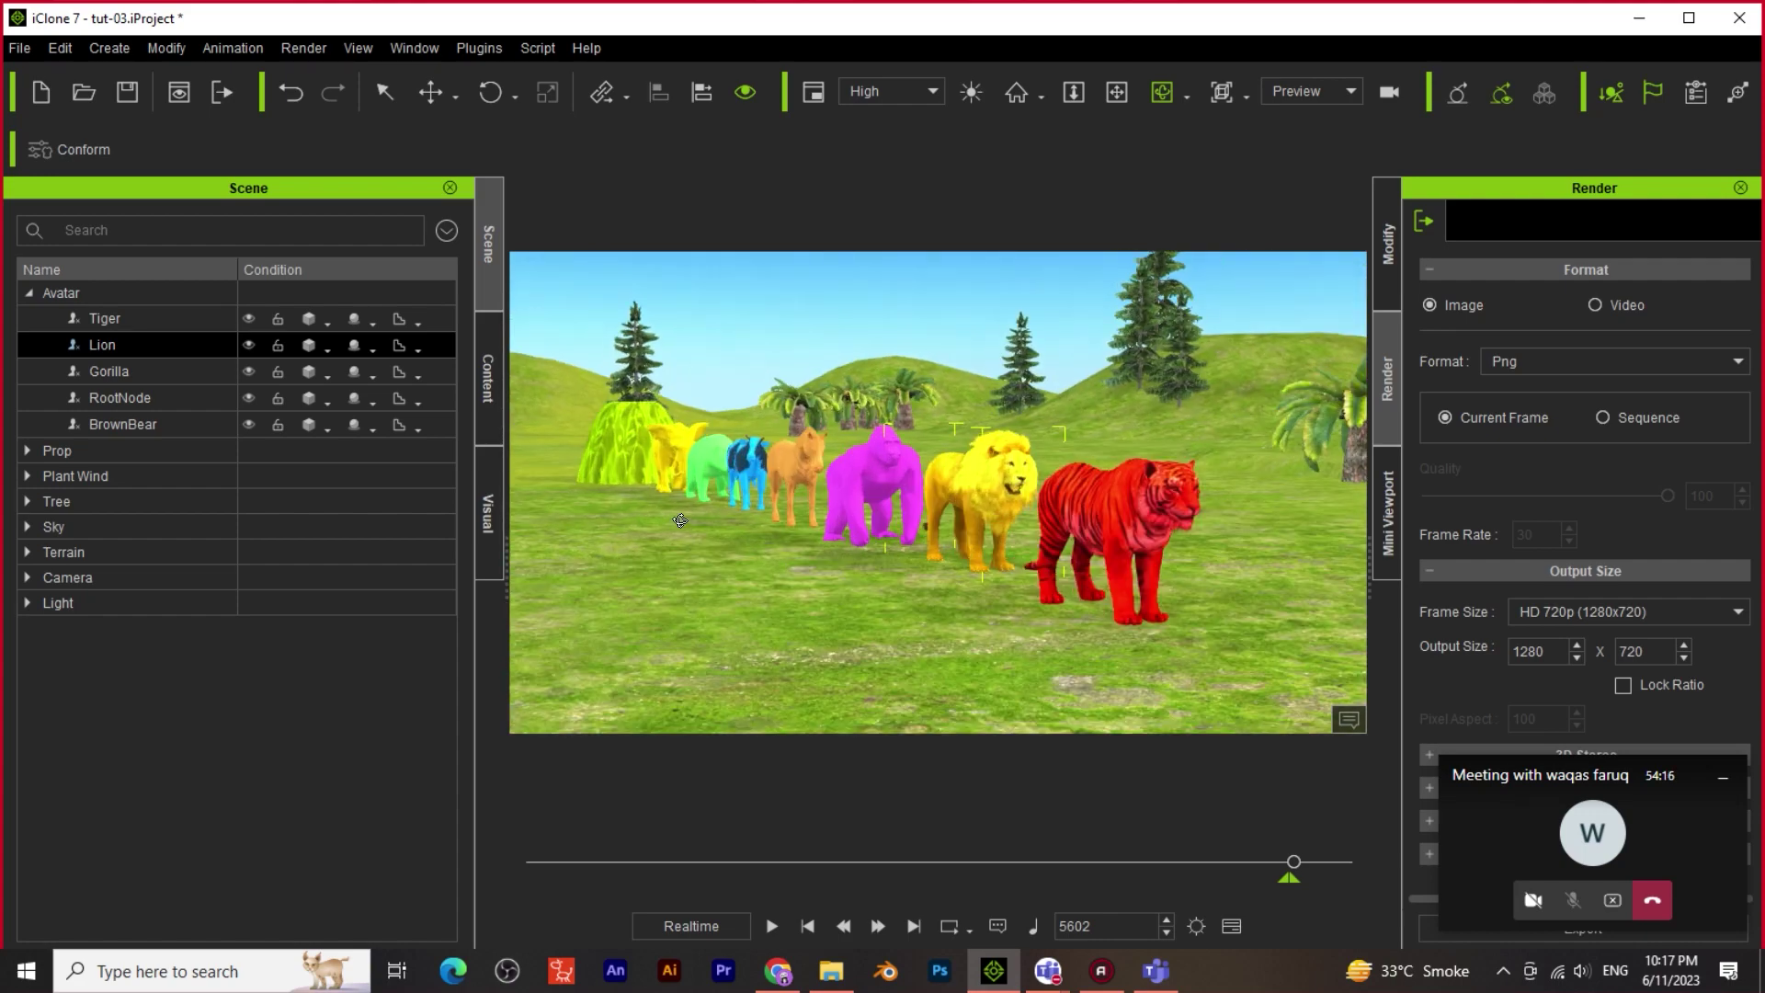
# Reframe the camera closer so the tiger stands large in the foreground with the animal row receding behind it
pyautogui.scroll(2, 710, 600)
pyautogui.moveTo(711, 599); pyautogui.dragTo(875, 572, button='right')
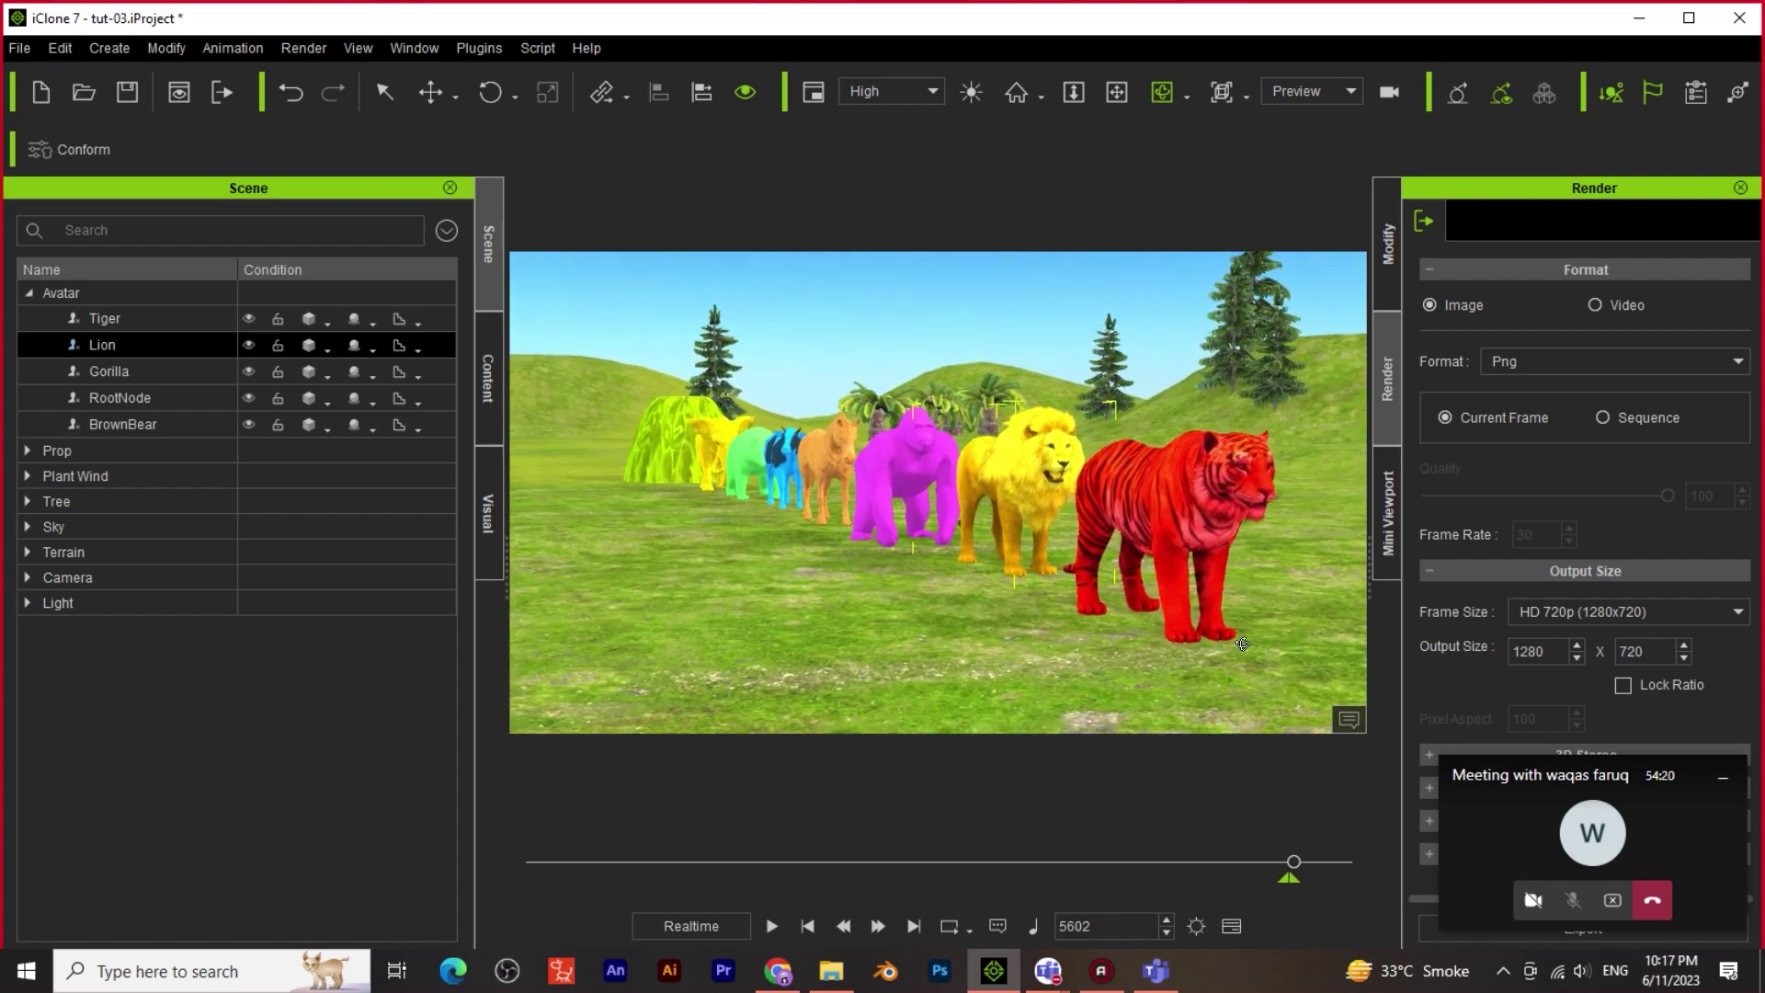
pyautogui.moveTo(1242, 644); pyautogui.dragTo(1035, 603, button='right')
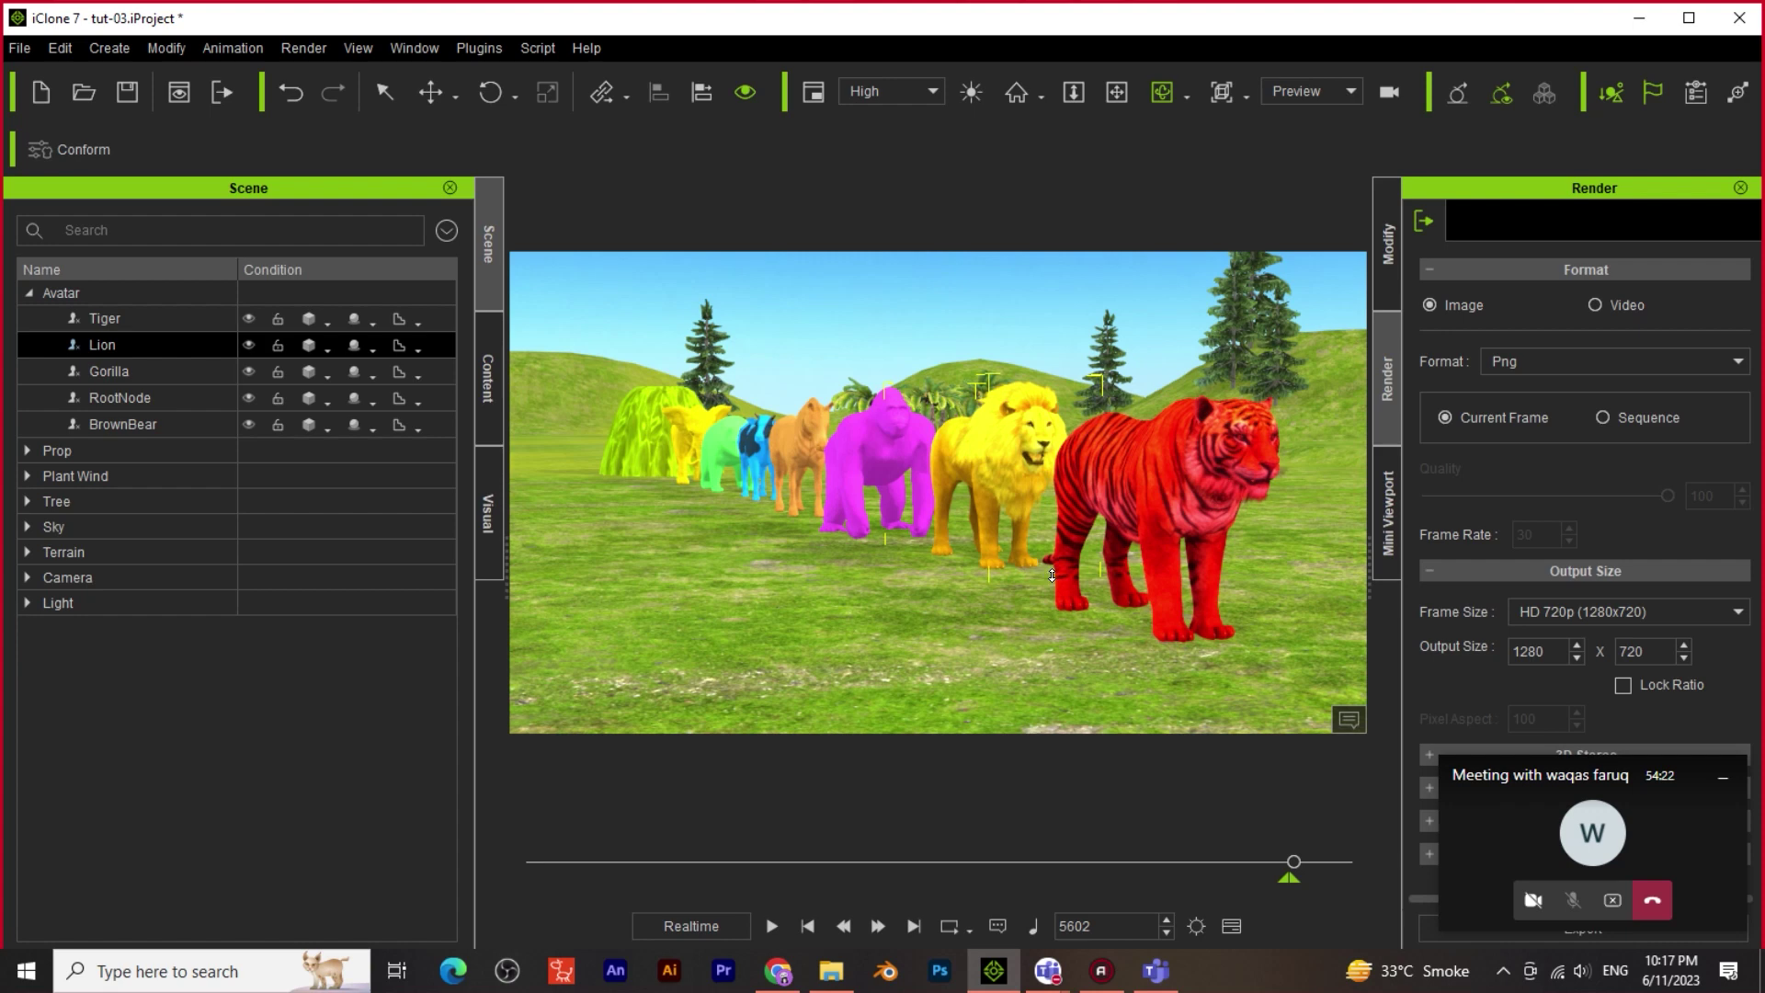
pyautogui.scroll(2, 909, 578)
pyautogui.moveTo(909, 577); pyautogui.dragTo(1195, 643, button='right')
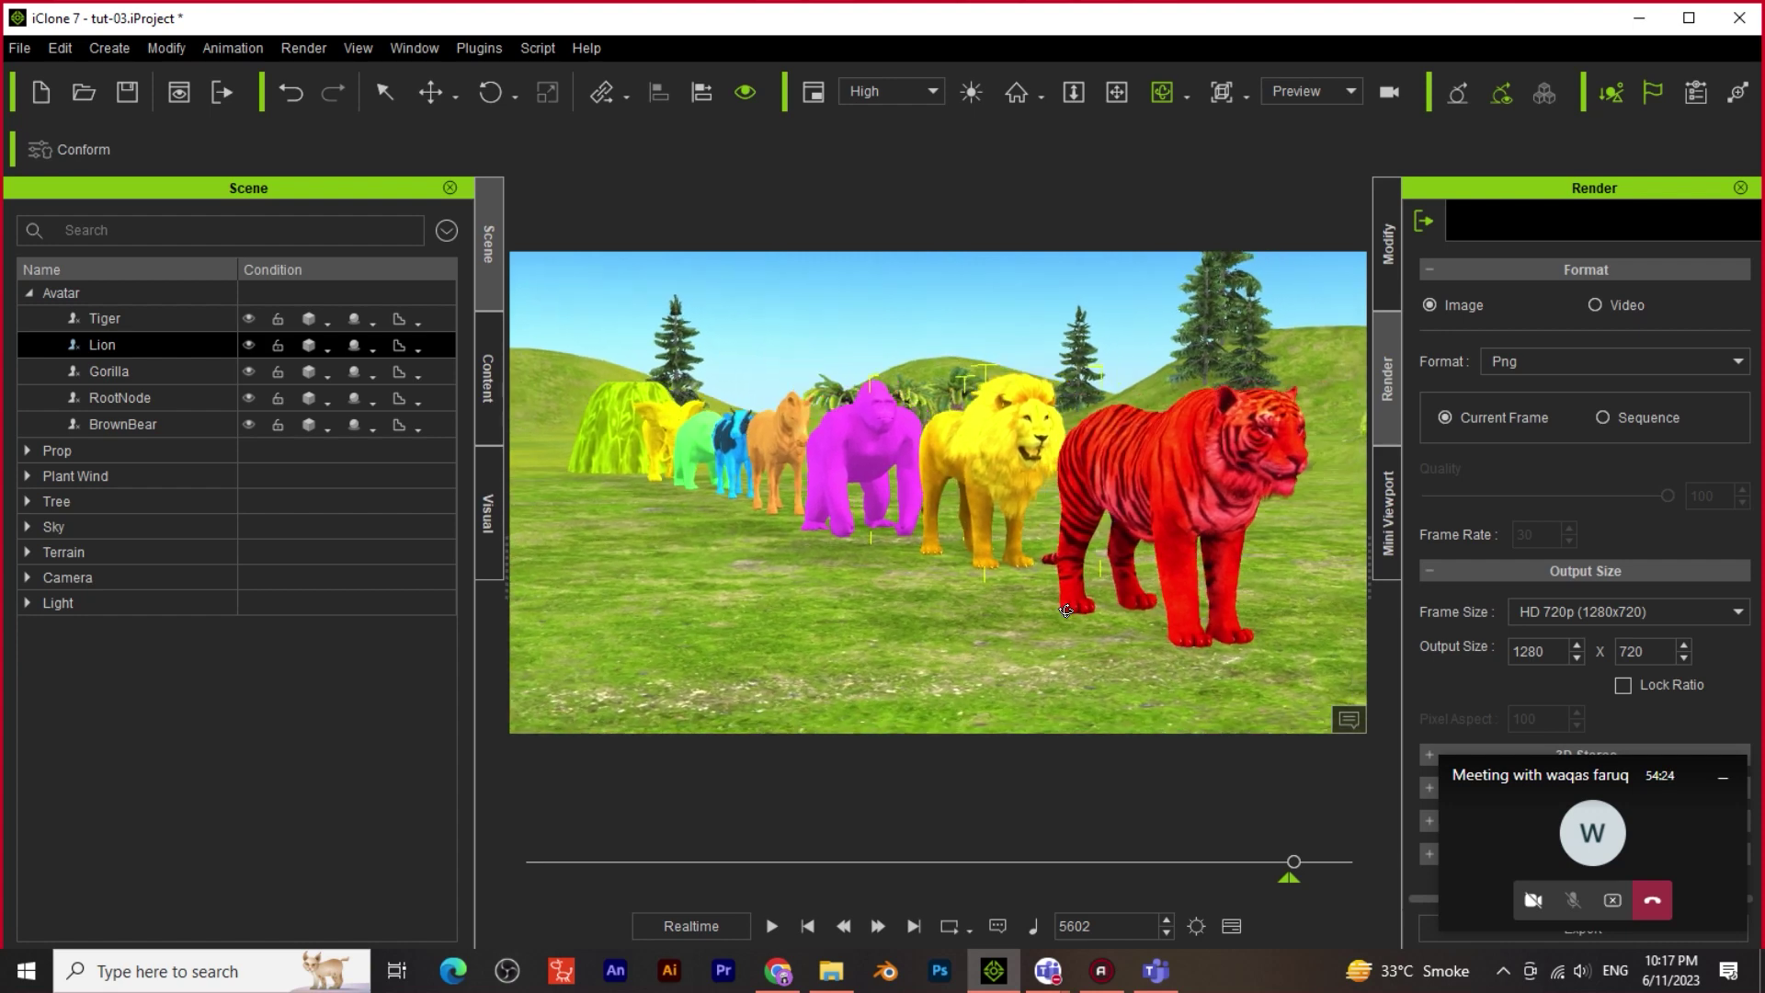
# Move the meeting window off the render settings and choose Png image output at the HD 720p (1280x720) frame size
pyautogui.moveTo(1719, 776); pyautogui.dragTo(219, 651)
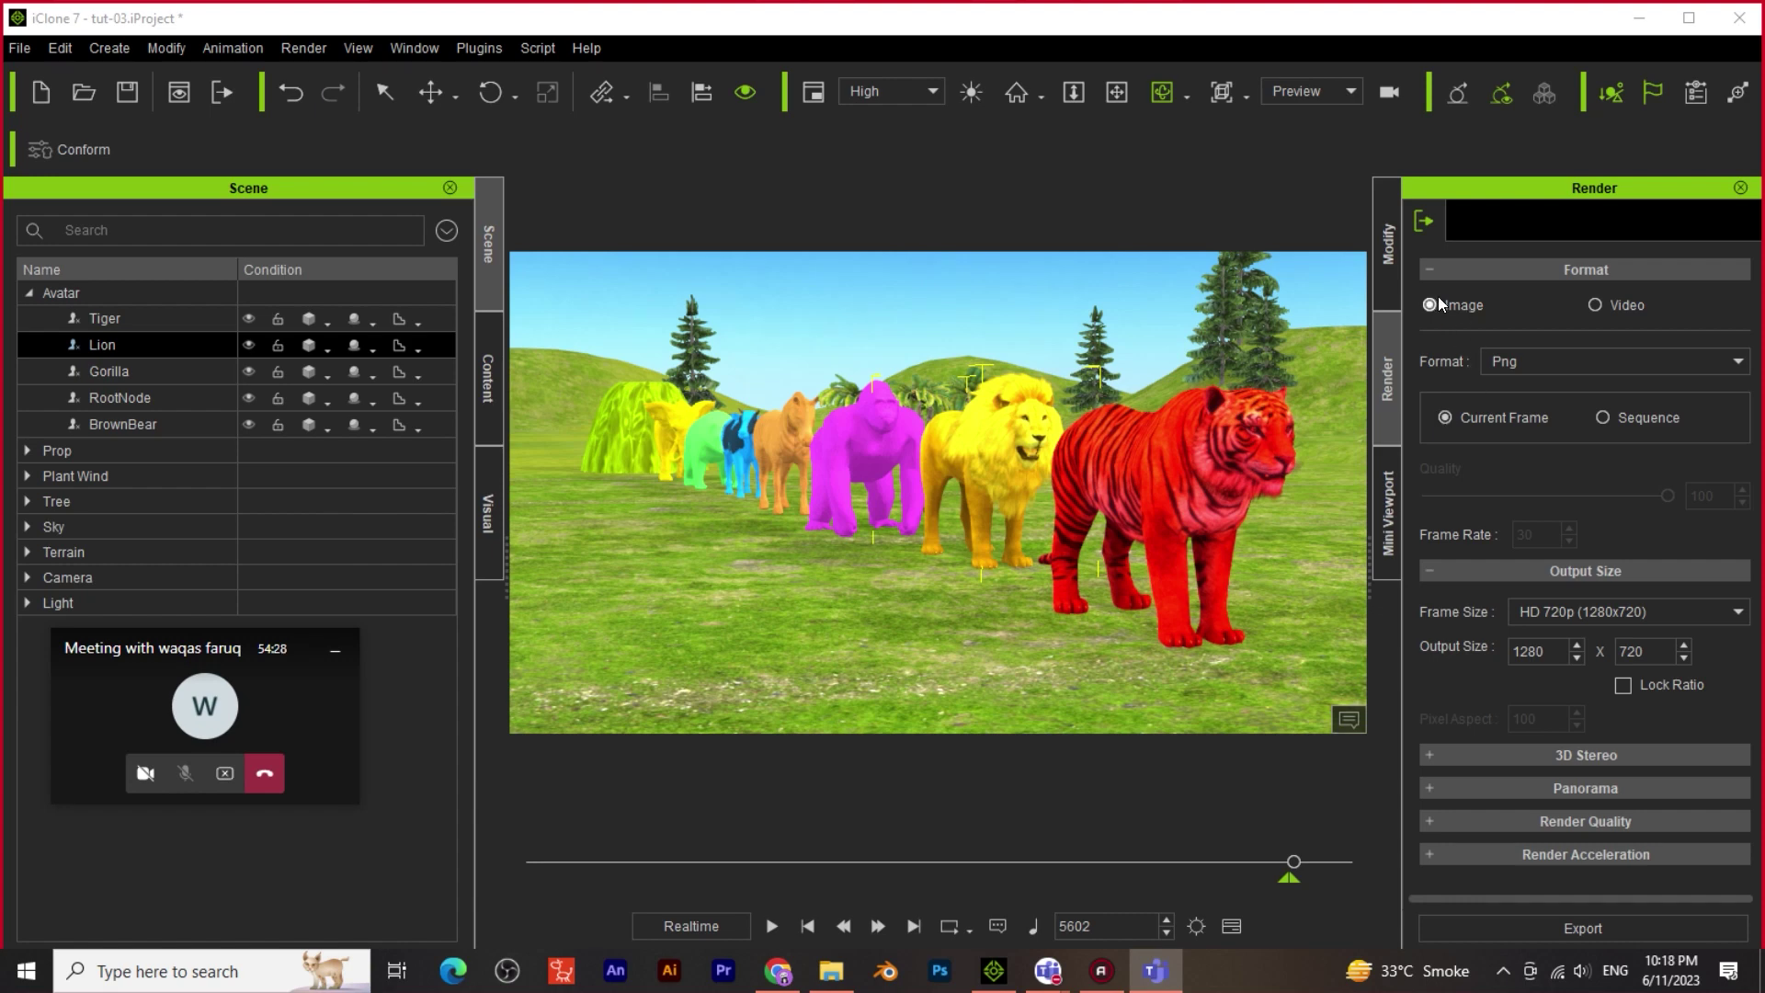
pyautogui.click(1388, 373)
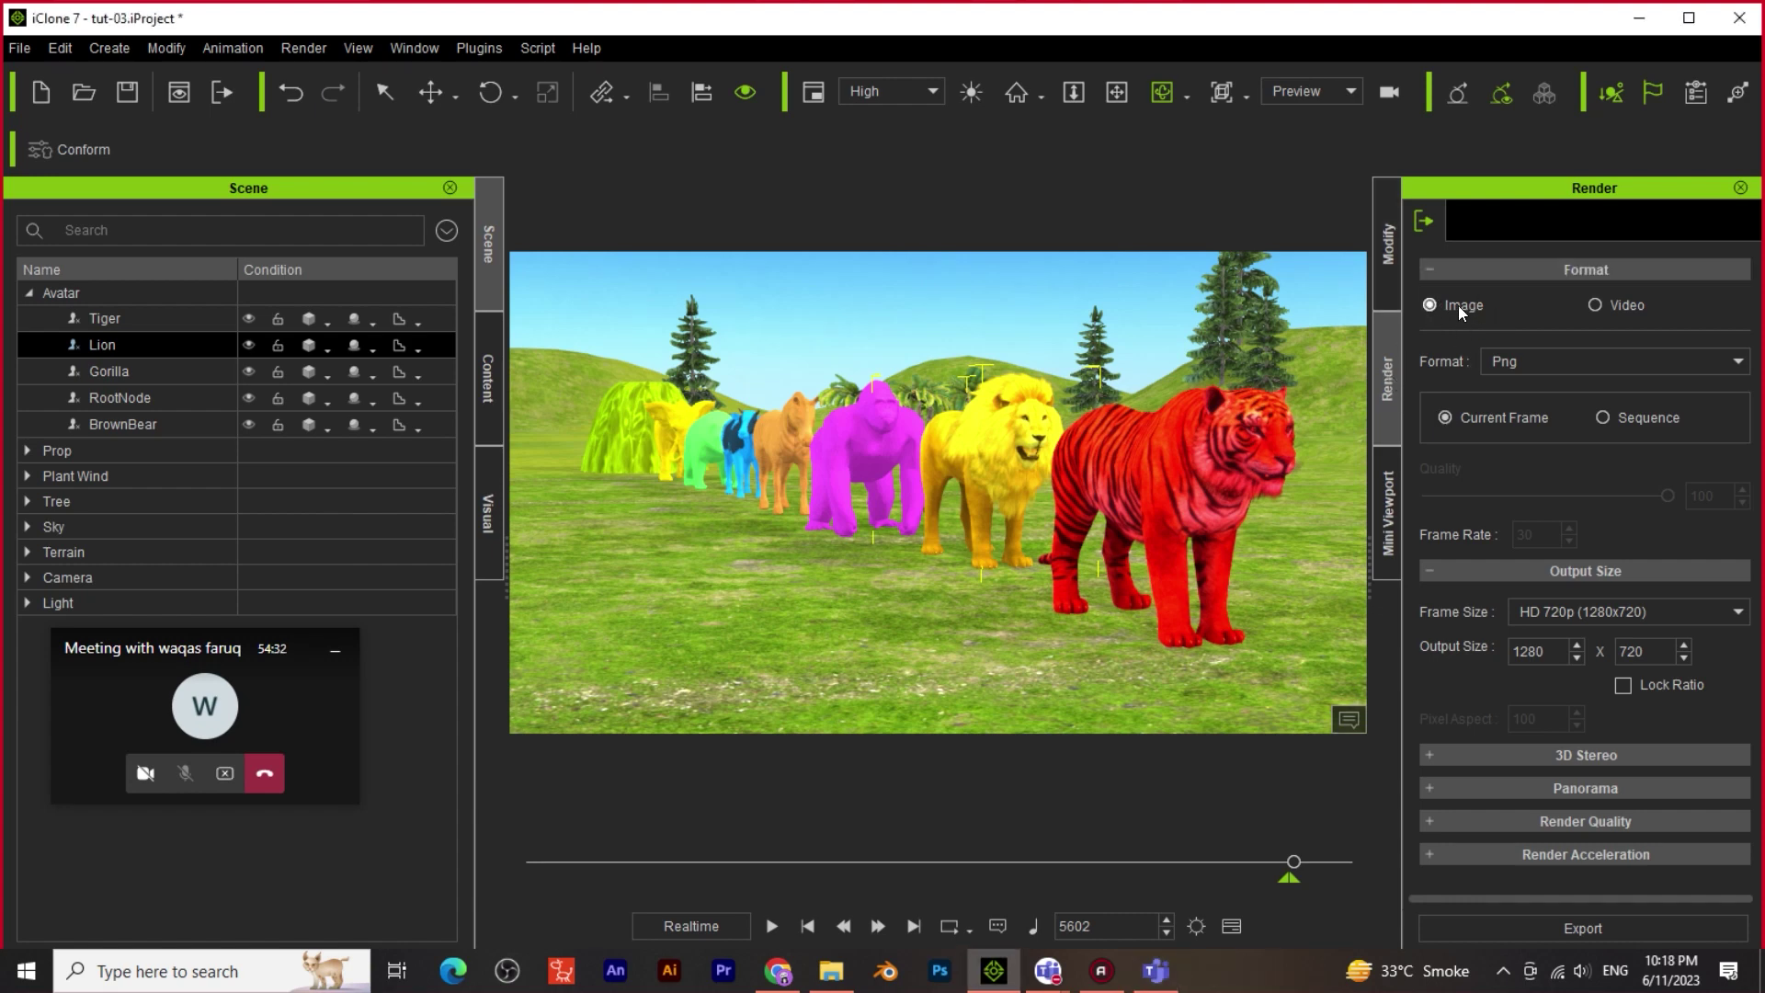
pyautogui.click(1537, 360)
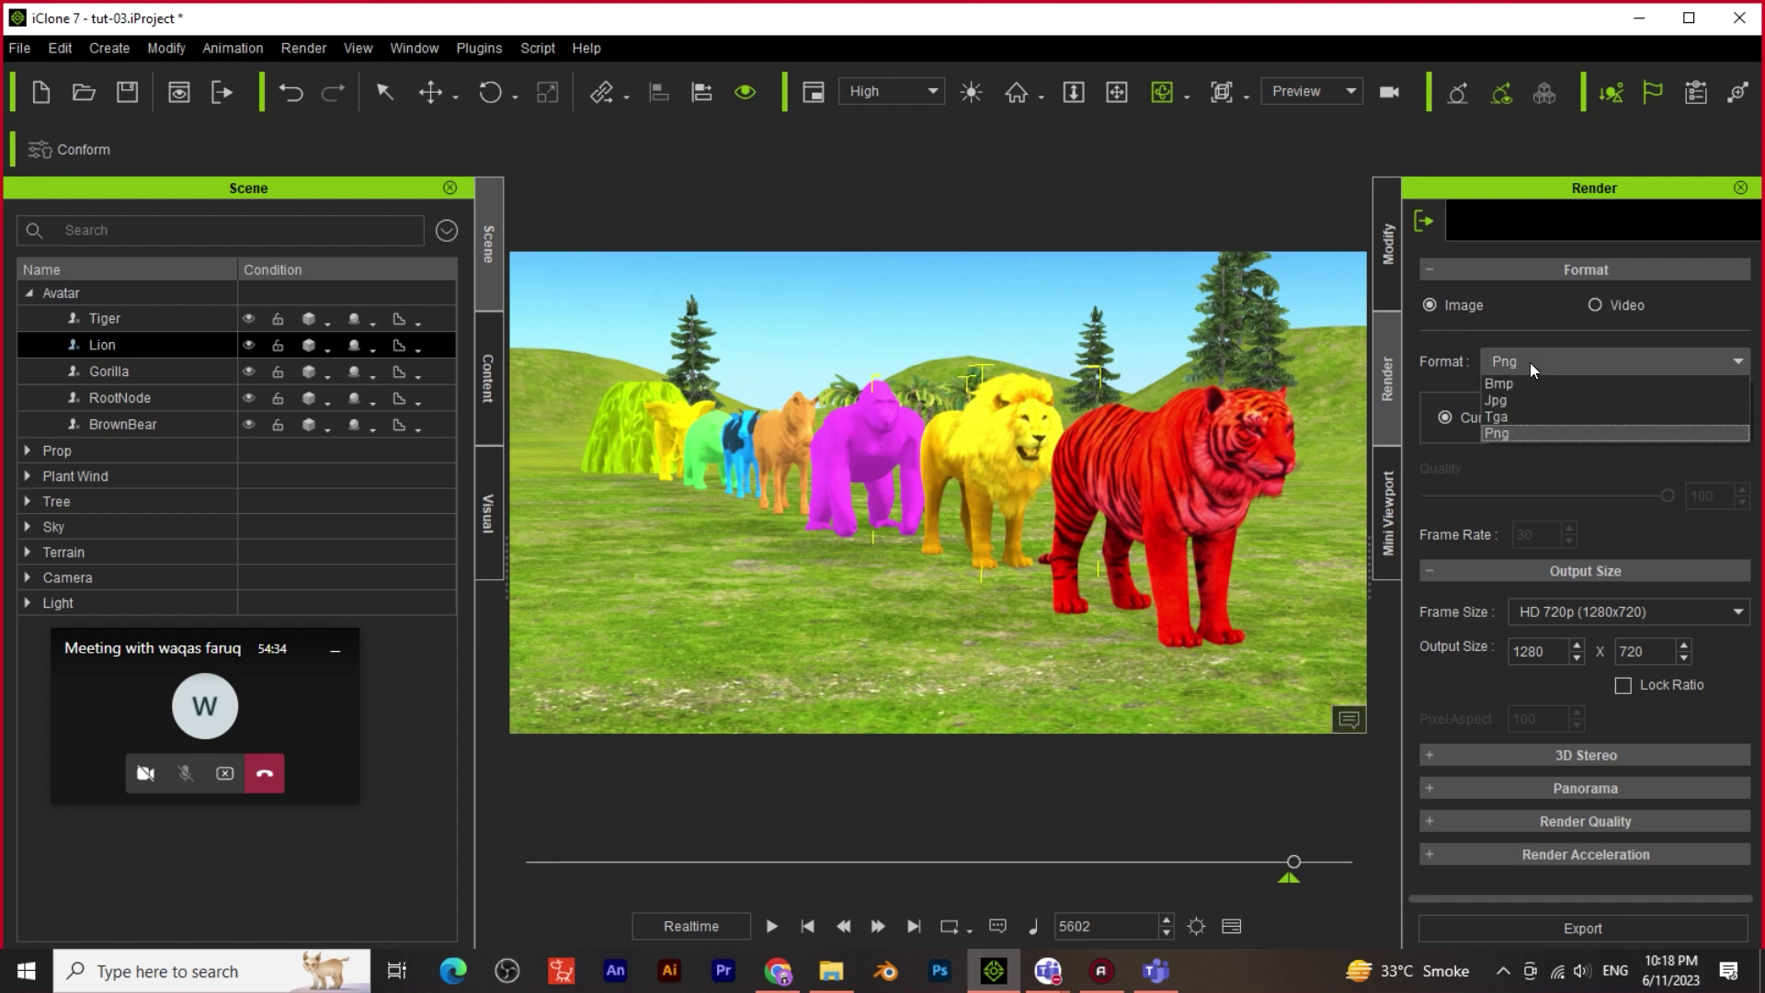
pyautogui.click(1521, 433)
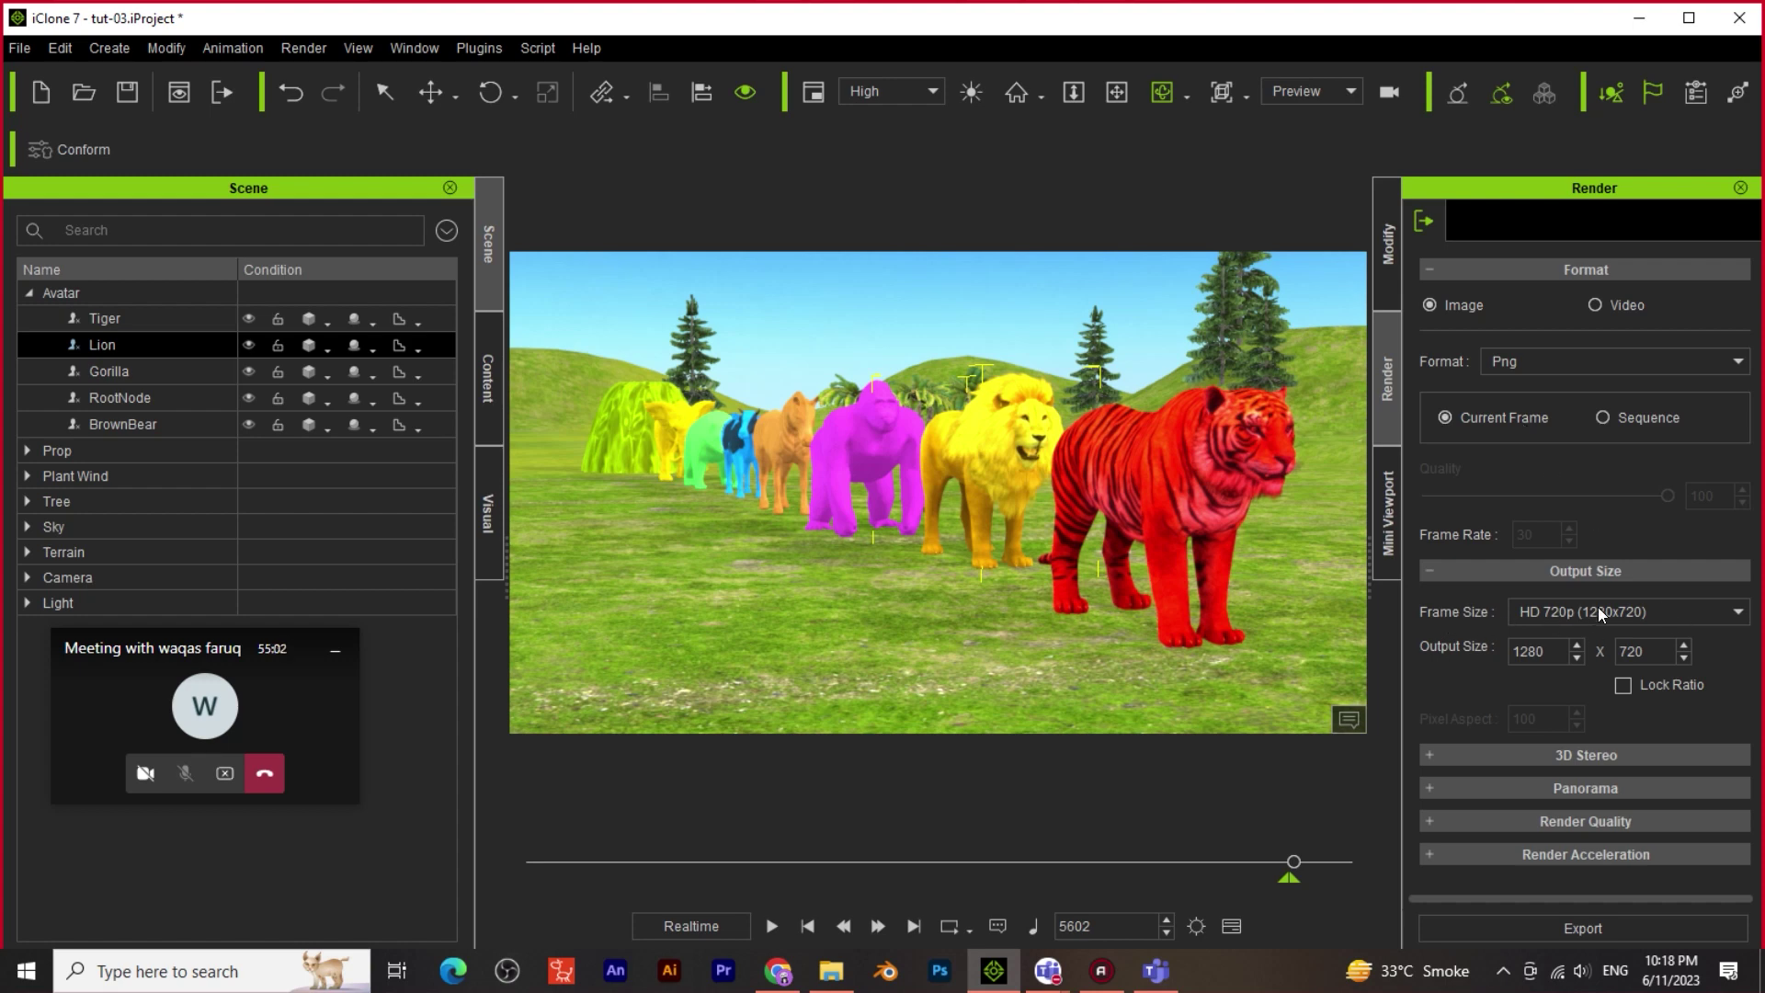
pyautogui.click(1569, 611)
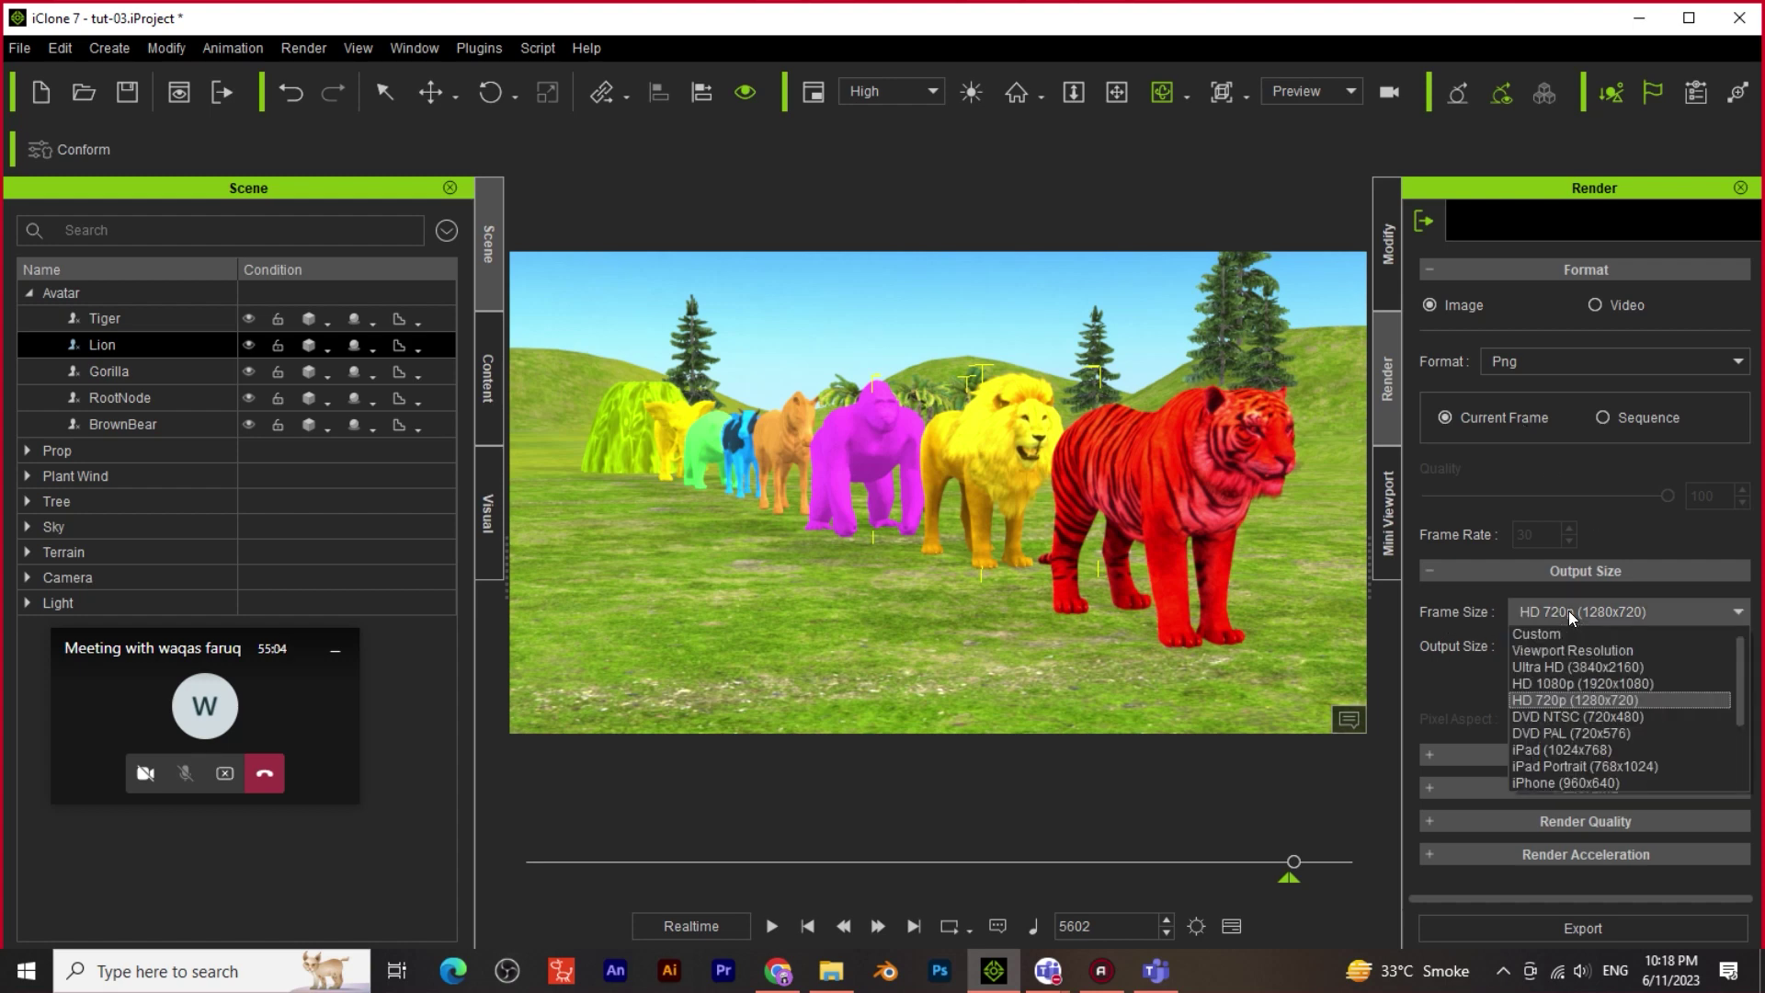
pyautogui.click(1642, 609)
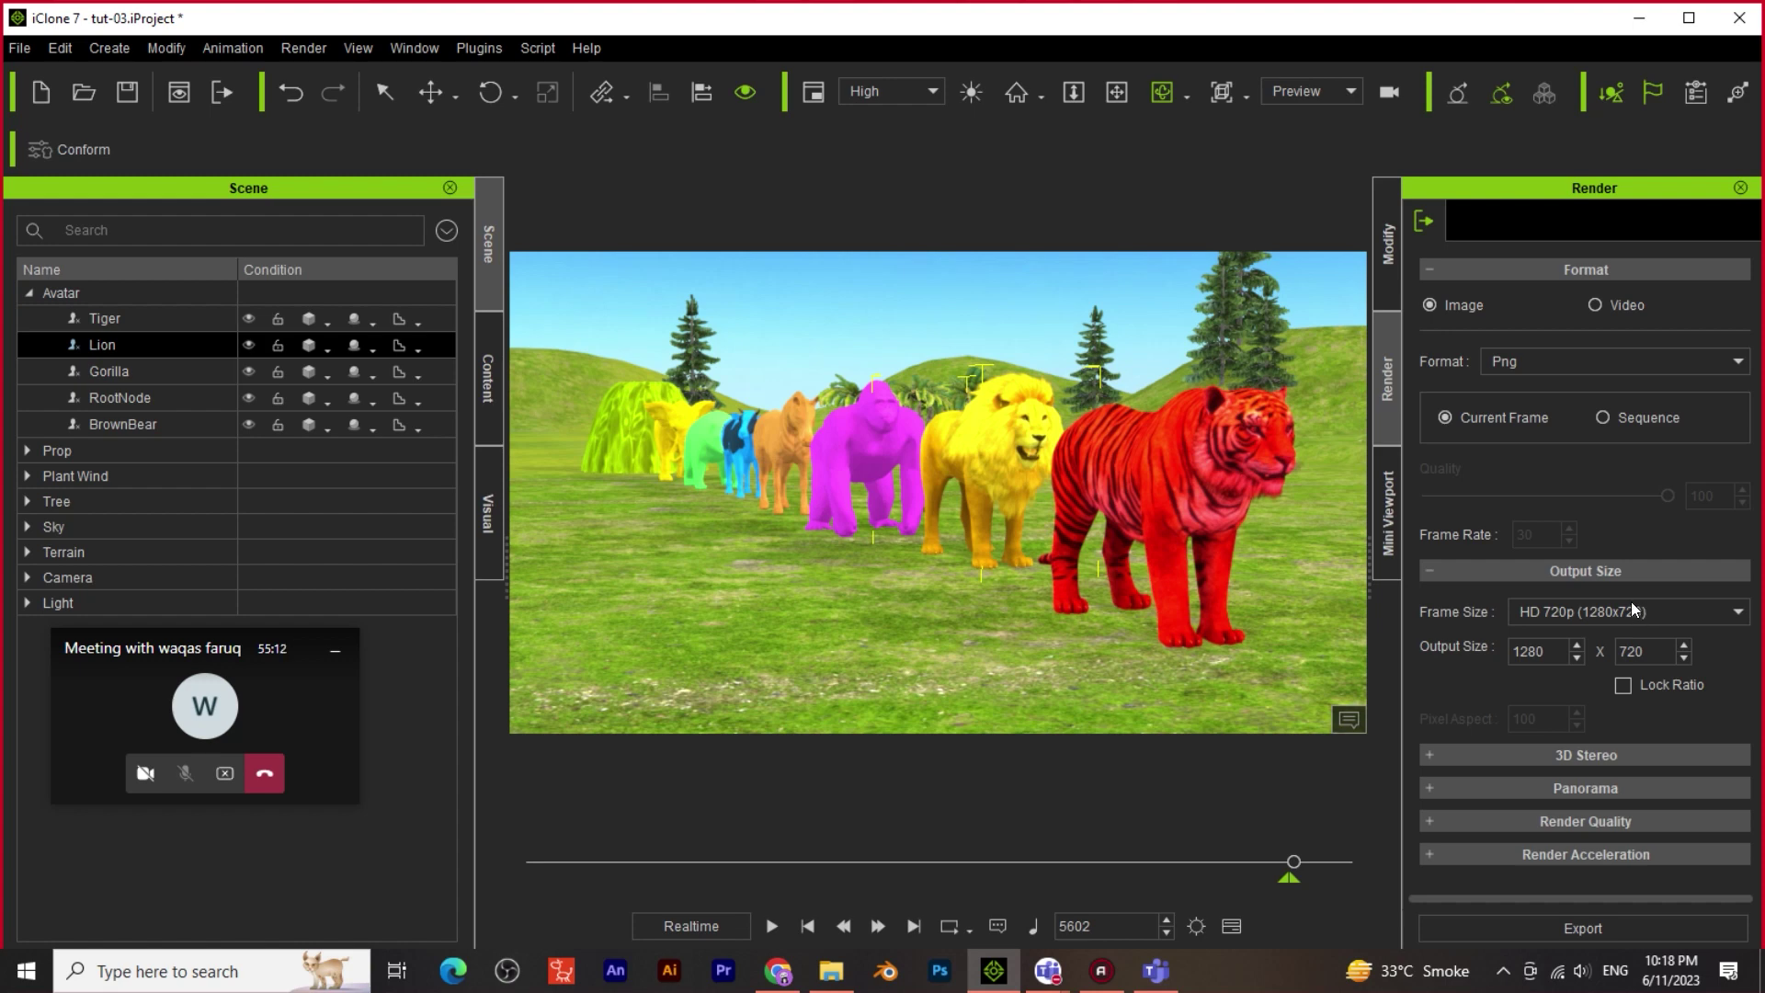
pyautogui.click(1633, 611)
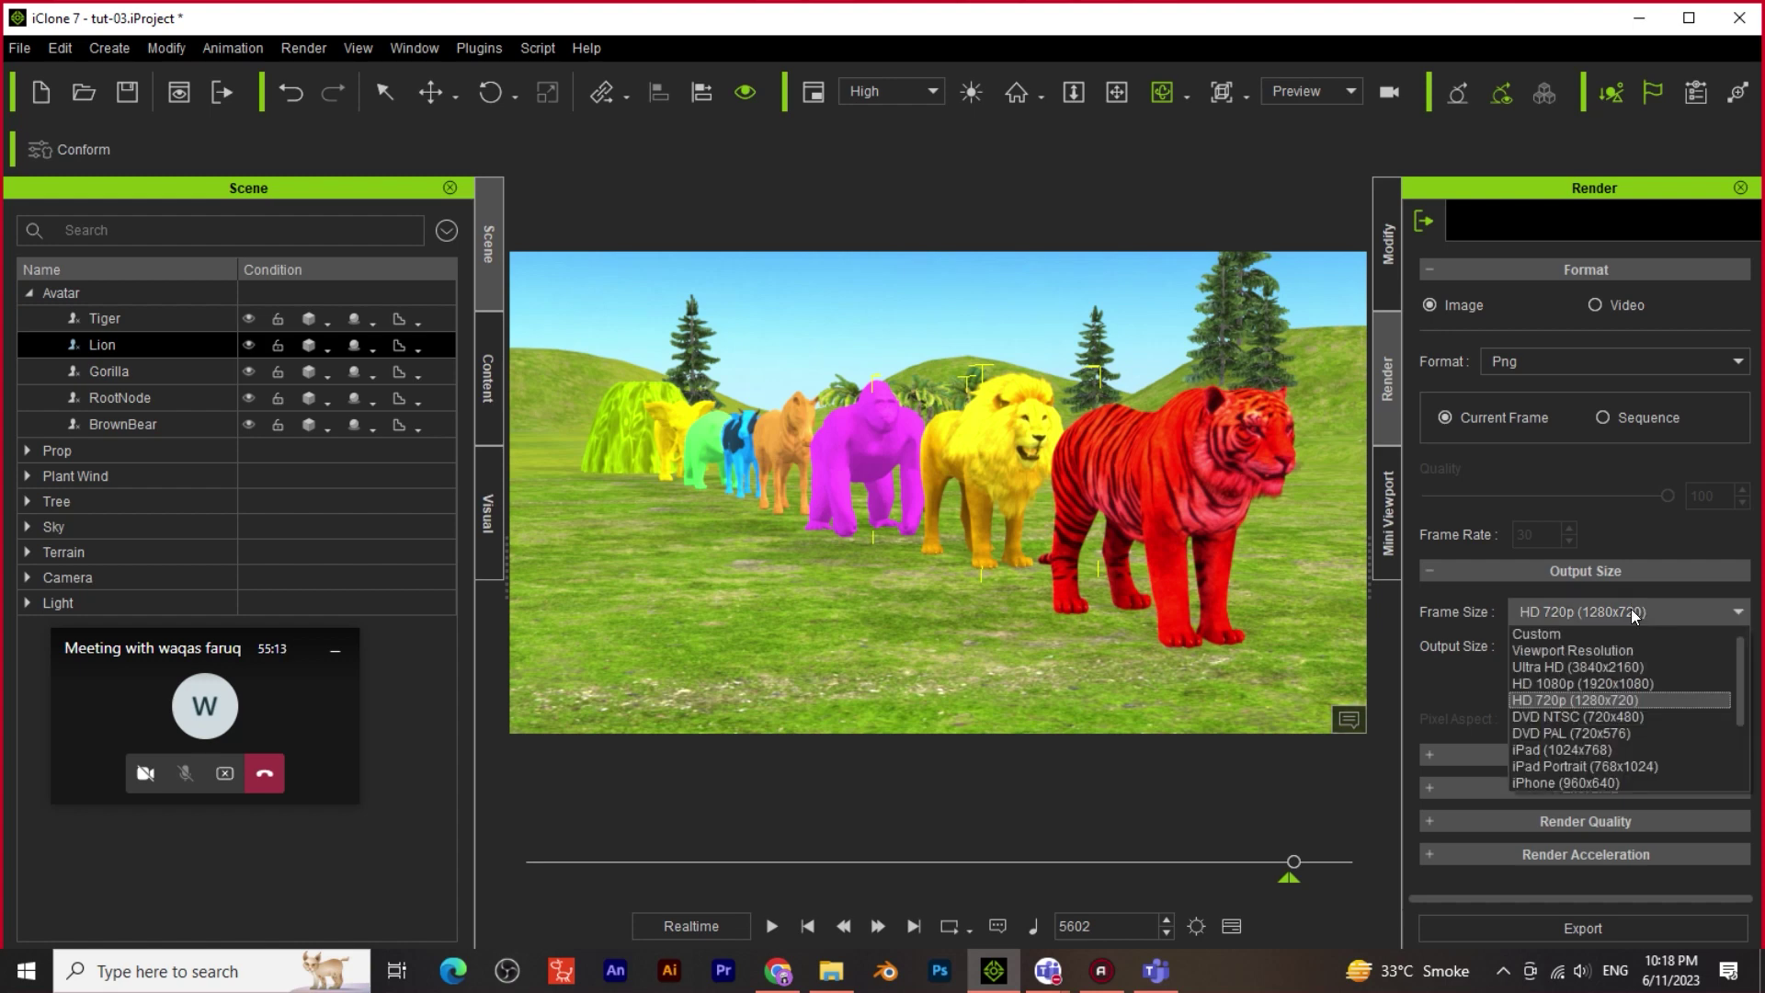
pyautogui.click(1609, 701)
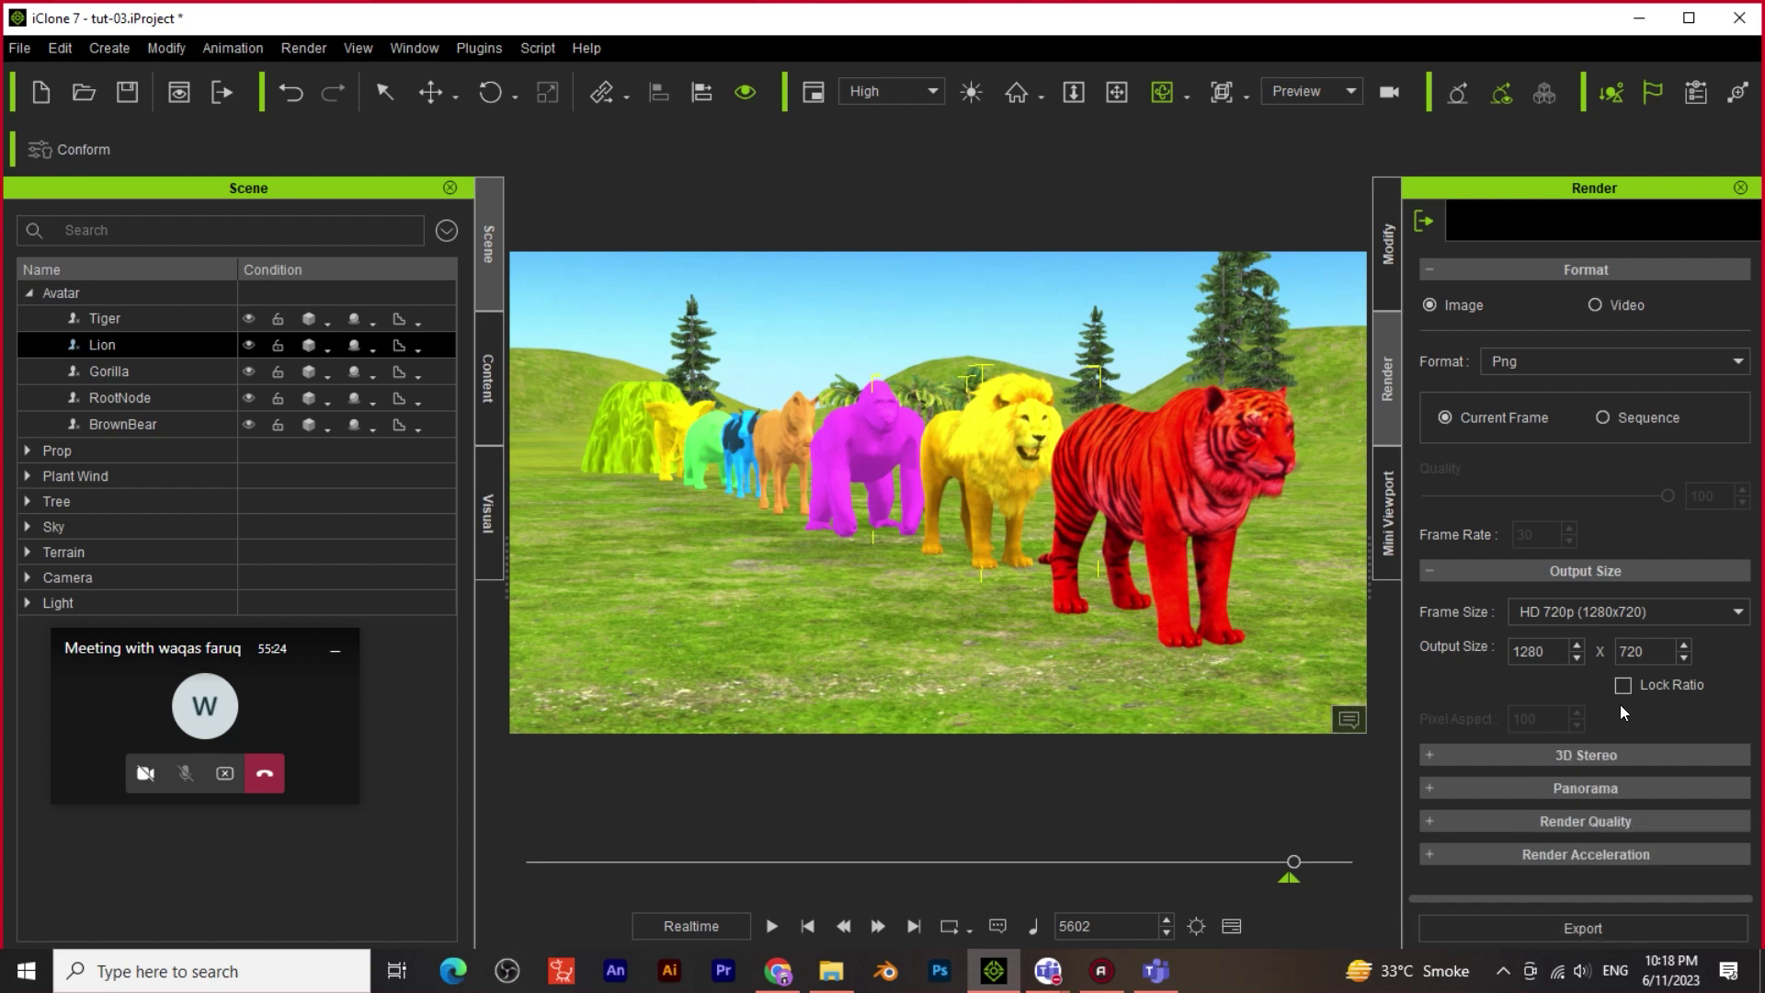
# Export the current frame as tut-01 in PNG format to the Funny 3d Animals folder, and close the rendered picture
pyautogui.click(1614, 923)
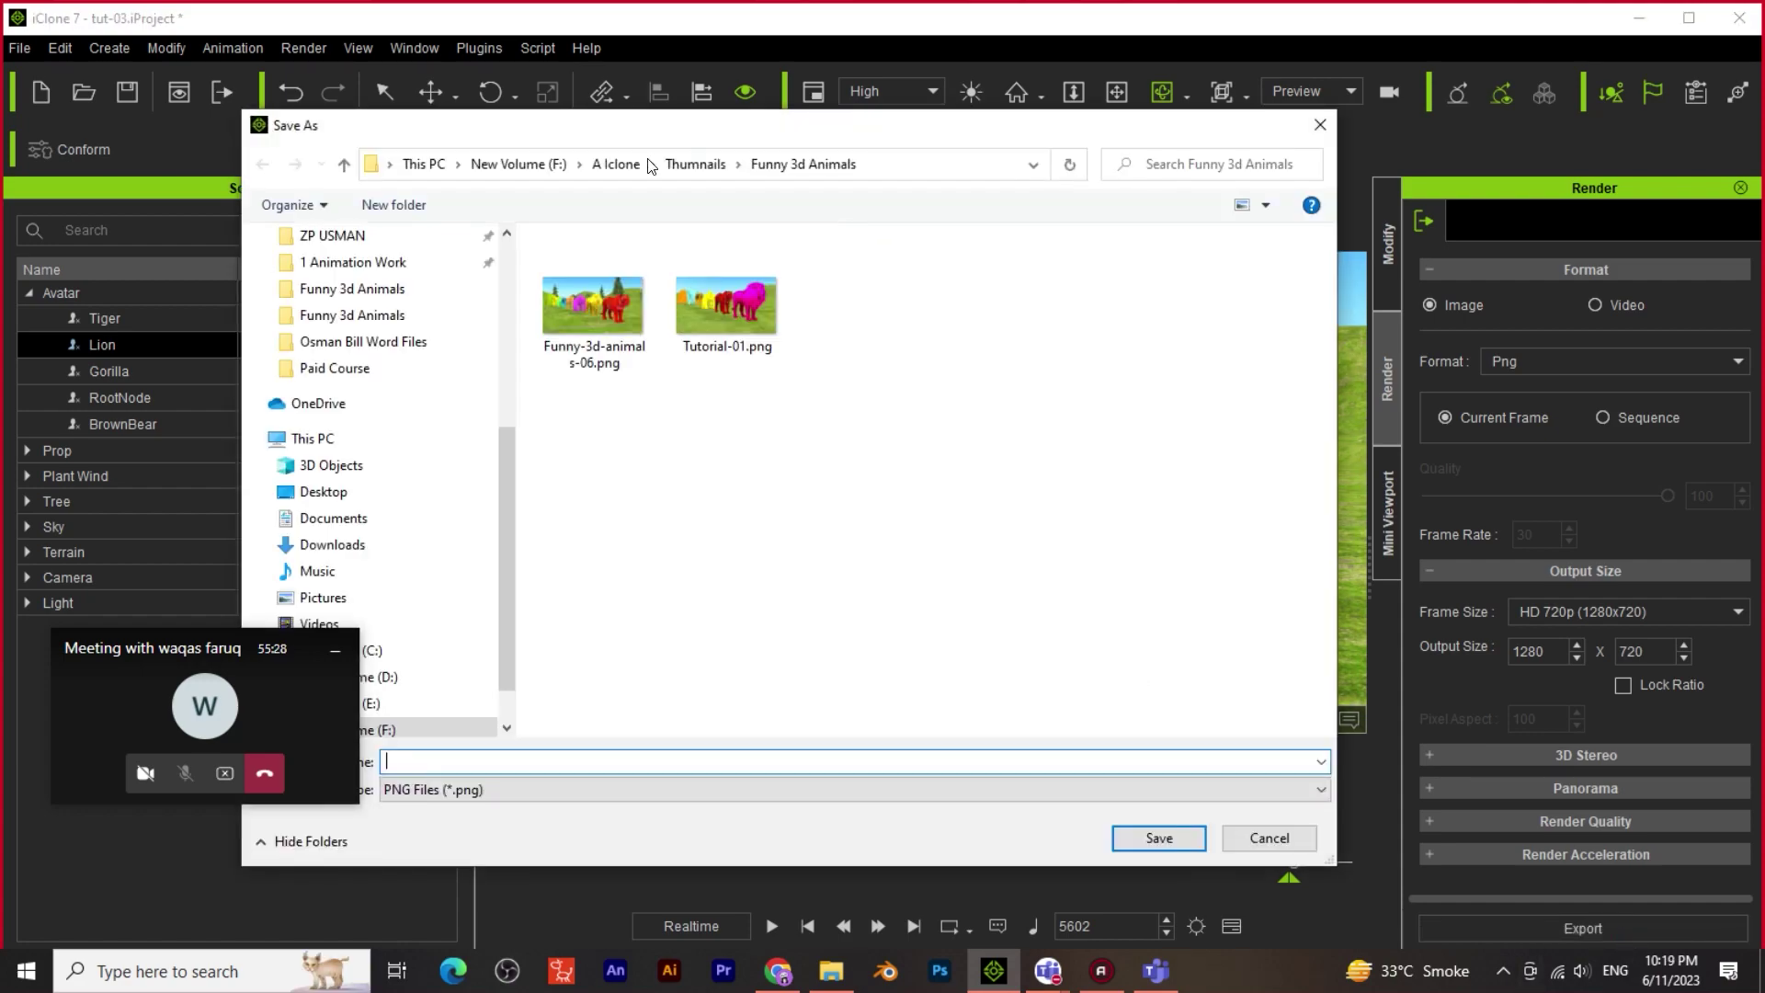
pyautogui.moveTo(701, 129); pyautogui.dragTo(868, 150)
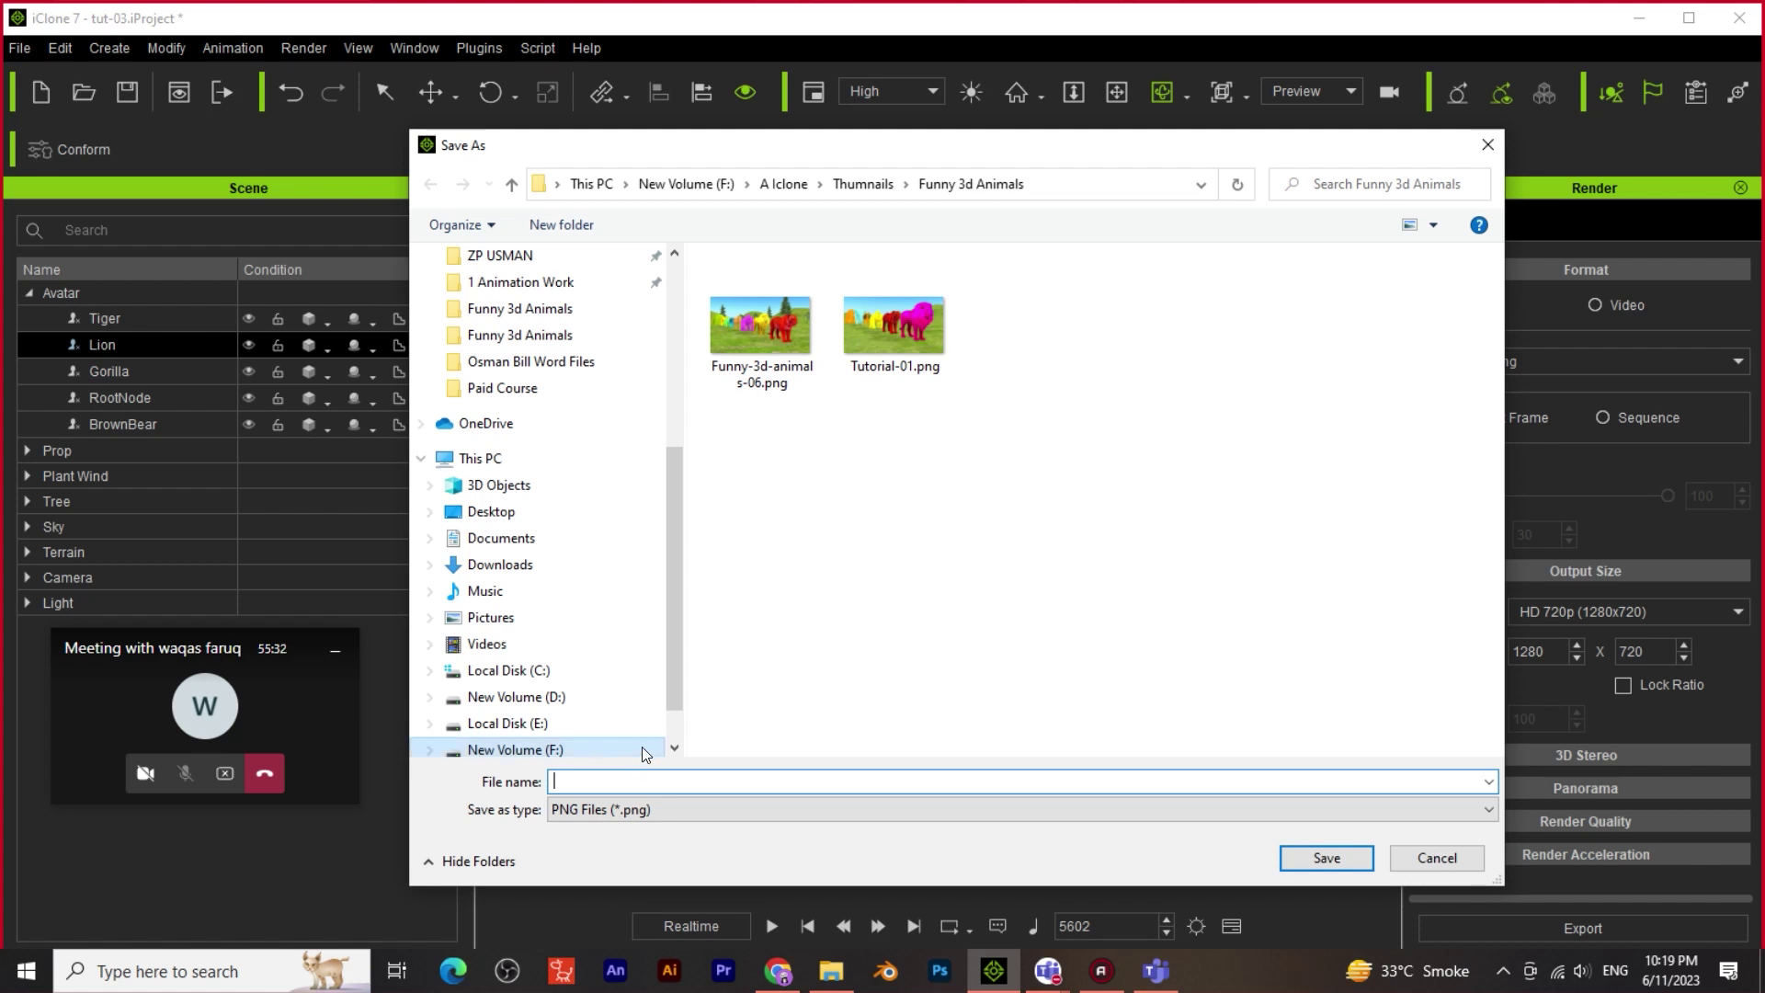
pyautogui.write('tut')
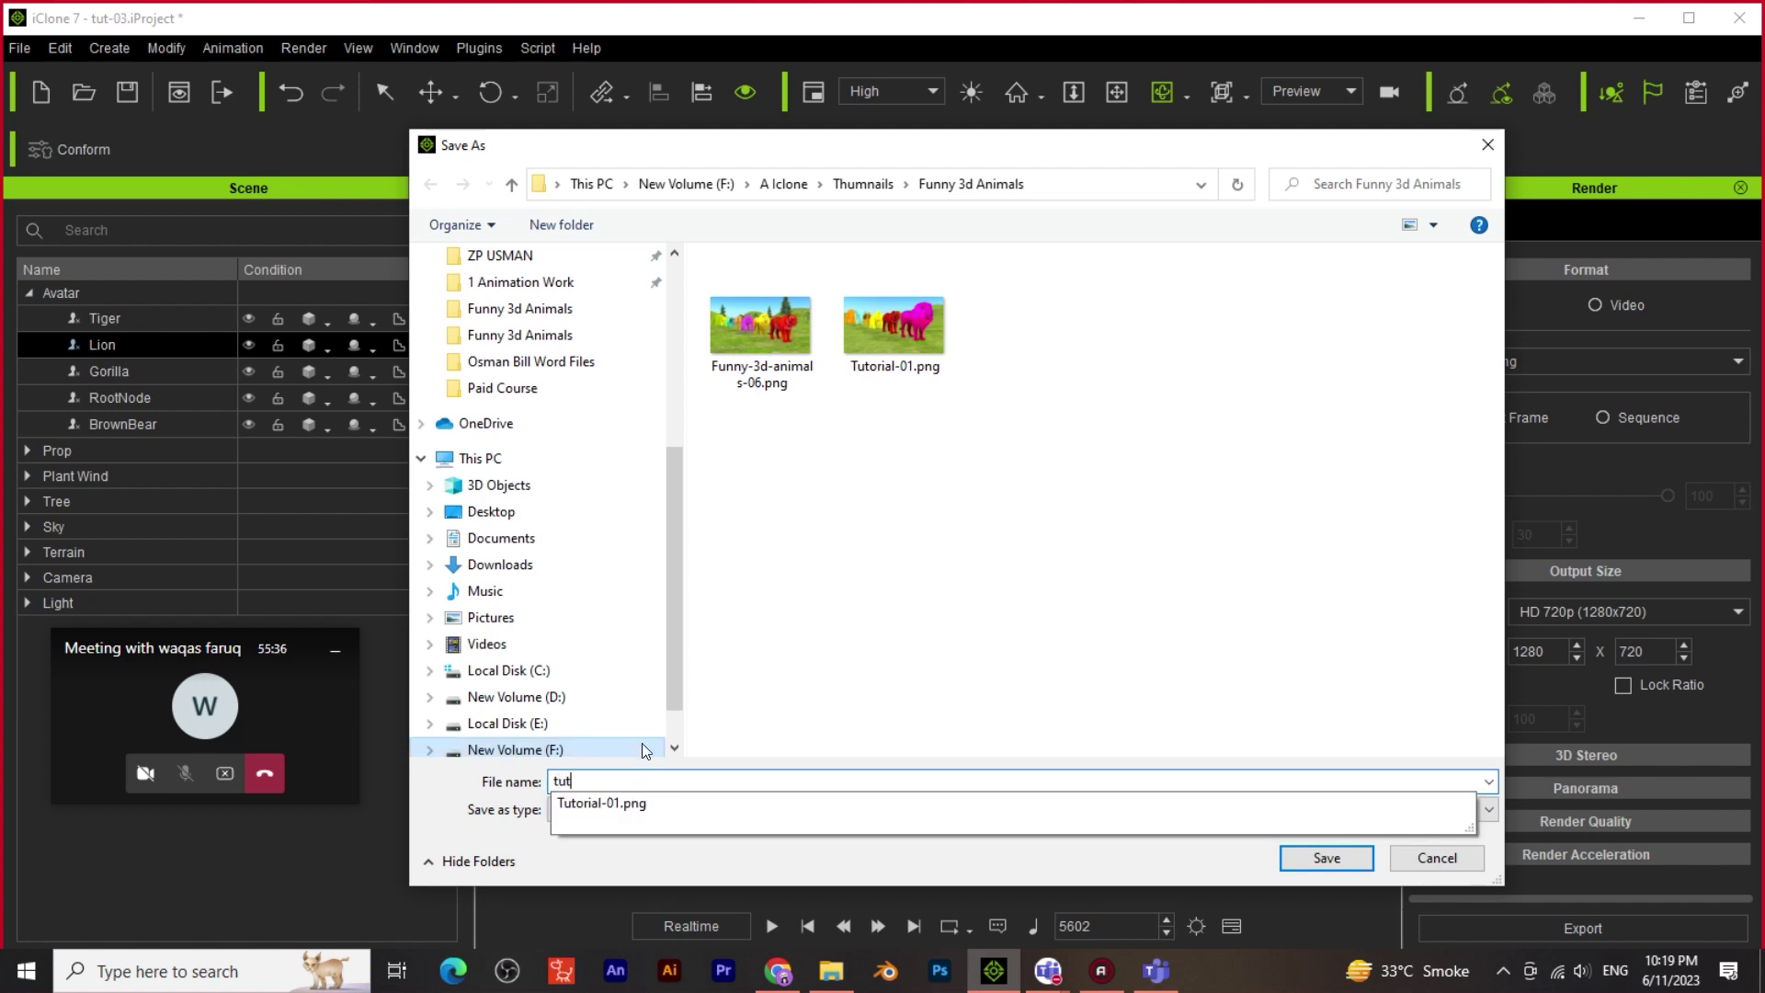
pyautogui.write('-01')
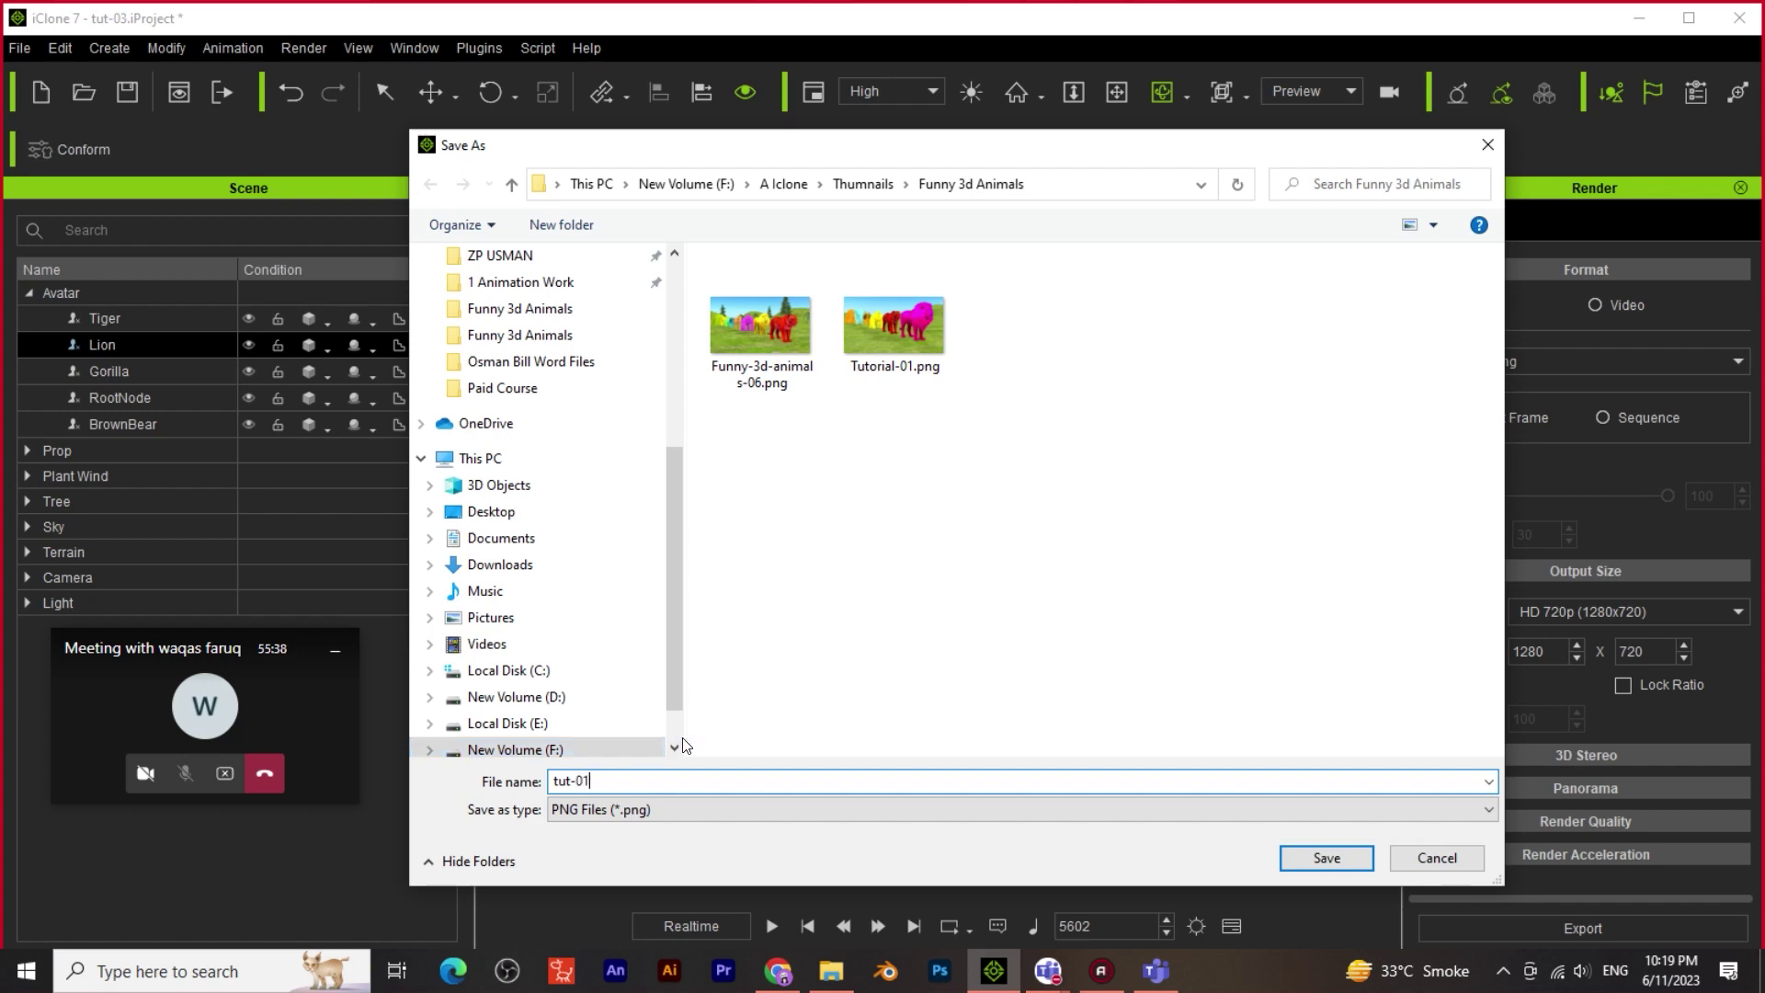
pyautogui.click(1350, 855)
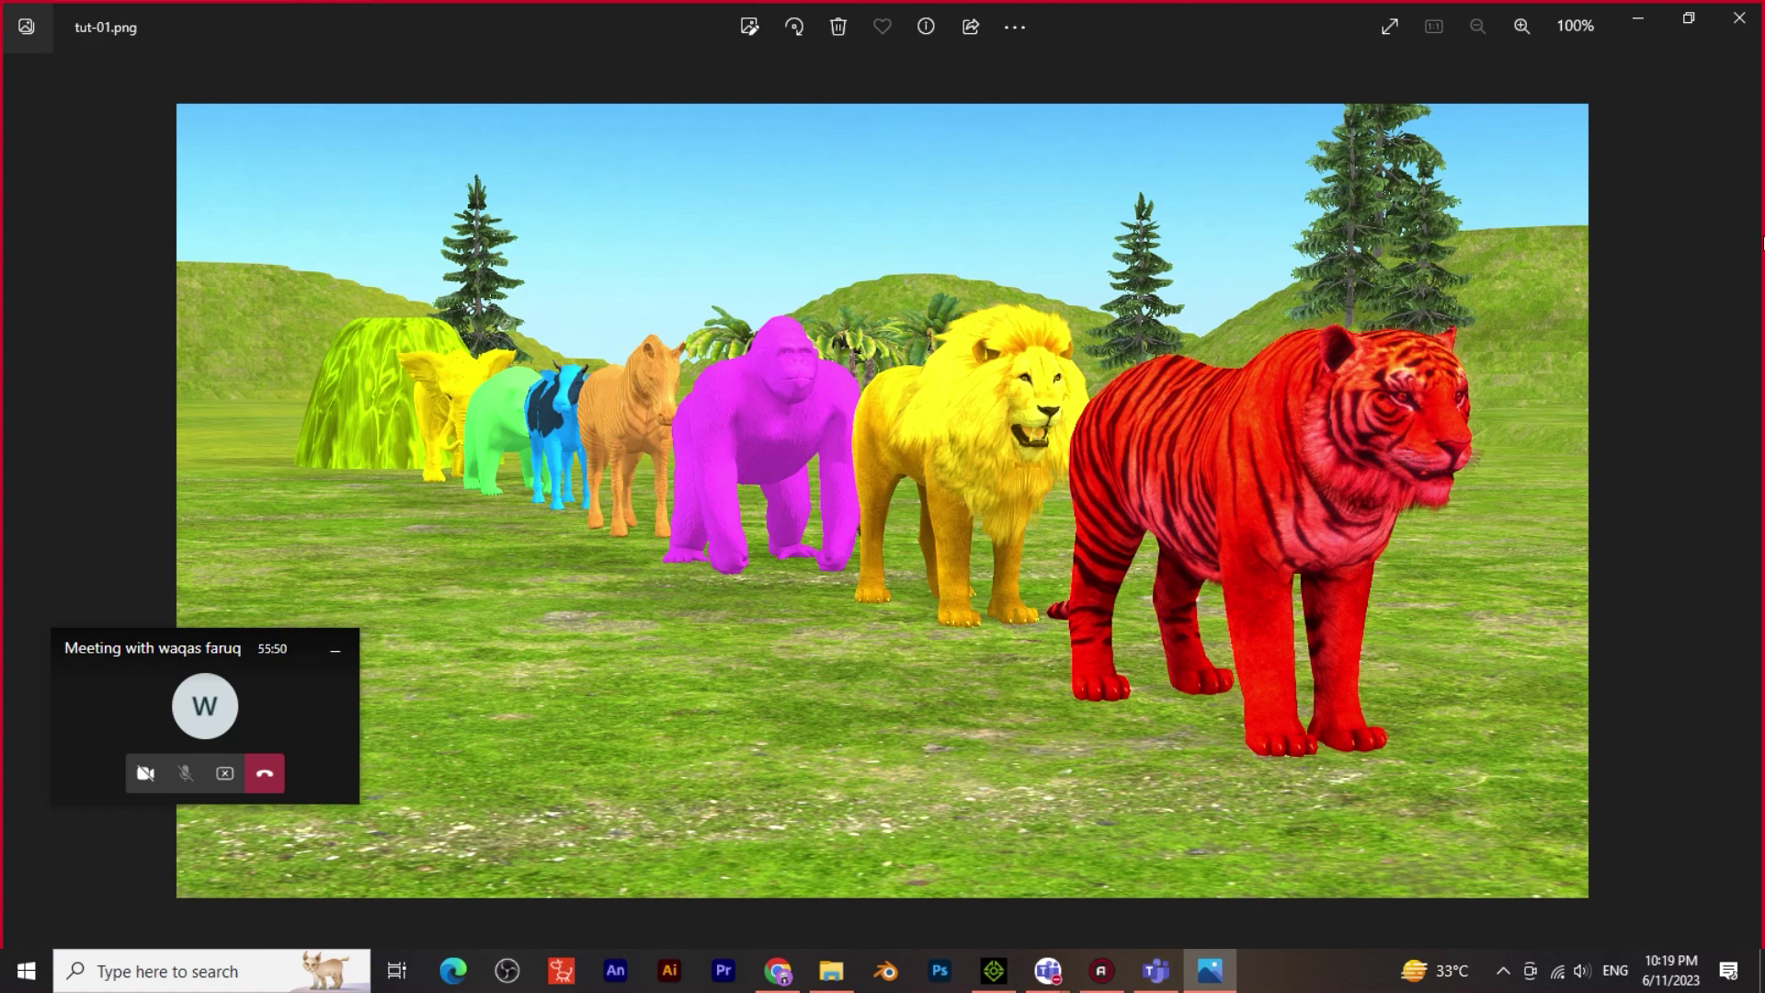
pyautogui.click(1740, 17)
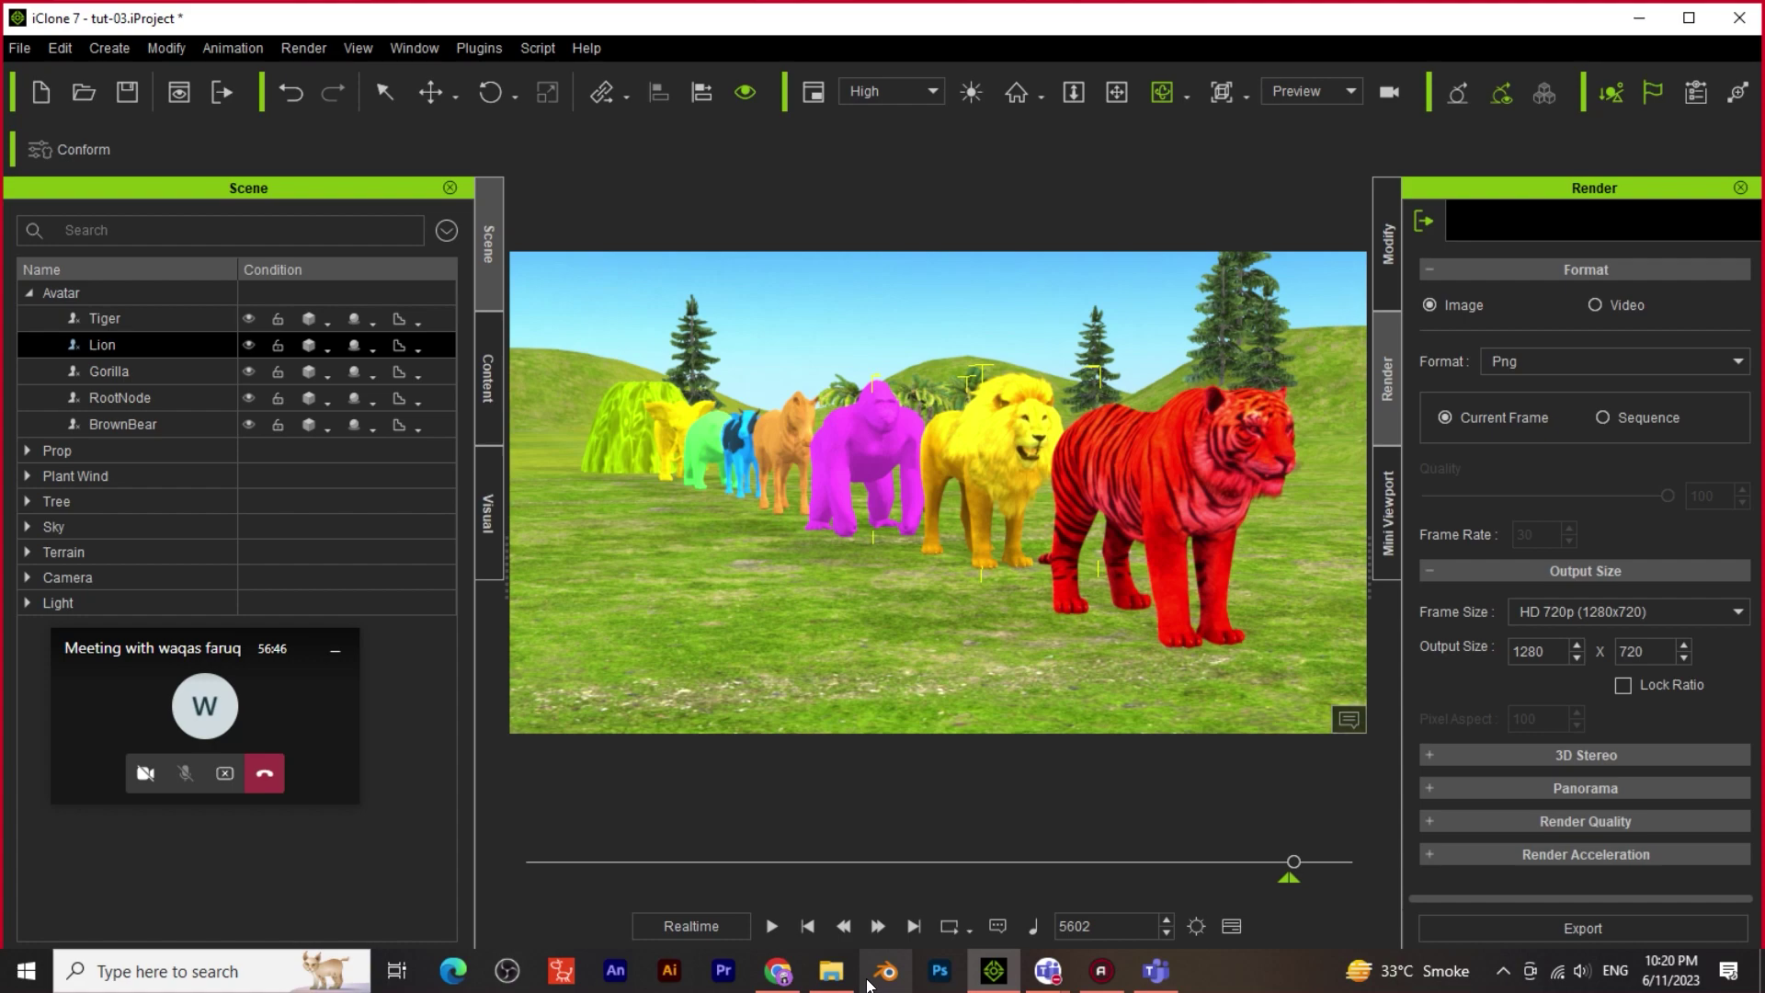
# Switch to Chrome and examine the video thumbnails on the Funny Elephant TV YouTube channel
pyautogui.click(777, 971)
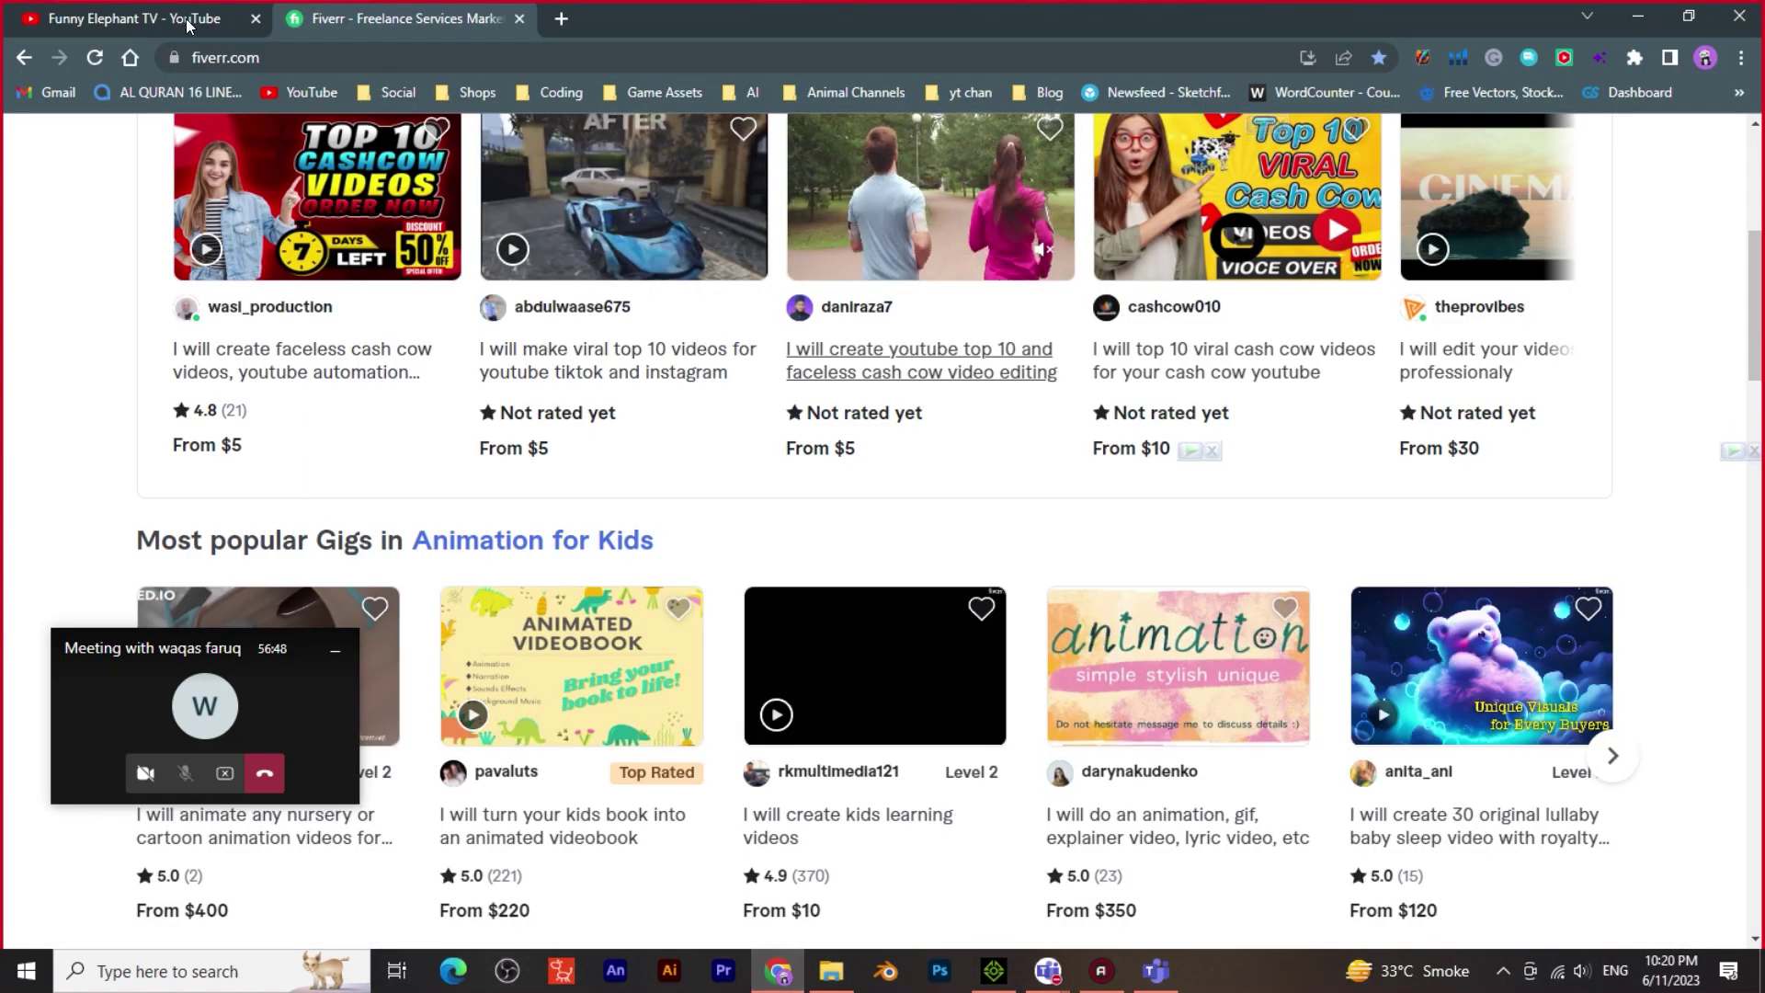
pyautogui.hotkey('ctrl', 'shift', 'Tab')
pyautogui.scroll(-2, 1357, 299)
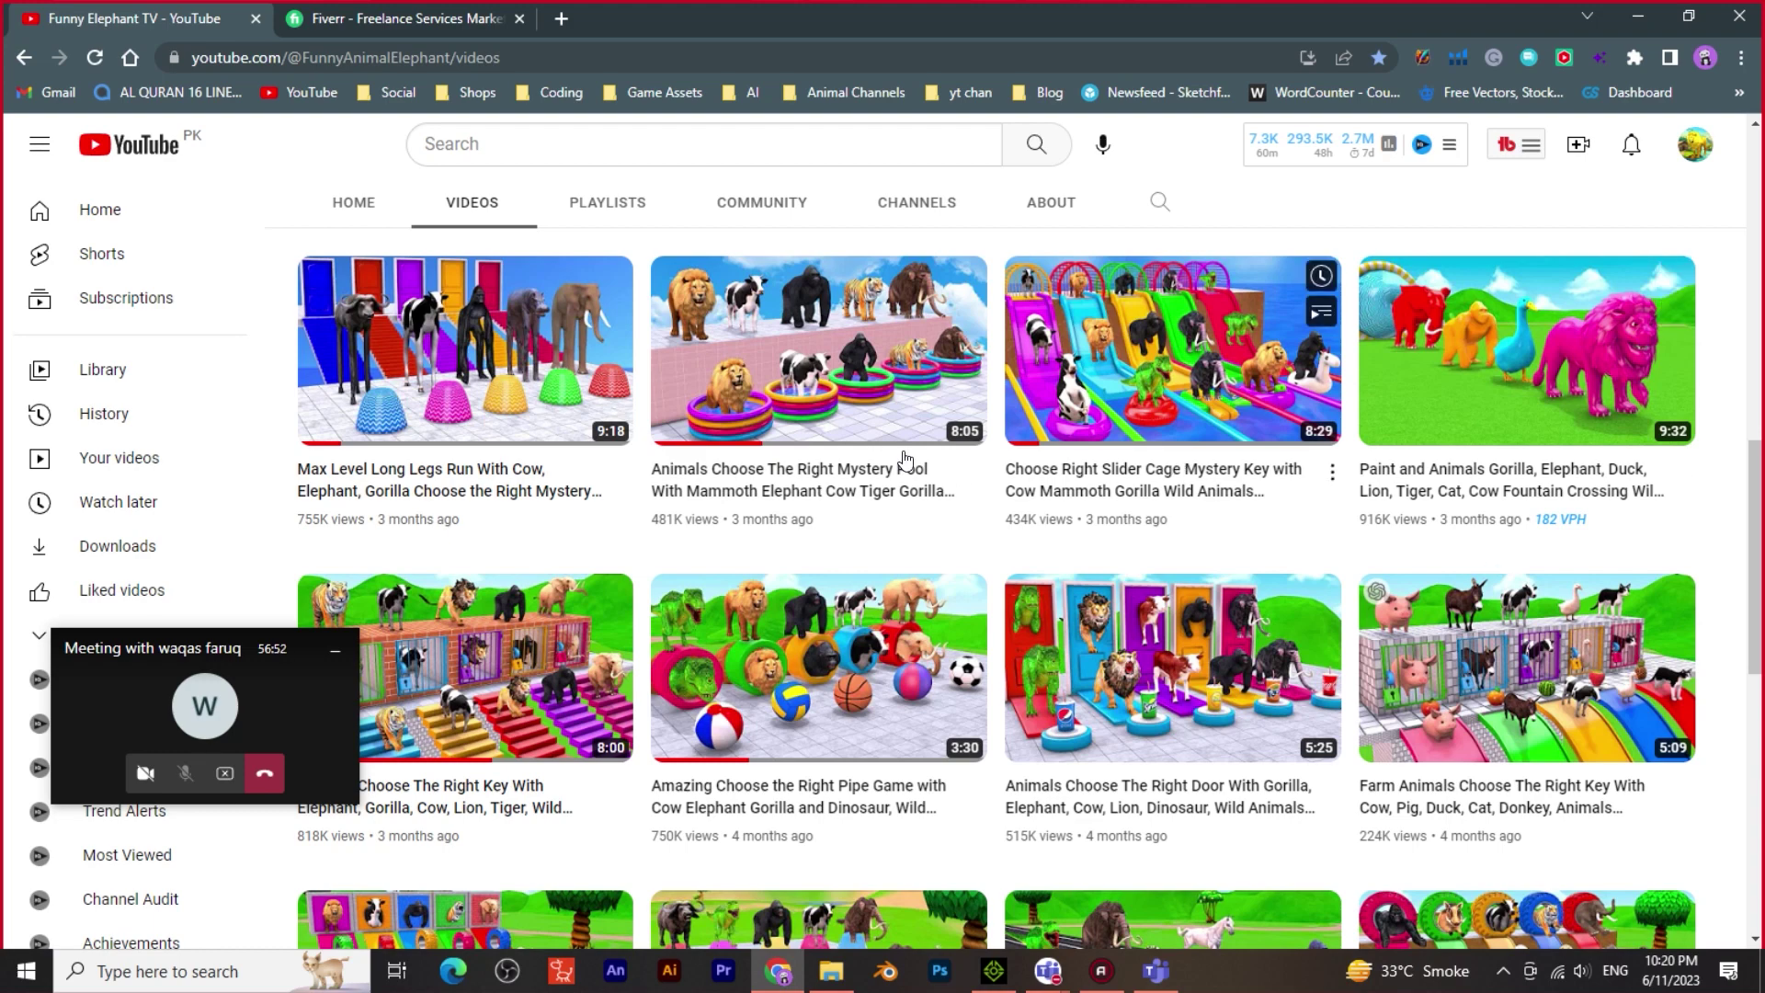
pyautogui.scroll(-1, 820, 446)
pyautogui.scroll(2, 1589, 502)
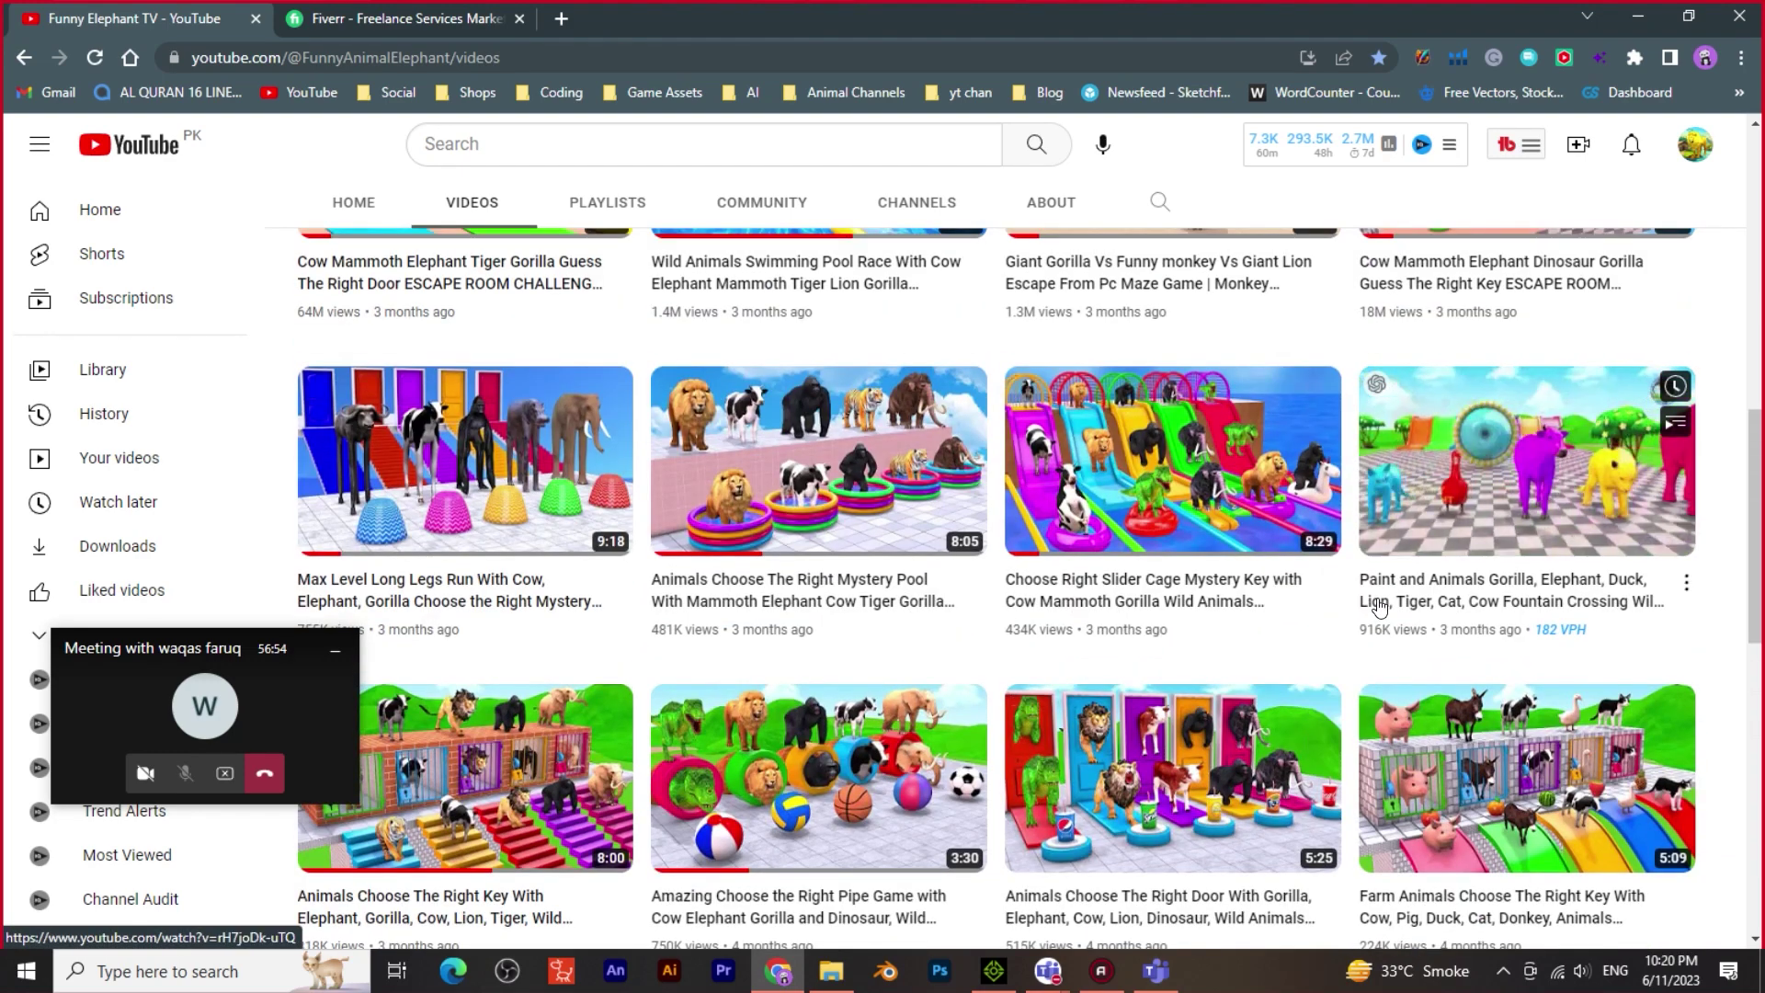
pyautogui.scroll(-3, 1731, 522)
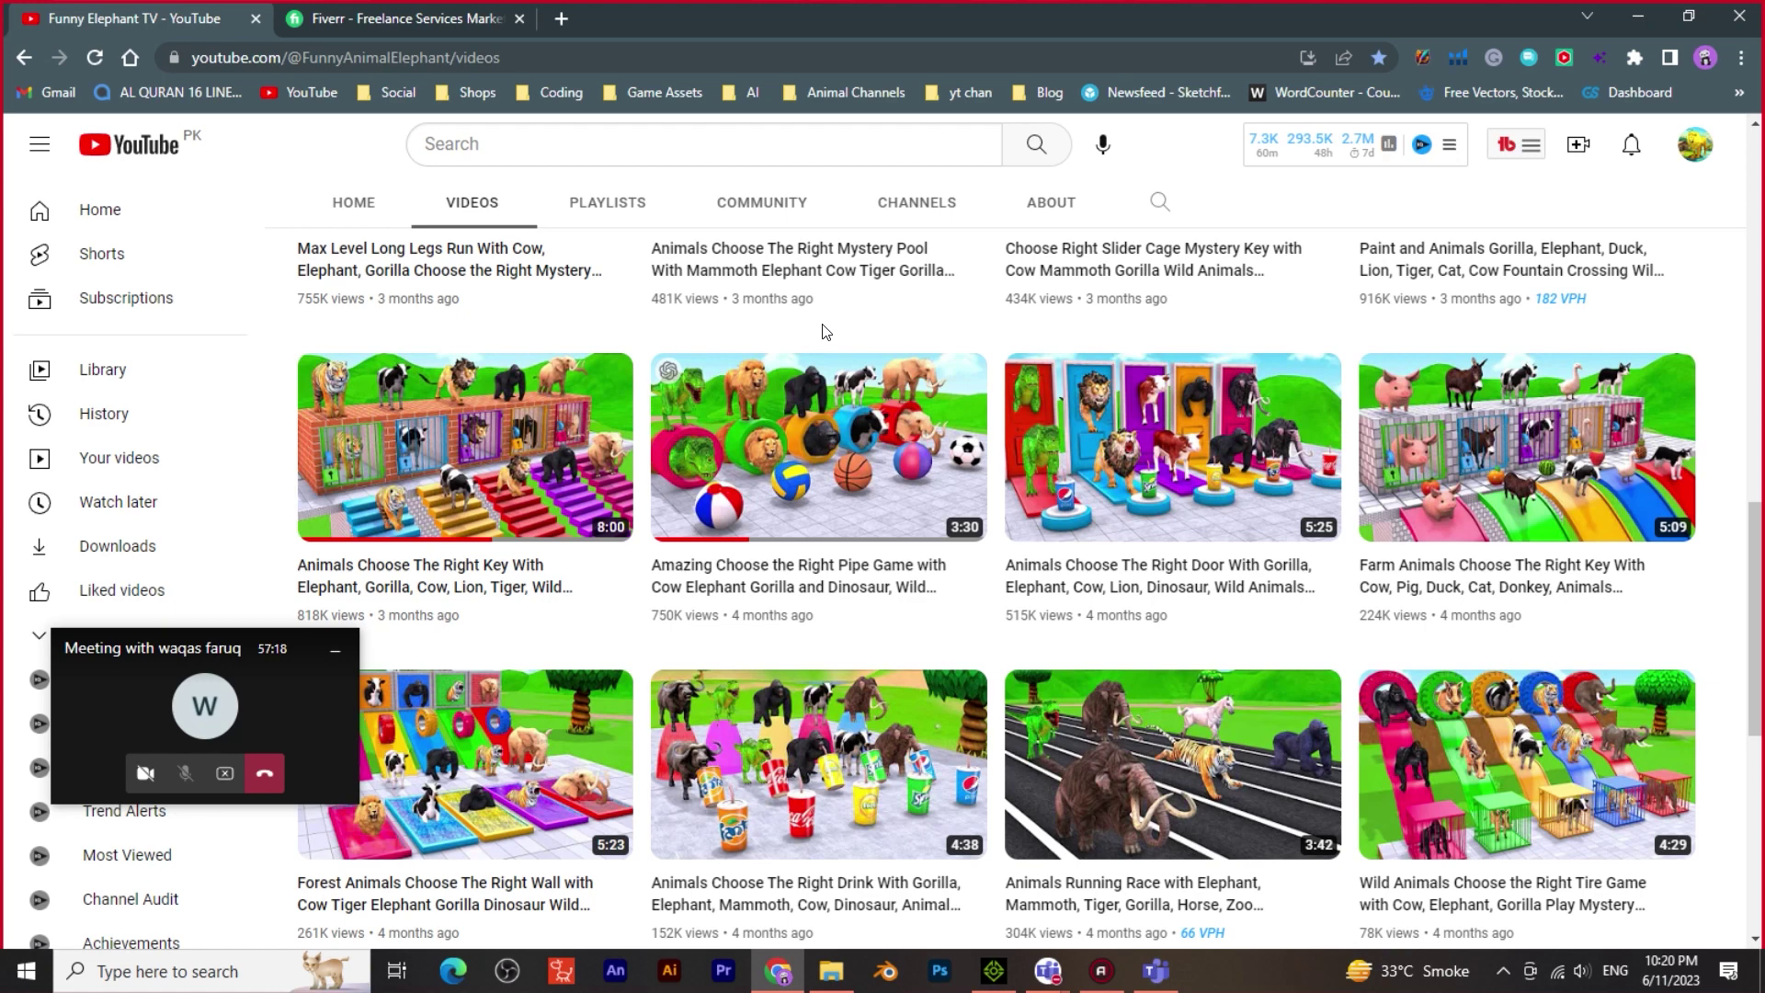
pyautogui.moveTo(791, 436)
pyautogui.click(1638, 16)
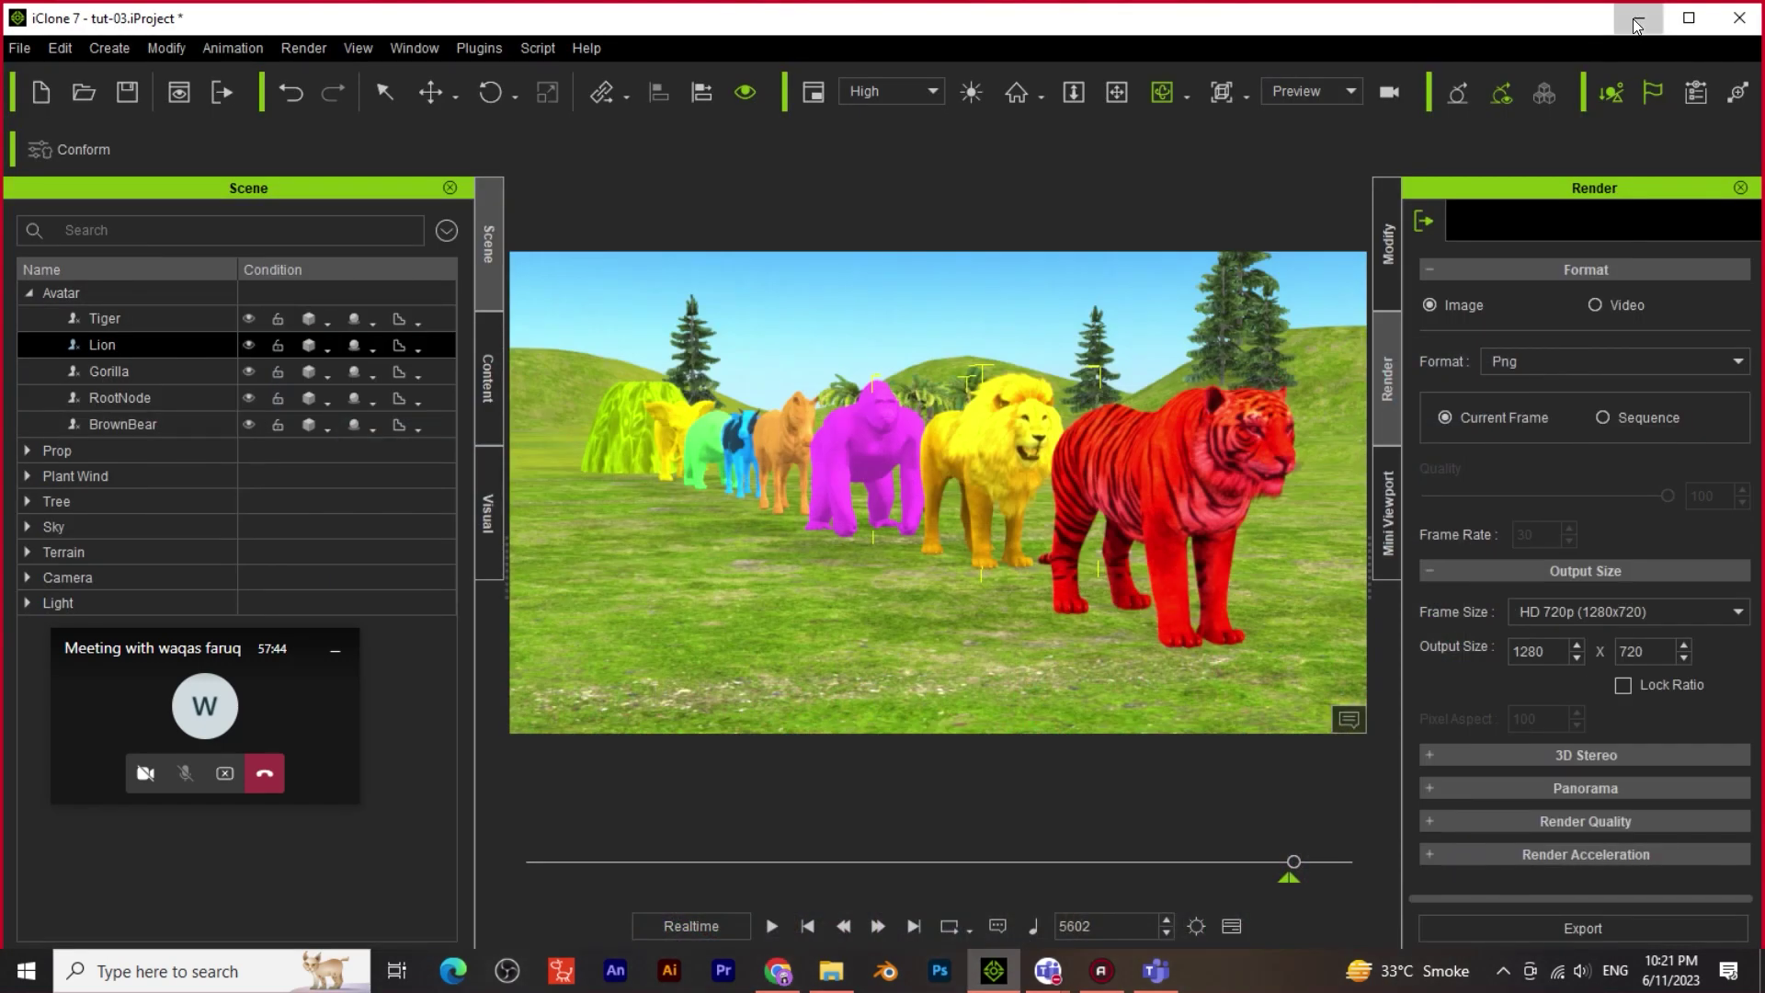
pyautogui.click(1637, 19)
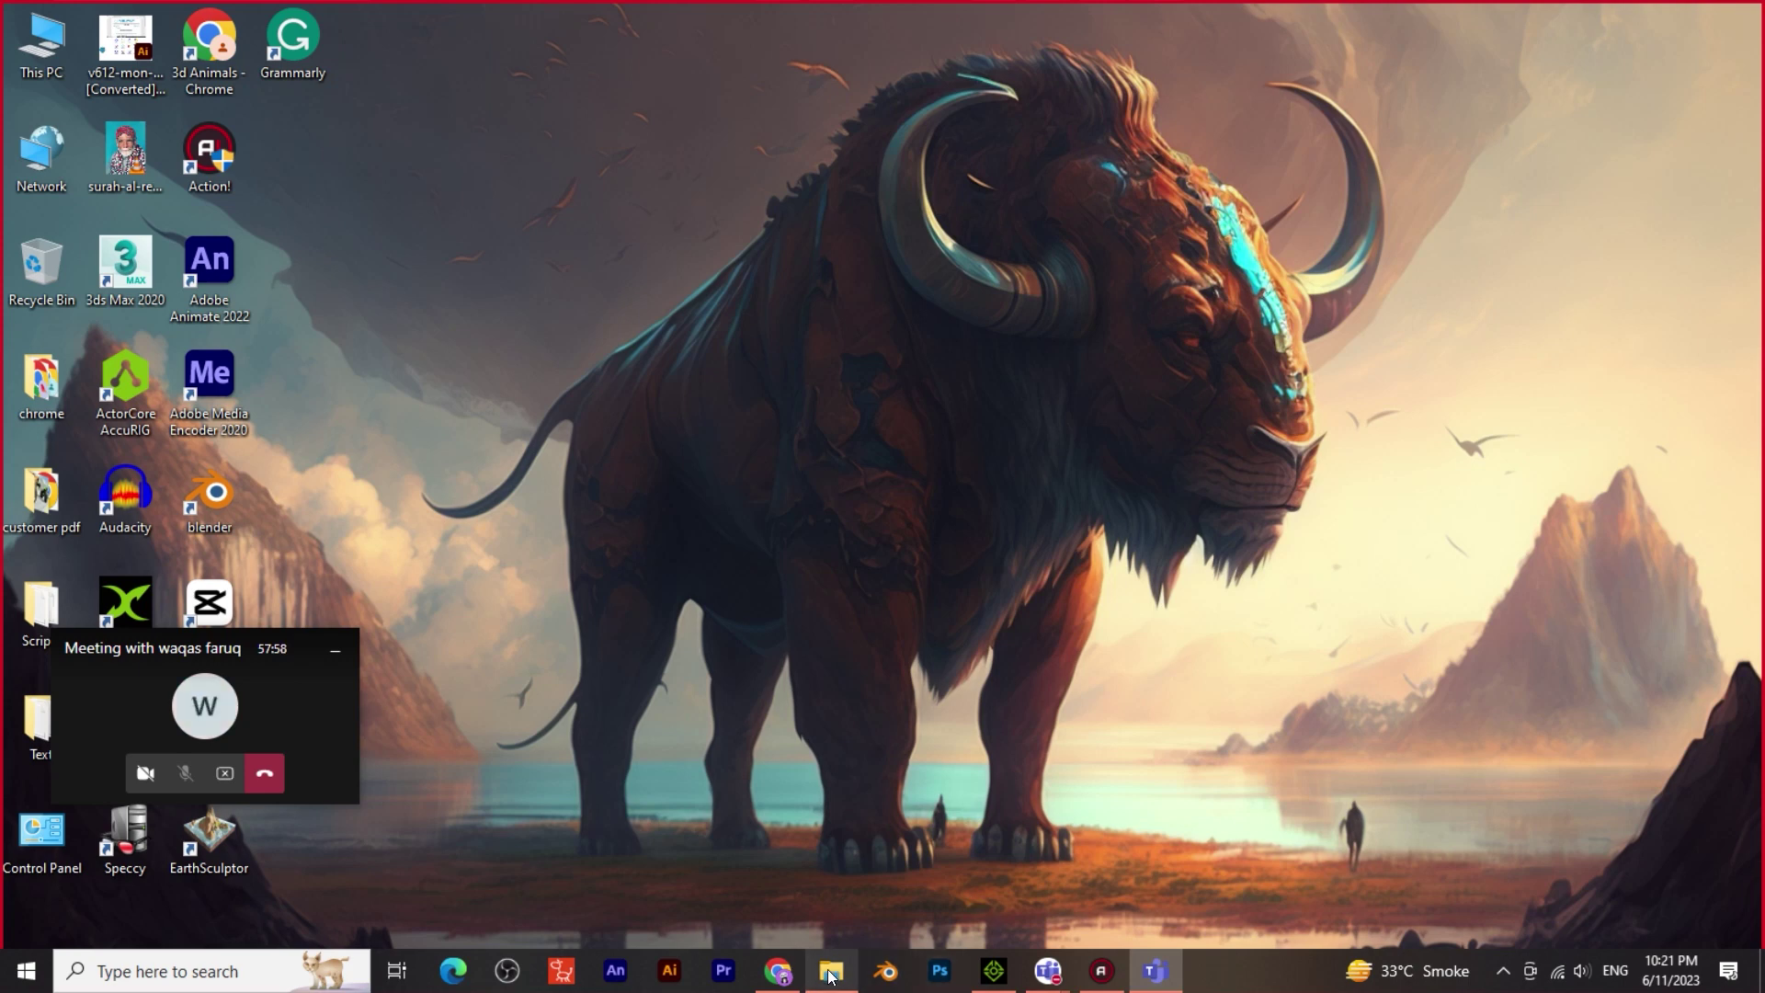
pyautogui.moveTo(829, 975)
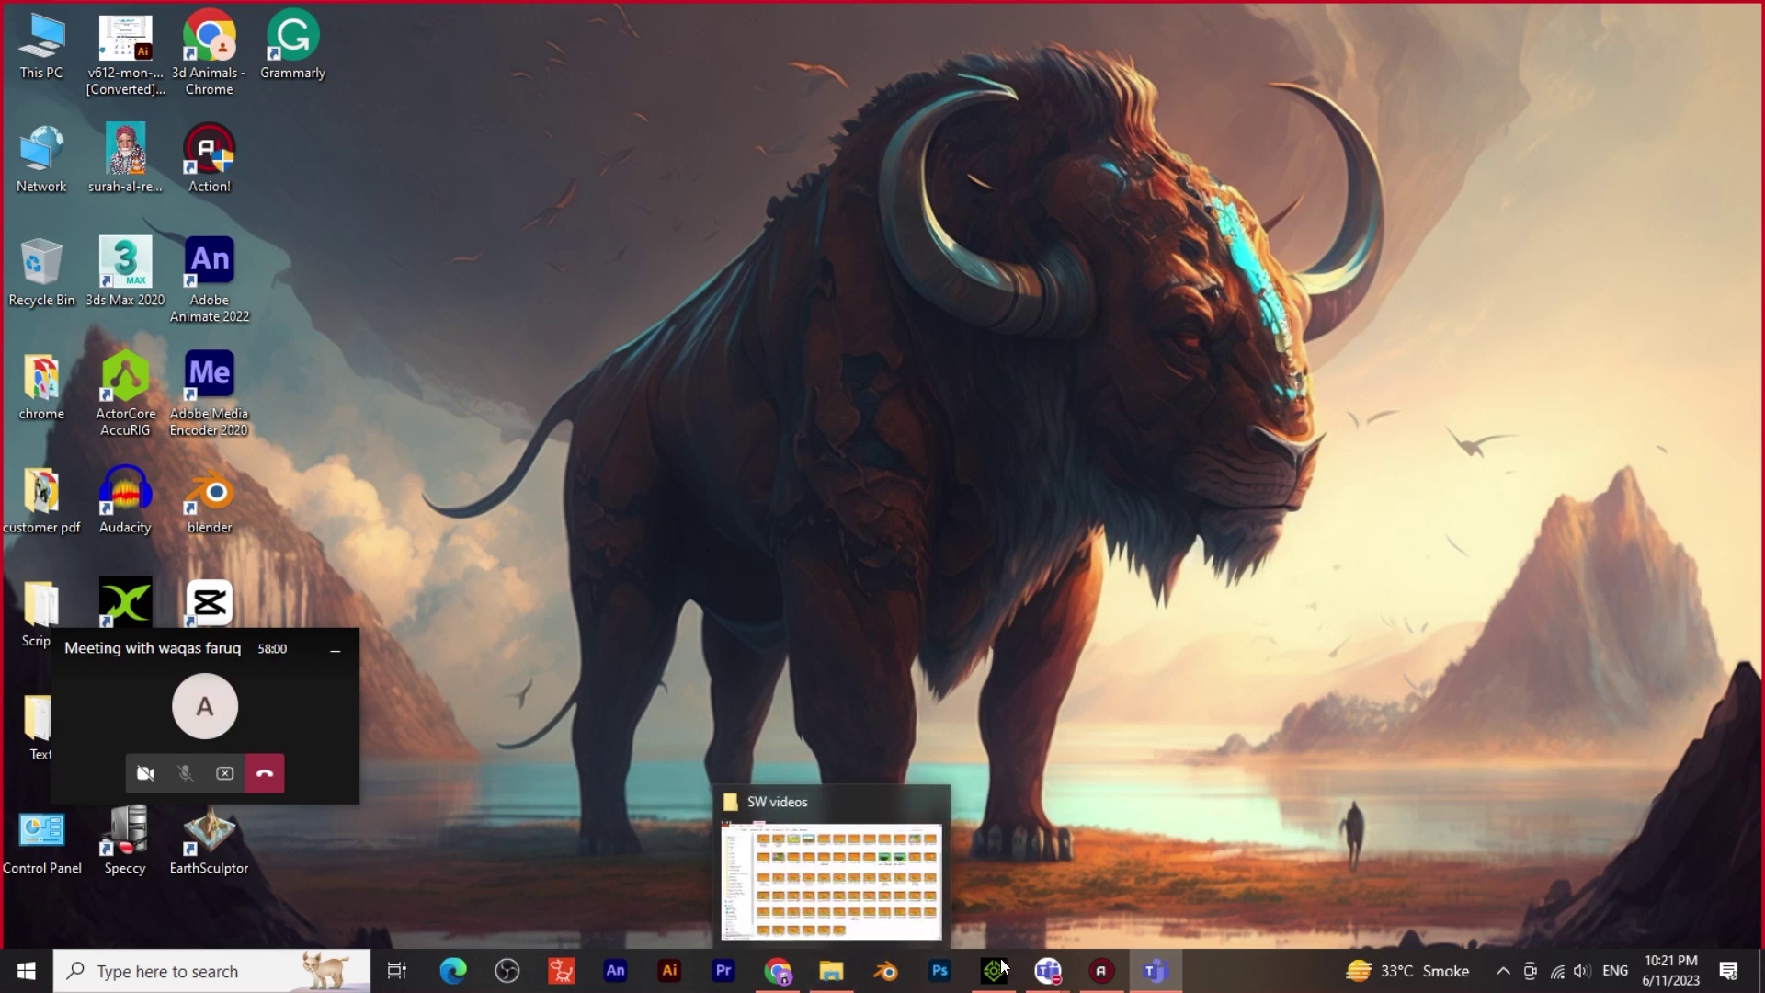
pyautogui.moveTo(997, 971)
pyautogui.moveTo(1161, 986)
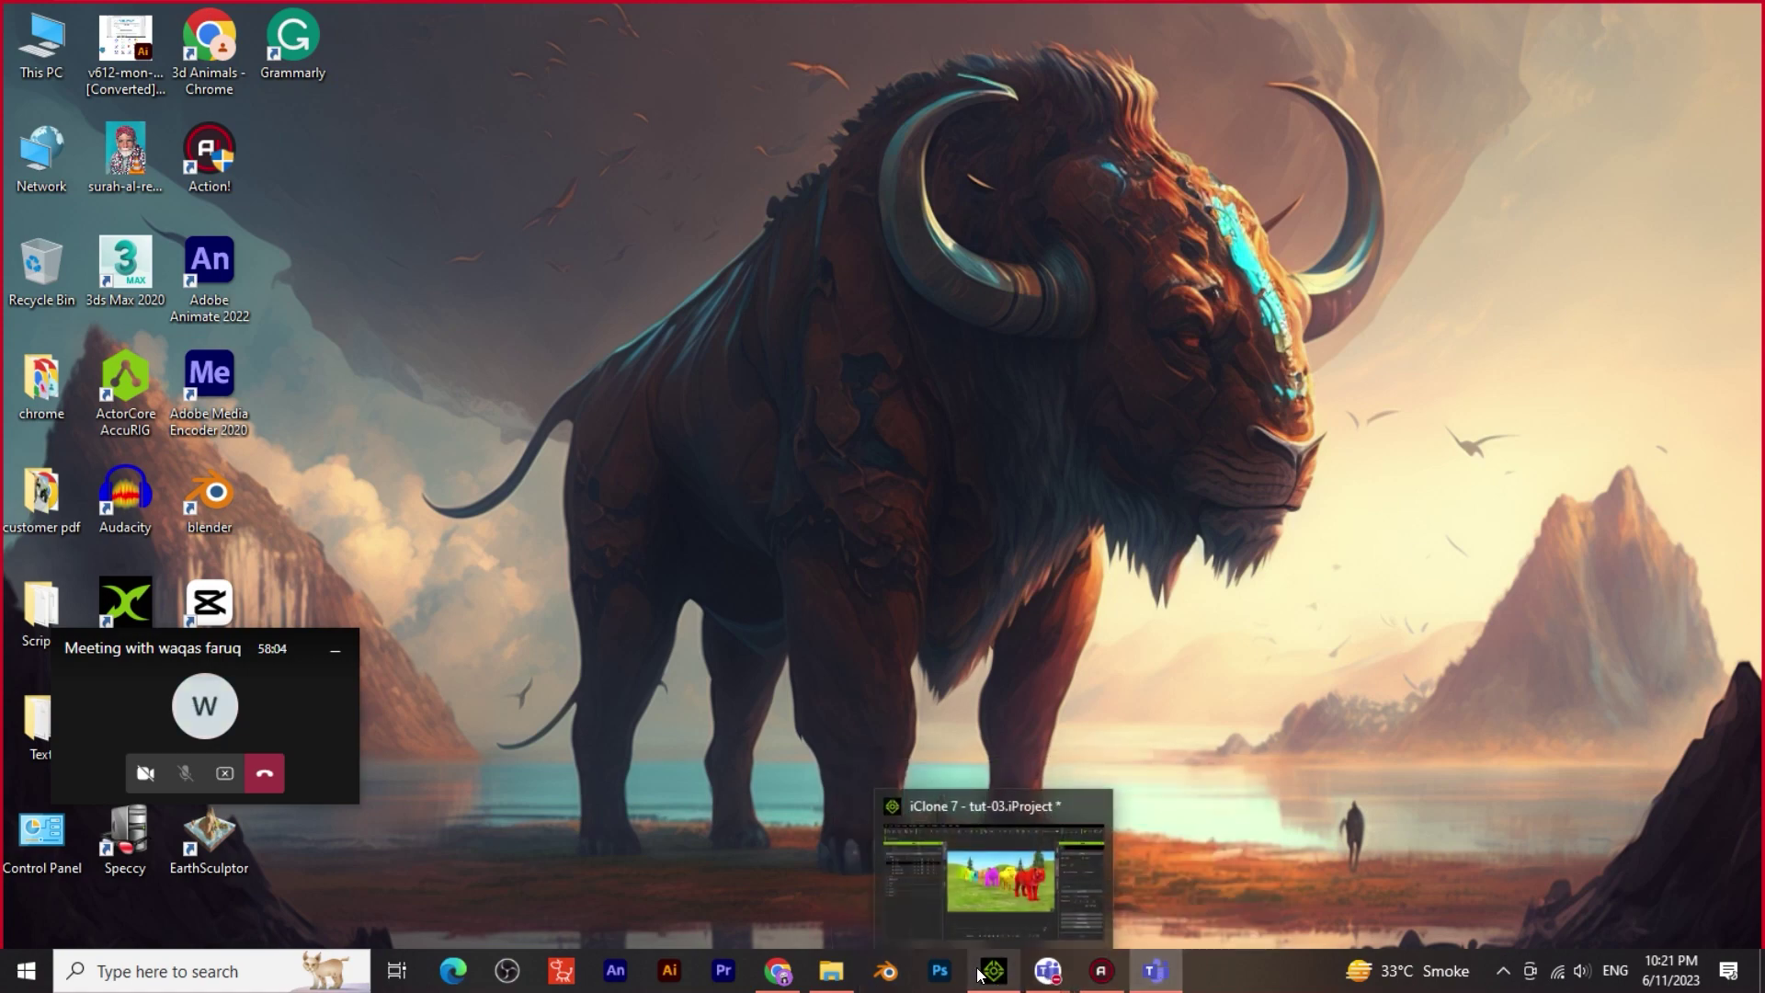
pyautogui.click(778, 971)
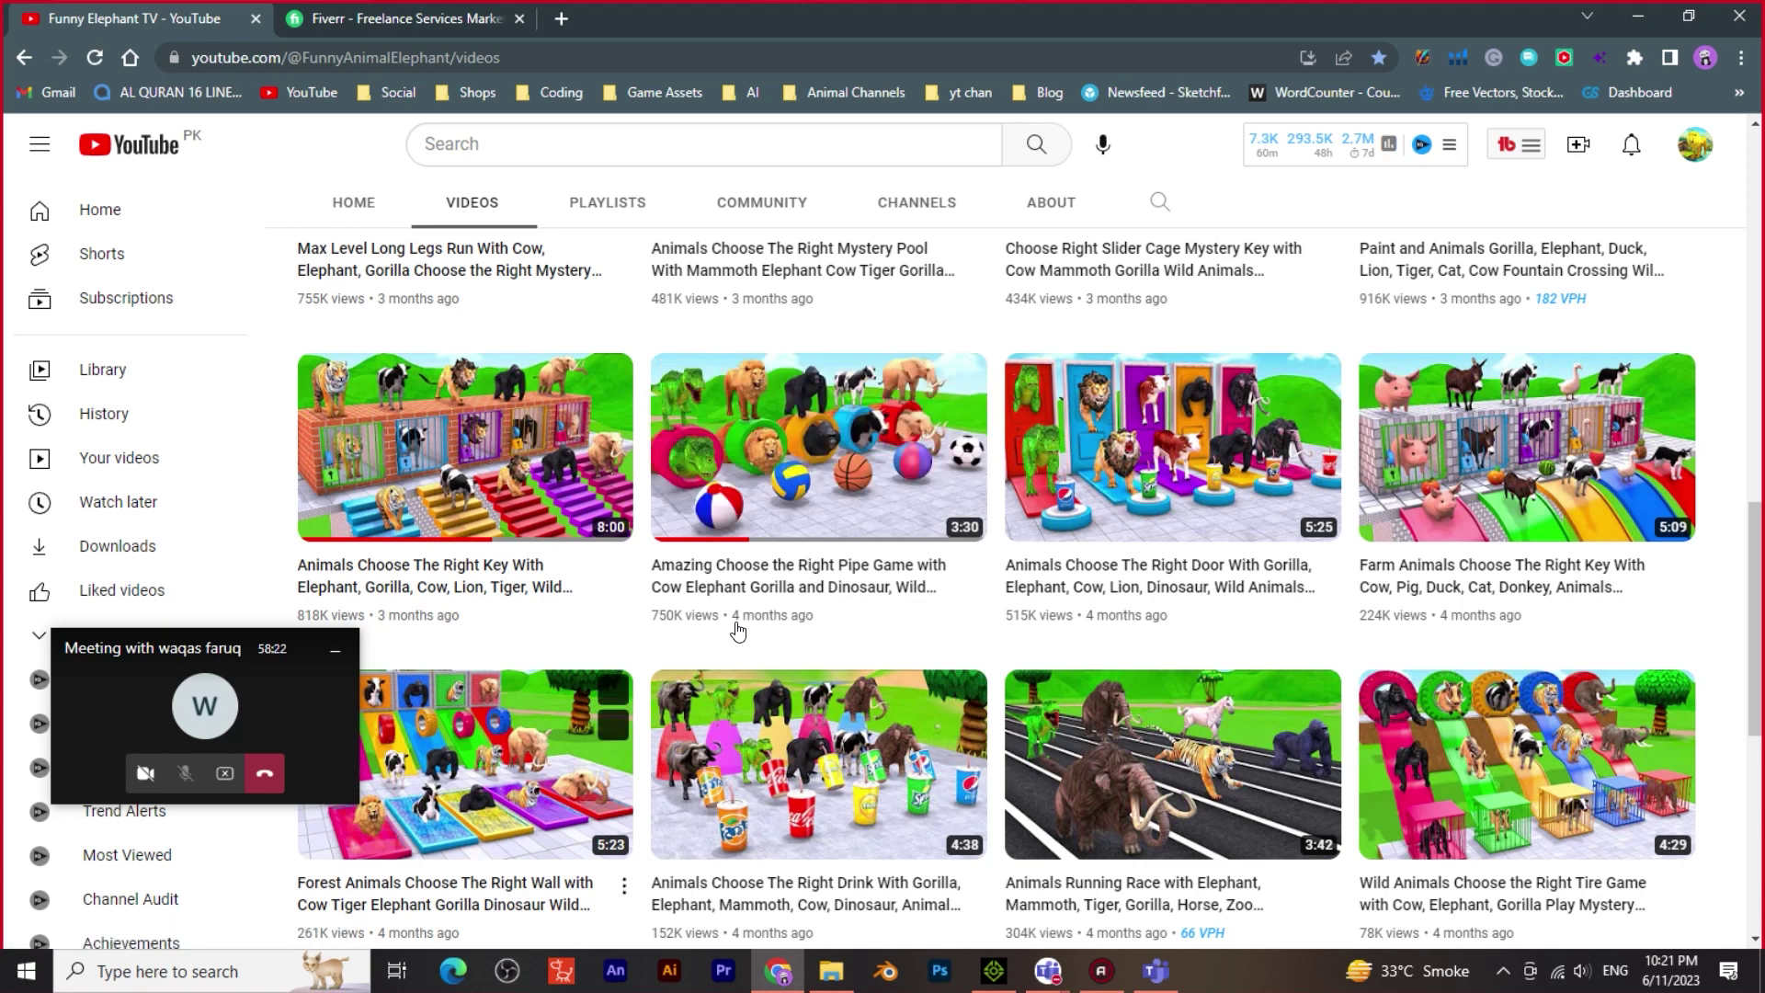
pyautogui.moveTo(744, 629)
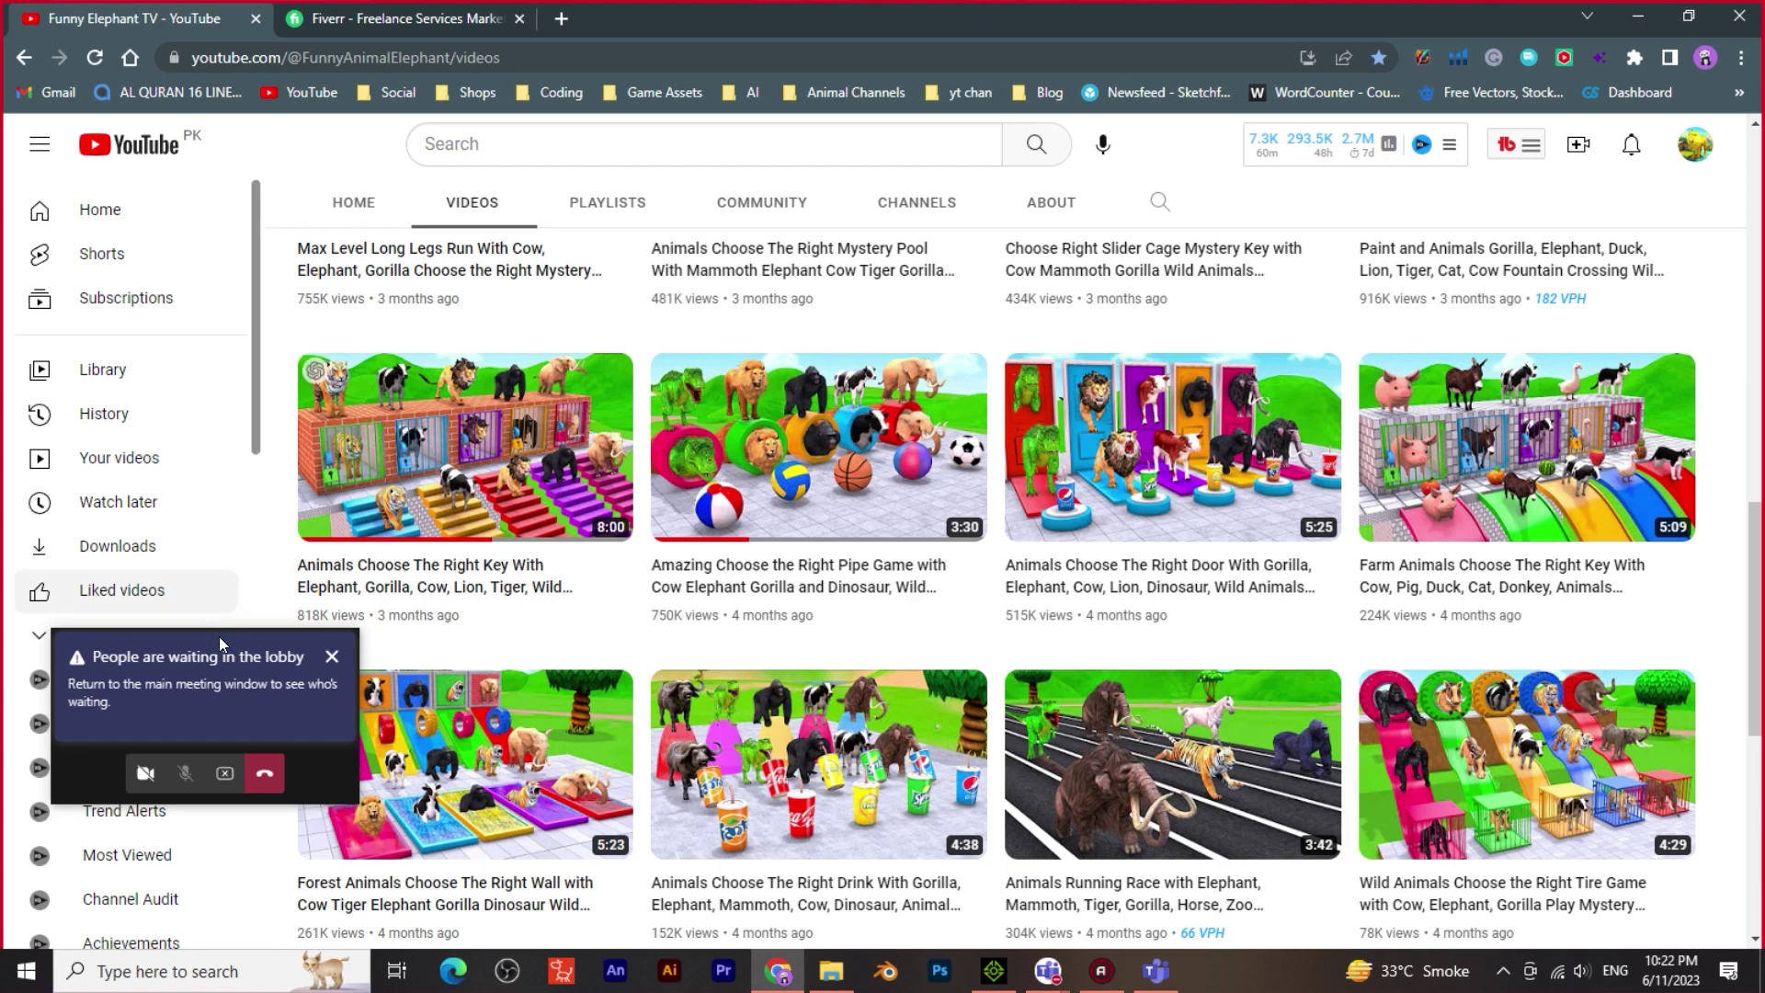
# Admit the guest waiting in the Teams meeting lobby and minimise the meeting window
pyautogui.click(208, 688)
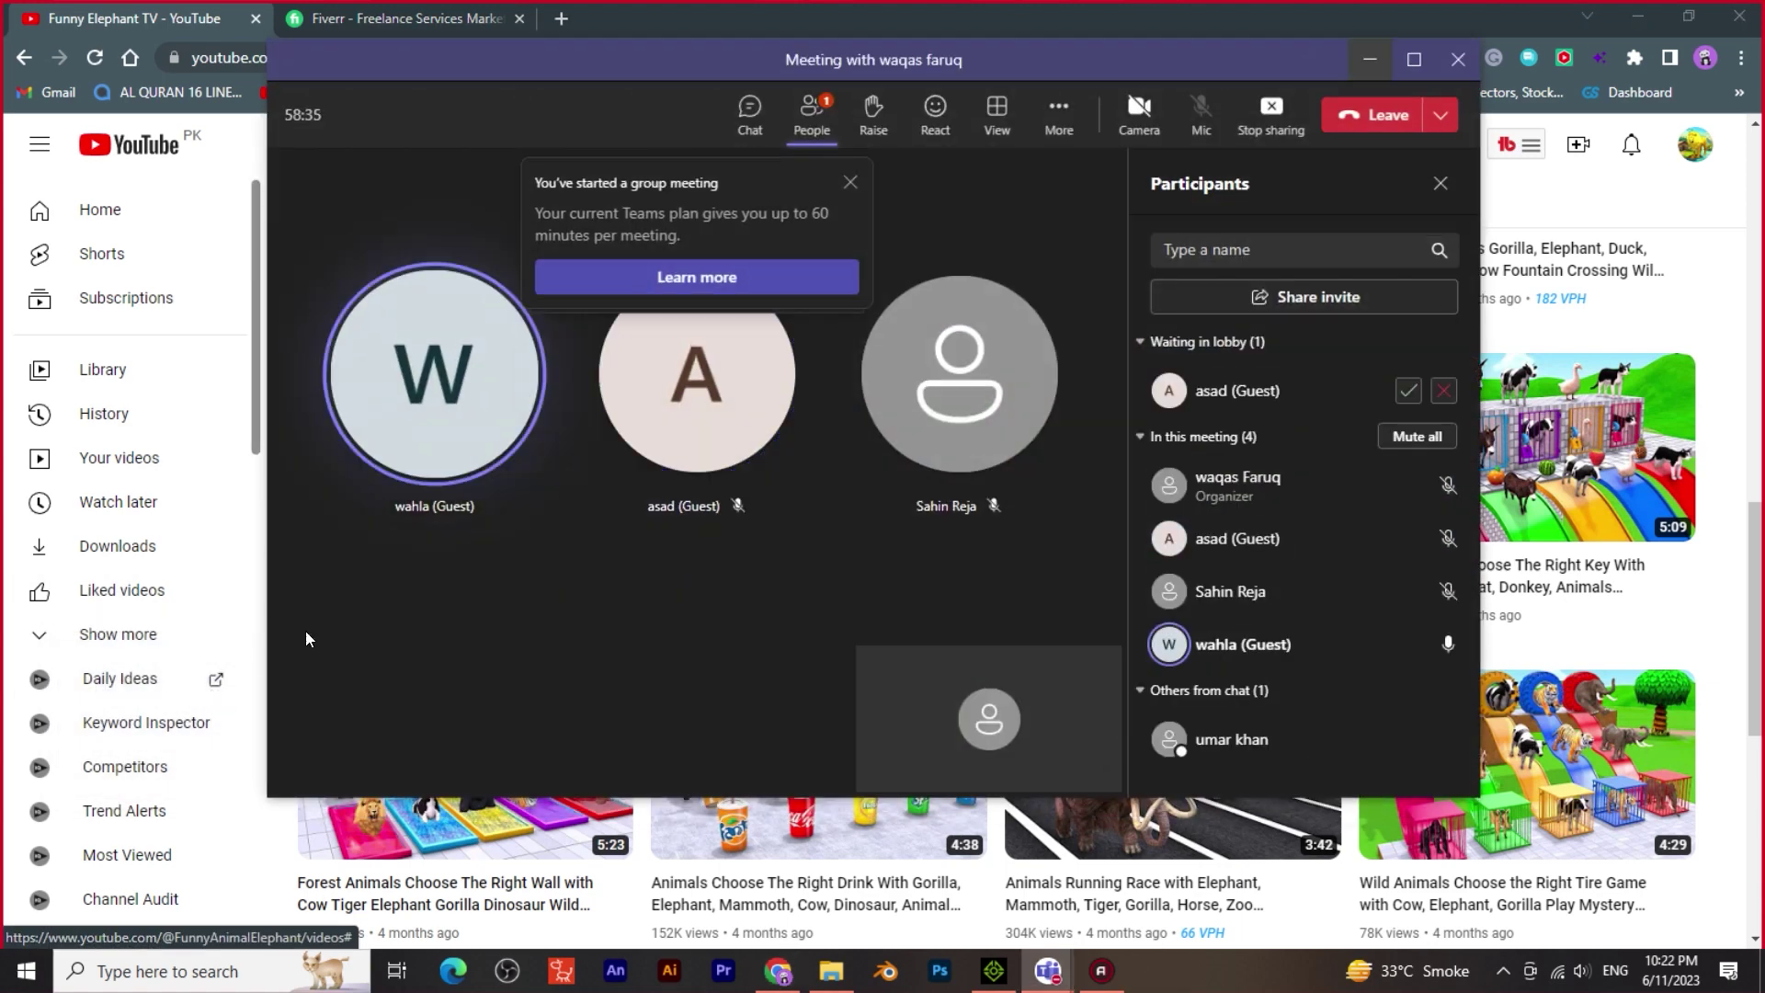
pyautogui.click(1407, 390)
pyautogui.click(1370, 58)
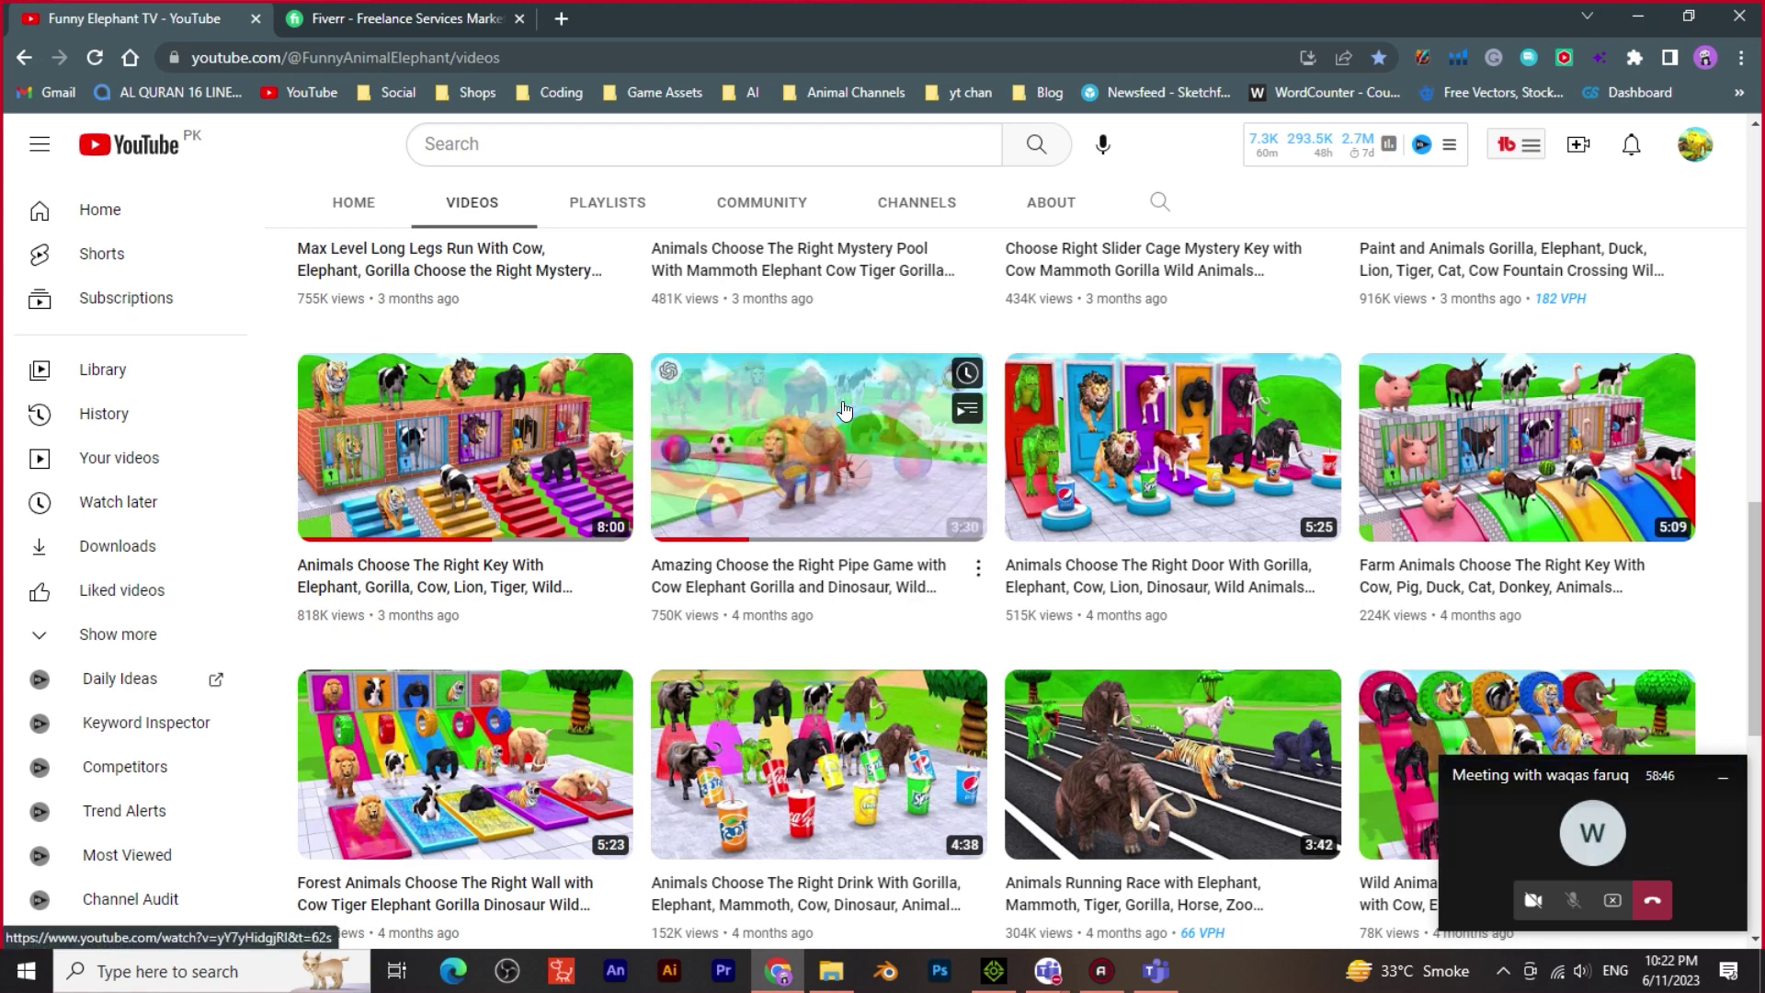
# Switch to File Explorer and browse the Funny 3d Animals, Cars and Animal Planet folders under A Iclone > Thumnails for earlier thumbnails
pyautogui.click(831, 970)
pyautogui.click(469, 74)
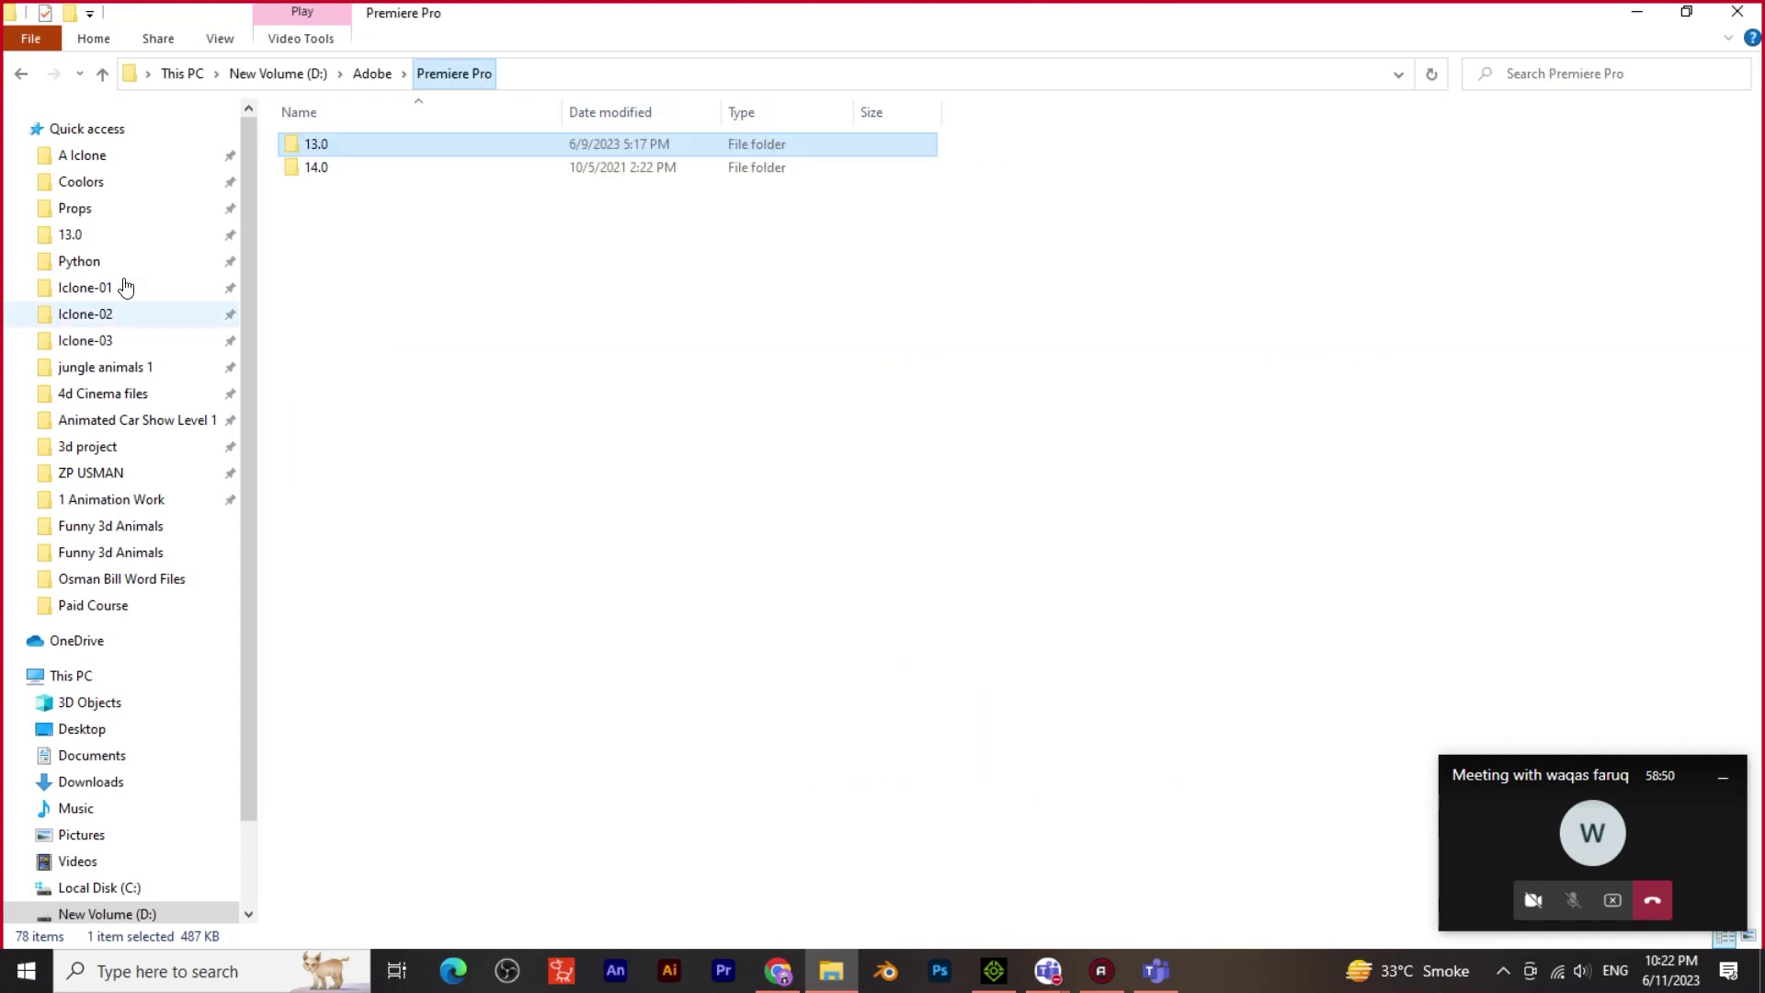
pyautogui.click(81, 158)
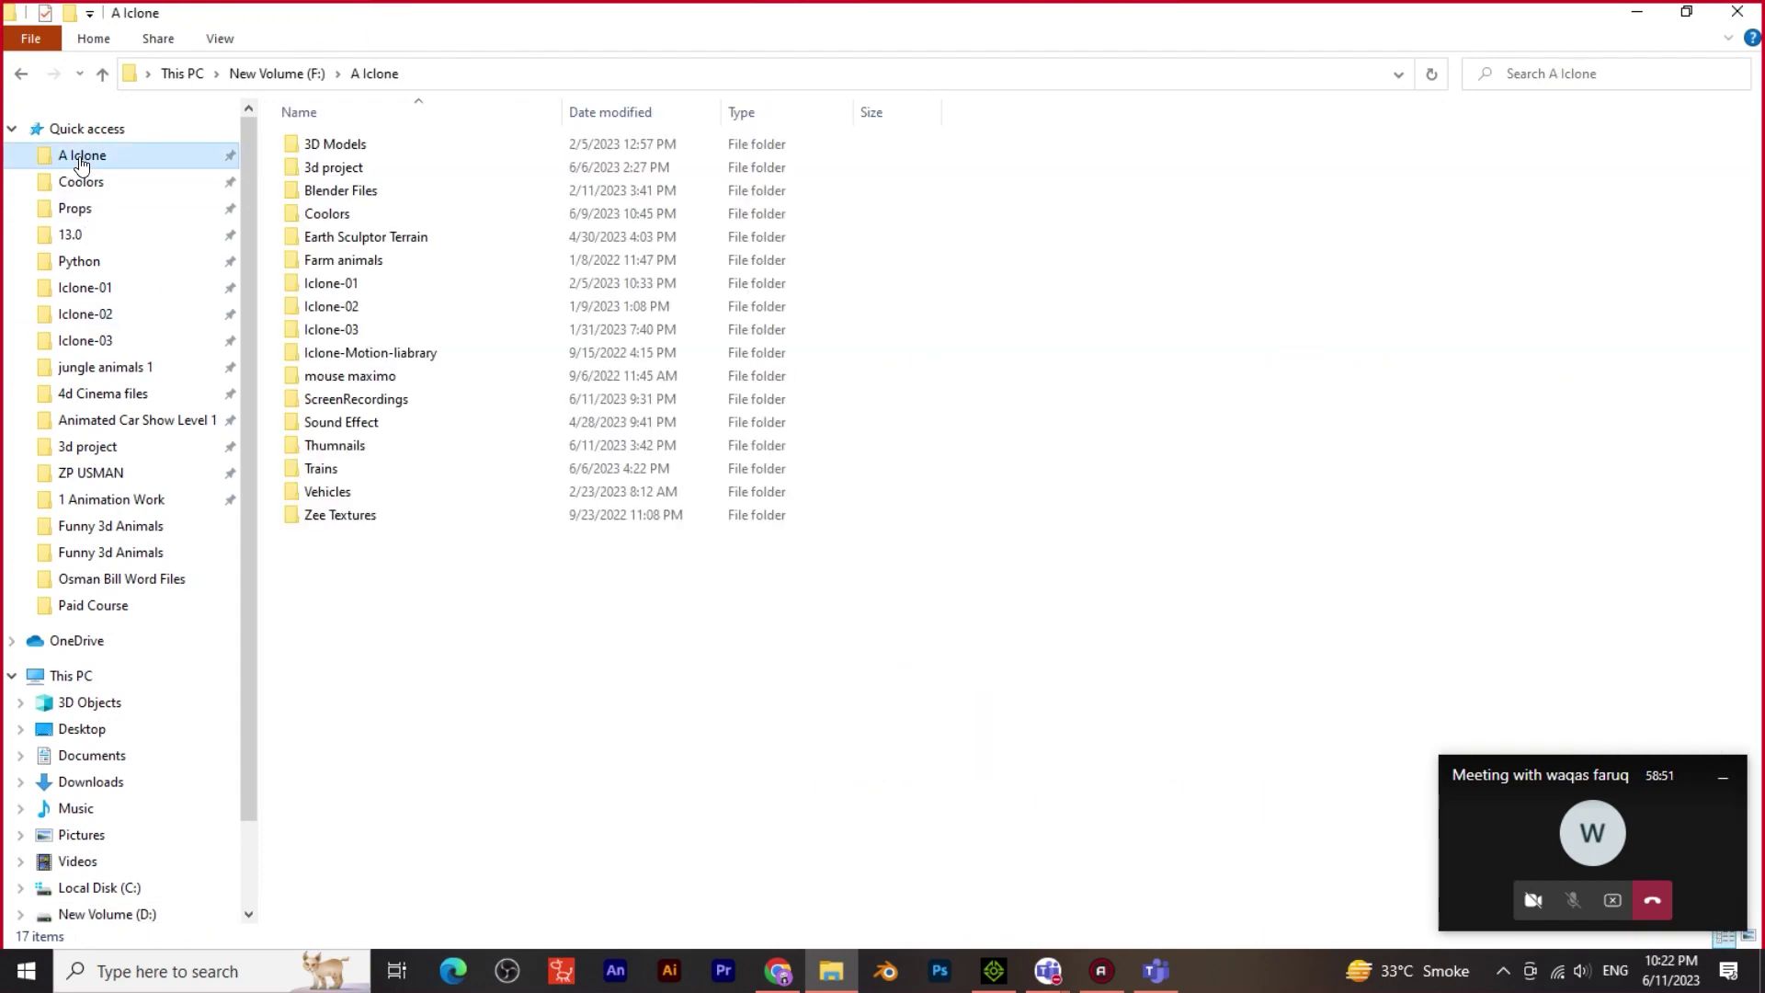
pyautogui.doubleClick(398, 447)
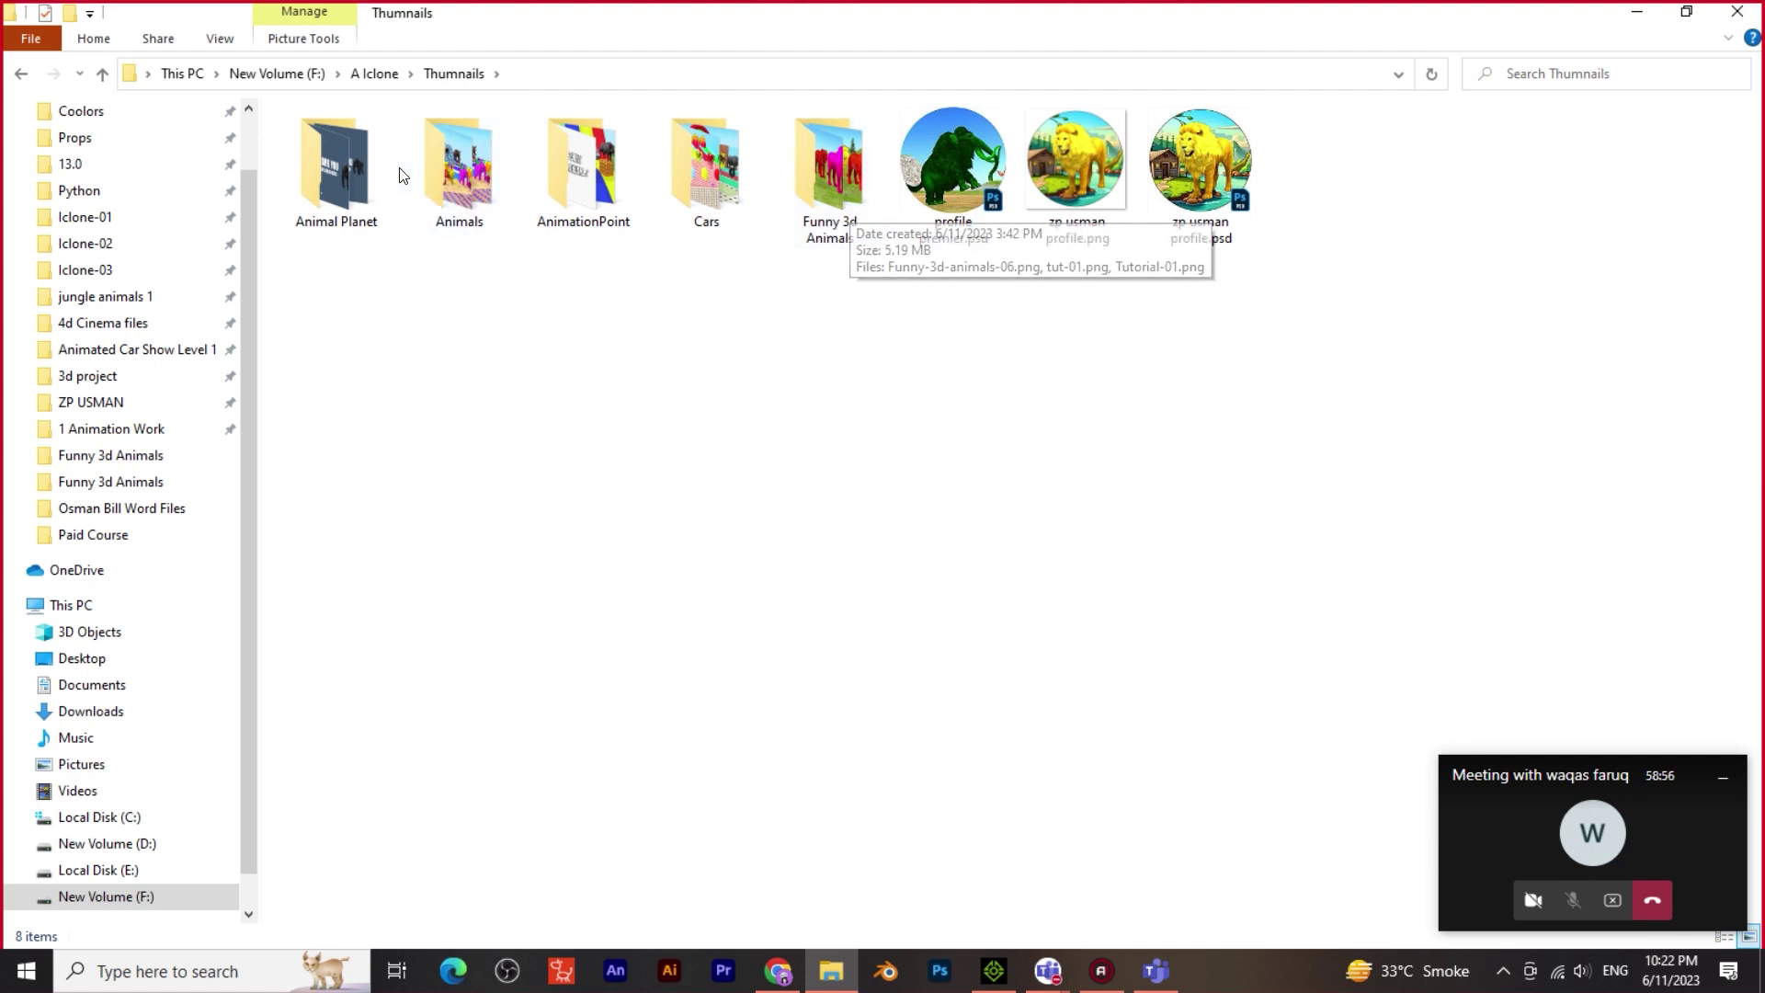
pyautogui.doubleClick(833, 180)
pyautogui.click(476, 75)
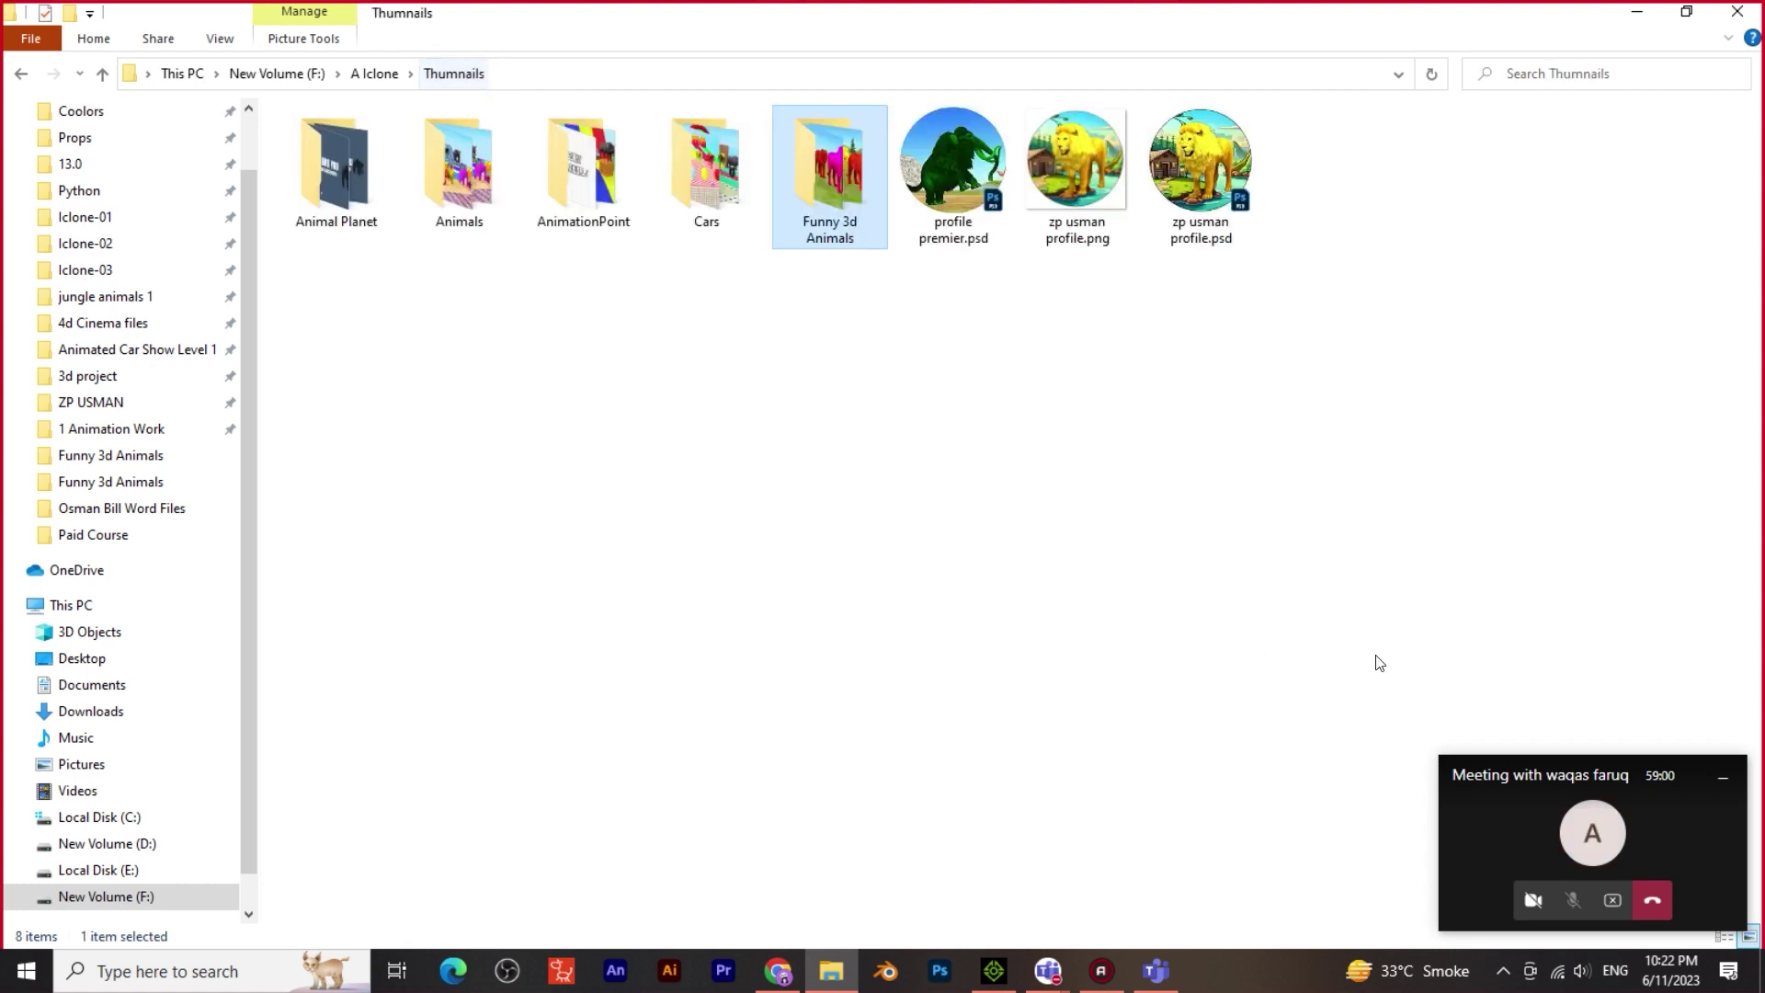
pyautogui.doubleClick(698, 167)
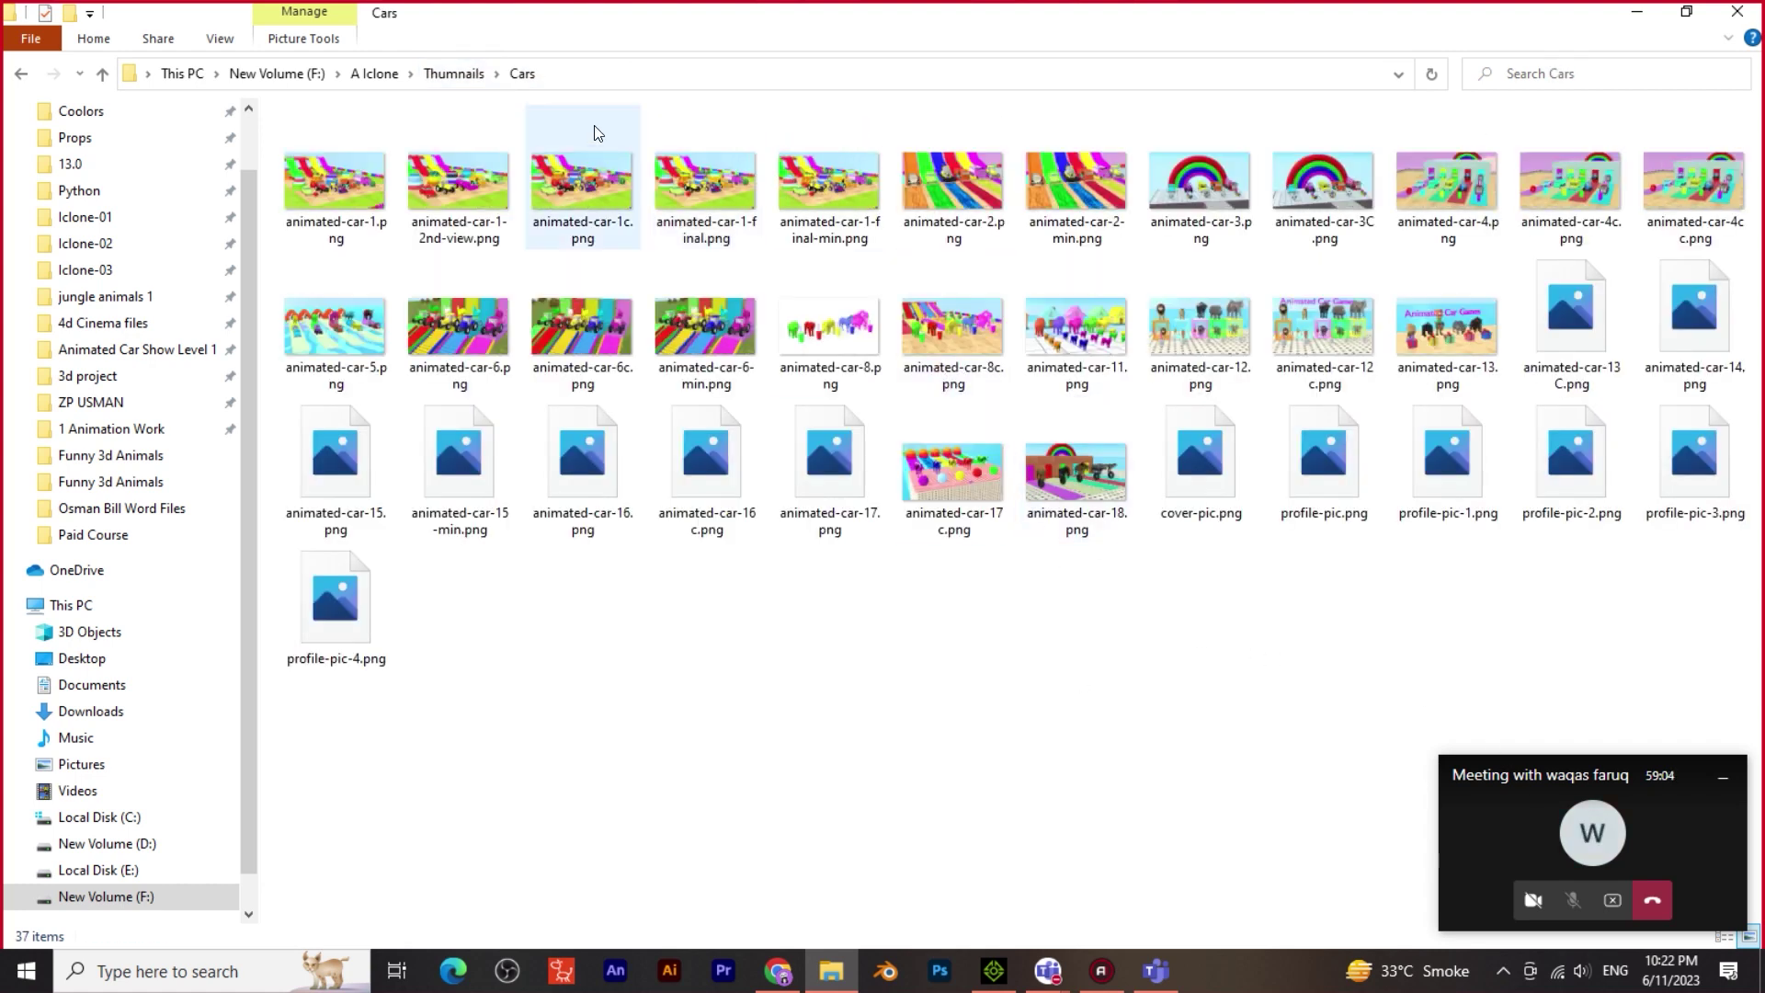
pyautogui.click(454, 75)
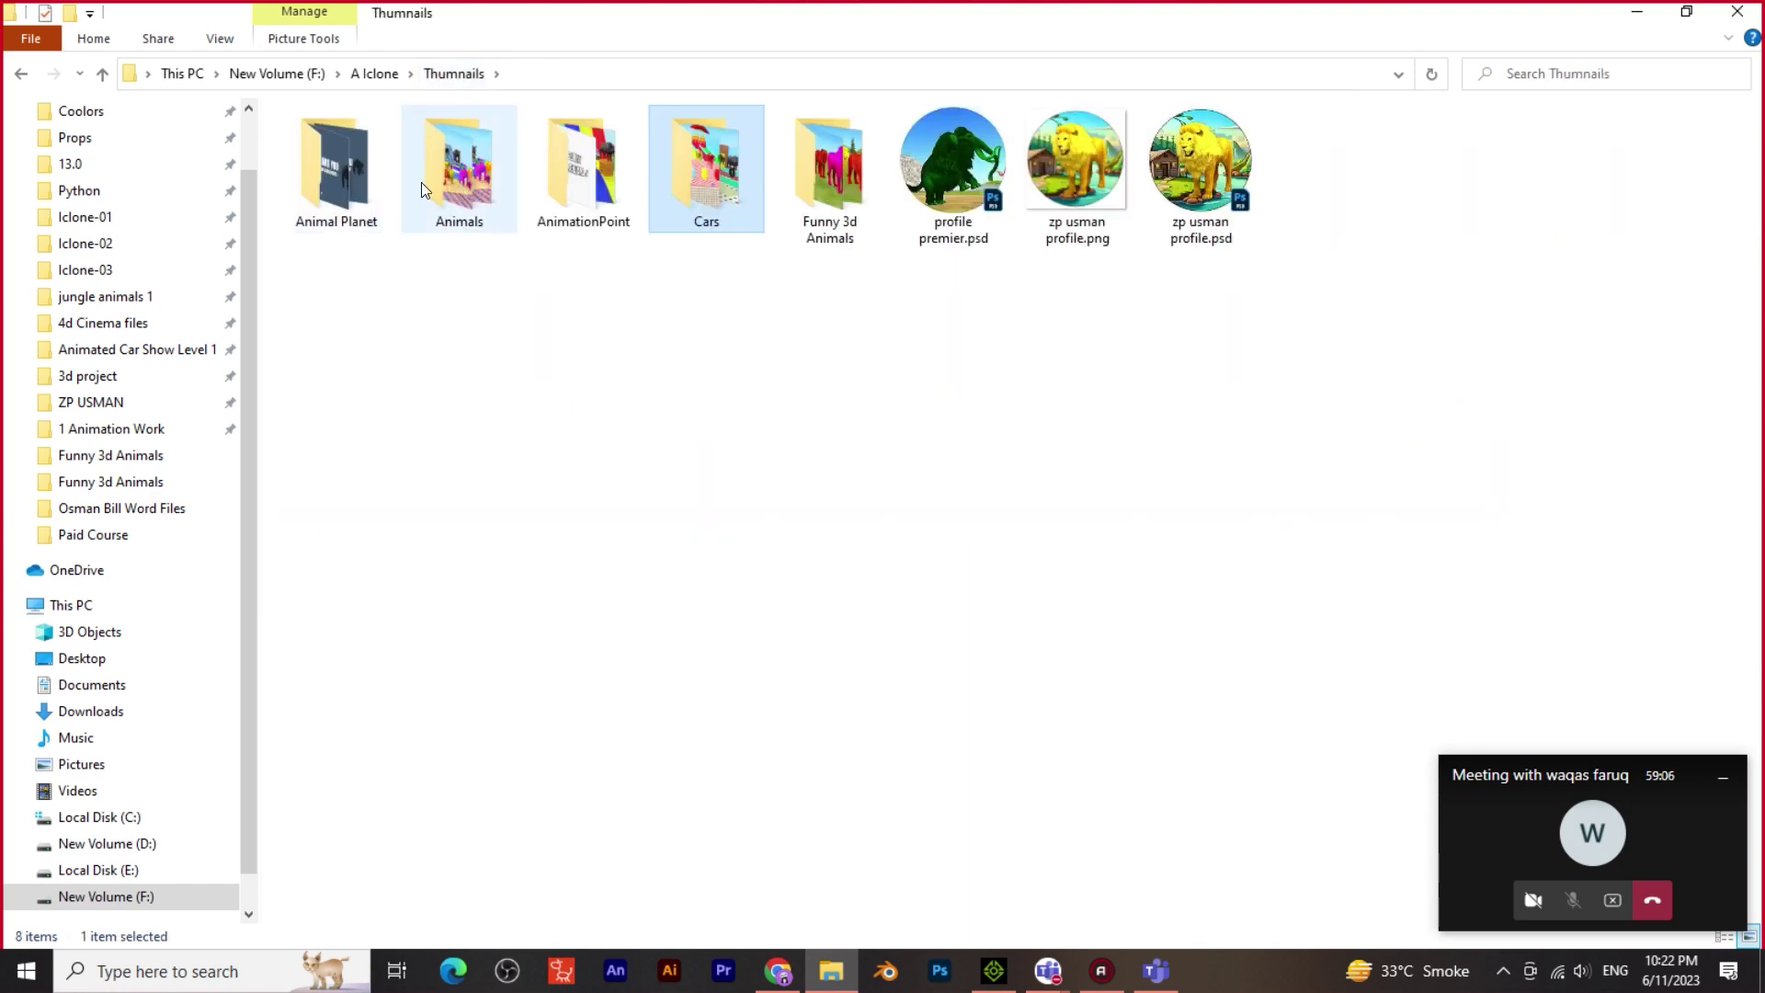
pyautogui.doubleClick(353, 162)
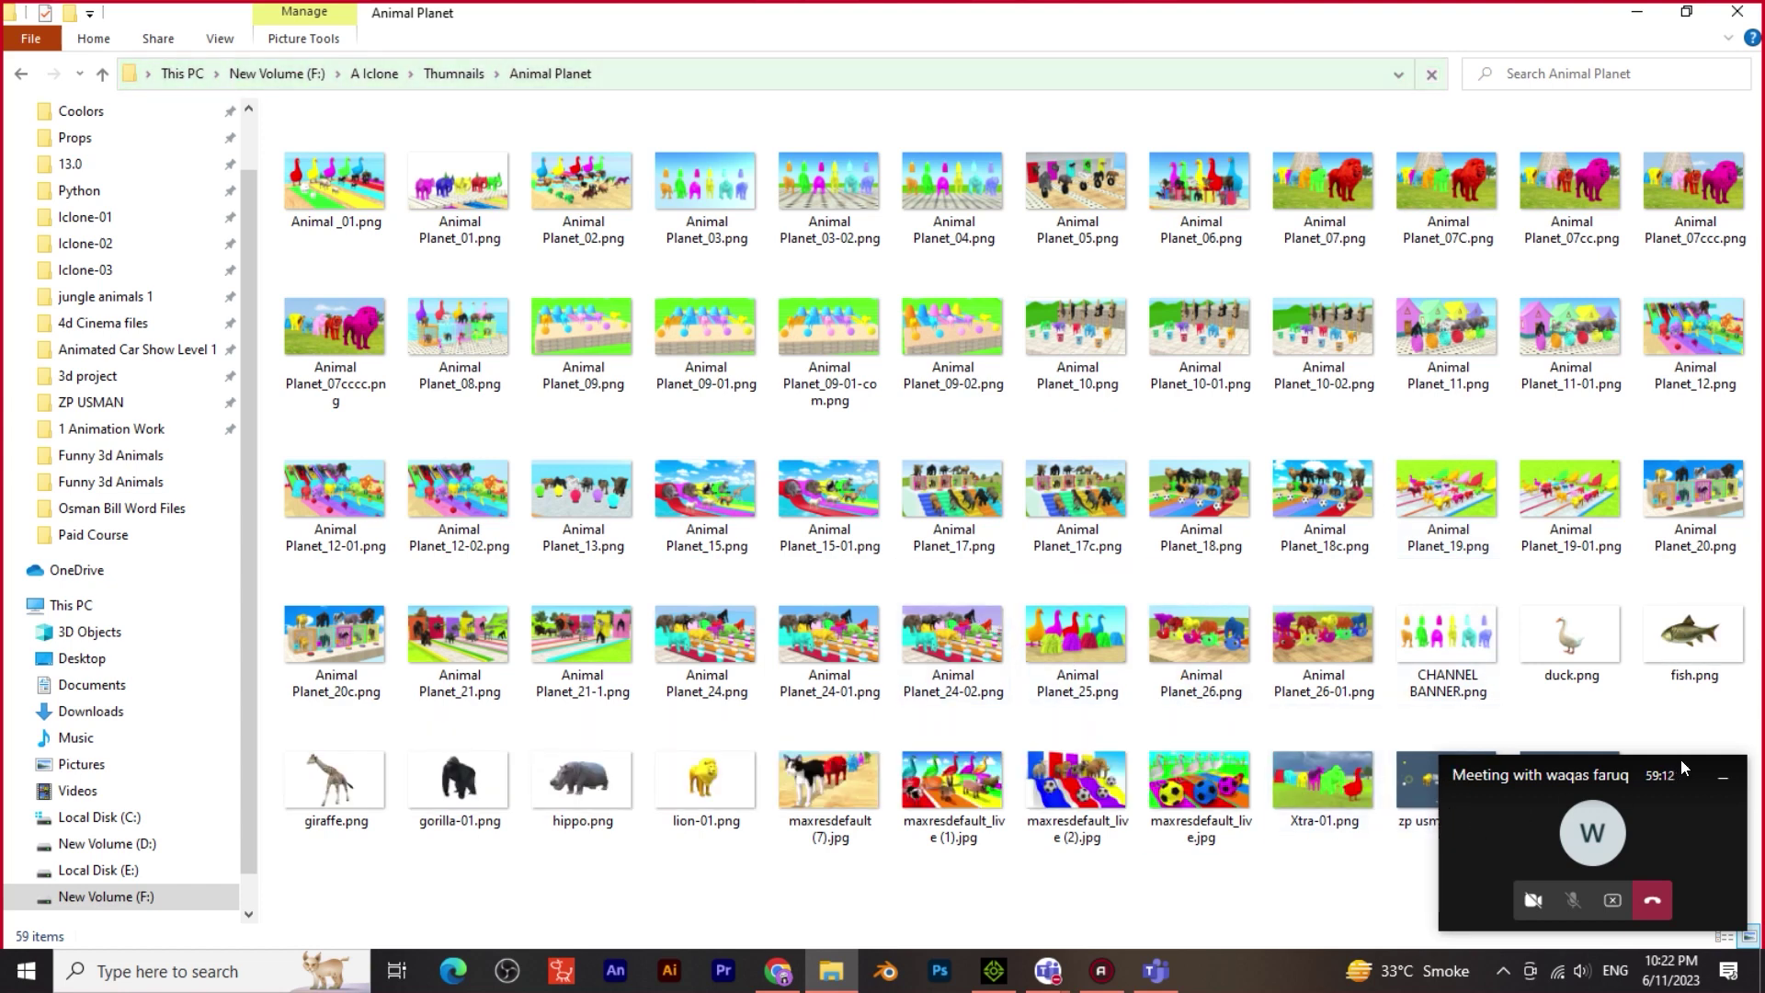
# View Animal Planet_18c.png with the meeting window moved clear of the picture, close it and minimise File Explorer
pyautogui.moveTo(1620, 787); pyautogui.dragTo(998, 180)
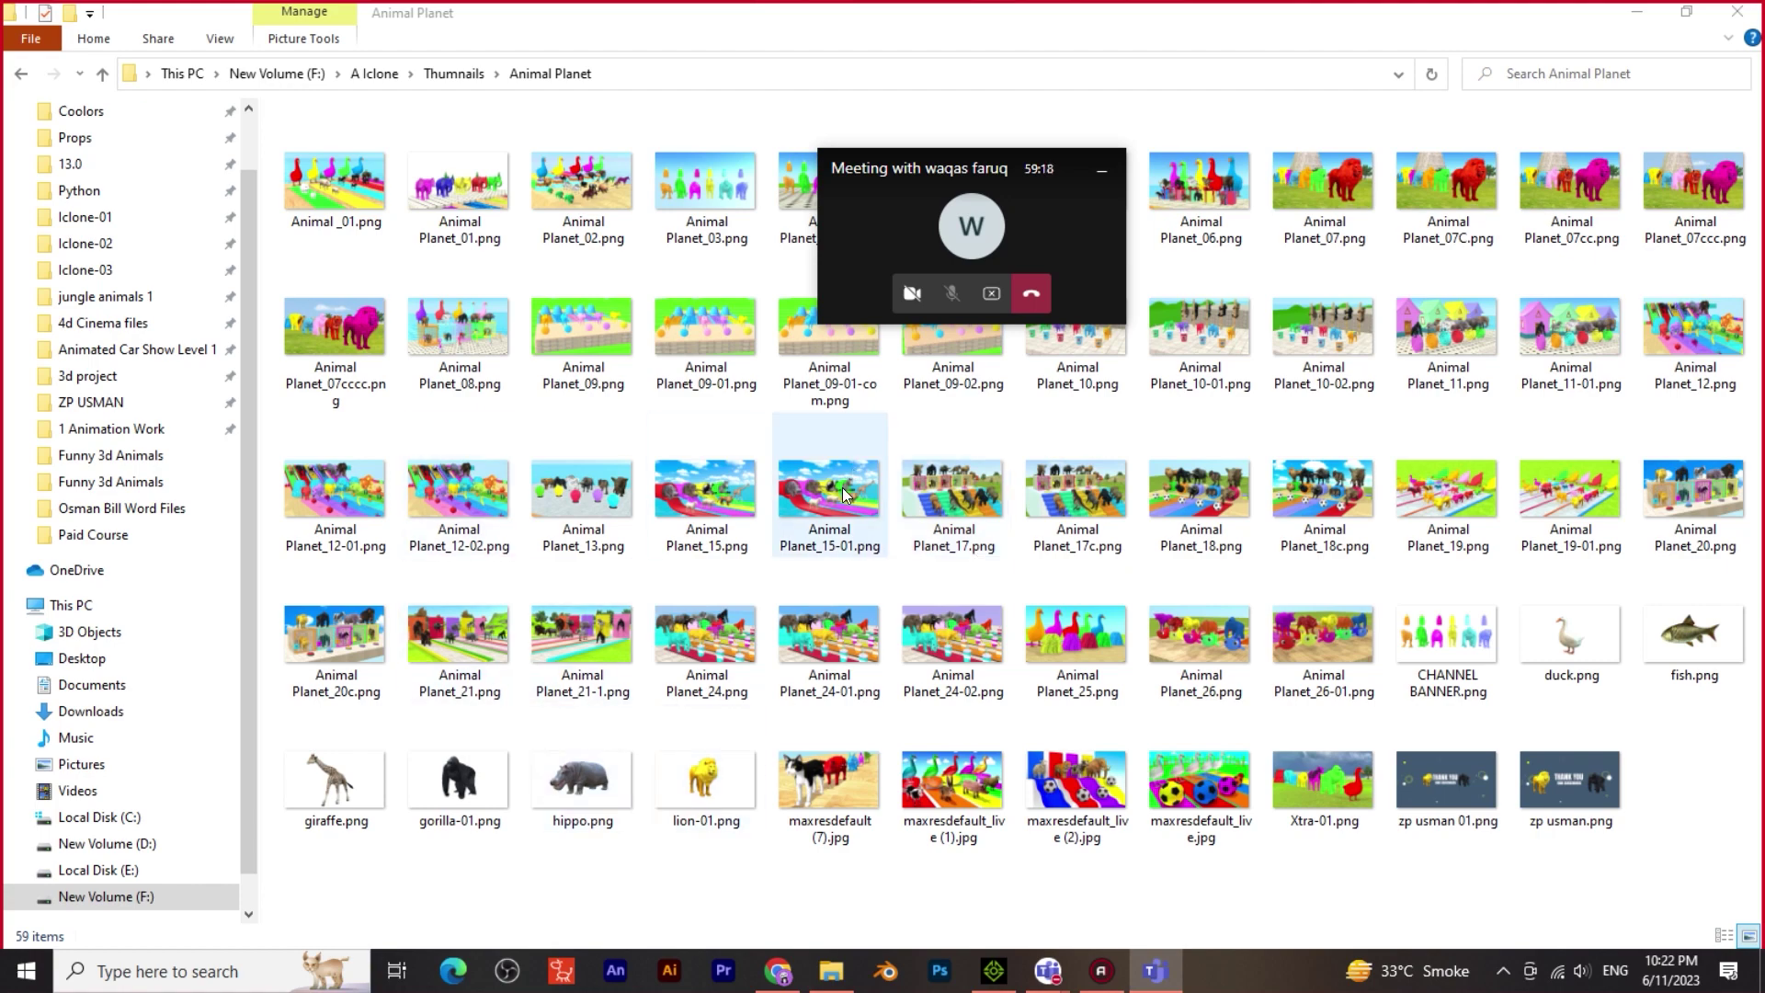
pyautogui.click(1349, 494)
pyautogui.doubleClick(1350, 494)
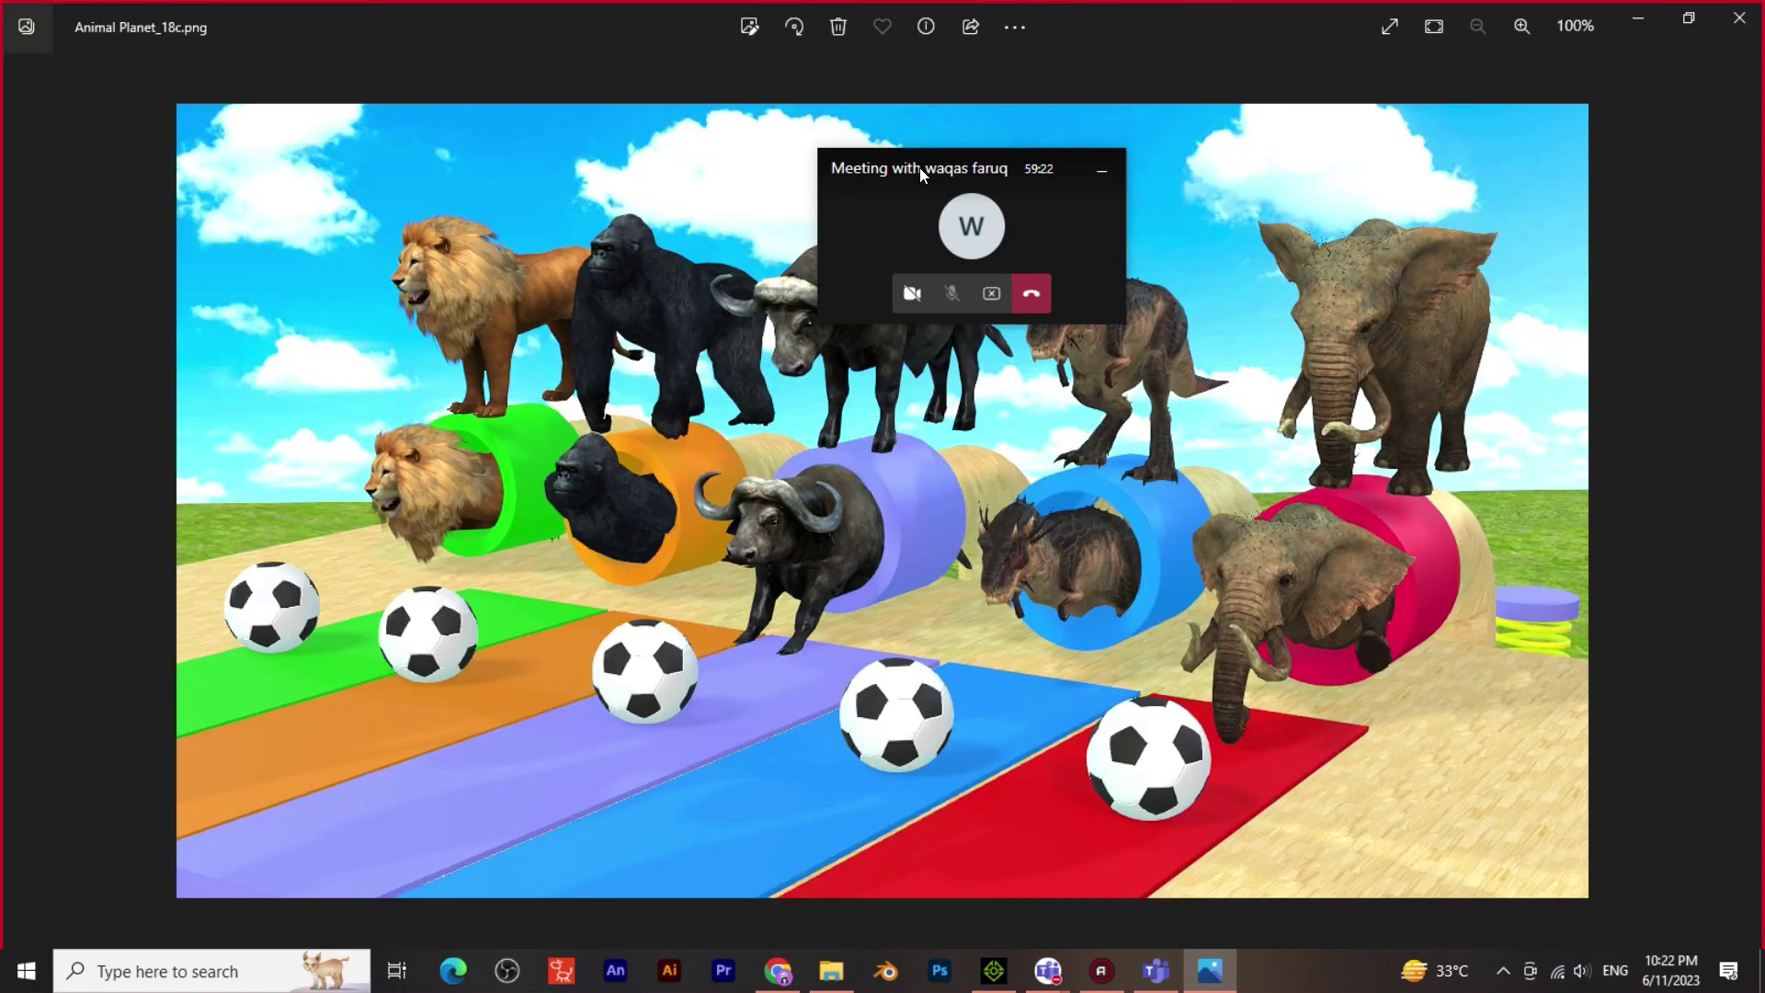
pyautogui.moveTo(919, 167); pyautogui.dragTo(187, 697)
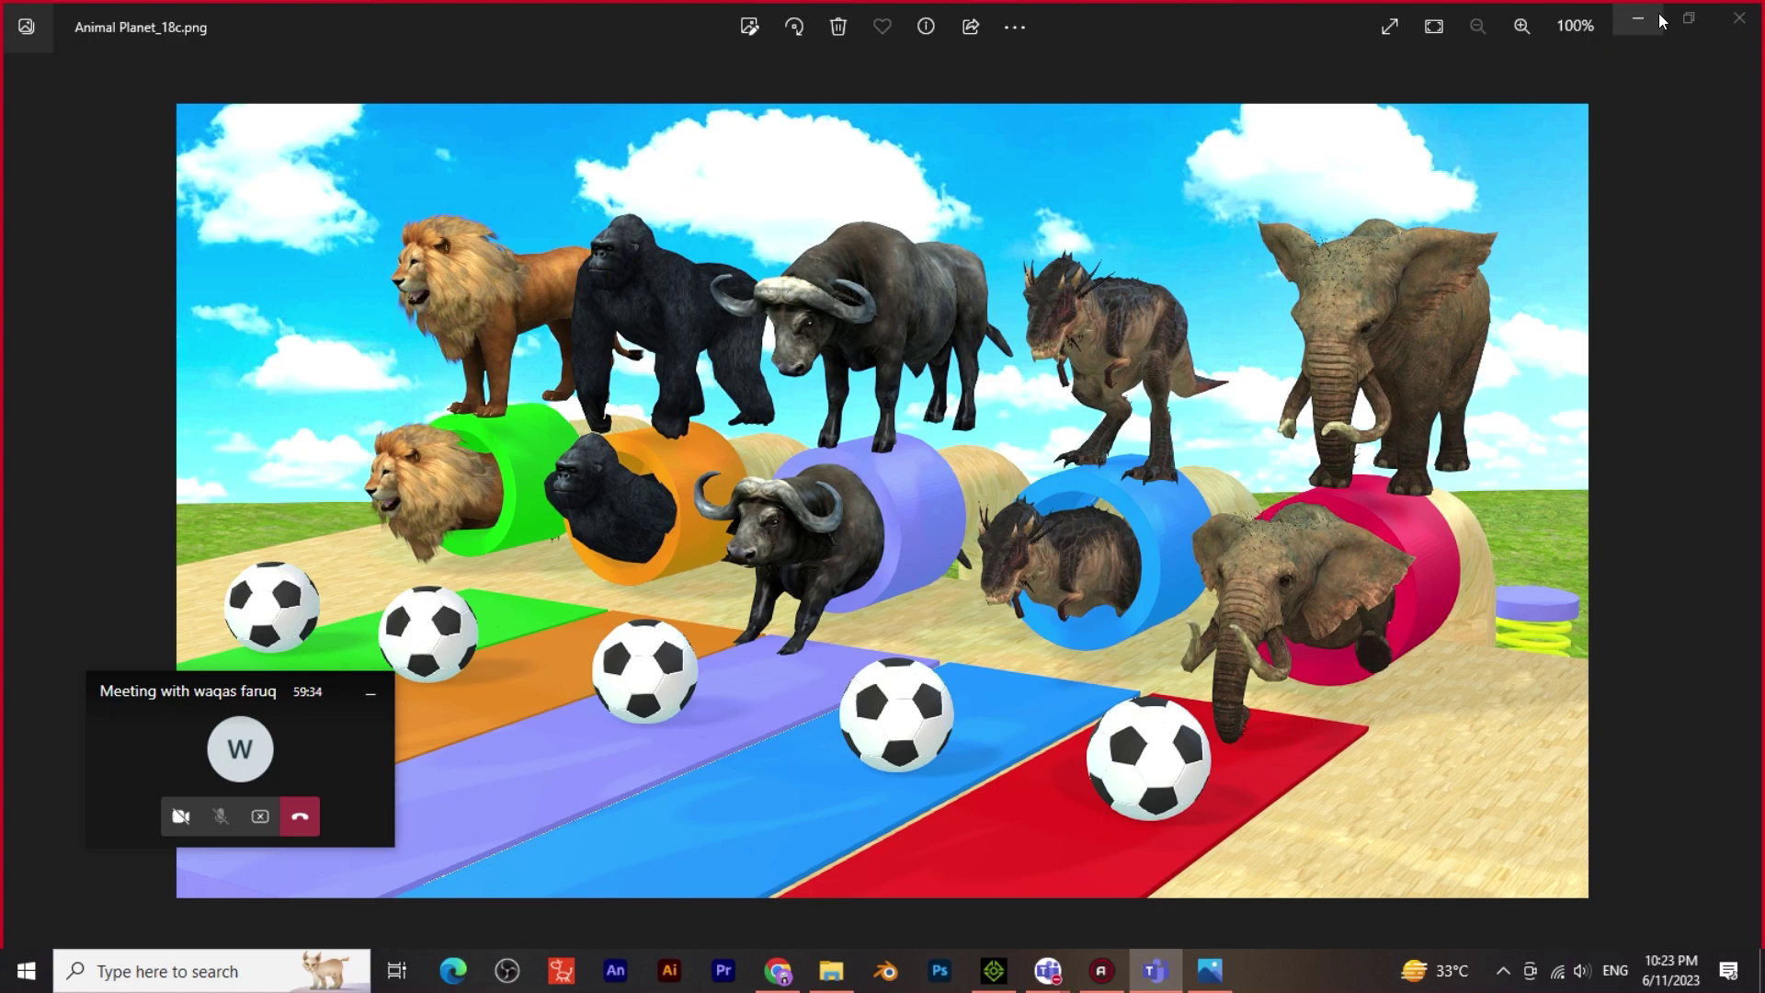
pyautogui.click(1738, 18)
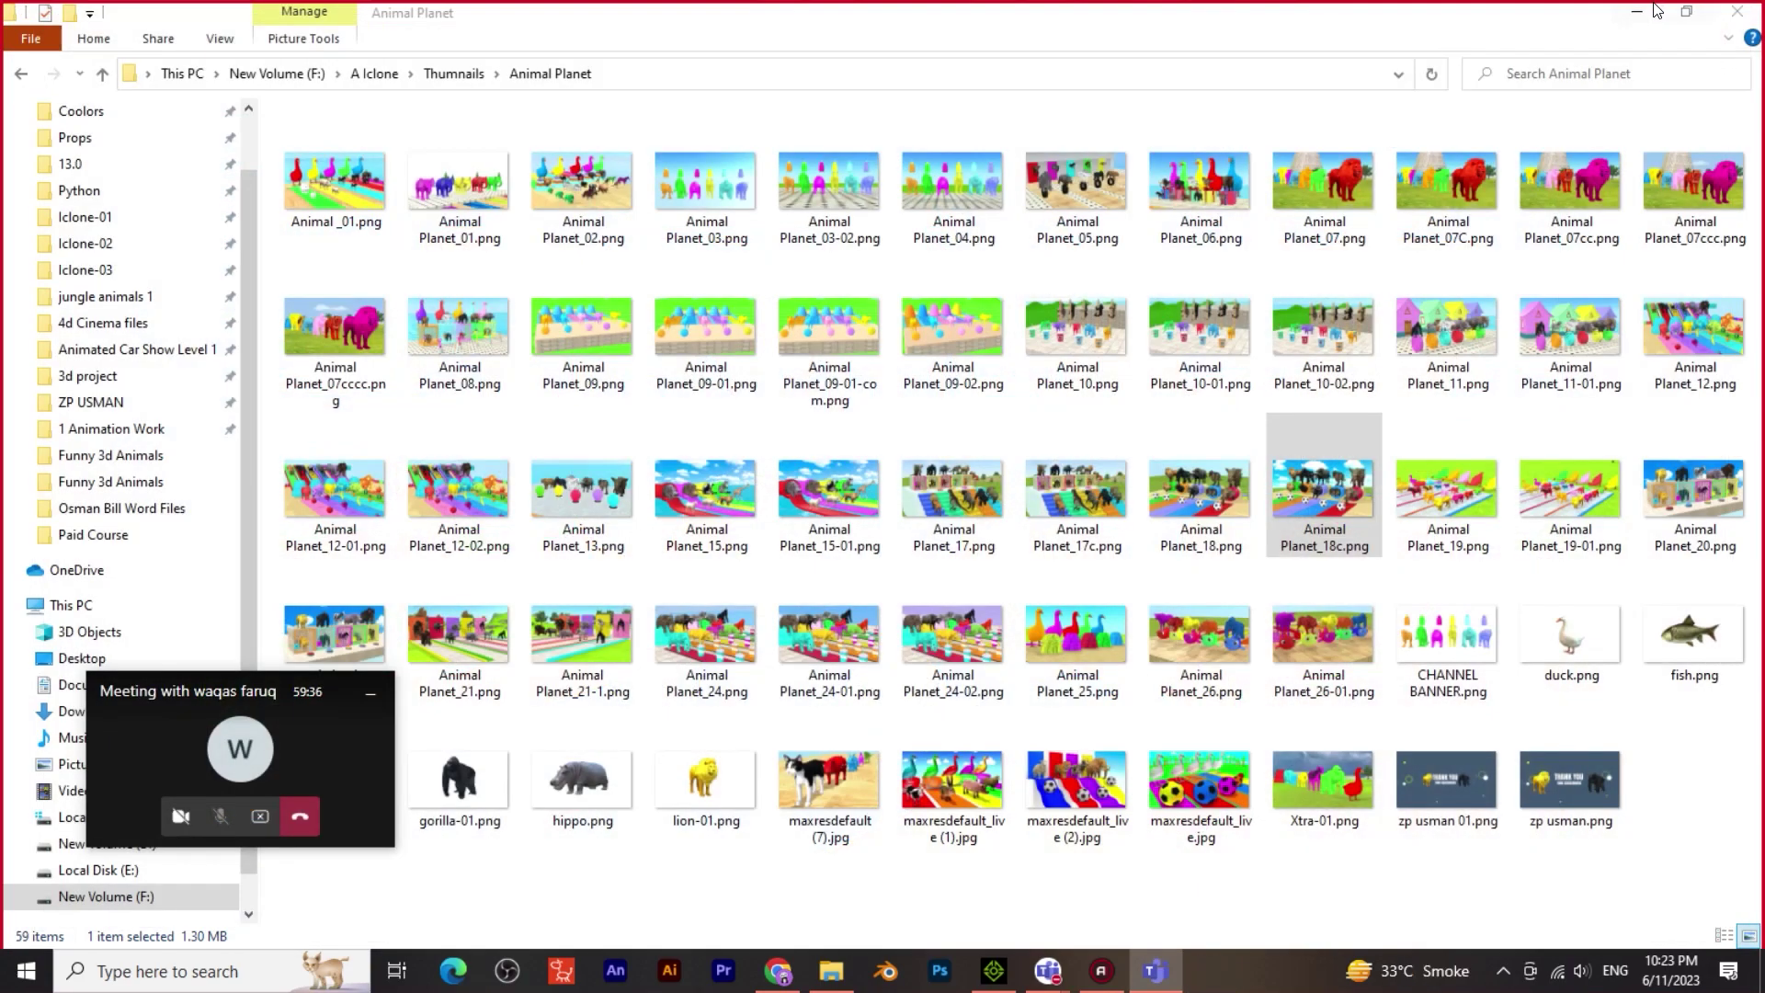
pyautogui.click(1642, 16)
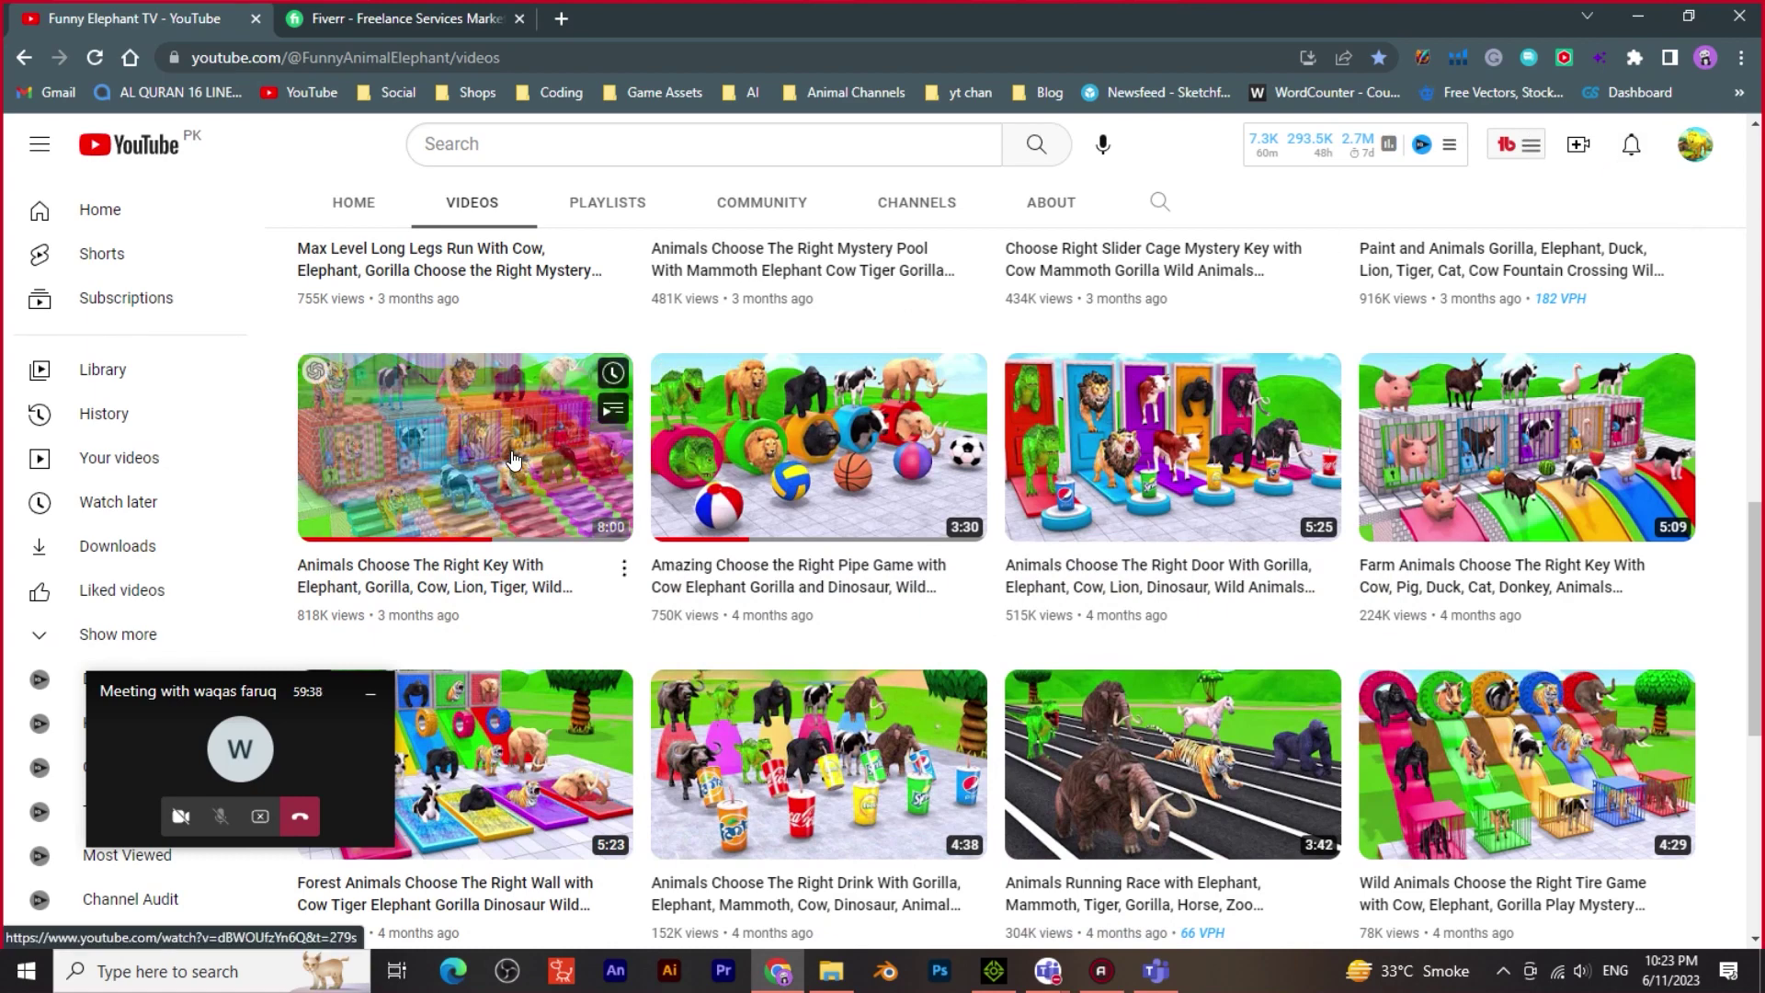
# Examine the thumbnails of the latest videos on the Funny Elephant TV channel
pyautogui.scroll(-3, 825, 361)
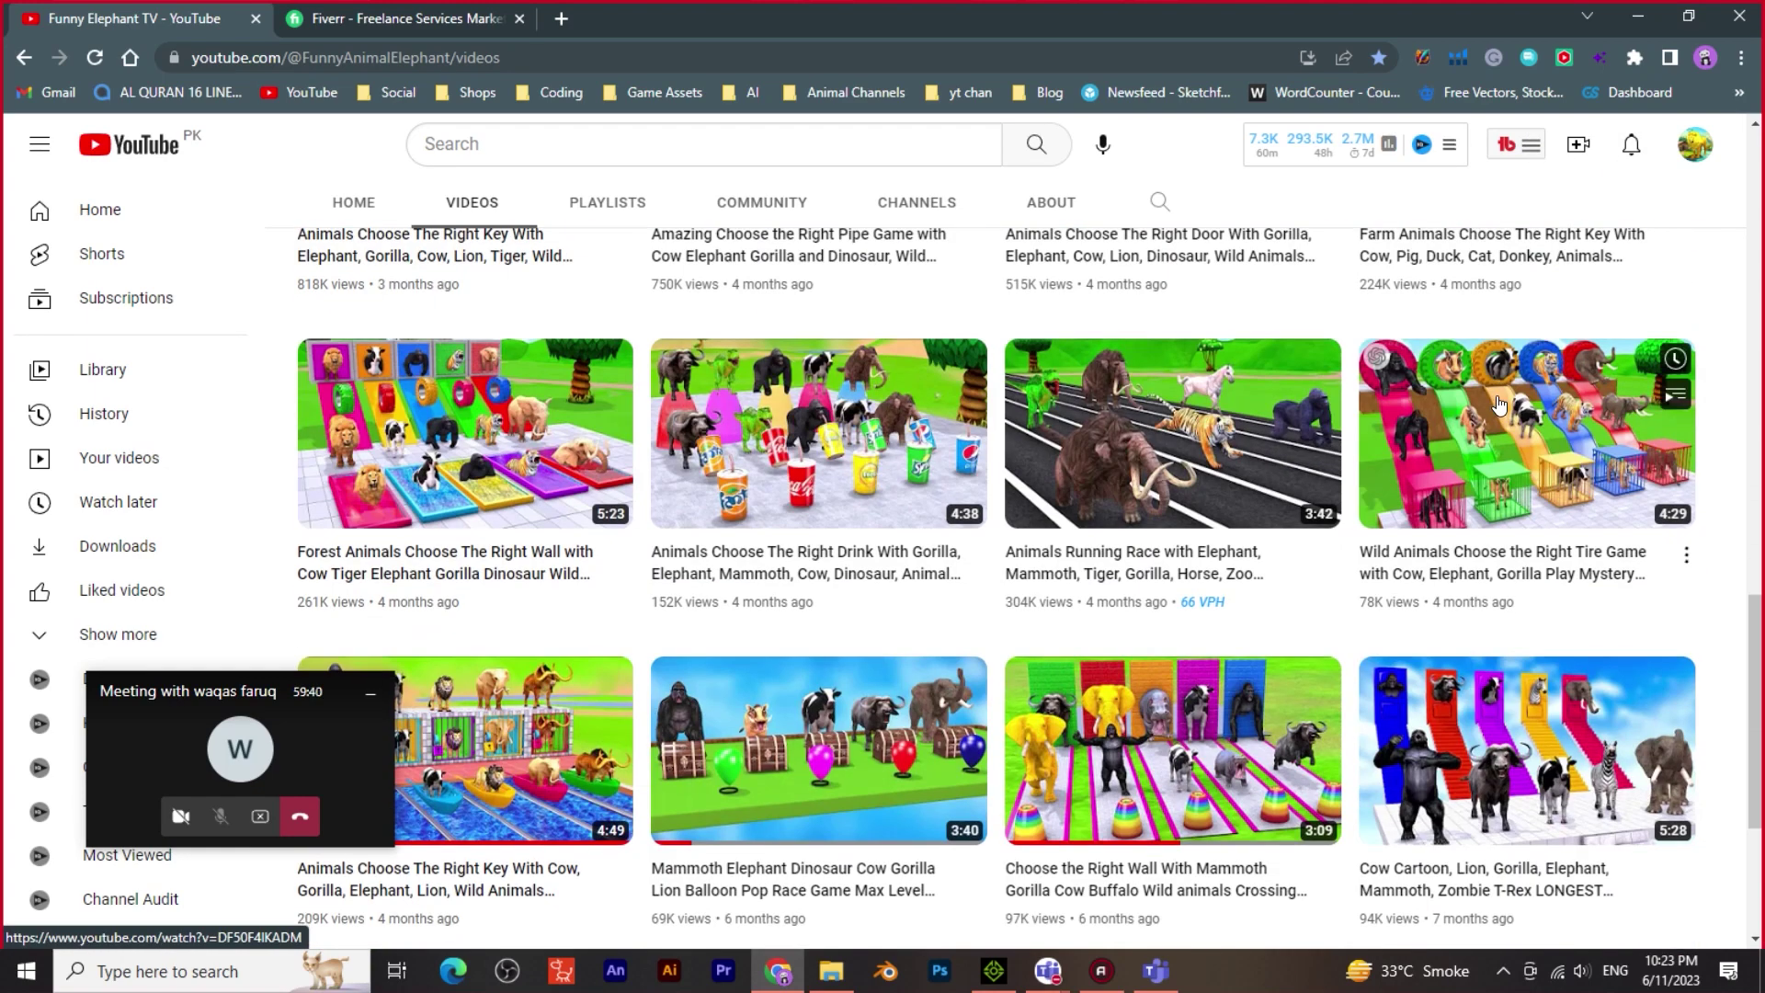
pyautogui.scroll(-2, 878, 515)
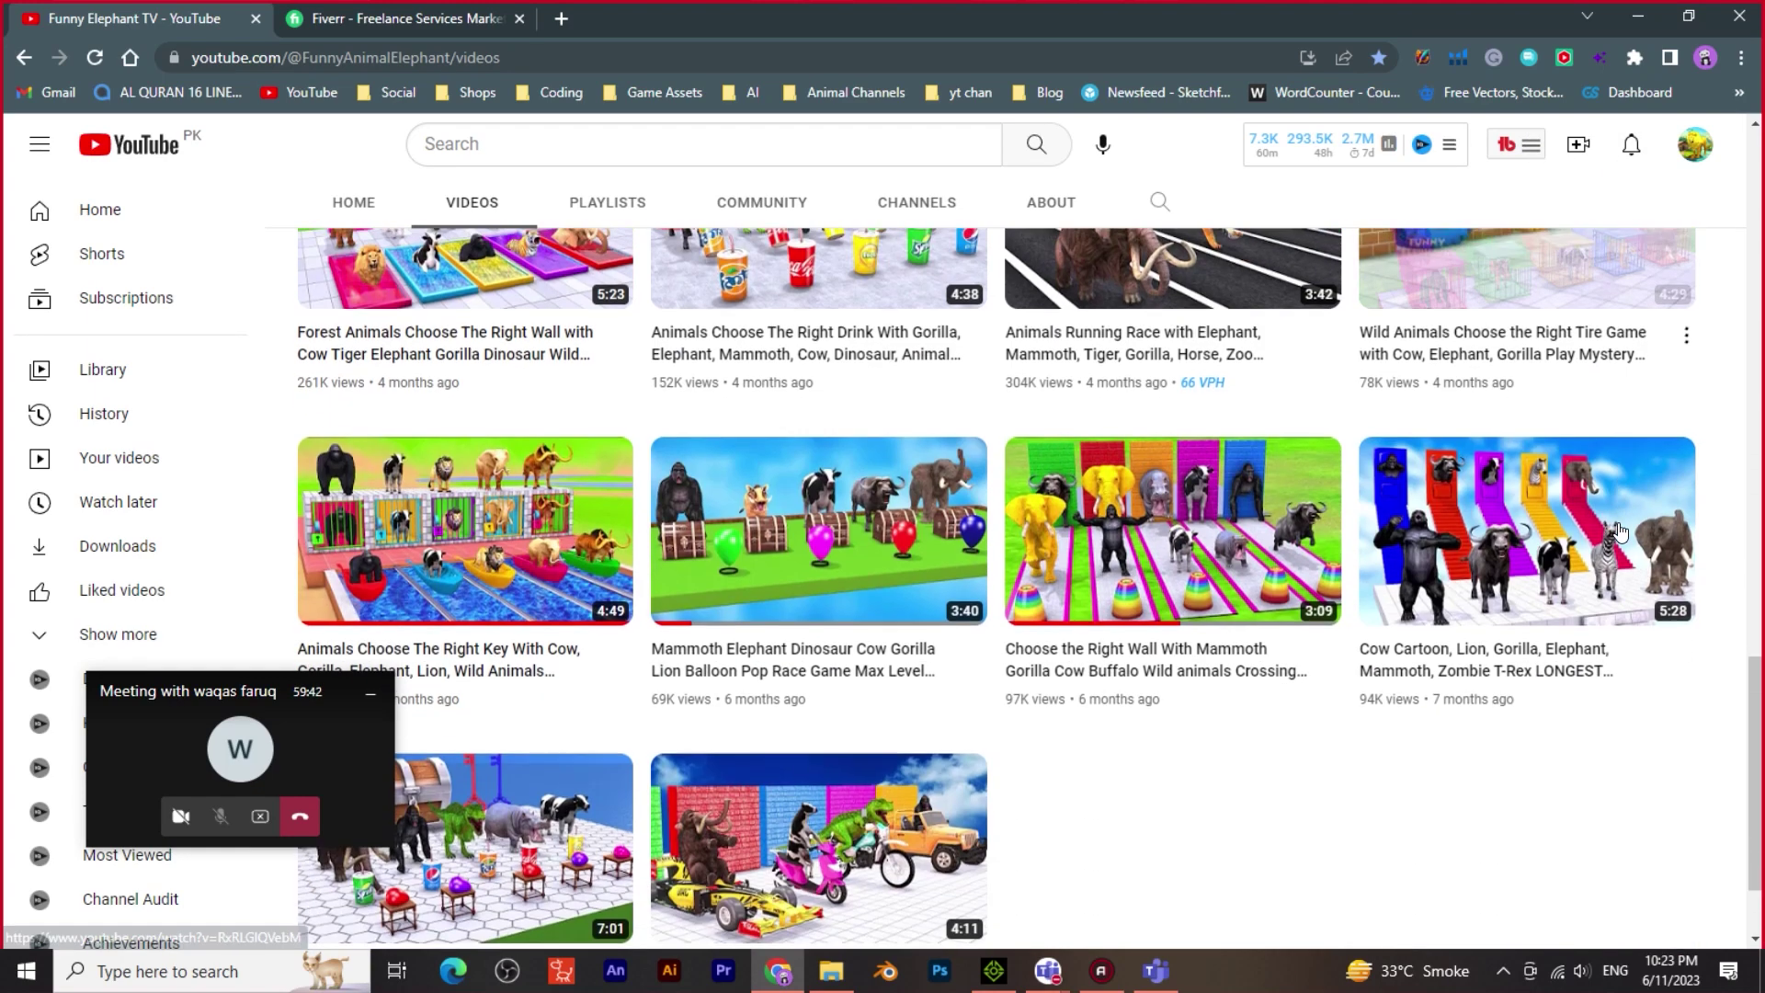
pyautogui.scroll(10, 993, 462)
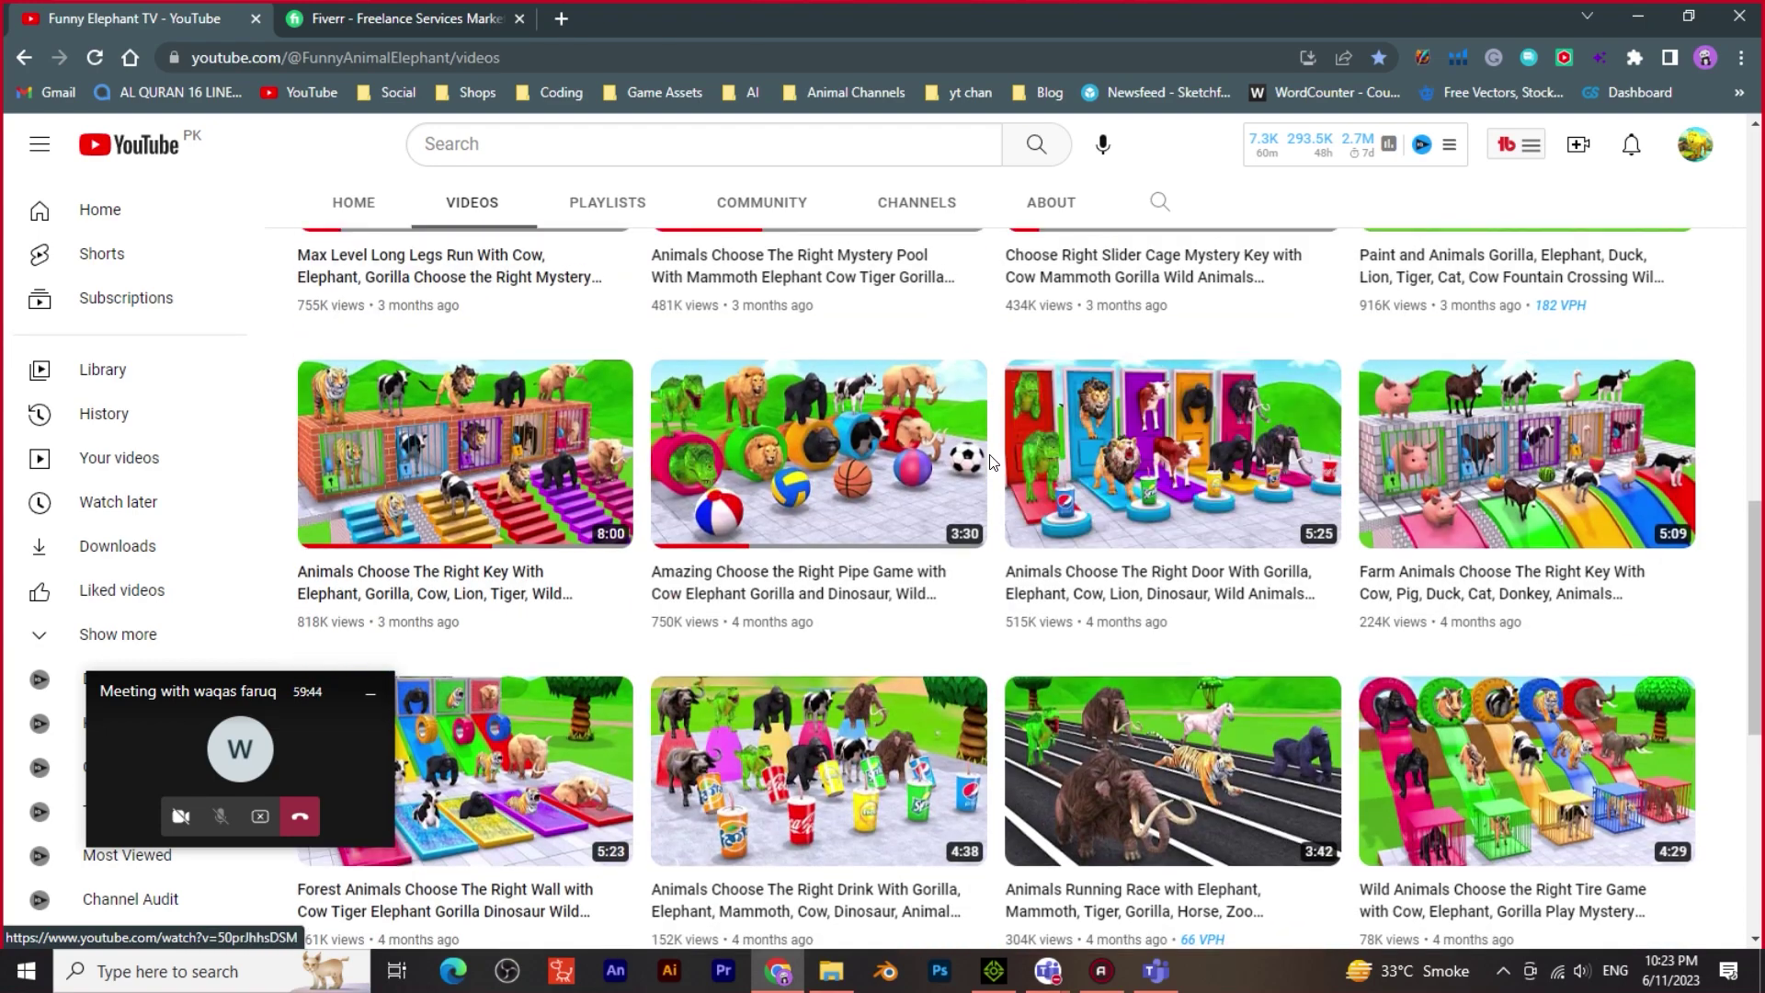
pyautogui.scroll(6, 993, 462)
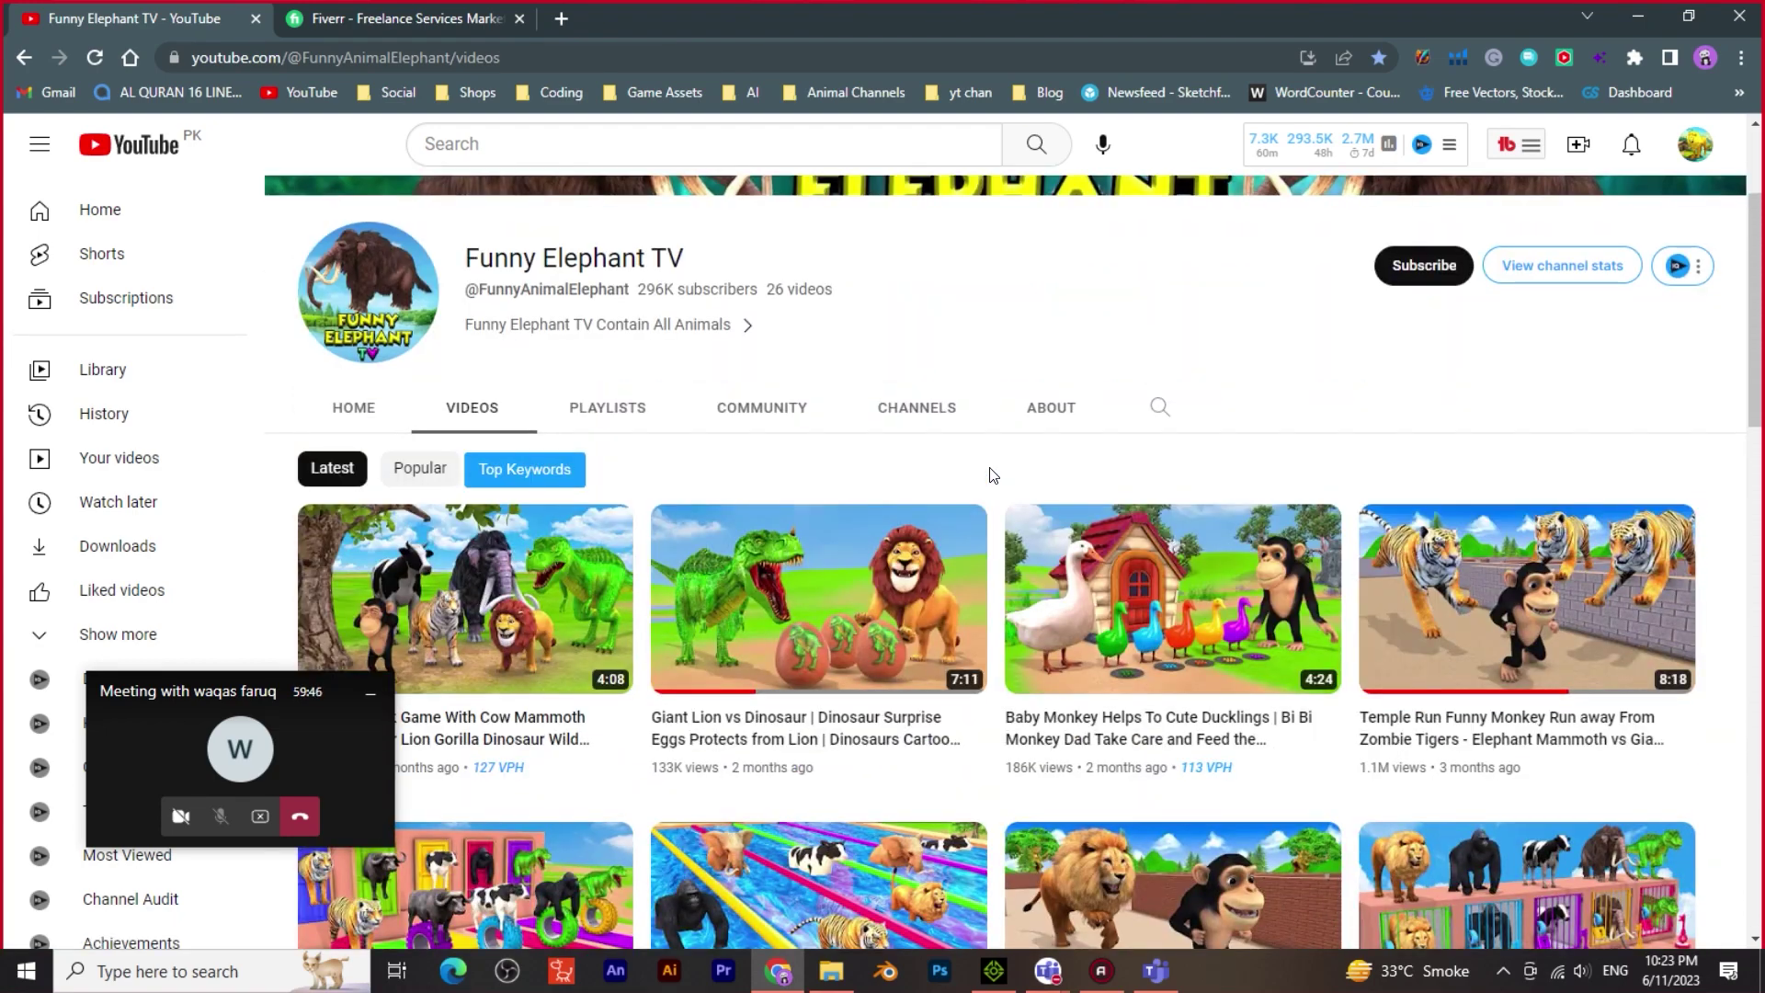
pyautogui.scroll(-2, 991, 475)
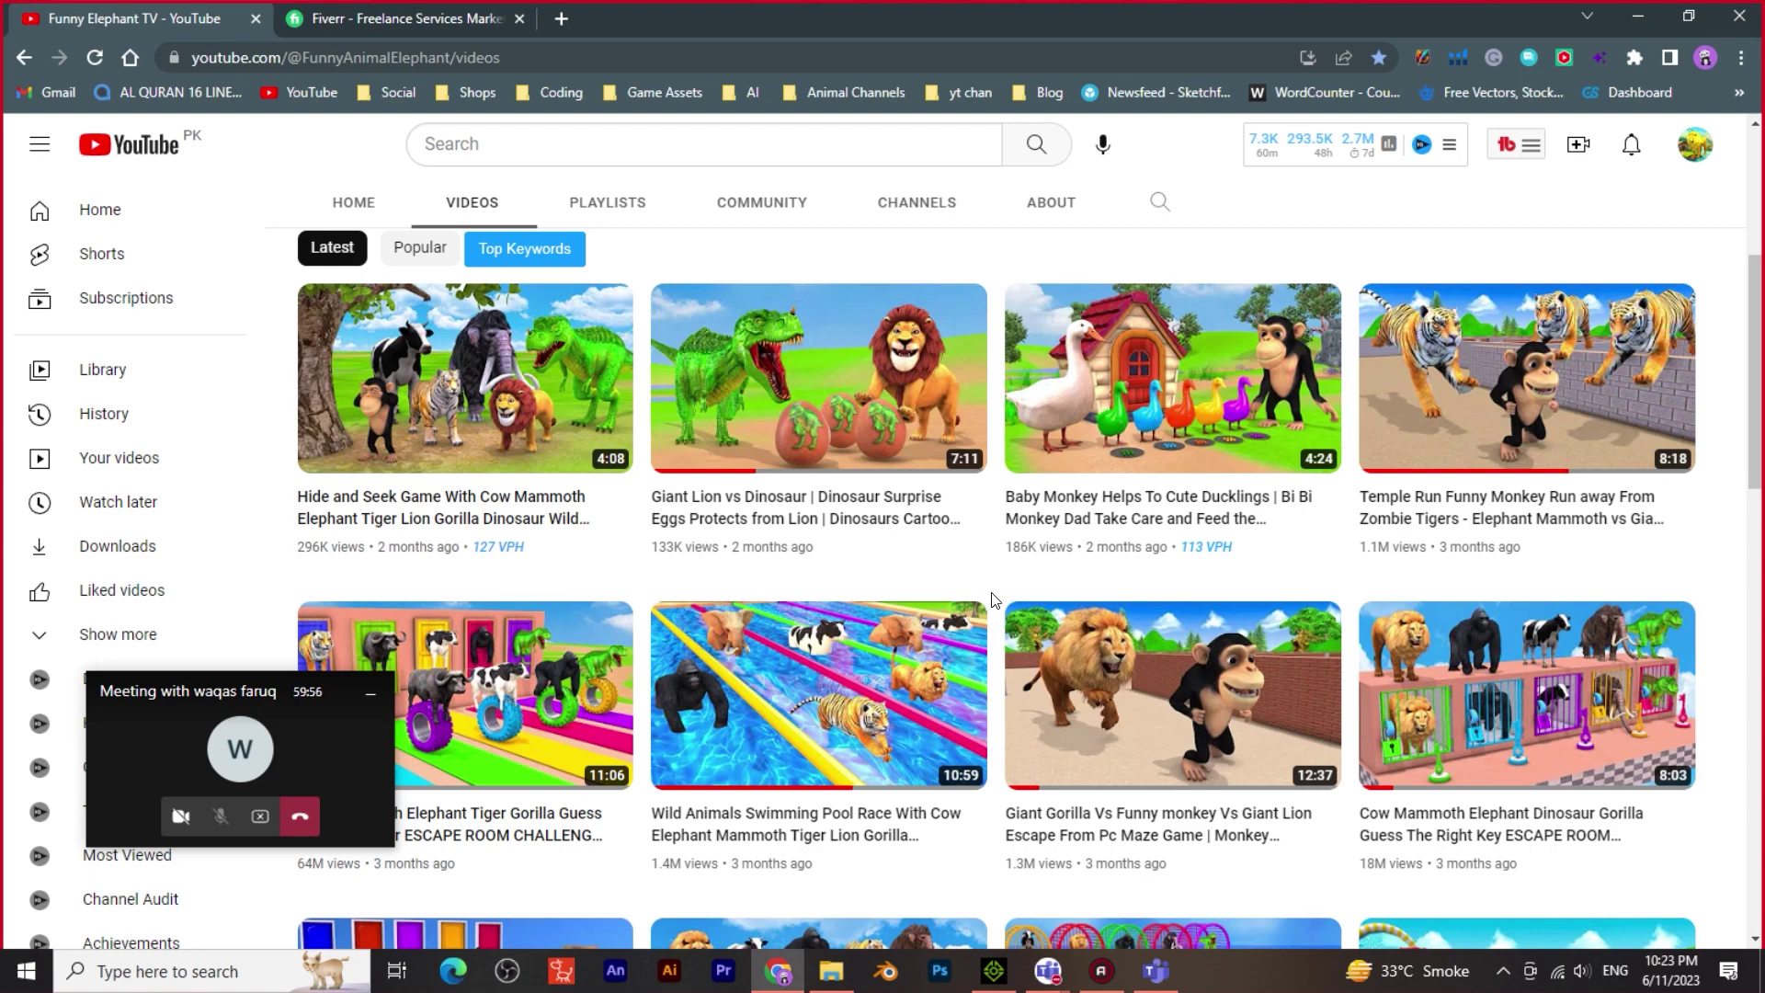
pyautogui.scroll(-2, 991, 599)
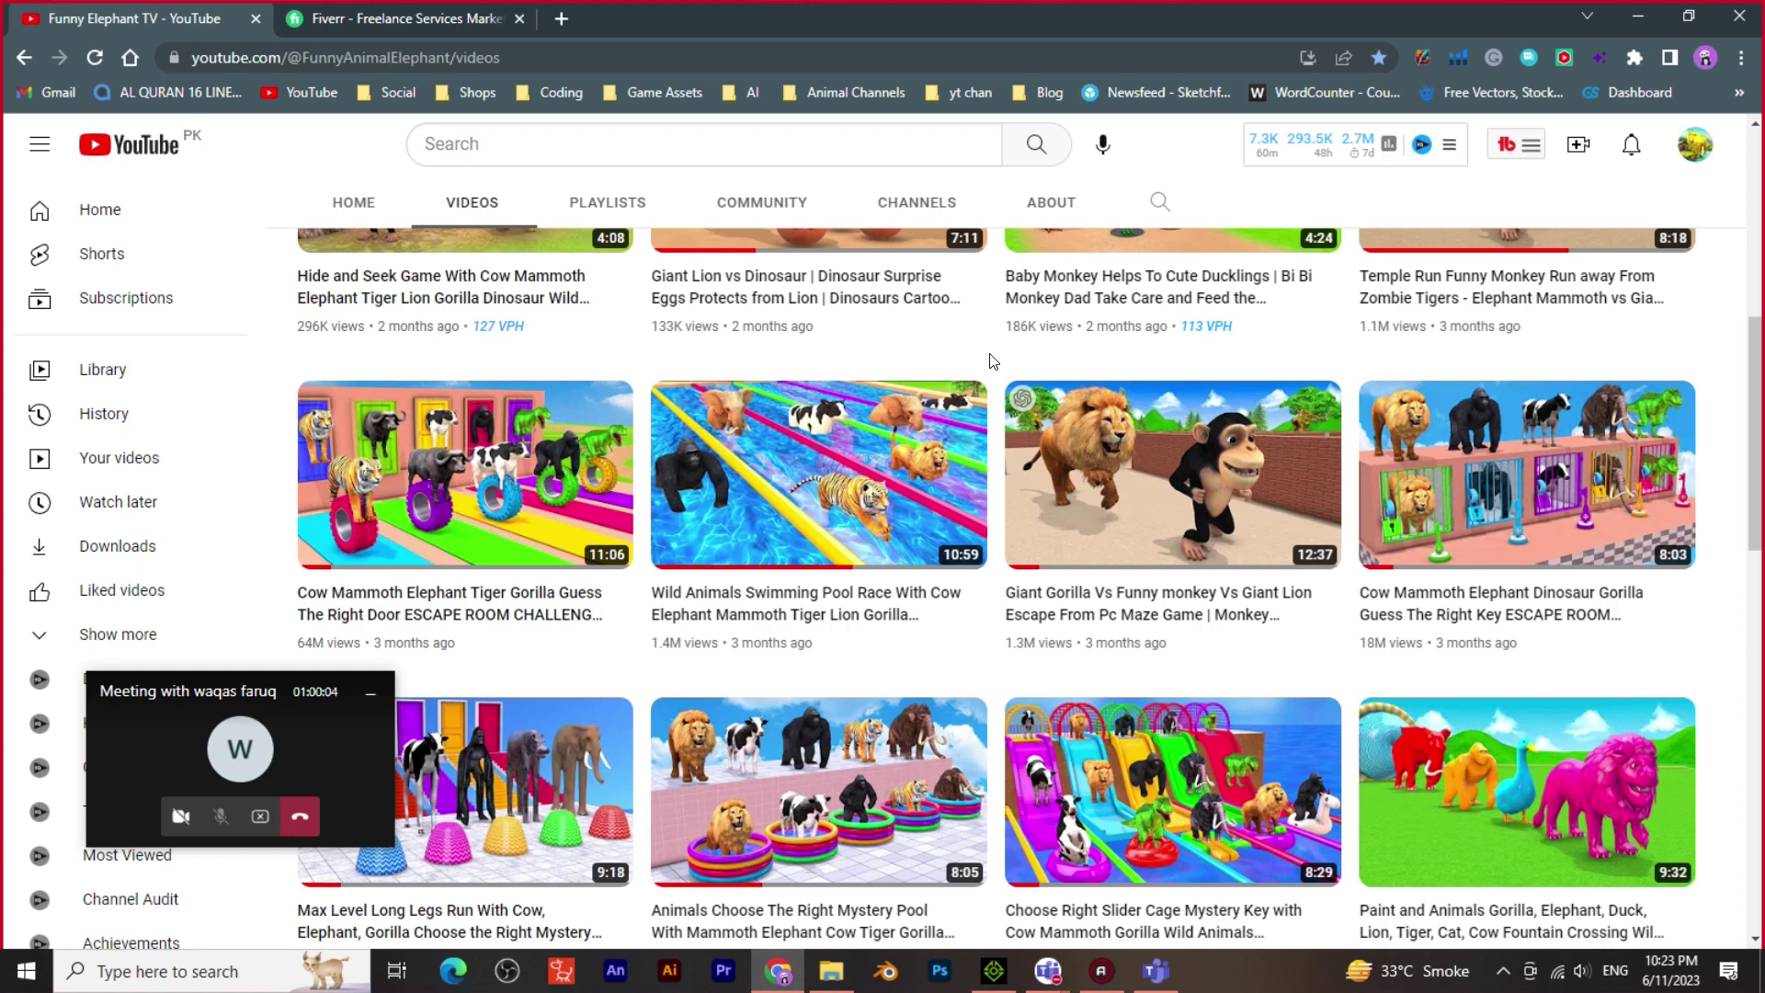
pyautogui.scroll(4, 990, 360)
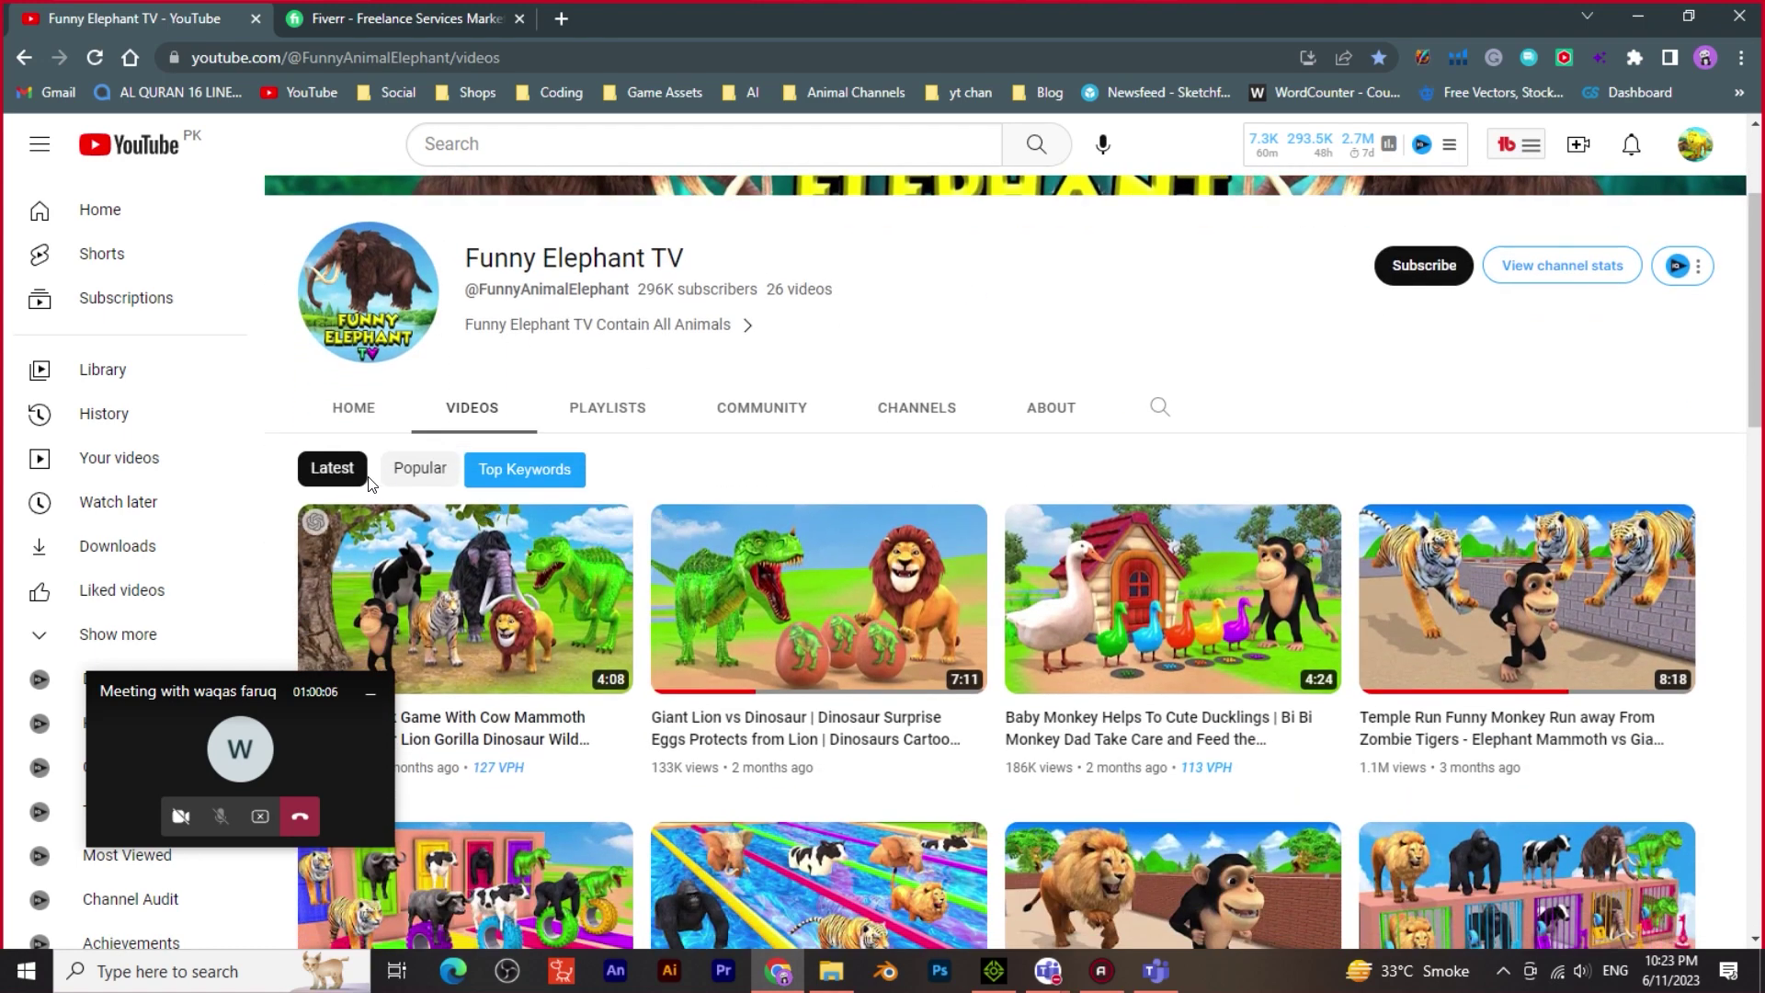
# Sort the channel's videos by Popular and move the meeting window clear of the video list
pyautogui.click(421, 468)
pyautogui.moveTo(285, 692); pyautogui.dragTo(187, 685)
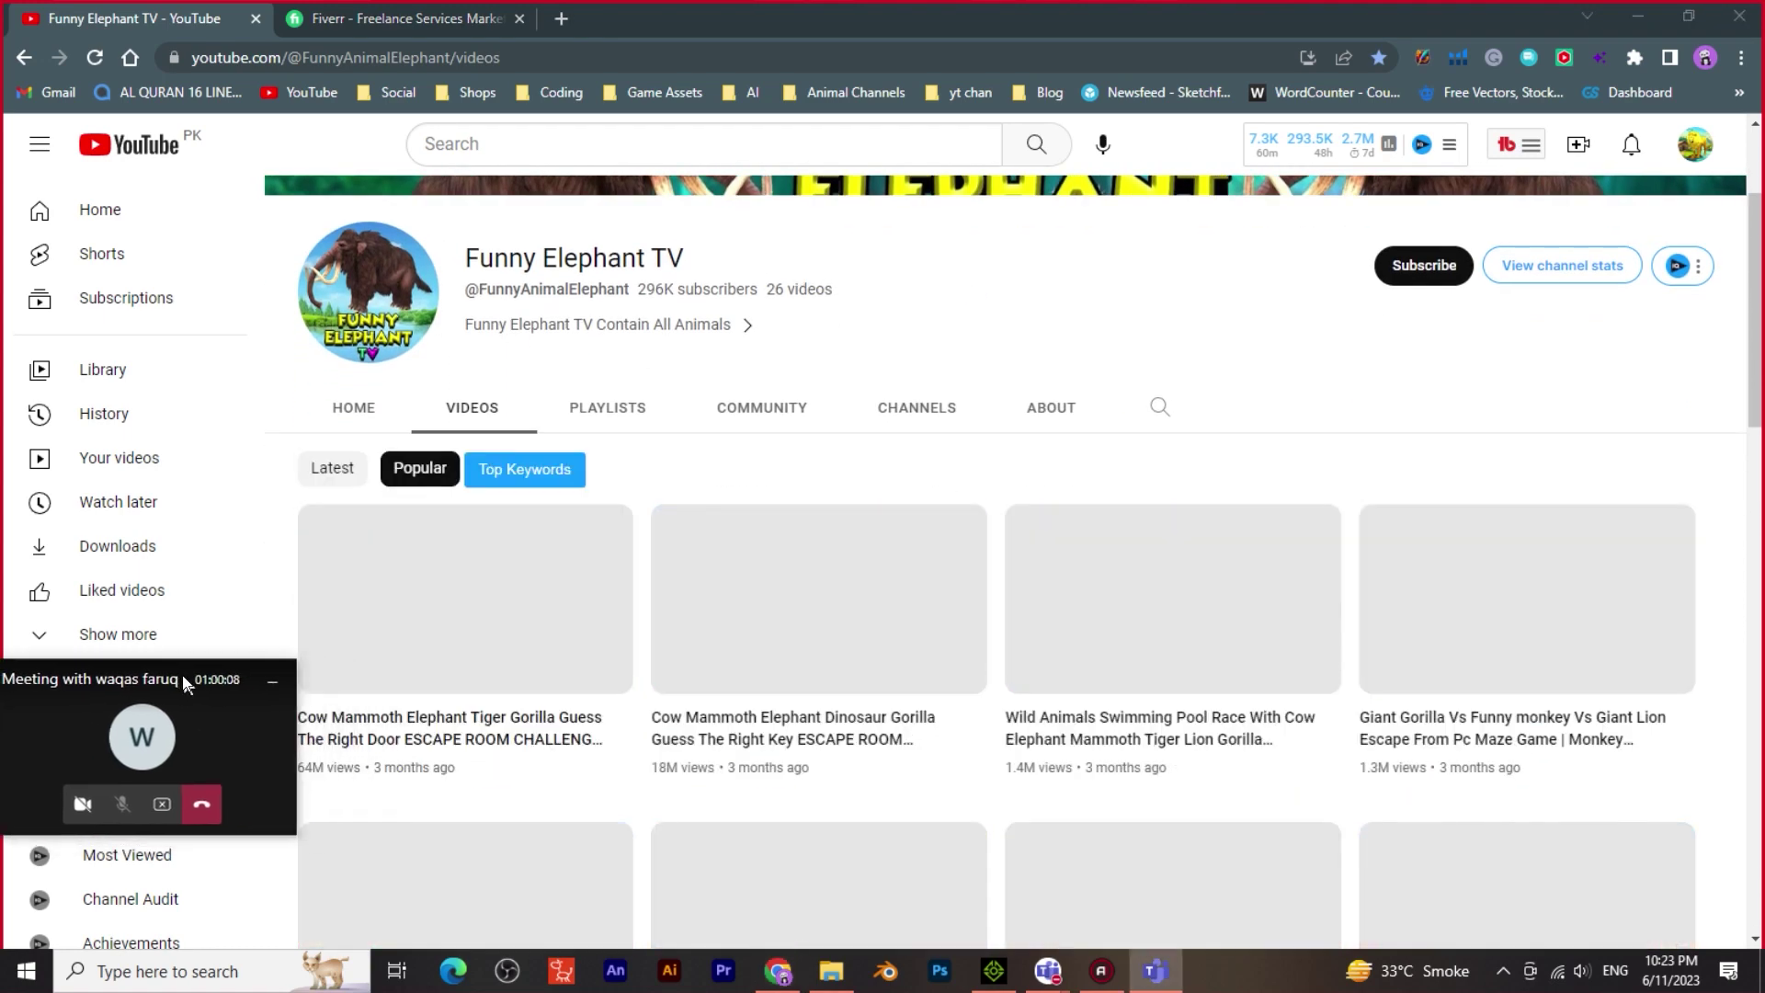
pyautogui.scroll(-5, 1071, 531)
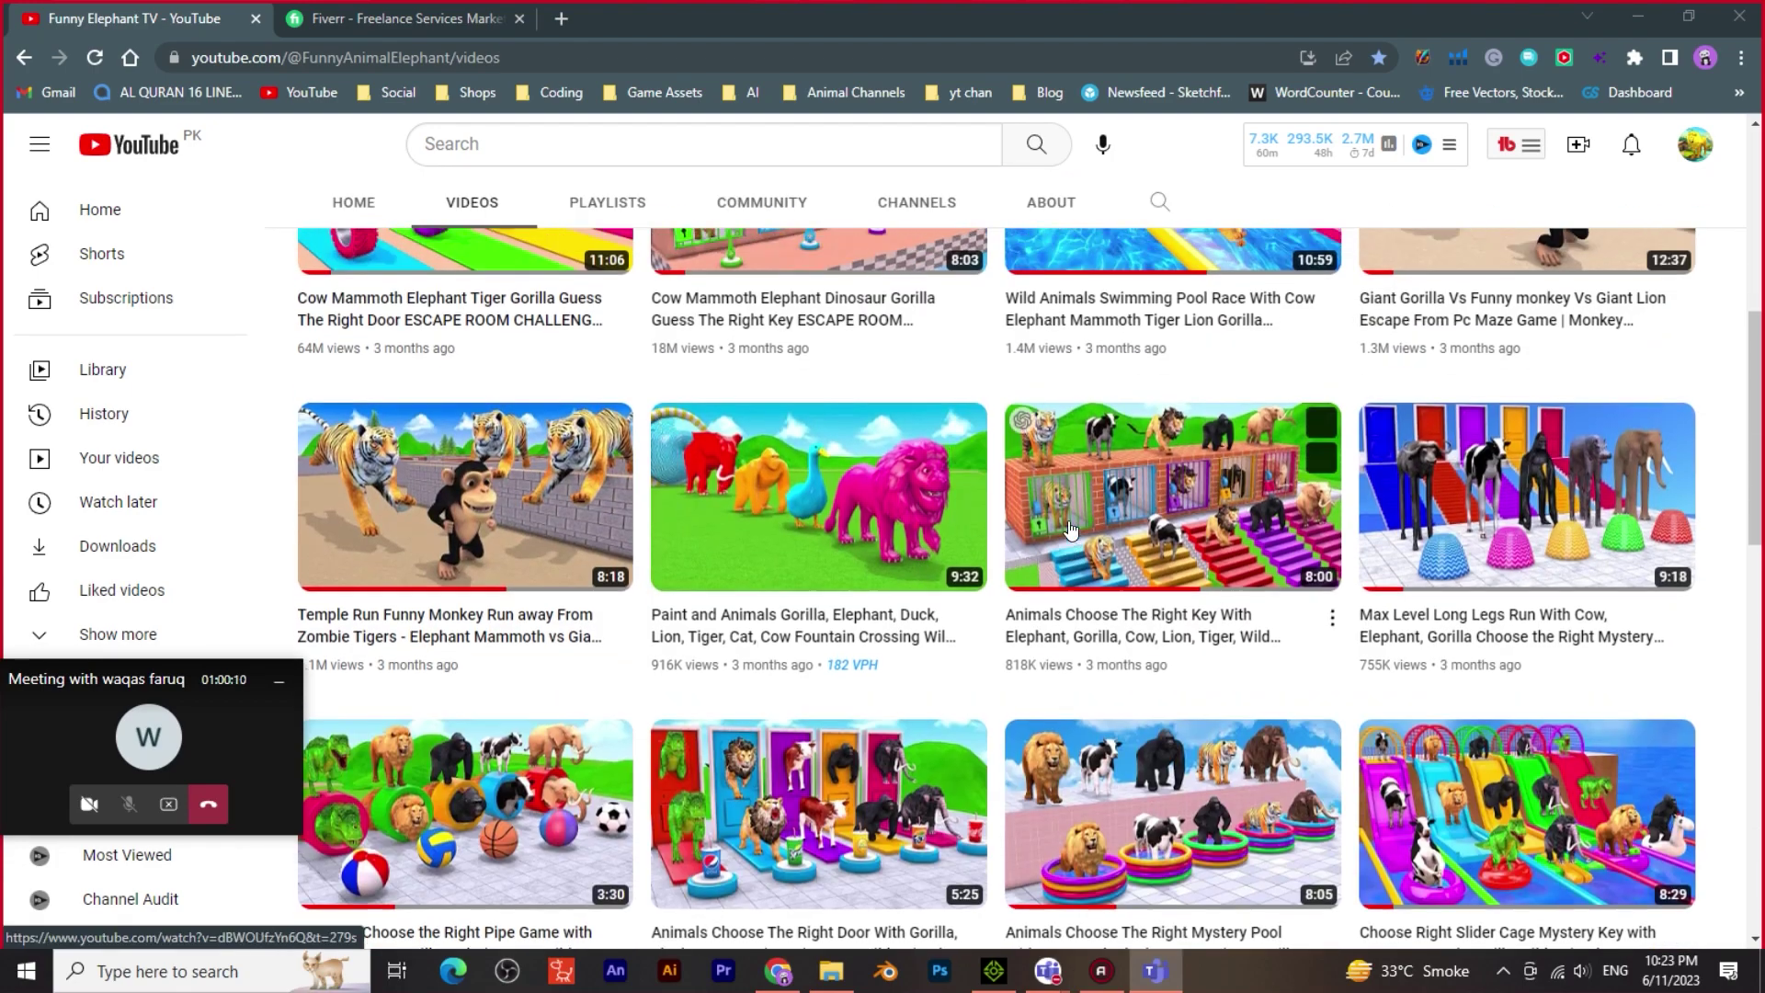
pyautogui.scroll(5, 1071, 530)
pyautogui.scroll(-3, 1071, 531)
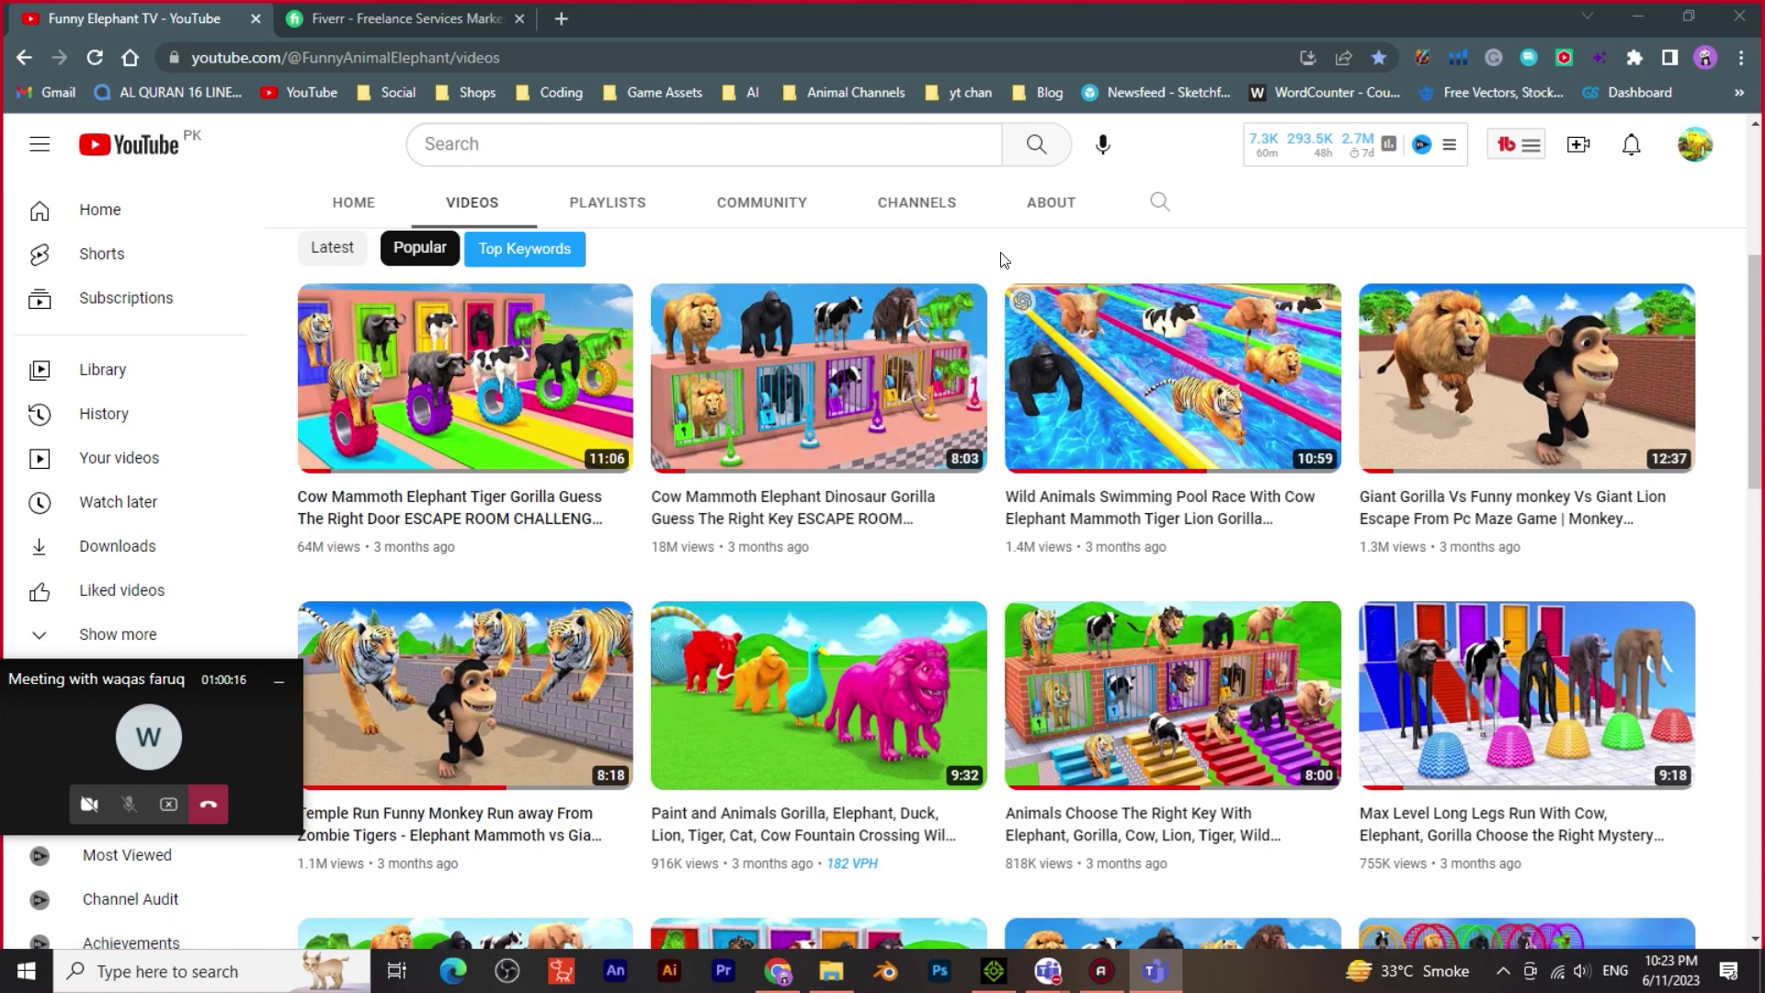
# Examine the thumbnails and previews of the channel's most popular animal videos
pyautogui.moveTo(839, 686)
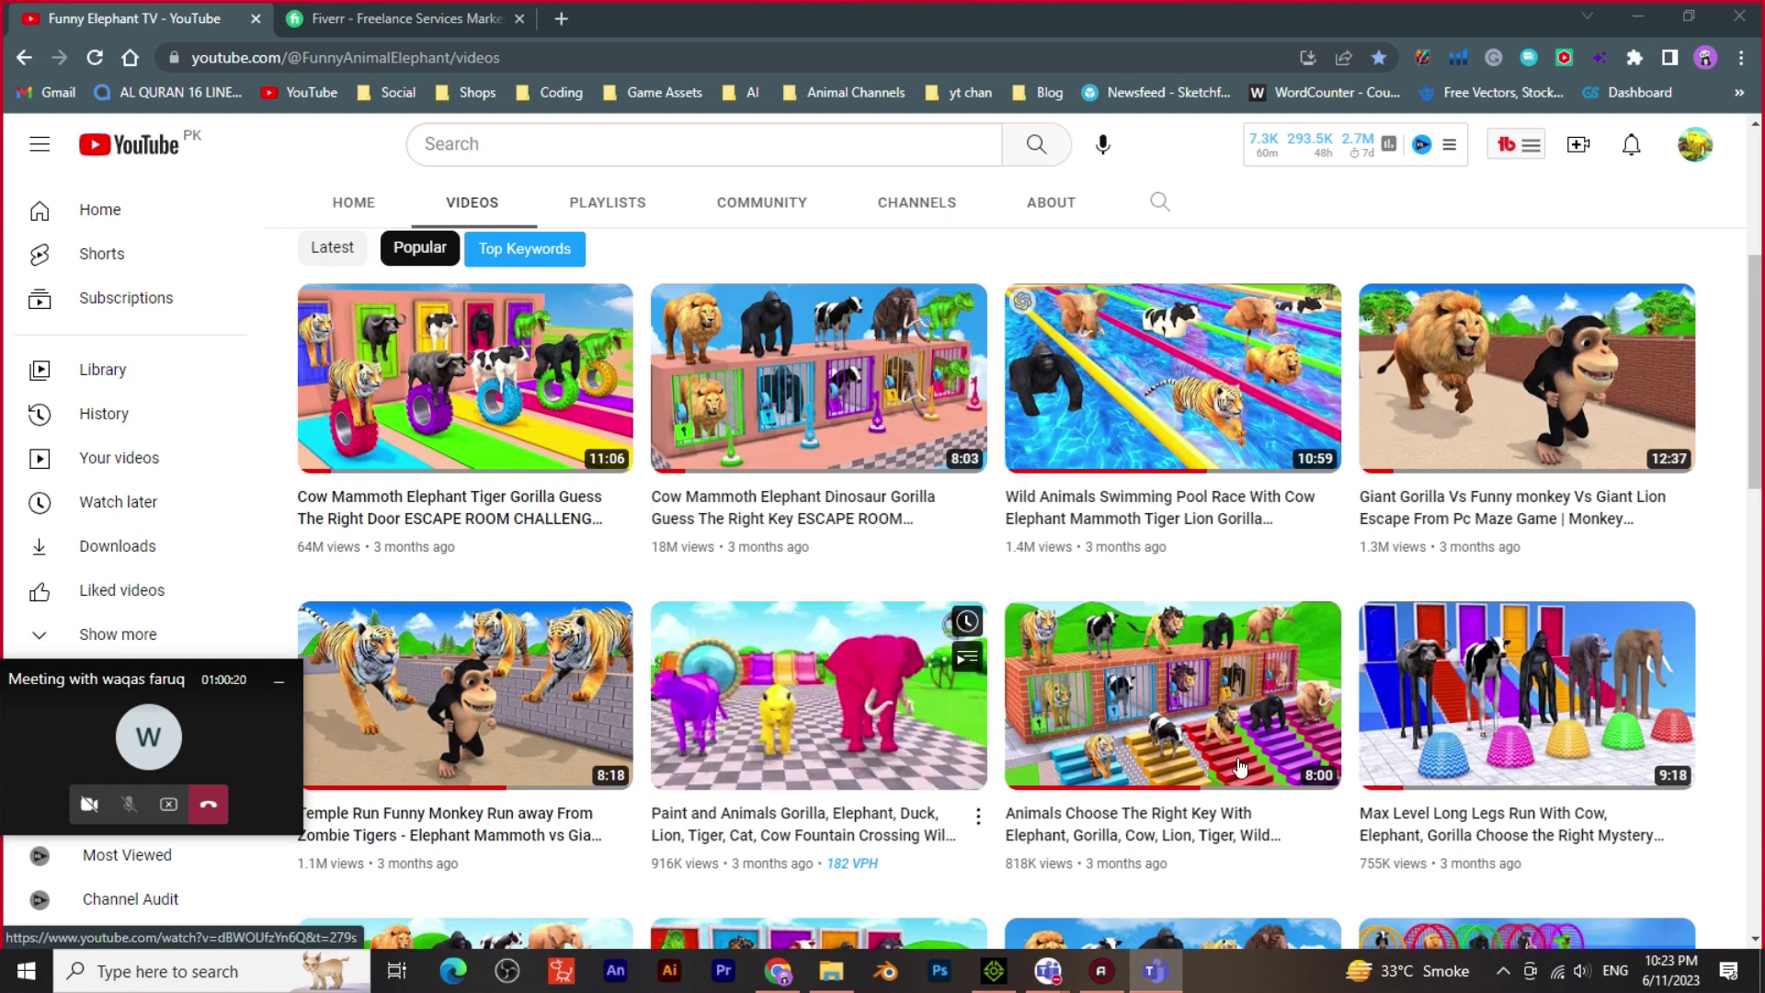
pyautogui.moveTo(1176, 694)
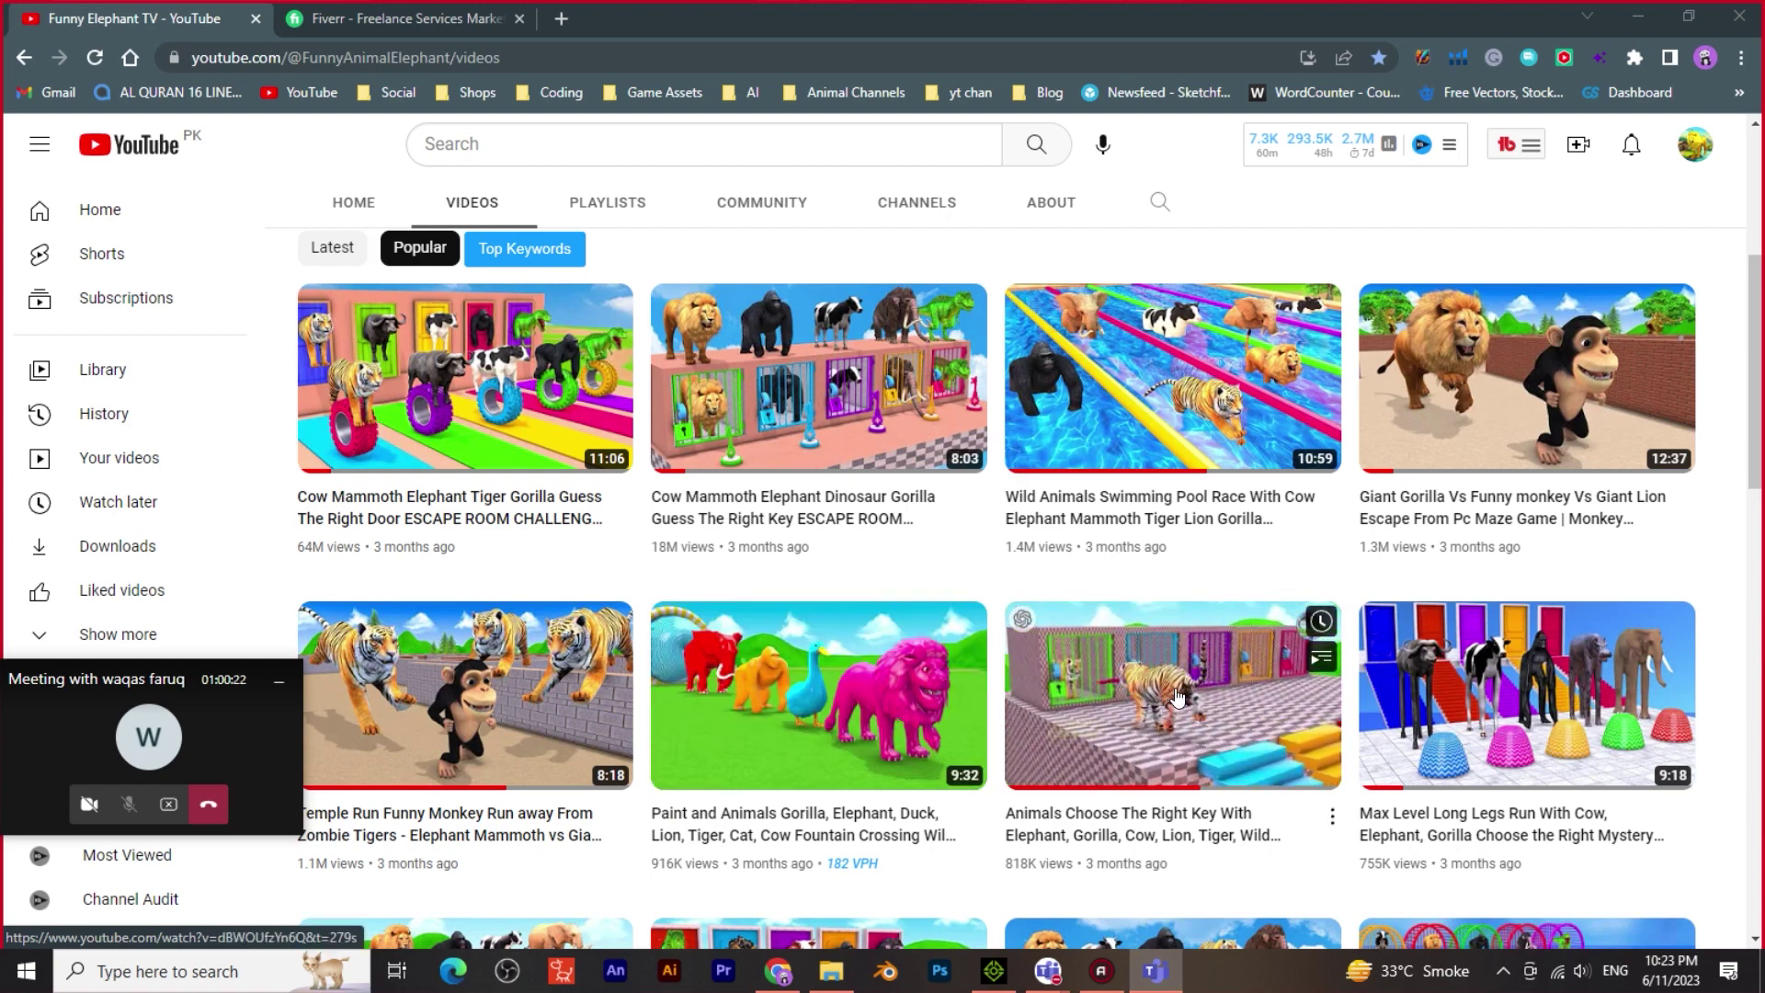
pyautogui.moveTo(1137, 415)
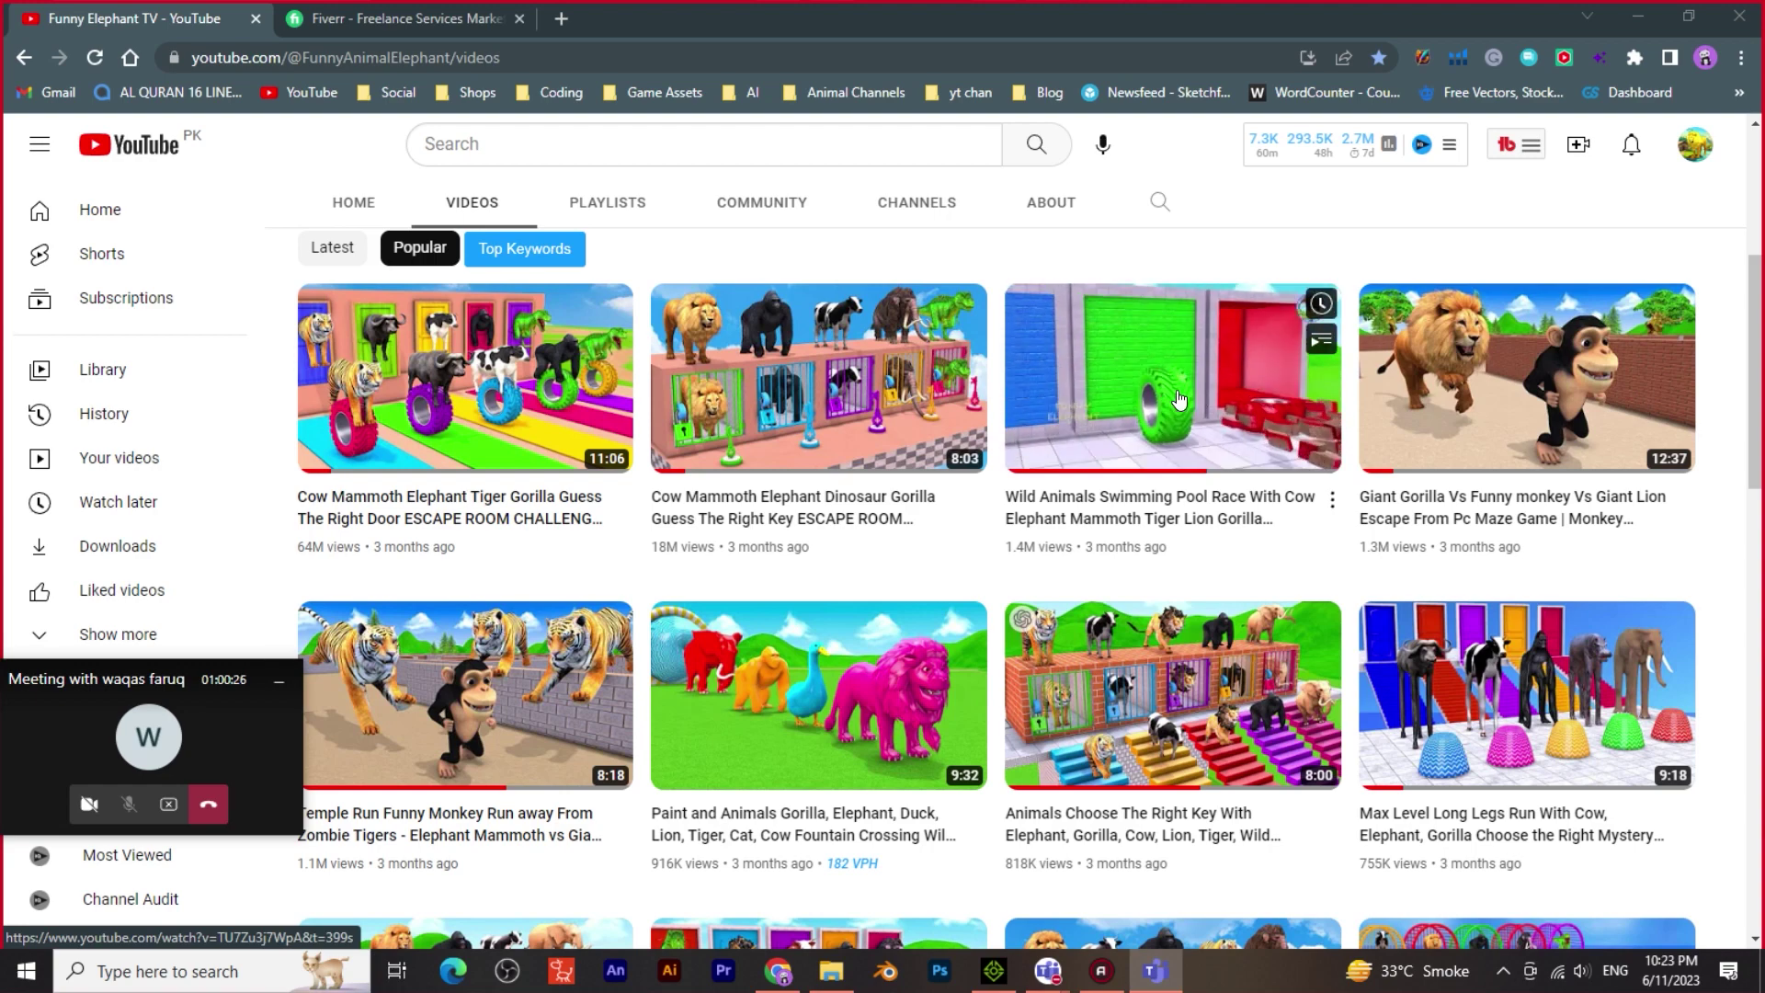
pyautogui.scroll(3, 1057, 377)
pyautogui.scroll(-2, 1007, 358)
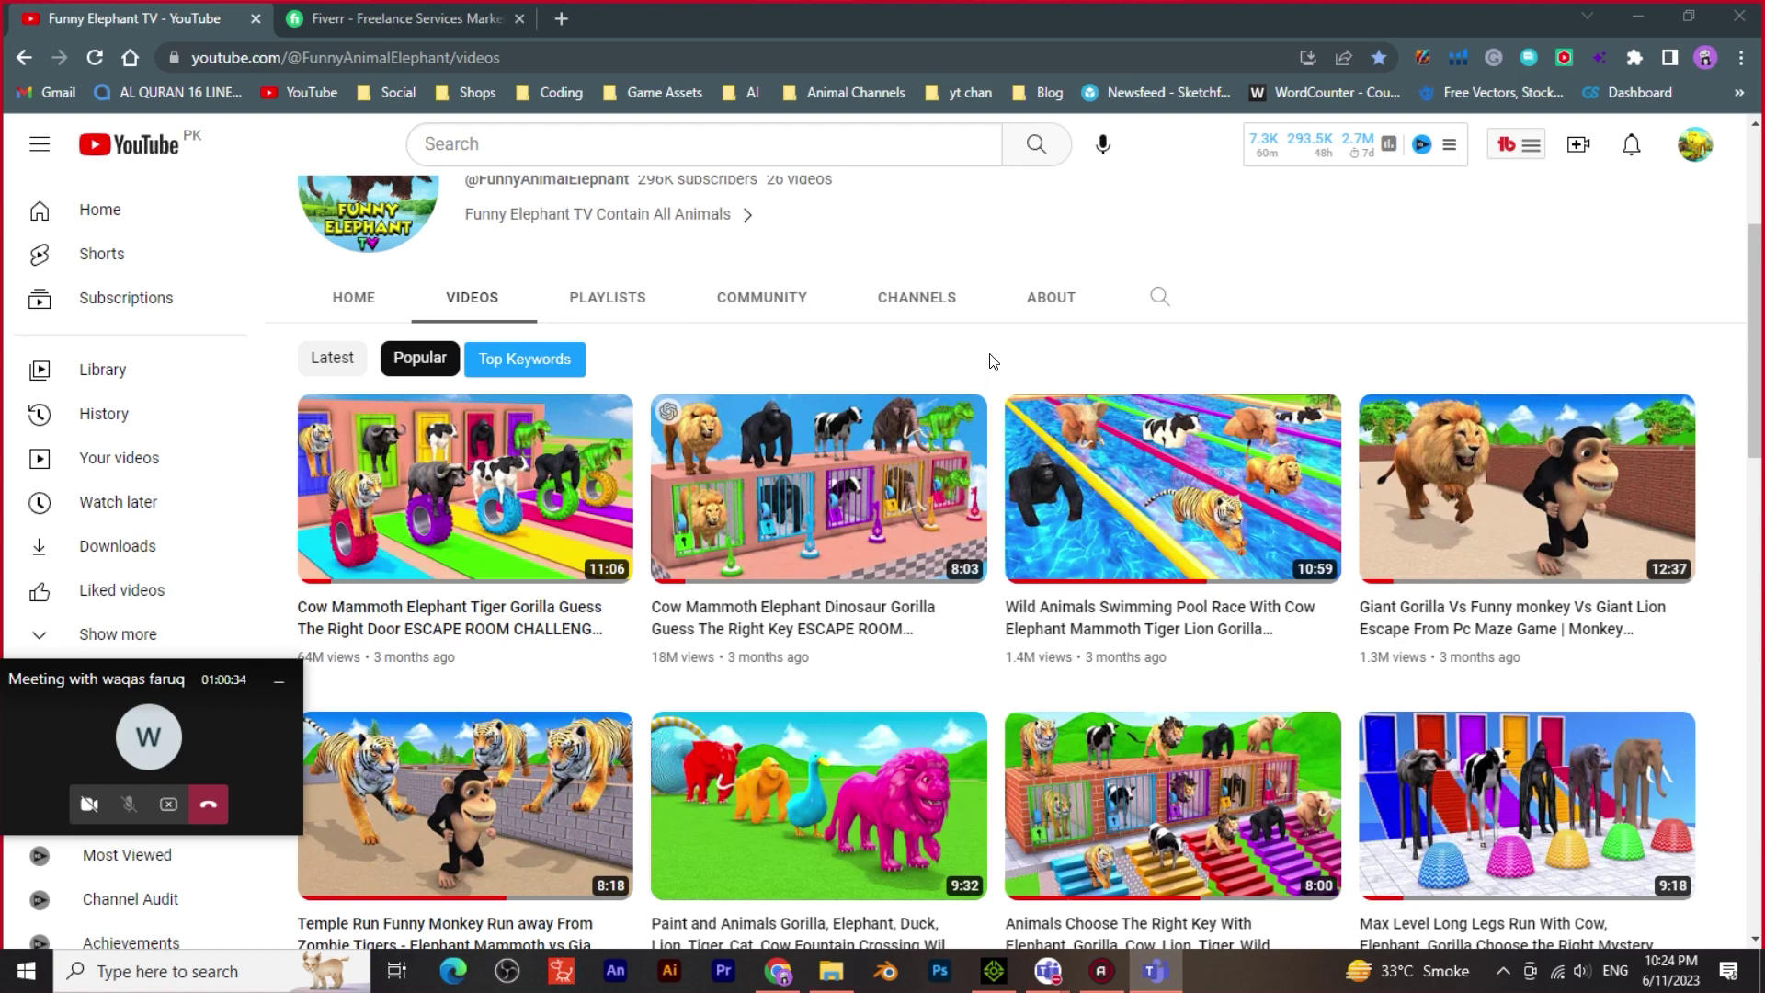
pyautogui.scroll(-1, 993, 359)
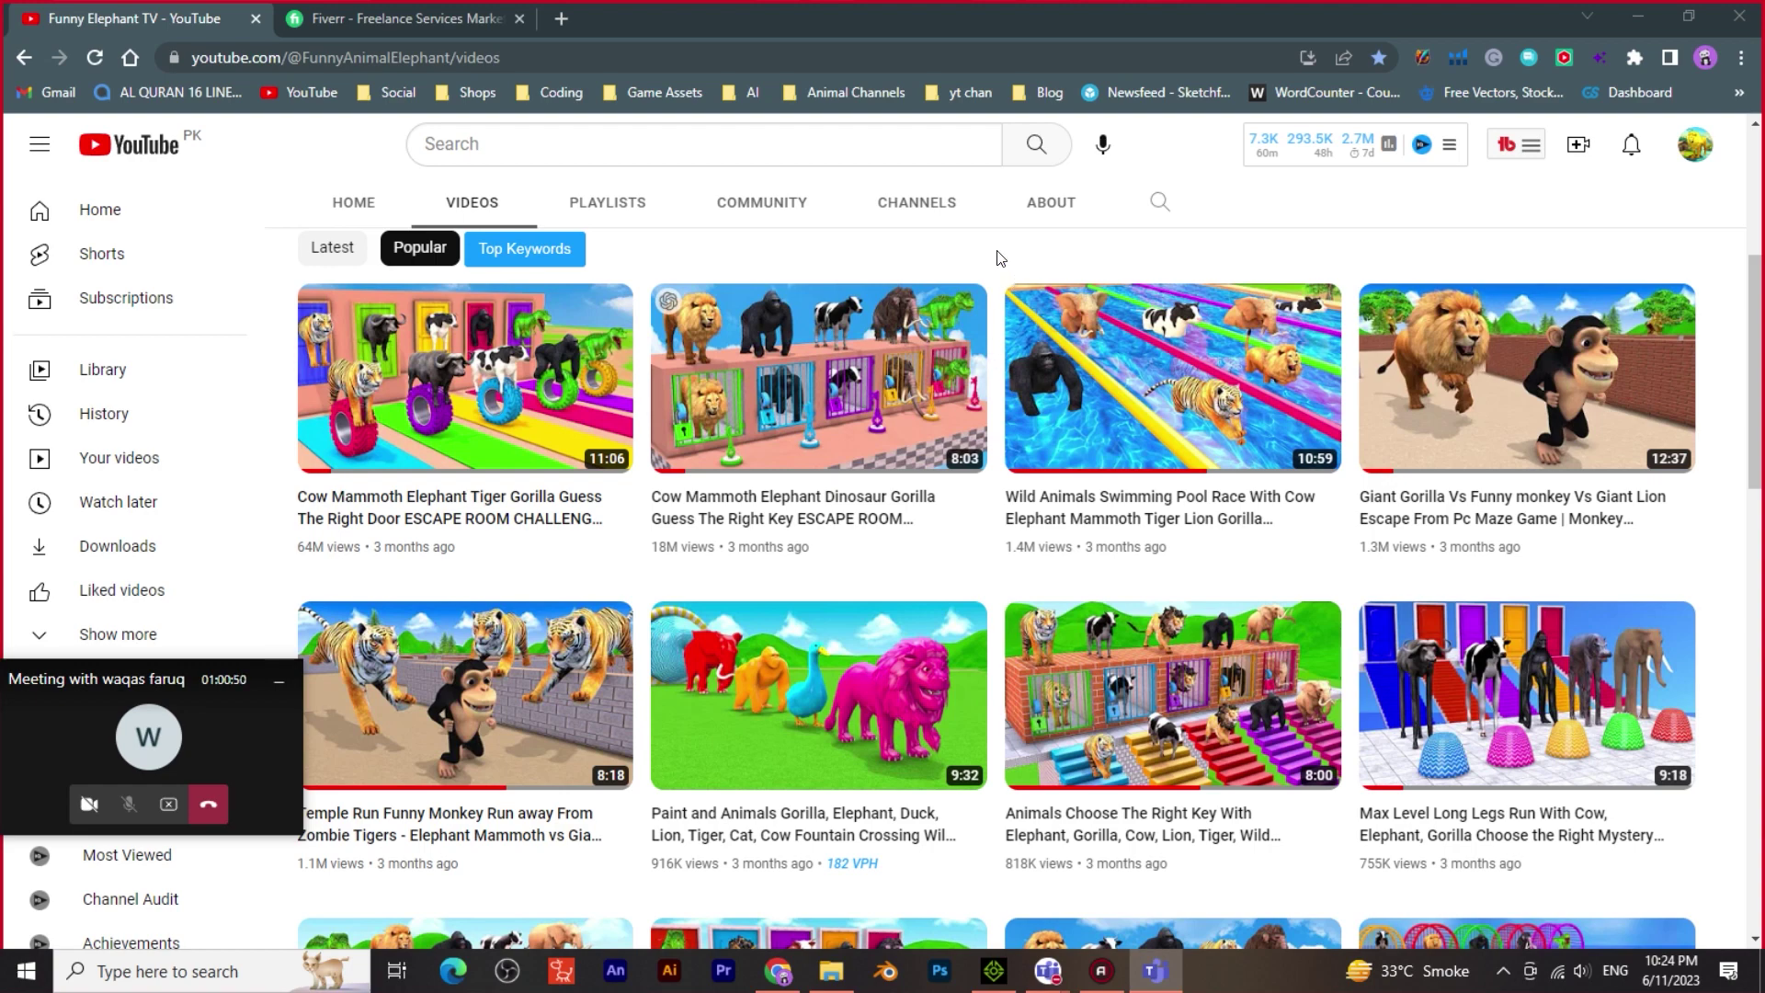
pyautogui.scroll(-1, 986, 257)
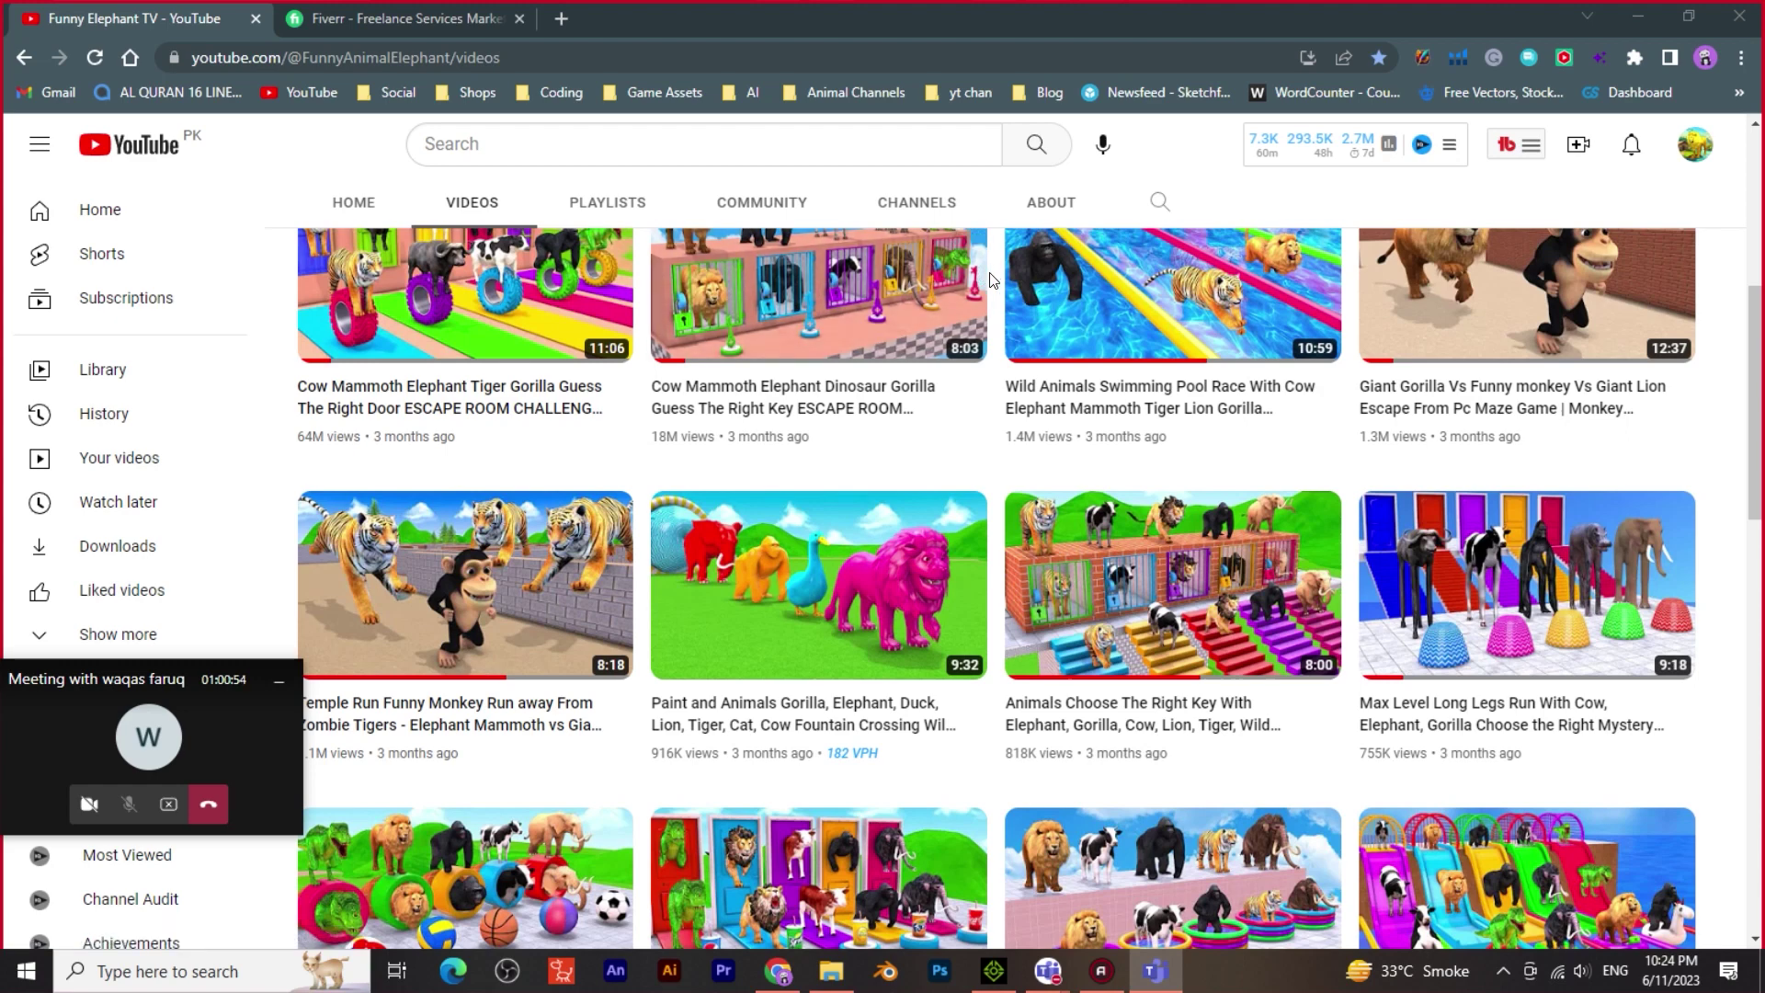
pyautogui.scroll(3, 992, 295)
pyautogui.scroll(-1, 991, 367)
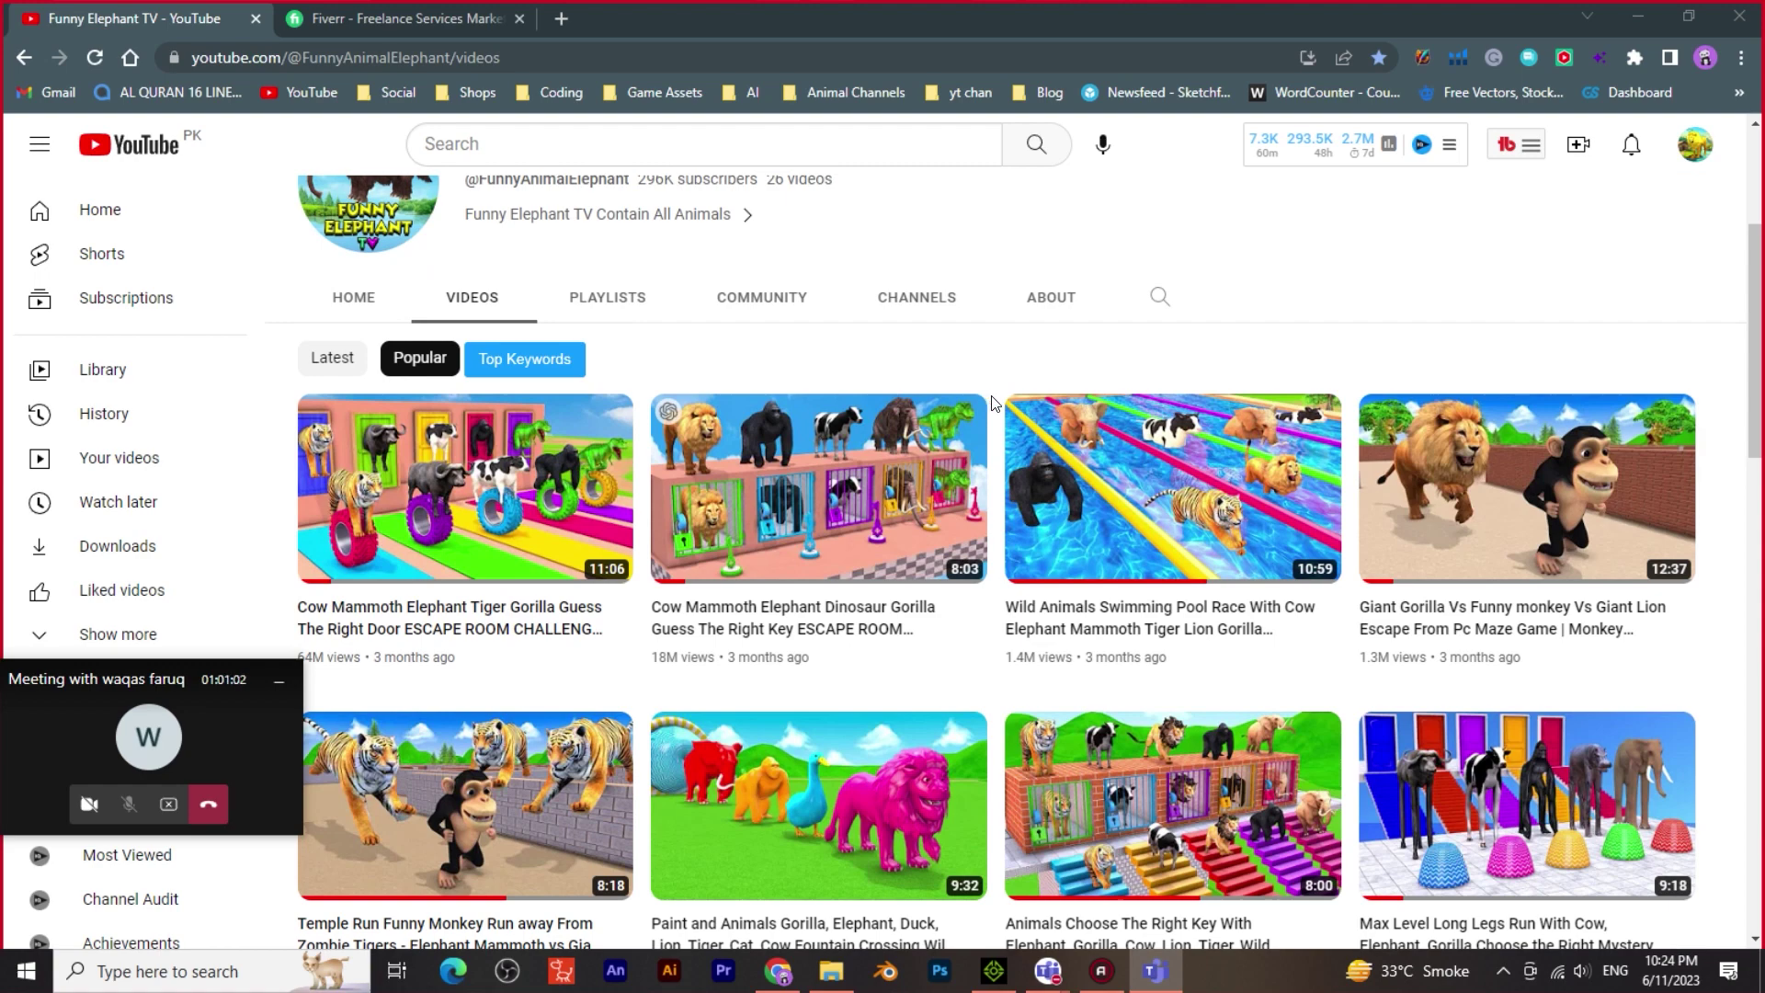
pyautogui.scroll(-3, 991, 402)
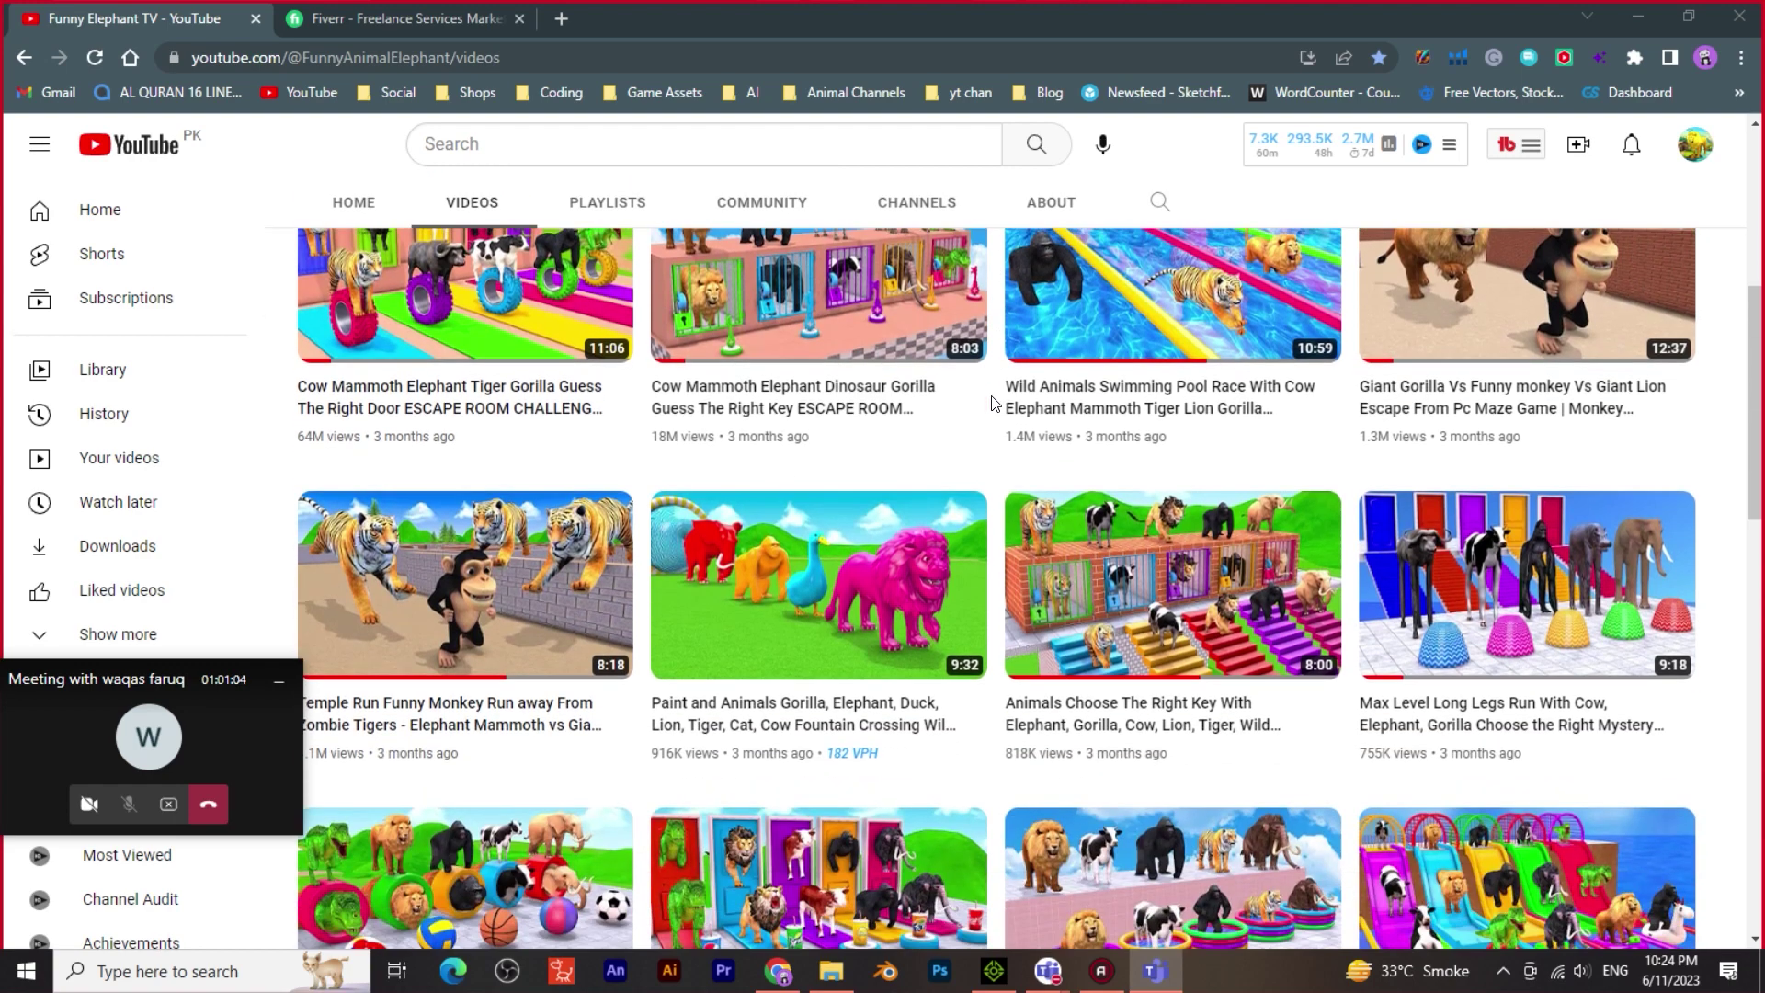
pyautogui.scroll(3, 968, 528)
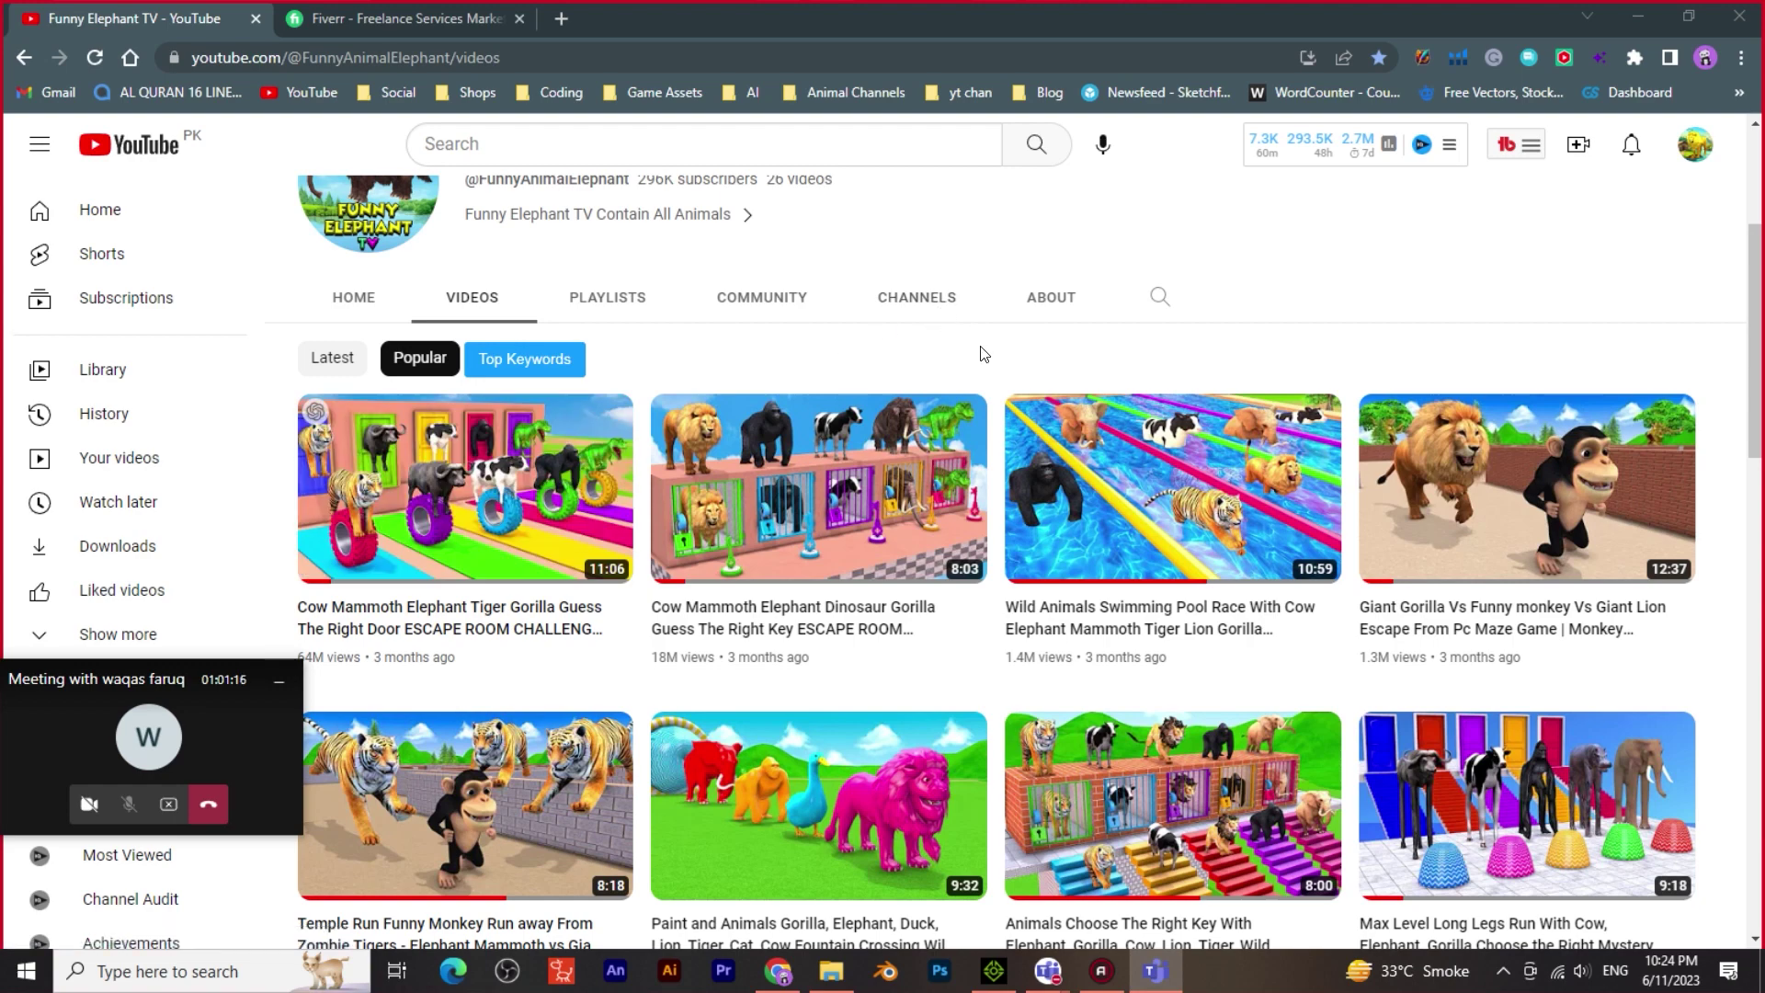
pyautogui.scroll(-2, 993, 354)
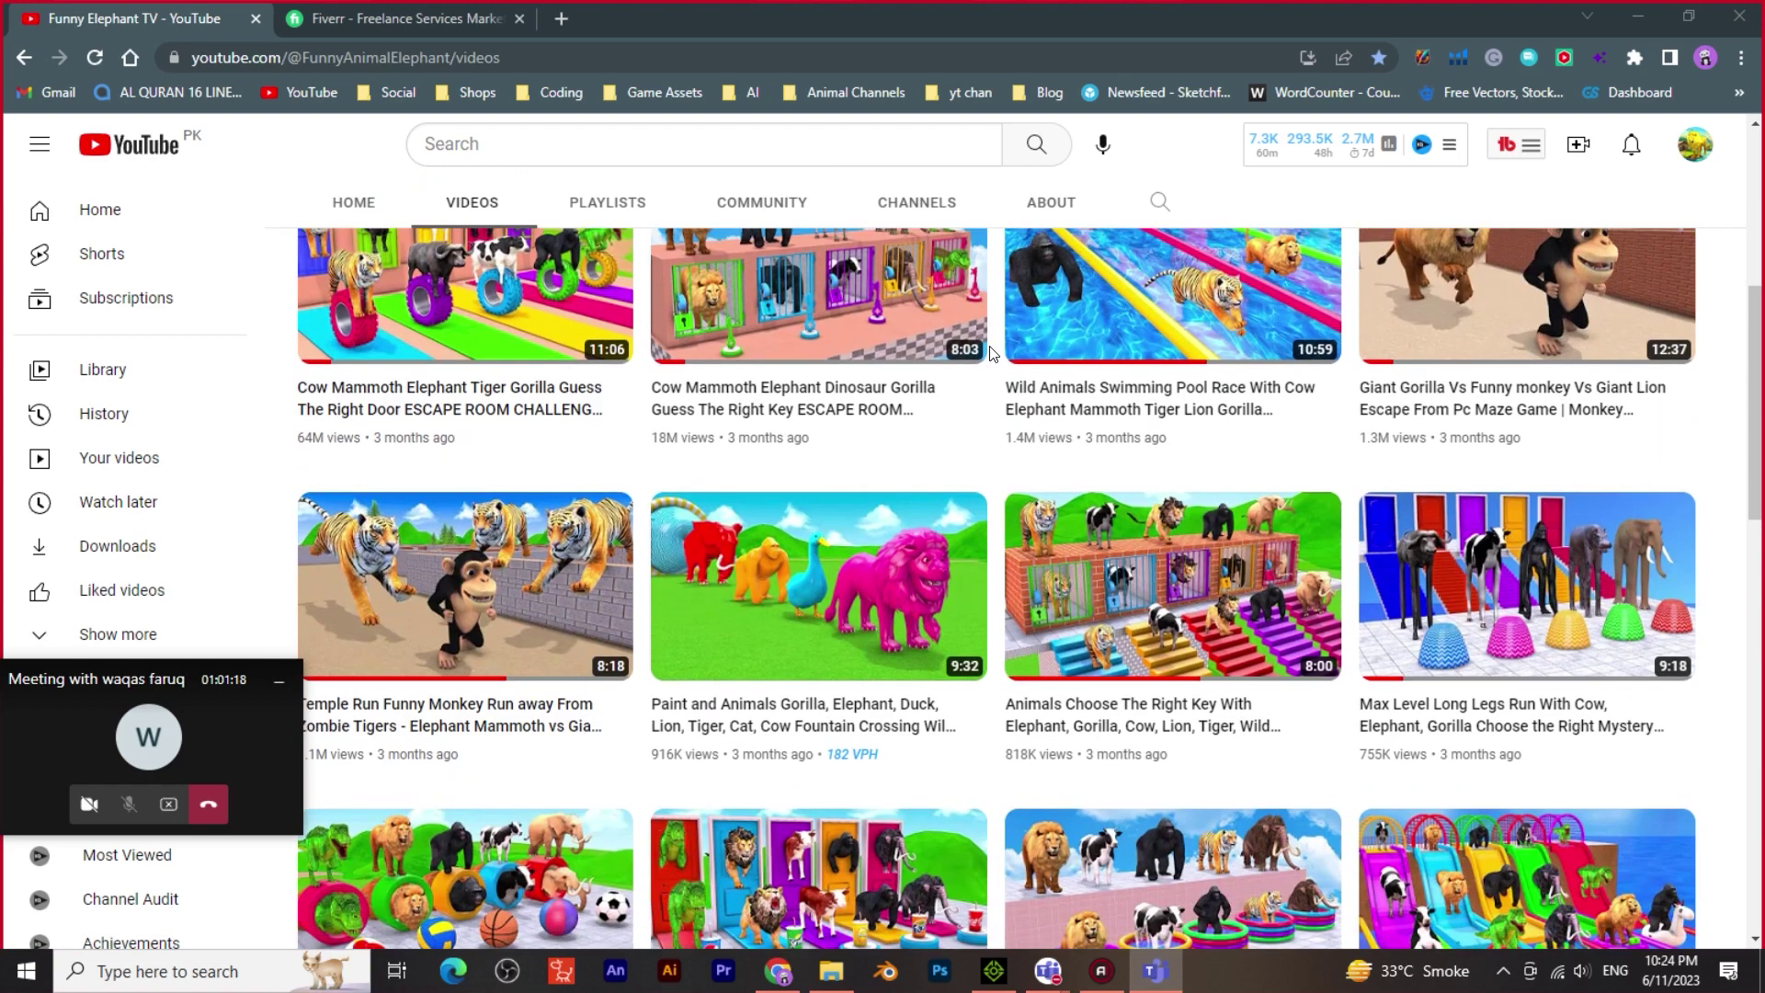
# Minimise the browser, switch to iClone and save the tut-03 project
pyautogui.click(1643, 16)
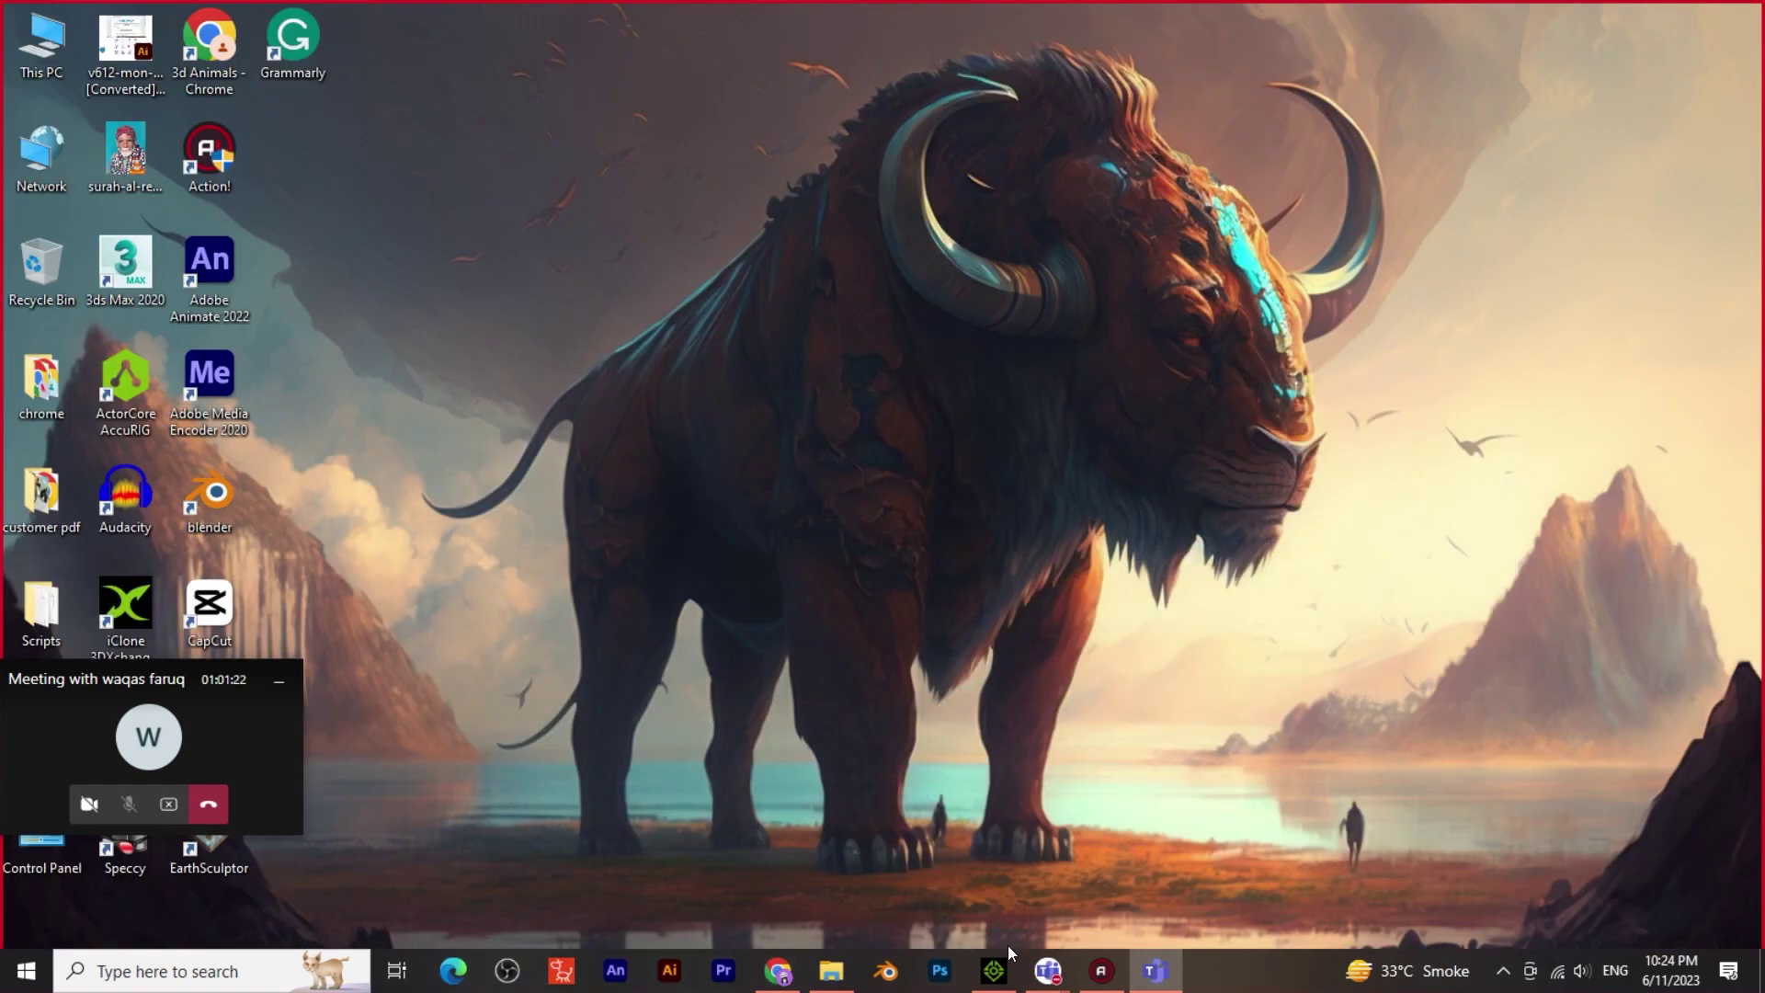
pyautogui.click(1009, 956)
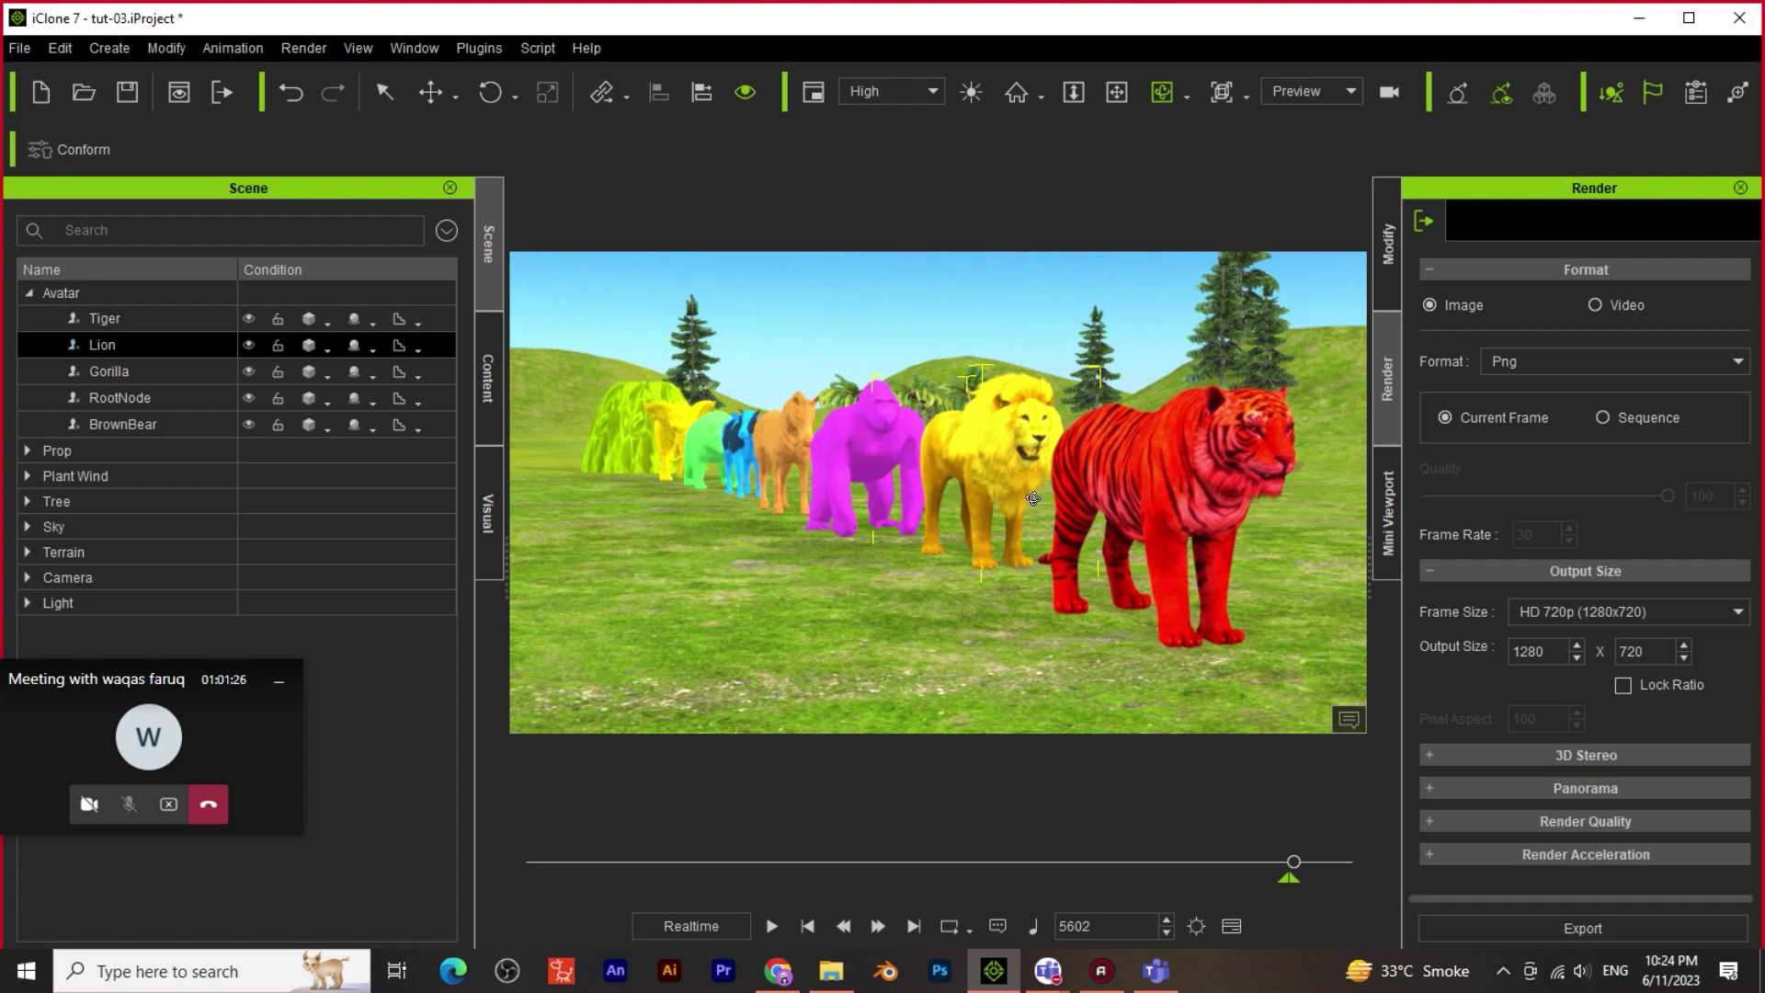
pyautogui.hotkey('ctrl', 's')
pyautogui.click(1641, 20)
pyautogui.click(993, 971)
# Start a new project, show the content library's templates and move the meeting window clear of them
pyautogui.click(19, 48)
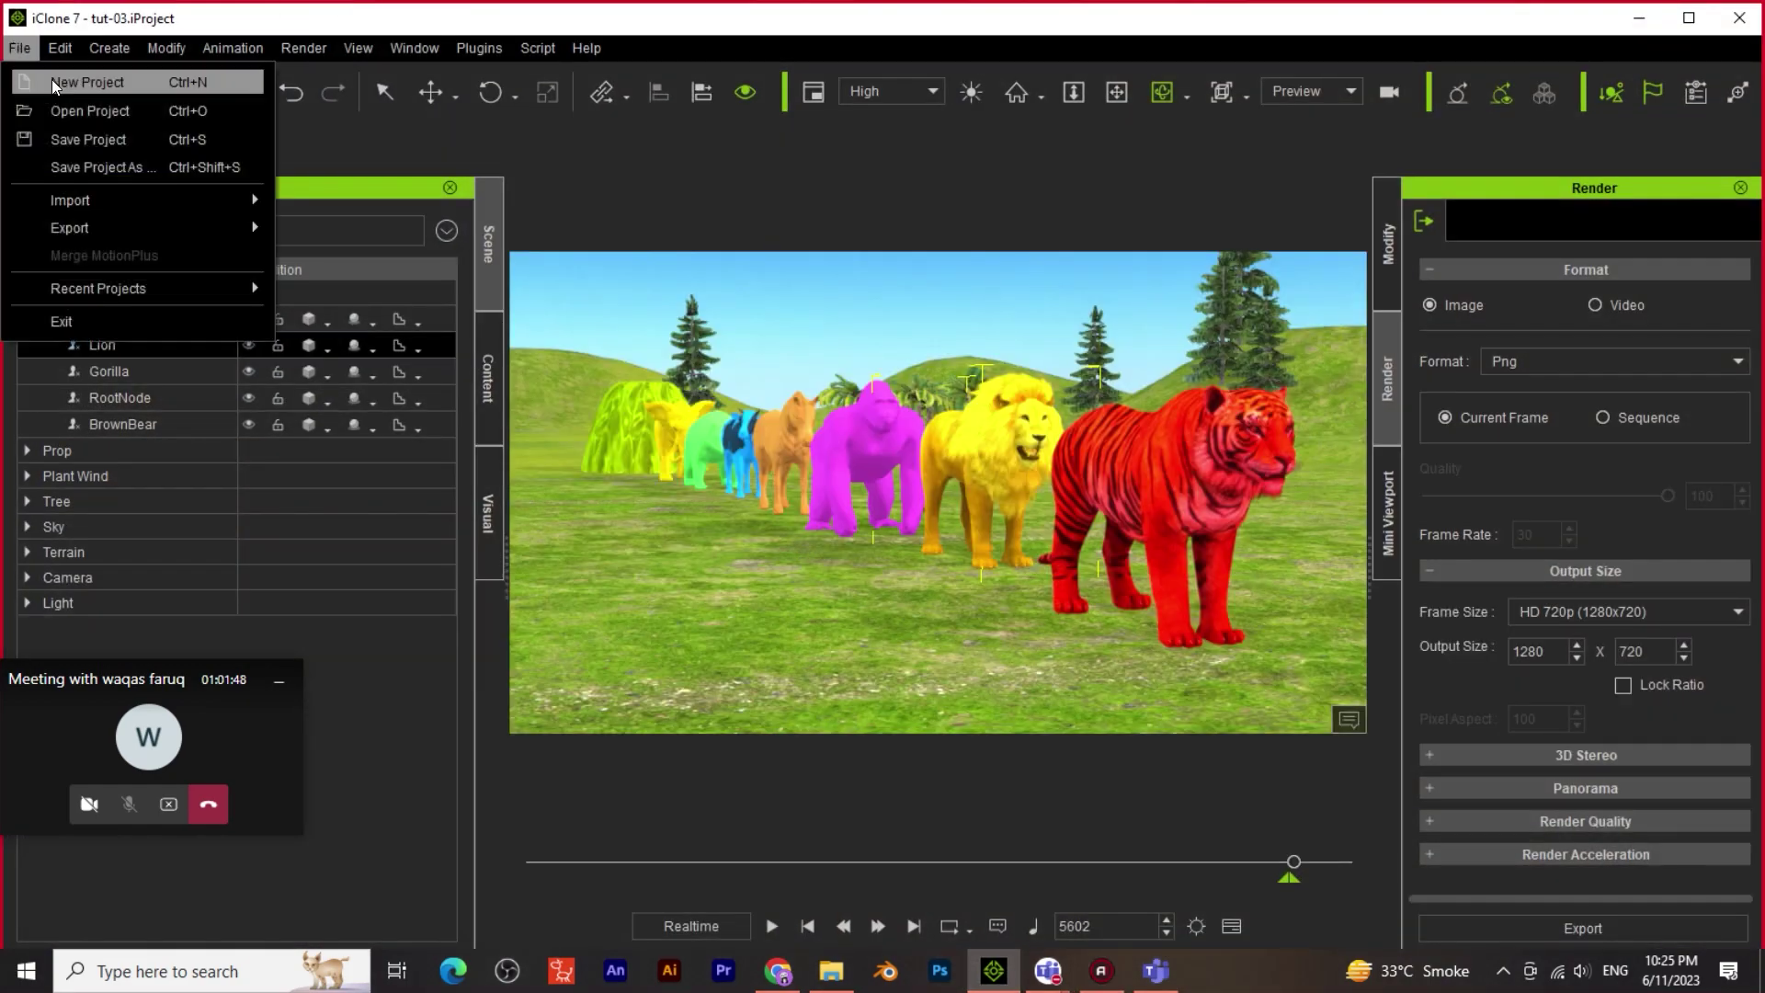
pyautogui.click(59, 82)
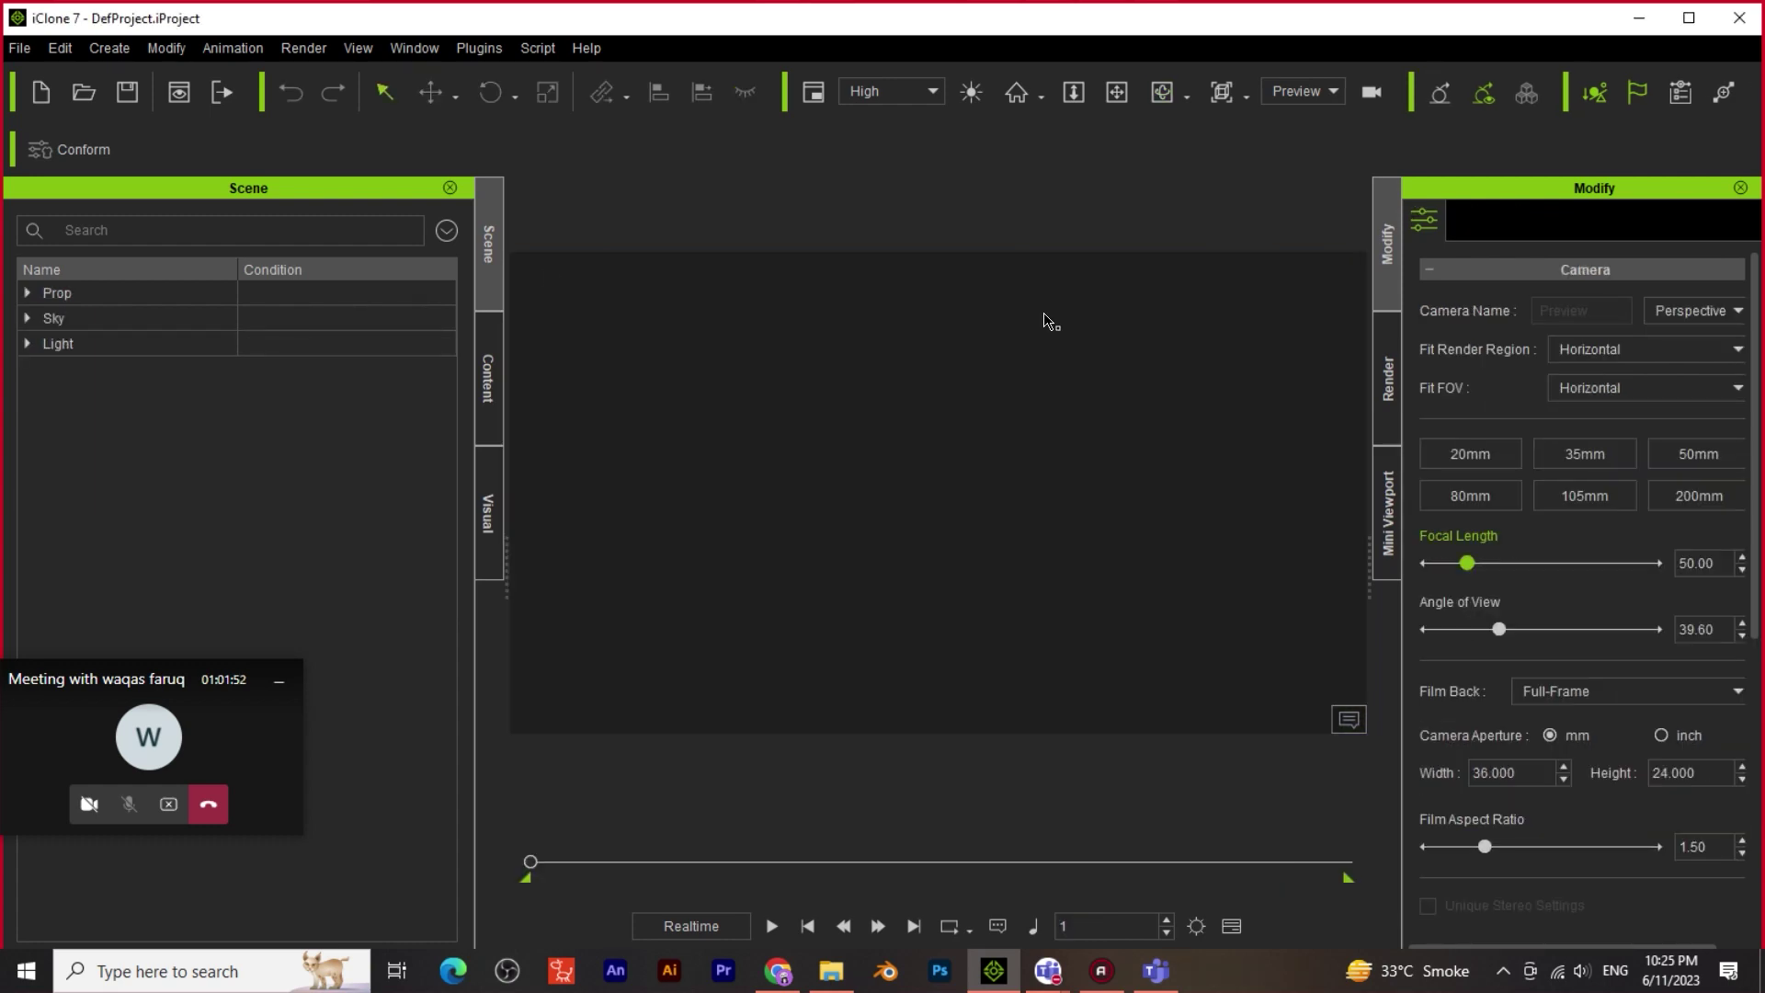
pyautogui.click(487, 367)
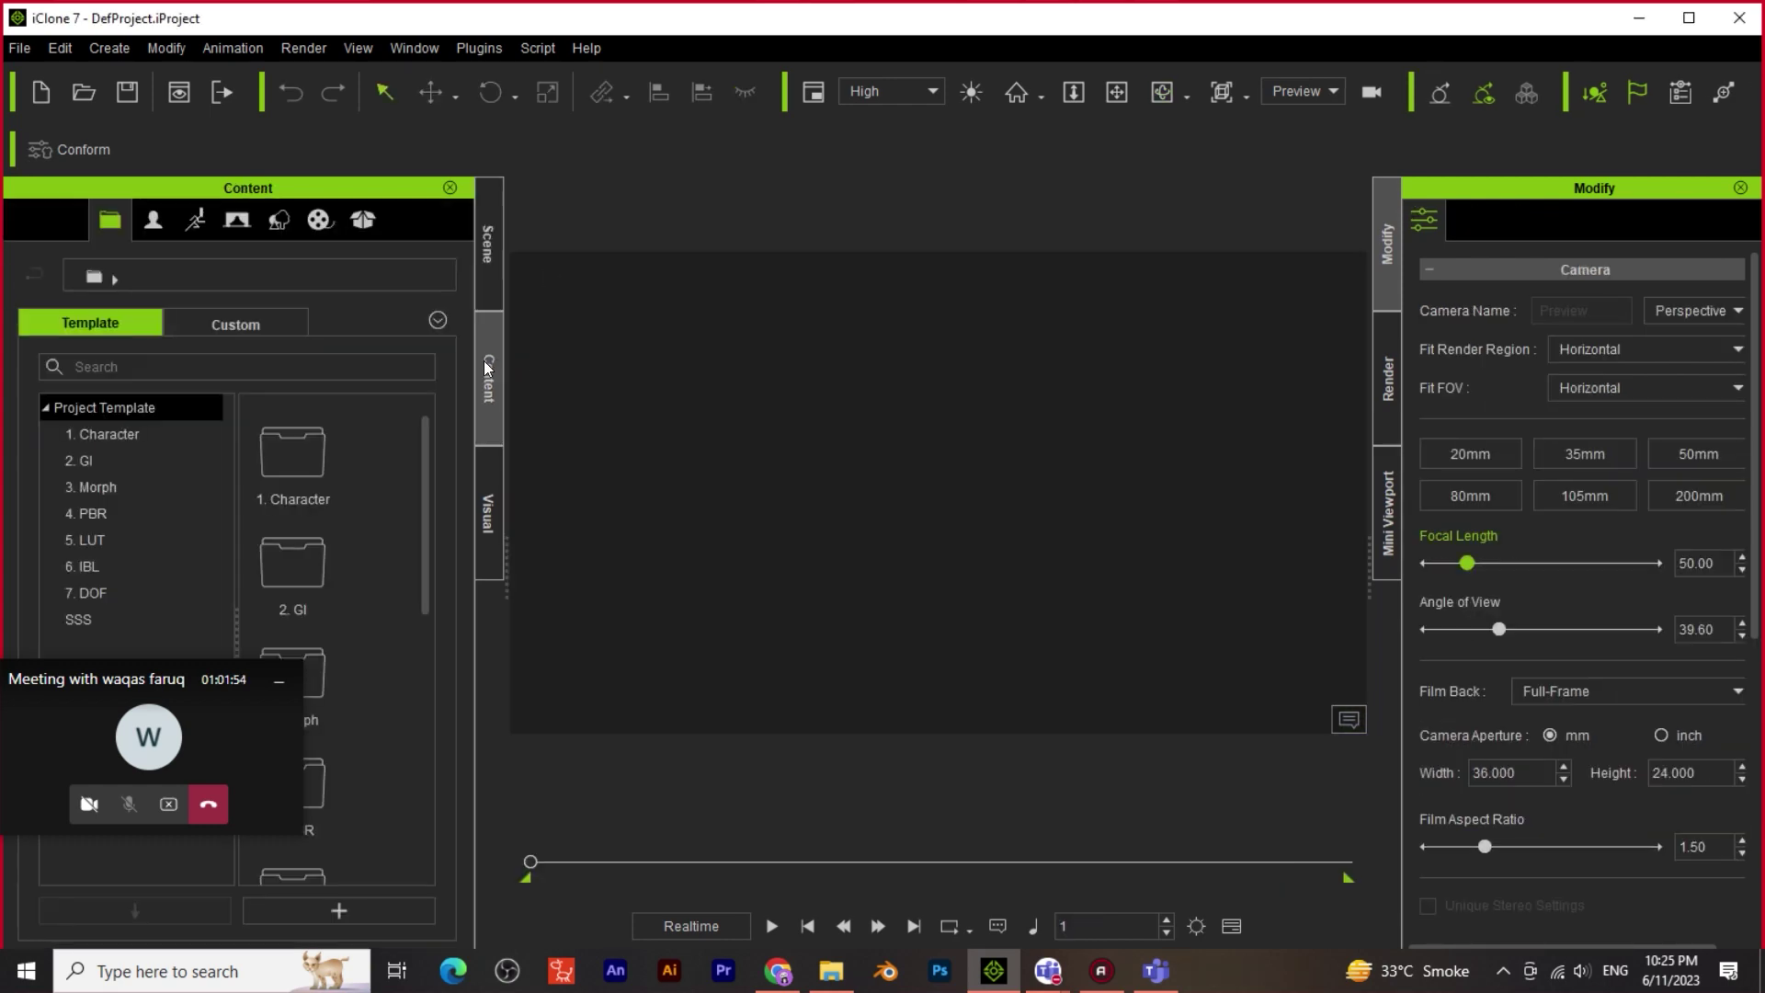
pyautogui.moveTo(36, 710); pyautogui.dragTo(1480, 763)
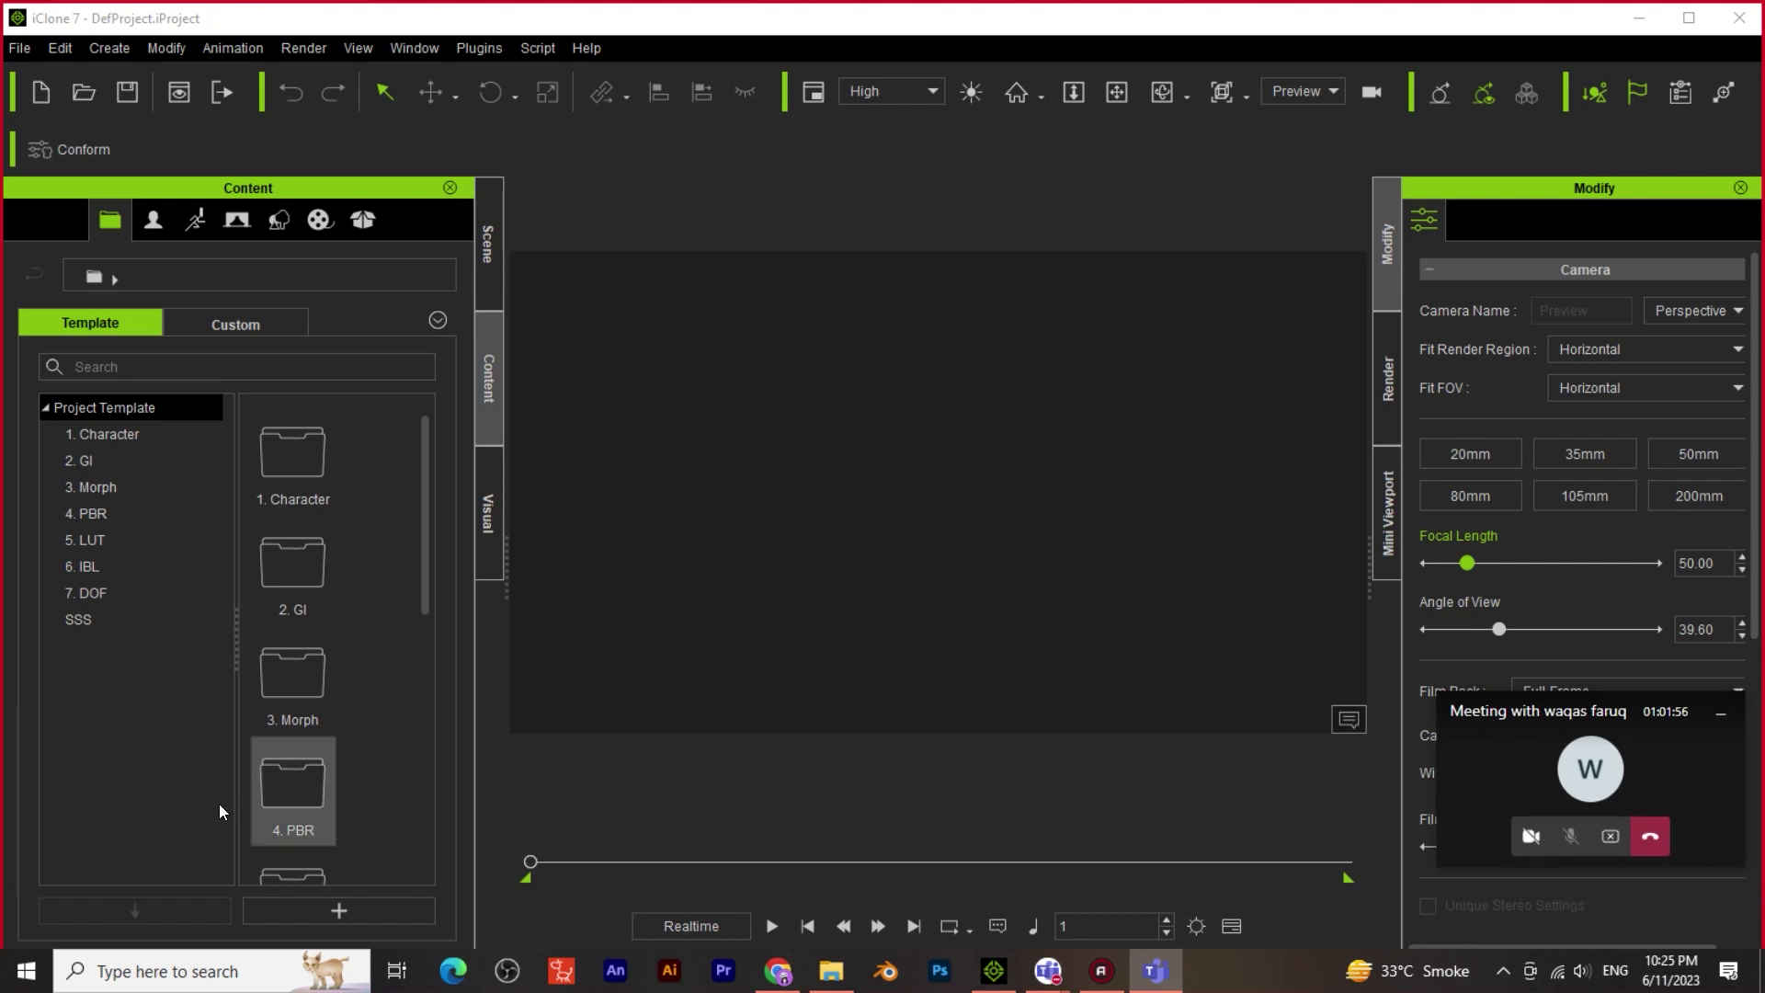
pyautogui.scroll(-5, 345, 686)
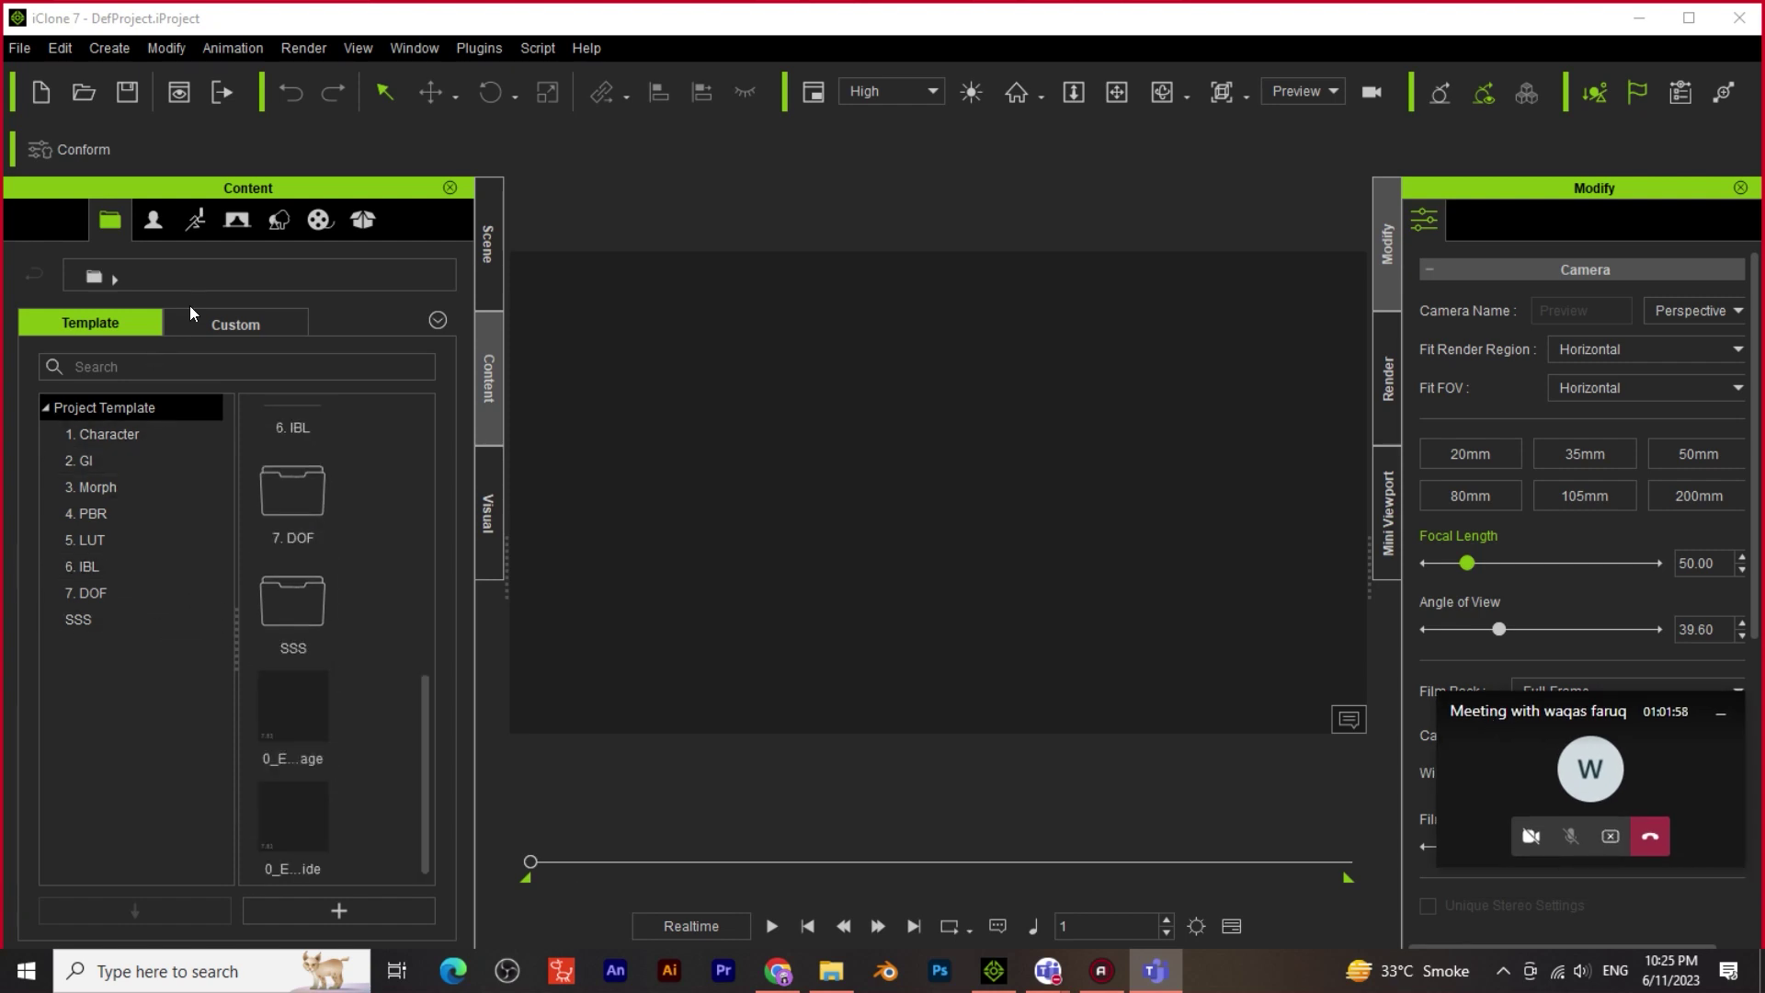
# Add the Butte terrain from the Height Map_Large templates and the Clear Day 00 sky to the empty scene
pyautogui.click(279, 218)
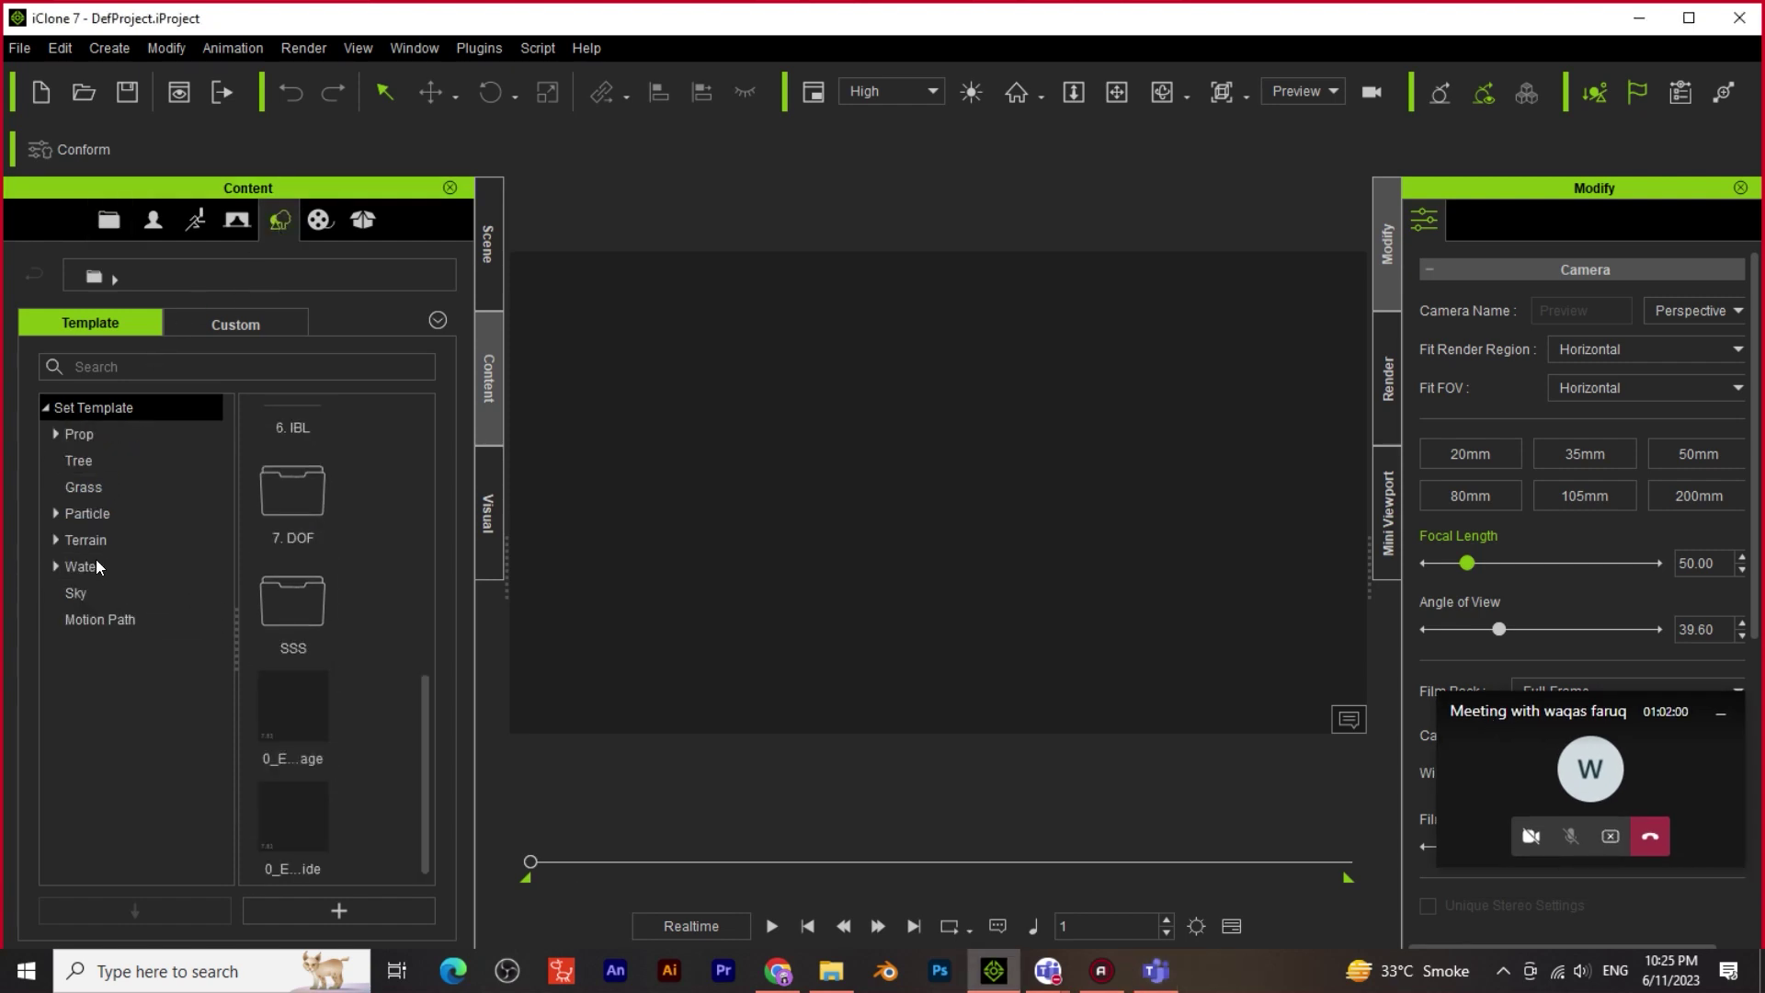
pyautogui.click(55, 539)
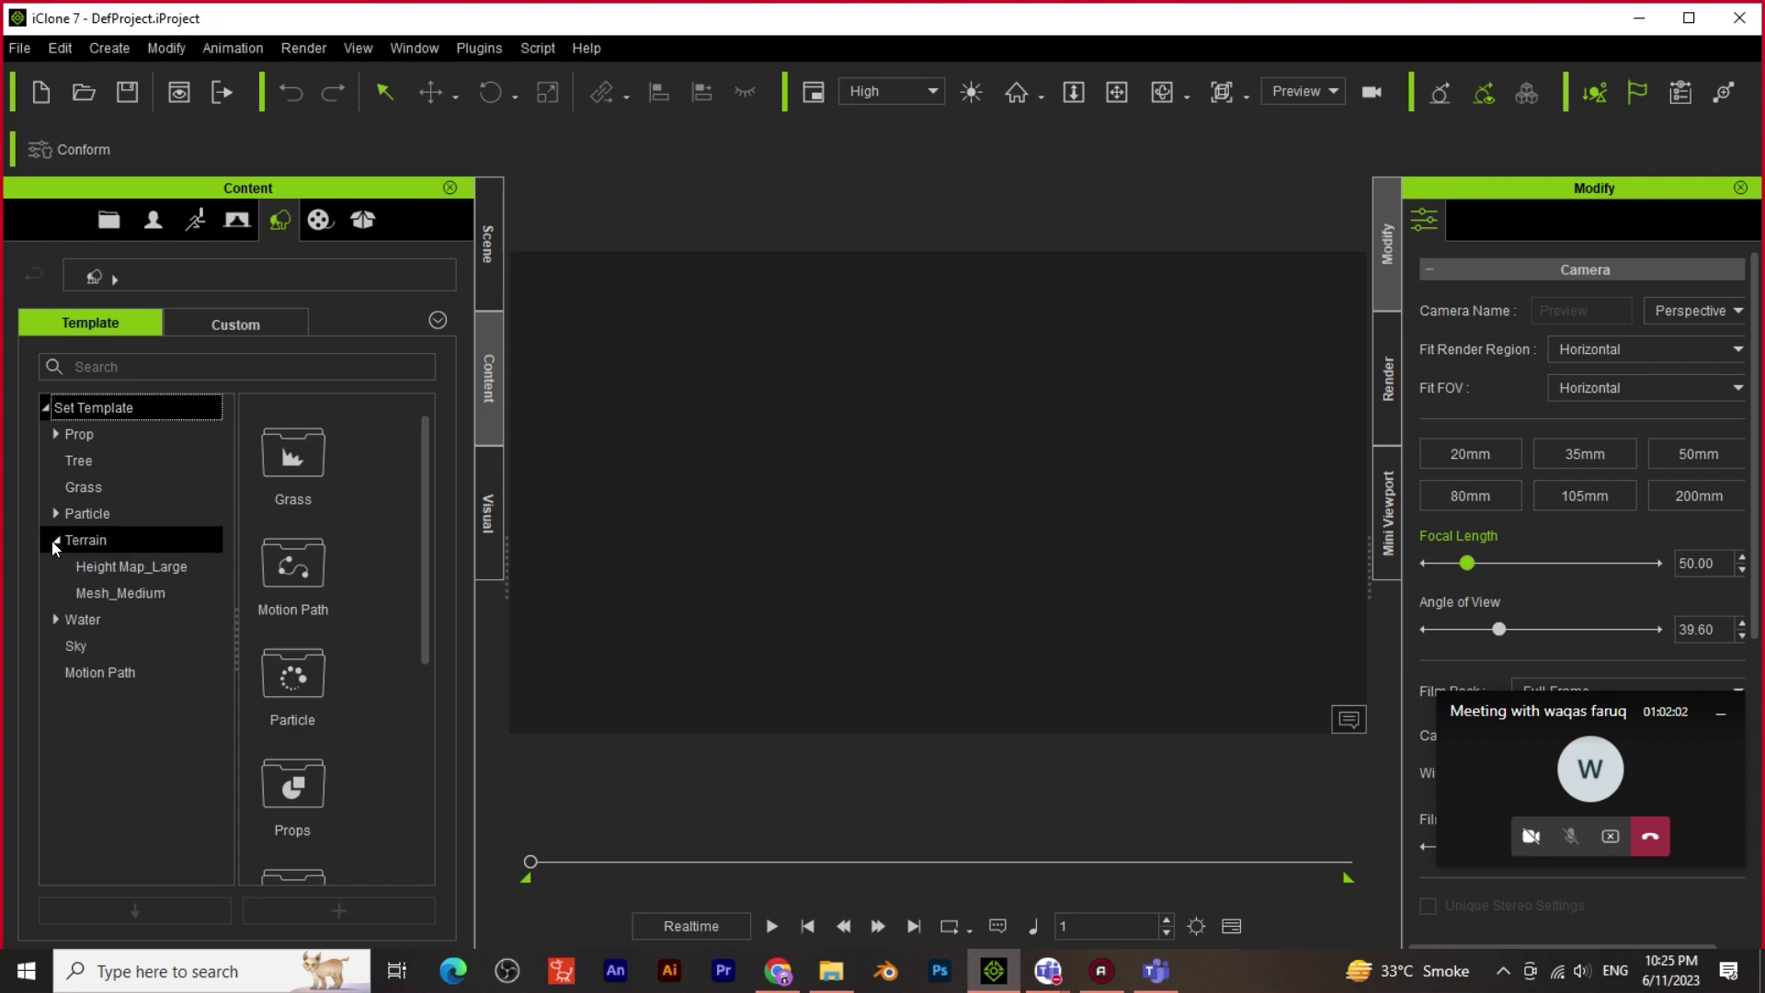
pyautogui.click(138, 570)
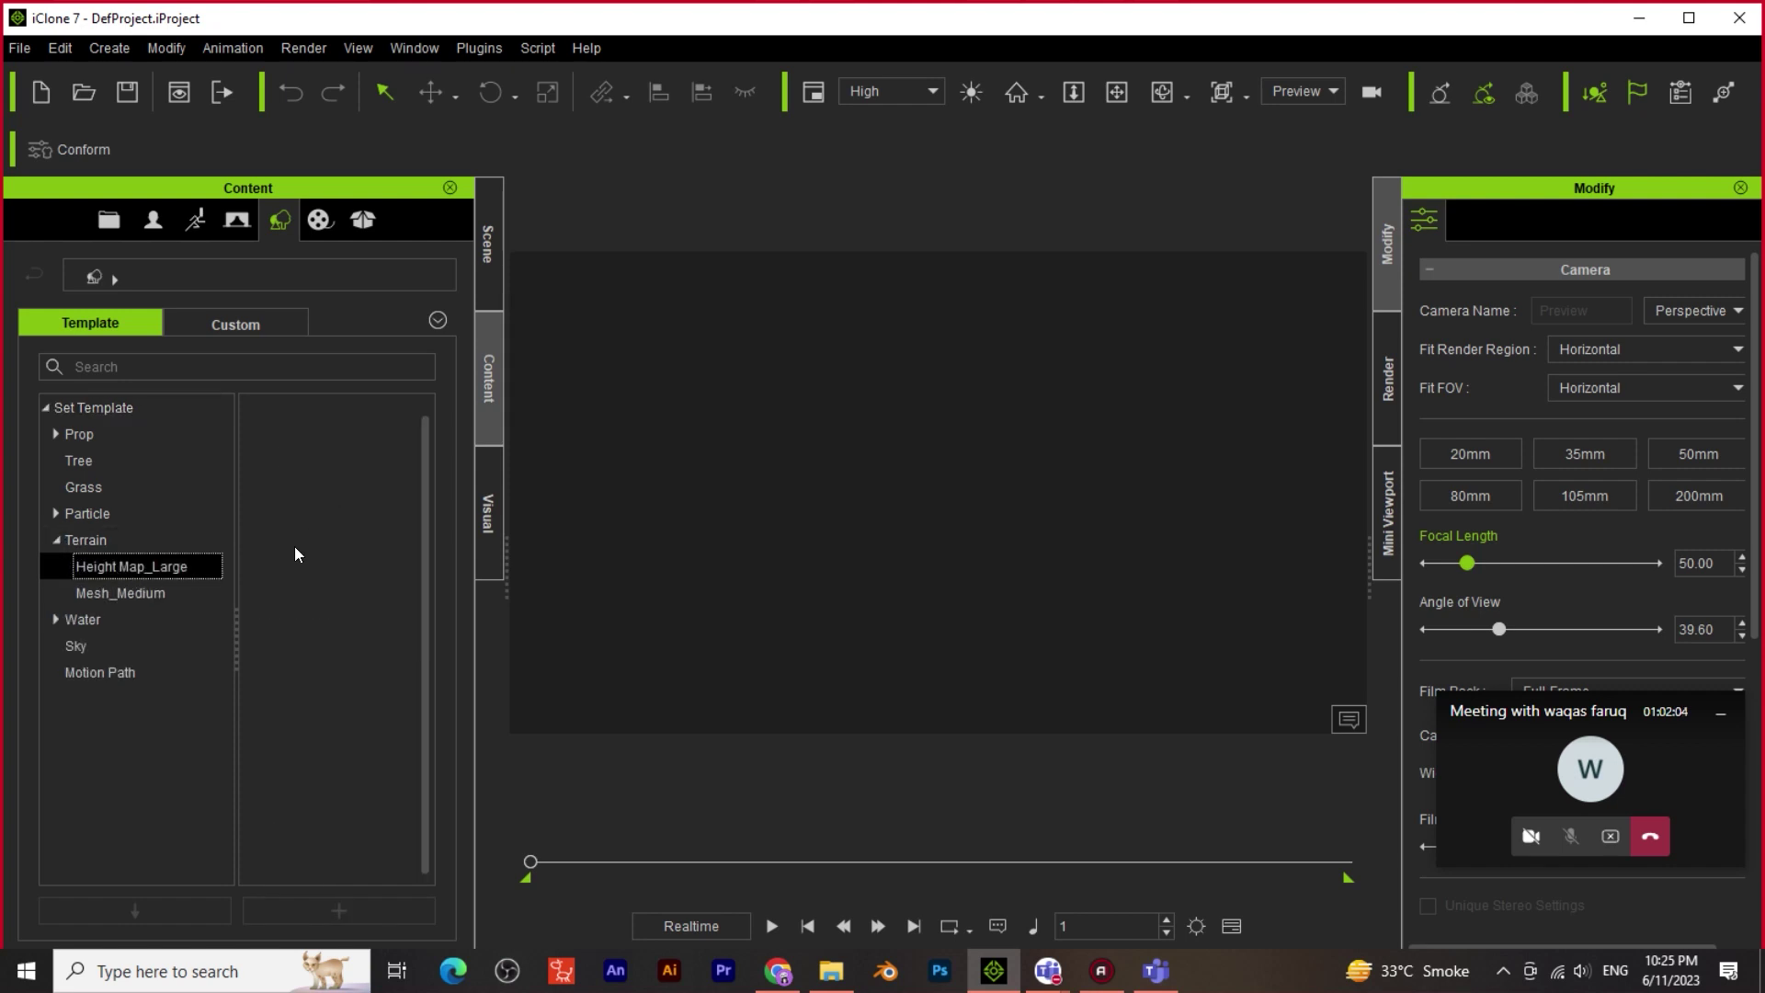
pyautogui.moveTo(305, 594); pyautogui.dragTo(942, 531)
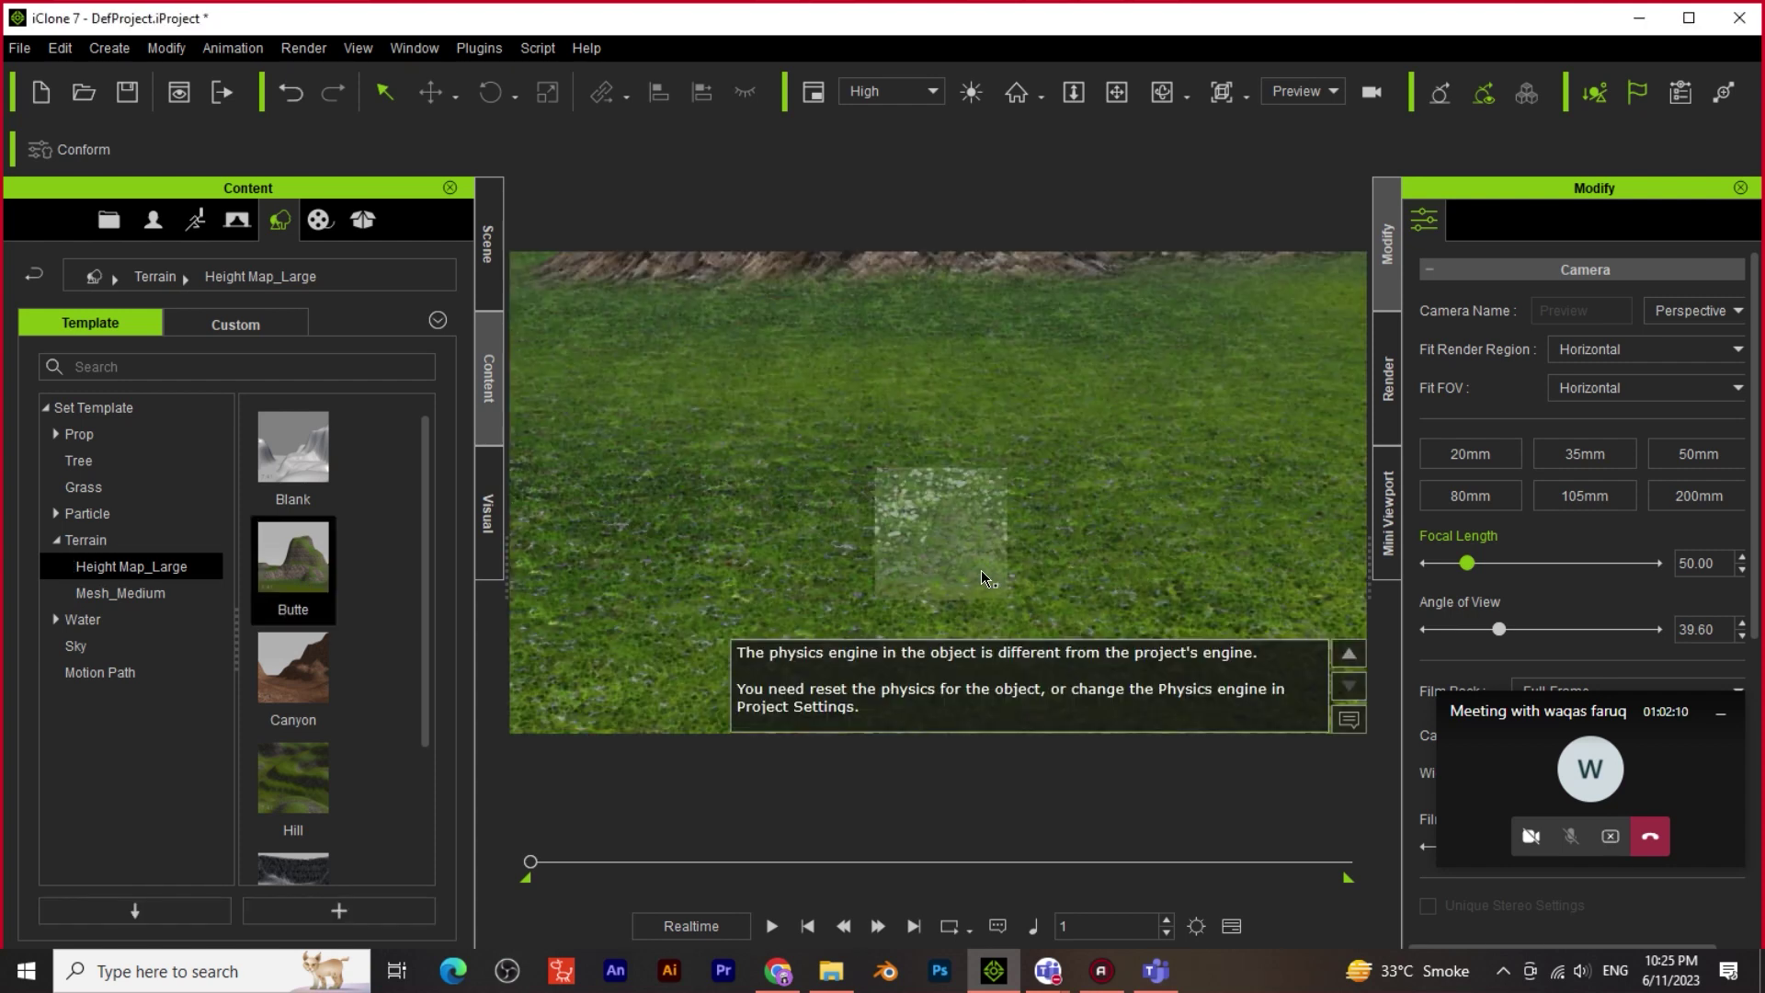
pyautogui.click(87, 649)
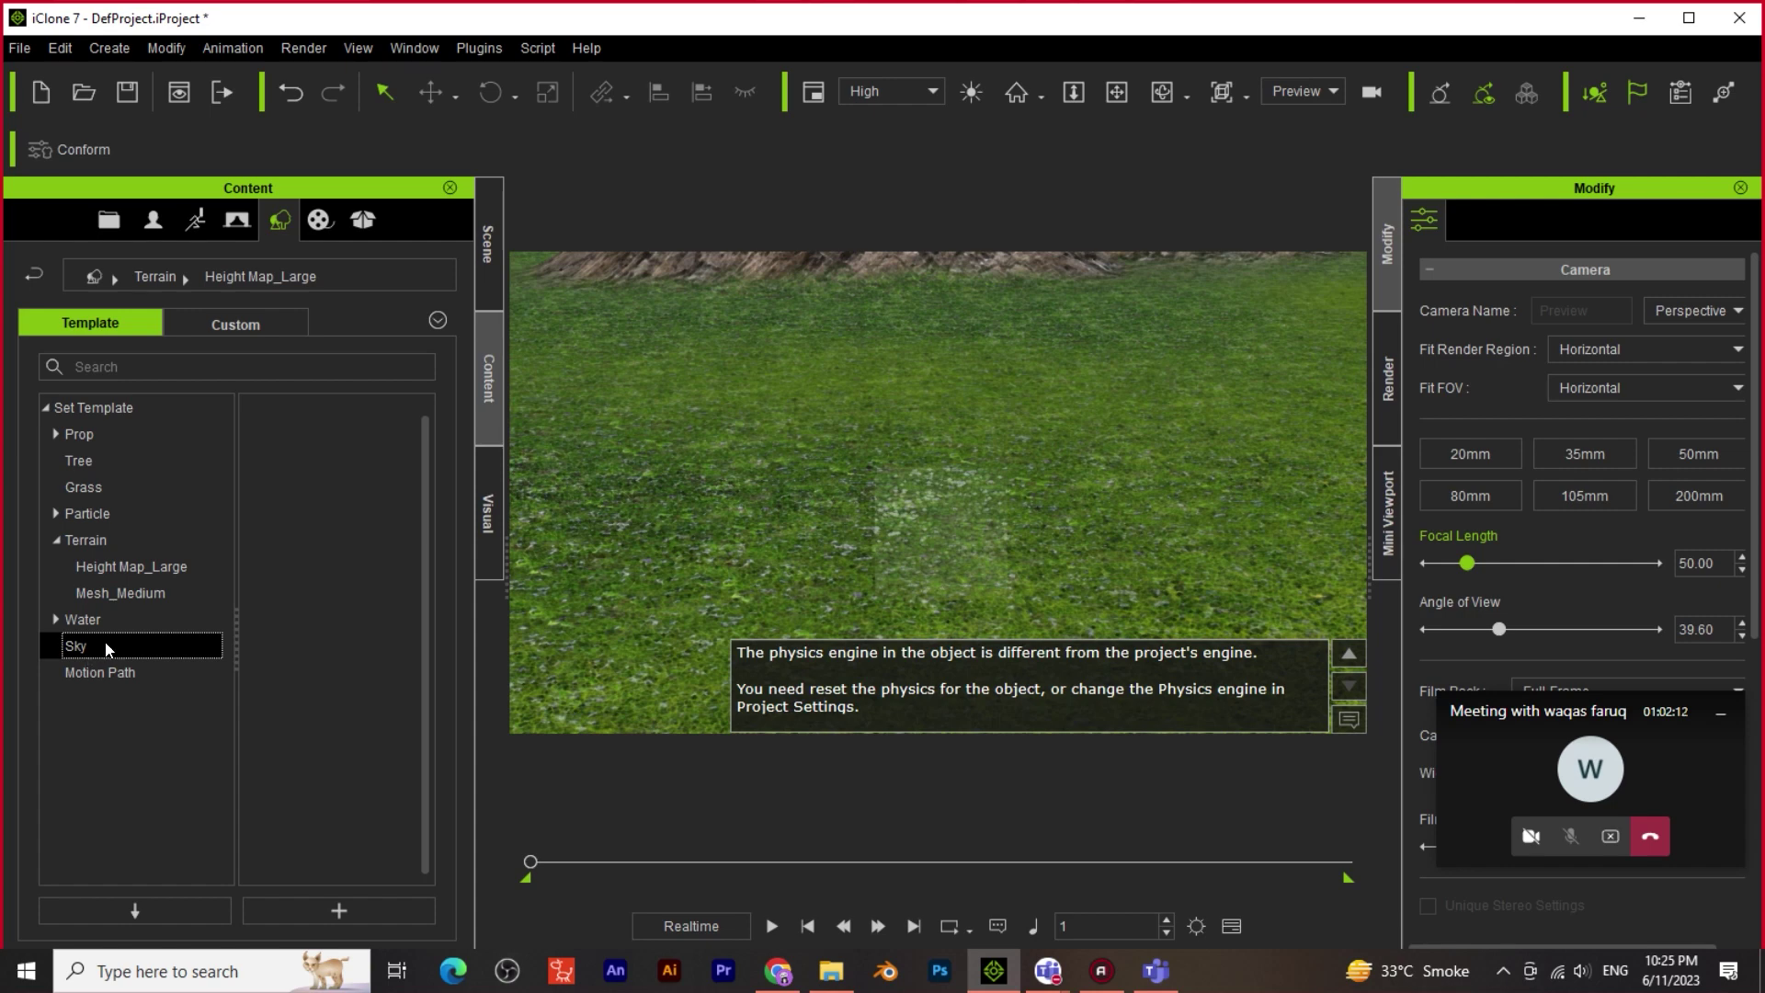
pyautogui.moveTo(291, 433); pyautogui.dragTo(1313, 412)
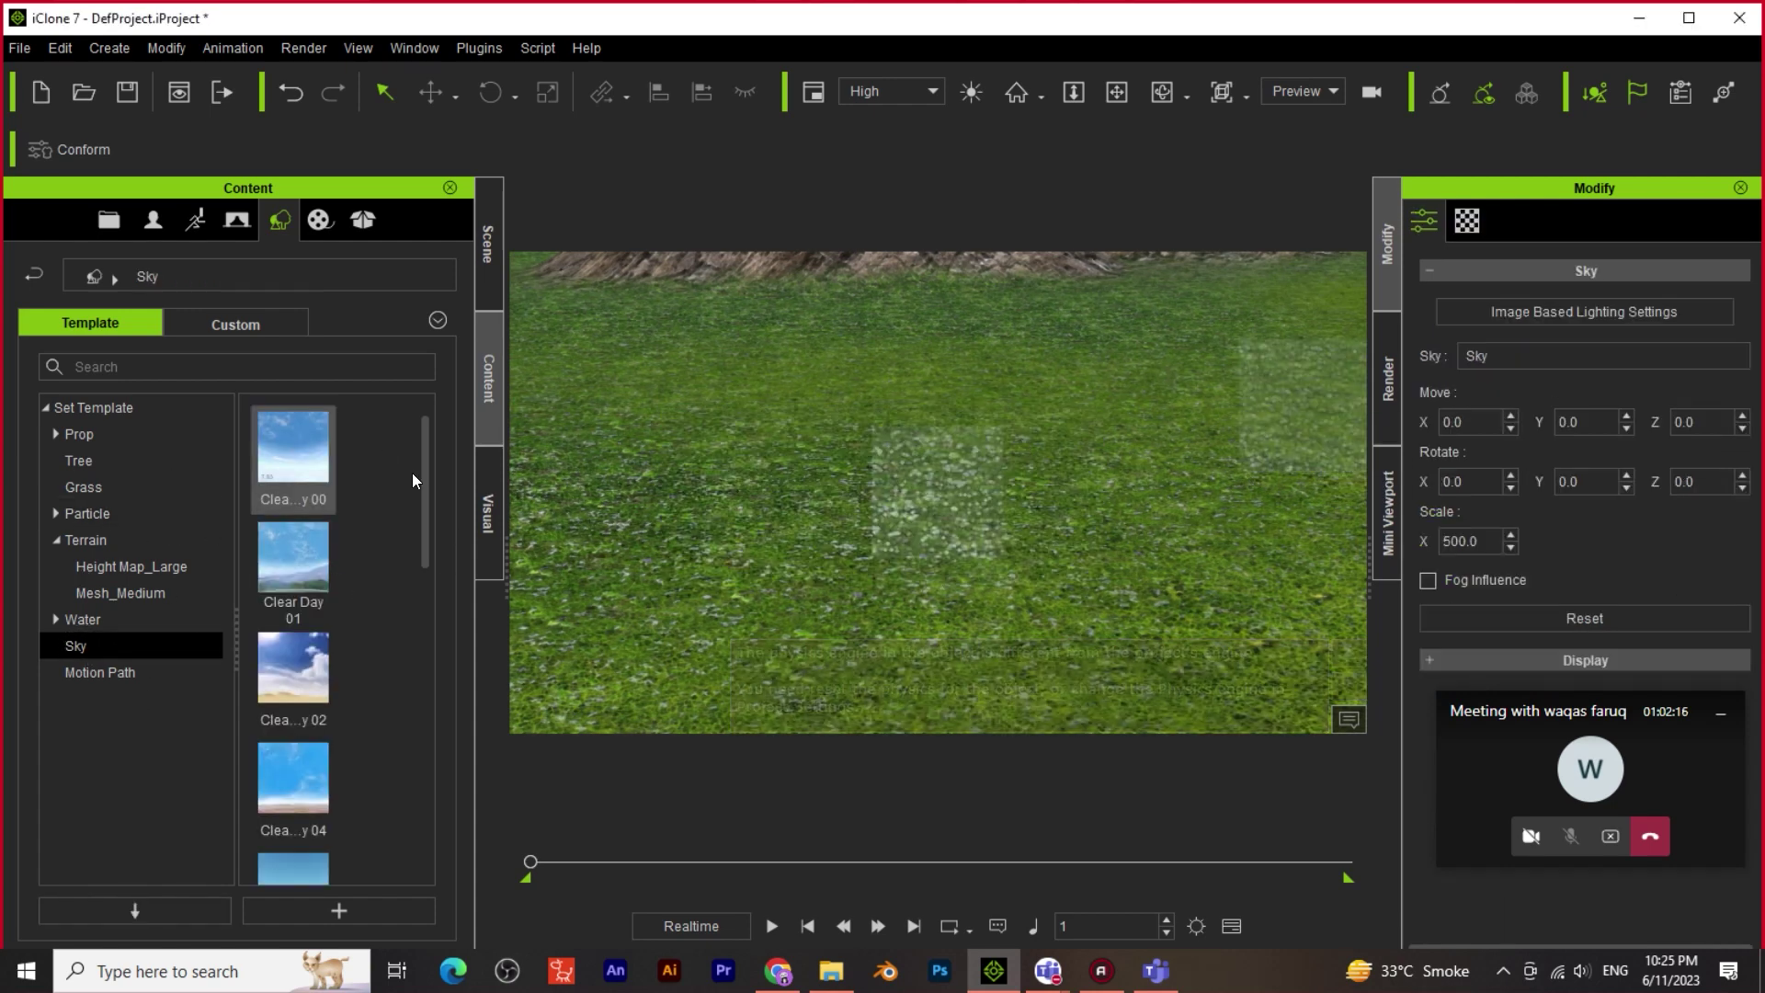
# Set the scene's ambient light color to near-white #fafafa
pyautogui.click(488, 517)
pyautogui.click(165, 313)
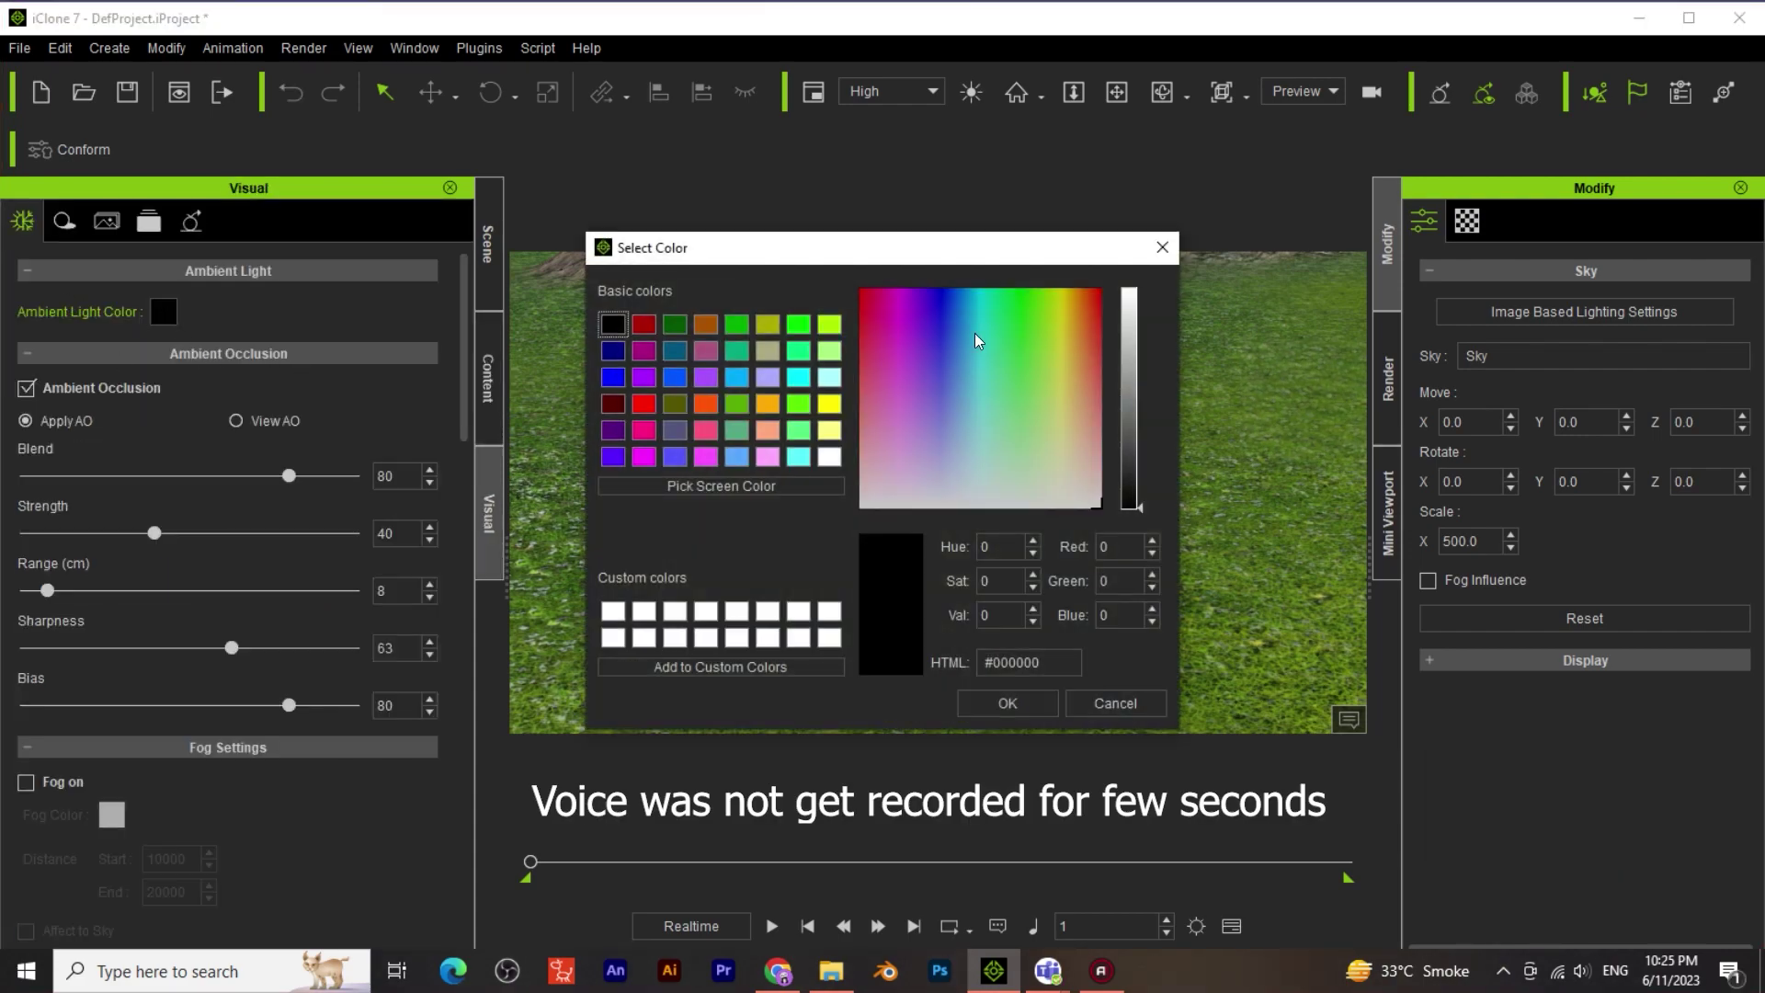
pyautogui.click(1132, 299)
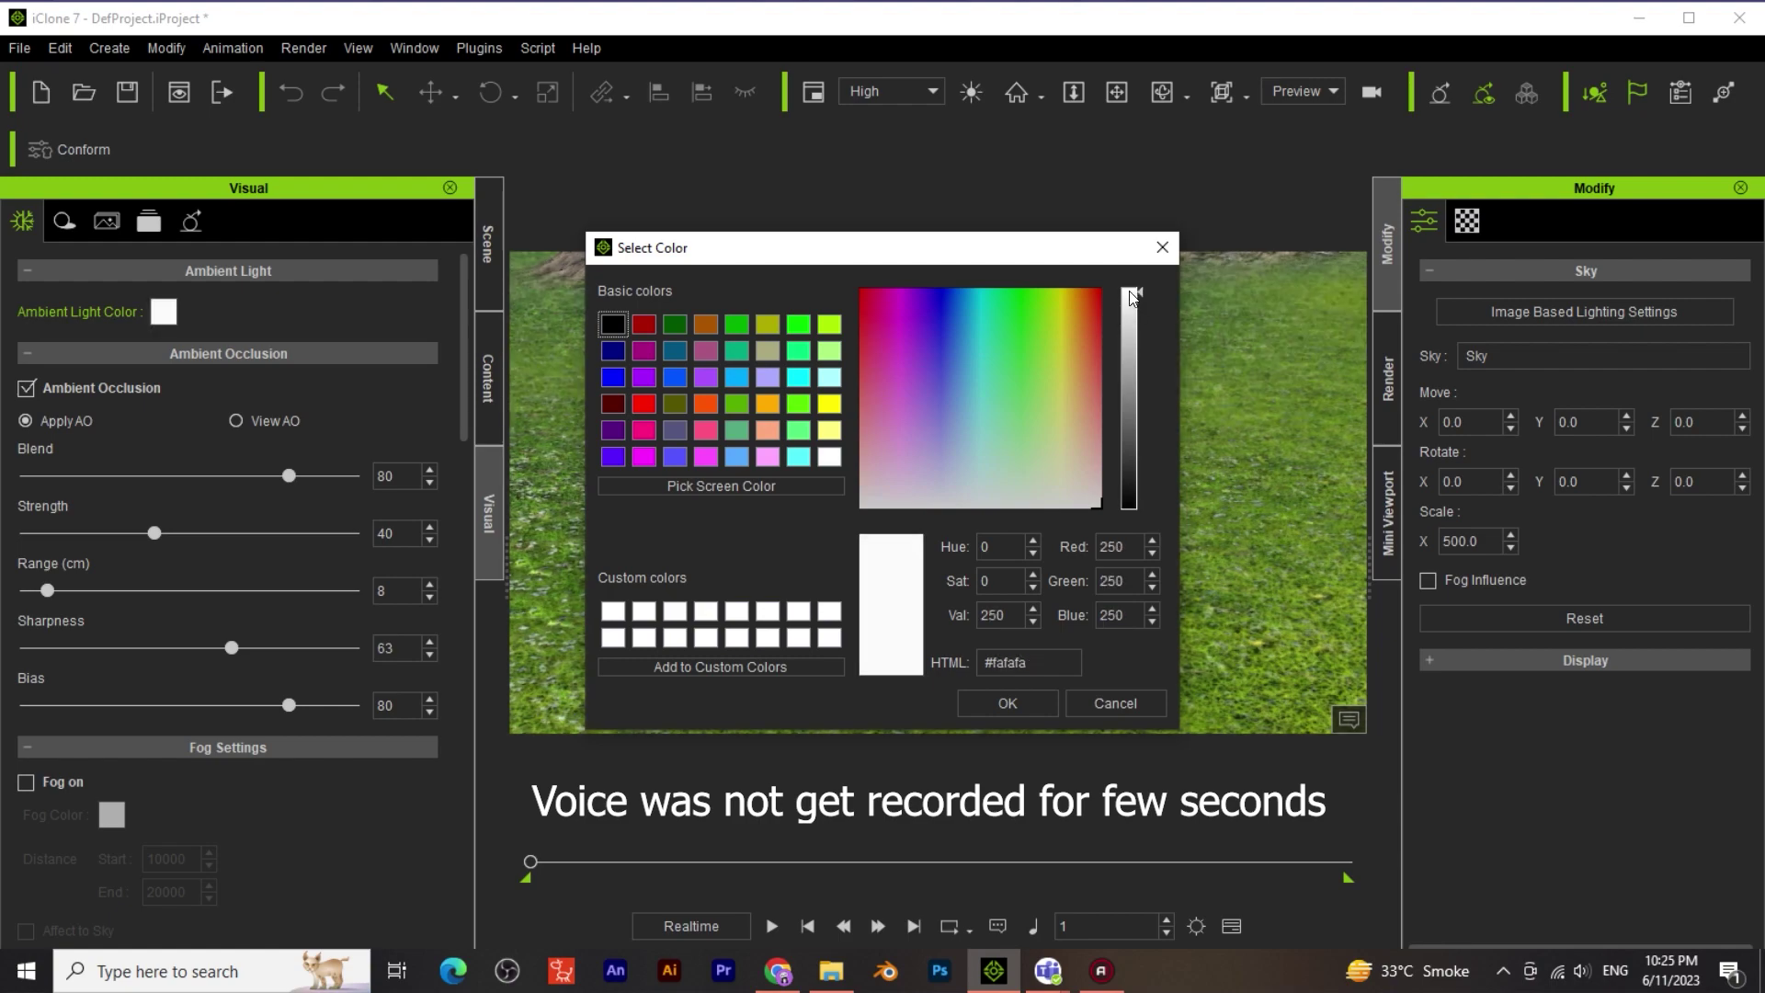
pyautogui.click(1011, 704)
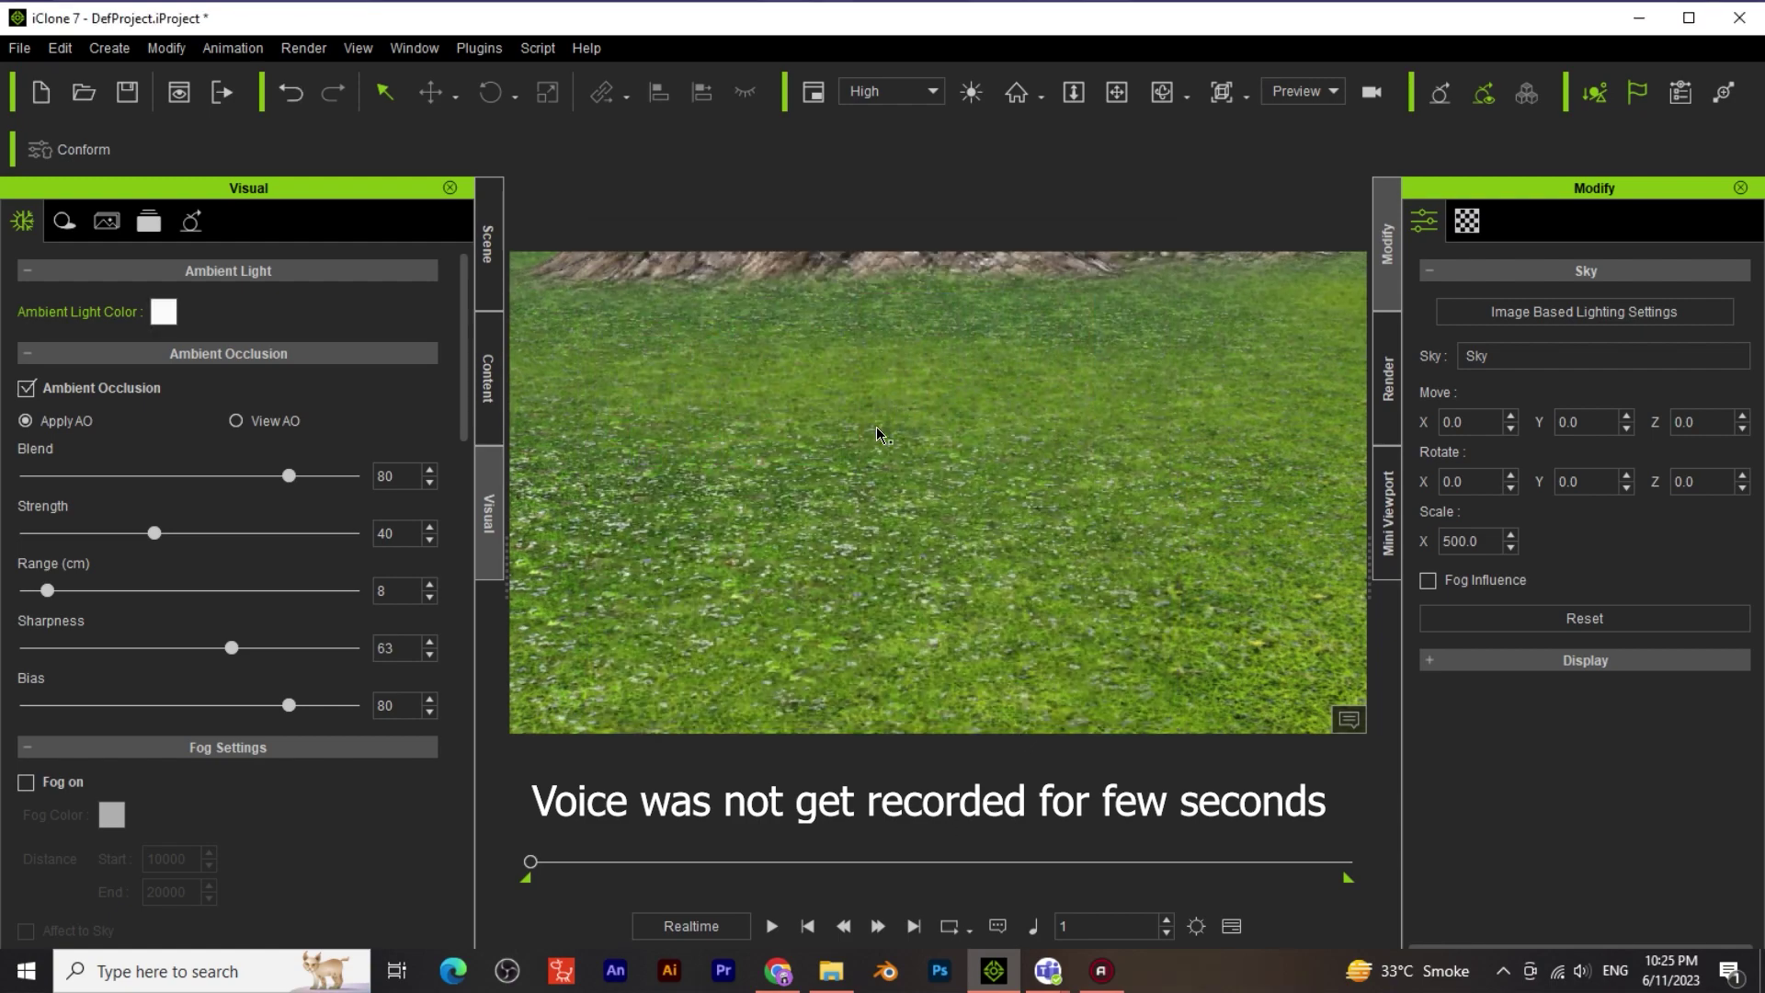
# Examine the Butte terrain and sky from several camera angles and expand the Terrain group in the scene list
pyautogui.scroll(-5, 930, 560)
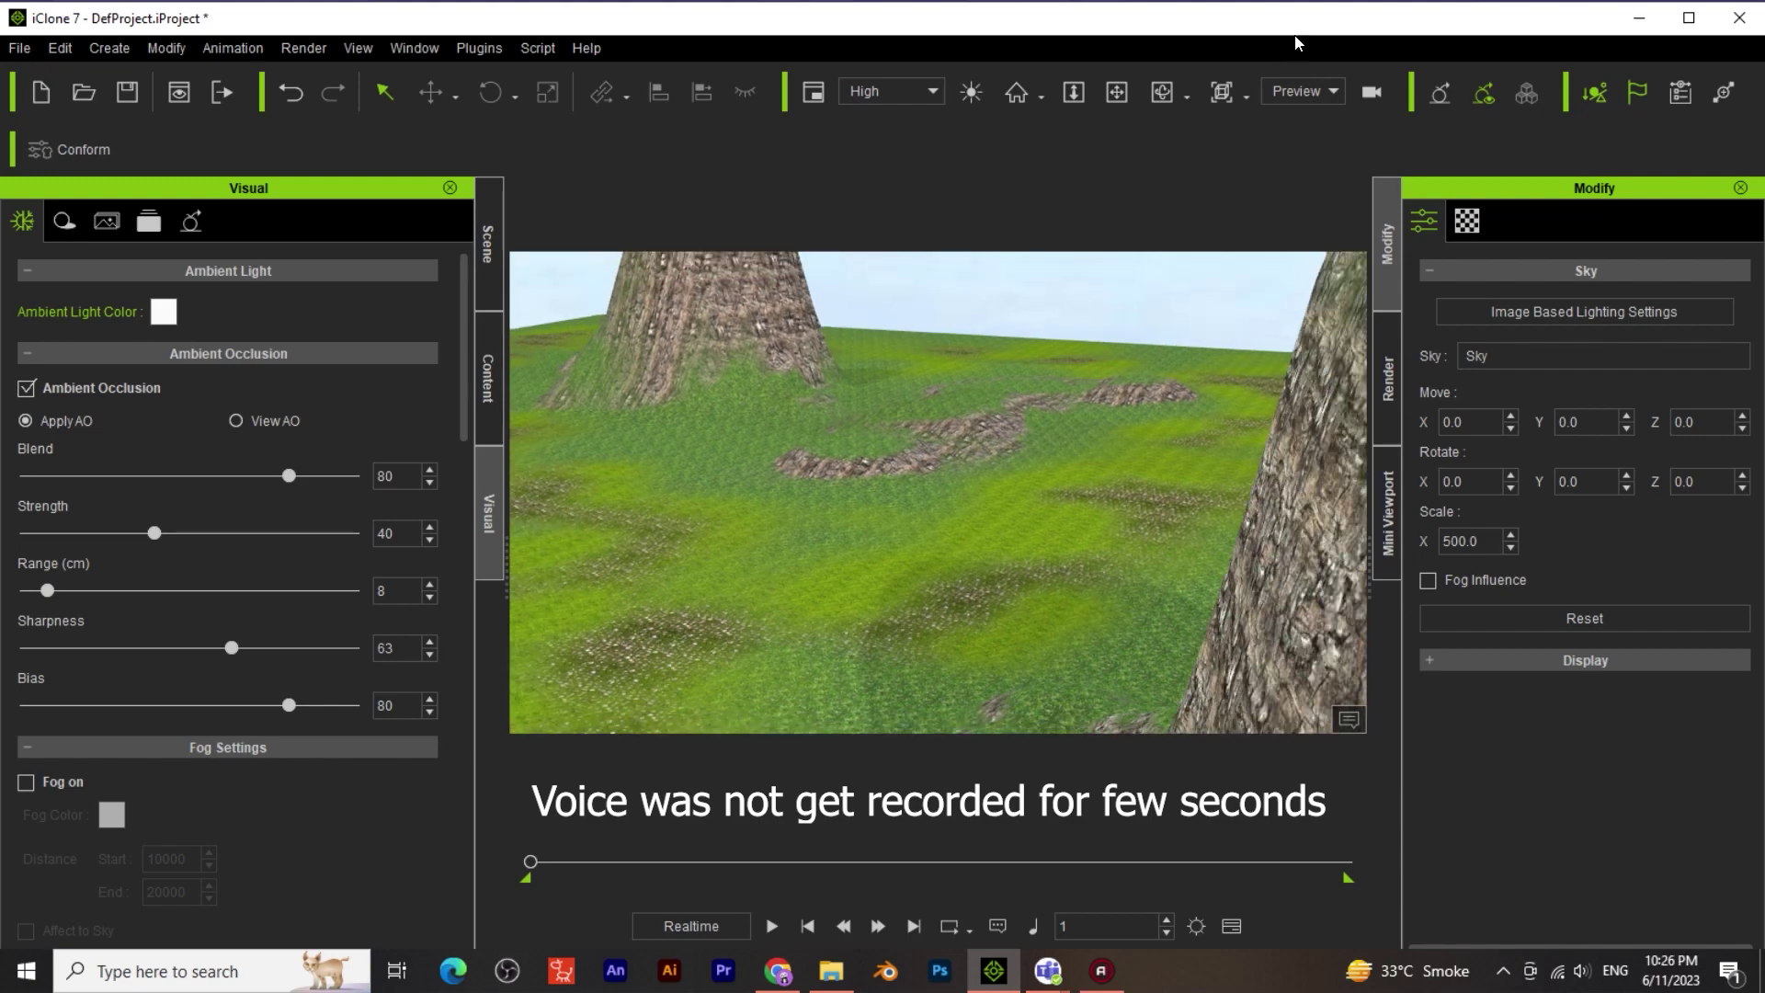
pyautogui.click(1162, 93)
pyautogui.moveTo(641, 517); pyautogui.dragTo(1196, 498)
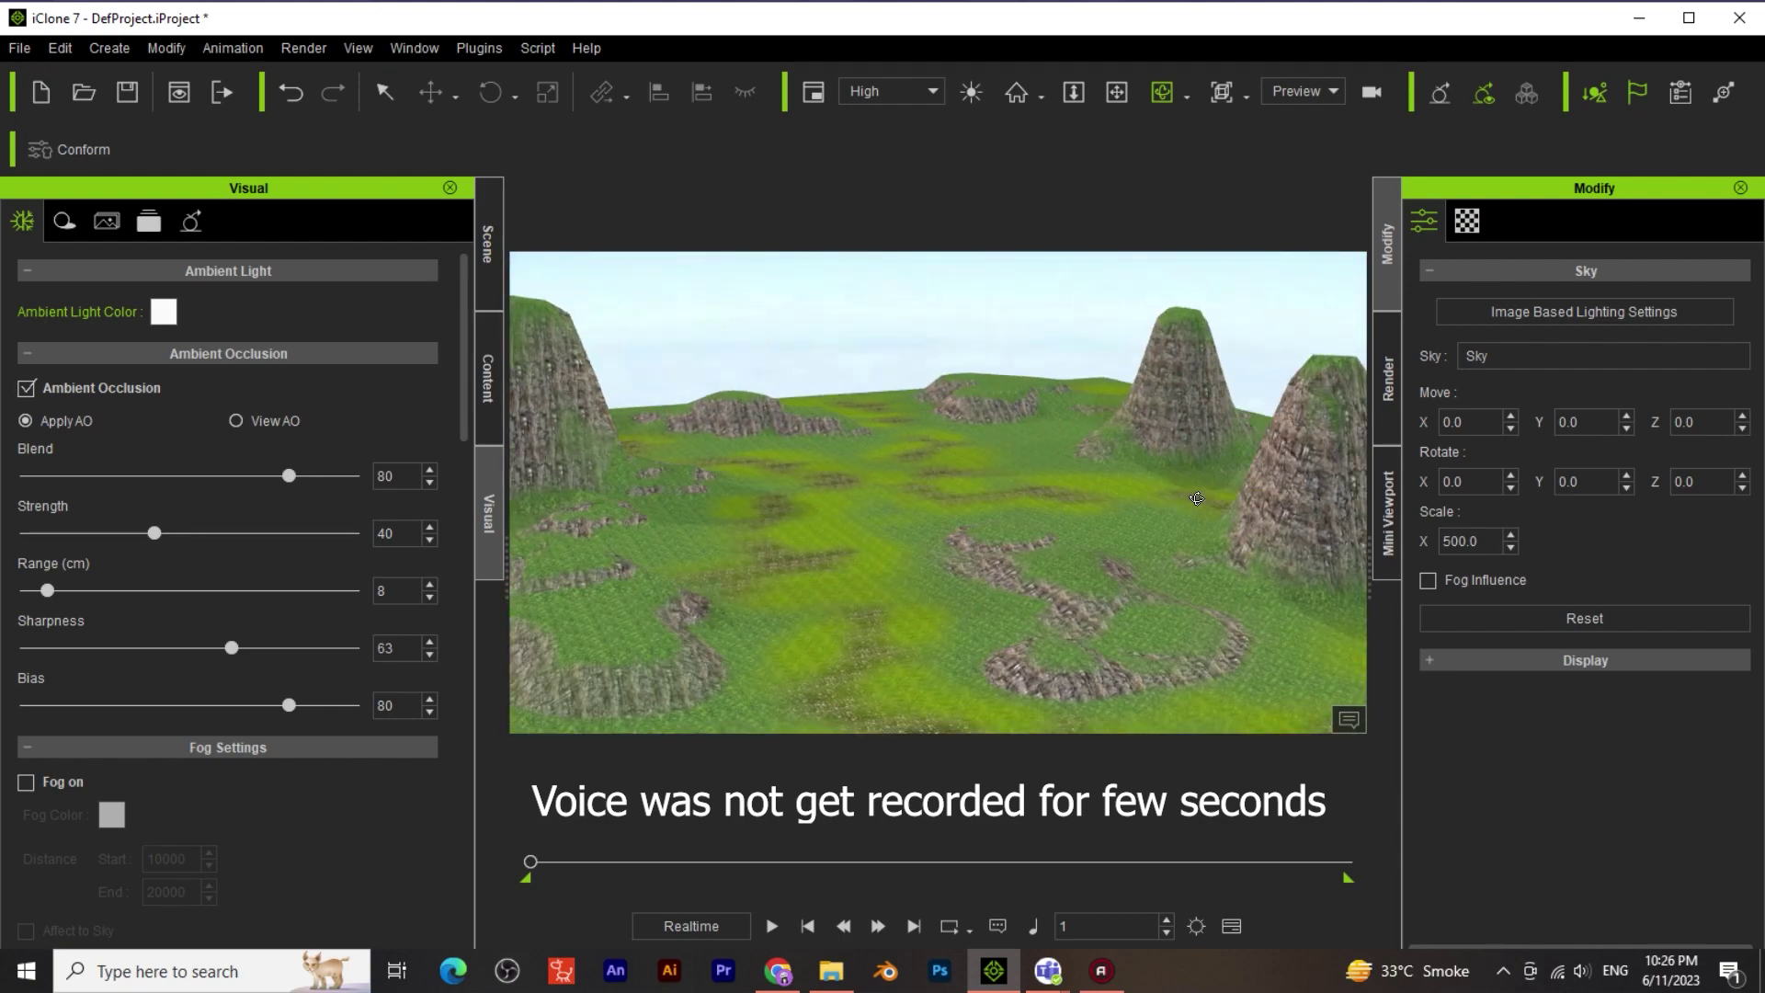
pyautogui.moveTo(1033, 629); pyautogui.dragTo(1012, 493)
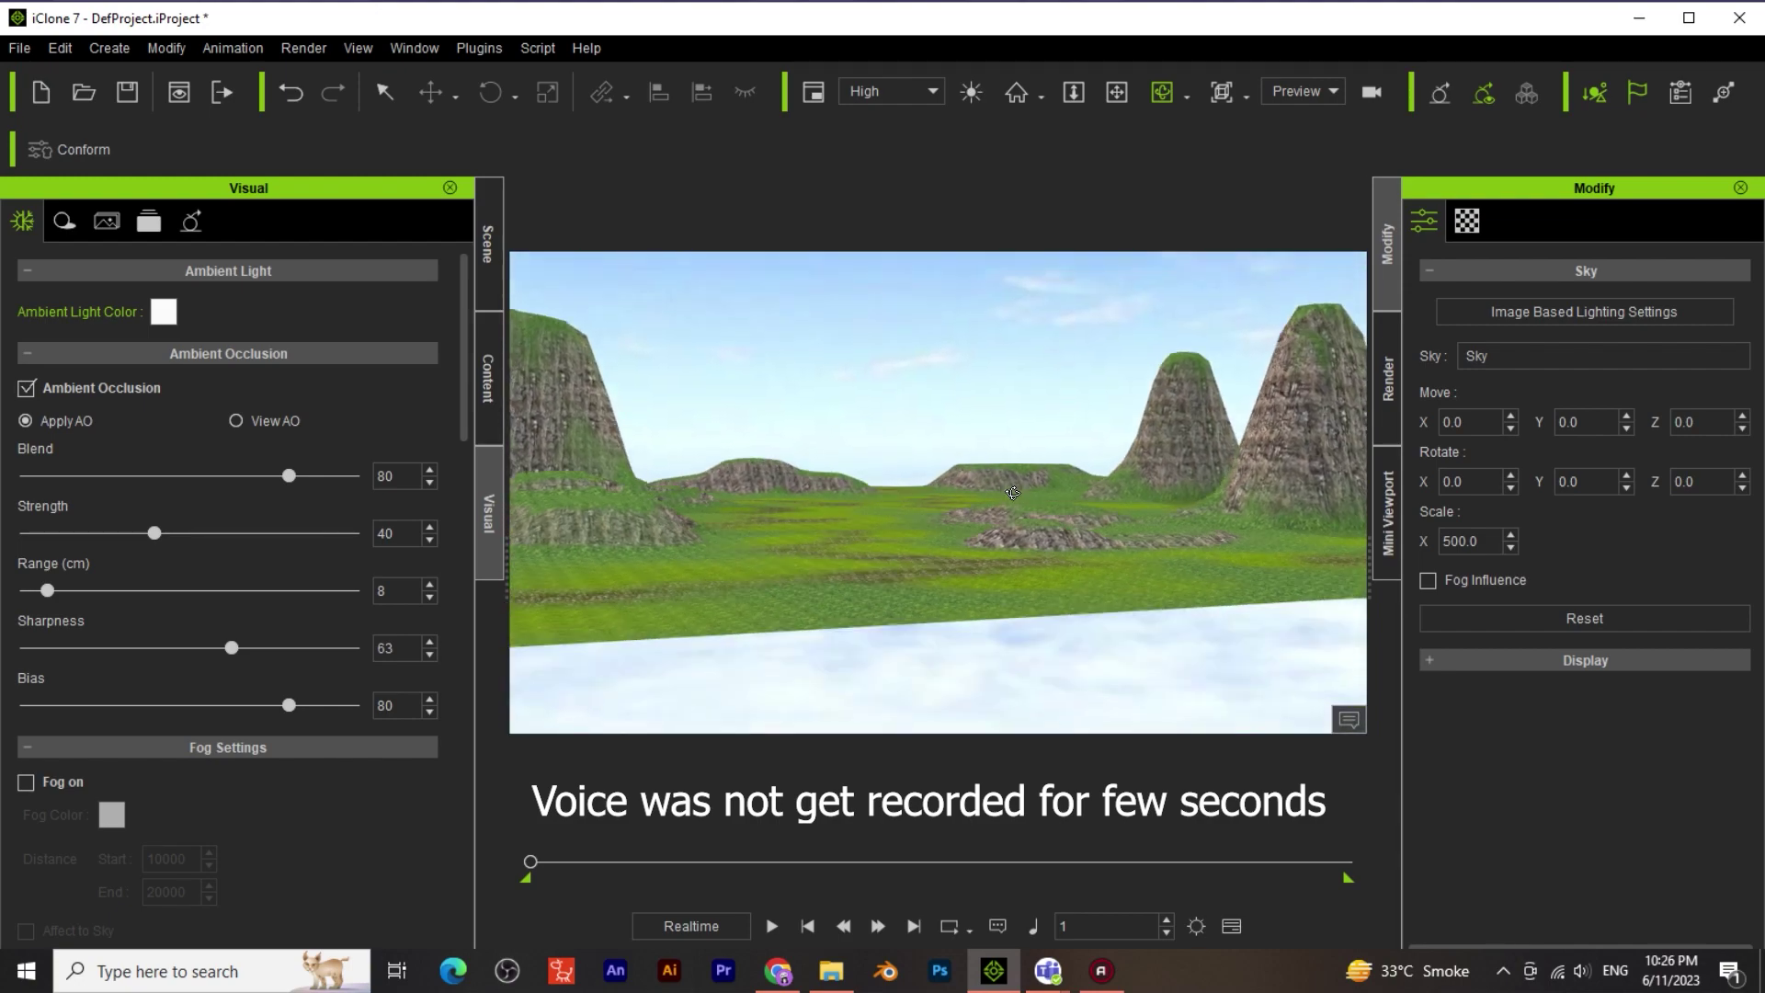
pyautogui.click(1117, 92)
pyautogui.moveTo(992, 588); pyautogui.dragTo(1121, 489)
pyautogui.click(1162, 91)
pyautogui.moveTo(1034, 629); pyautogui.dragTo(1039, 663)
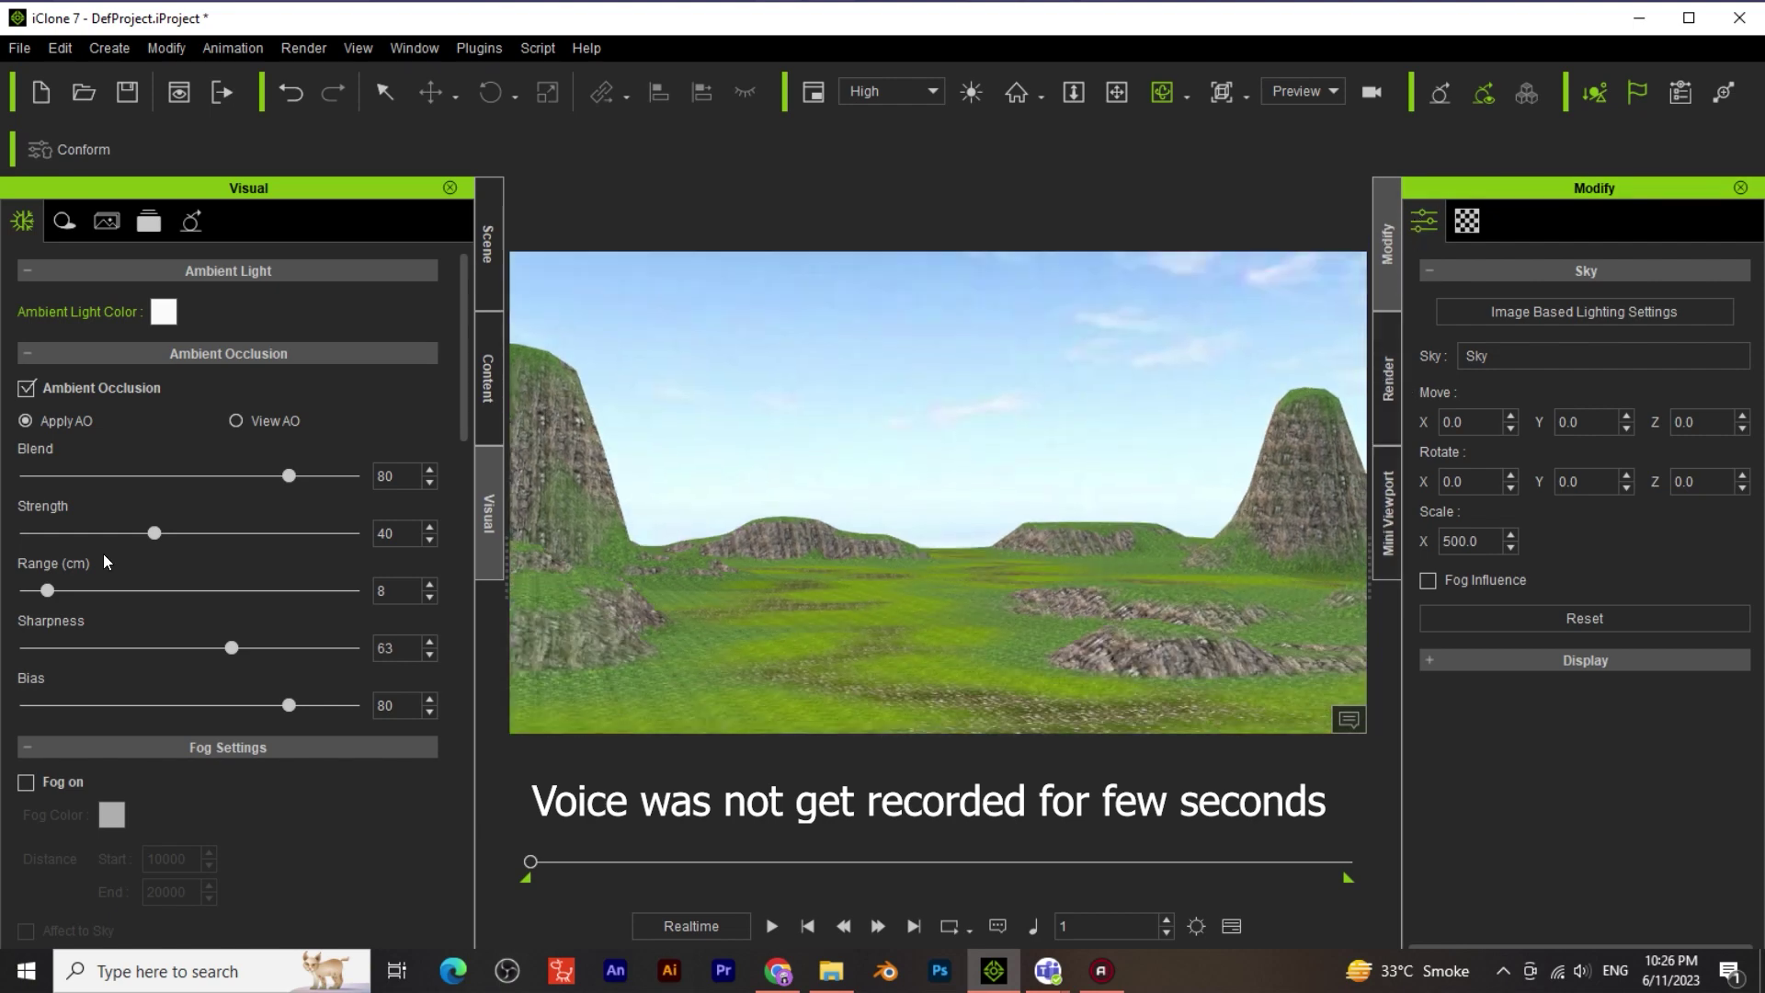
pyautogui.click(479, 241)
pyautogui.click(33, 340)
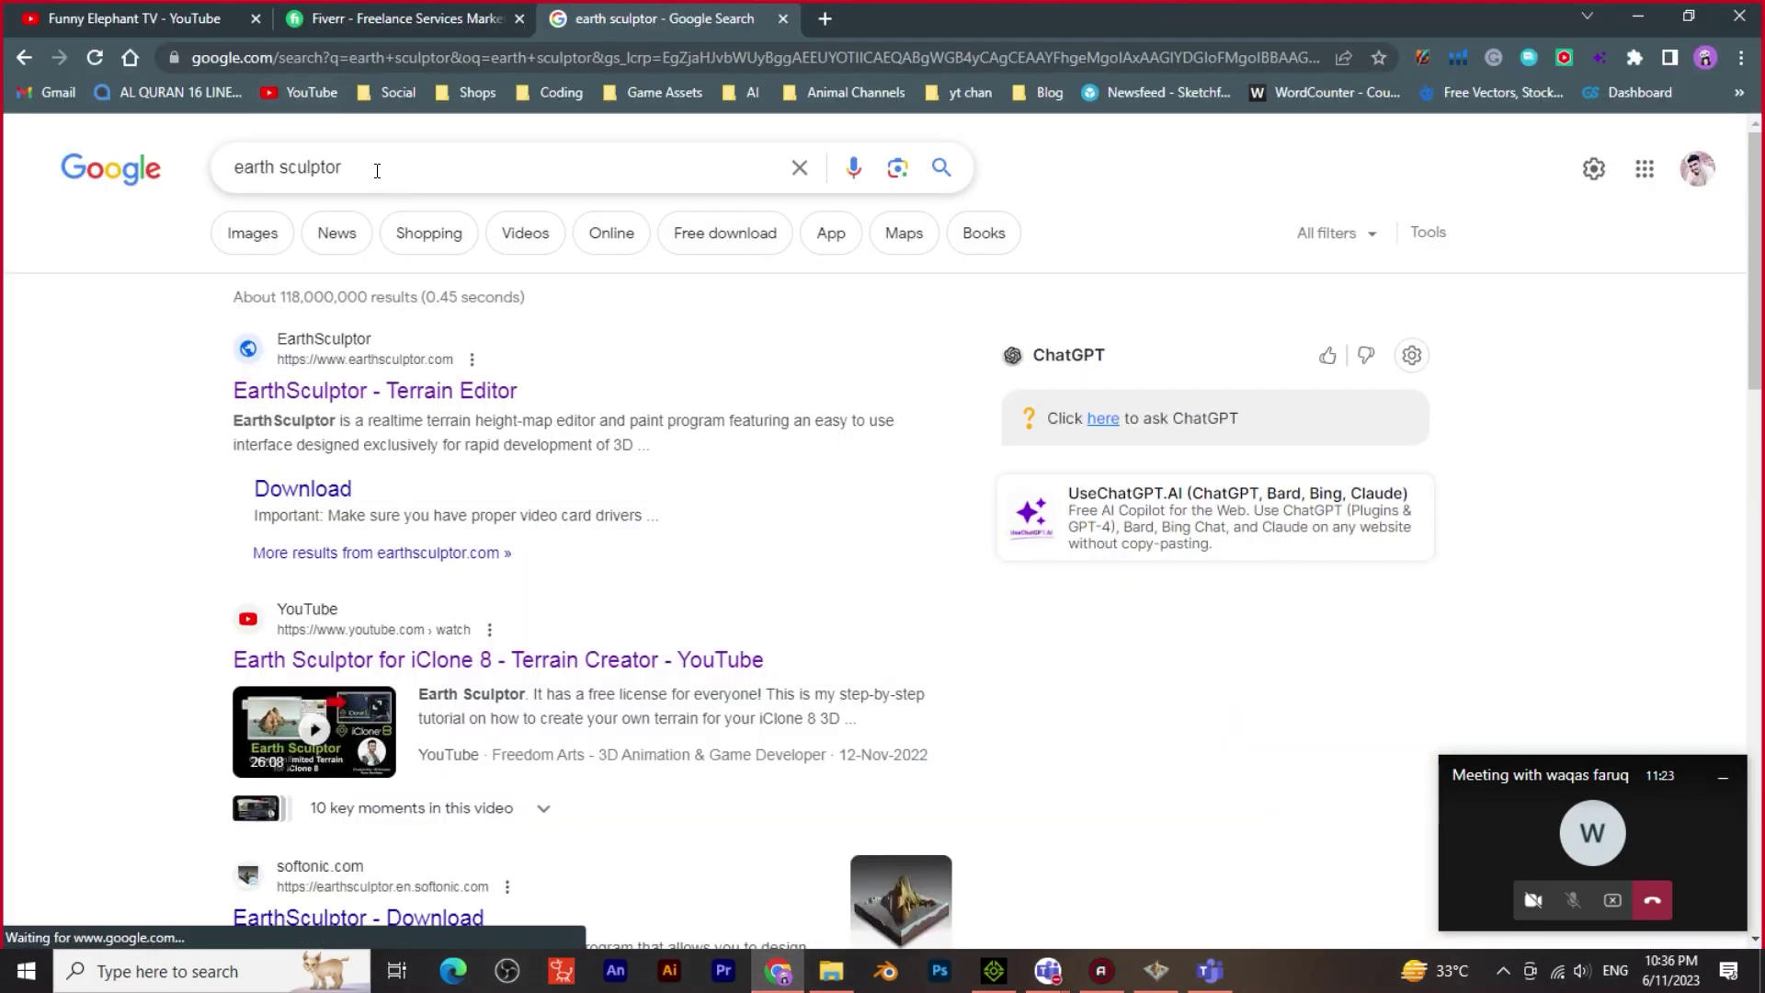
# Search Google for "earth sculpture download" and minimise the browser
pyautogui.click(377, 167)
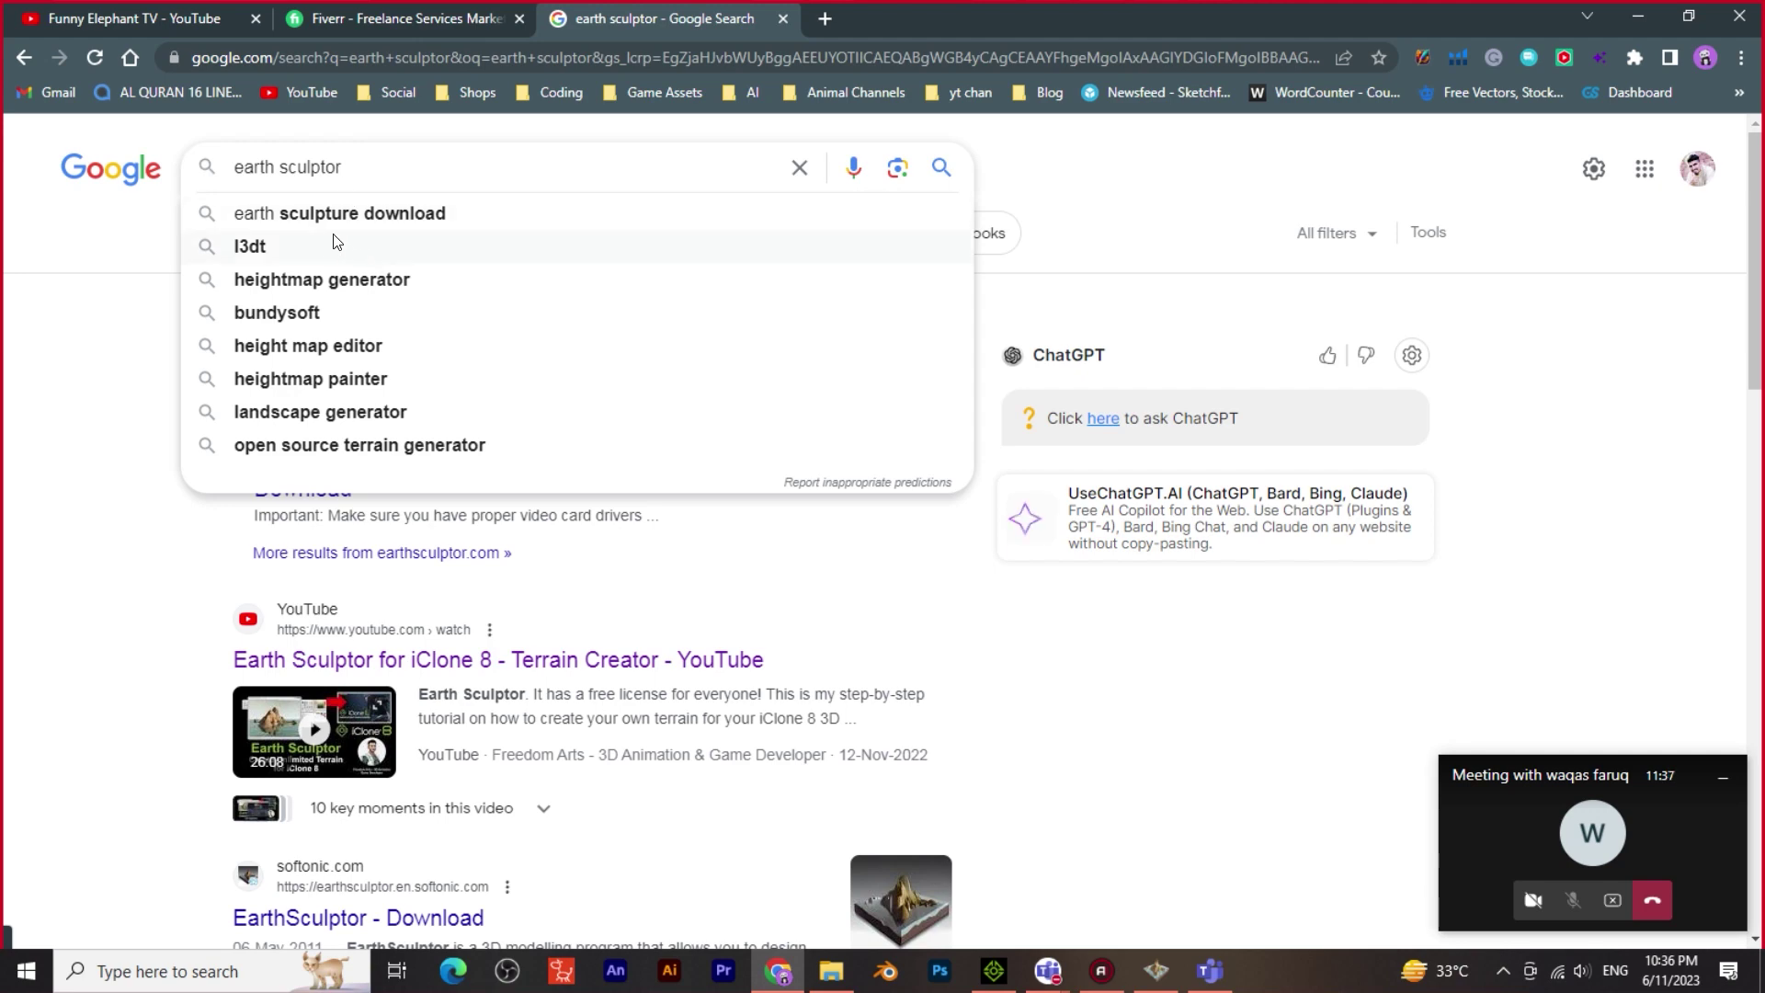
pyautogui.click(447, 219)
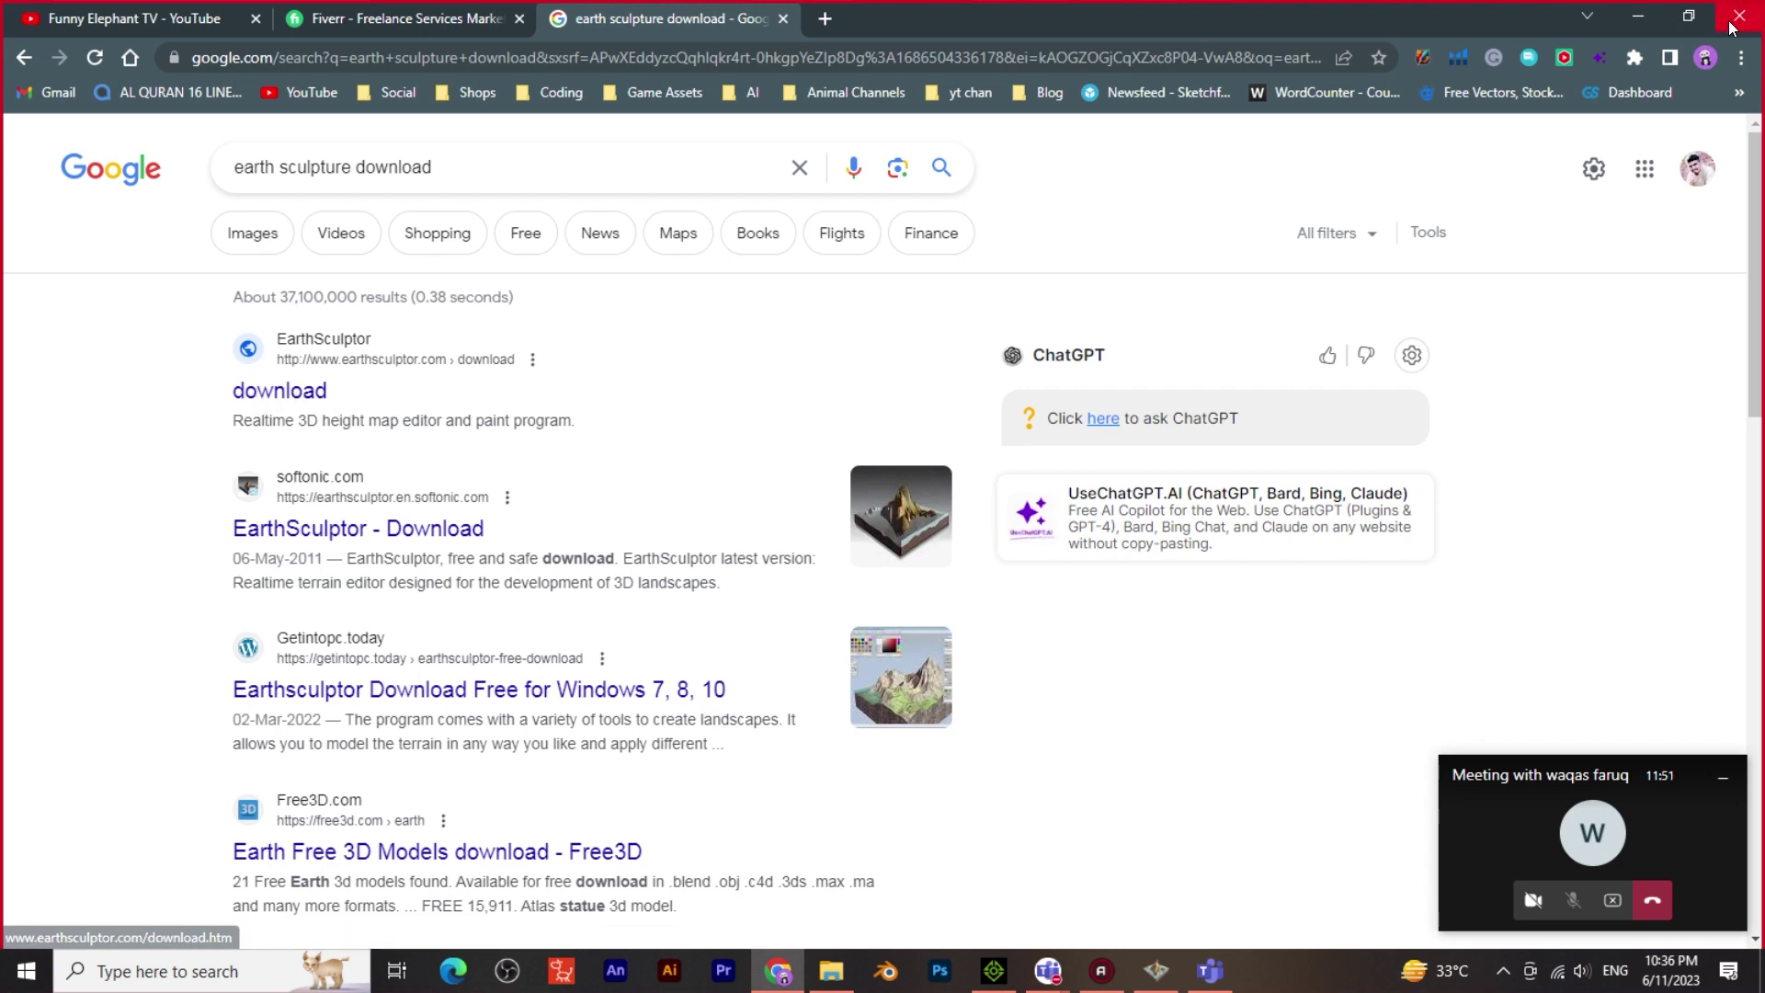
pyautogui.click(1635, 17)
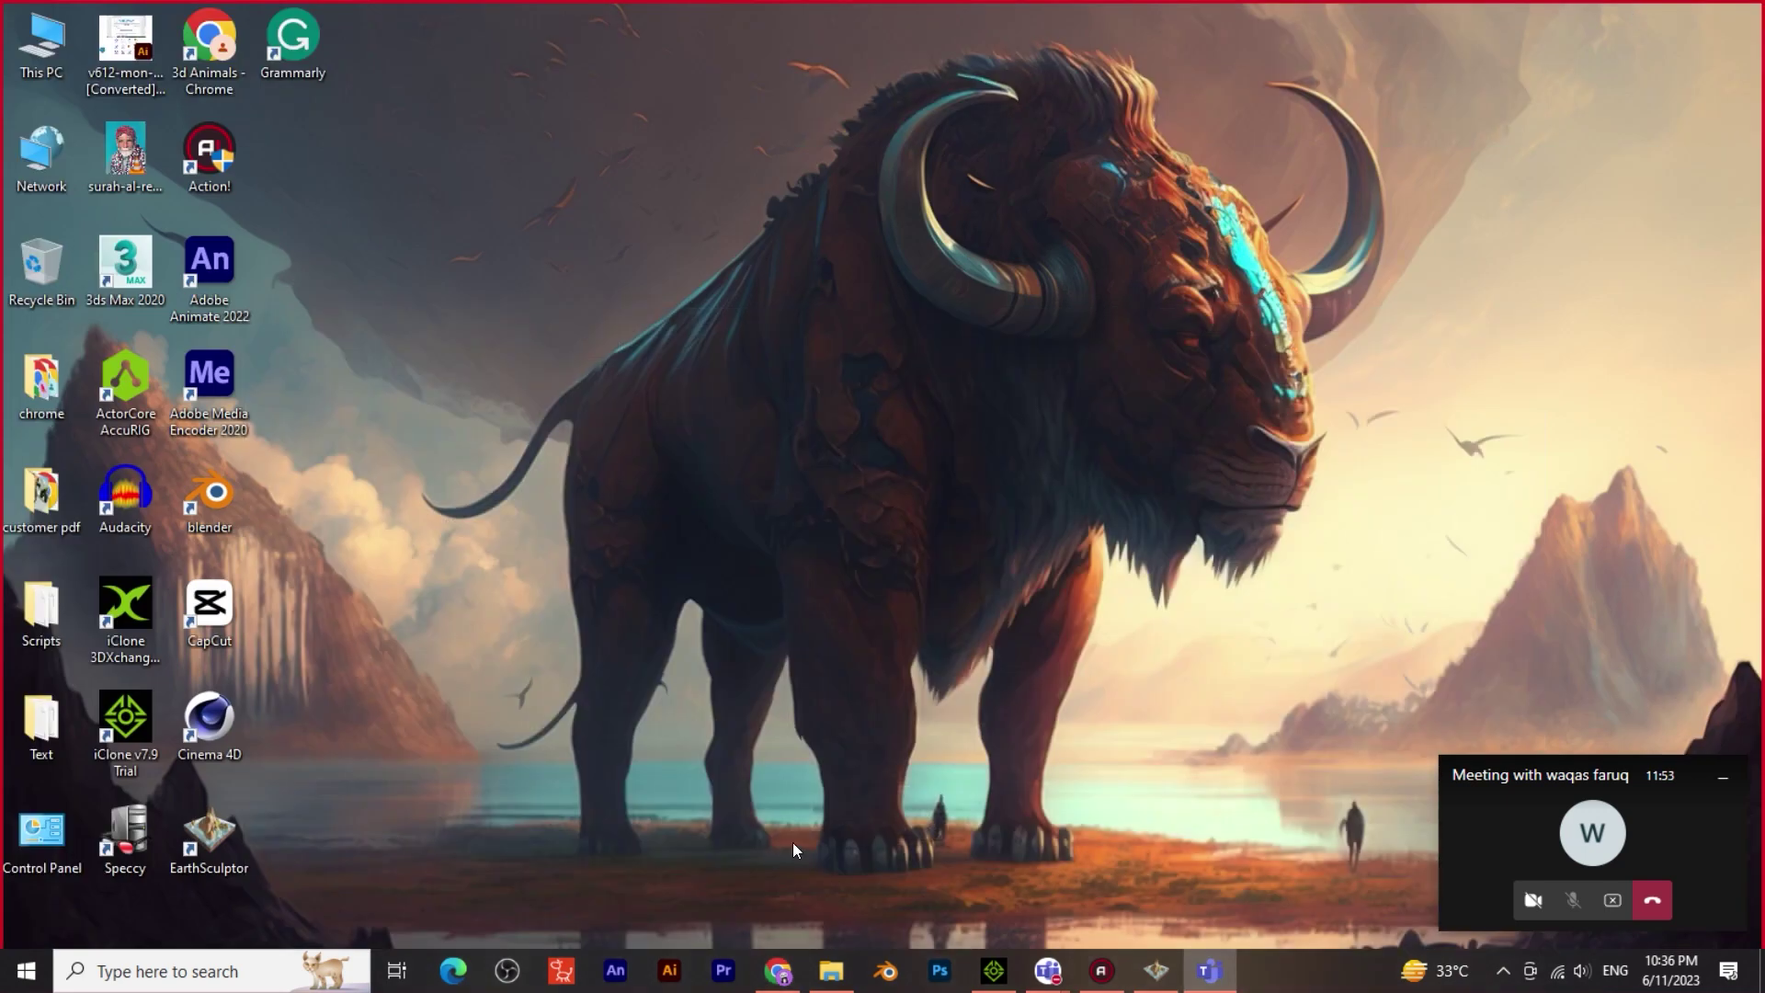
# Switch to EarthSculptor and create a new 257x257 map with 256x256 color, detail and light maps
pyautogui.click(1155, 970)
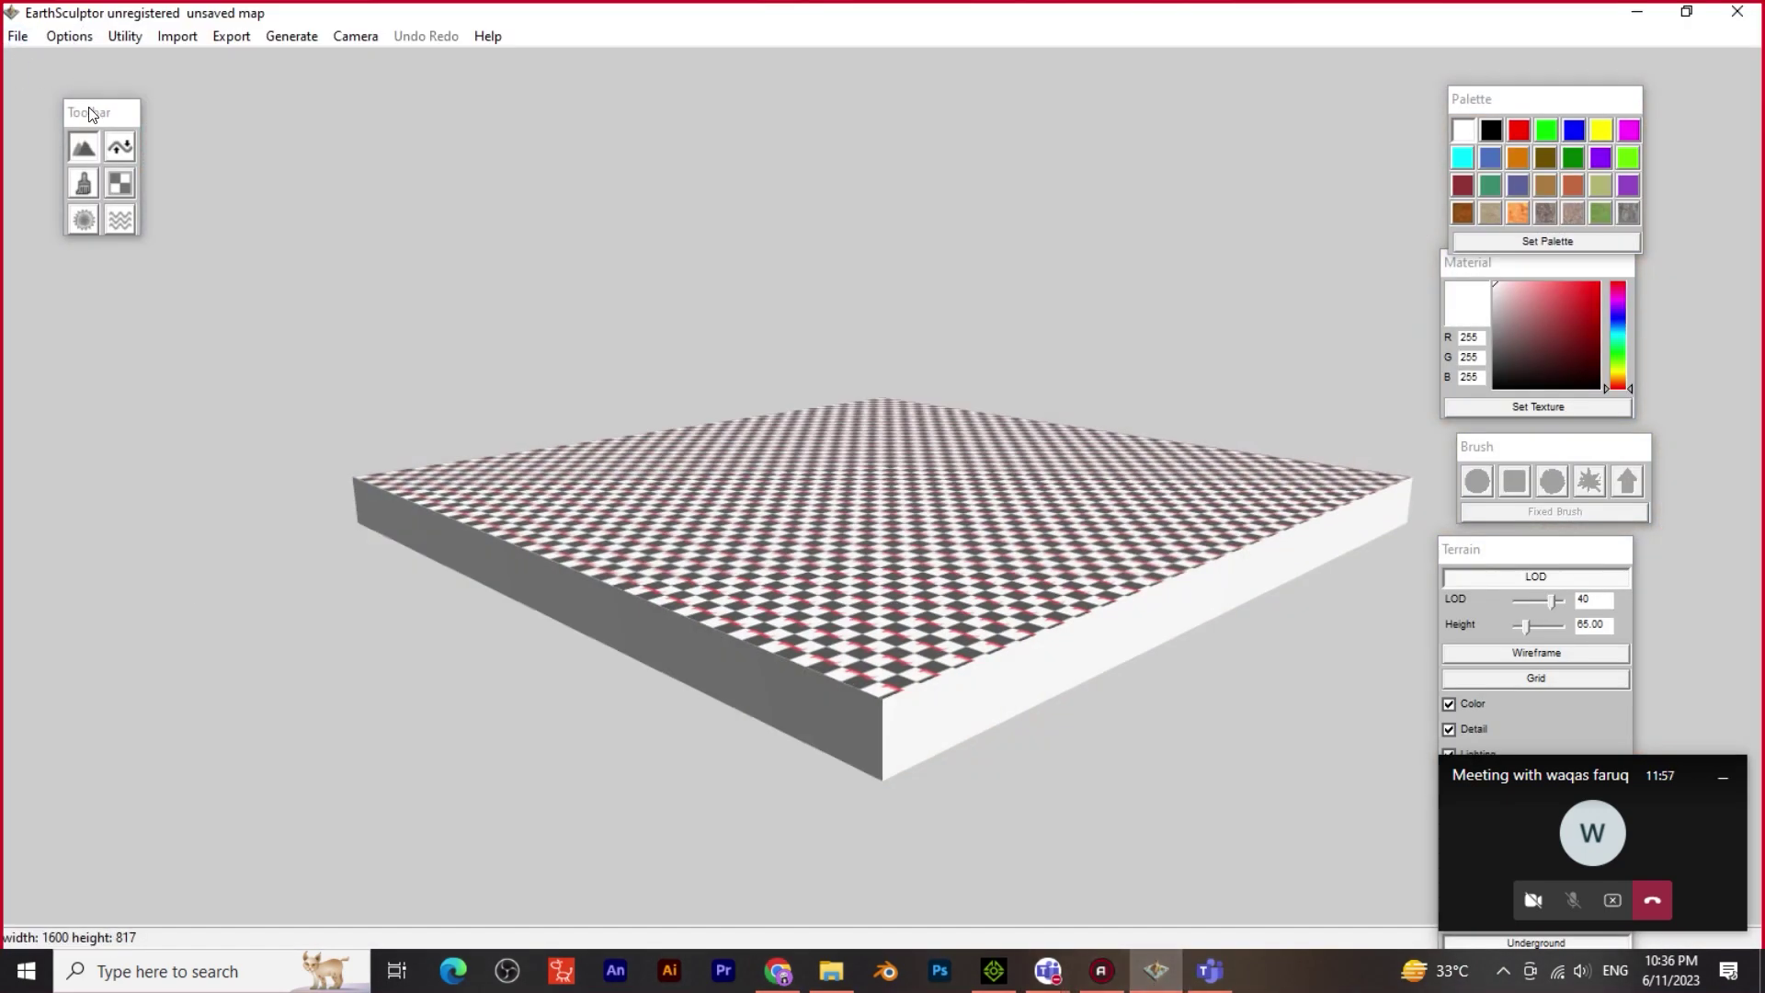
pyautogui.click(16, 50)
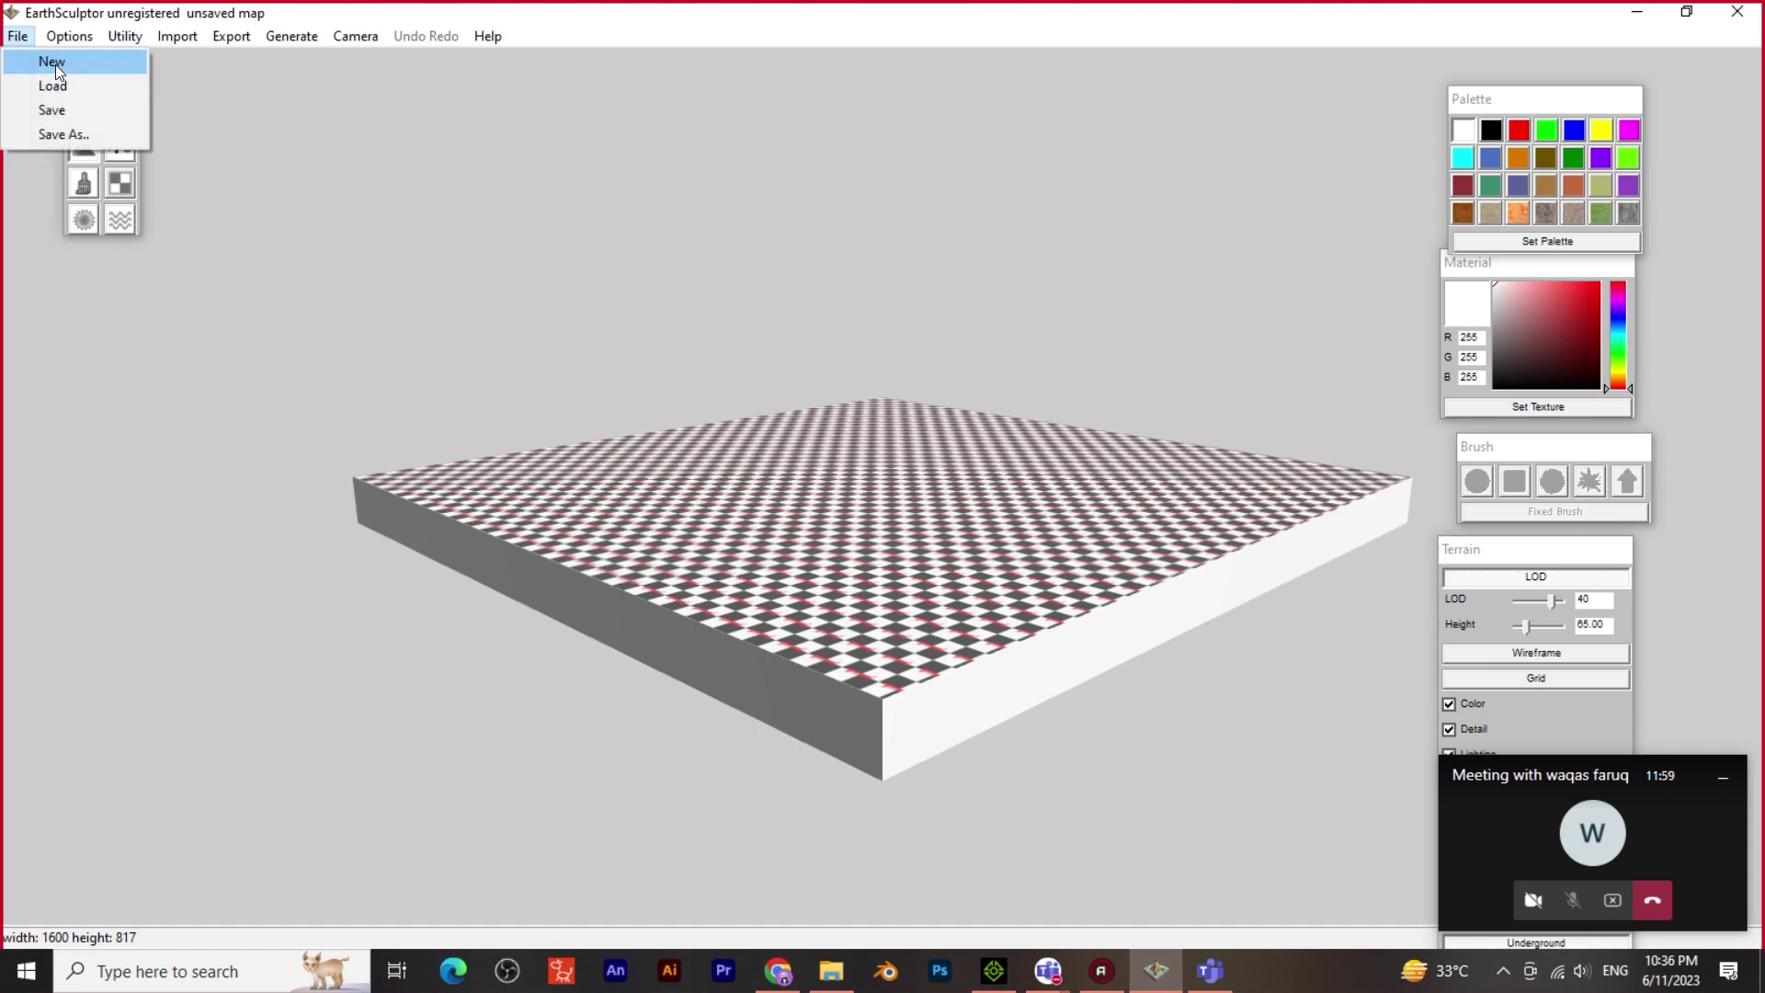
pyautogui.click(55, 62)
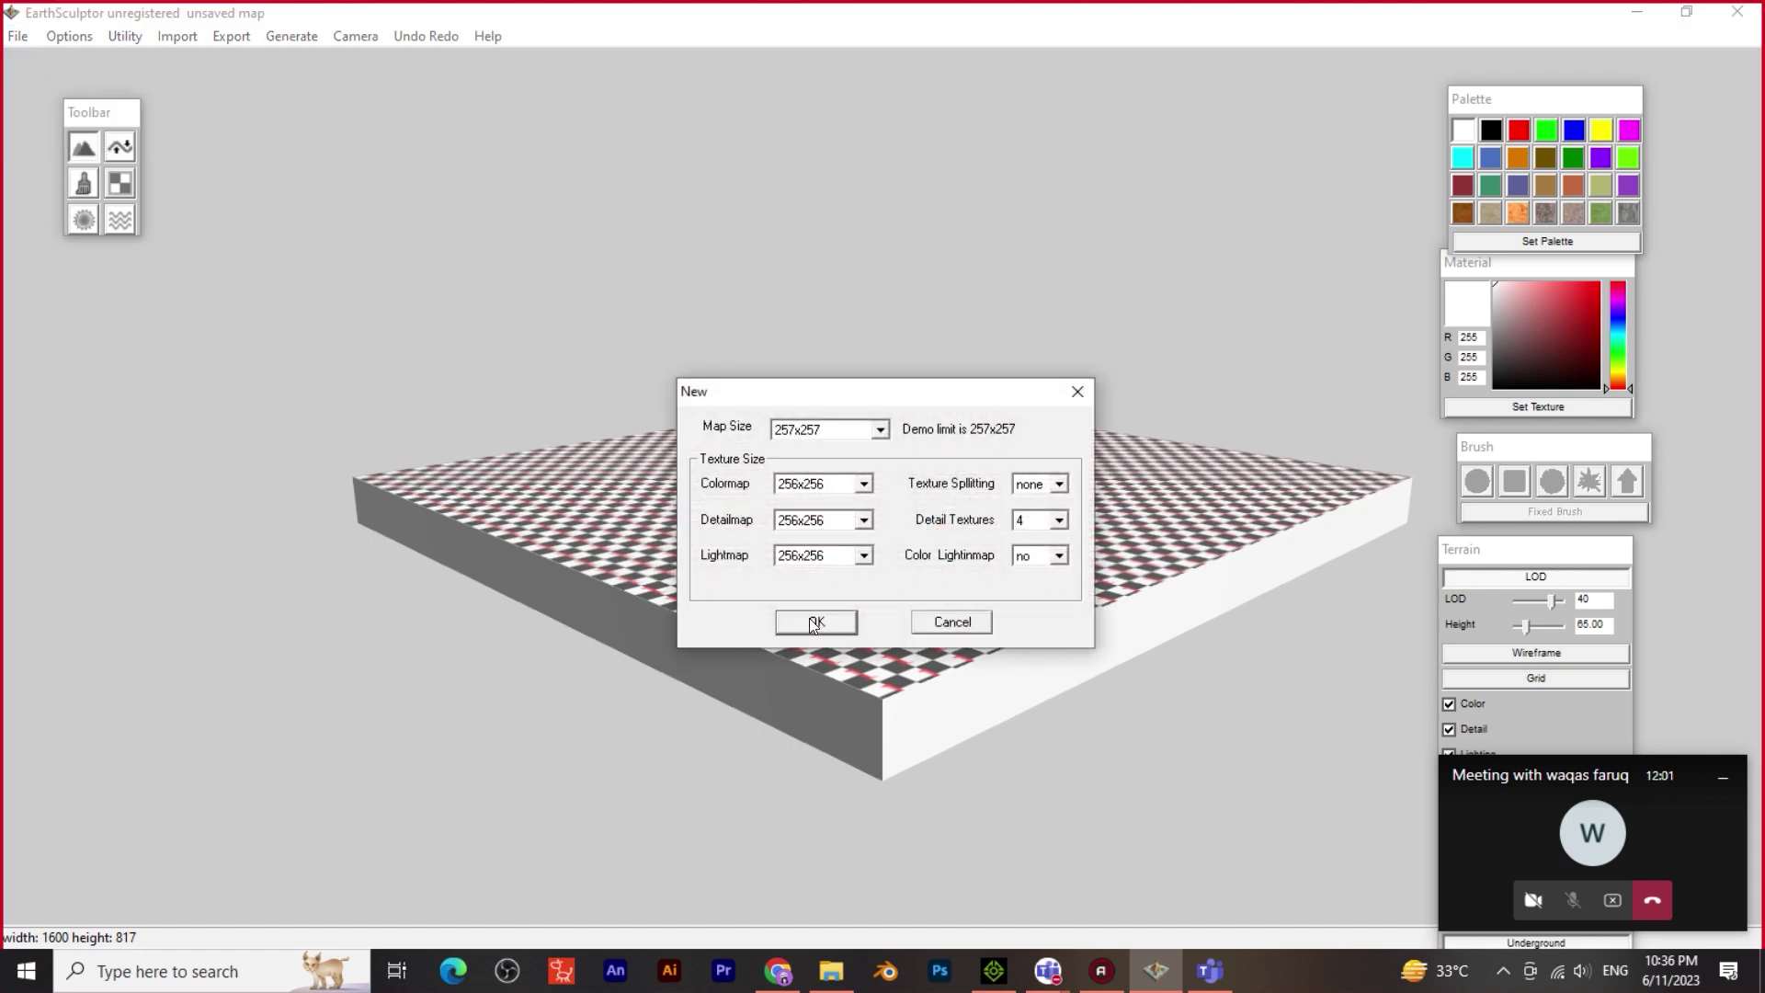
pyautogui.click(815, 622)
# Examine the new flat map, compare it with the Butte terrain in iClone and return to EarthSculptor
pyautogui.scroll(3, 924, 609)
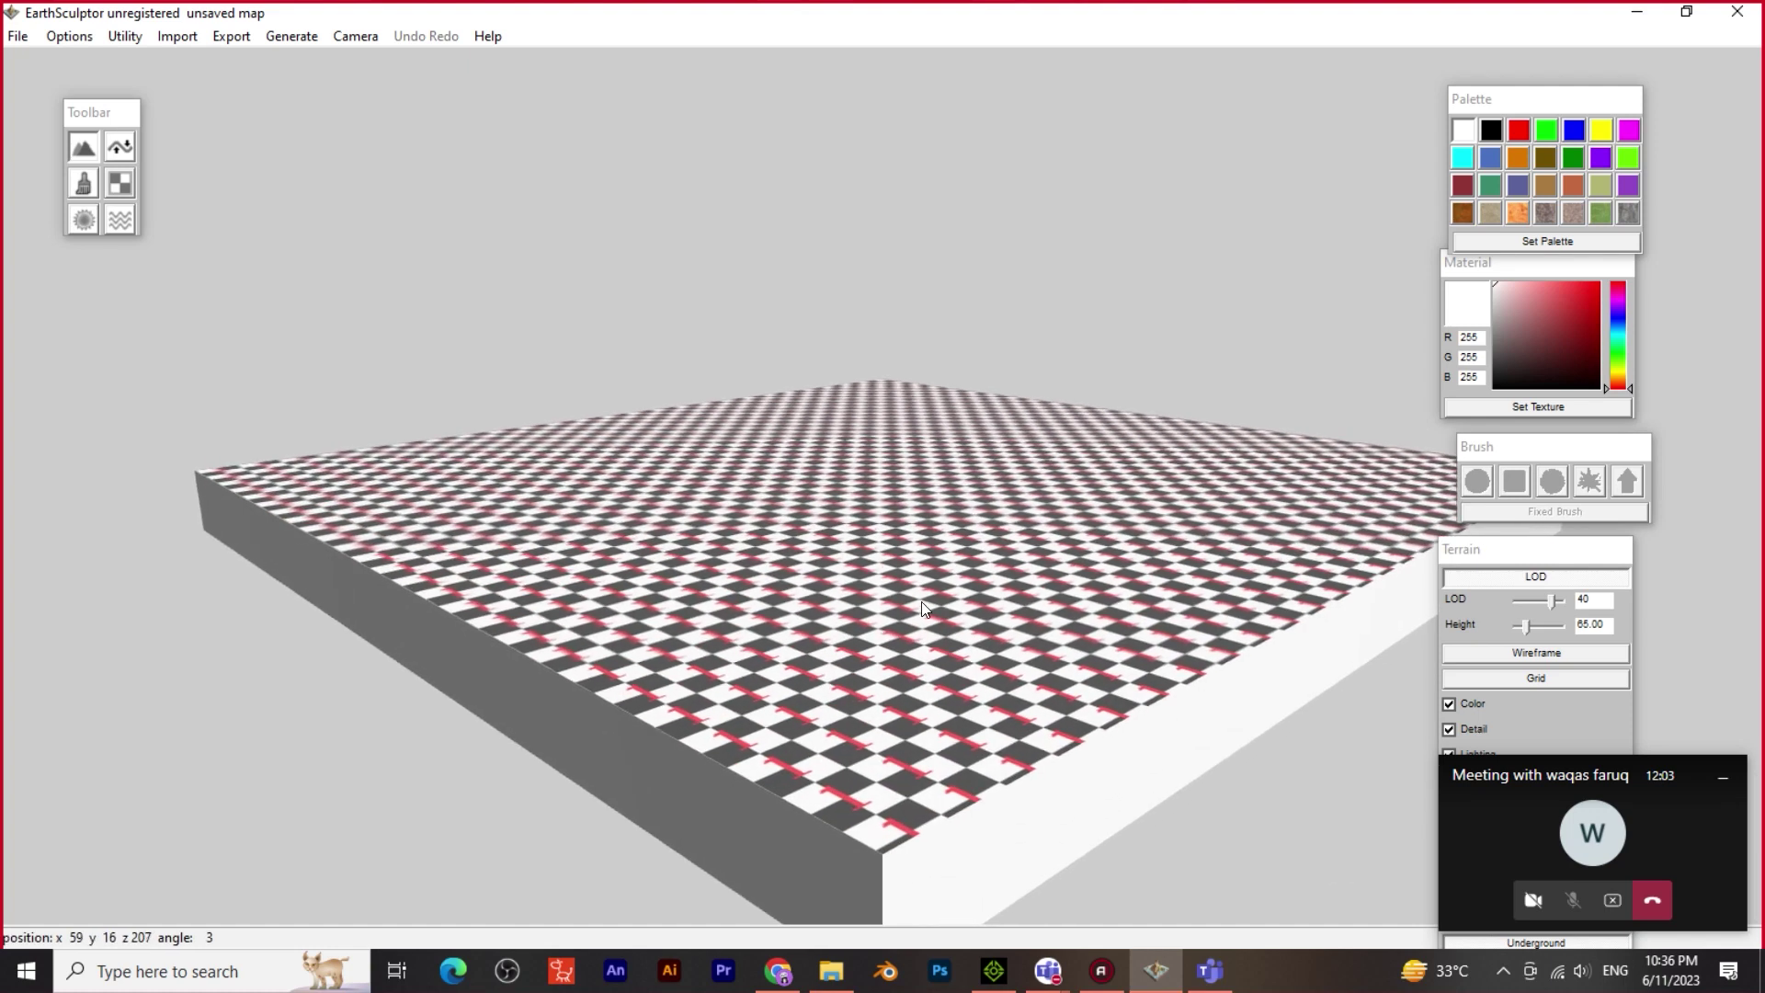
pyautogui.scroll(-3, 924, 609)
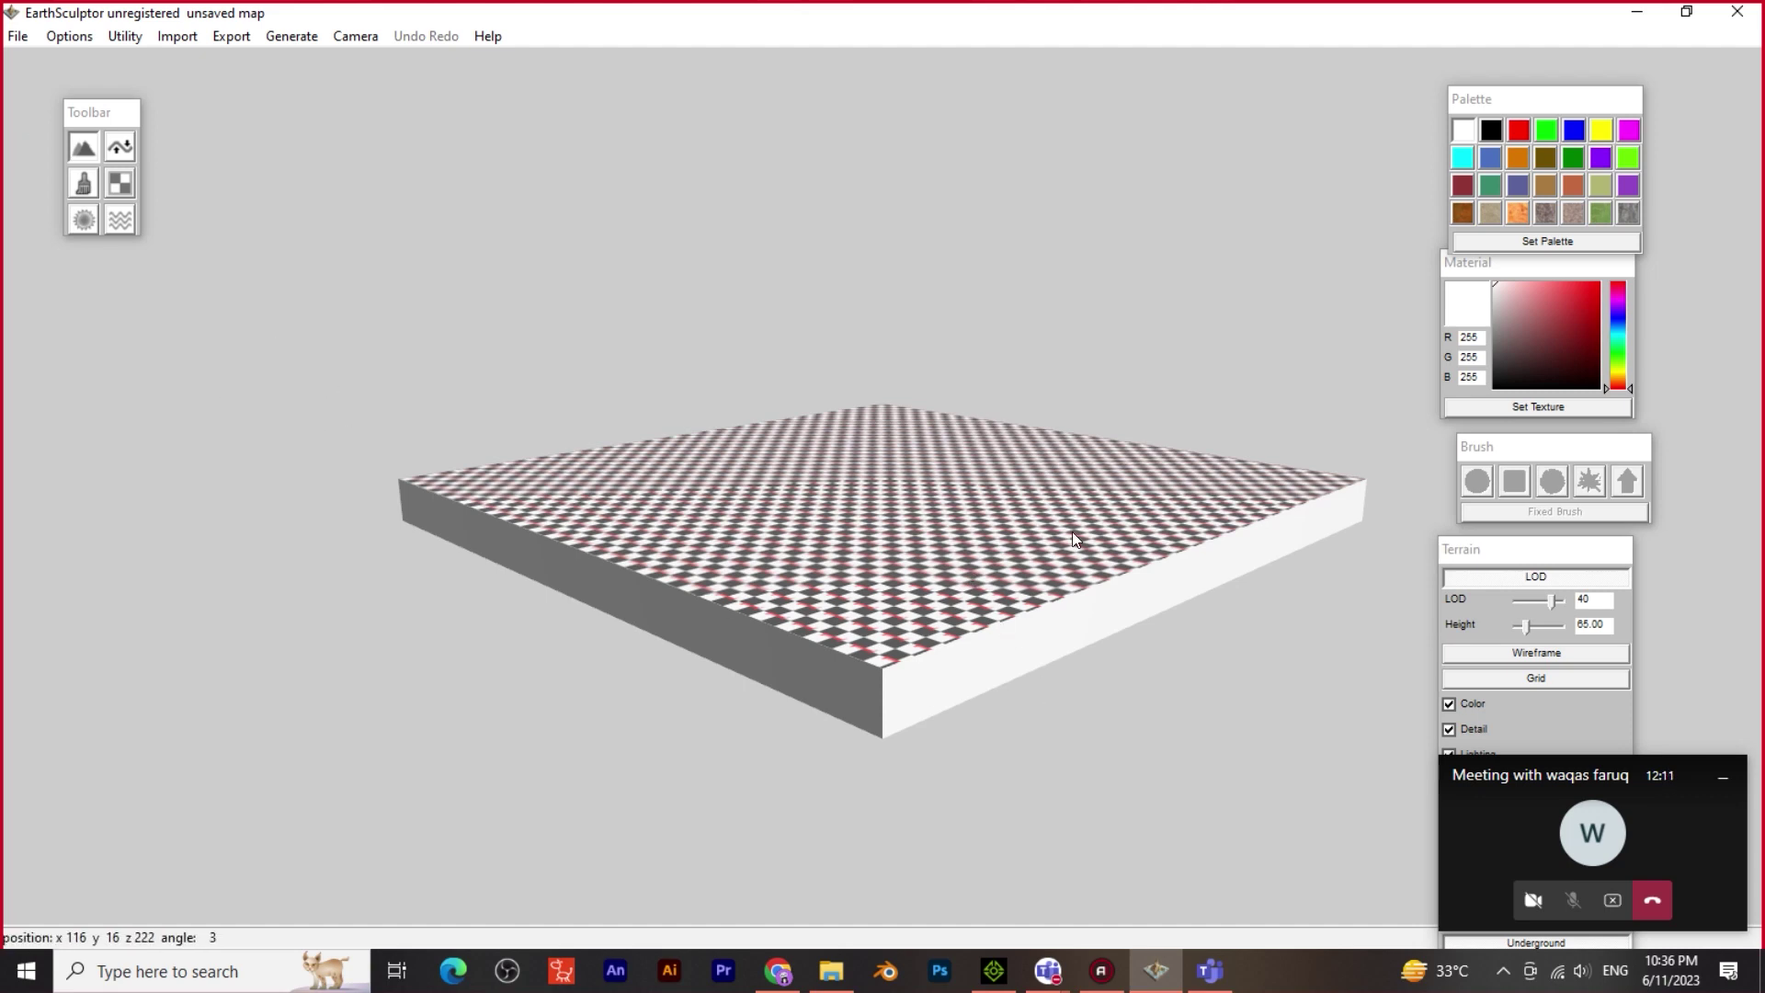
pyautogui.click(991, 985)
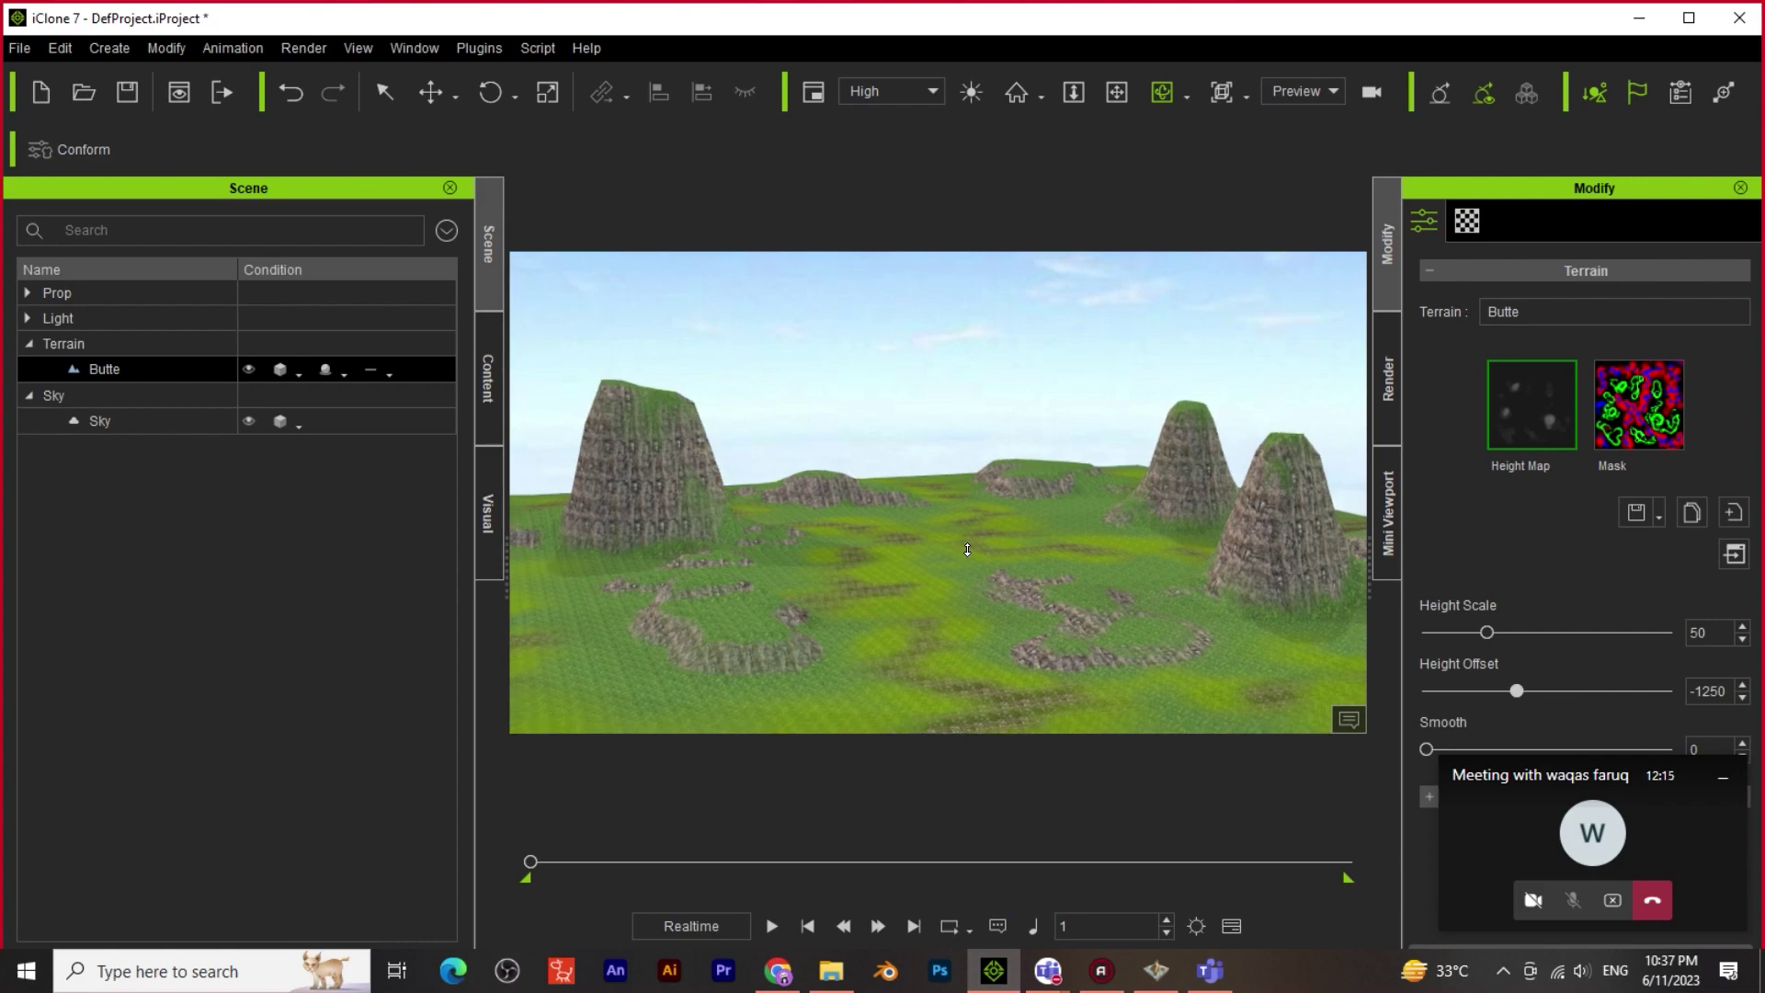
pyautogui.click(1639, 17)
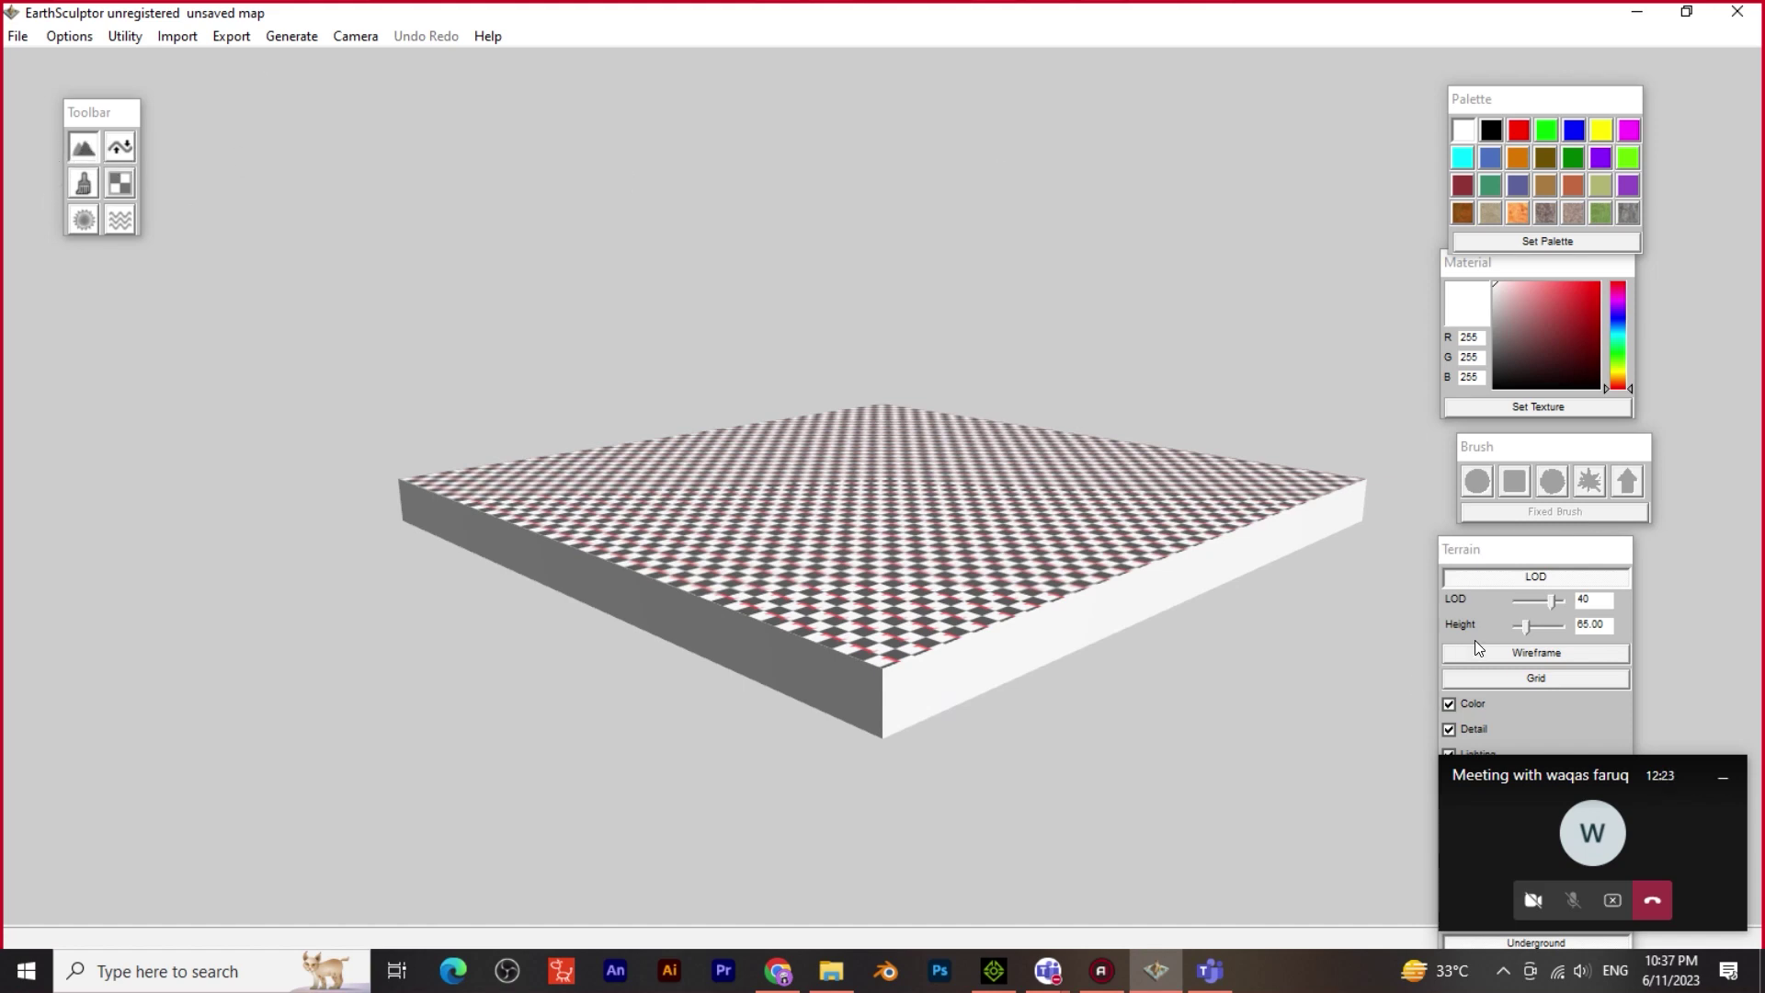
# Line up the Palette, Material, Brush and Terrain windows in one column and move the meeting window clear of them
pyautogui.moveTo(1494, 96); pyautogui.dragTo(1458, 72)
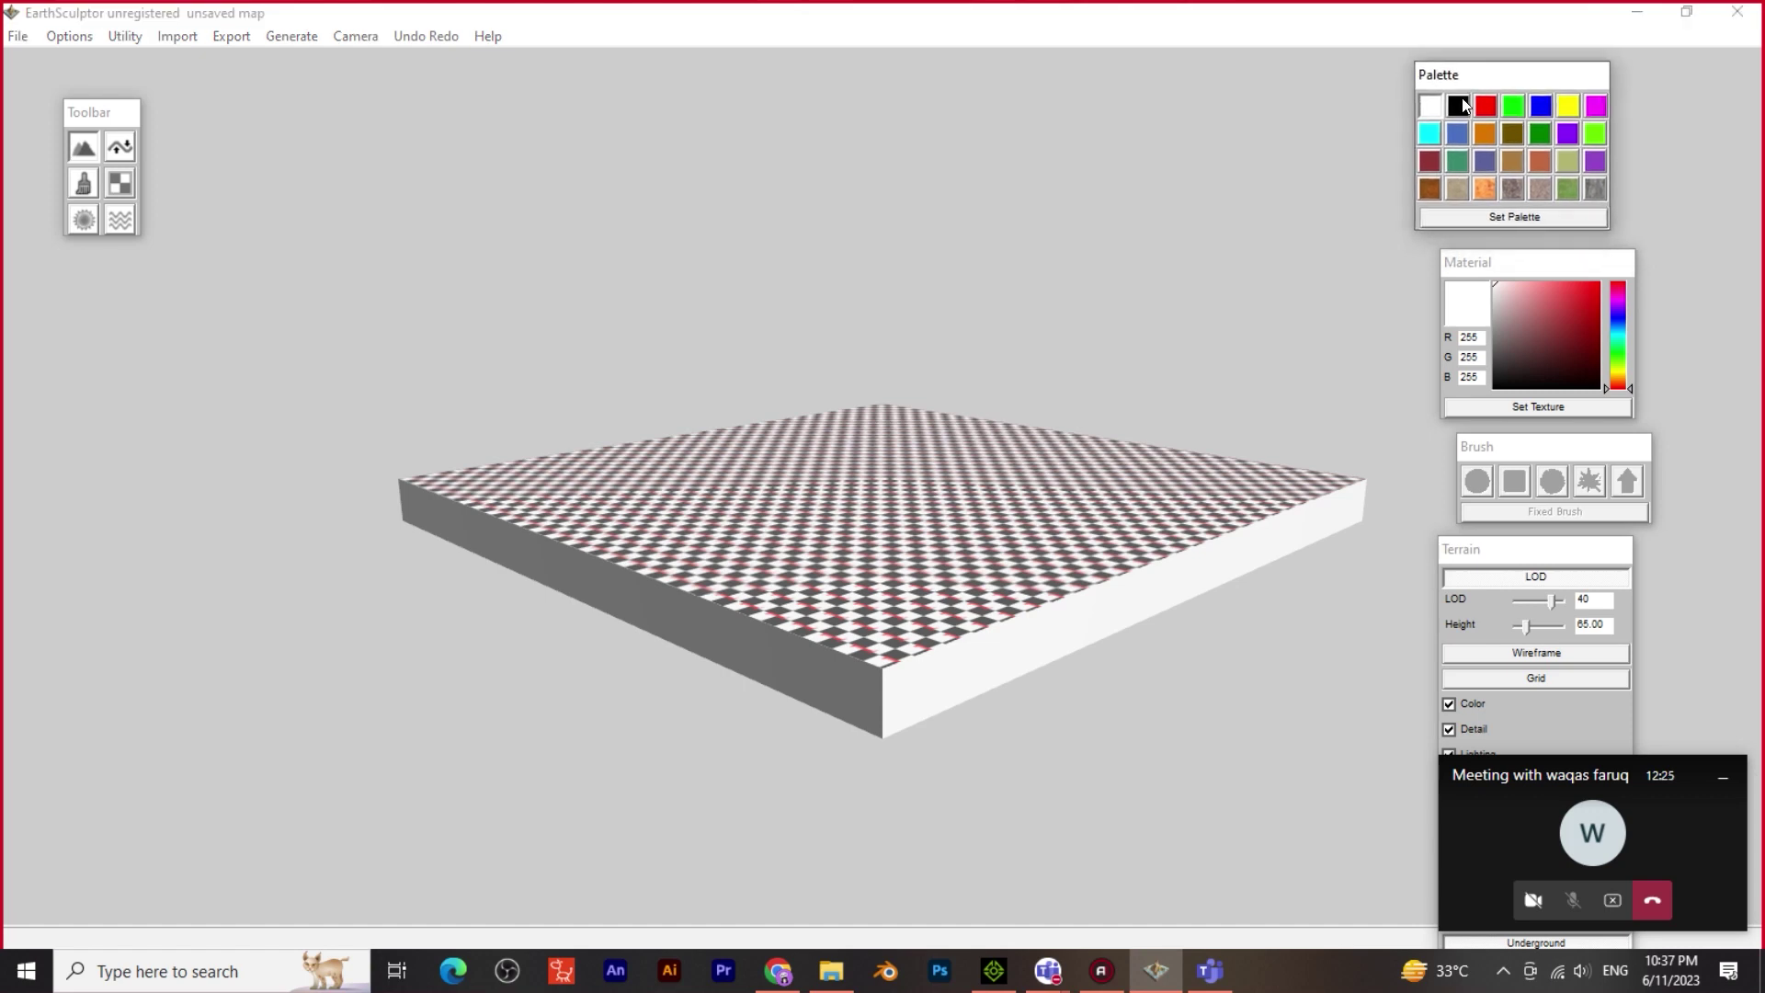
pyautogui.moveTo(1479, 273); pyautogui.dragTo(1450, 262)
pyautogui.moveTo(1517, 454)
pyautogui.mouseDown()
pyautogui.moveTo(1458, 434)
pyautogui.moveTo(1472, 440)
pyautogui.mouseUp()
pyautogui.moveTo(1461, 562); pyautogui.dragTo(1429, 542)
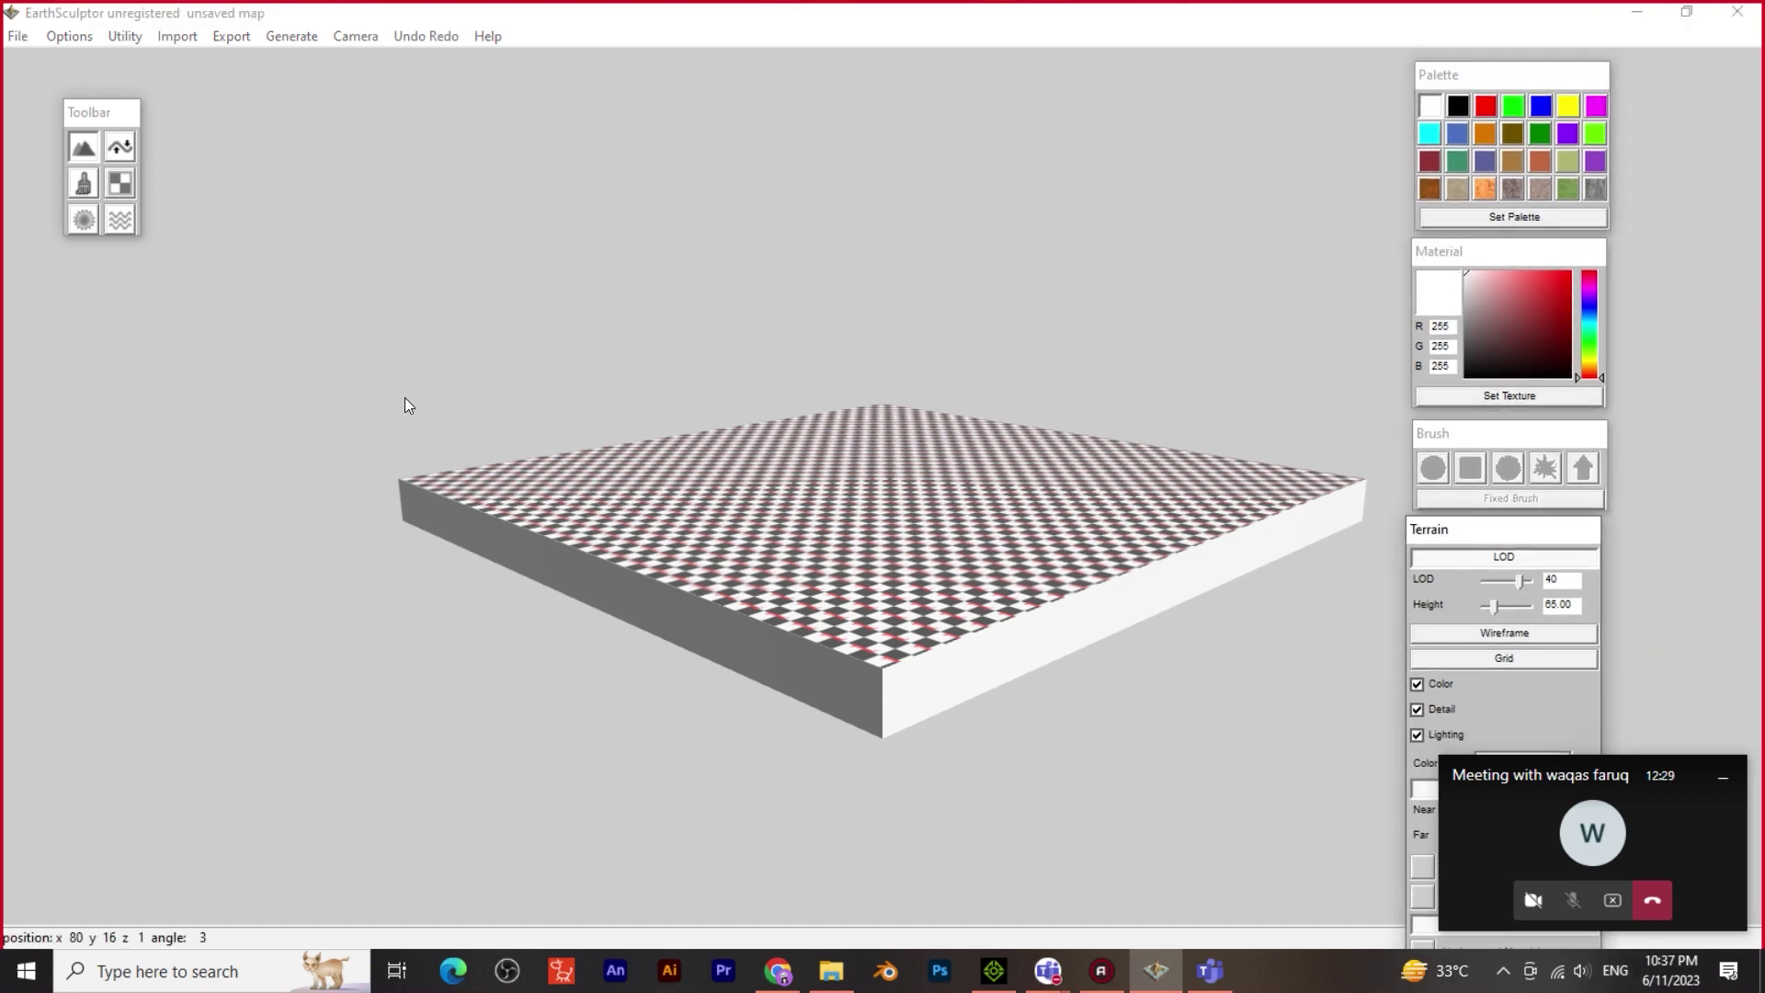
pyautogui.moveTo(1634, 804); pyautogui.dragTo(278, 770)
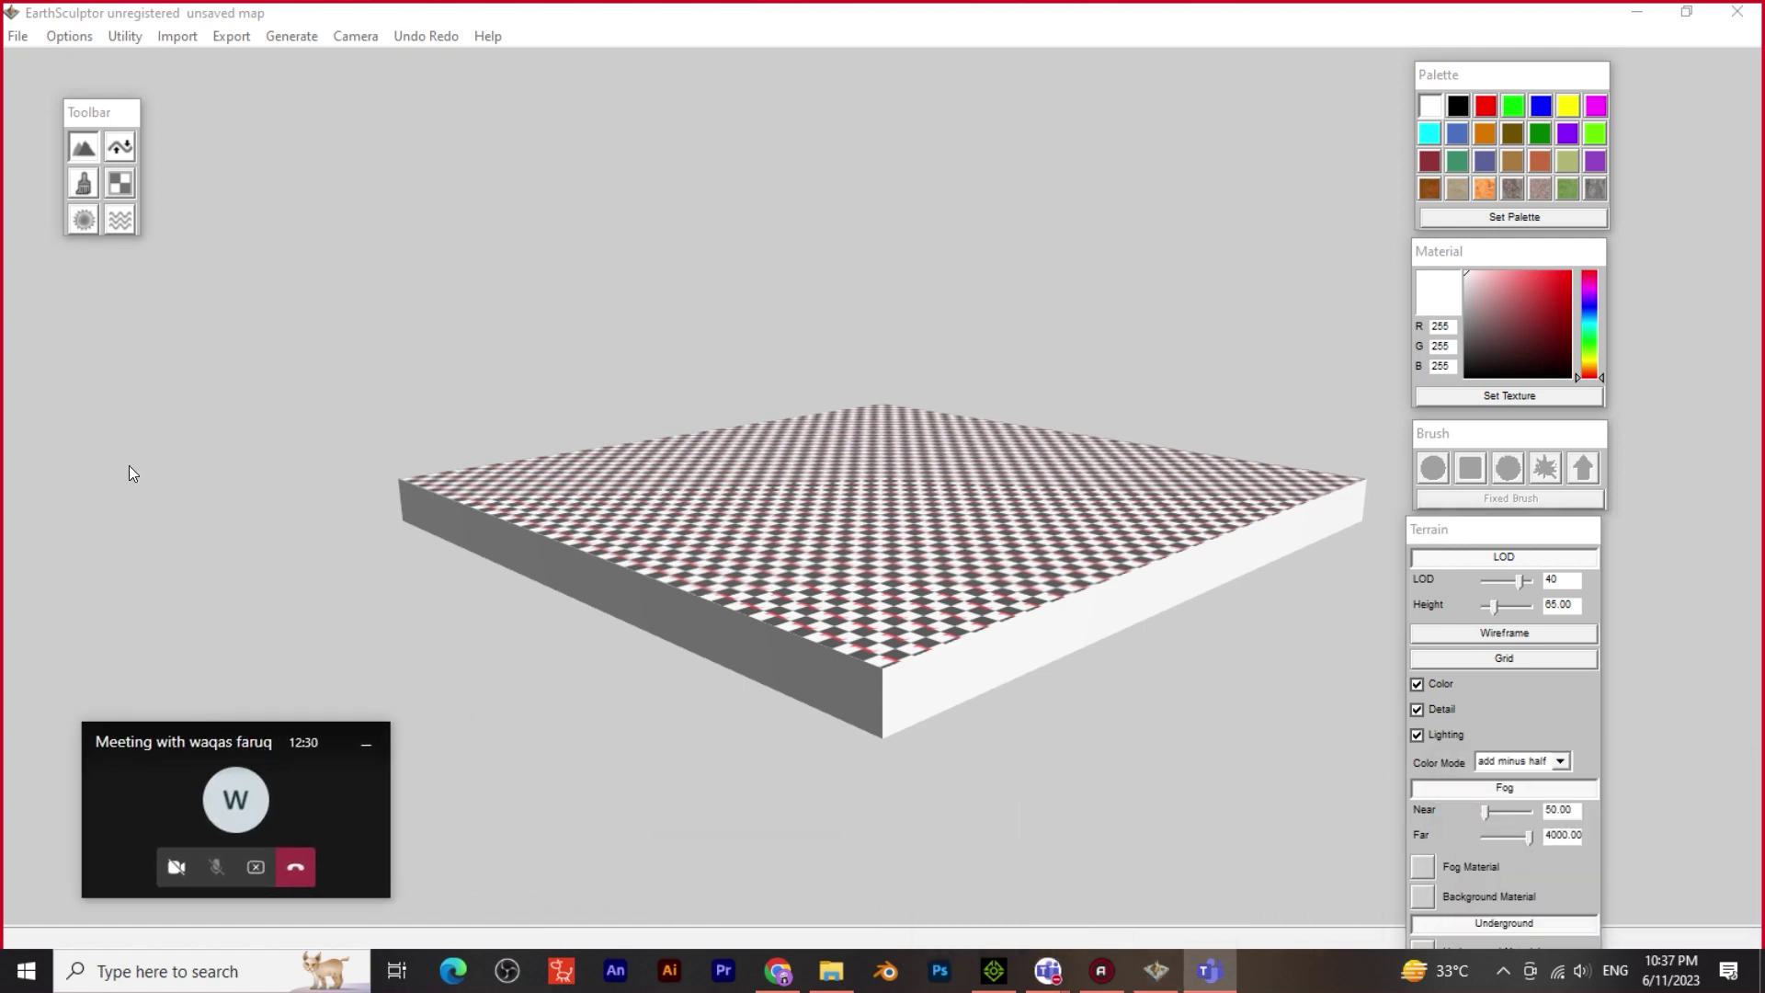
# Activate terraforming, align its settings window with the others and choose the raise brush with a radius of 67.33
pyautogui.click(118, 146)
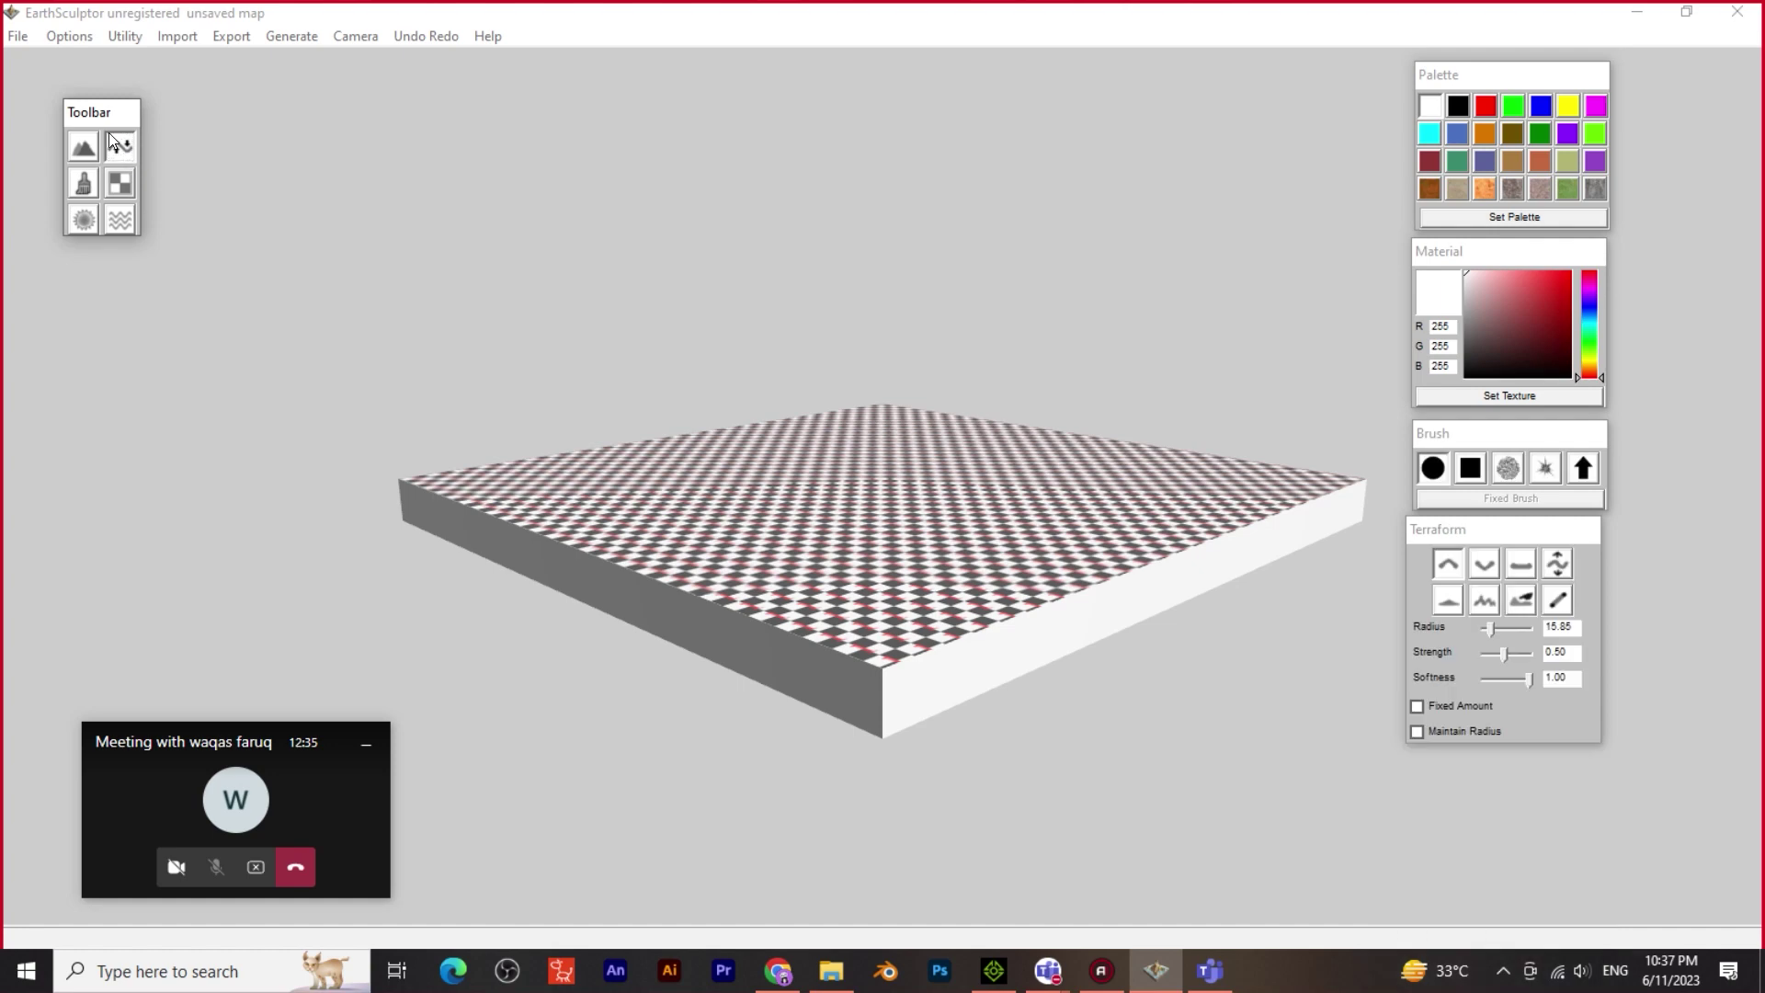
pyautogui.moveTo(1448, 521)
pyautogui.mouseDown()
pyautogui.moveTo(1471, 541)
pyautogui.moveTo(1460, 532)
pyautogui.mouseUp()
pyautogui.click(118, 147)
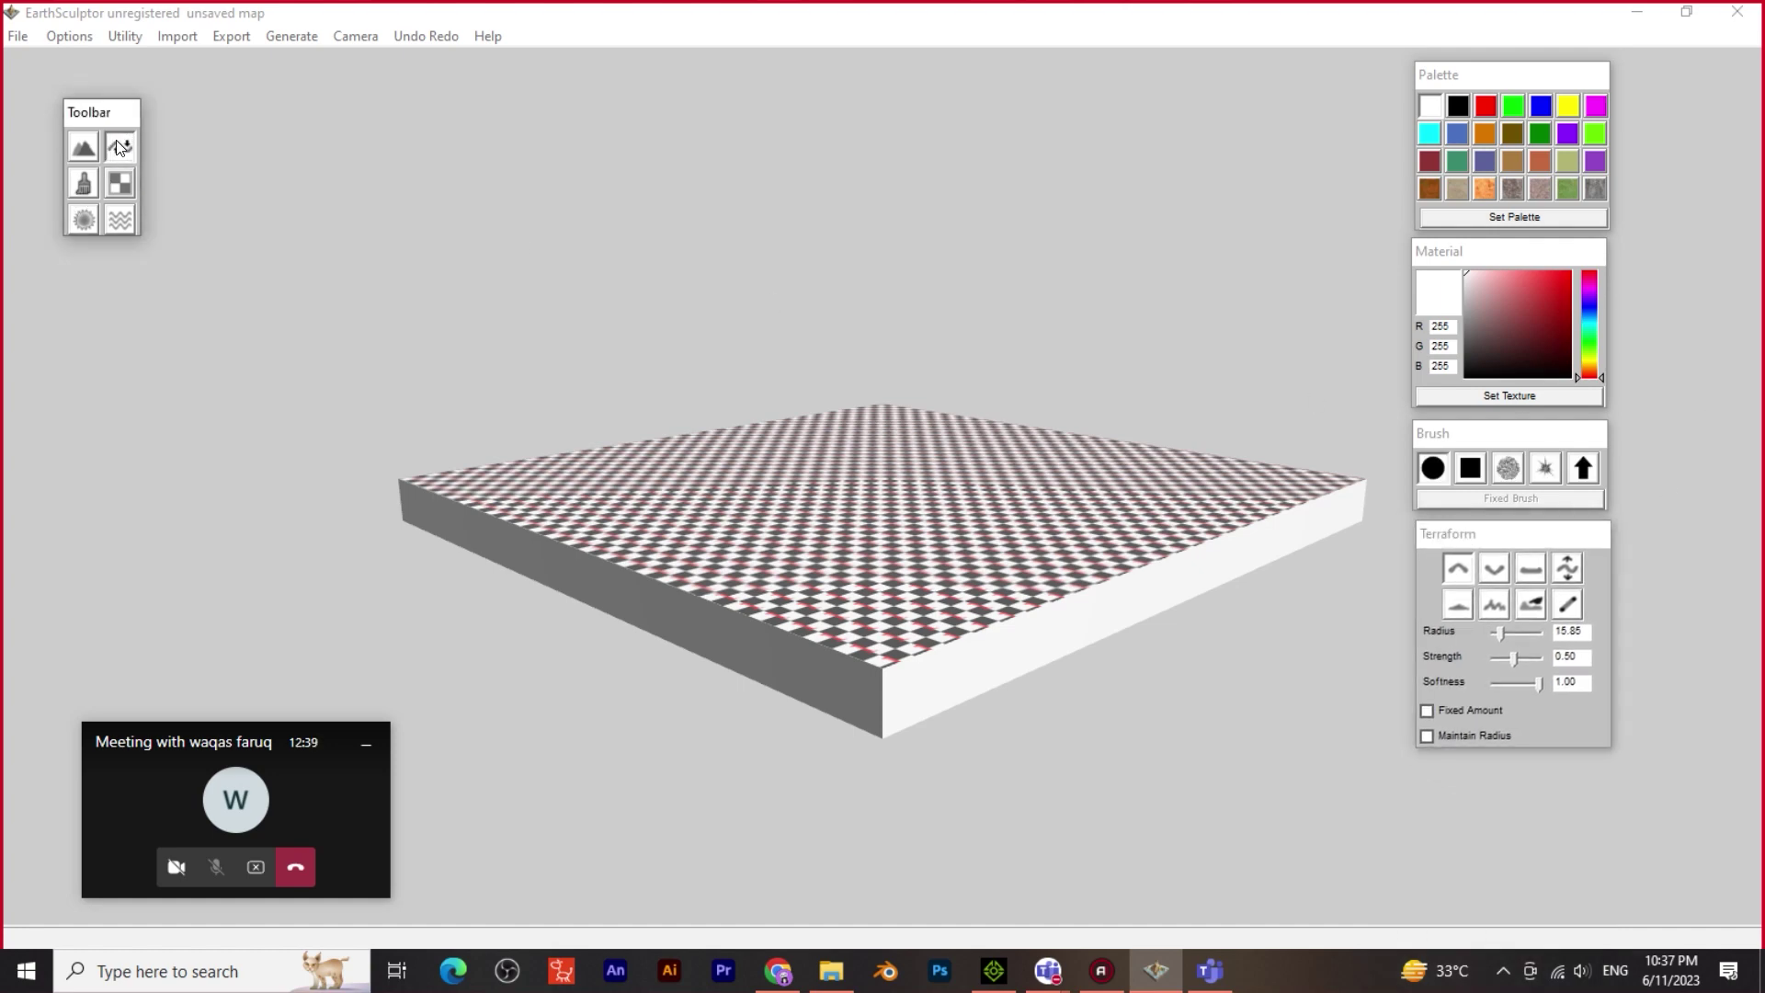
pyautogui.click(1457, 577)
pyautogui.click(1456, 569)
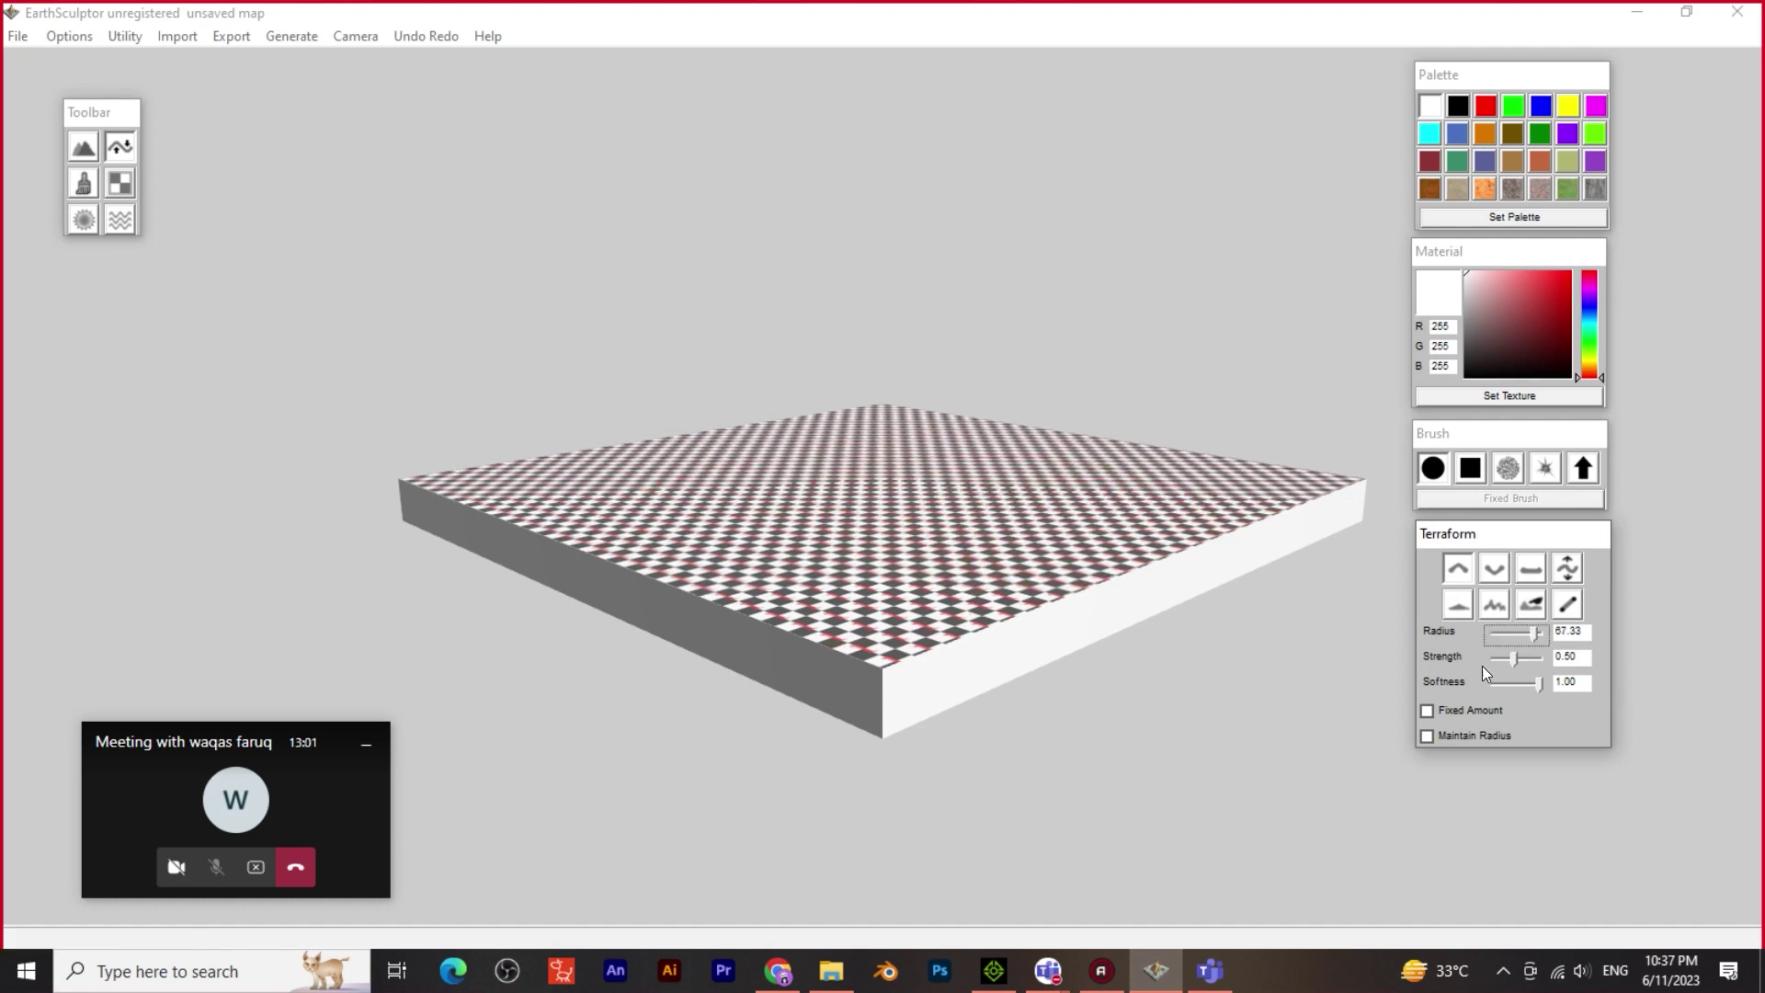
# Reduce the raise brush's radius to 20.80 and its softness to 0.43, adjusting its strength as well
pyautogui.moveTo(1530, 631); pyautogui.dragTo(1512, 632)
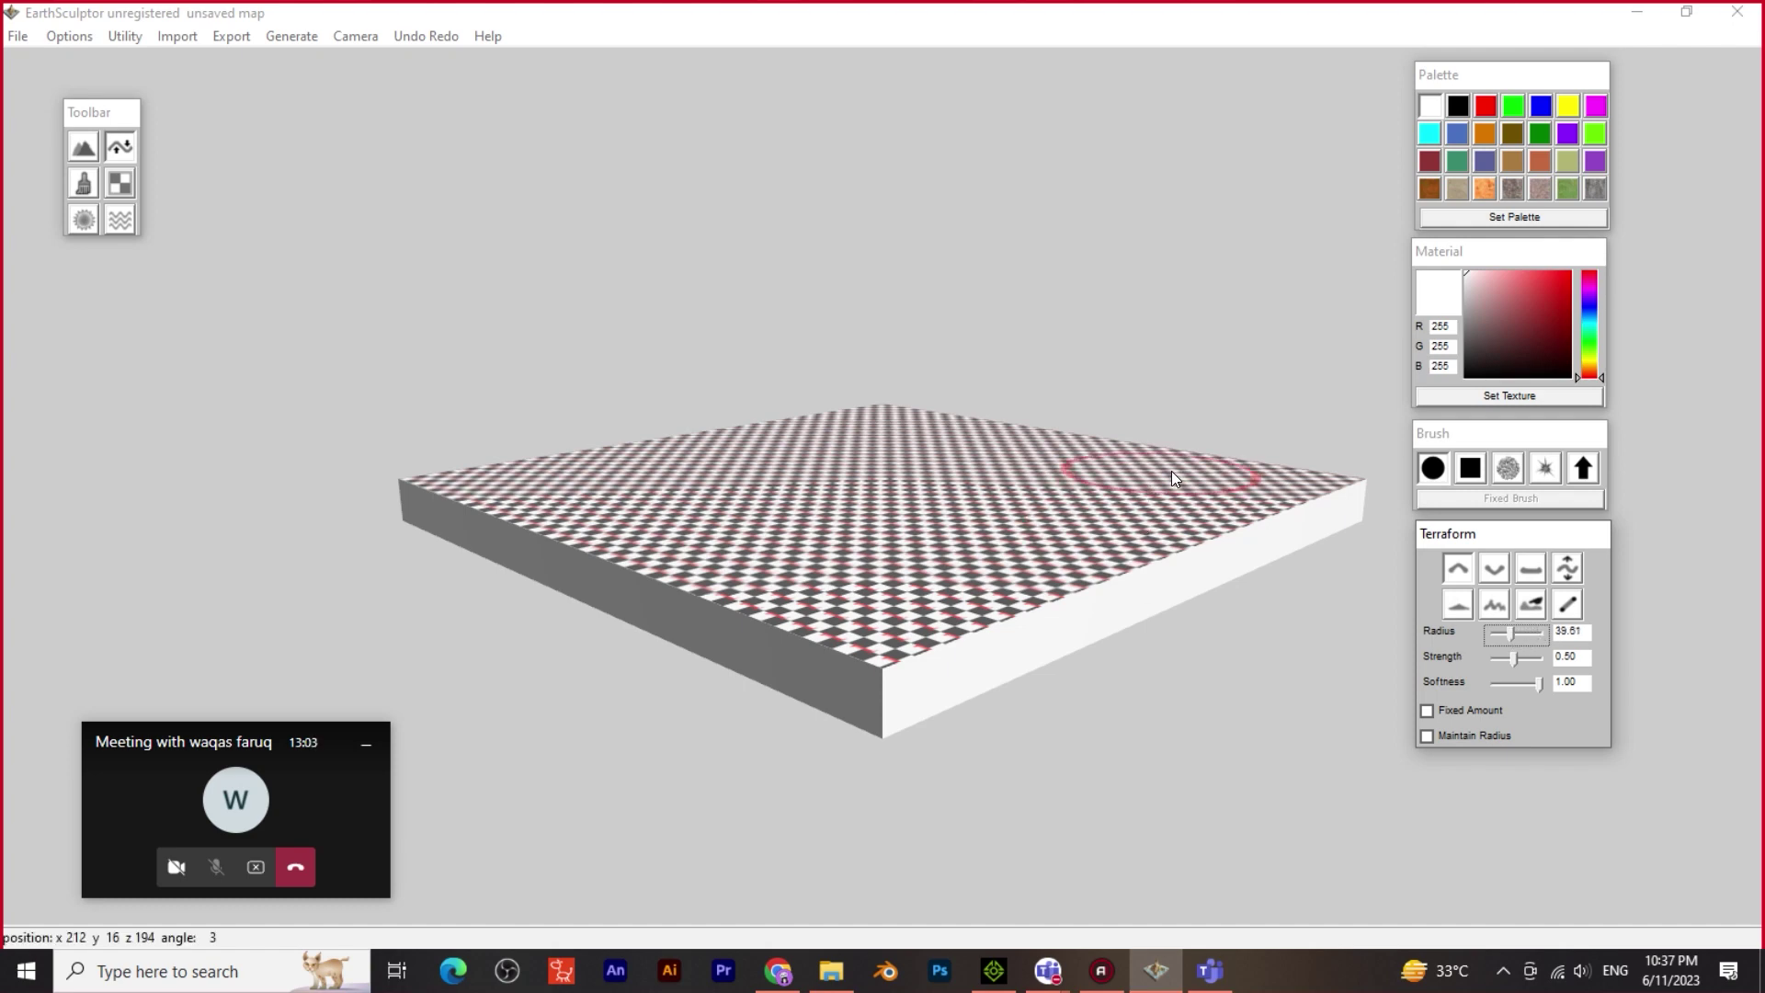
pyautogui.moveTo(1512, 635); pyautogui.dragTo(1504, 635)
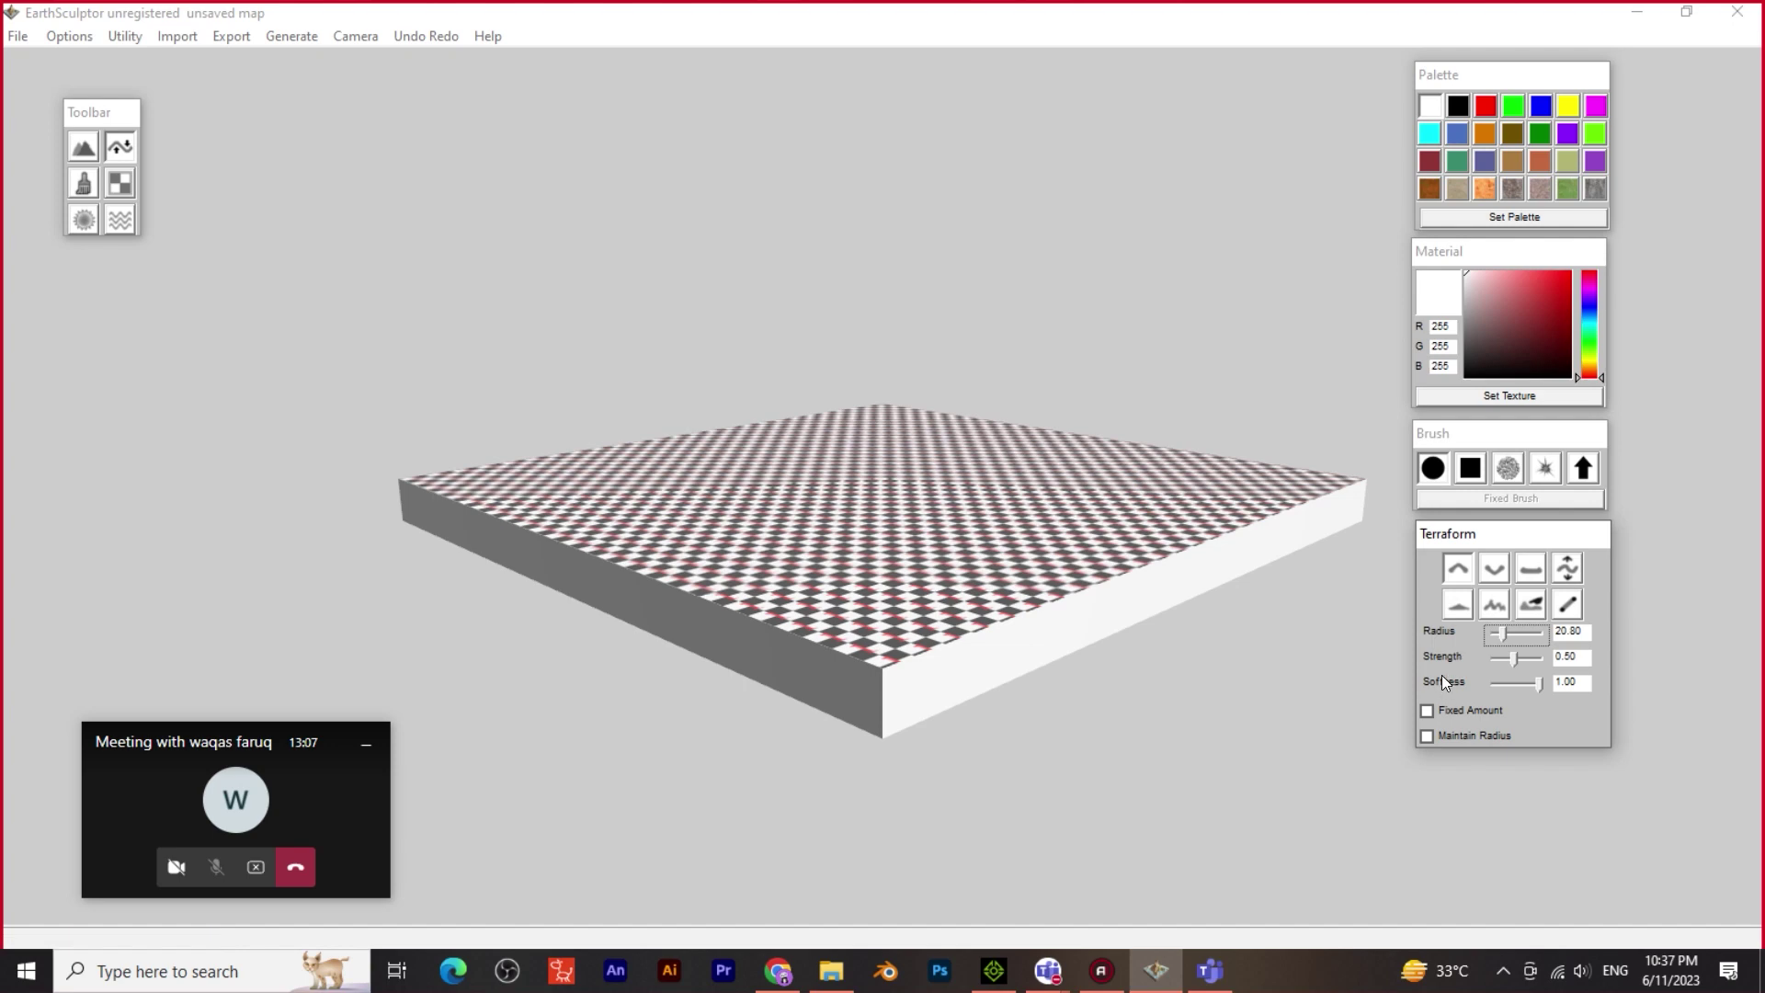
pyautogui.moveTo(1513, 655); pyautogui.dragTo(1506, 654)
pyautogui.moveTo(1501, 680); pyautogui.dragTo(1510, 682)
# Try raising test hills near the map's front corner, using strength 0.32 for the second stroke, and undo both strokes
pyautogui.moveTo(881, 581)
pyautogui.mouseDown()
pyautogui.moveTo(894, 555)
pyautogui.moveTo(1013, 559)
pyautogui.moveTo(990, 564)
pyautogui.mouseUp()
pyautogui.moveTo(1500, 660); pyautogui.dragTo(1505, 661)
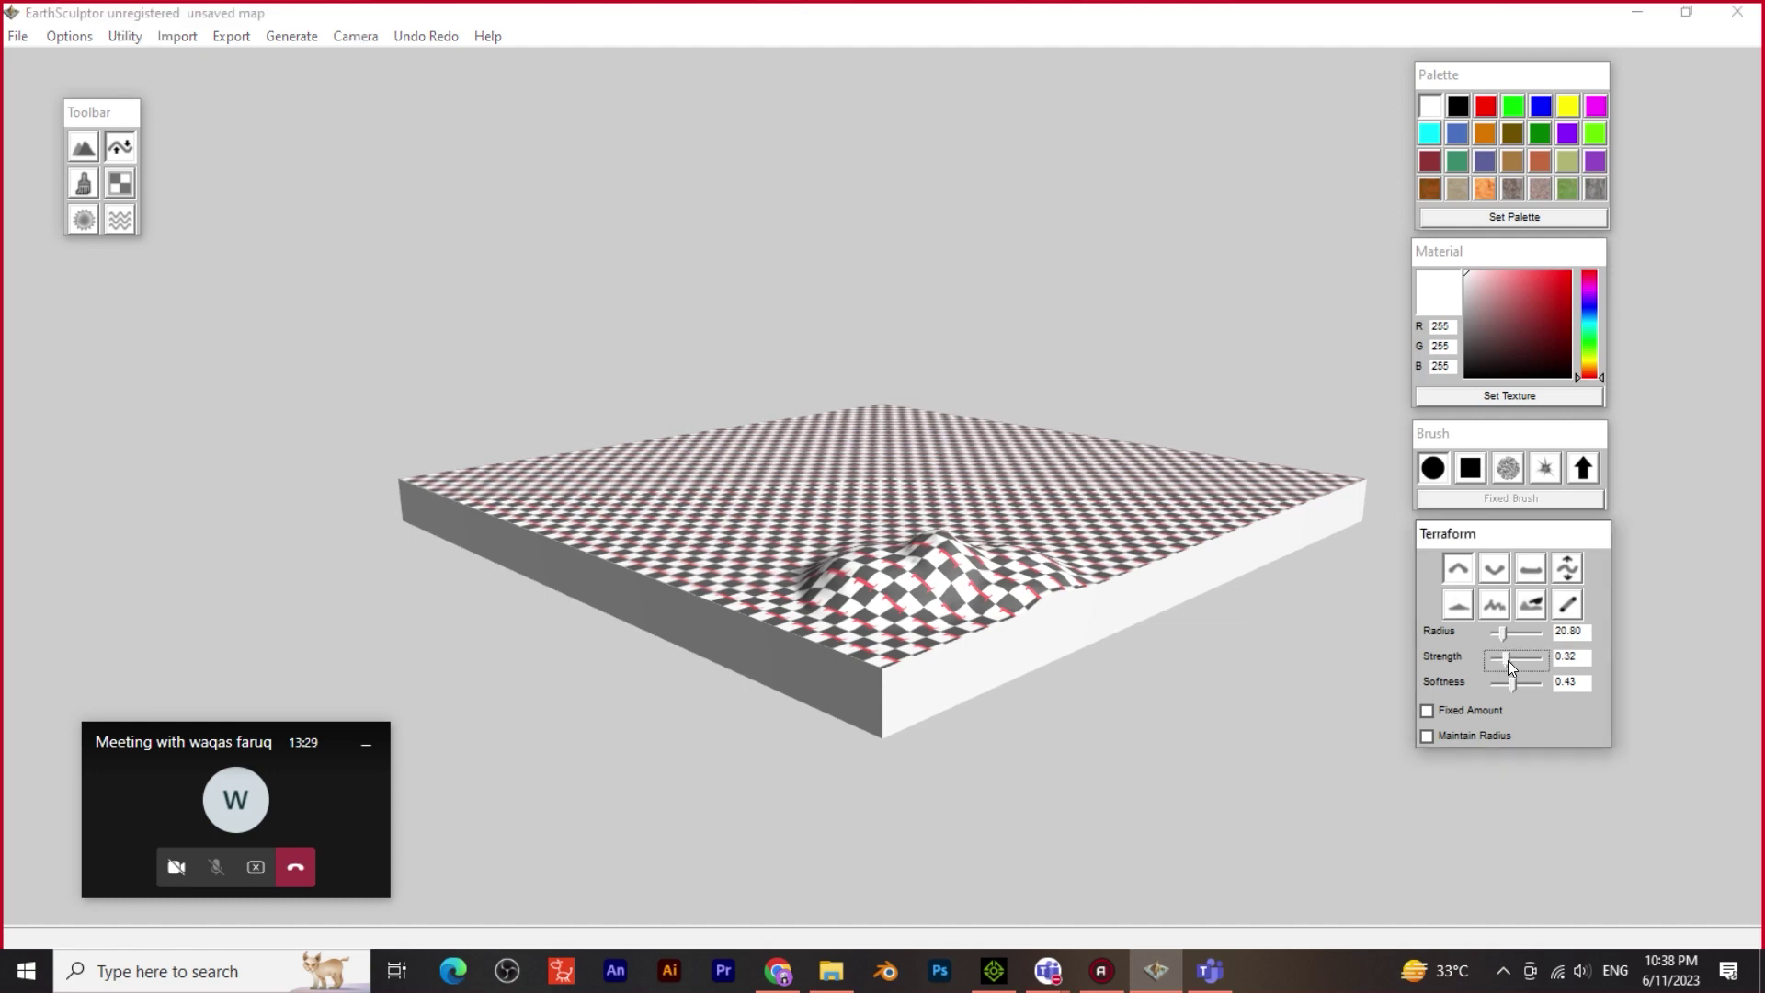
pyautogui.moveTo(1167, 537); pyautogui.dragTo(1011, 538)
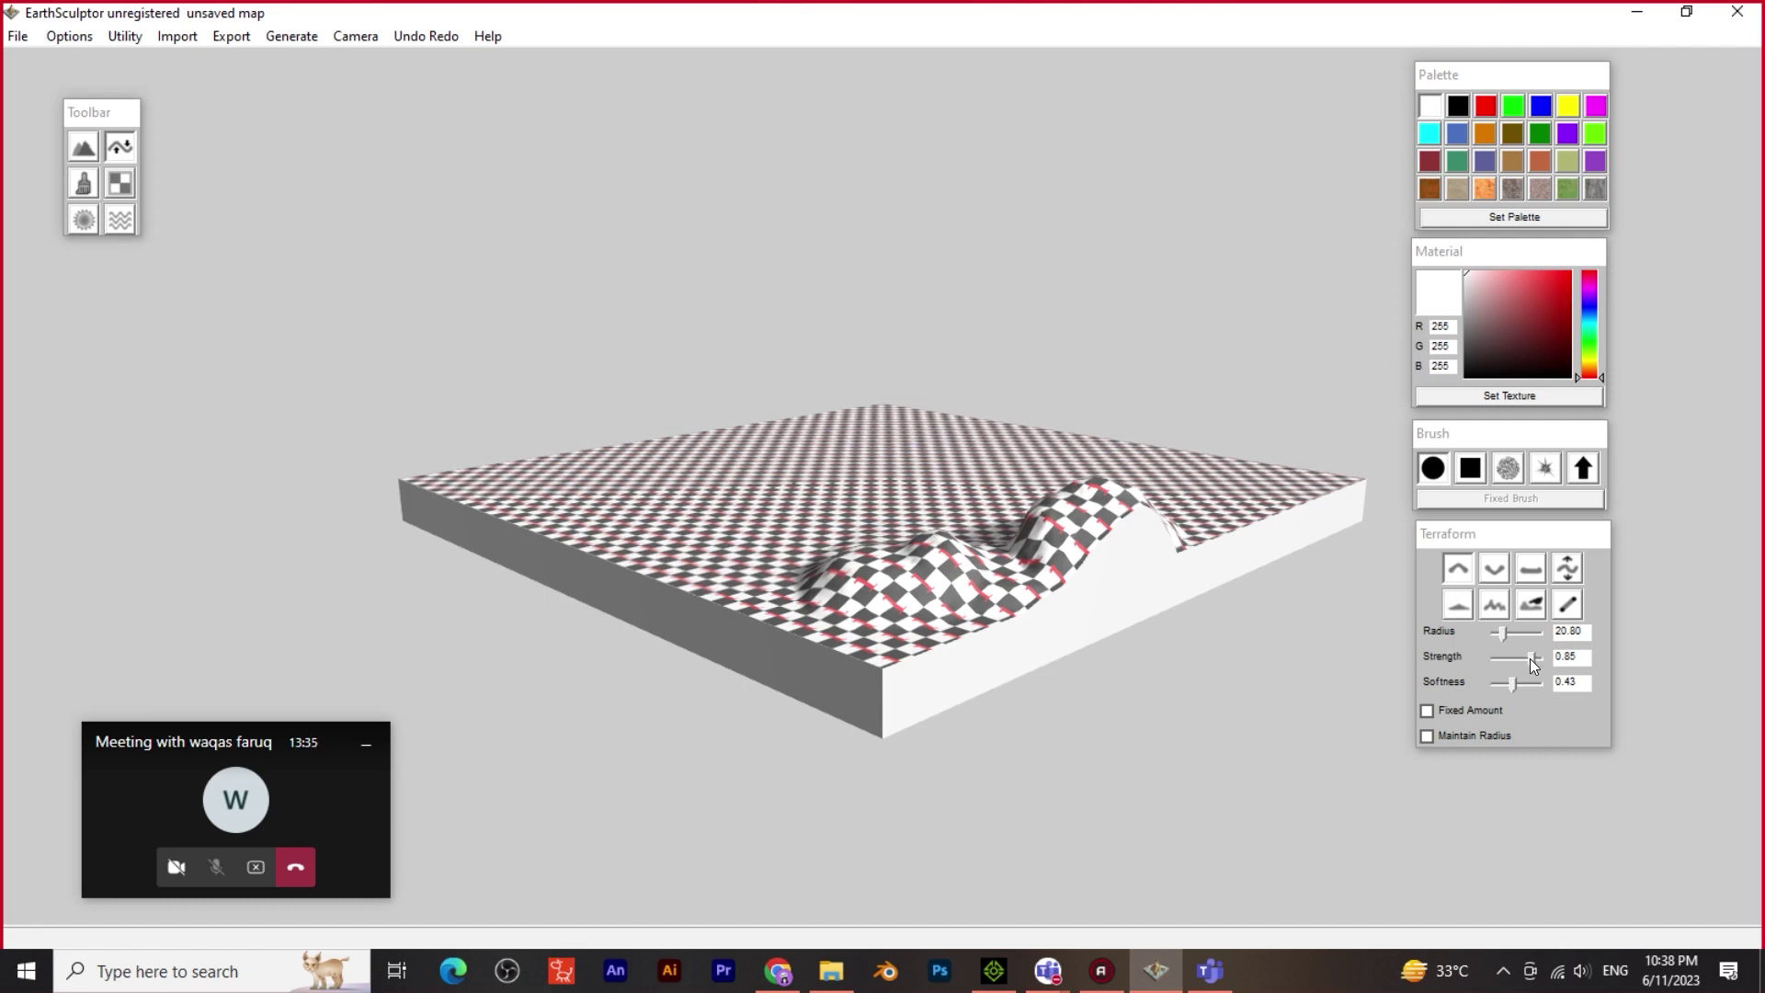
pyautogui.hotkey('ctrl', 'z')
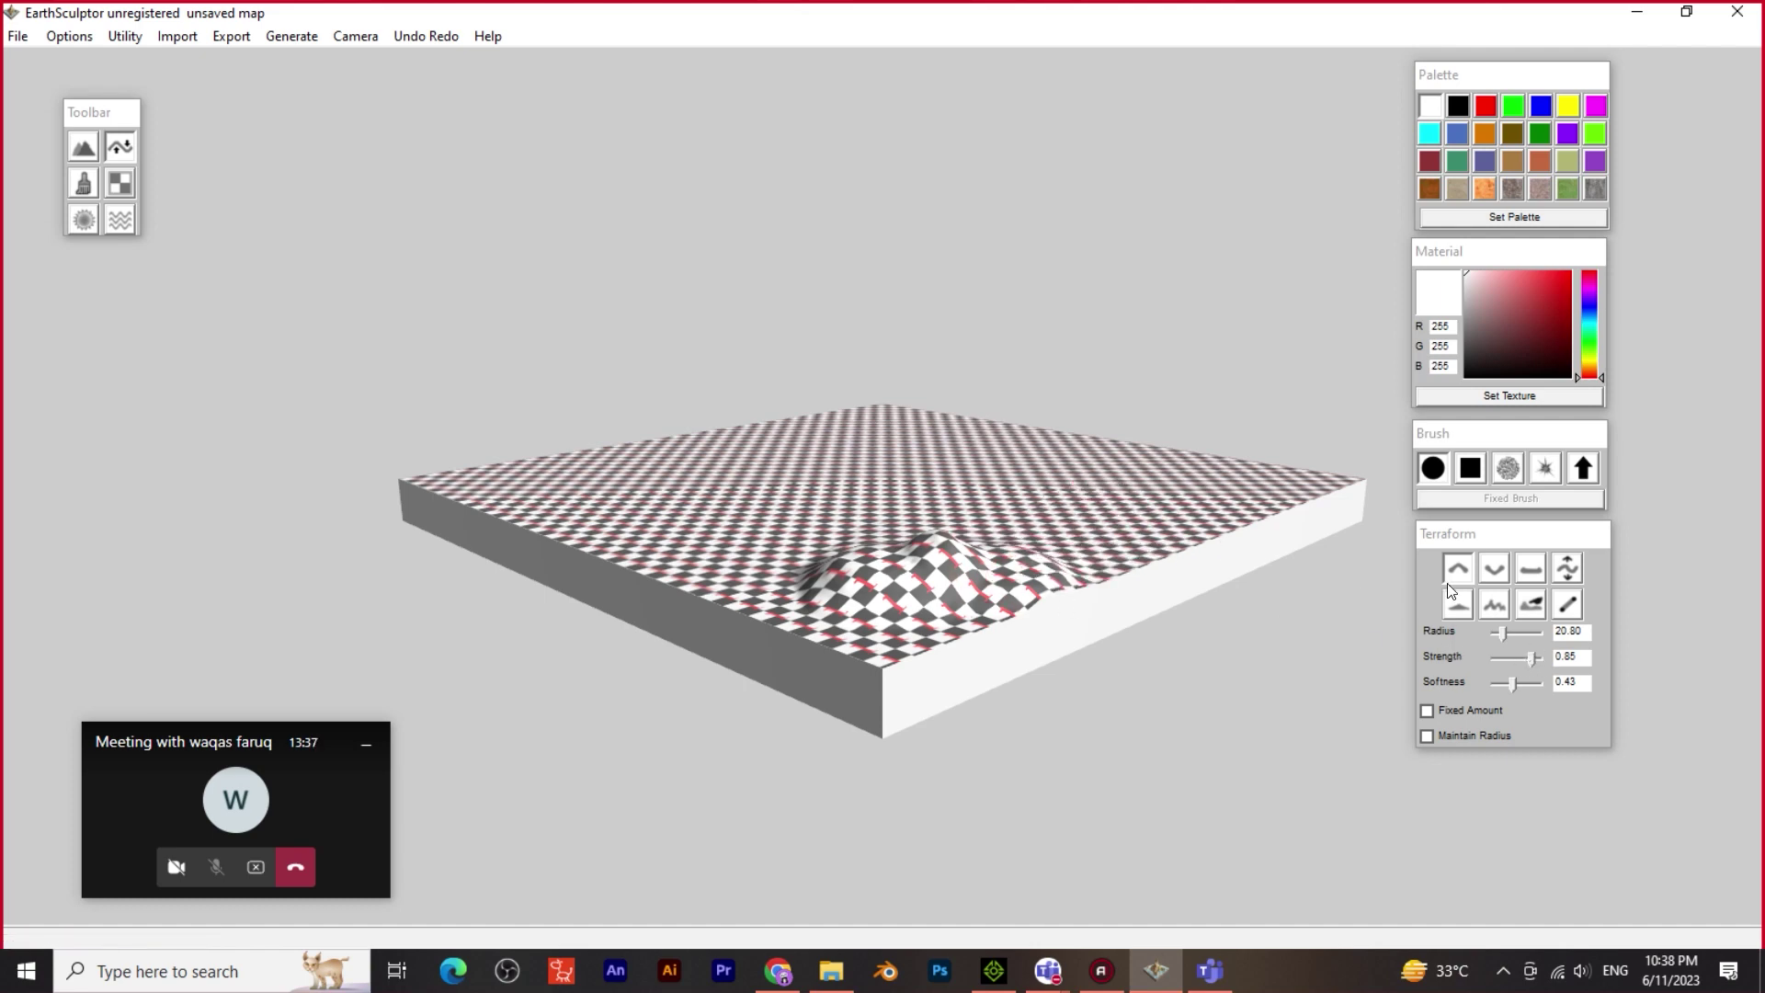
pyautogui.hotkey('ctrl', 'z')
pyautogui.hotkey('ctrl', 'z')
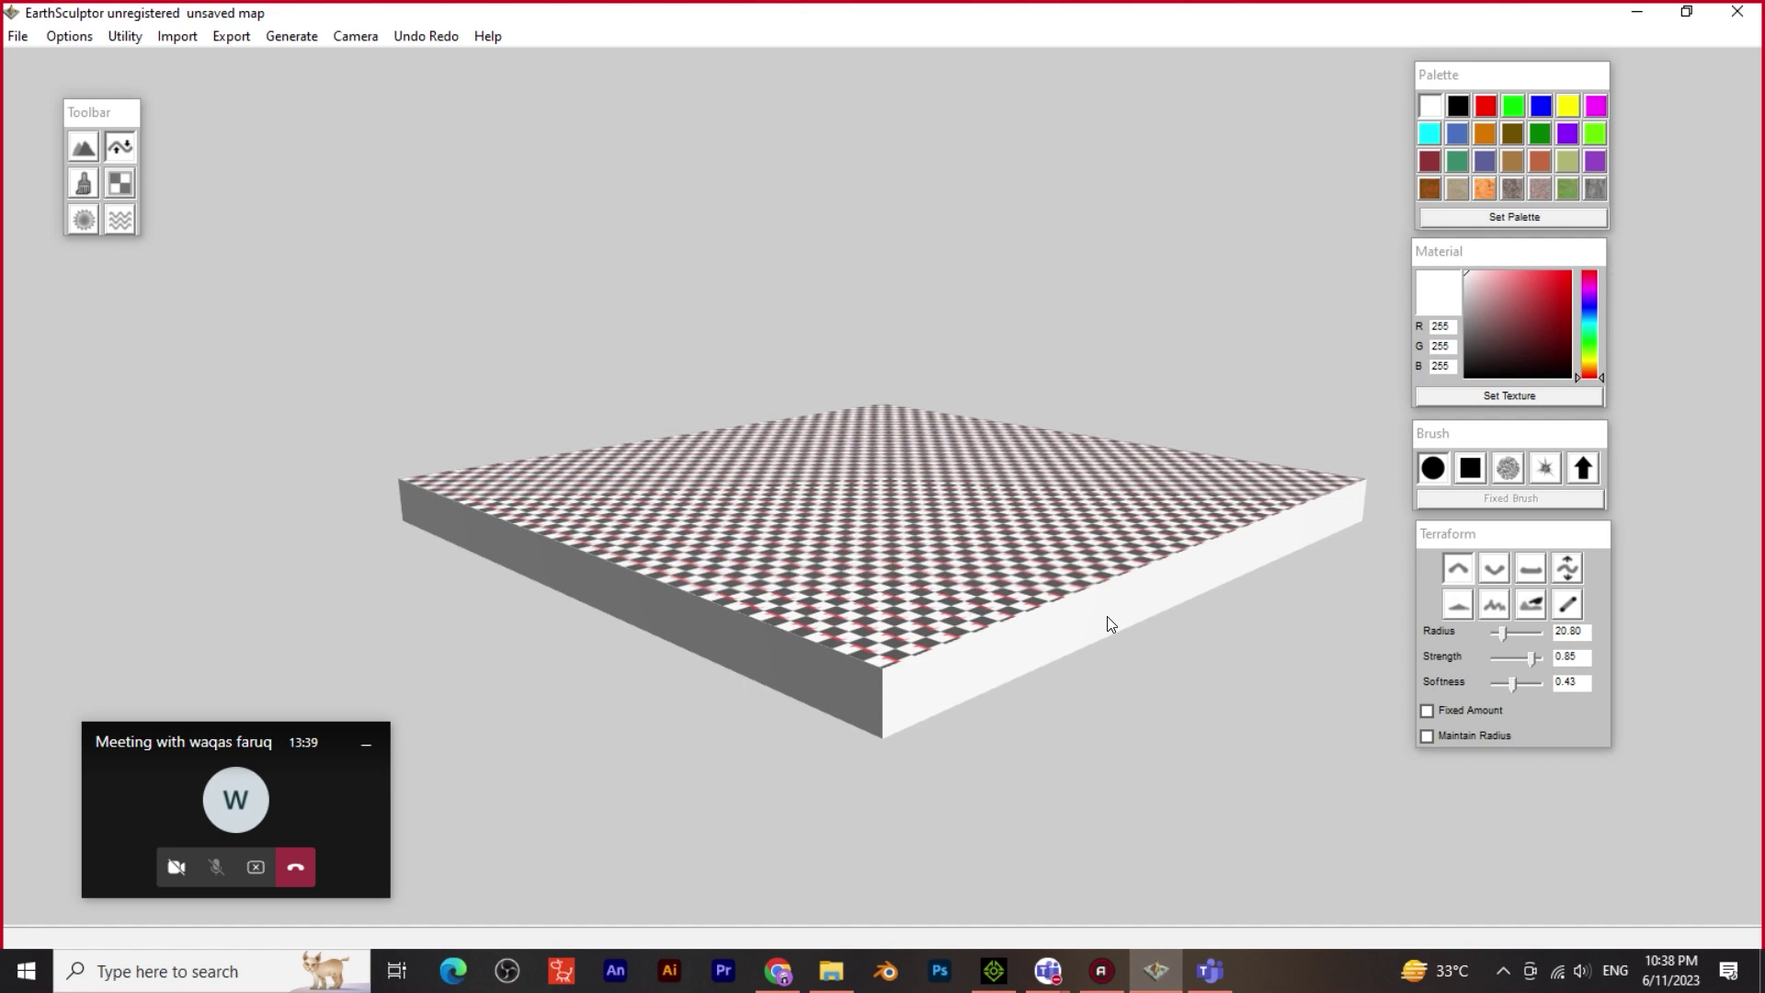
# Set the brush strength to 0.39 and select the raise brush for sculpting the flat map
pyautogui.moveTo(1528, 662); pyautogui.dragTo(1505, 661)
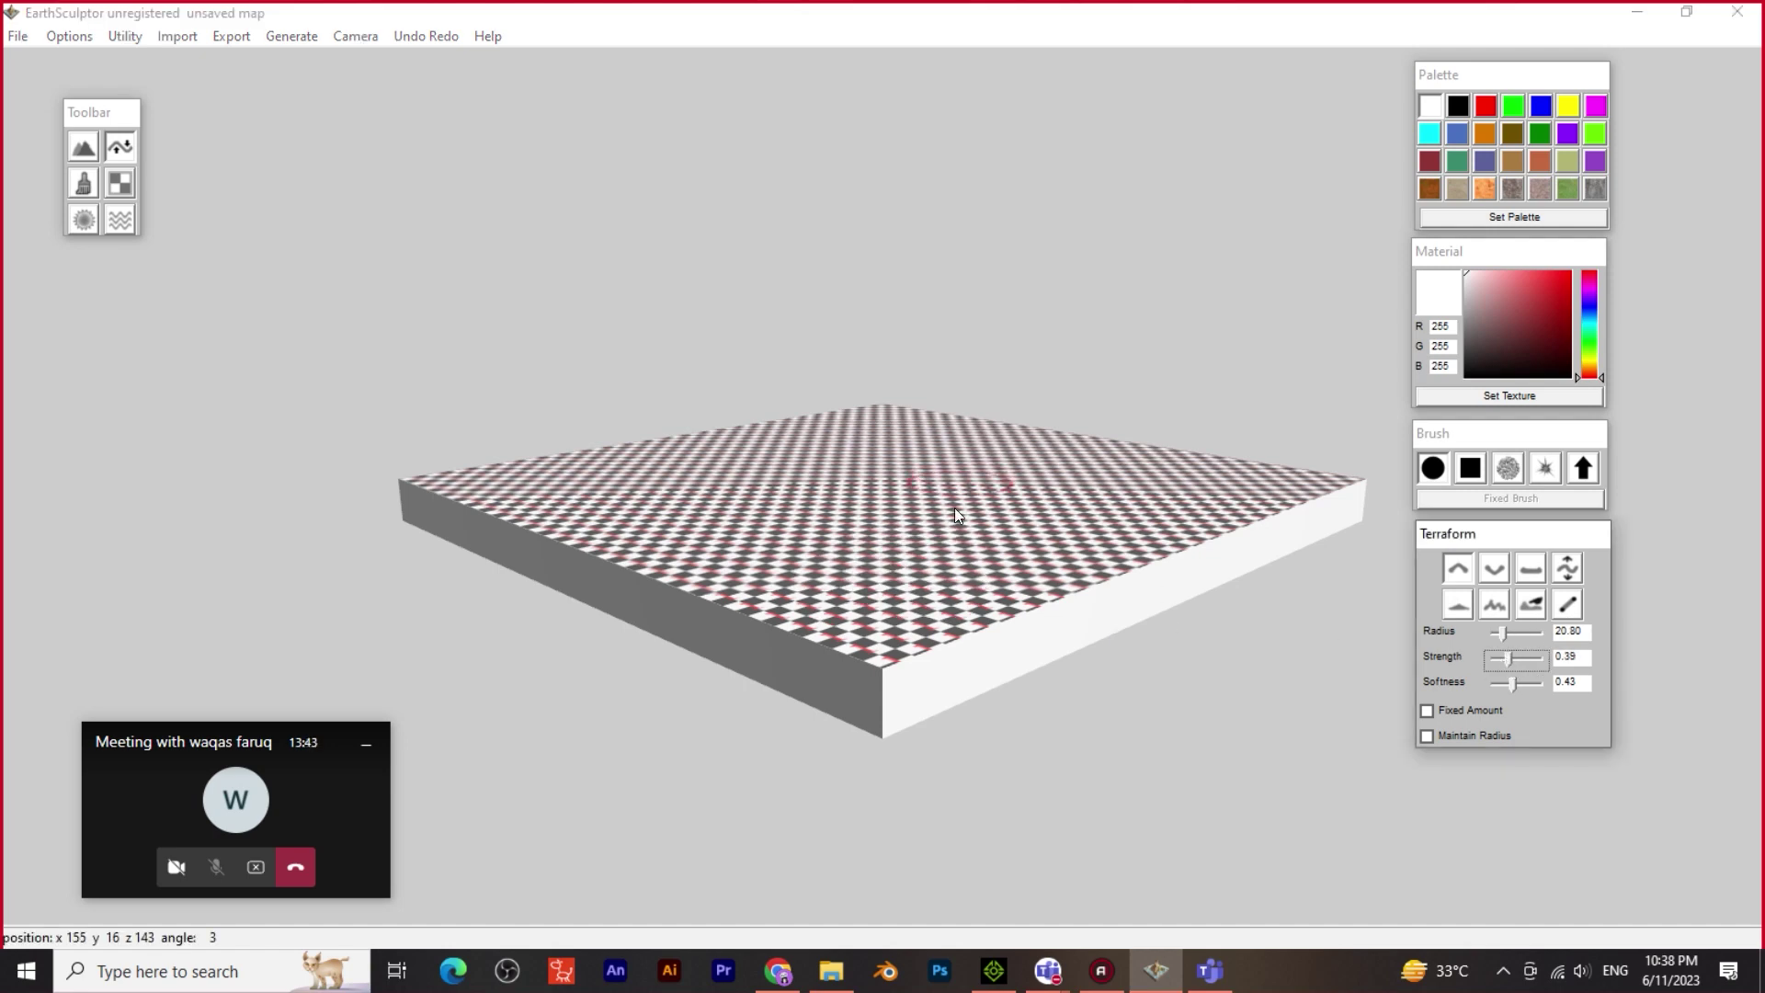
pyautogui.scroll(5, 954, 508)
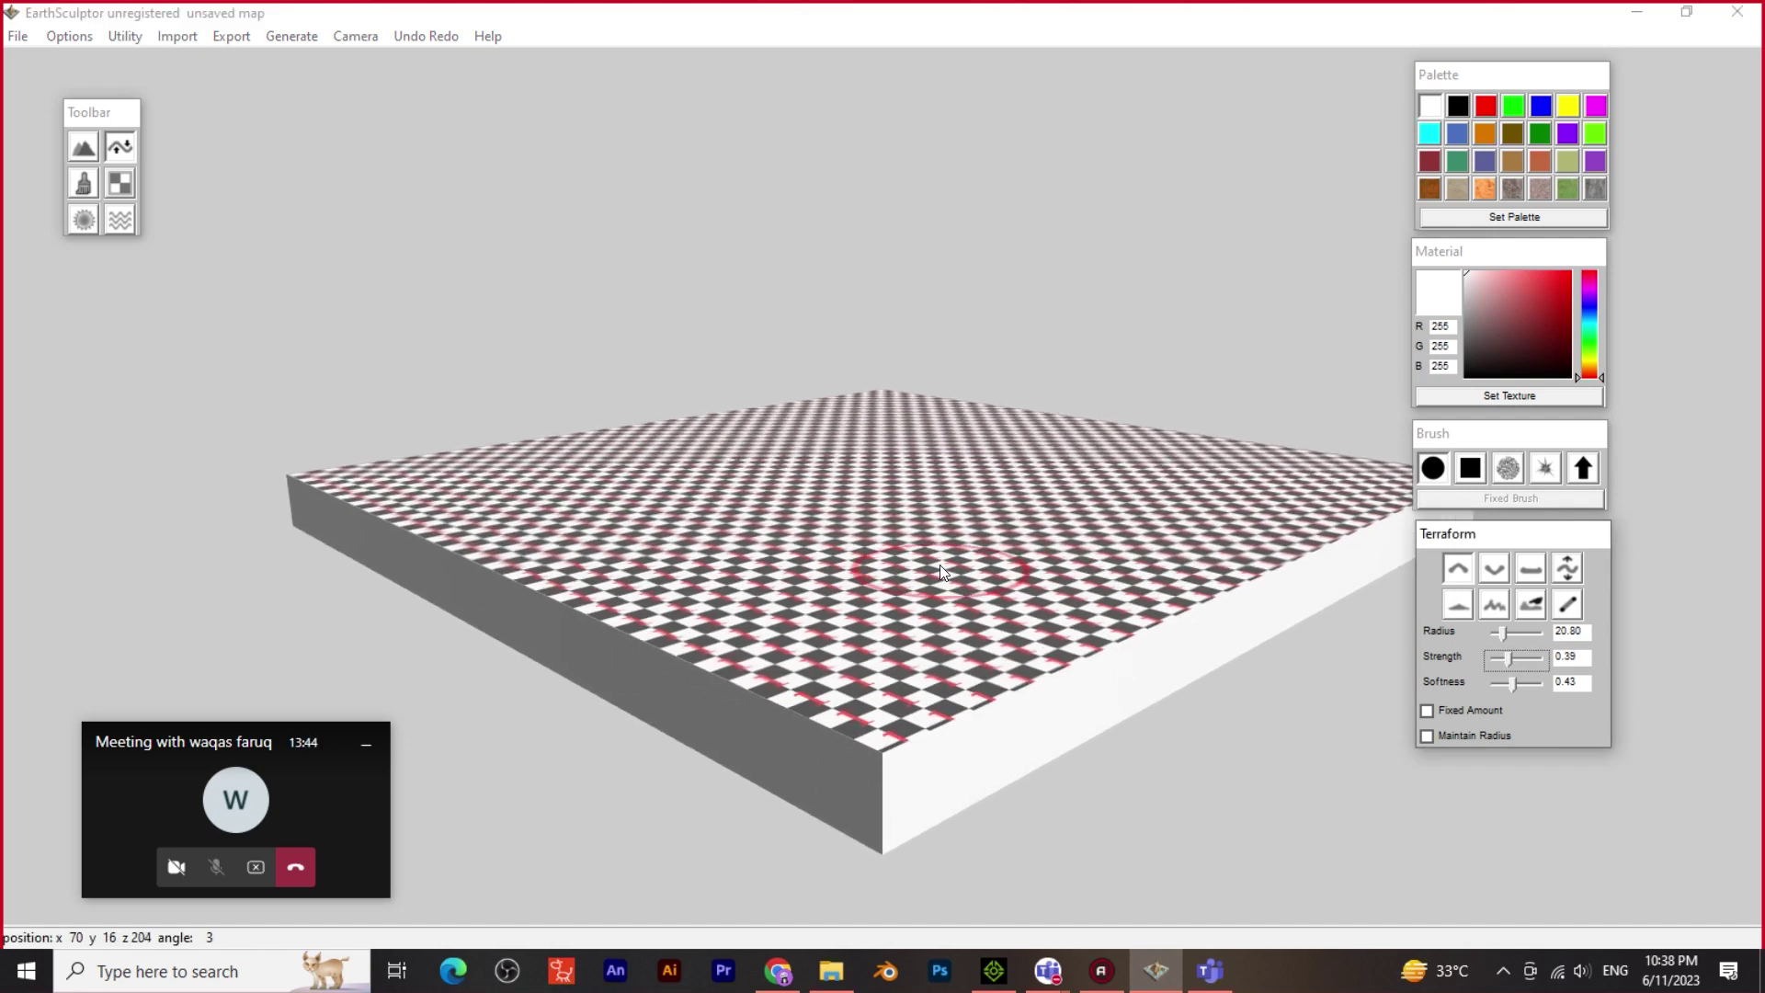
pyautogui.scroll(-8, 940, 572)
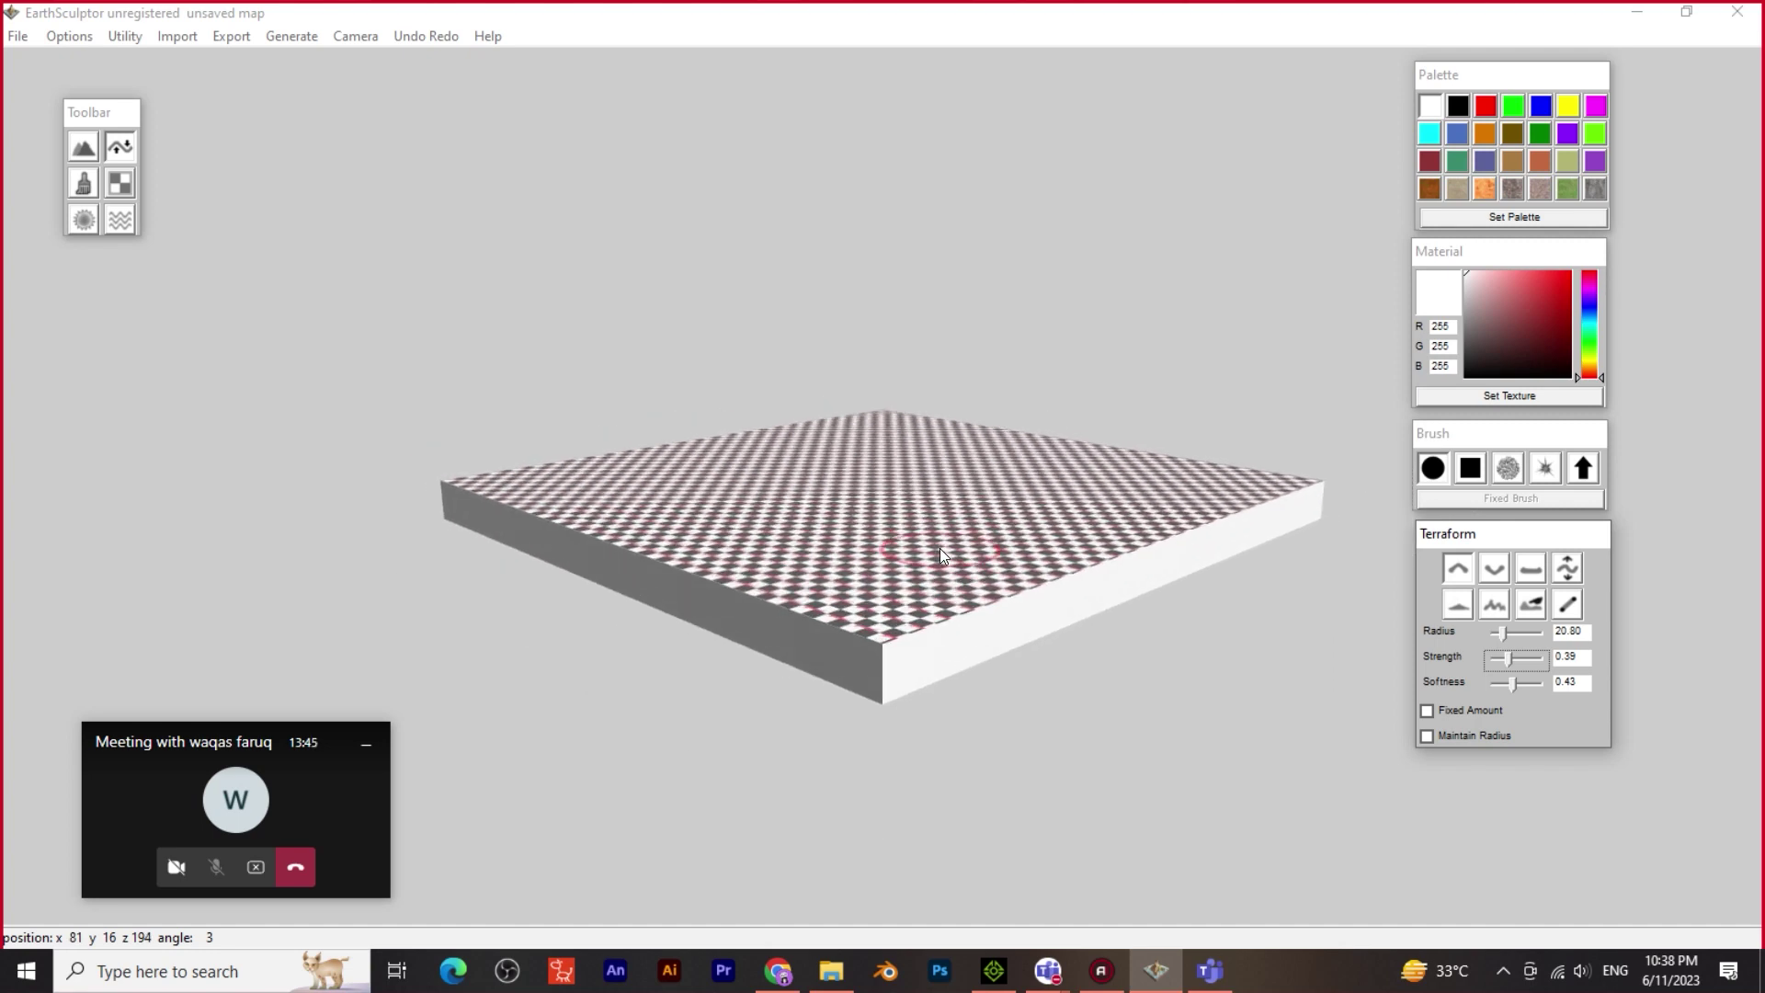
pyautogui.scroll(6, 928, 535)
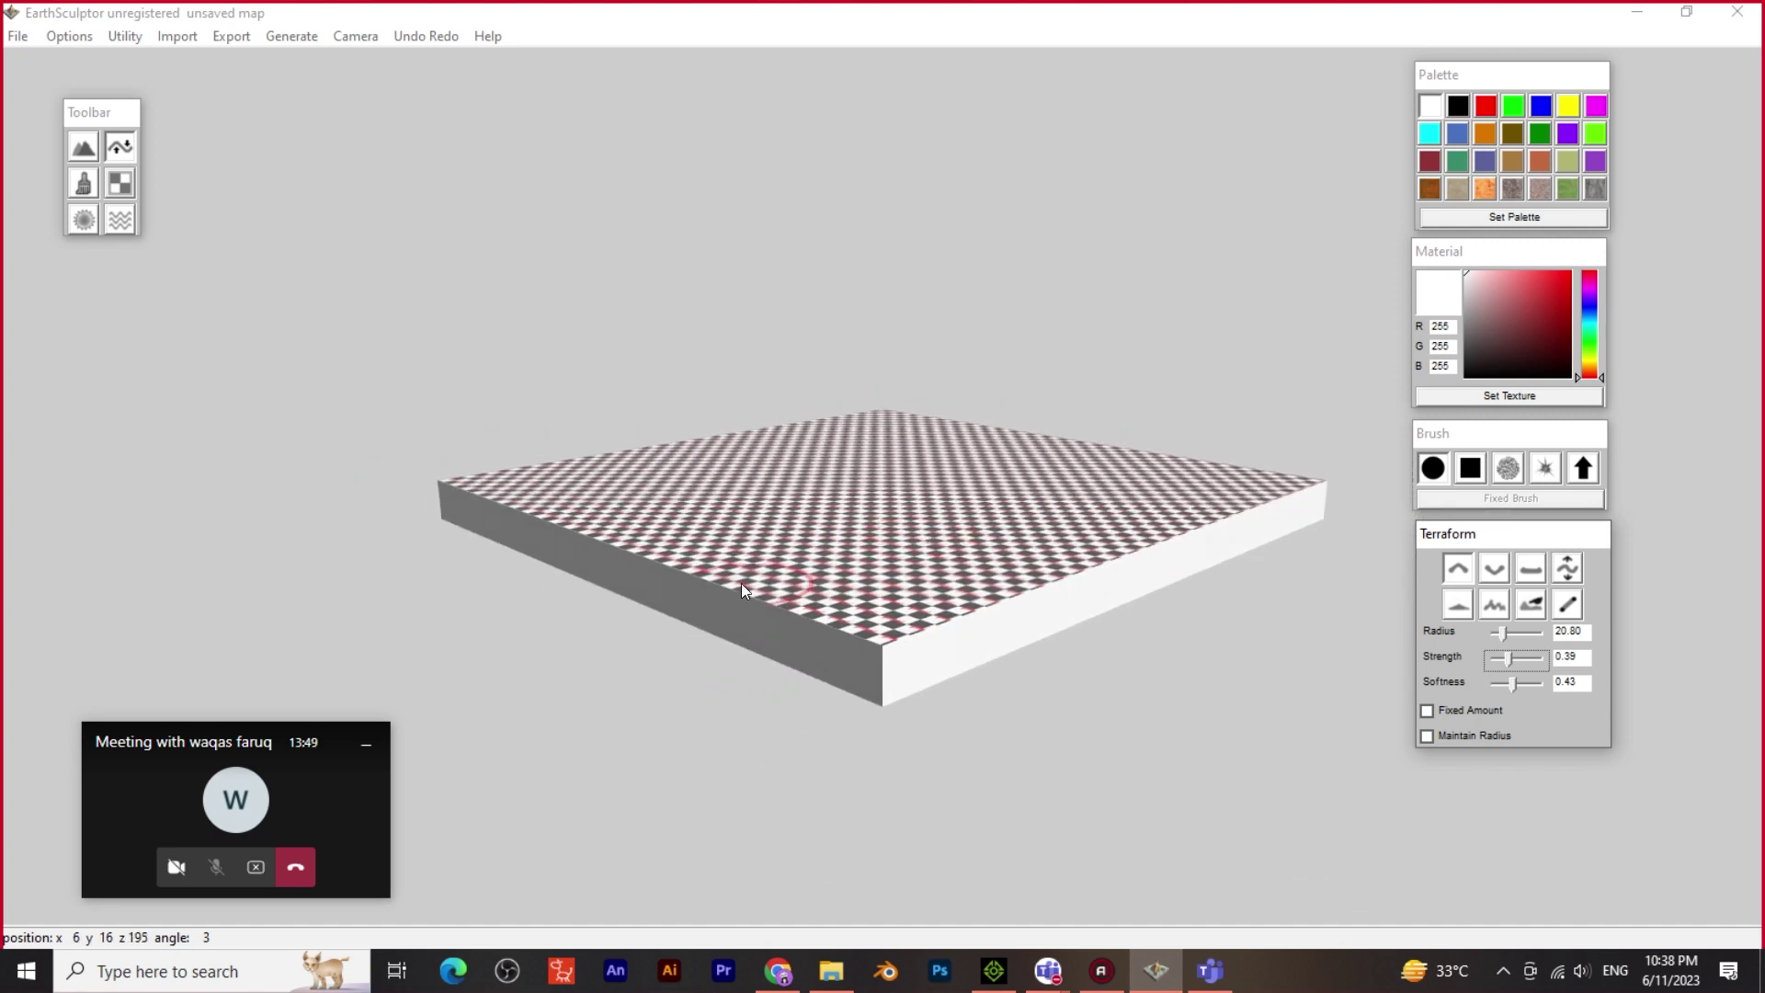
pyautogui.moveTo(752, 546)
pyautogui.mouseDown(button='right')
pyautogui.moveTo(726, 557)
pyautogui.moveTo(809, 609)
pyautogui.moveTo(977, 659)
pyautogui.moveTo(1363, 670)
pyautogui.moveTo(730, 517)
pyautogui.mouseUp(button='right')
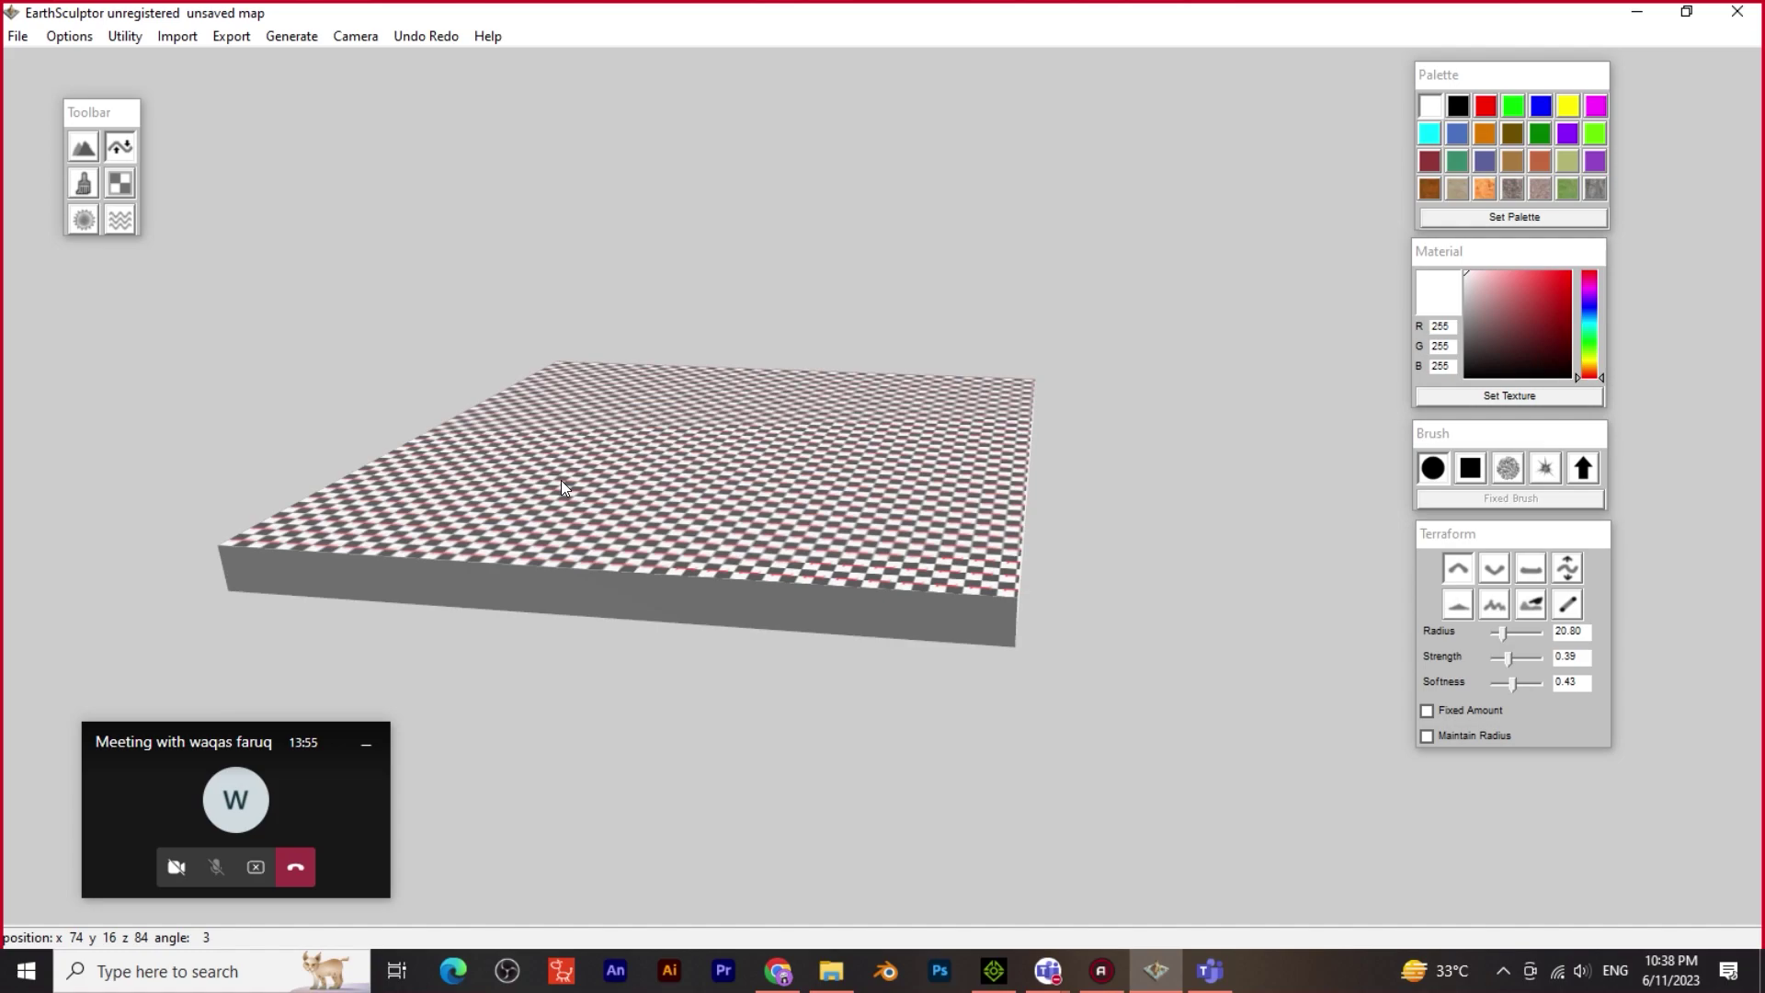
pyautogui.moveTo(290, 534); pyautogui.dragTo(568, 571, button='right')
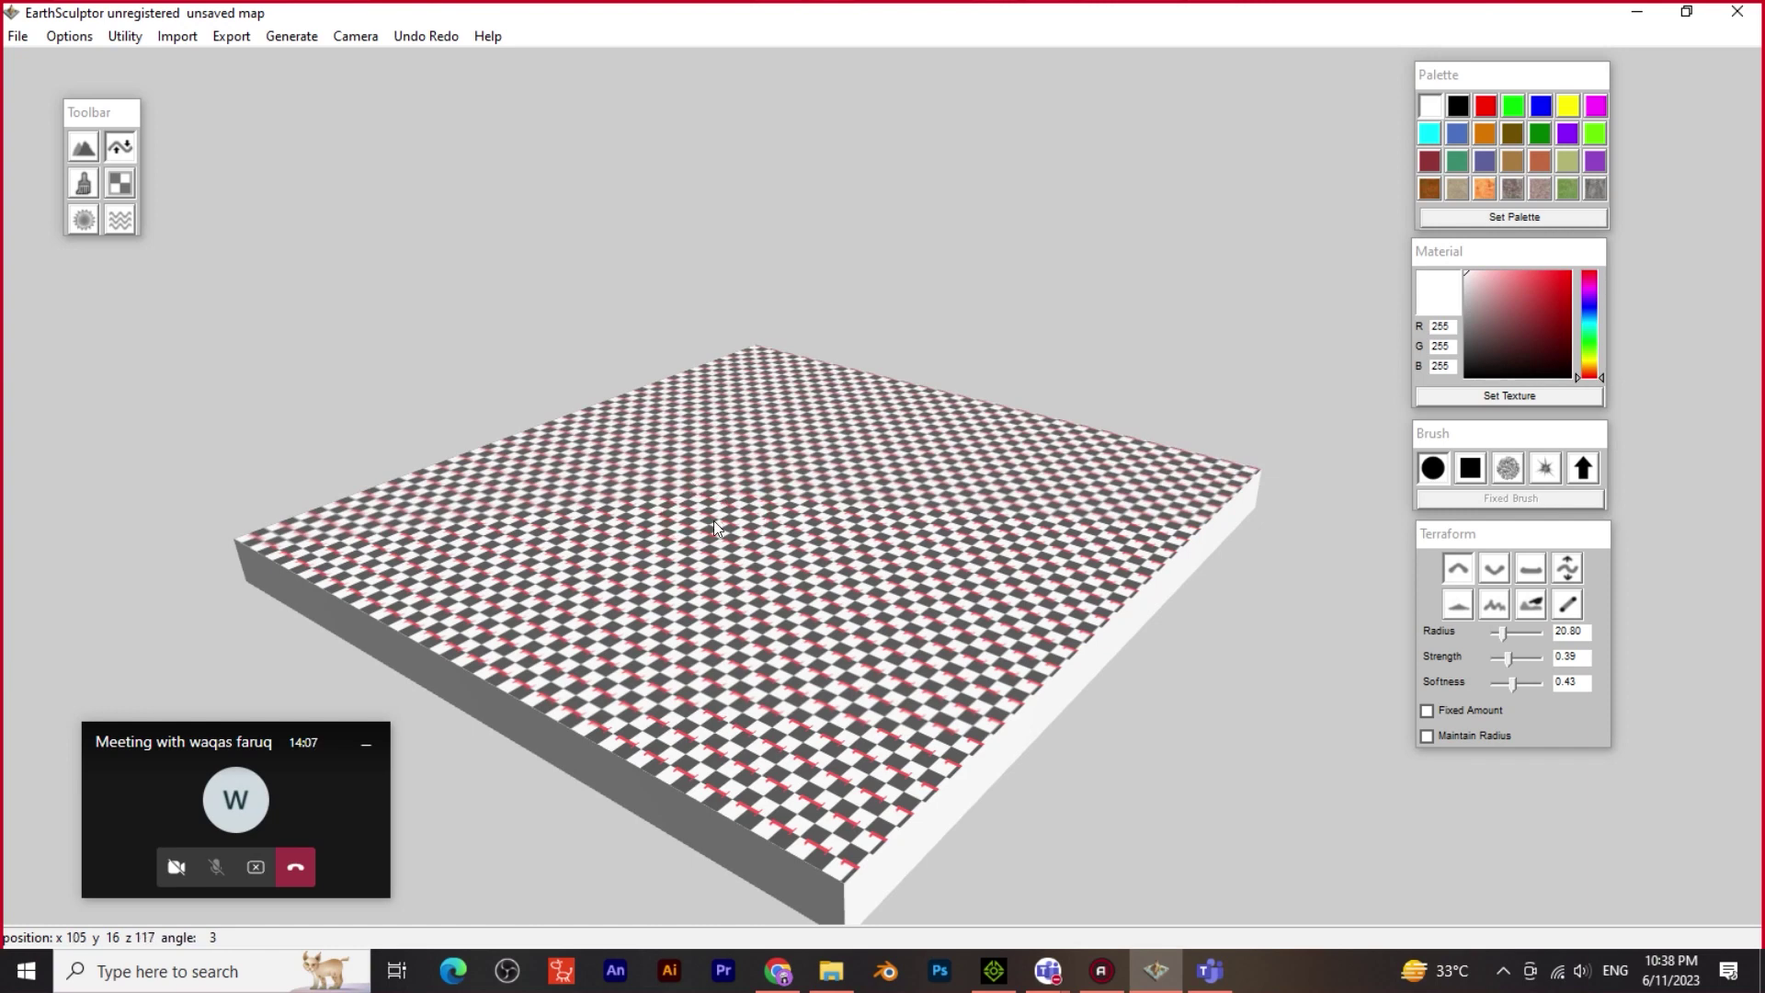
pyautogui.press('alt')
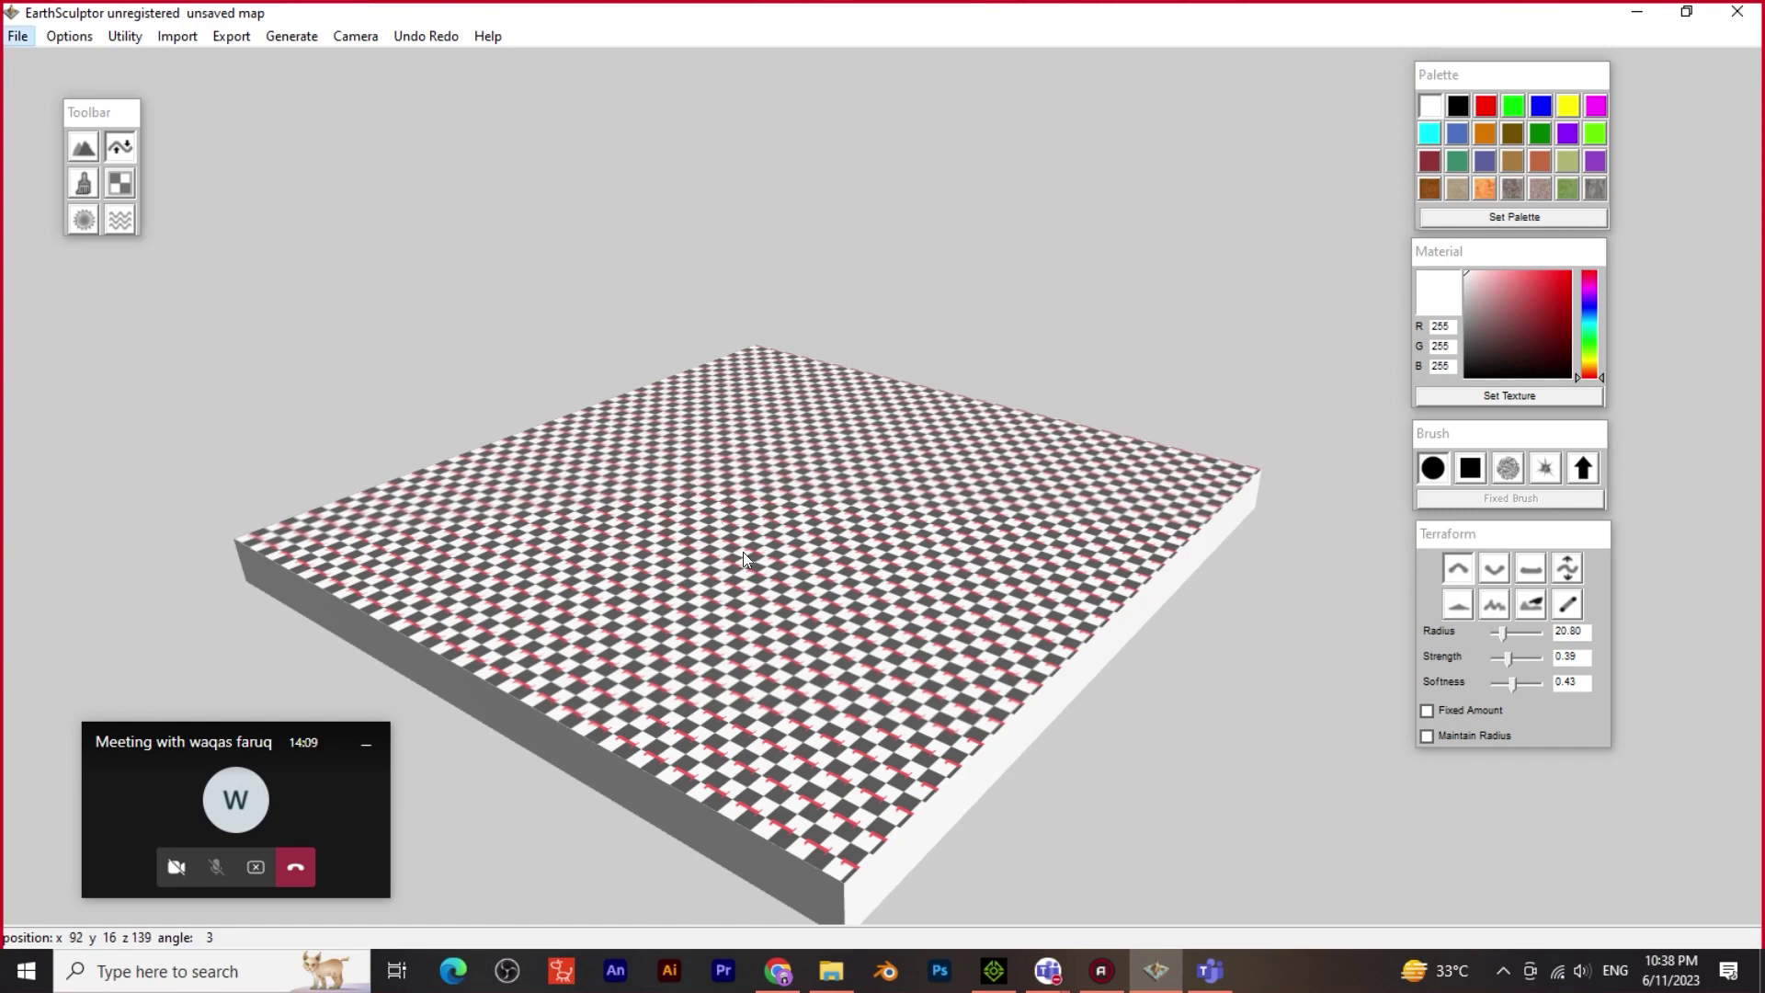
pyautogui.press('alt')
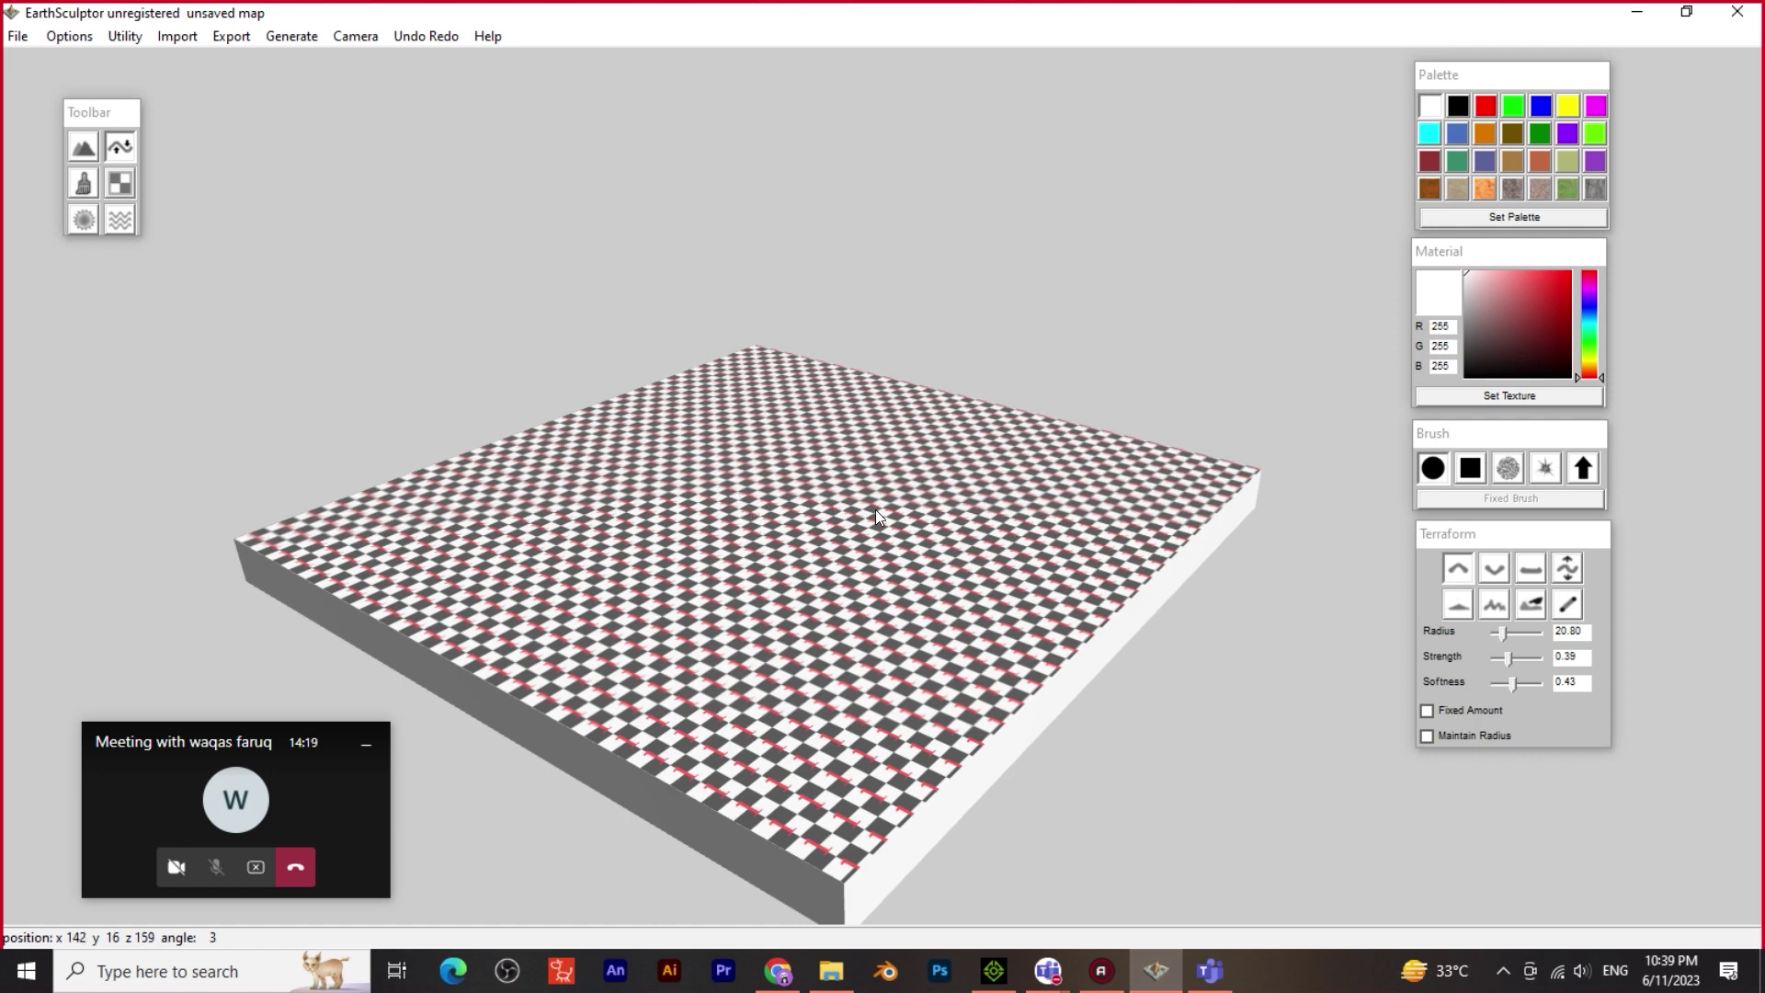
pyautogui.moveTo(879, 509); pyautogui.dragTo(1320, 368, button='middle')
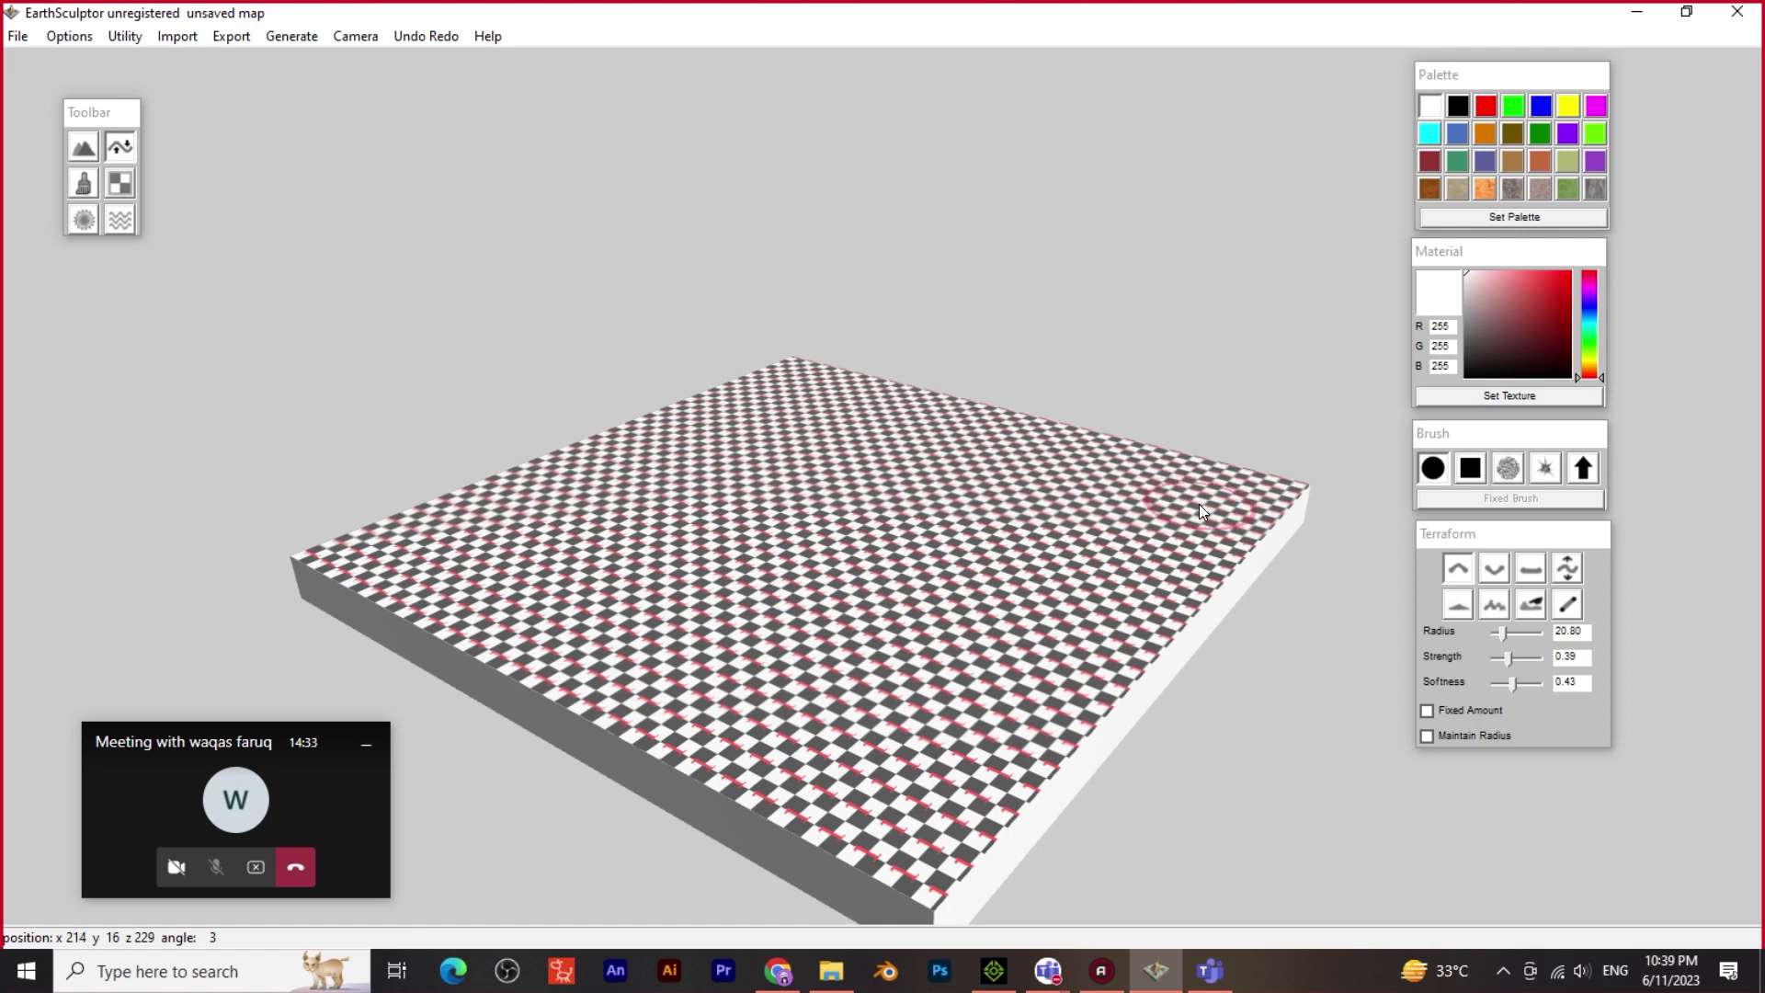
pyautogui.click(1458, 570)
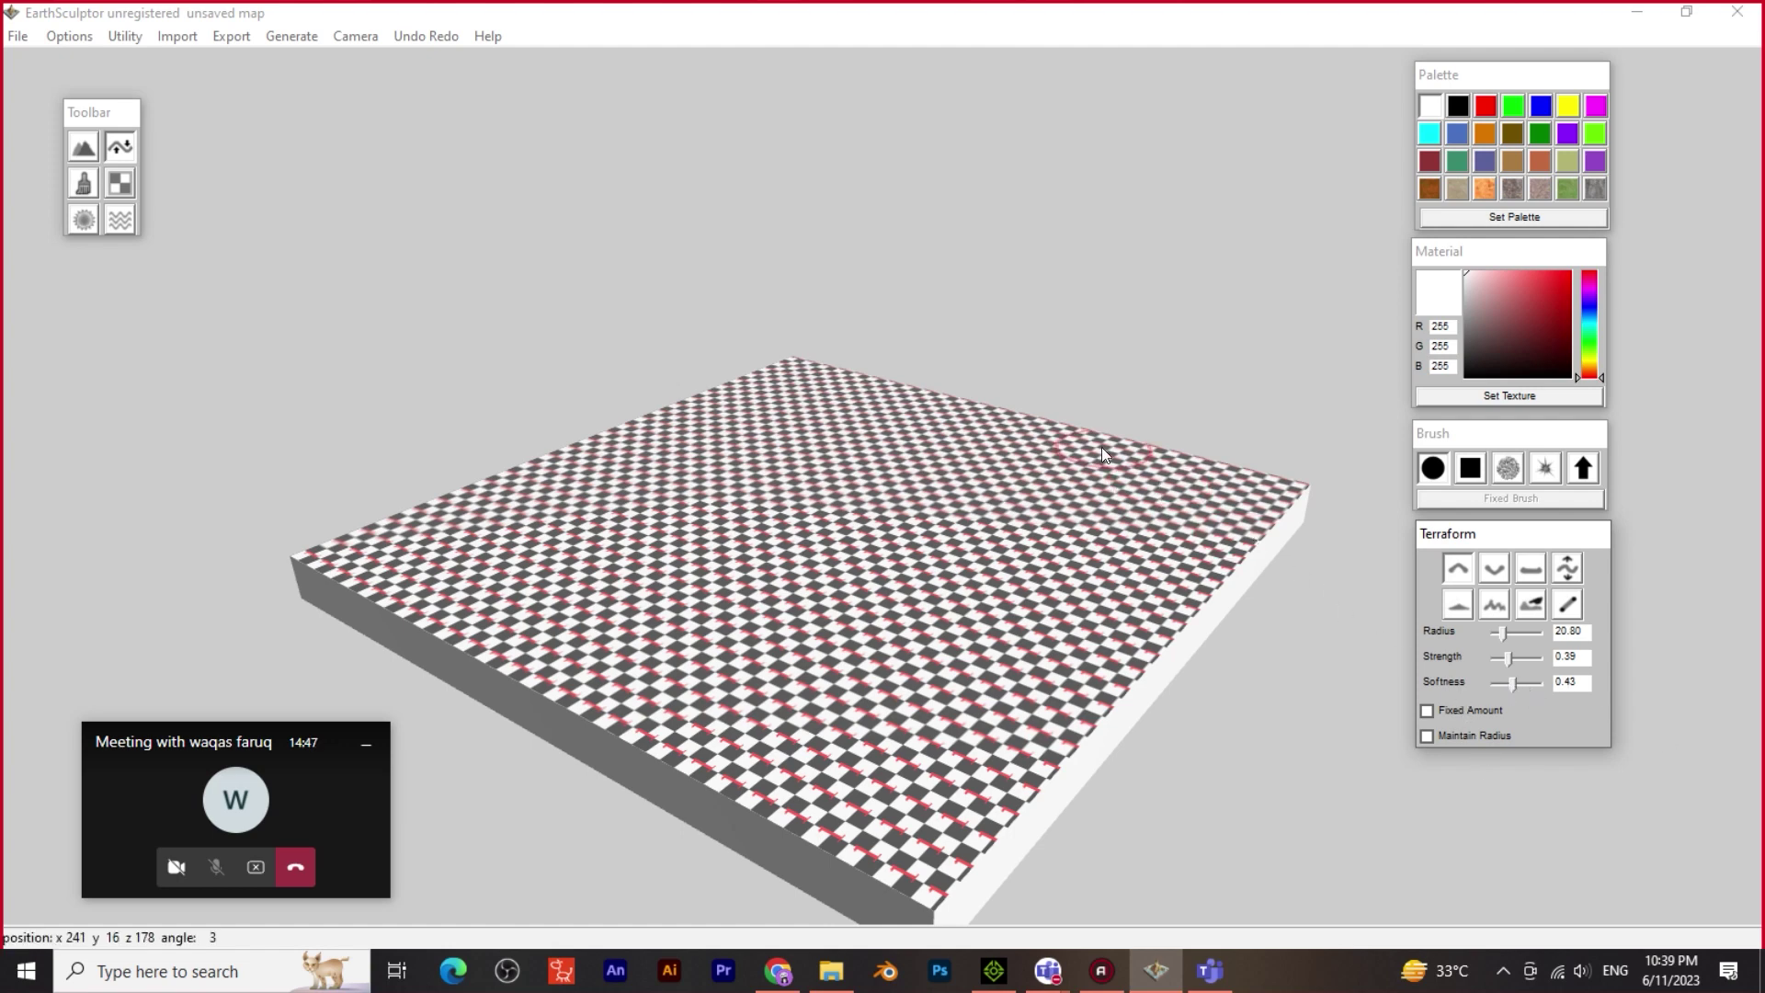
# Raise an uneven chain of hills along three sides of the map, keeping the middle and the fourth side flat
pyautogui.moveTo(1173, 500); pyautogui.dragTo(1063, 435)
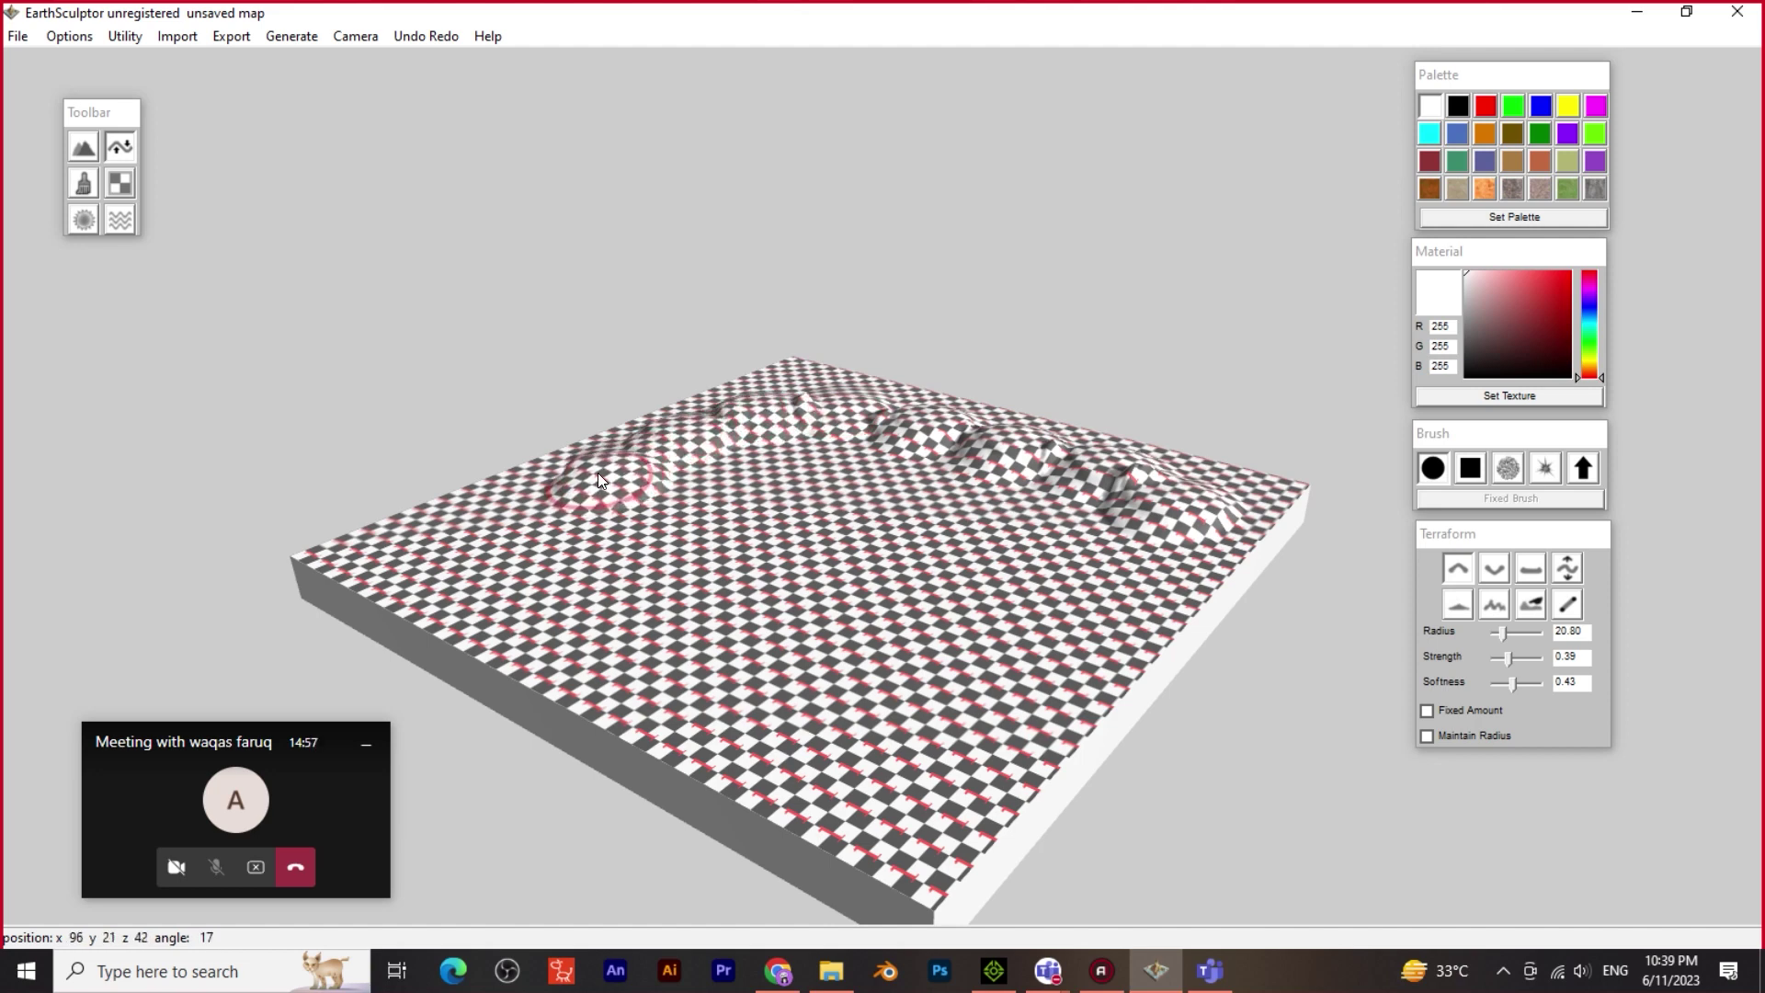
pyautogui.moveTo(525, 531)
pyautogui.mouseDown()
pyautogui.moveTo(519, 645)
pyautogui.moveTo(555, 632)
pyautogui.moveTo(531, 617)
pyautogui.moveTo(680, 679)
pyautogui.moveTo(749, 655)
pyautogui.moveTo(792, 720)
pyautogui.moveTo(871, 737)
pyautogui.moveTo(950, 693)
pyautogui.moveTo(950, 753)
pyautogui.moveTo(997, 749)
pyautogui.moveTo(526, 672)
pyautogui.moveTo(527, 642)
pyautogui.moveTo(582, 646)
pyautogui.moveTo(485, 576)
pyautogui.moveTo(537, 516)
pyautogui.mouseUp()
pyautogui.moveTo(594, 445)
pyautogui.mouseDown()
pyautogui.moveTo(532, 493)
pyautogui.moveTo(571, 458)
pyautogui.mouseUp()
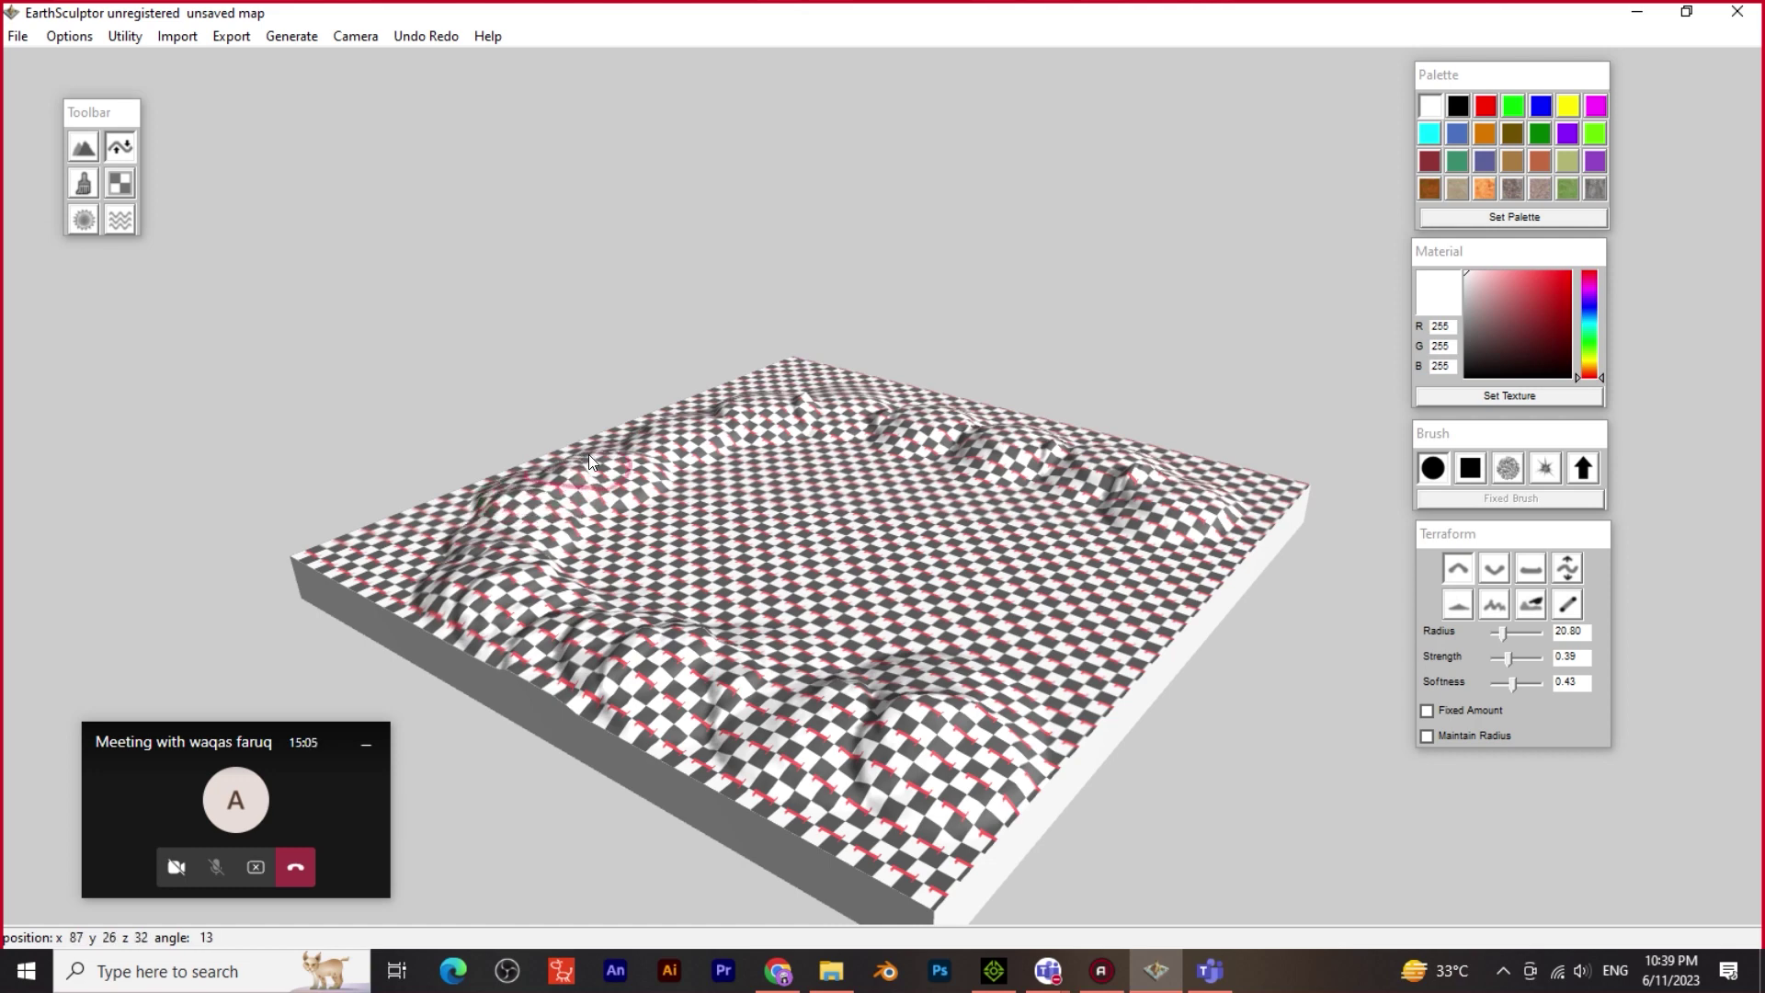
pyautogui.moveTo(1048, 441)
pyautogui.mouseDown()
pyautogui.moveTo(1139, 460)
pyautogui.moveTo(1211, 501)
pyautogui.moveTo(1050, 462)
pyautogui.mouseUp()
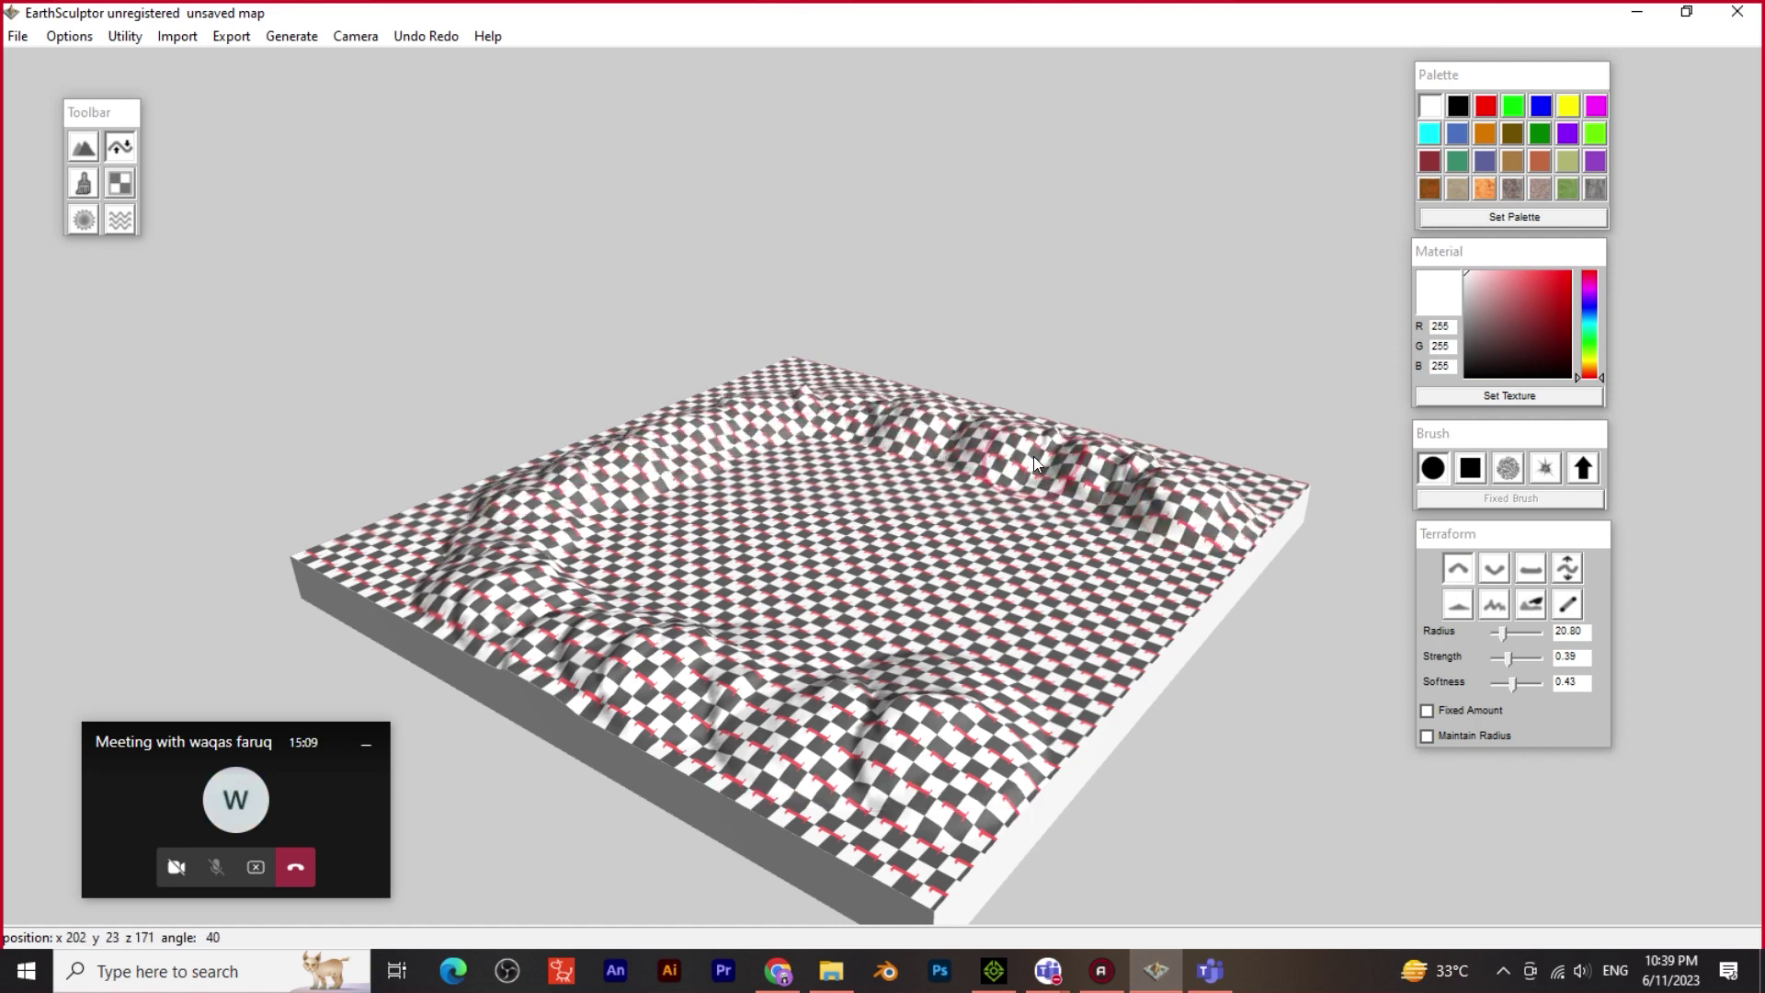
pyautogui.moveTo(875, 414); pyautogui.dragTo(691, 416)
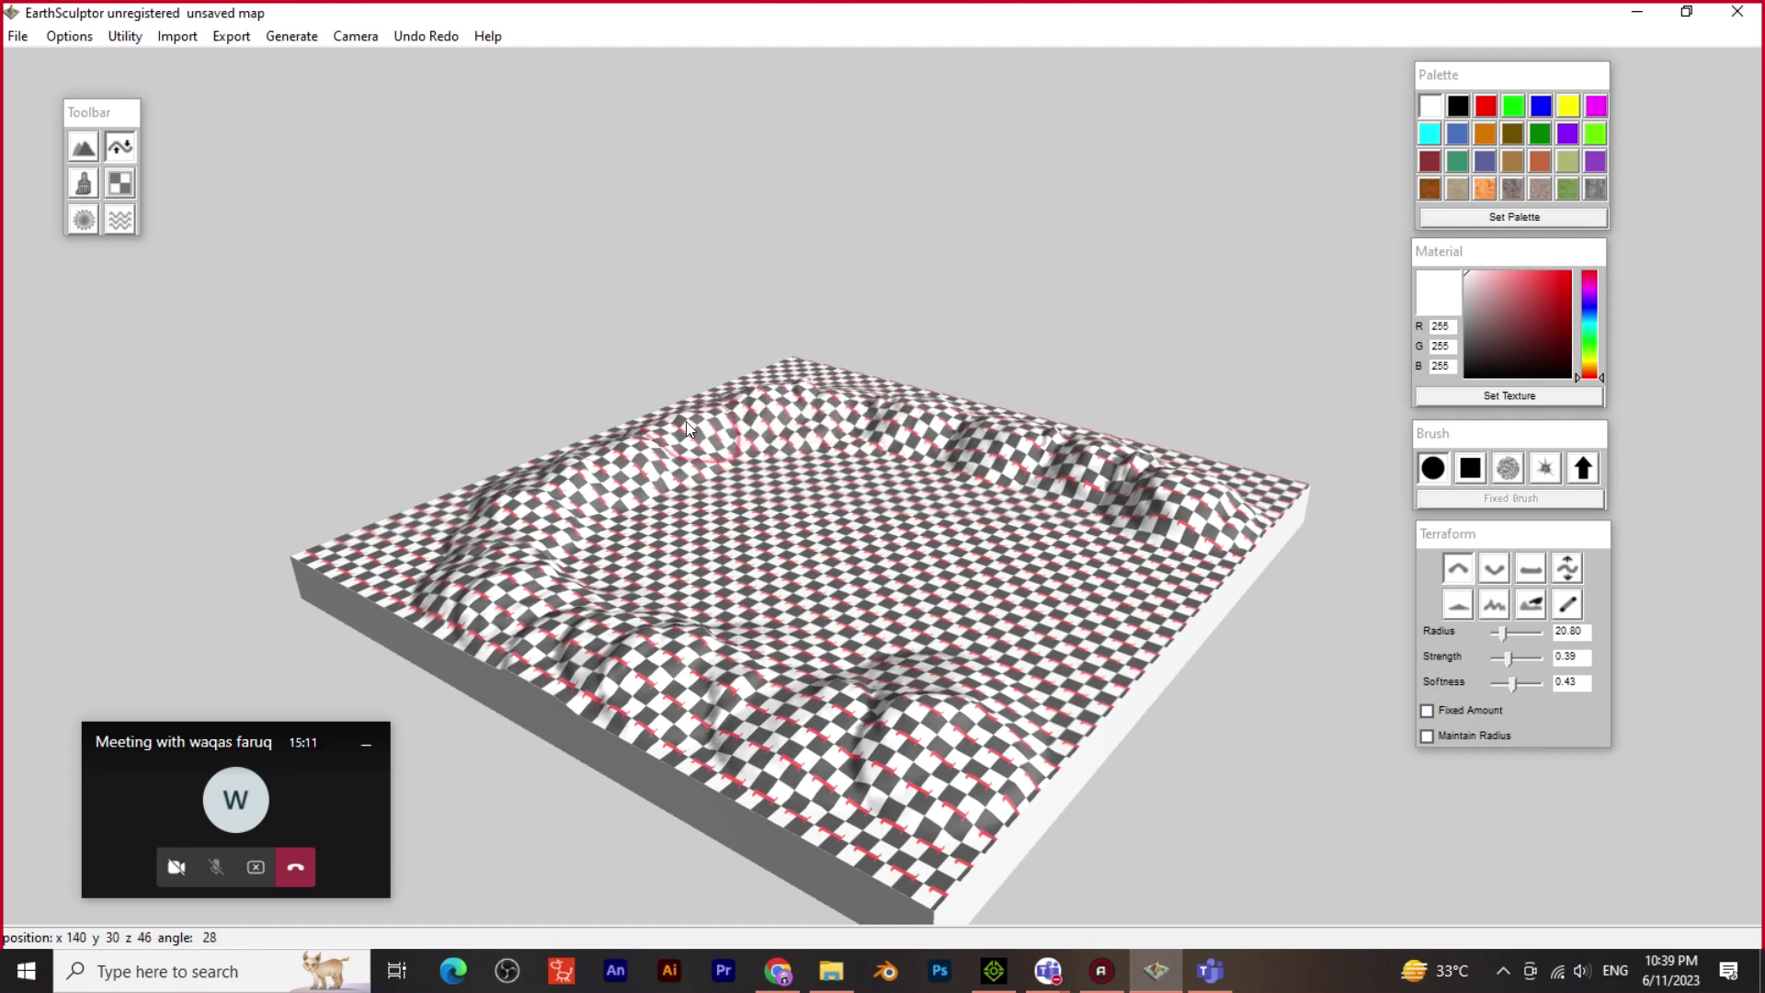
pyautogui.moveTo(513, 540)
pyautogui.mouseDown()
pyautogui.moveTo(528, 590)
pyautogui.moveTo(688, 649)
pyautogui.moveTo(1006, 715)
pyautogui.mouseUp()
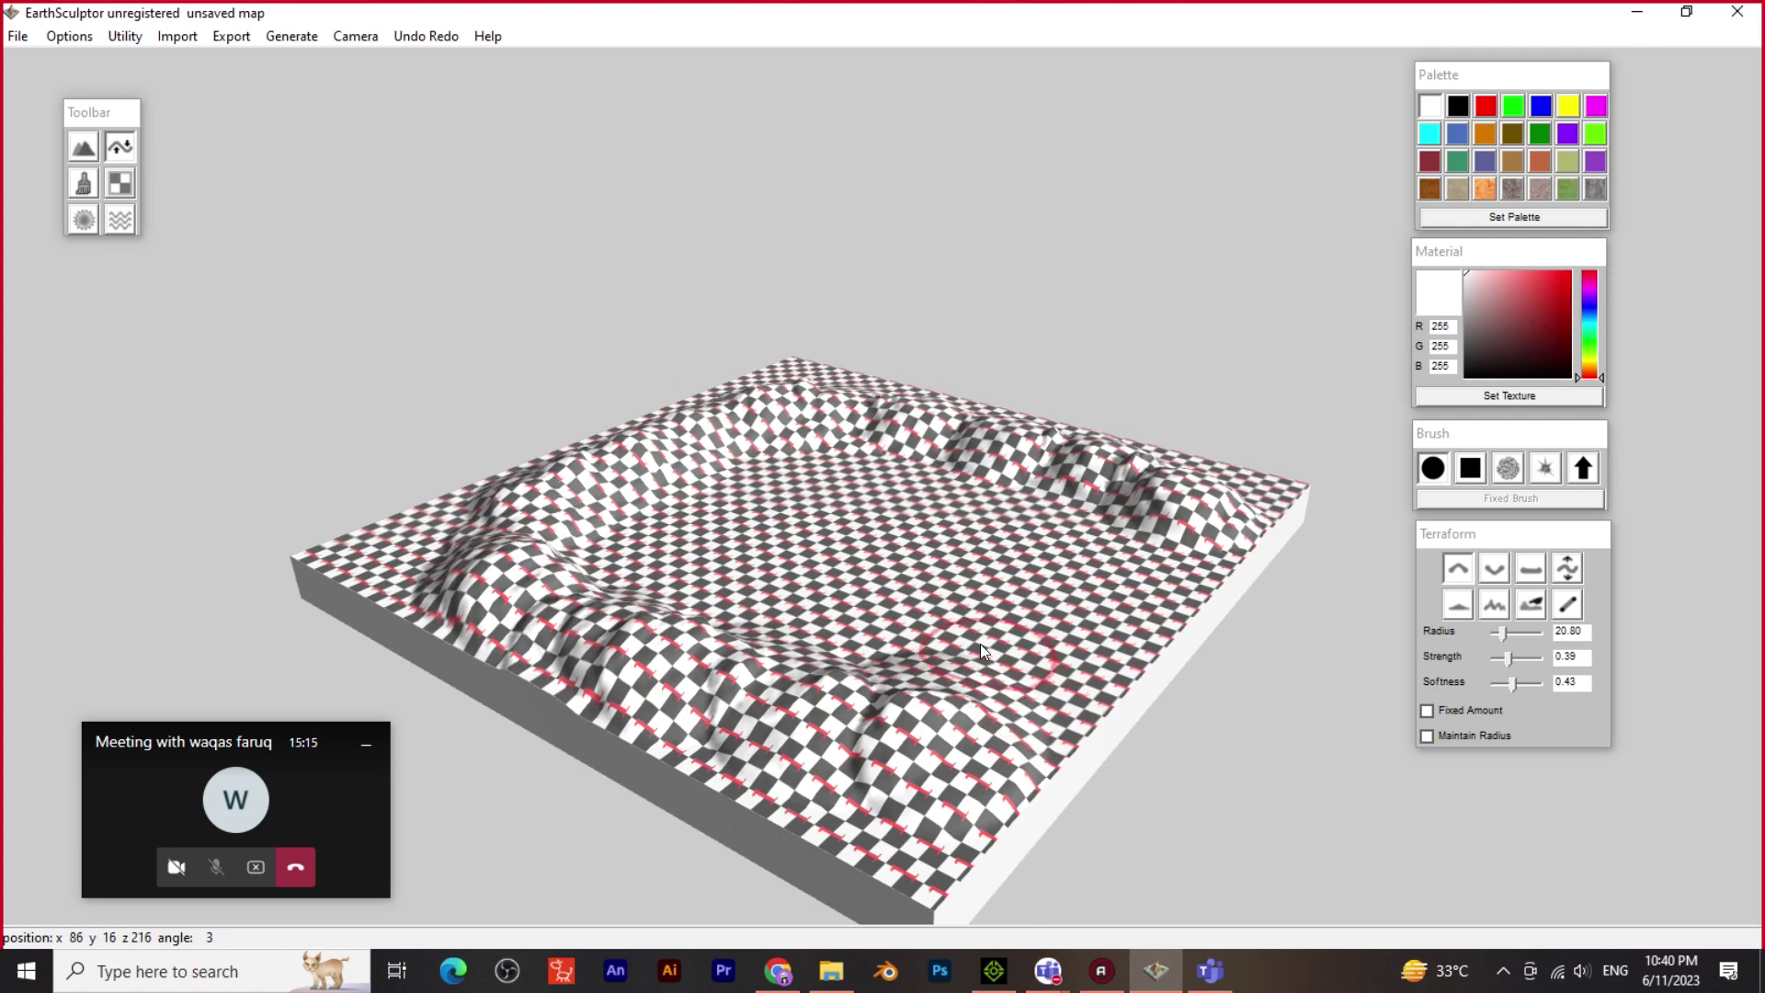
# Examine the sculpted hills around the map from near and far
pyautogui.scroll(-6, 945, 615)
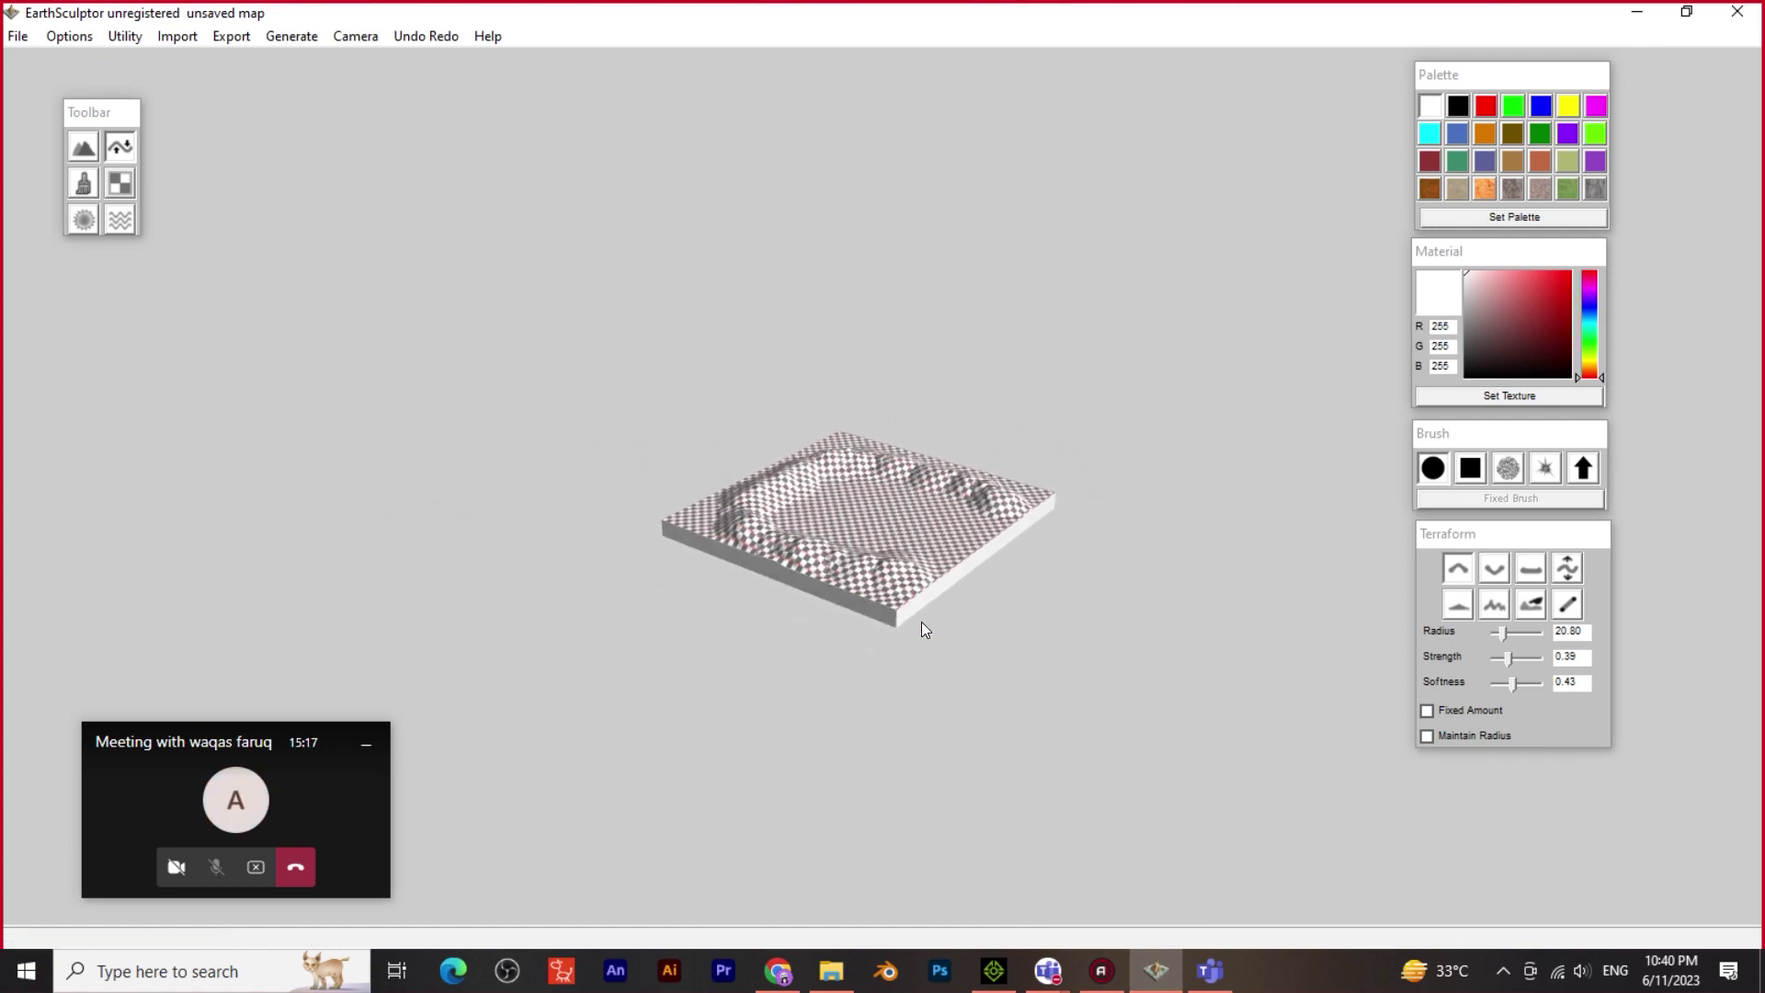
pyautogui.scroll(5, 892, 567)
pyautogui.scroll(-3, 890, 567)
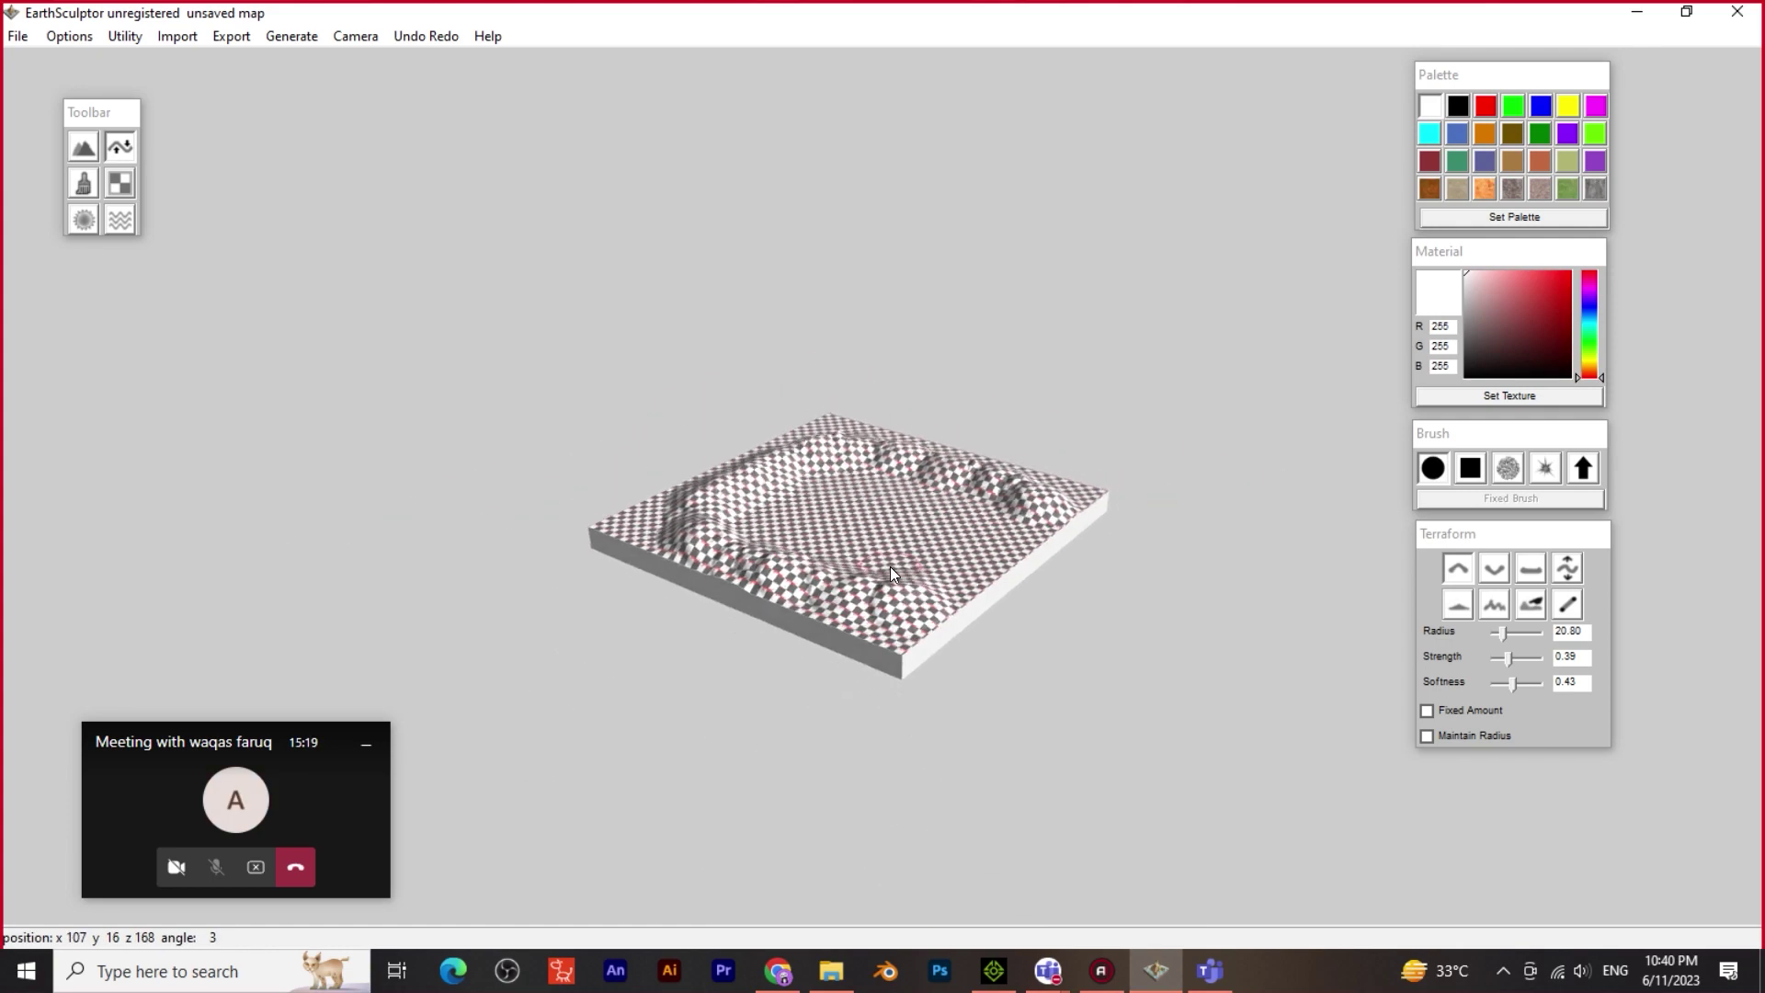
pyautogui.scroll(4, 890, 566)
pyautogui.scroll(-3, 890, 566)
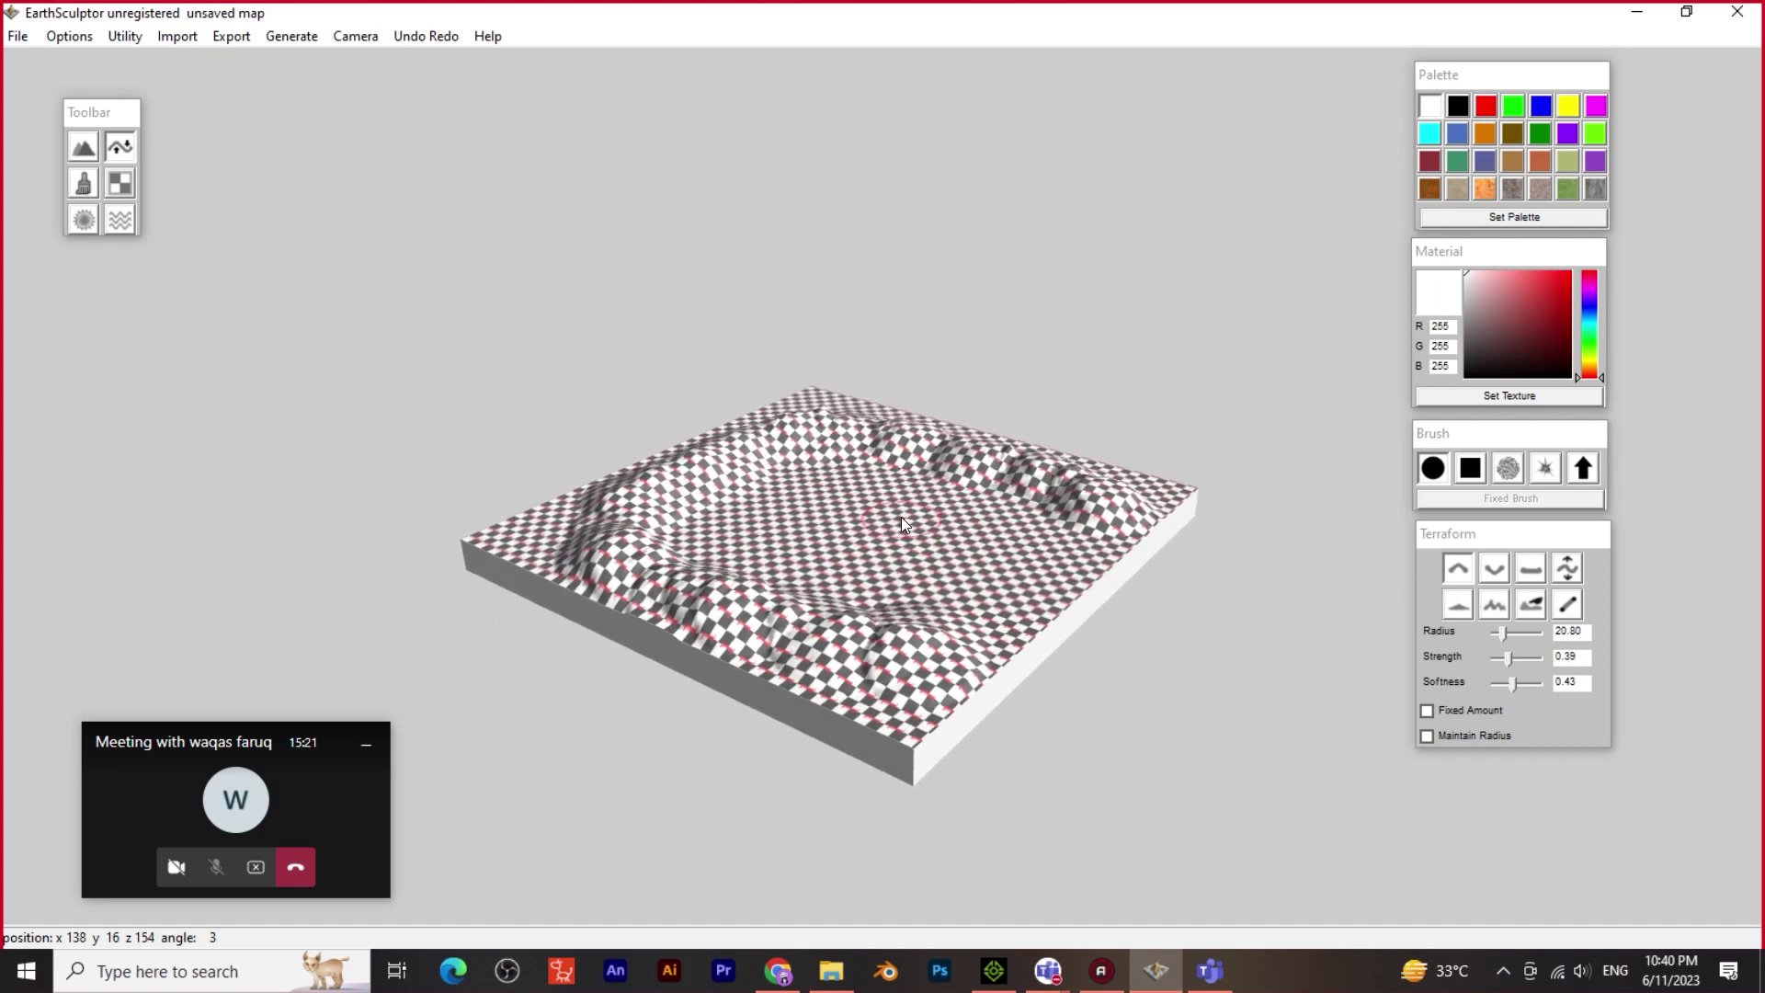
pyautogui.scroll(-3, 900, 530)
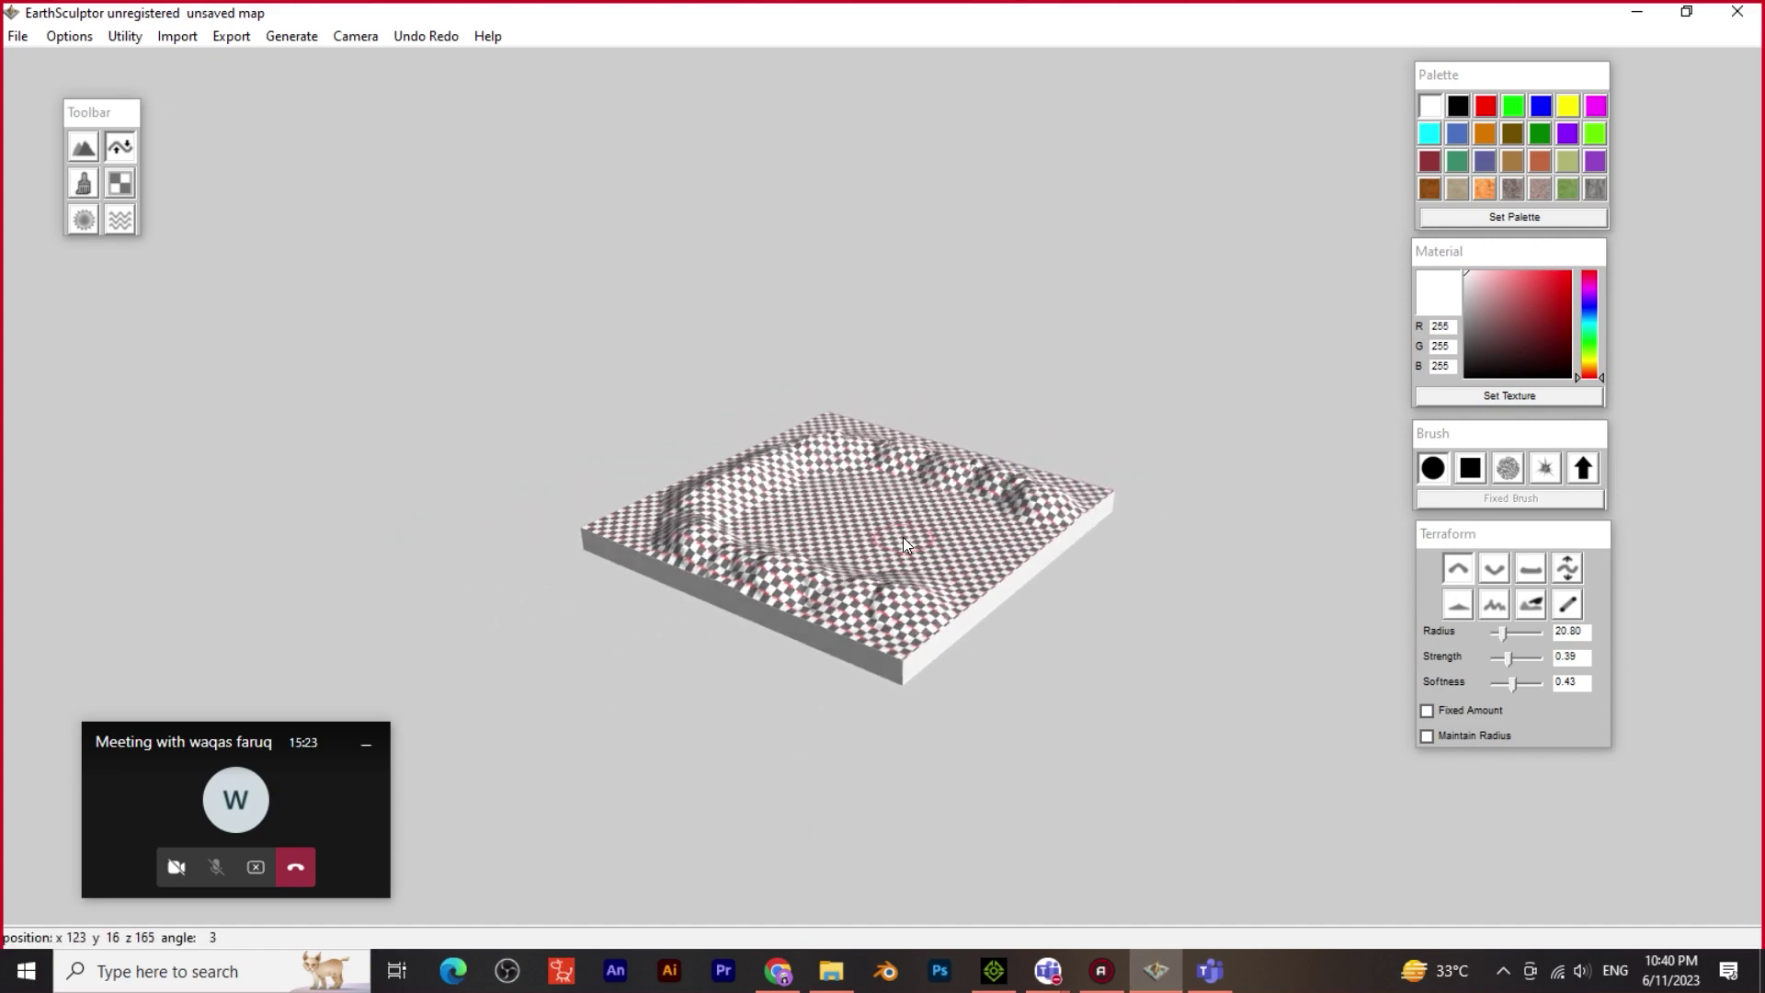
pyautogui.scroll(4, 903, 537)
# Switch to iClone, examine the Butte terrain's hills from several angles for comparison and return to EarthSculptor
pyautogui.click(1636, 13)
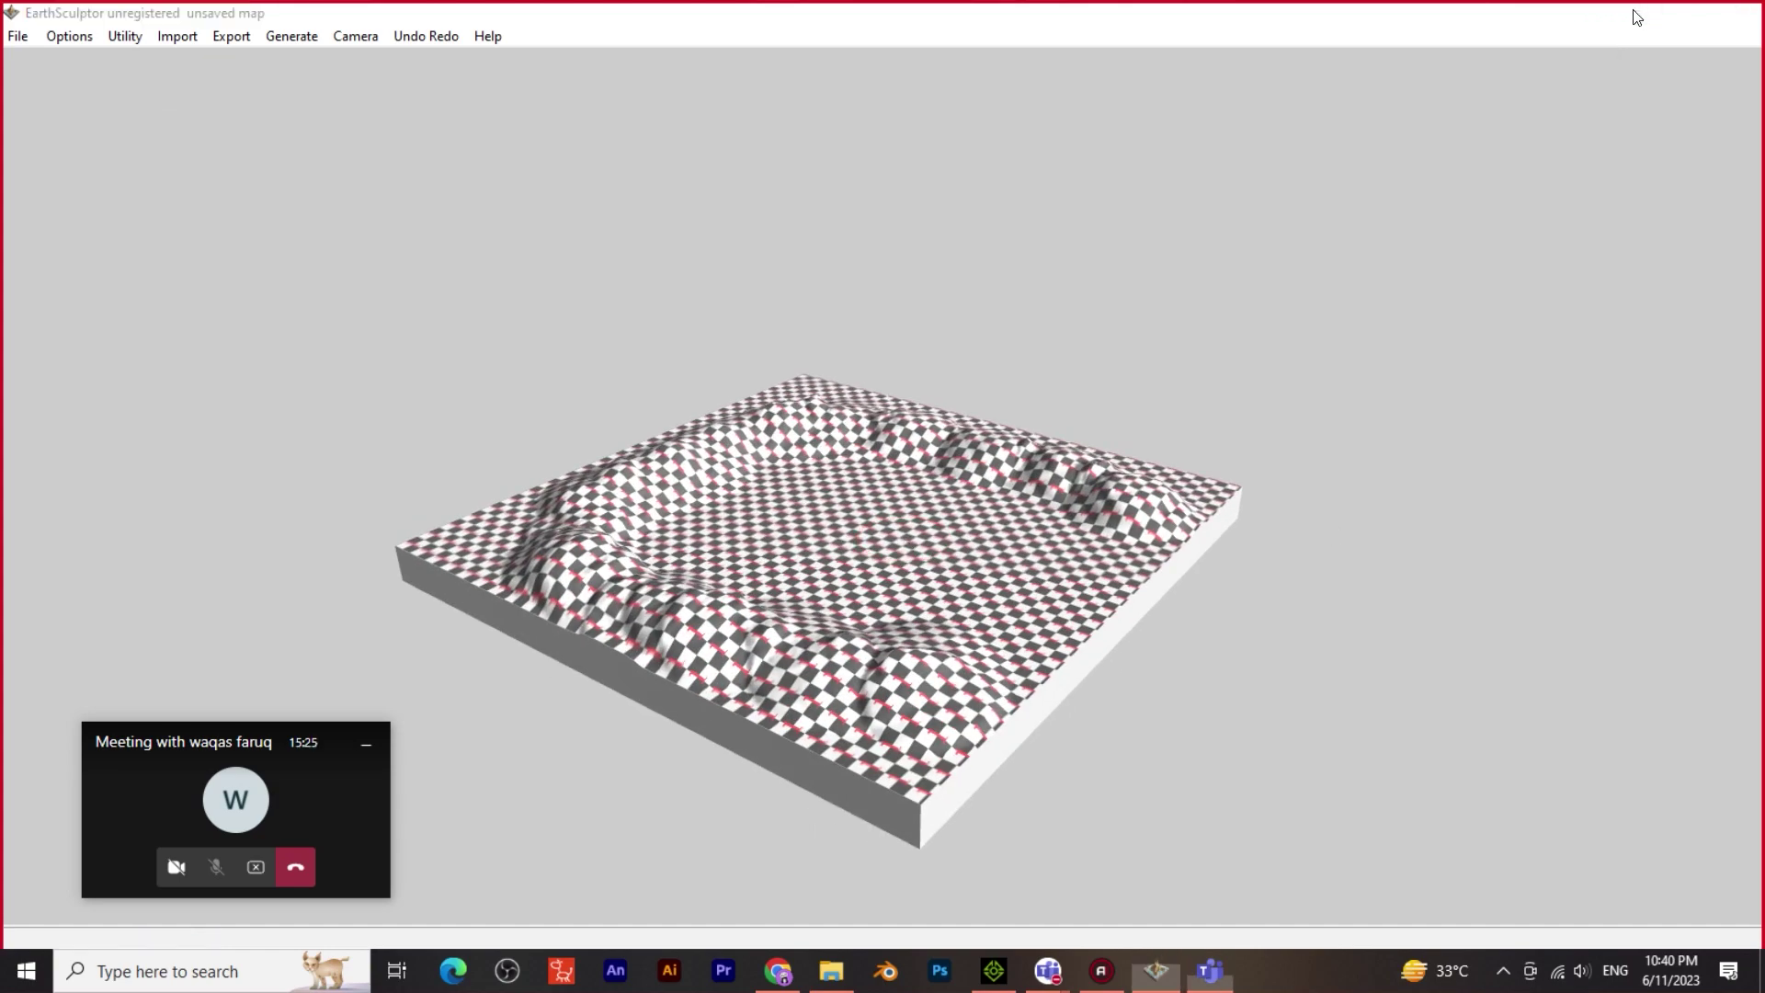
pyautogui.click(1006, 983)
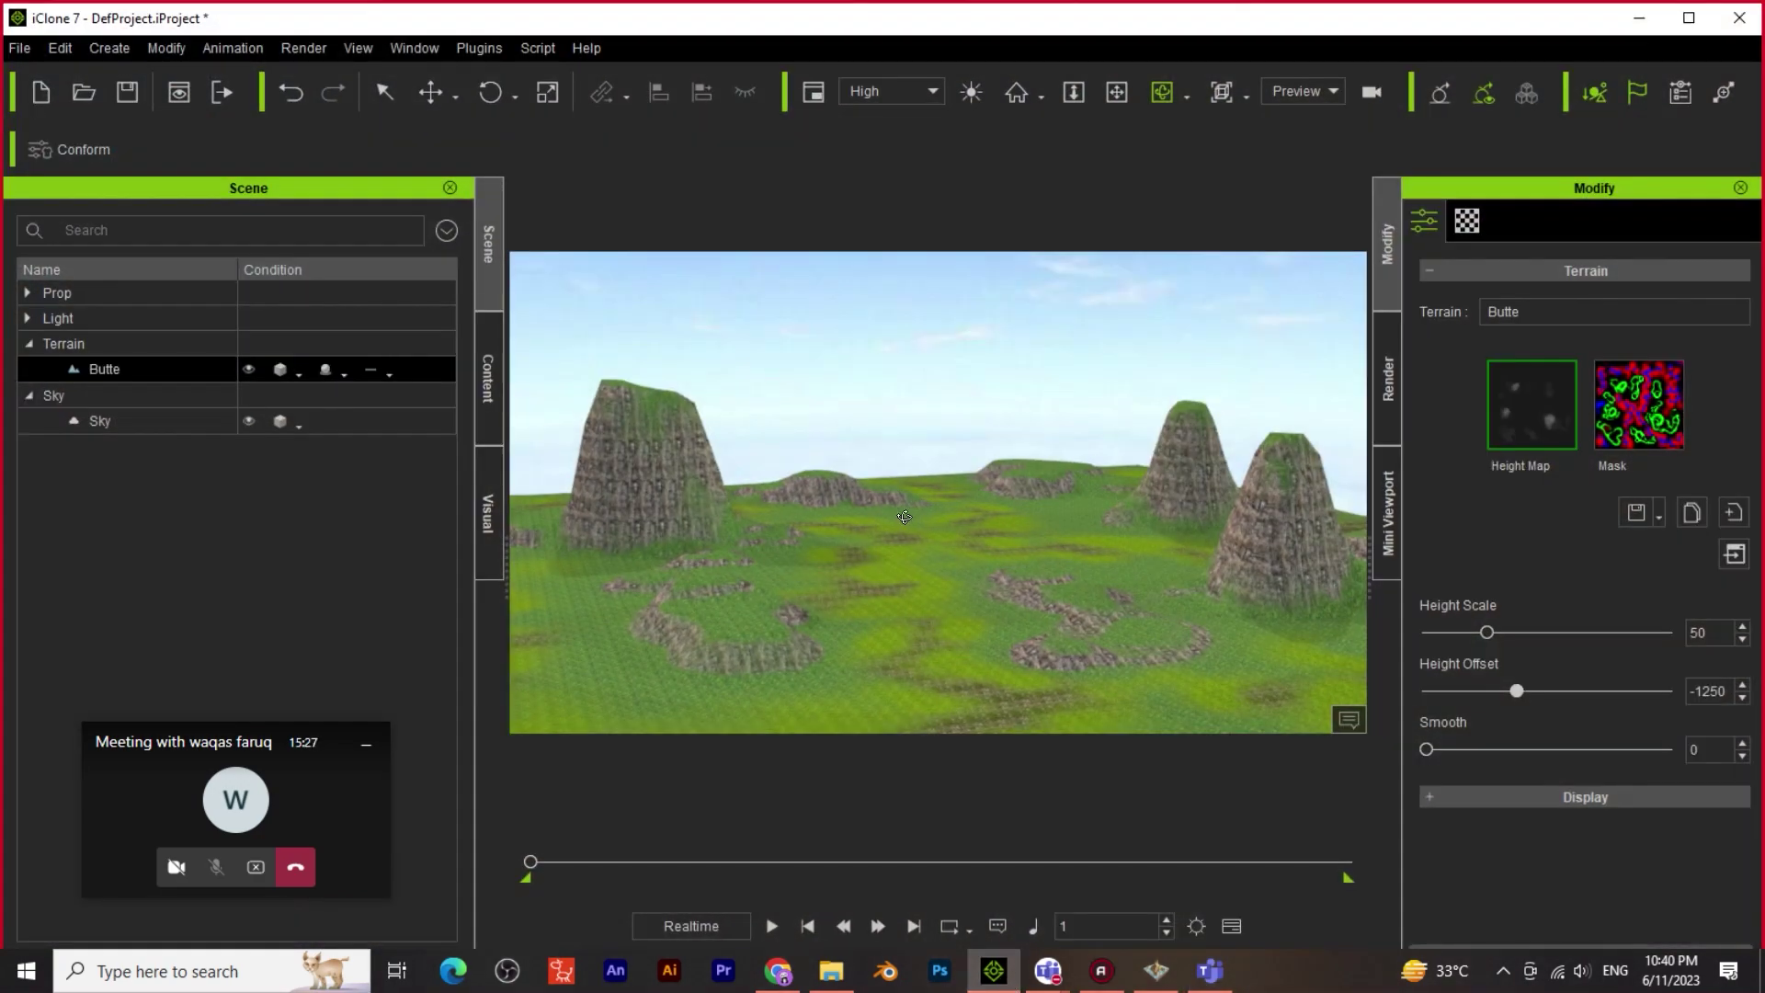
pyautogui.moveTo(930, 616); pyautogui.dragTo(912, 589, button='right')
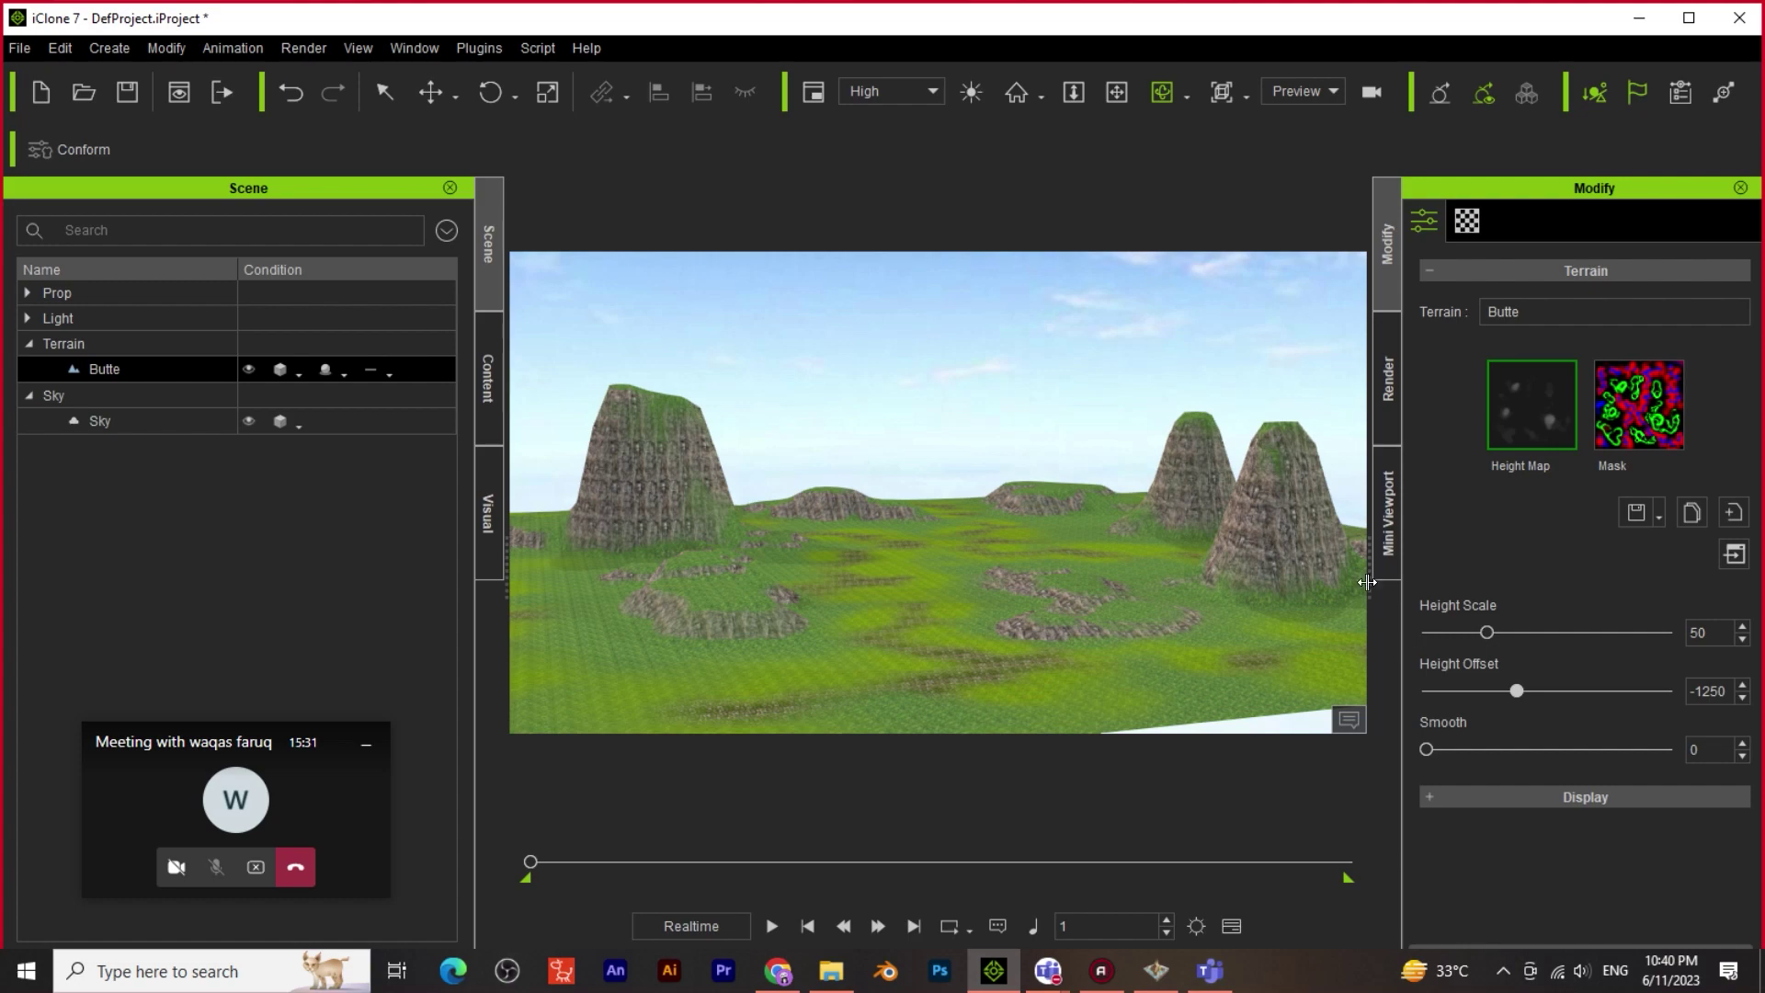
pyautogui.moveTo(801, 533); pyautogui.dragTo(1038, 502, button='right')
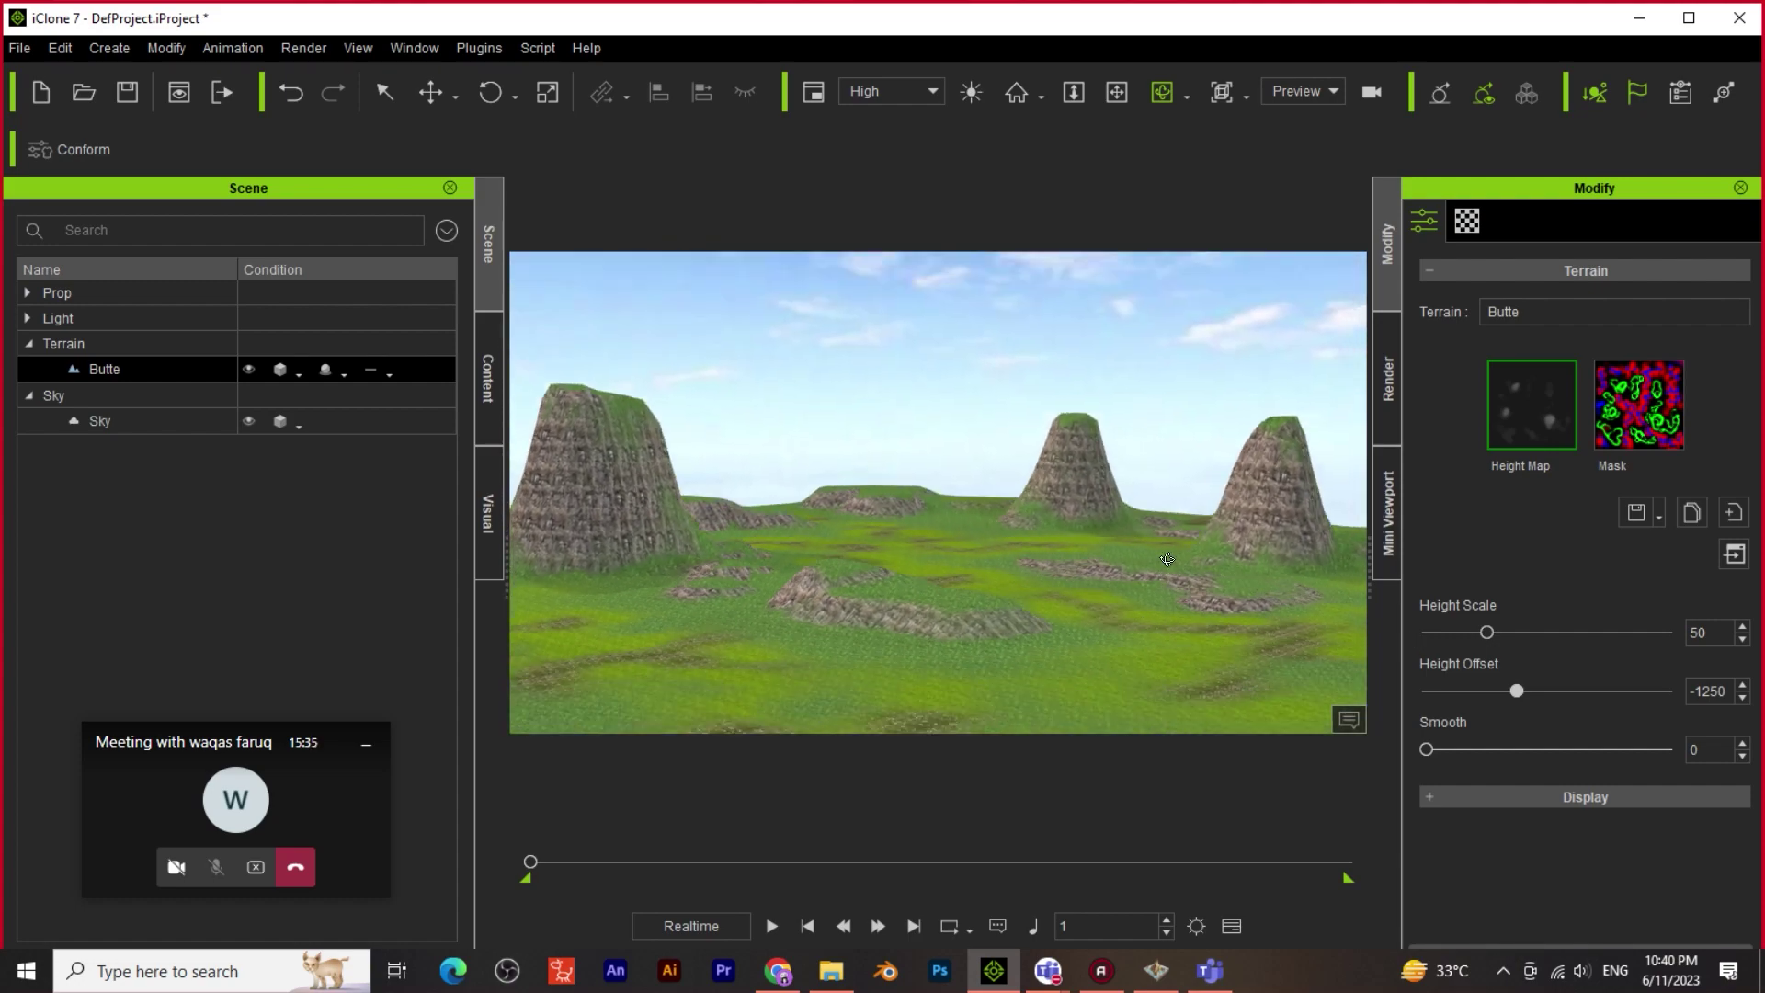
pyautogui.moveTo(1138, 654); pyautogui.dragTo(1155, 649, button='right')
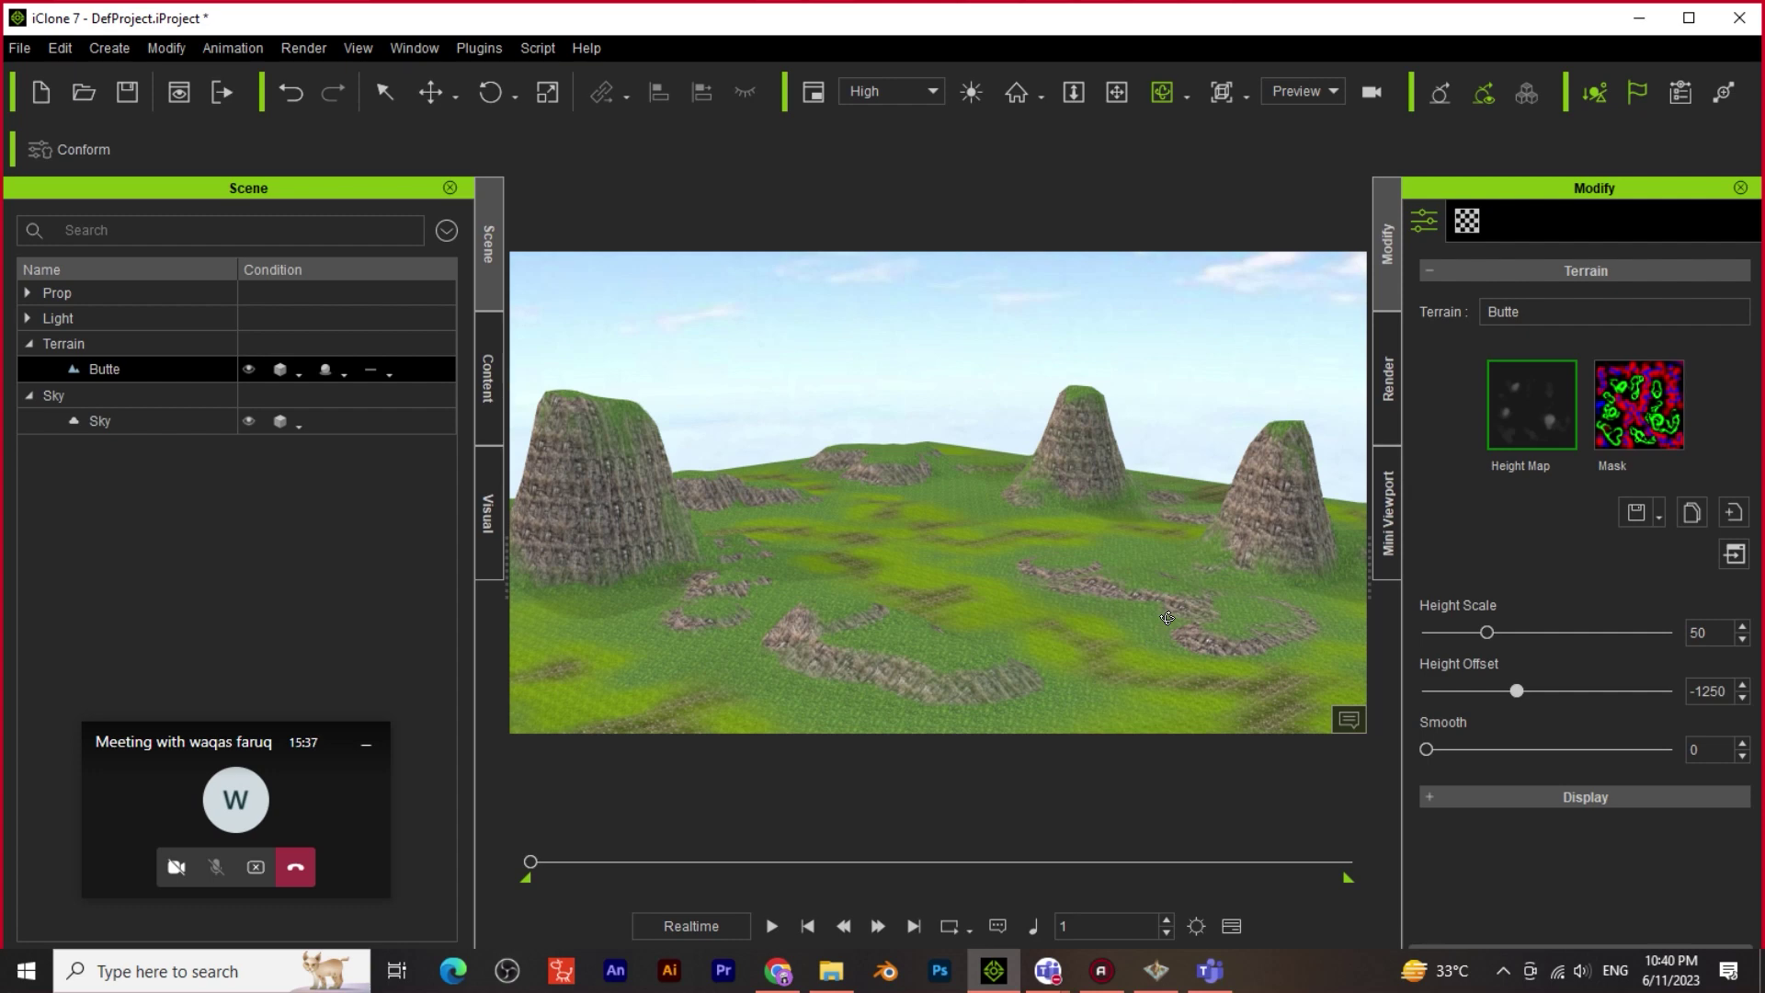
pyautogui.moveTo(1005, 577); pyautogui.dragTo(1309, 583, button='right')
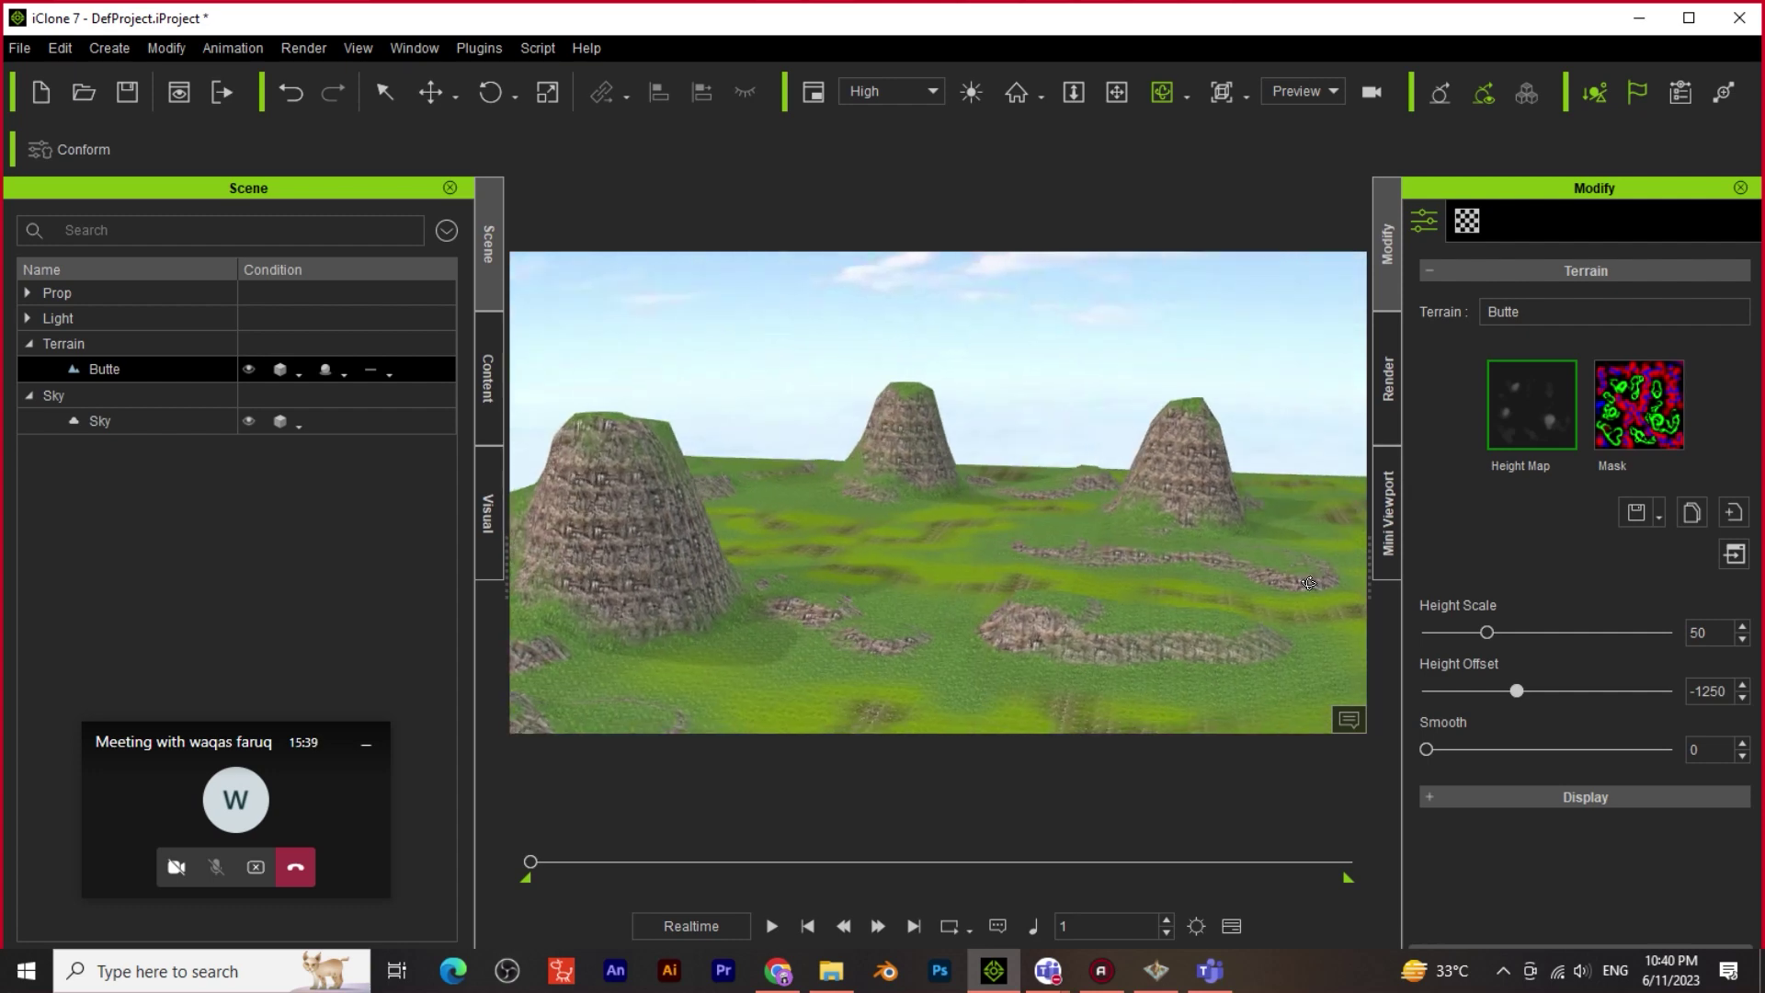
pyautogui.moveTo(1180, 659); pyautogui.dragTo(1162, 312, button='right')
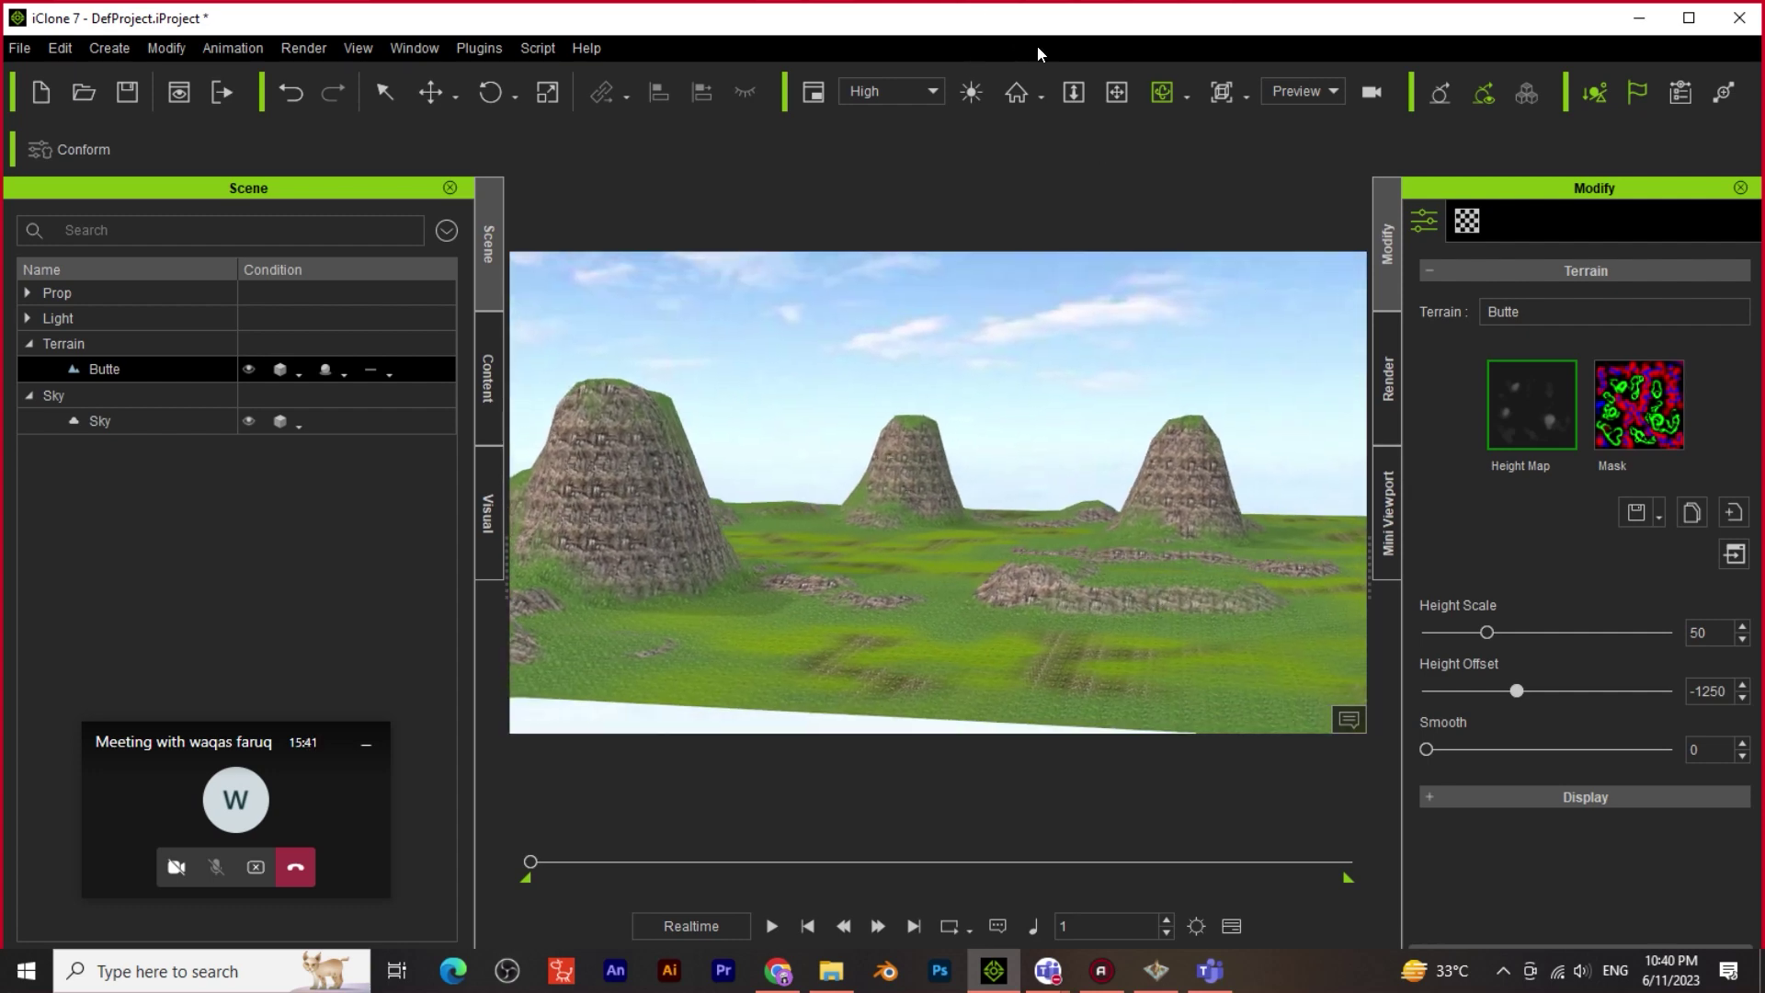
pyautogui.click(1116, 92)
pyautogui.moveTo(1000, 488); pyautogui.dragTo(1526, 613)
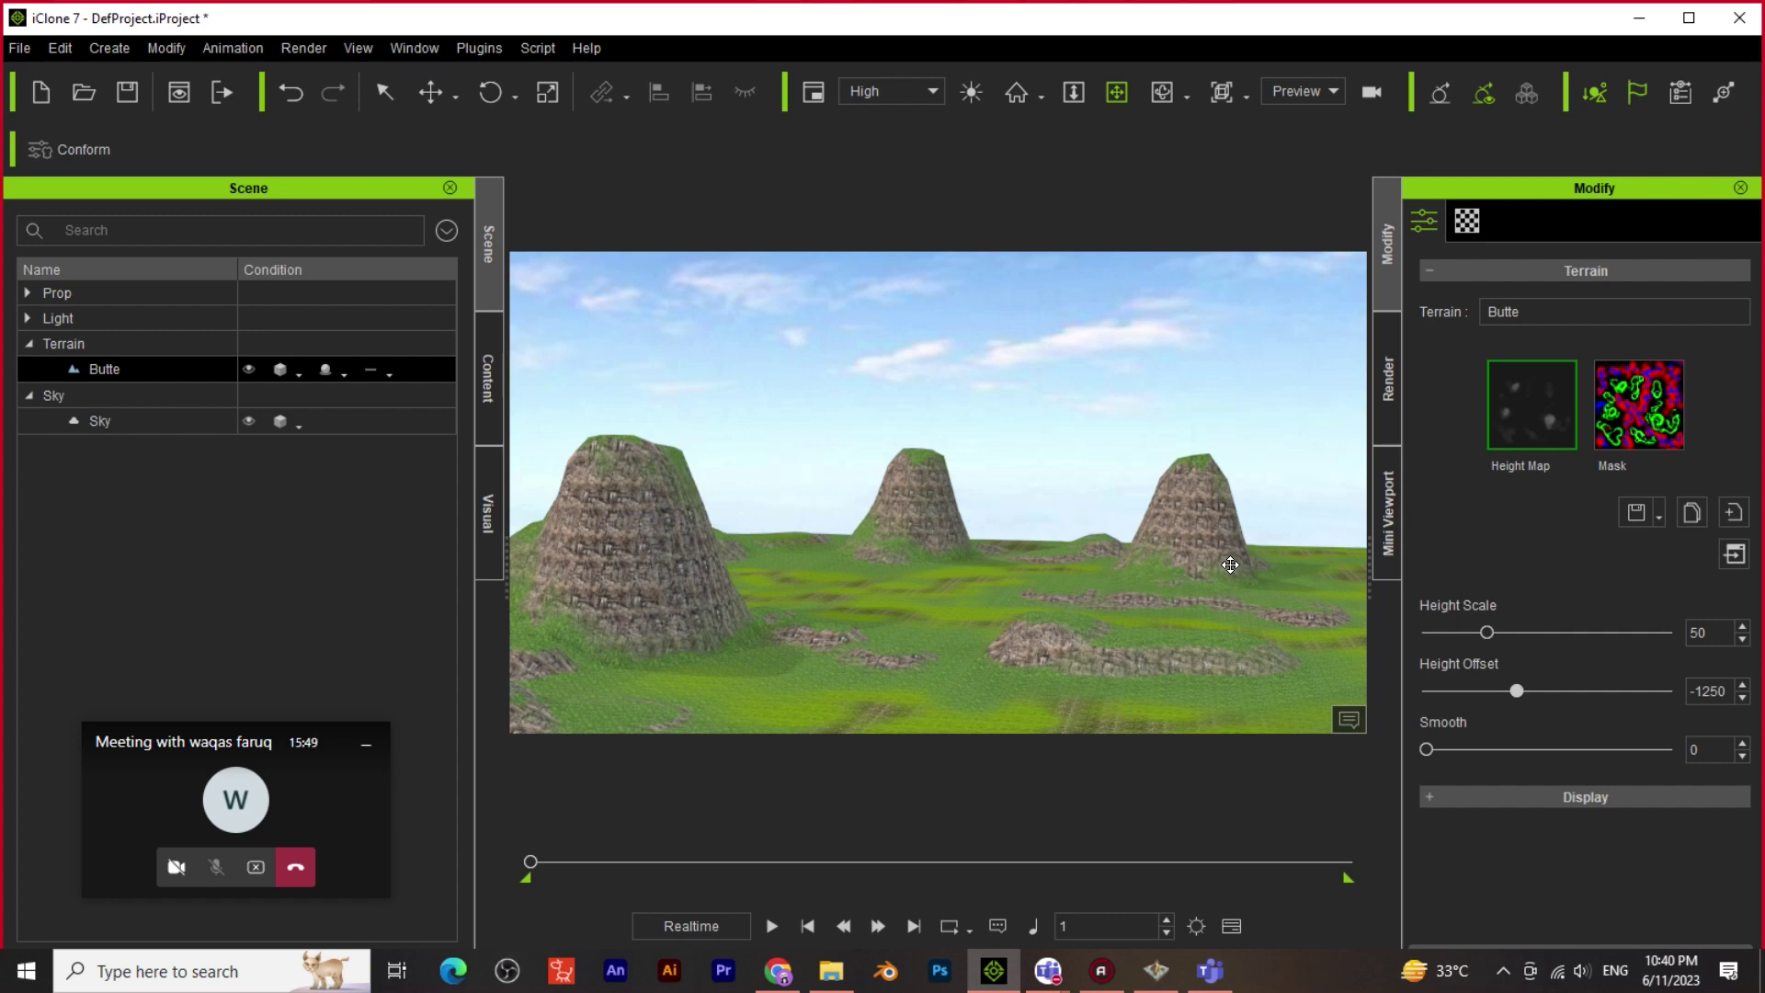
pyautogui.moveTo(781, 630); pyautogui.dragTo(787, 560)
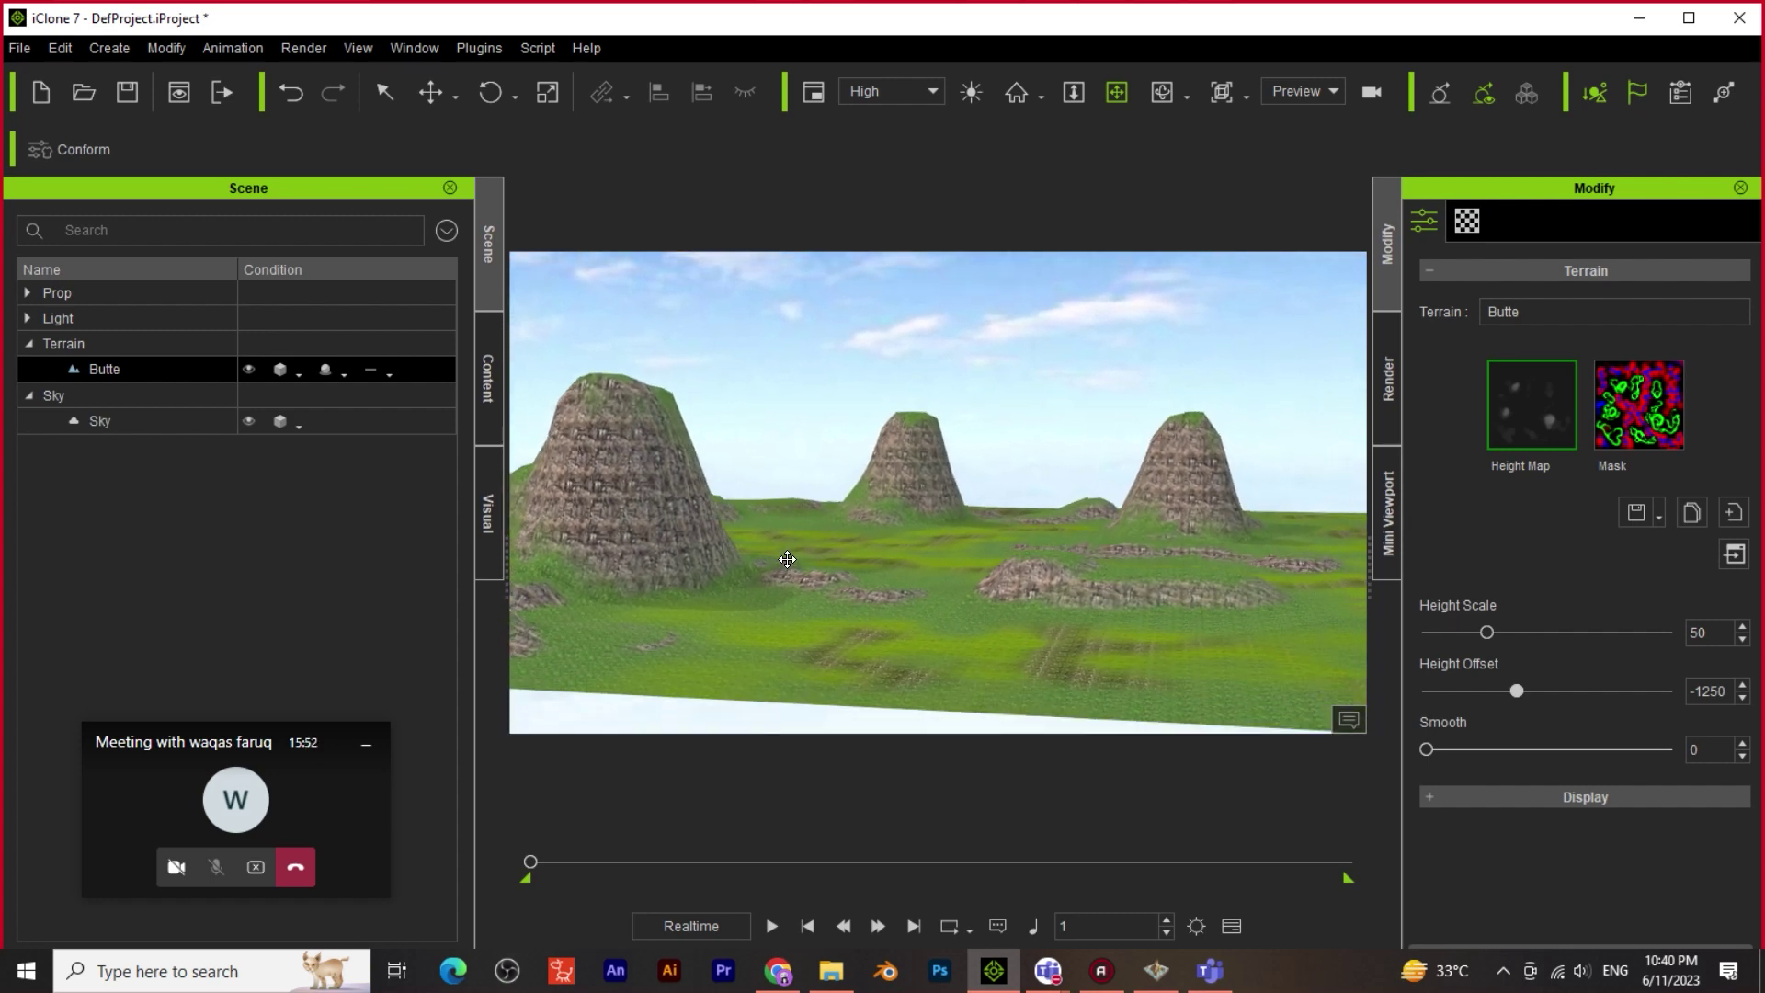
pyautogui.click(1159, 973)
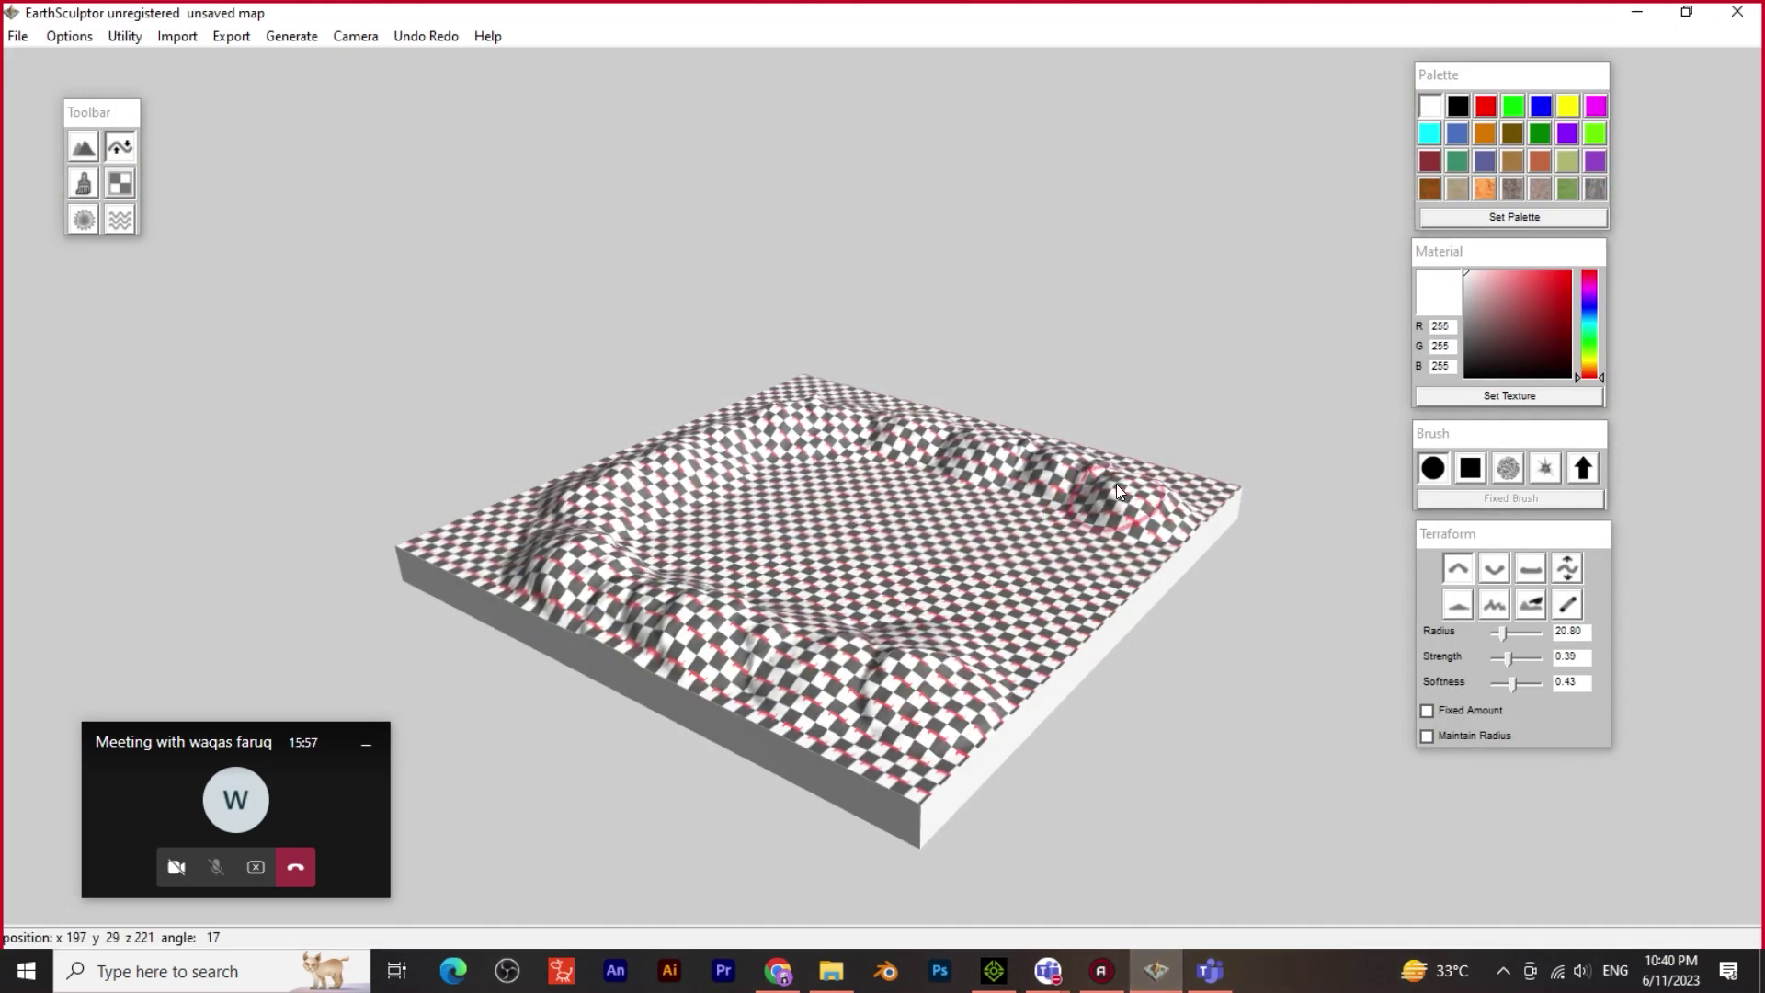
# Keep the round brush shape and move the Material, Brush, Terraform and Palette windows further in over the viewport
pyautogui.click(1508, 469)
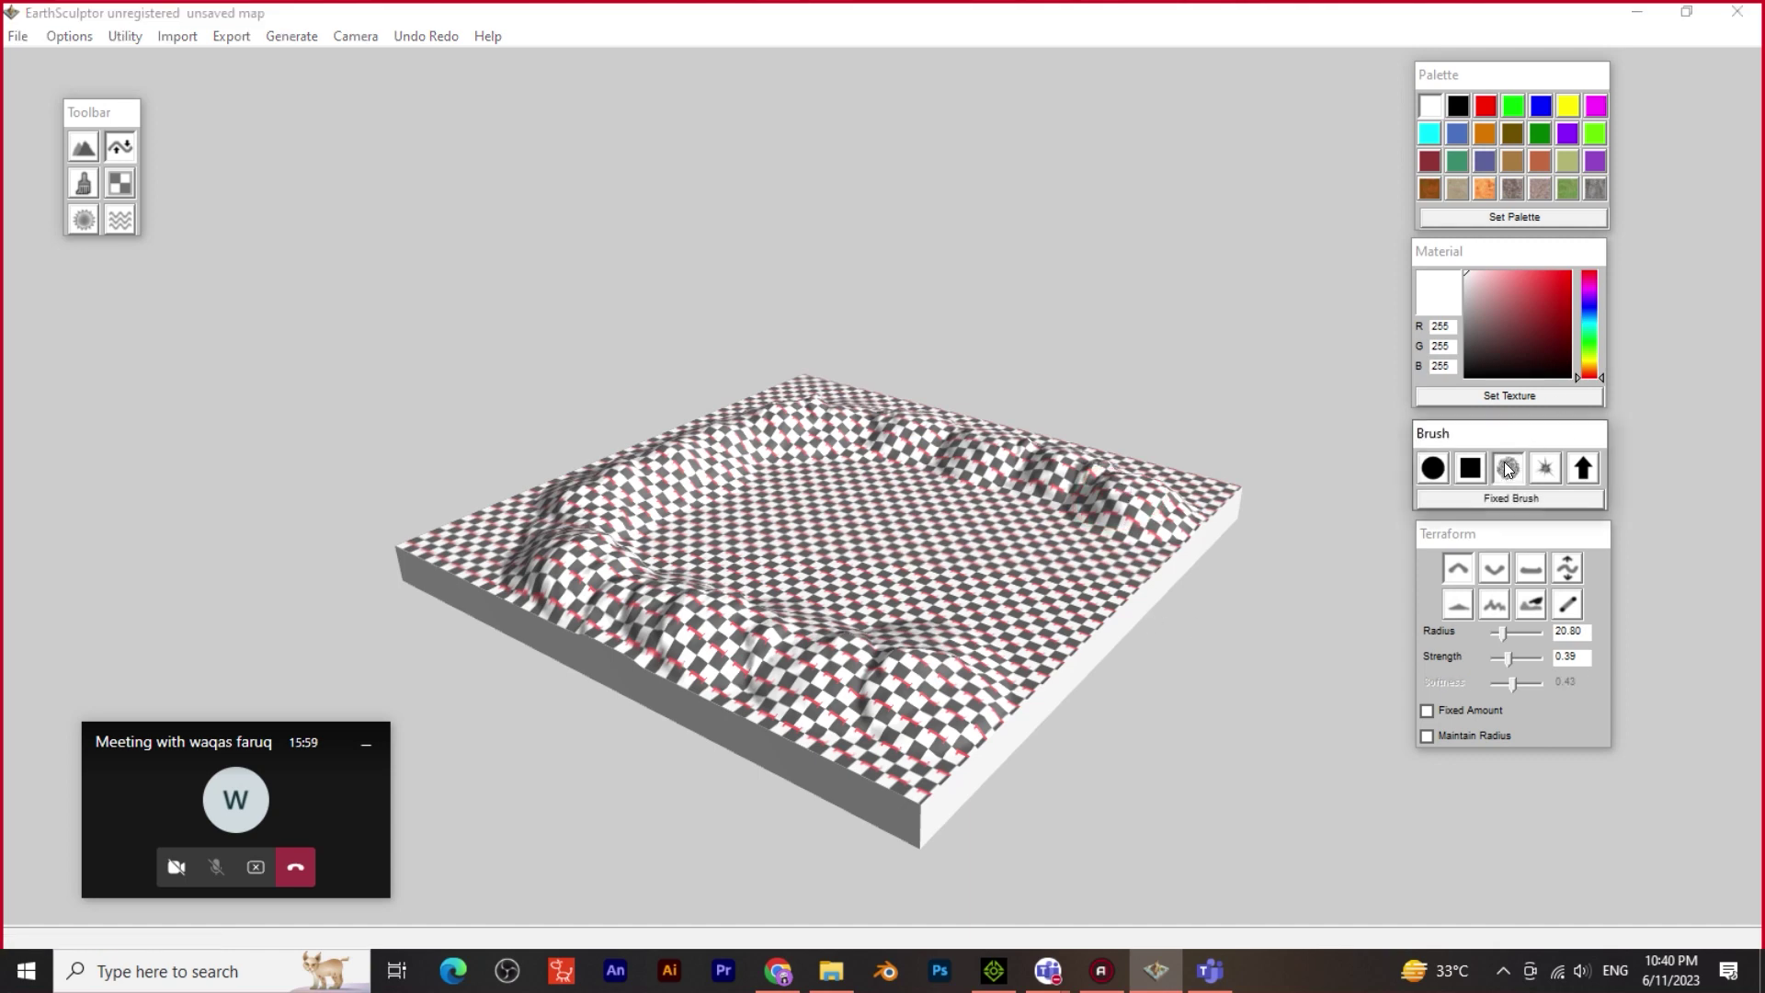
pyautogui.click(1432, 469)
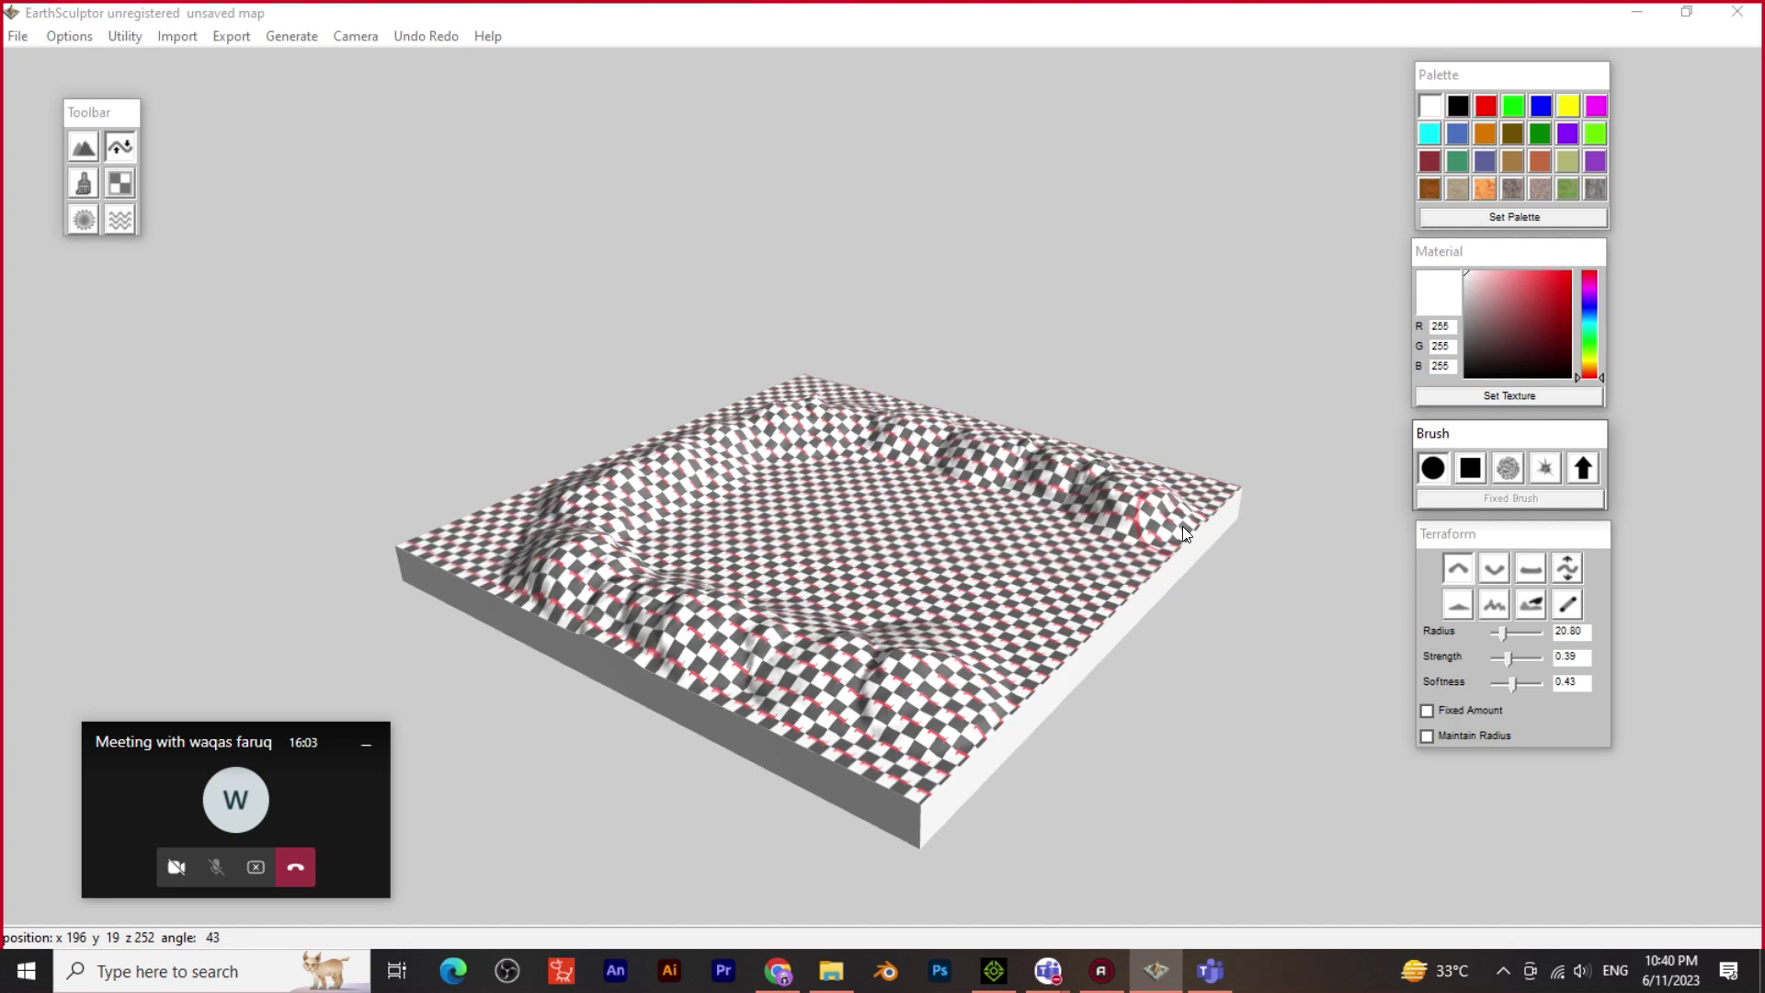
pyautogui.moveTo(1459, 254); pyautogui.dragTo(1418, 242)
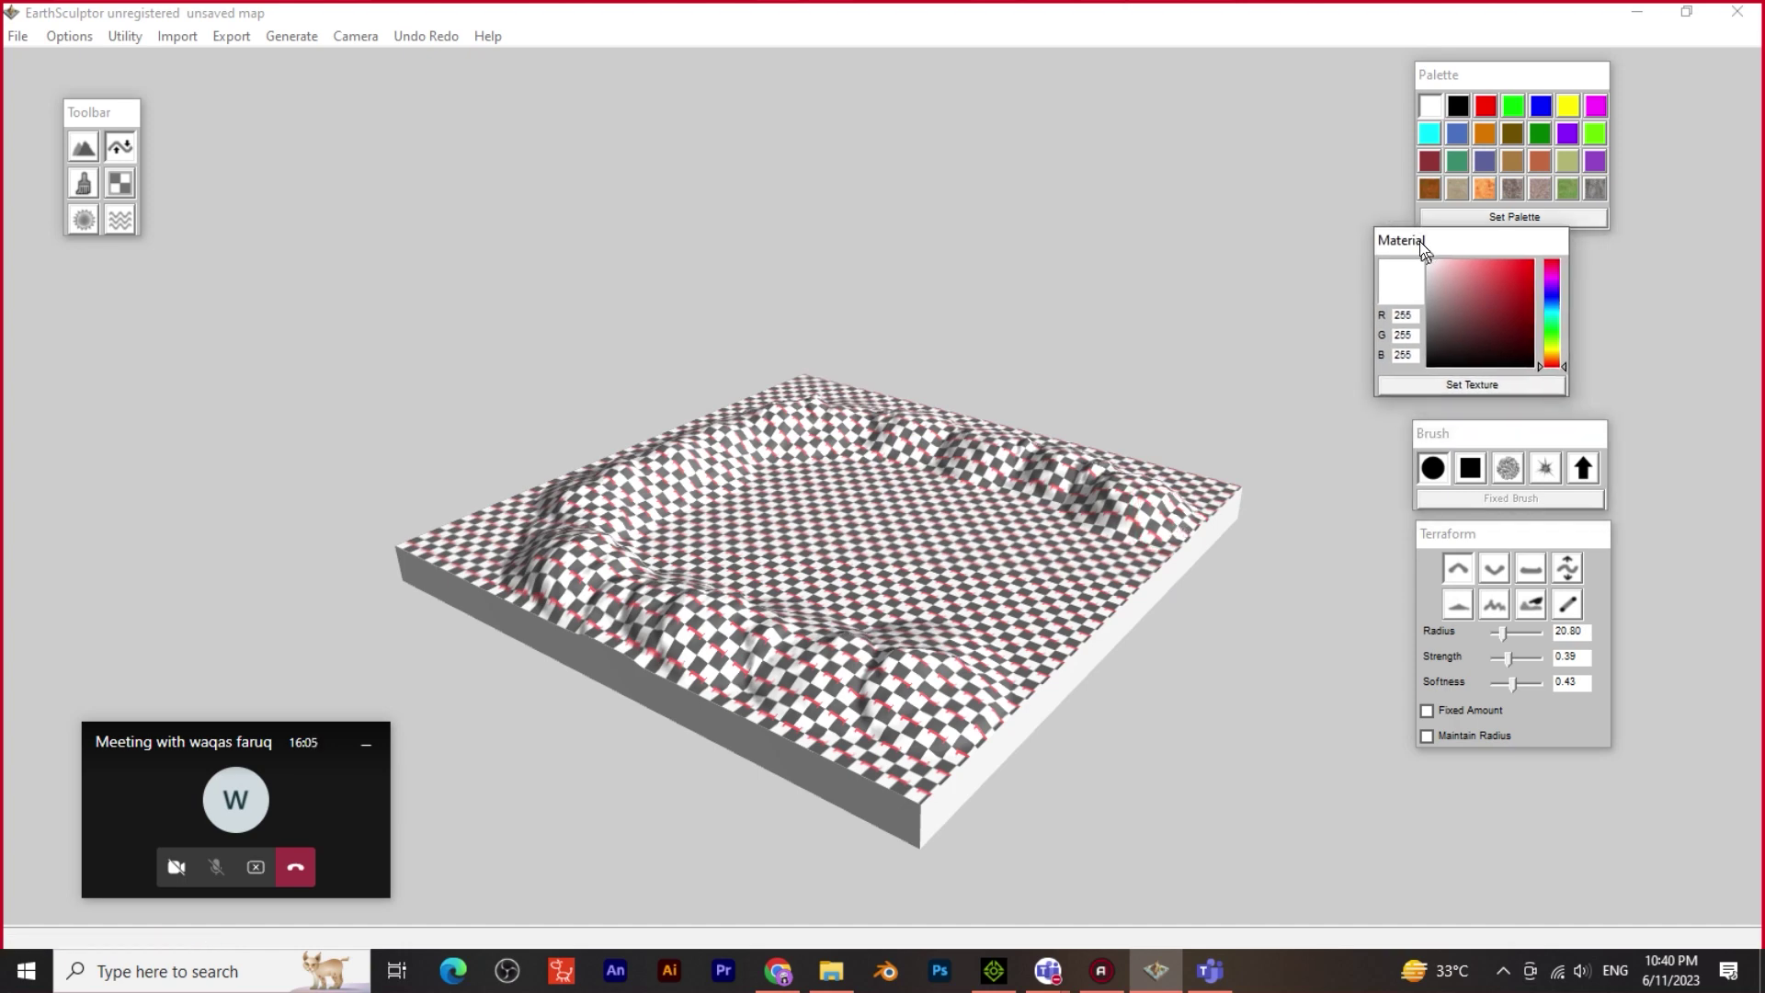
pyautogui.moveTo(1489, 437); pyautogui.dragTo(1451, 412)
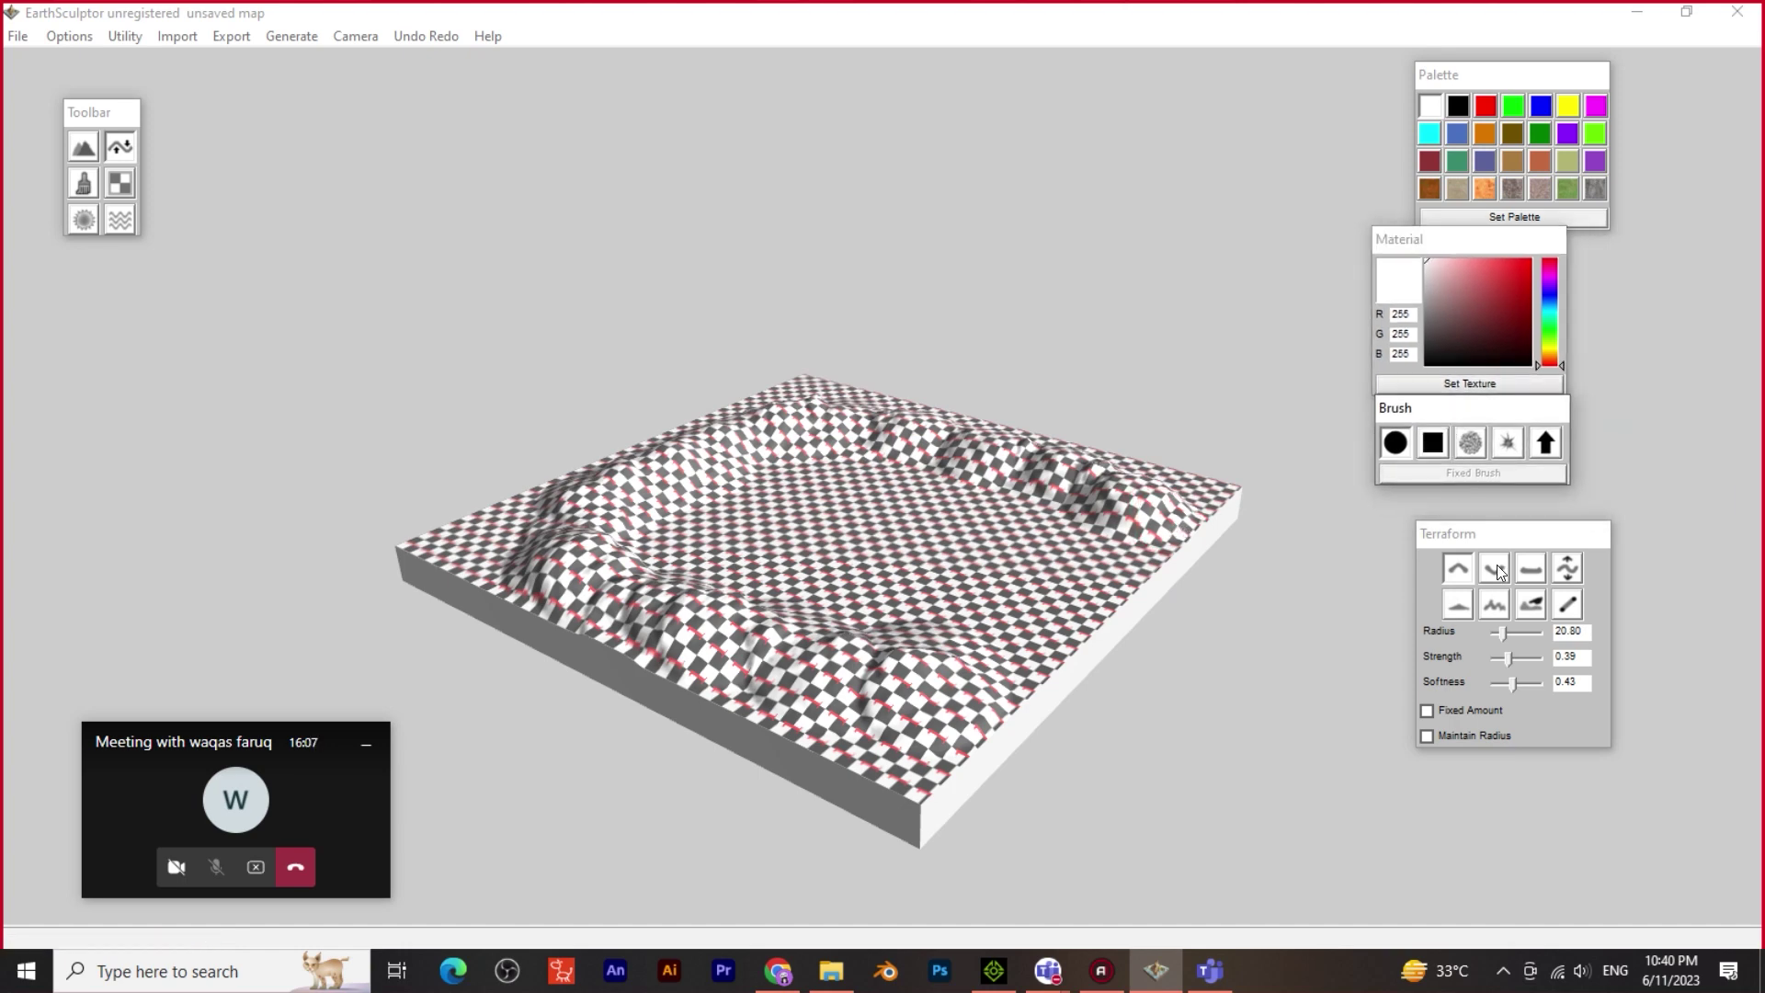
pyautogui.moveTo(1482, 537); pyautogui.dragTo(1416, 520)
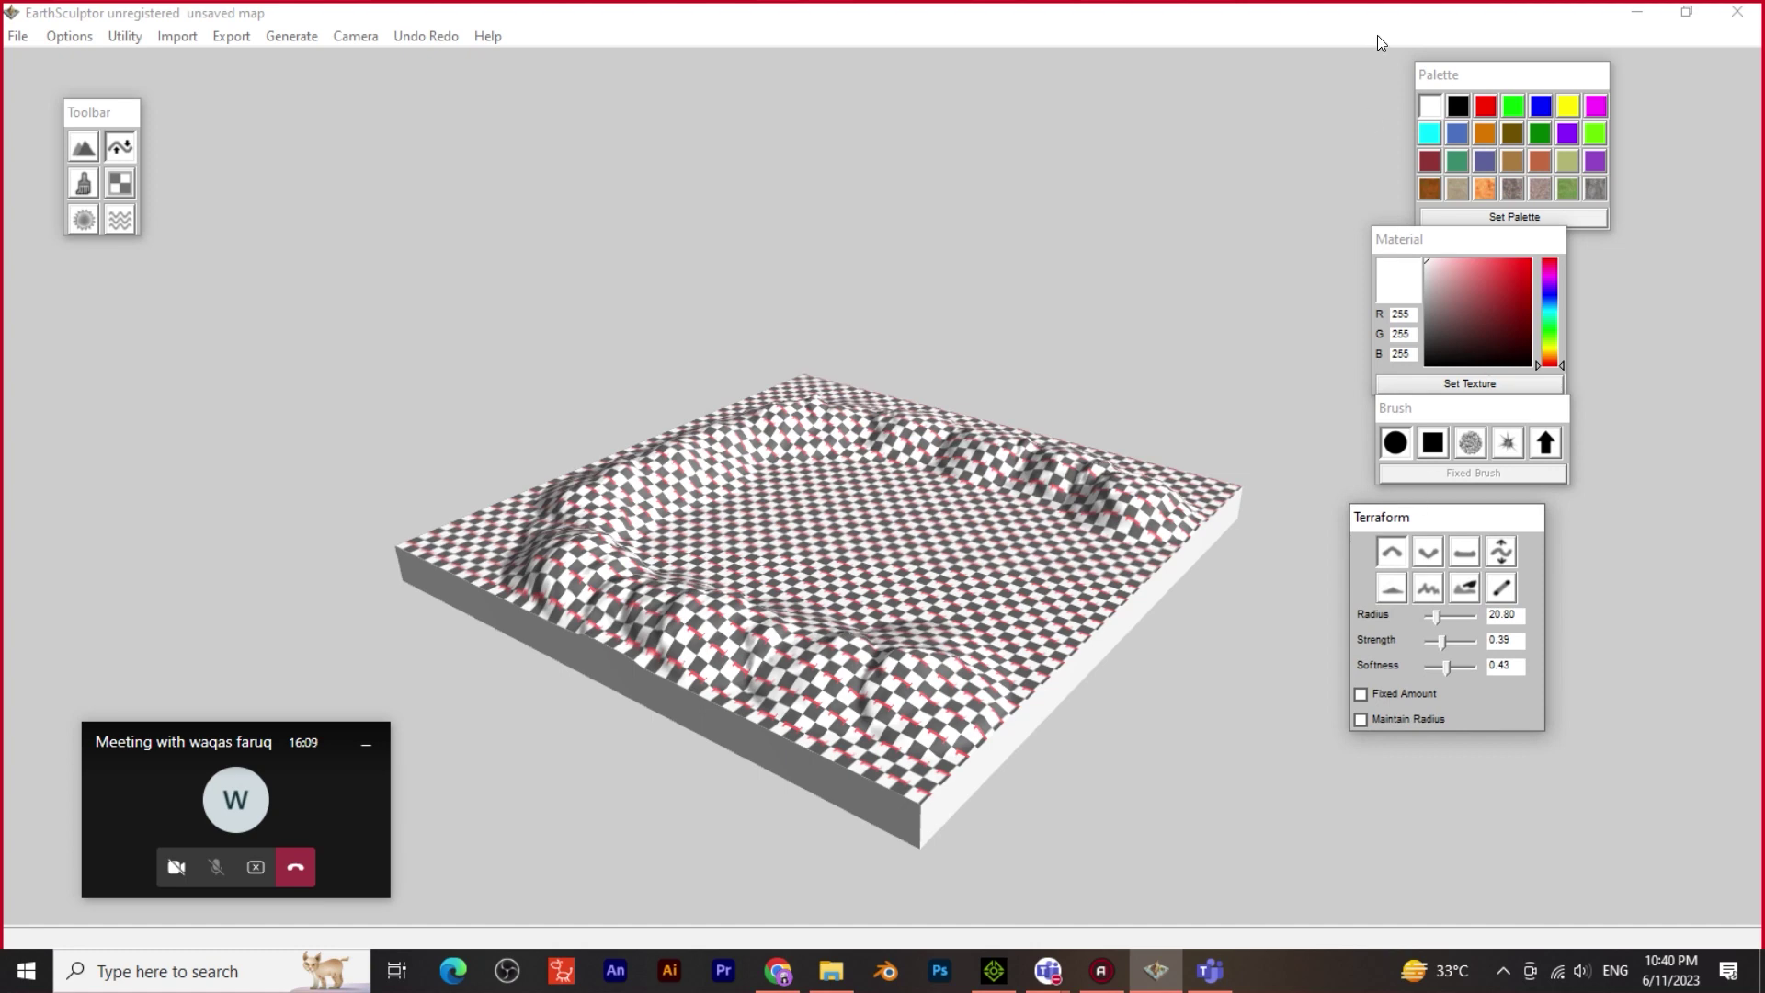
pyautogui.moveTo(1456, 79); pyautogui.dragTo(1403, 67)
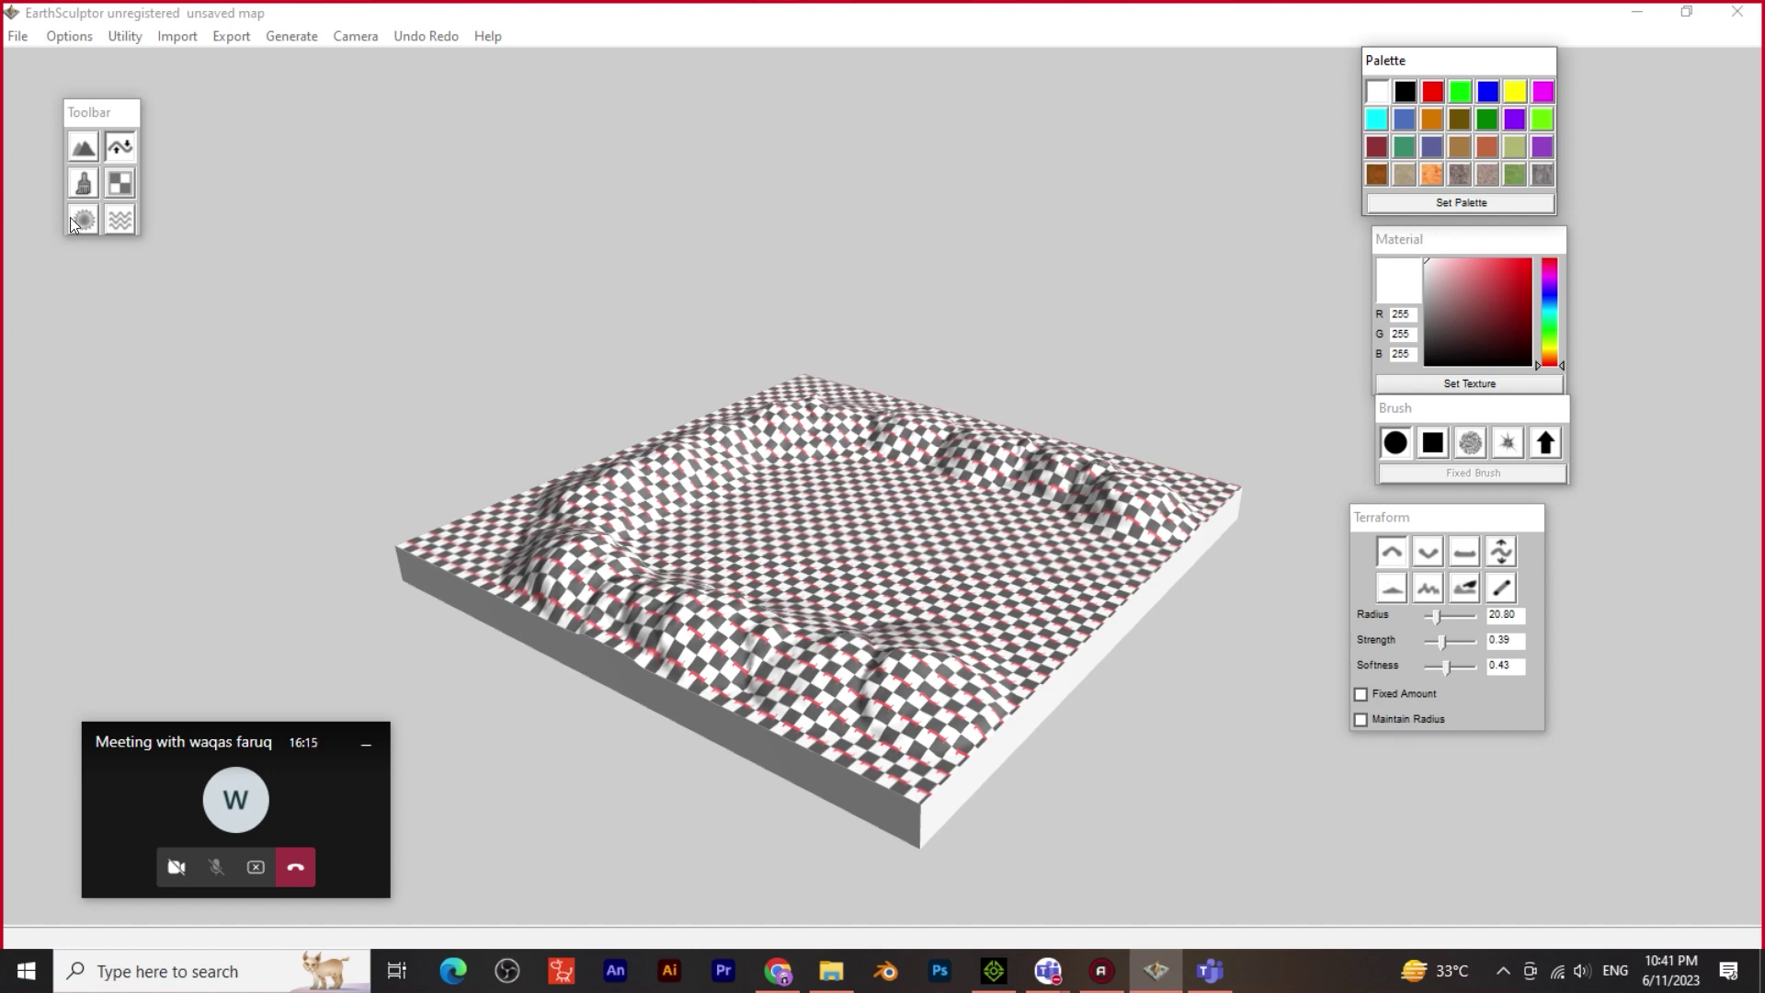
# Assign longGrass.png as the first detail texture of the sculpted map
pyautogui.click(122, 184)
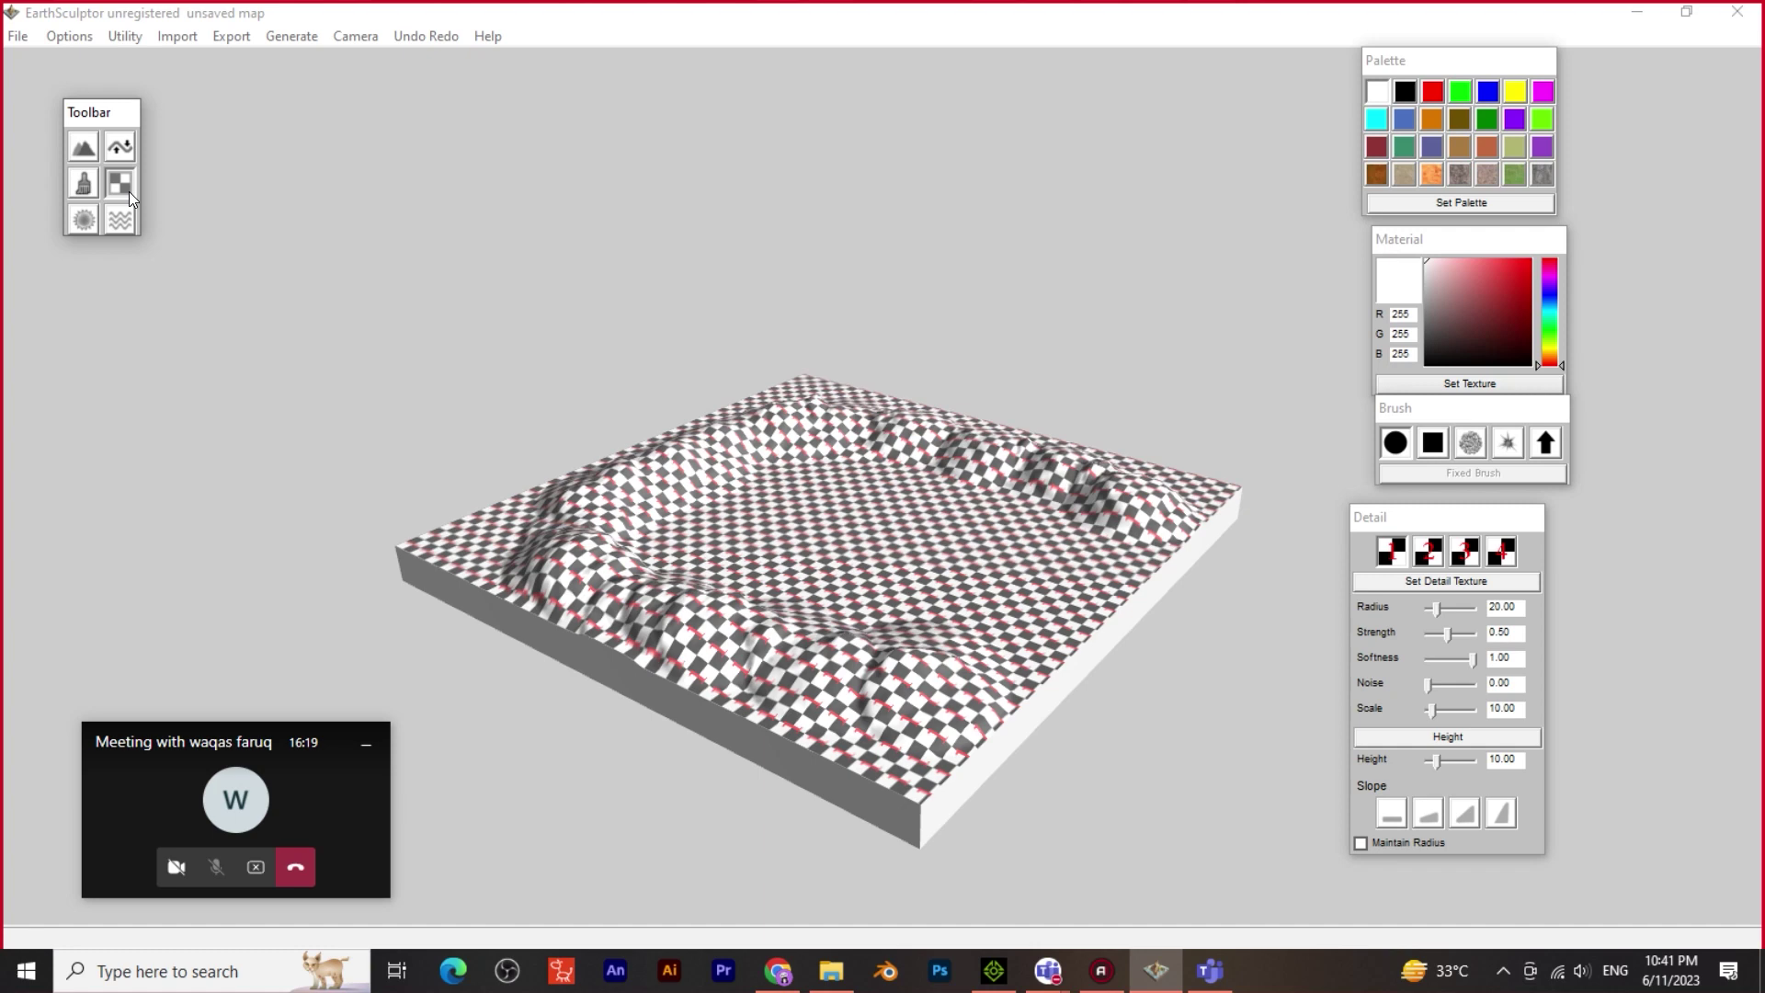
pyautogui.click(117, 187)
pyautogui.click(1392, 552)
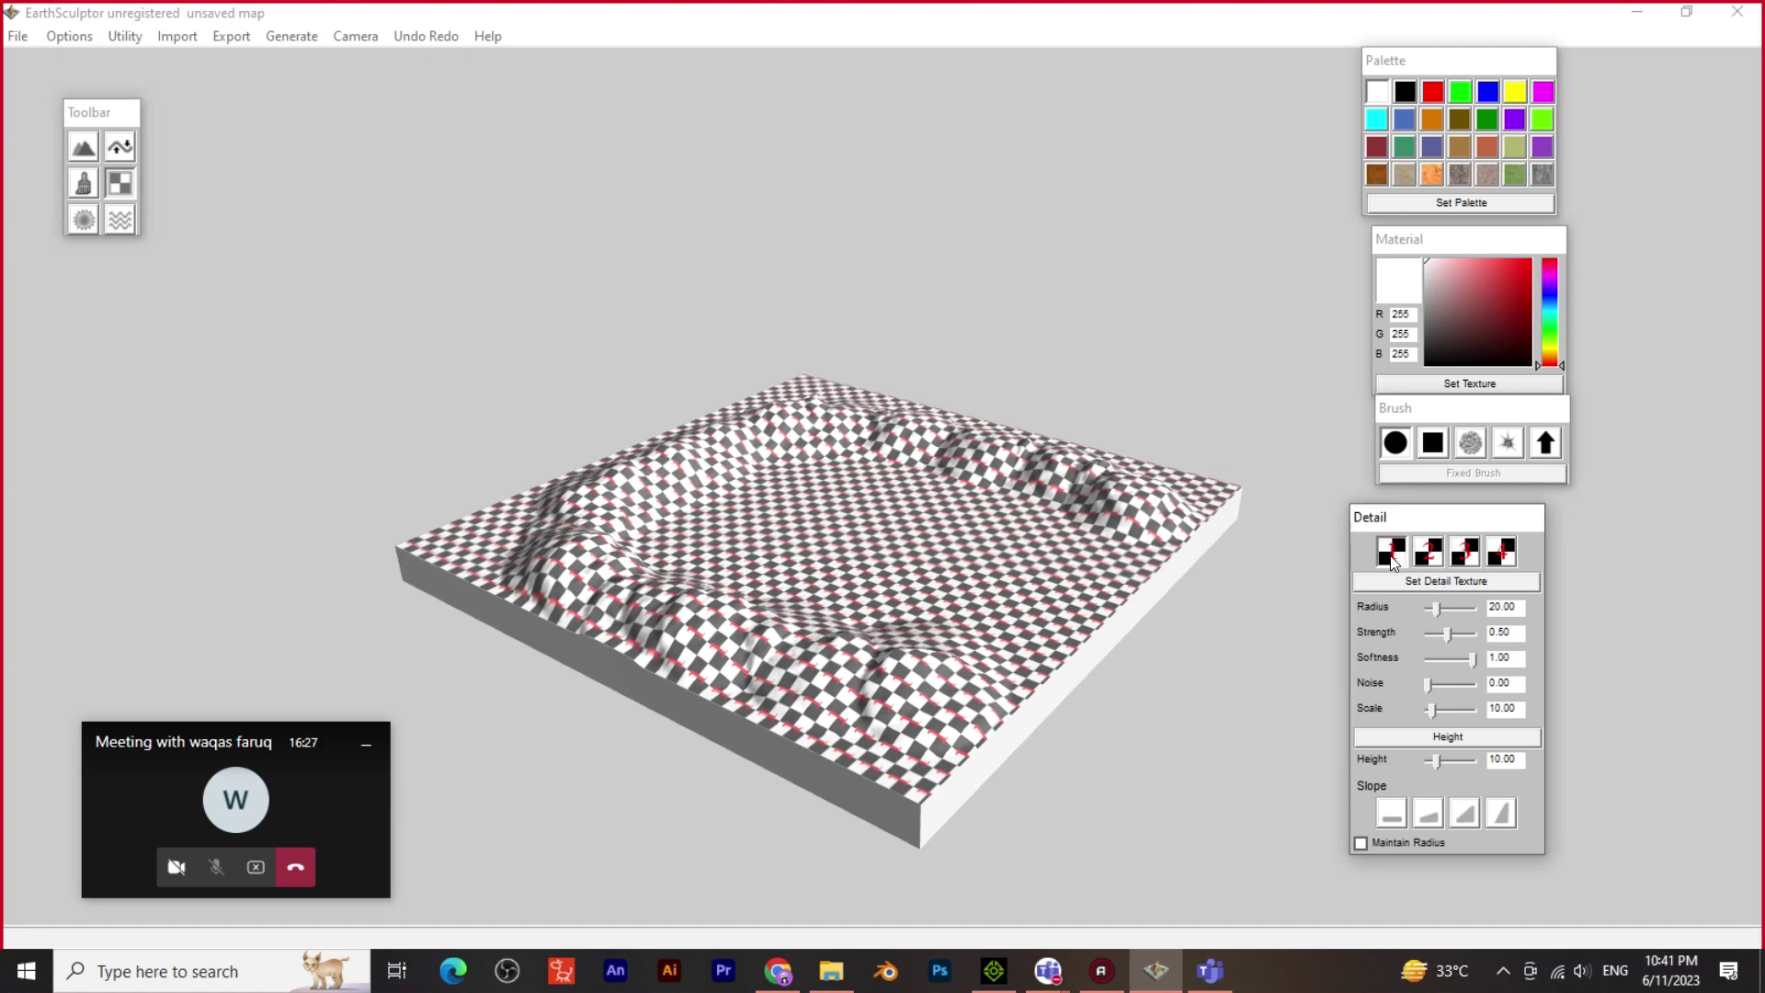
pyautogui.click(1450, 580)
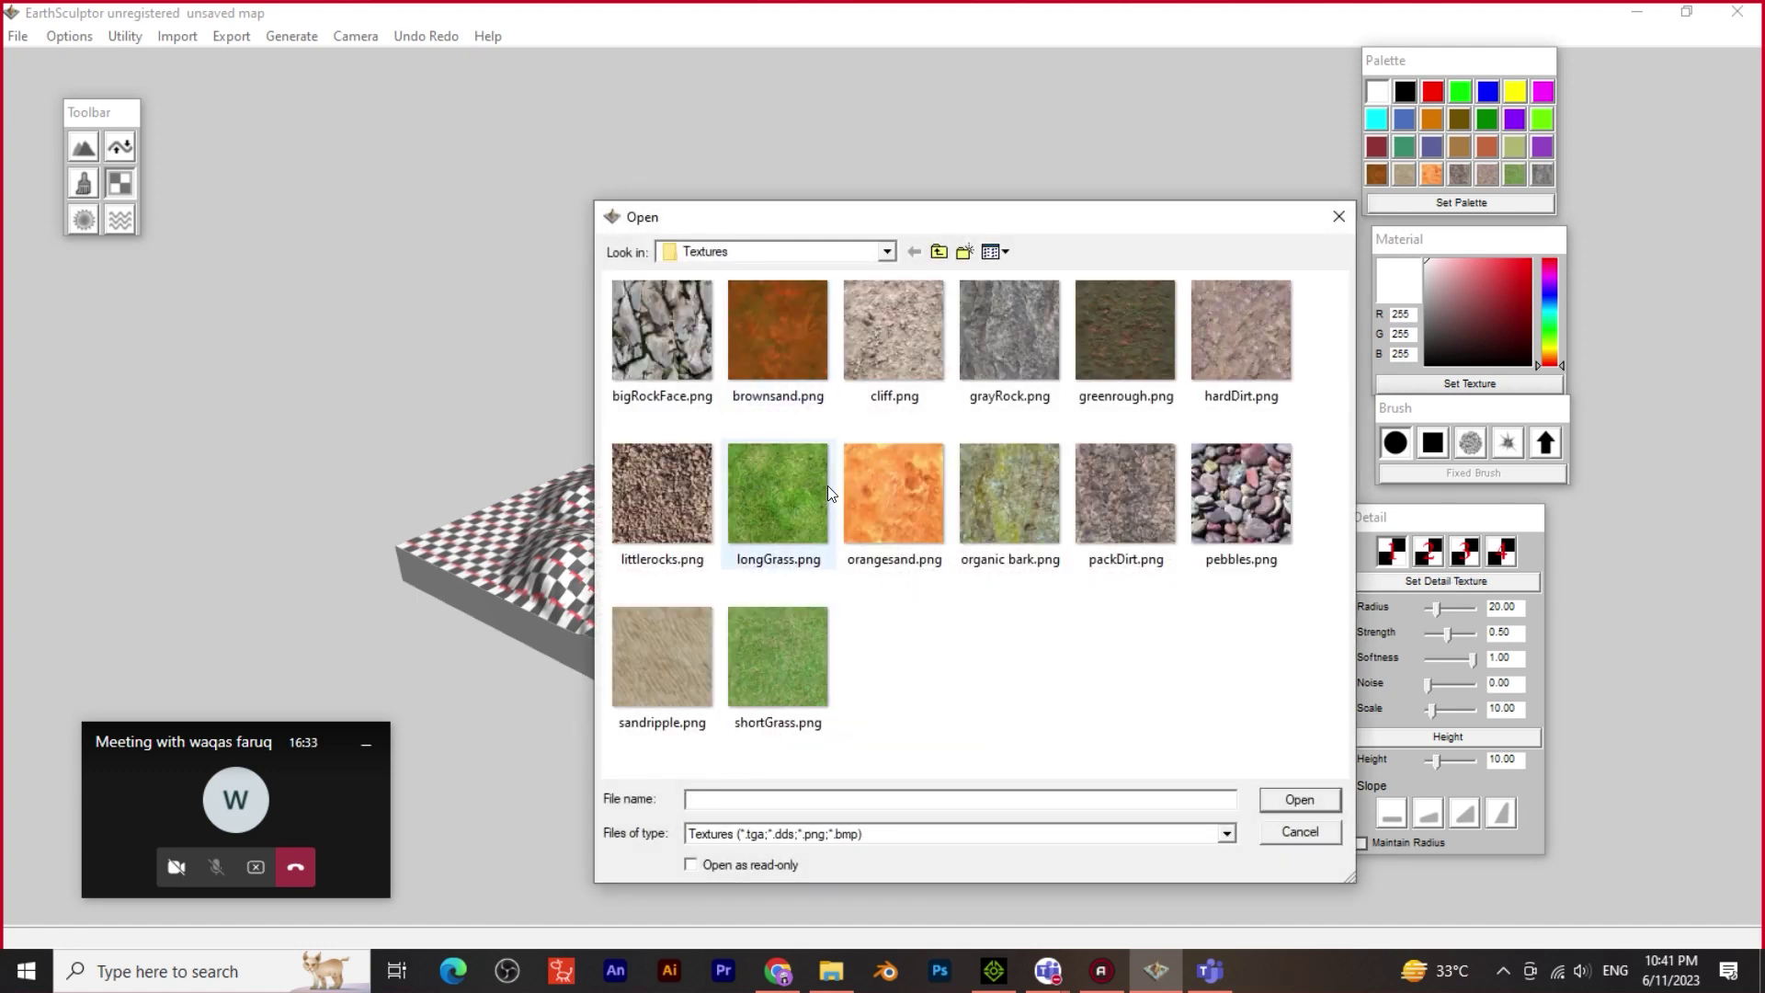
pyautogui.click(783, 491)
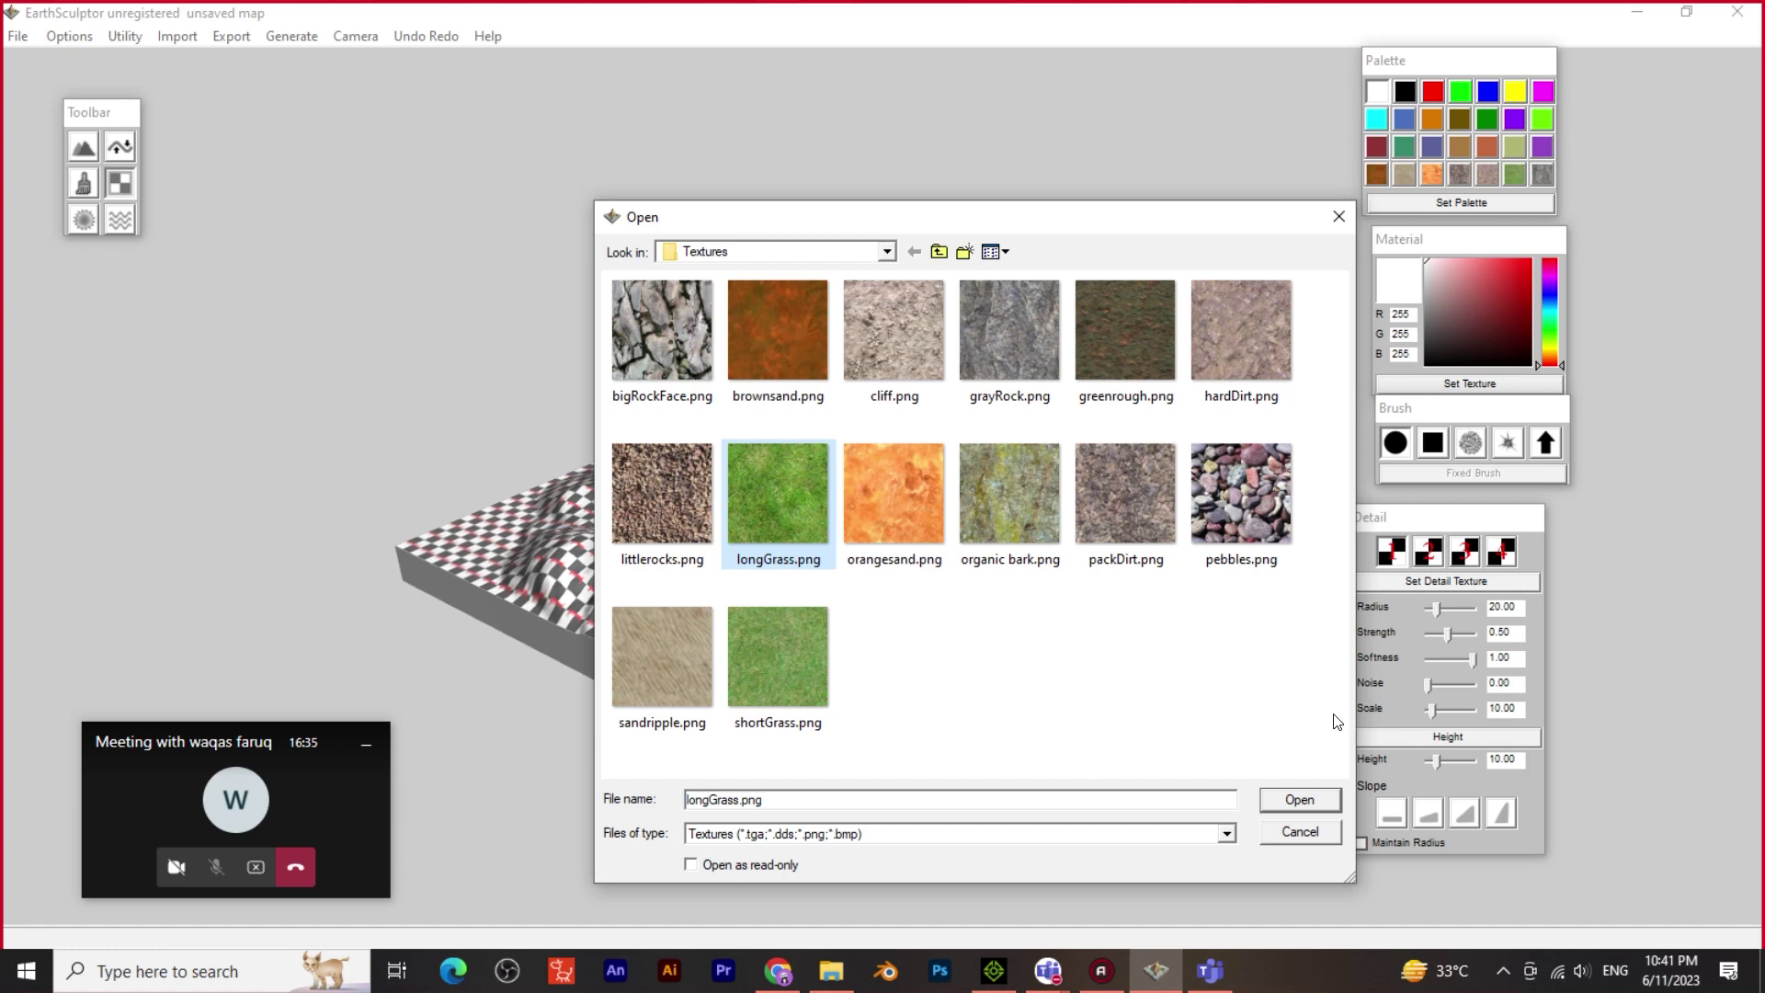
pyautogui.click(1300, 799)
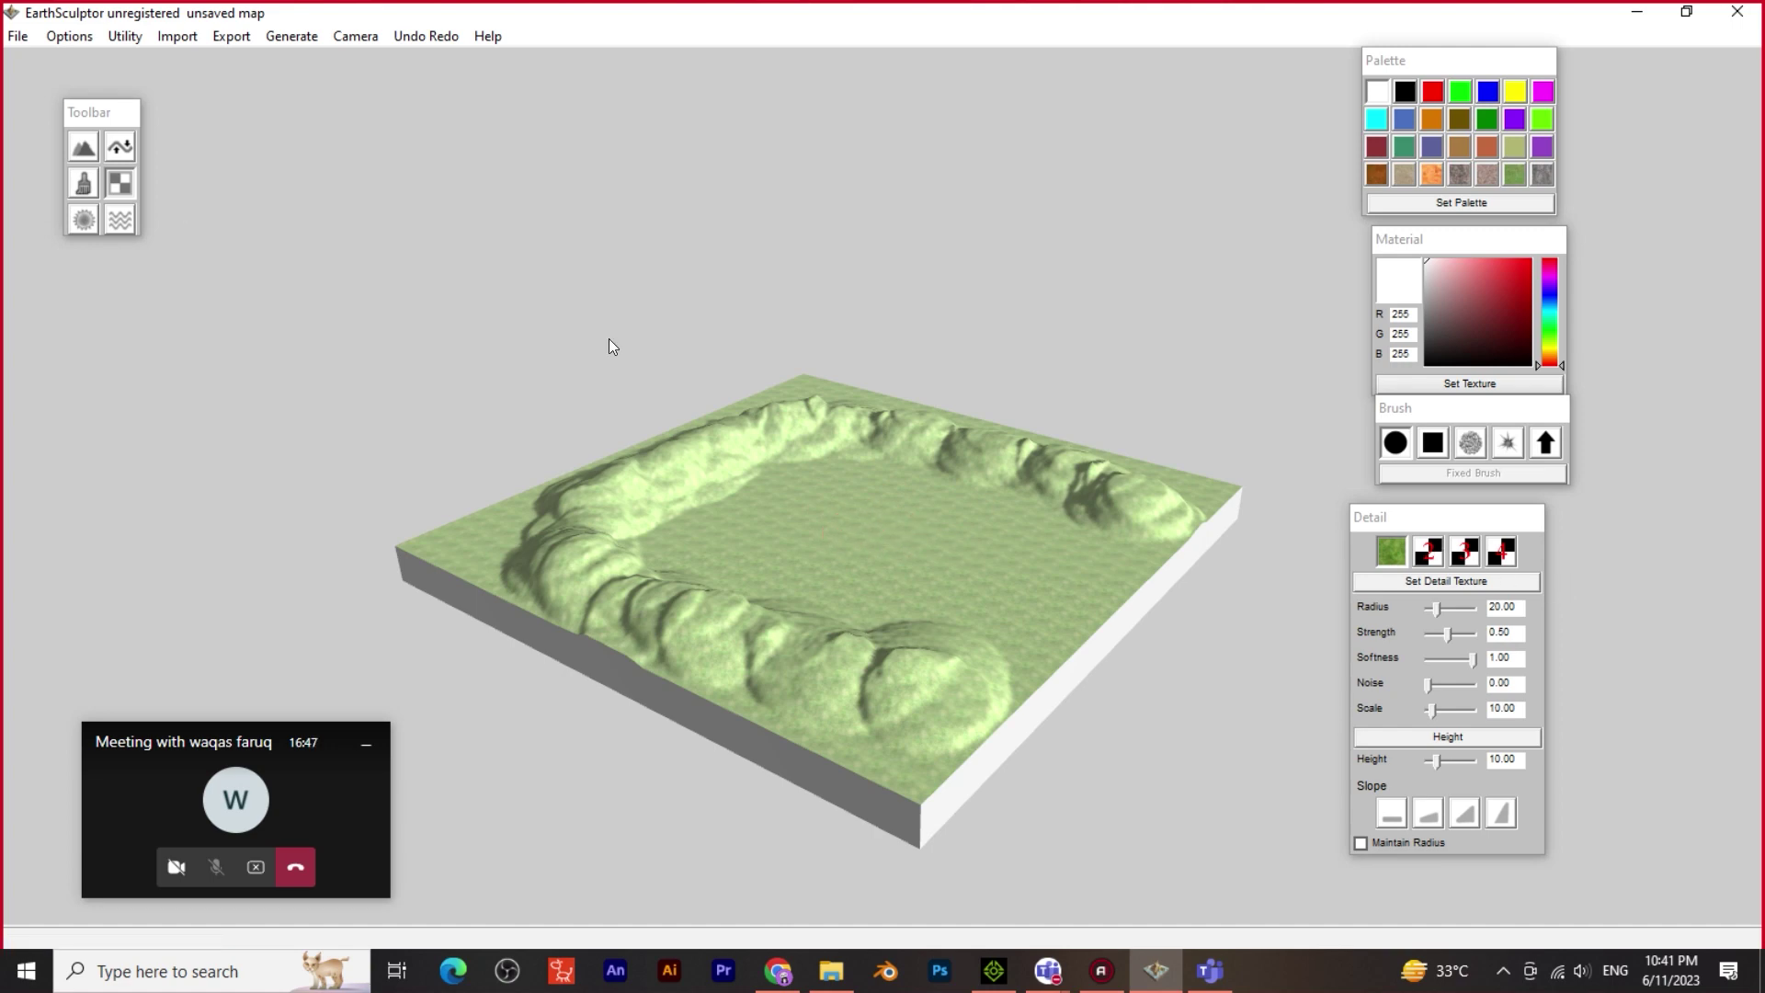
# Raise test mounds in the flat middle of the map, set the brush softness to 1.00 and raise a smoother hill nearby
pyautogui.click(119, 147)
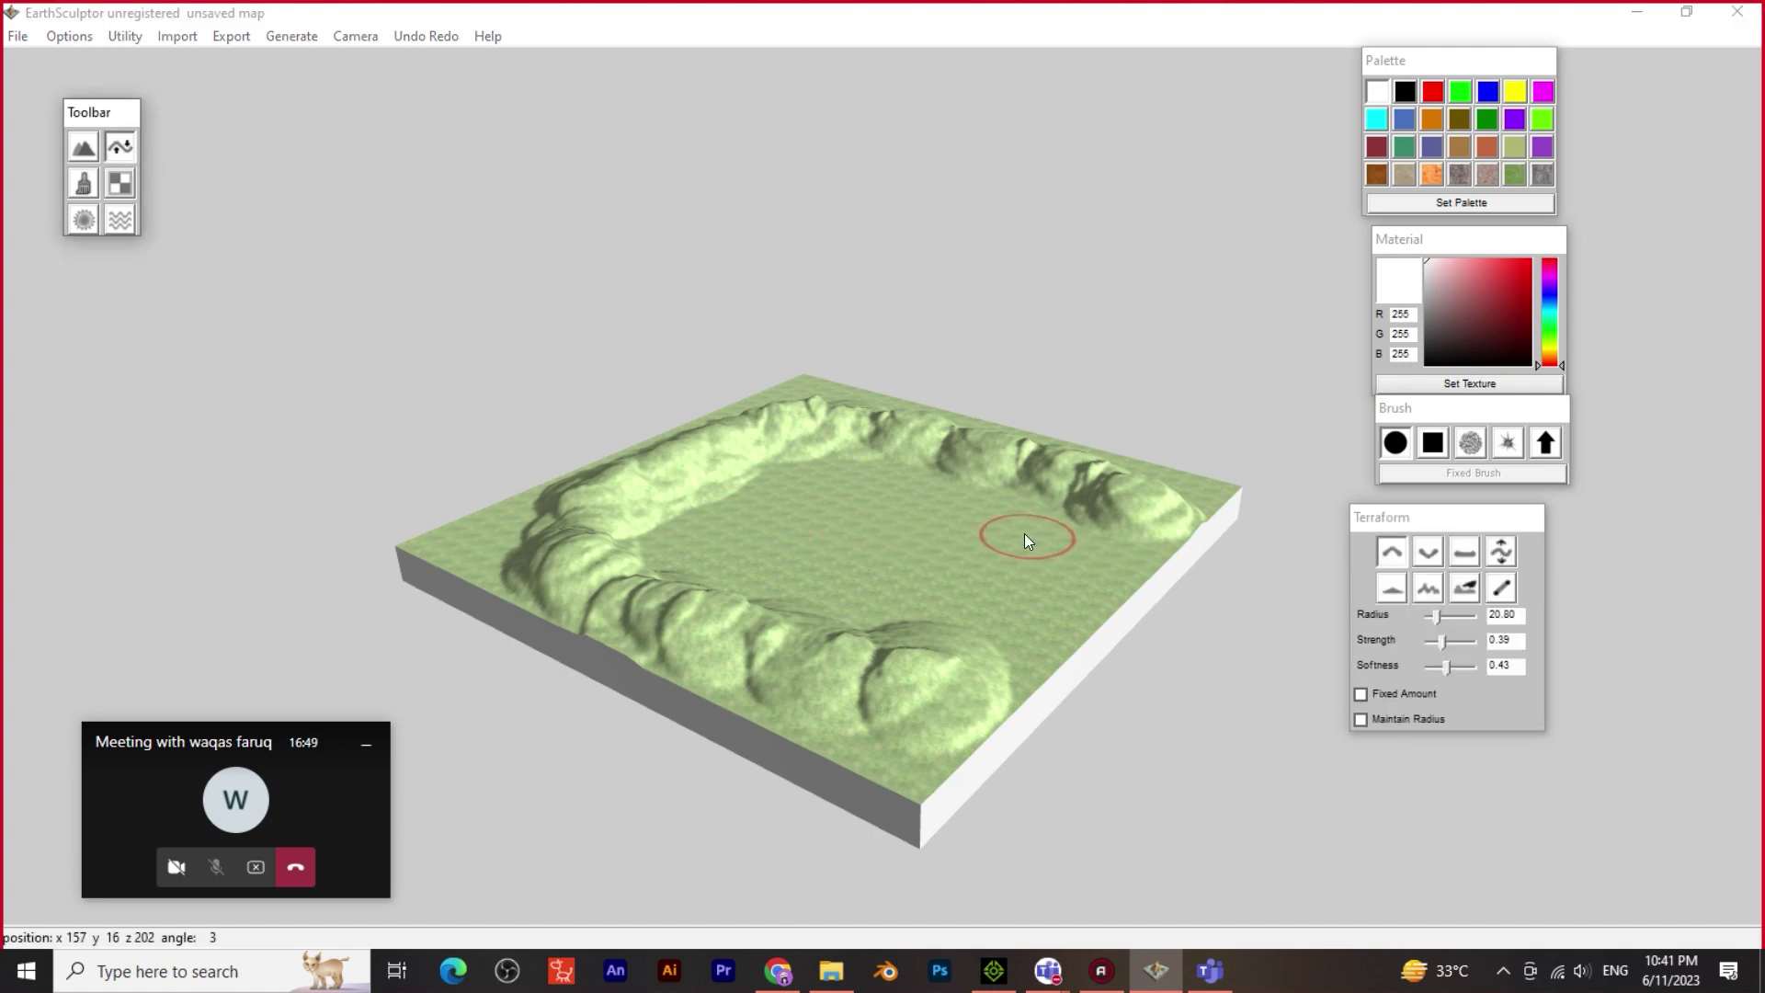
pyautogui.moveTo(1006, 522)
pyautogui.mouseDown()
pyautogui.moveTo(903, 575)
pyautogui.moveTo(887, 525)
pyautogui.moveTo(850, 539)
pyautogui.mouseUp()
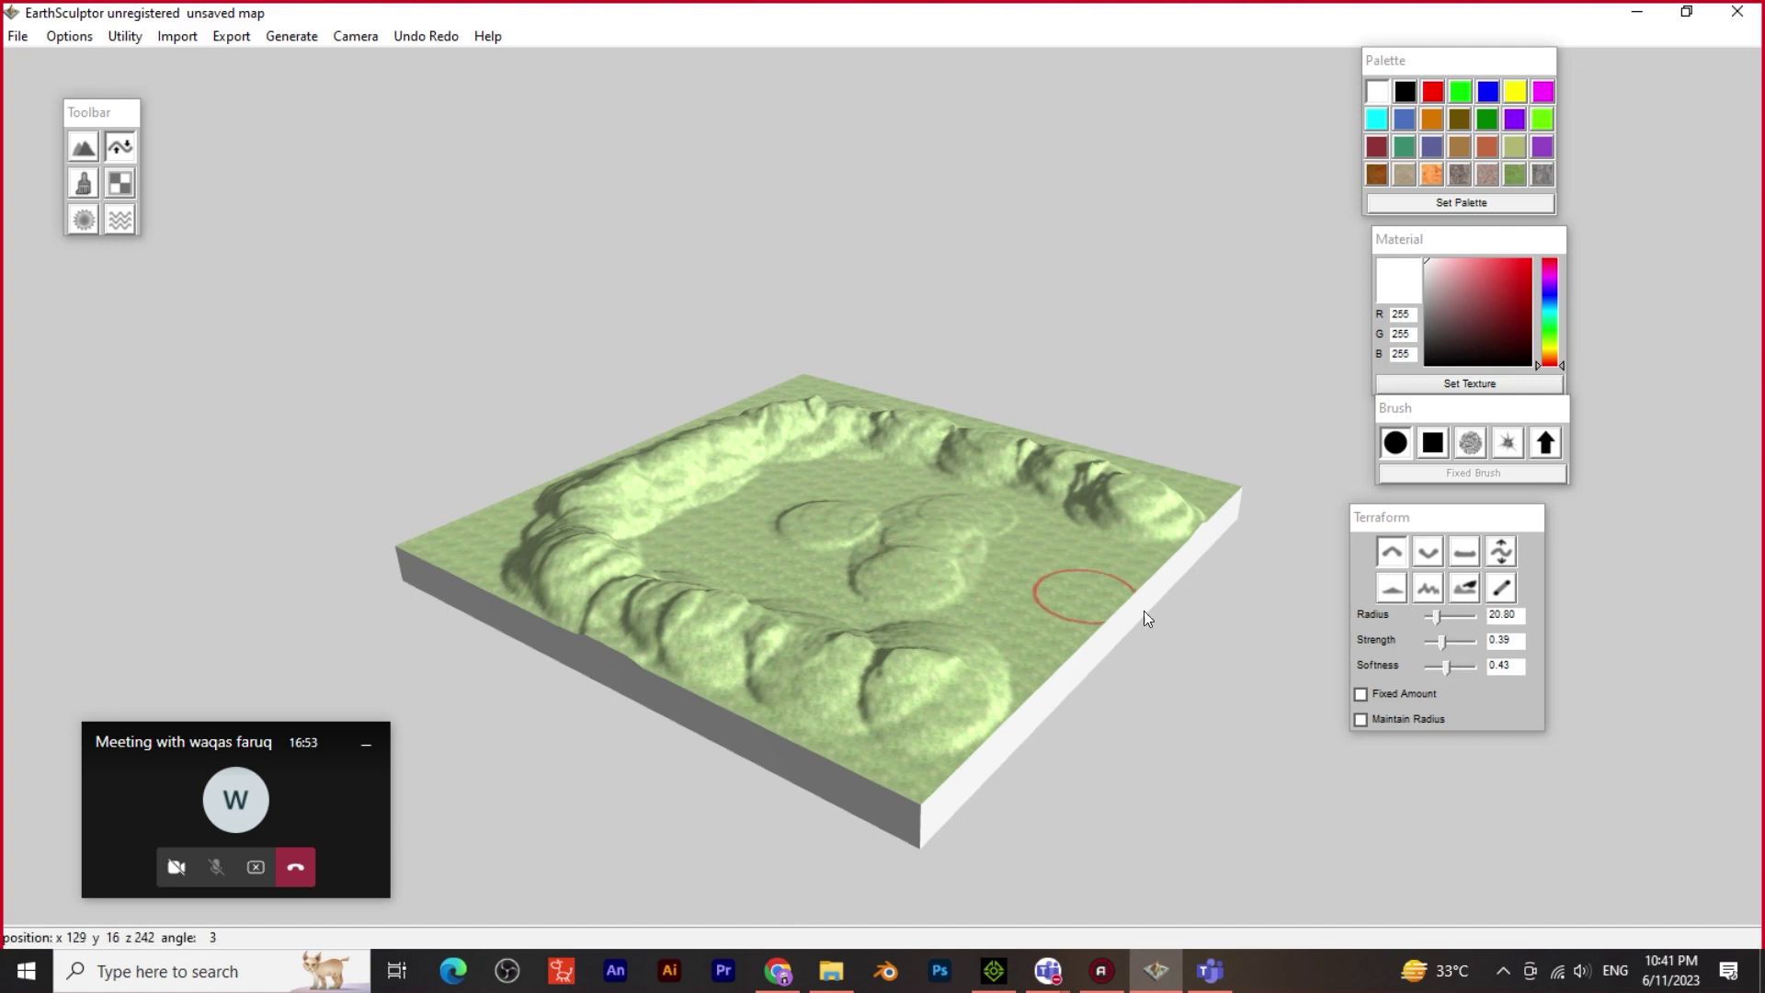
pyautogui.moveTo(1443, 666); pyautogui.dragTo(1471, 670)
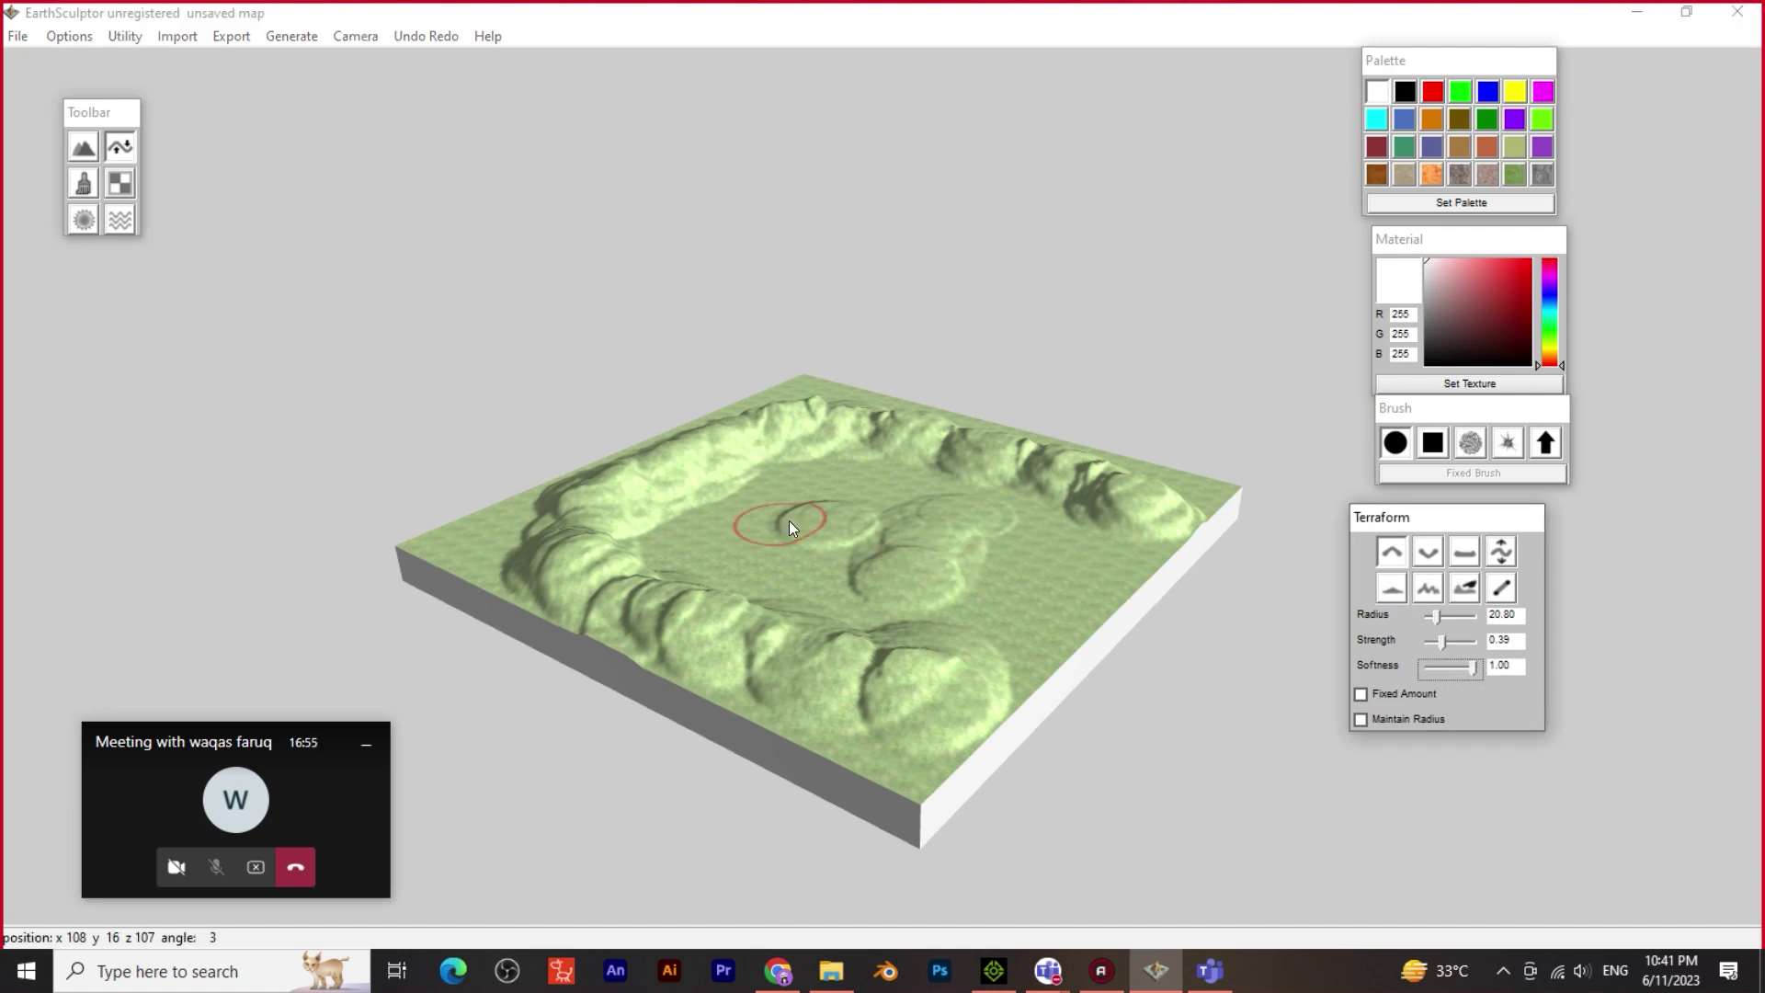
pyautogui.moveTo(1019, 607)
pyautogui.mouseDown()
pyautogui.moveTo(1059, 569)
pyautogui.moveTo(1089, 571)
pyautogui.moveTo(990, 607)
pyautogui.moveTo(1007, 610)
pyautogui.moveTo(1062, 530)
pyautogui.mouseUp()
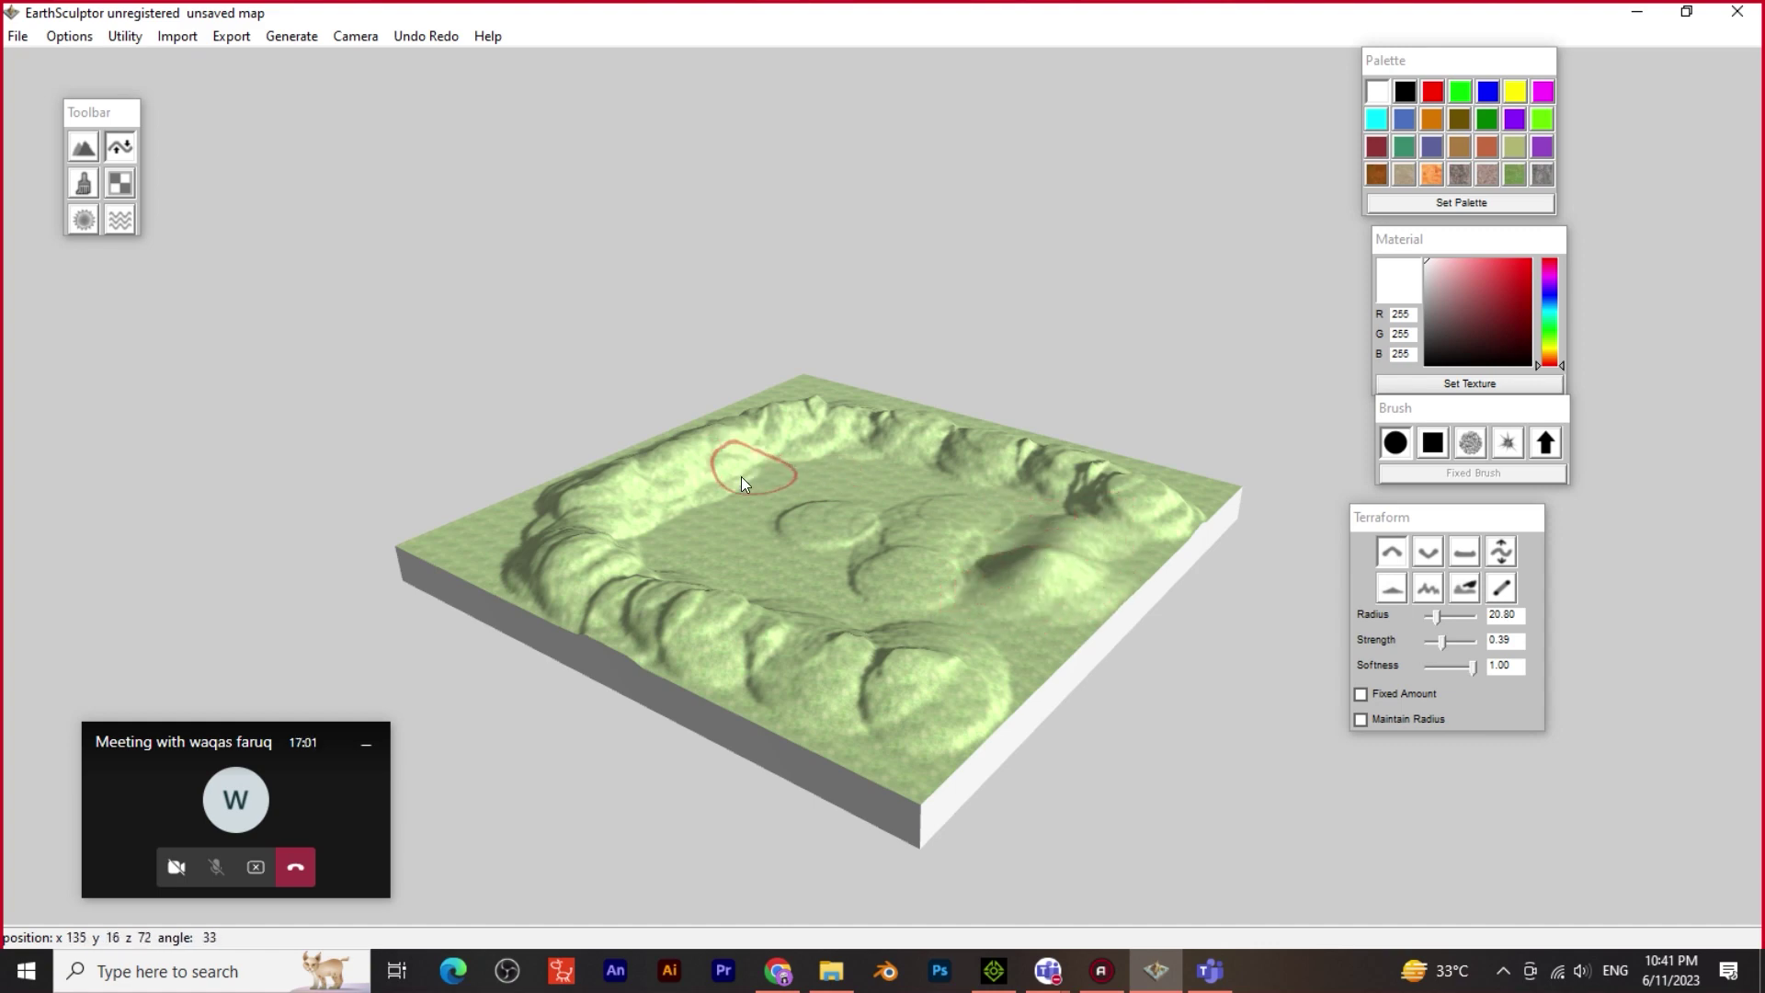
# Create a new 257x257 map with 256x256 colormap, detailmap and lightmap and 4 detail textures, replacing the current map
pyautogui.click(18, 36)
pyautogui.click(51, 62)
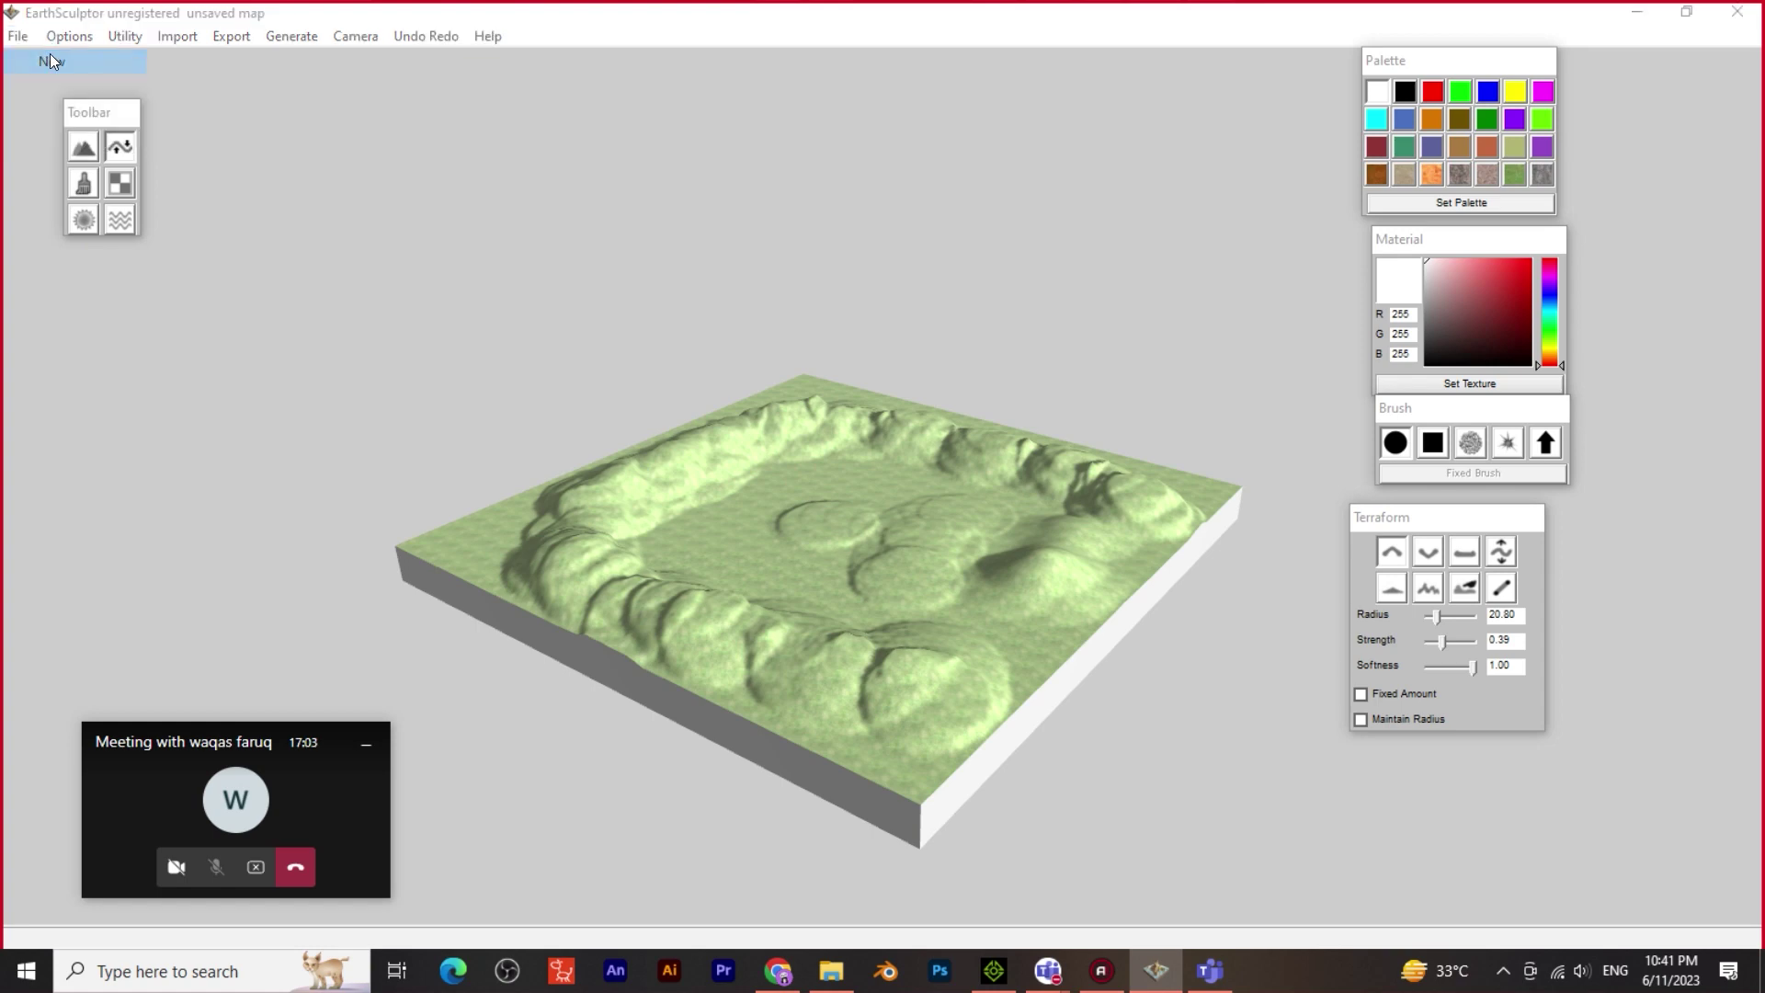
pyautogui.click(881, 562)
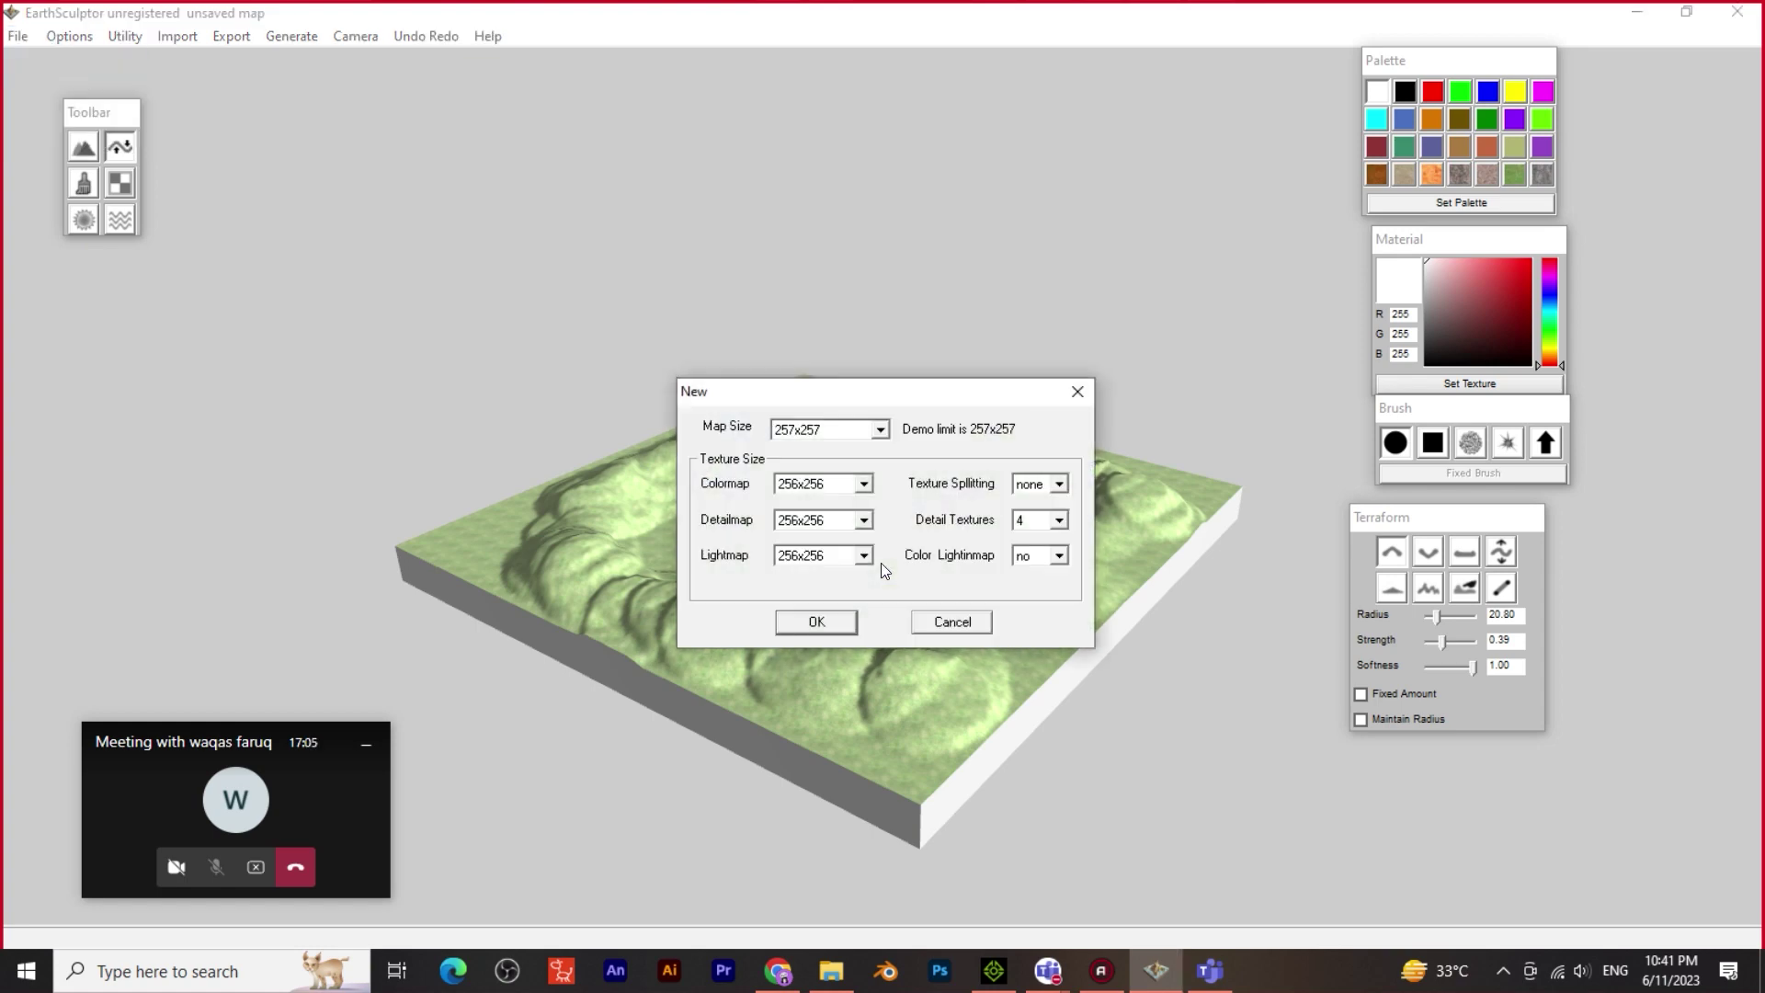
pyautogui.click(847, 623)
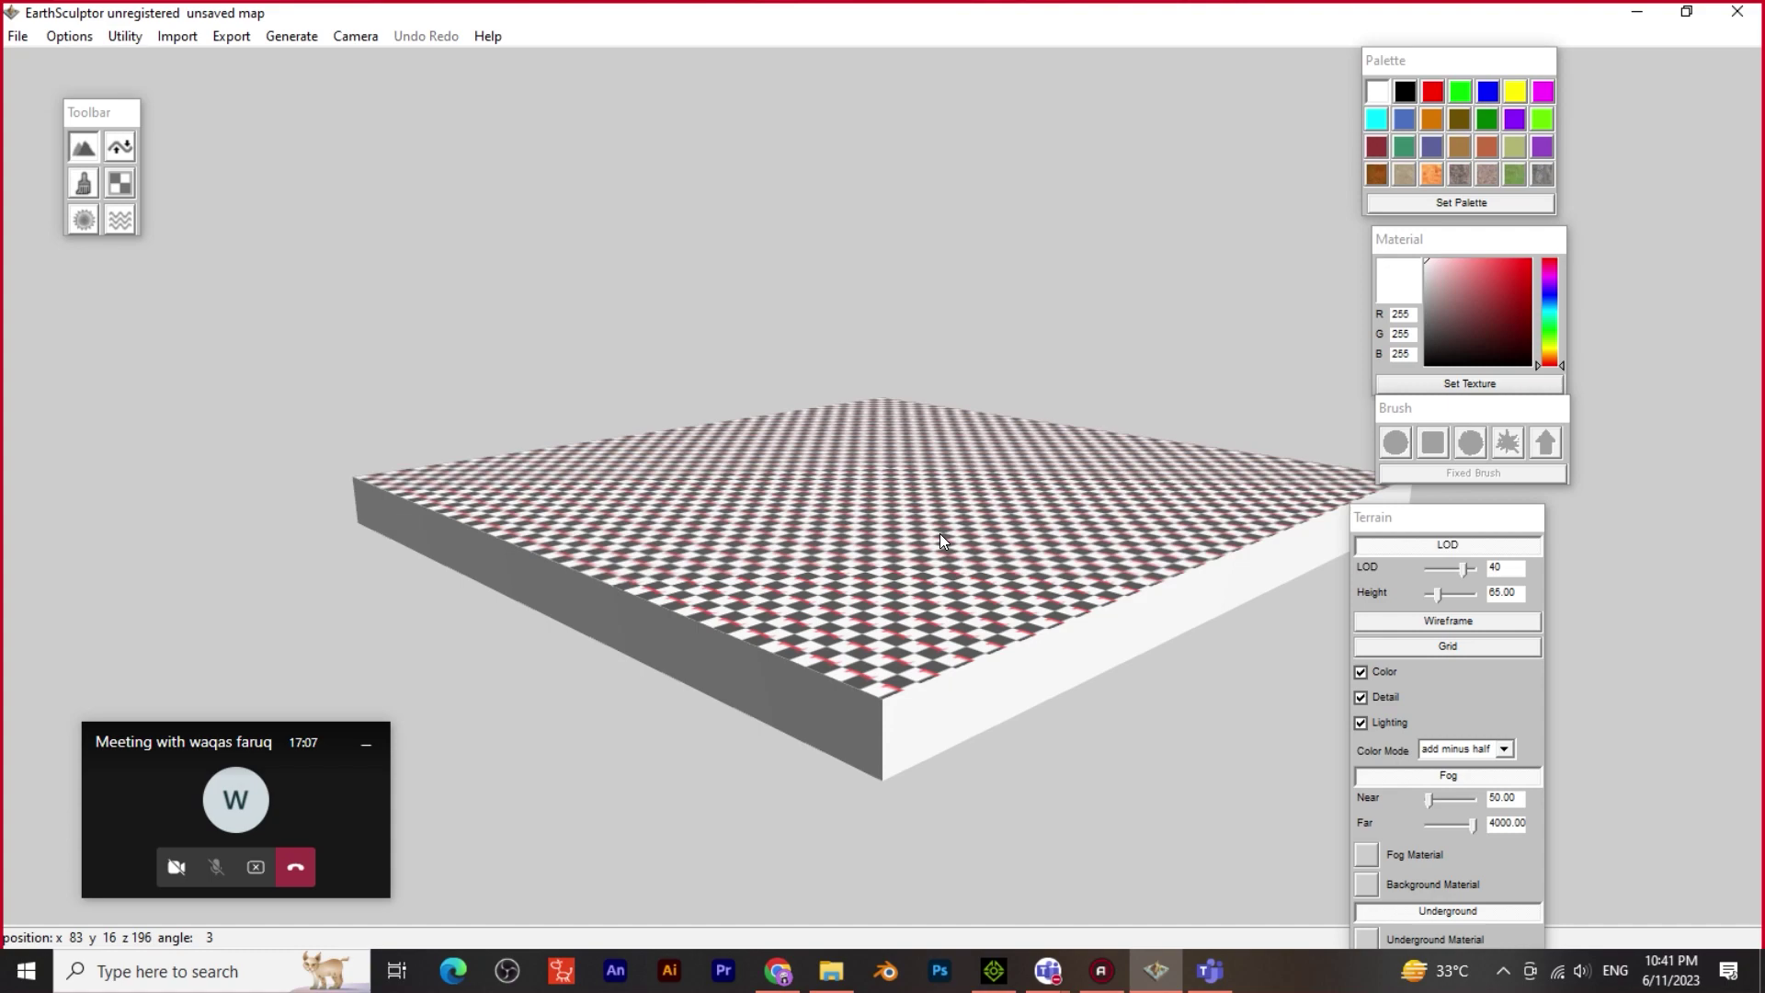
# Assign longGrass.png as the first detail texture of the new flat map
pyautogui.scroll(3, 912, 542)
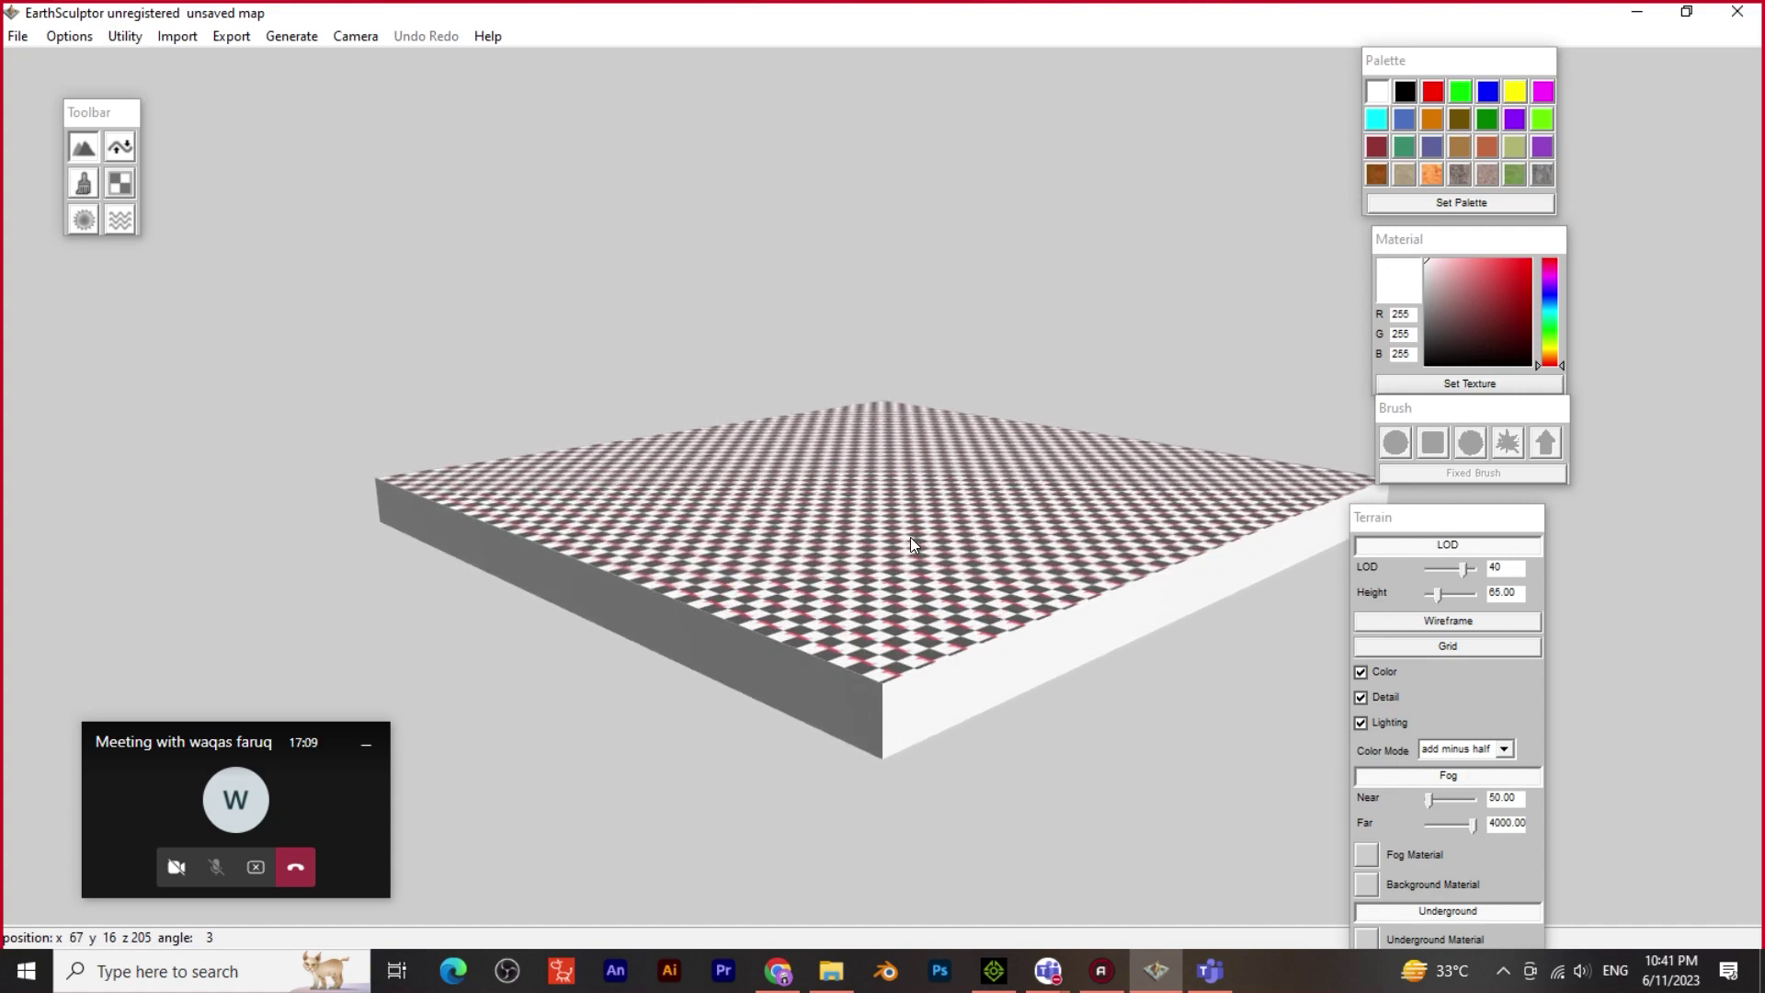
pyautogui.scroll(5, 875, 701)
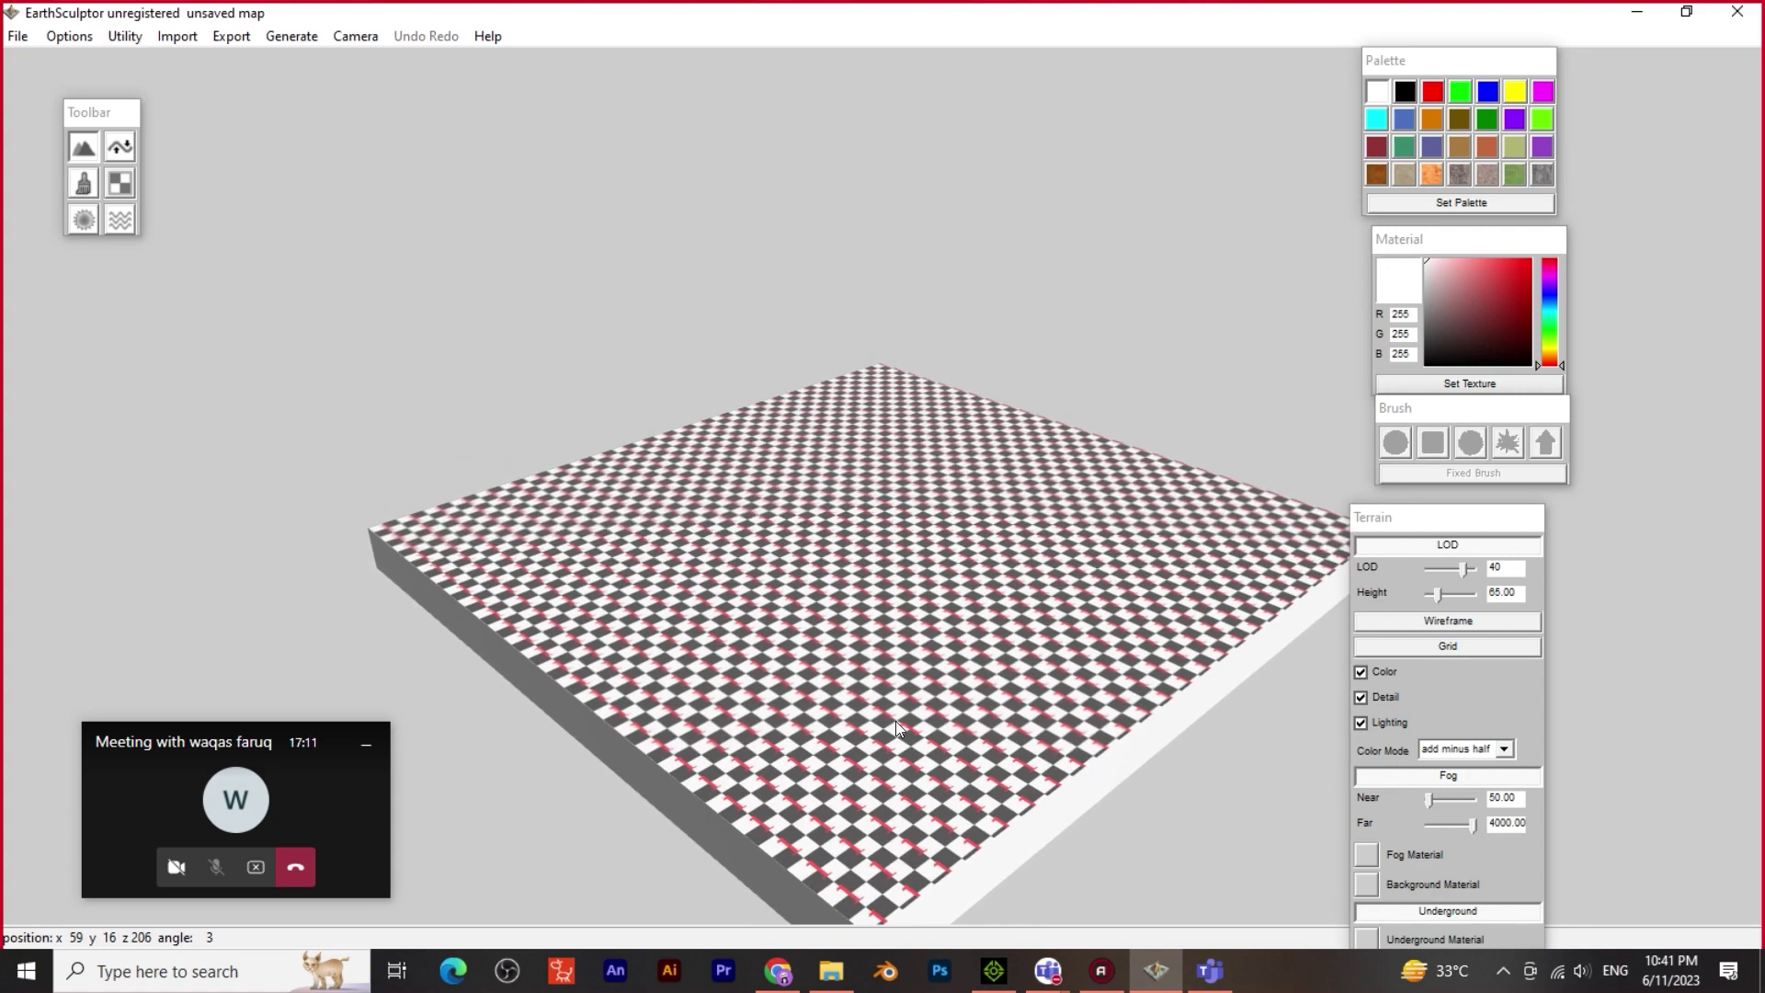
pyautogui.scroll(-8, 814, 518)
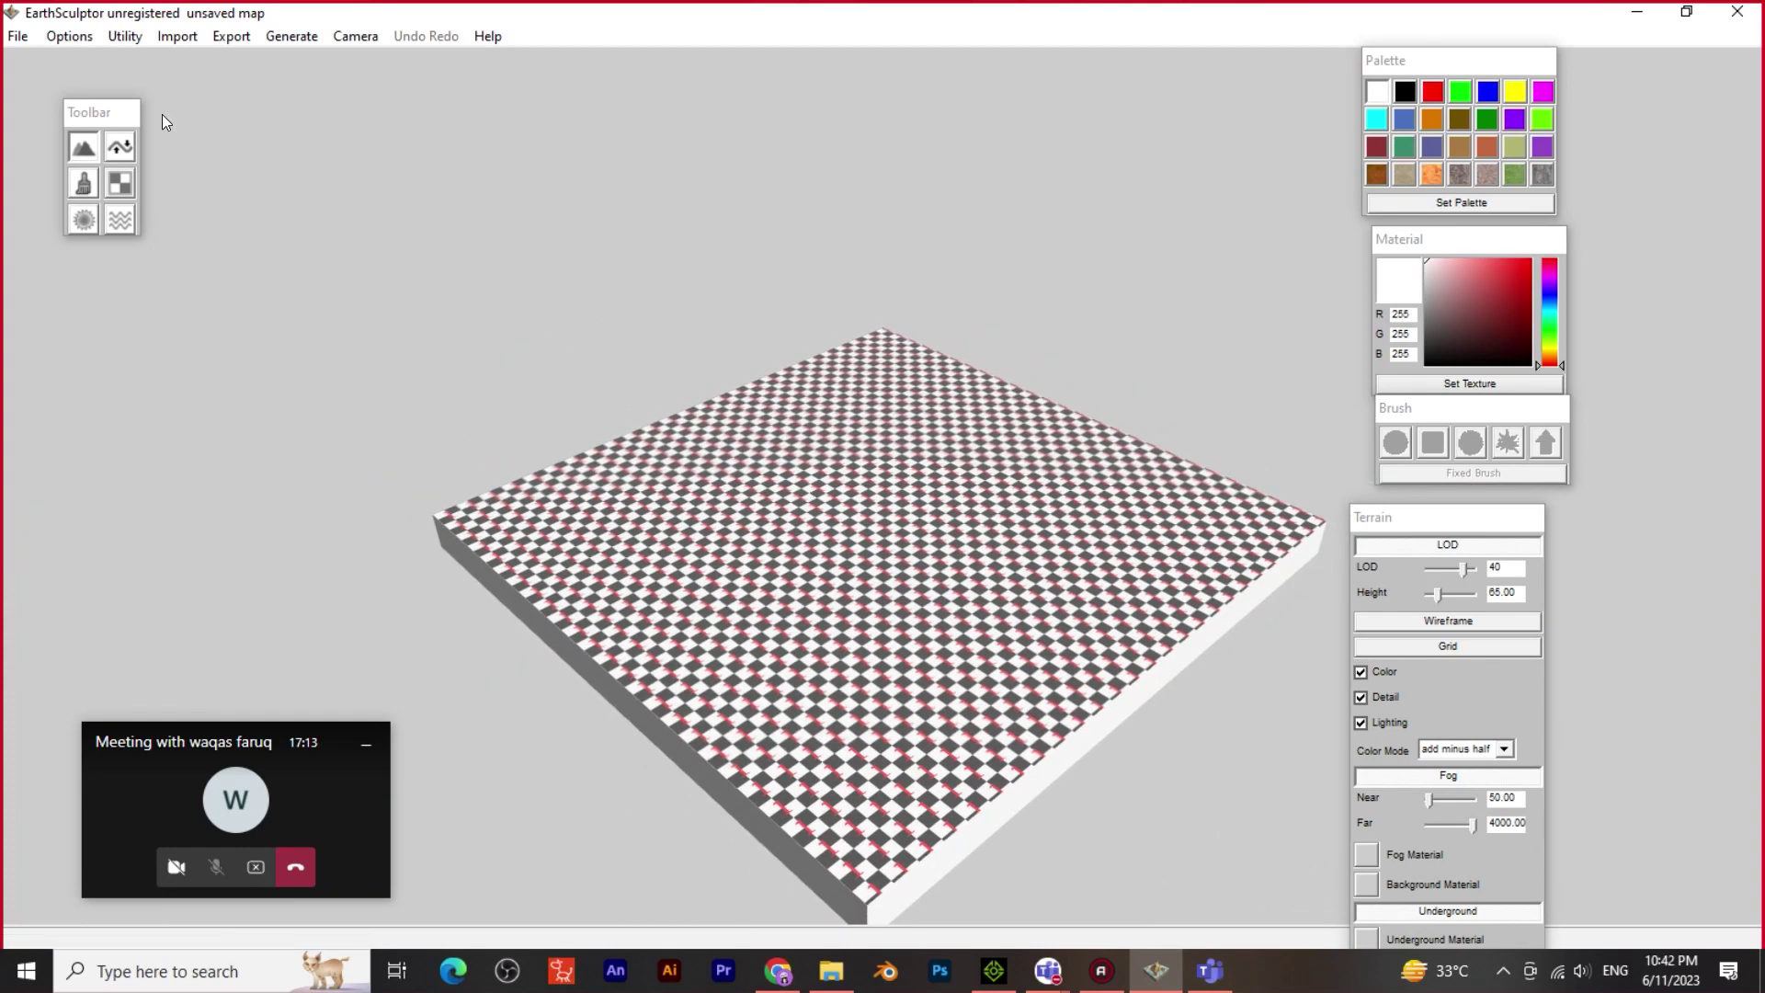
pyautogui.click(129, 181)
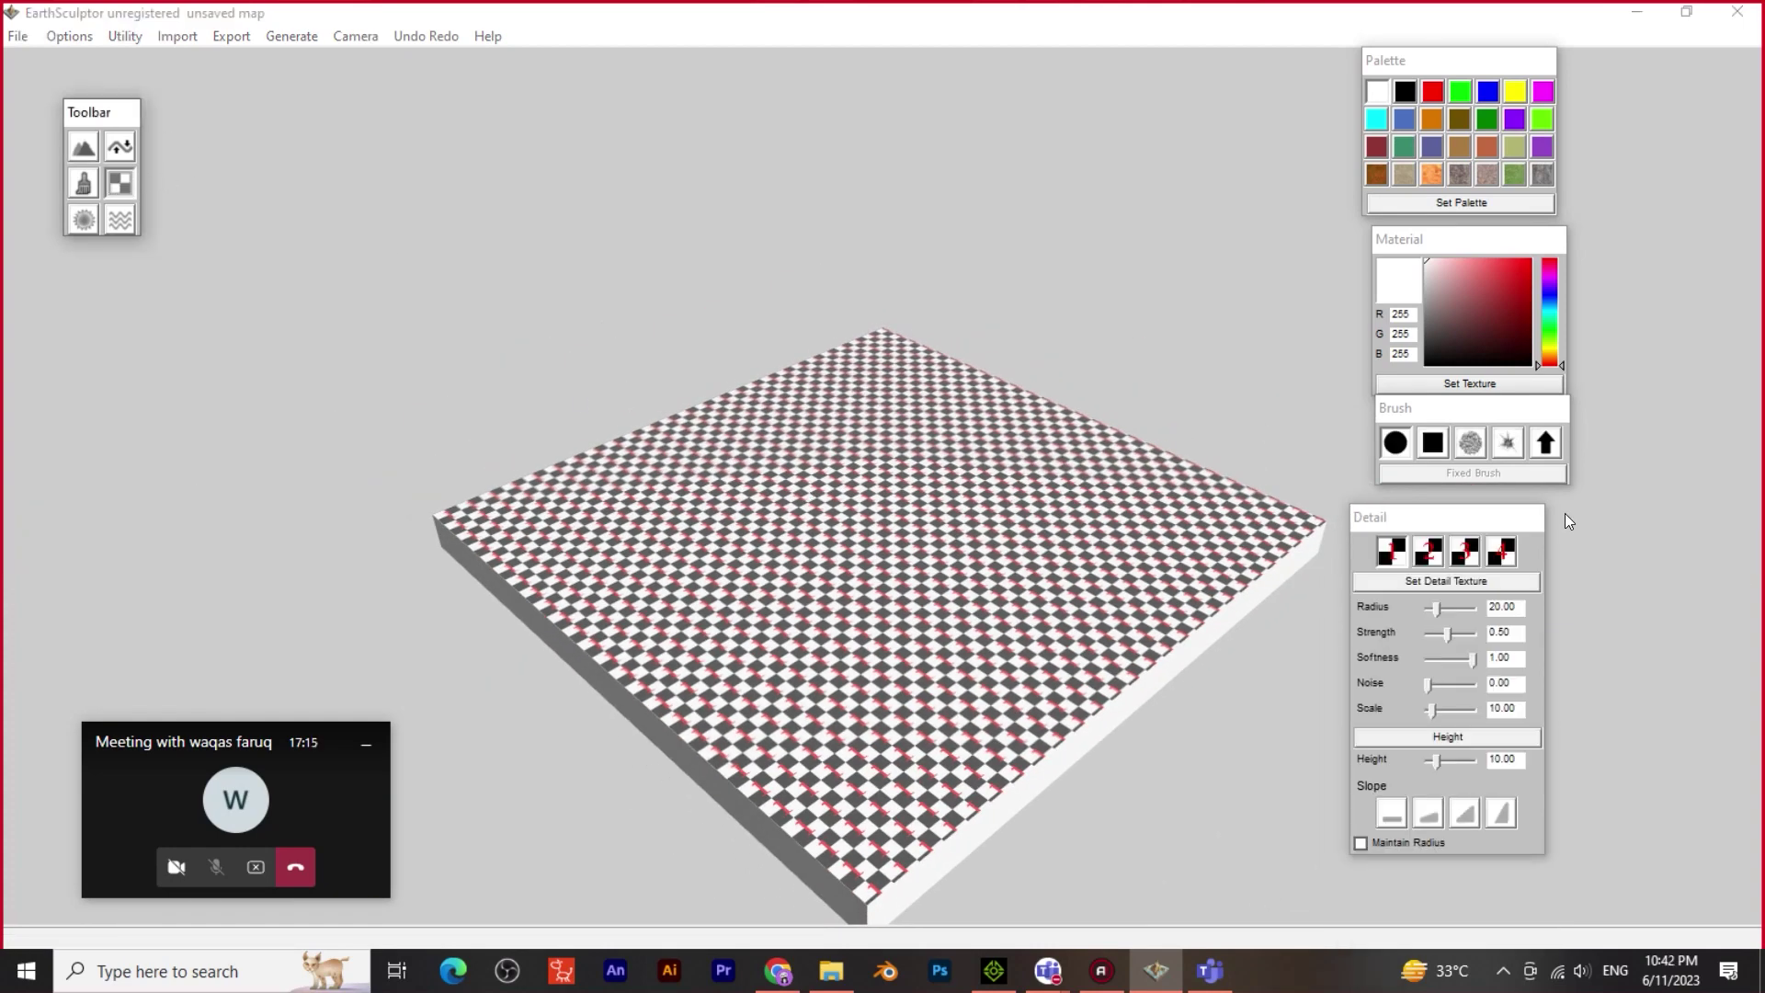
pyautogui.click(1436, 581)
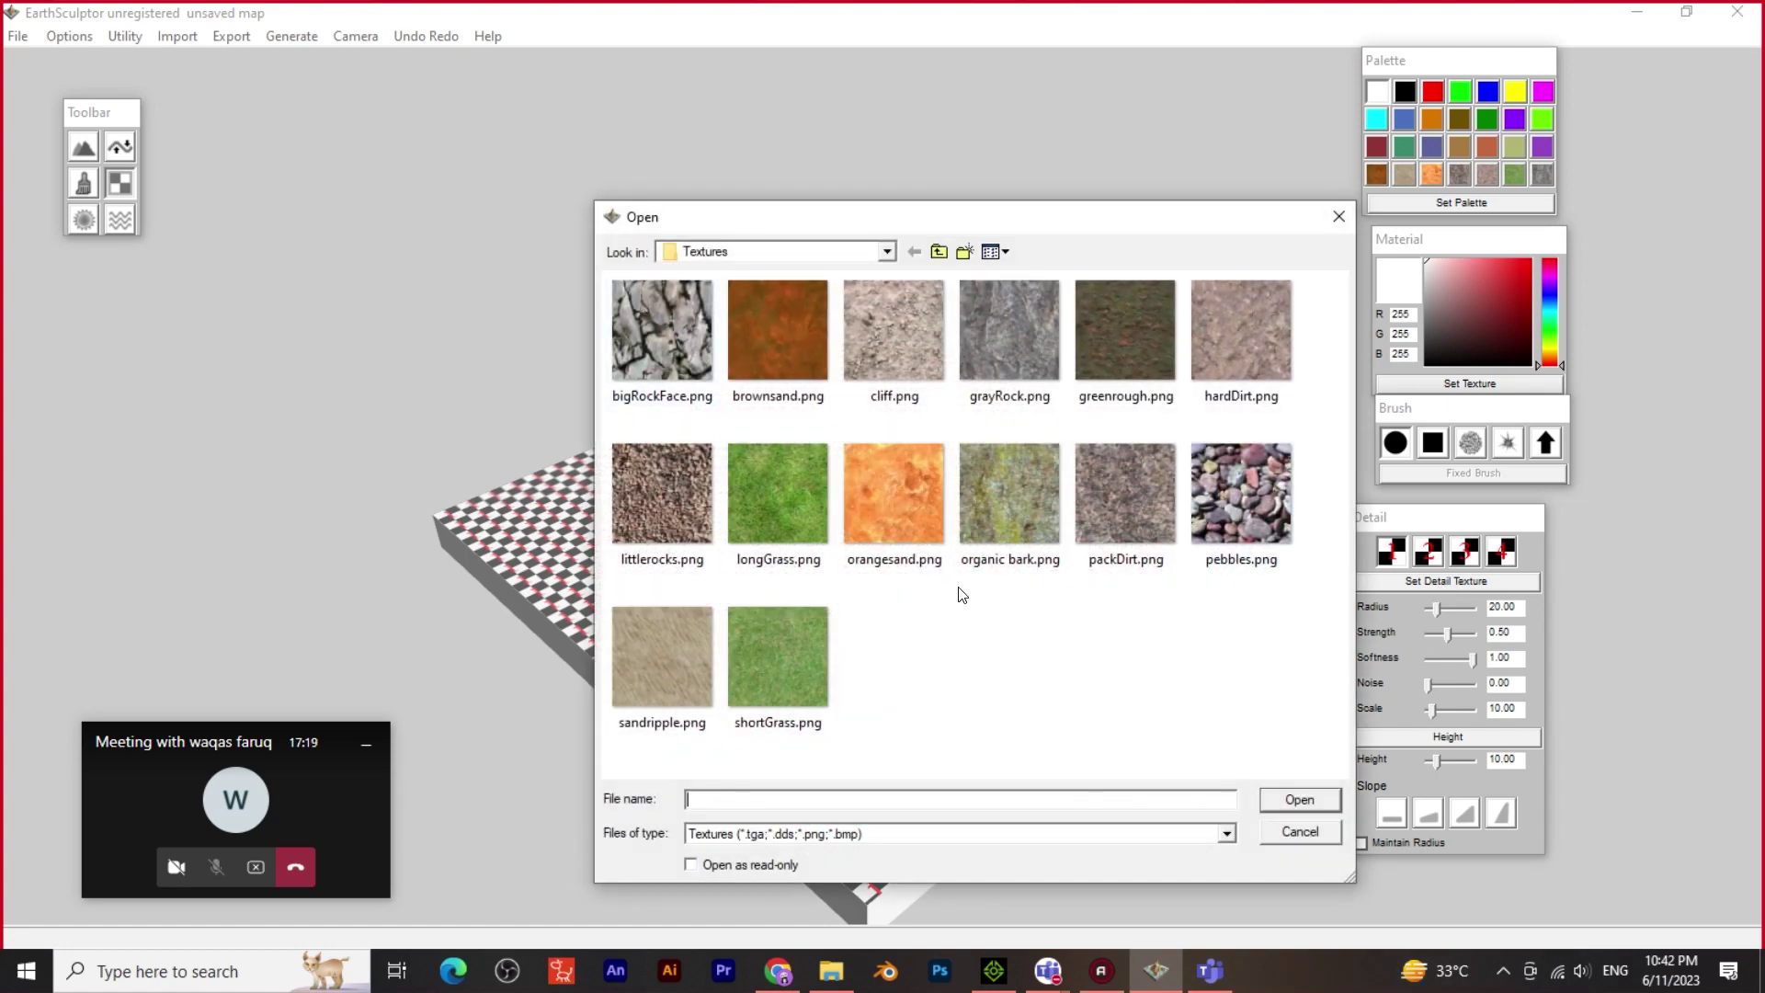
pyautogui.click(778, 479)
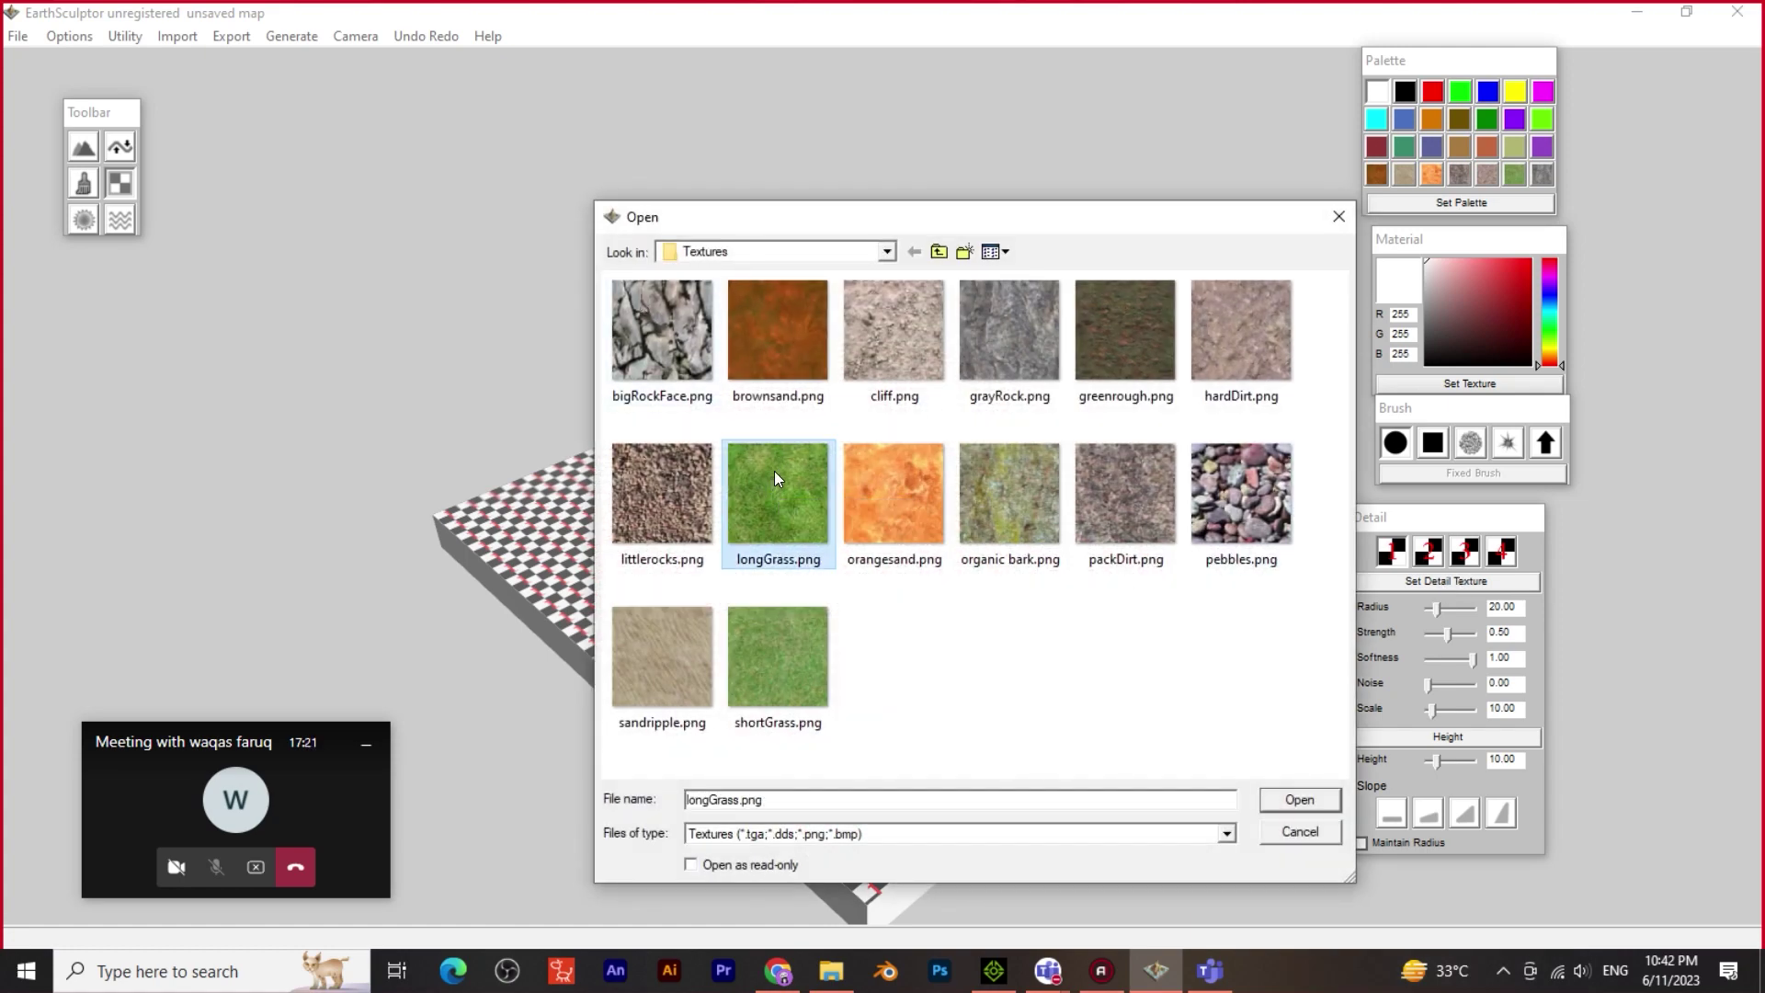
pyautogui.click(1300, 799)
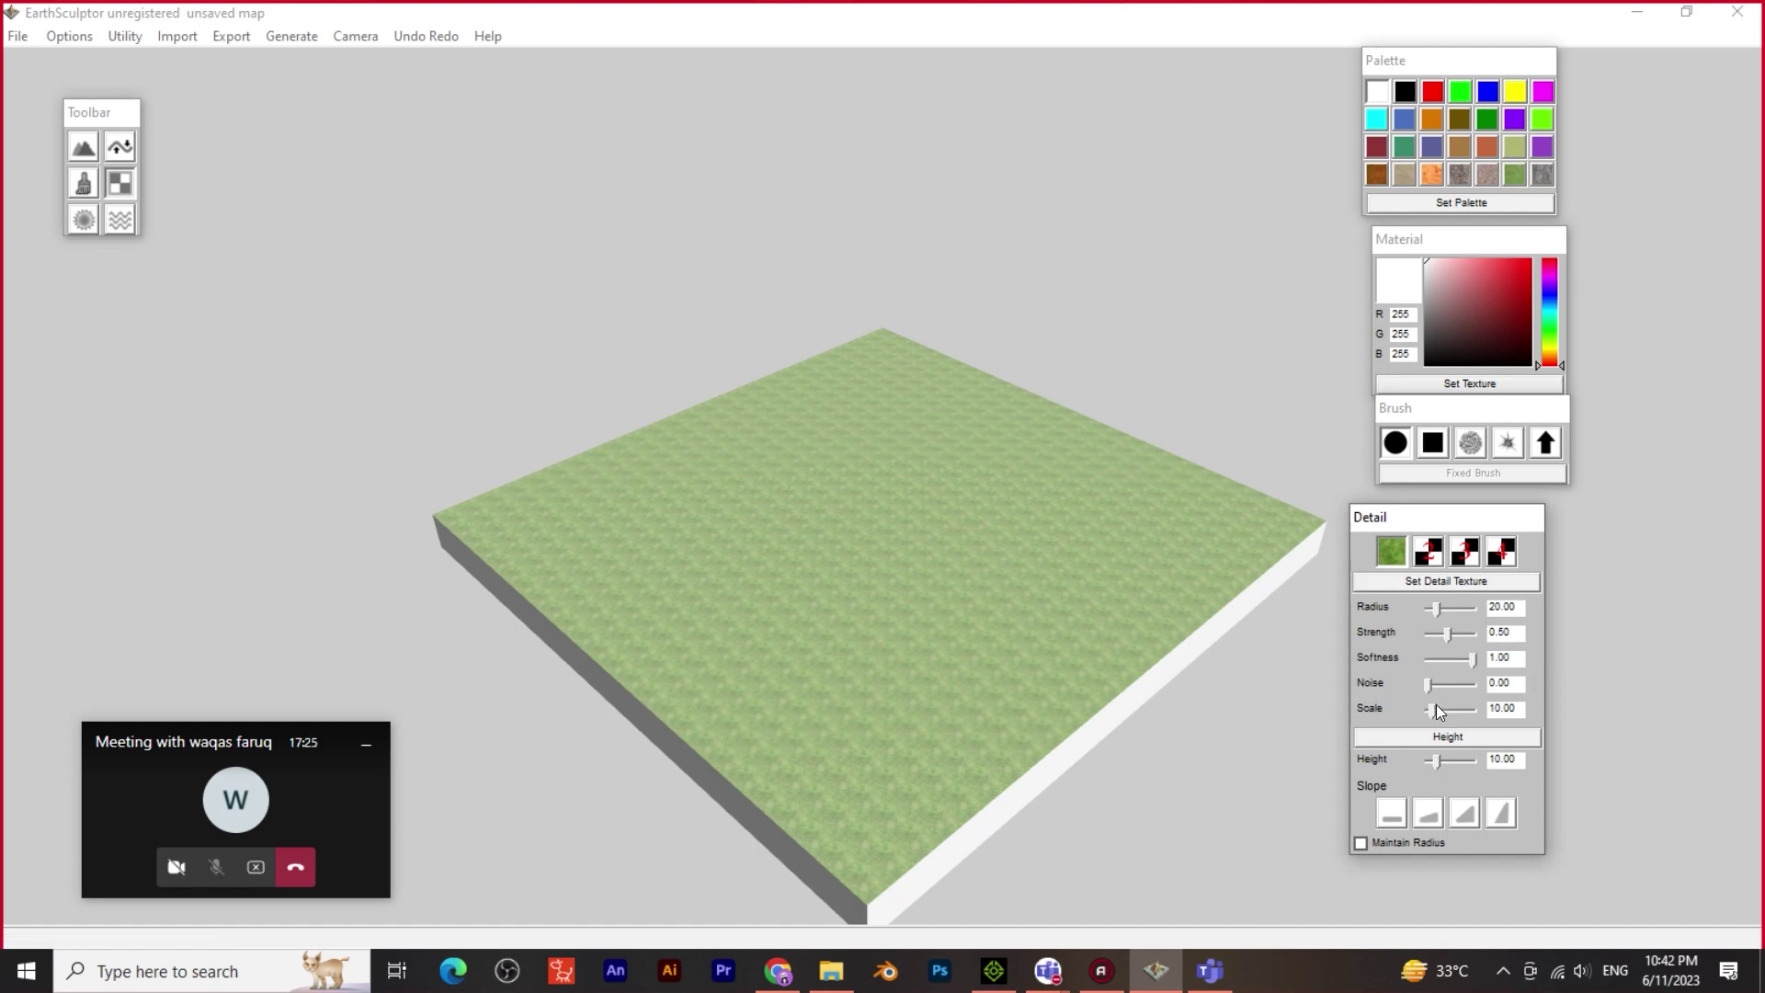
# Raise smooth, soft-edged hills along the two far sides of the grass map with the raise brush
pyautogui.click(120, 148)
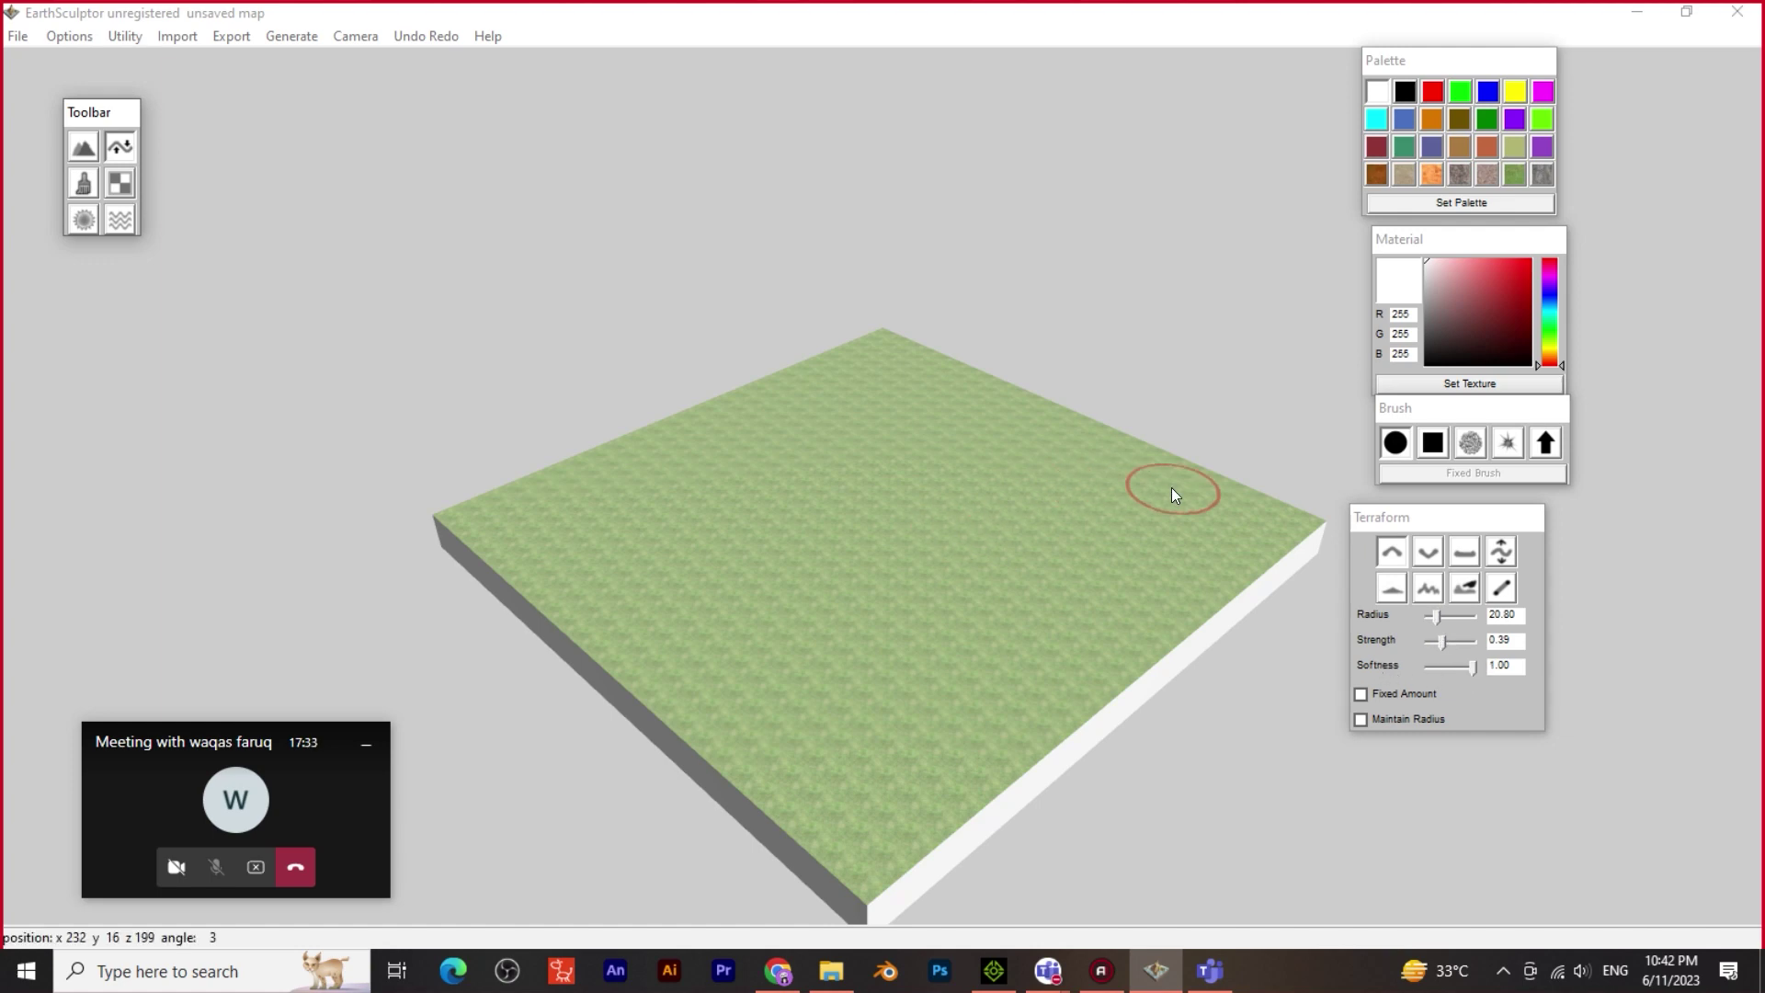
pyautogui.moveTo(905, 389)
pyautogui.mouseDown()
pyautogui.moveTo(1105, 484)
pyautogui.moveTo(1155, 487)
pyautogui.moveTo(1200, 517)
pyautogui.moveTo(1195, 537)
pyautogui.mouseUp()
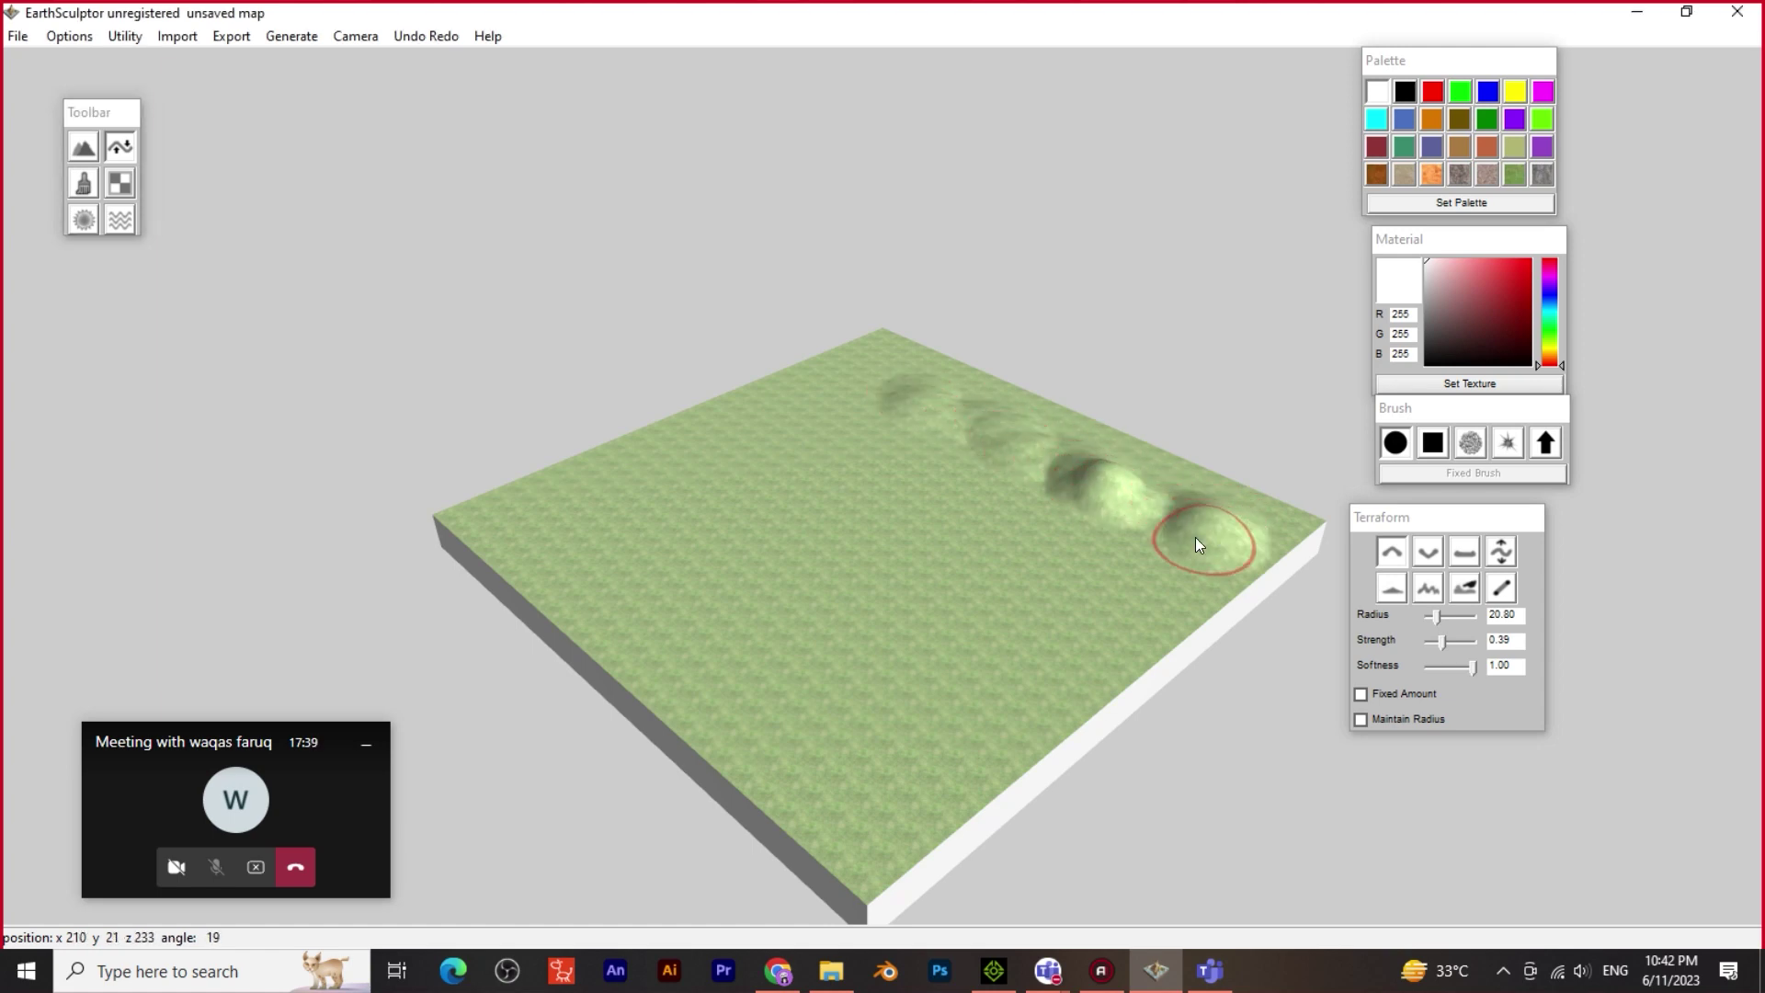
pyautogui.moveTo(796, 399); pyautogui.dragTo(839, 408)
pyautogui.click(769, 433)
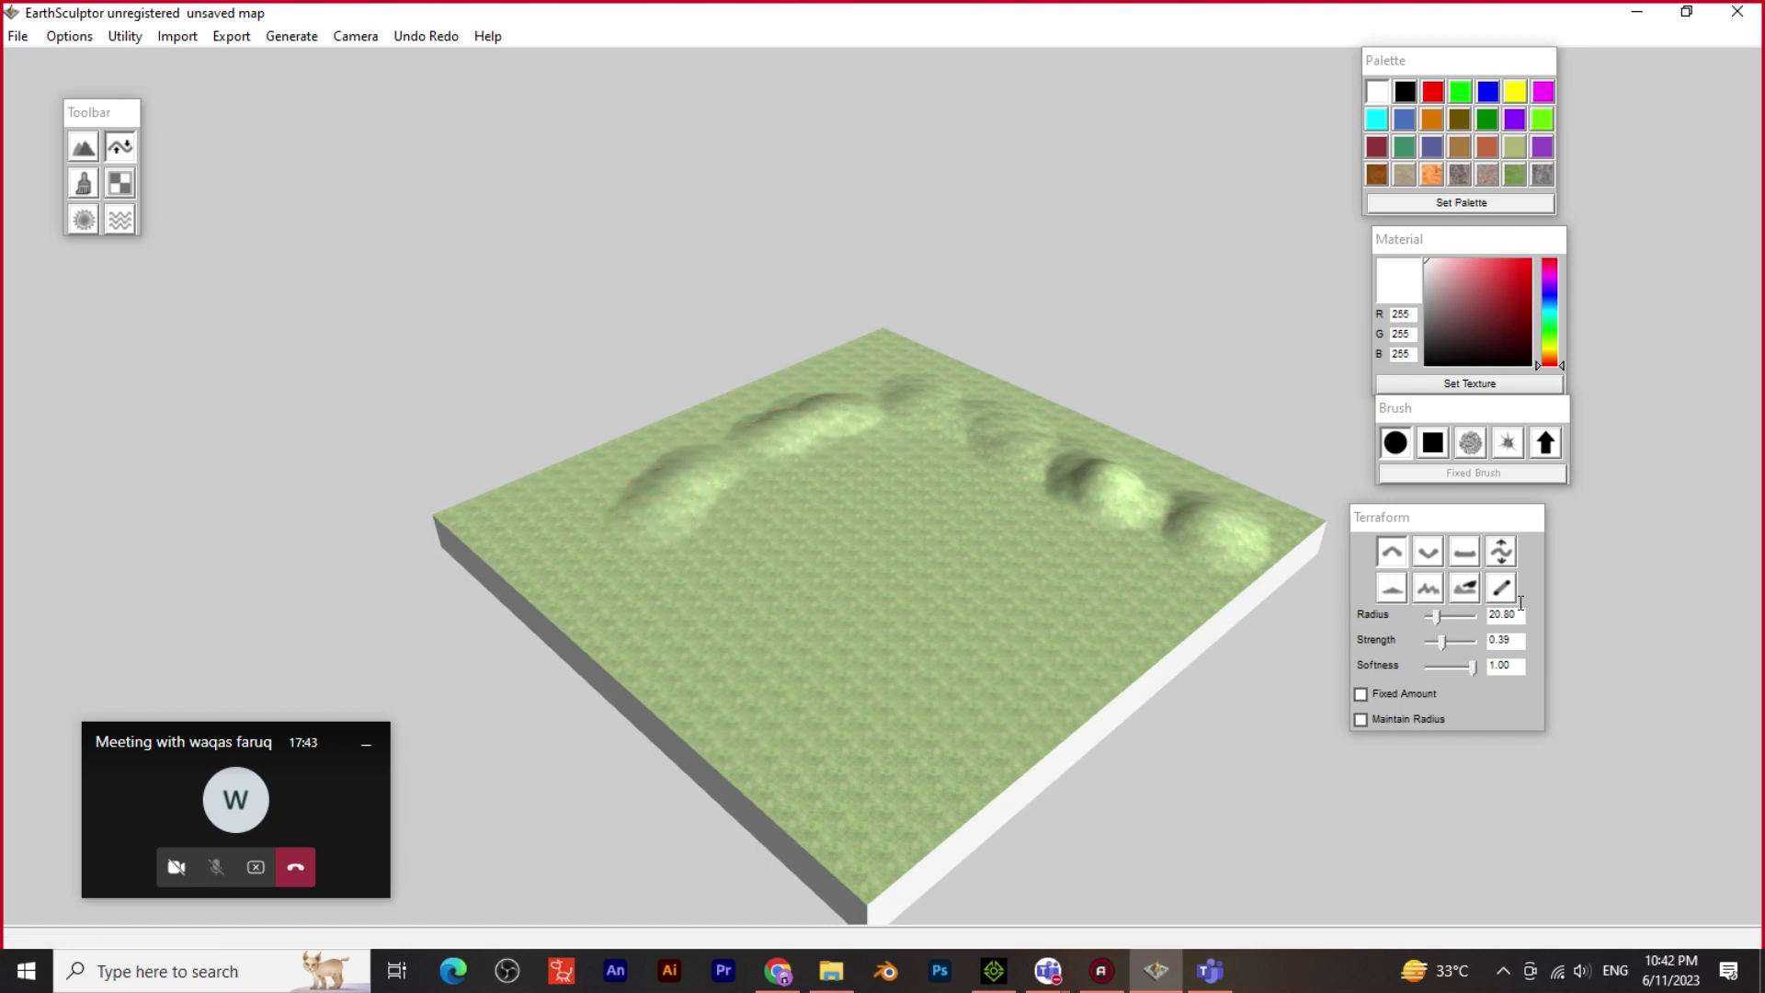
# Try to lower the flat ground in the middle of the map with the lower brush, and return to the raise brush
pyautogui.click(1427, 551)
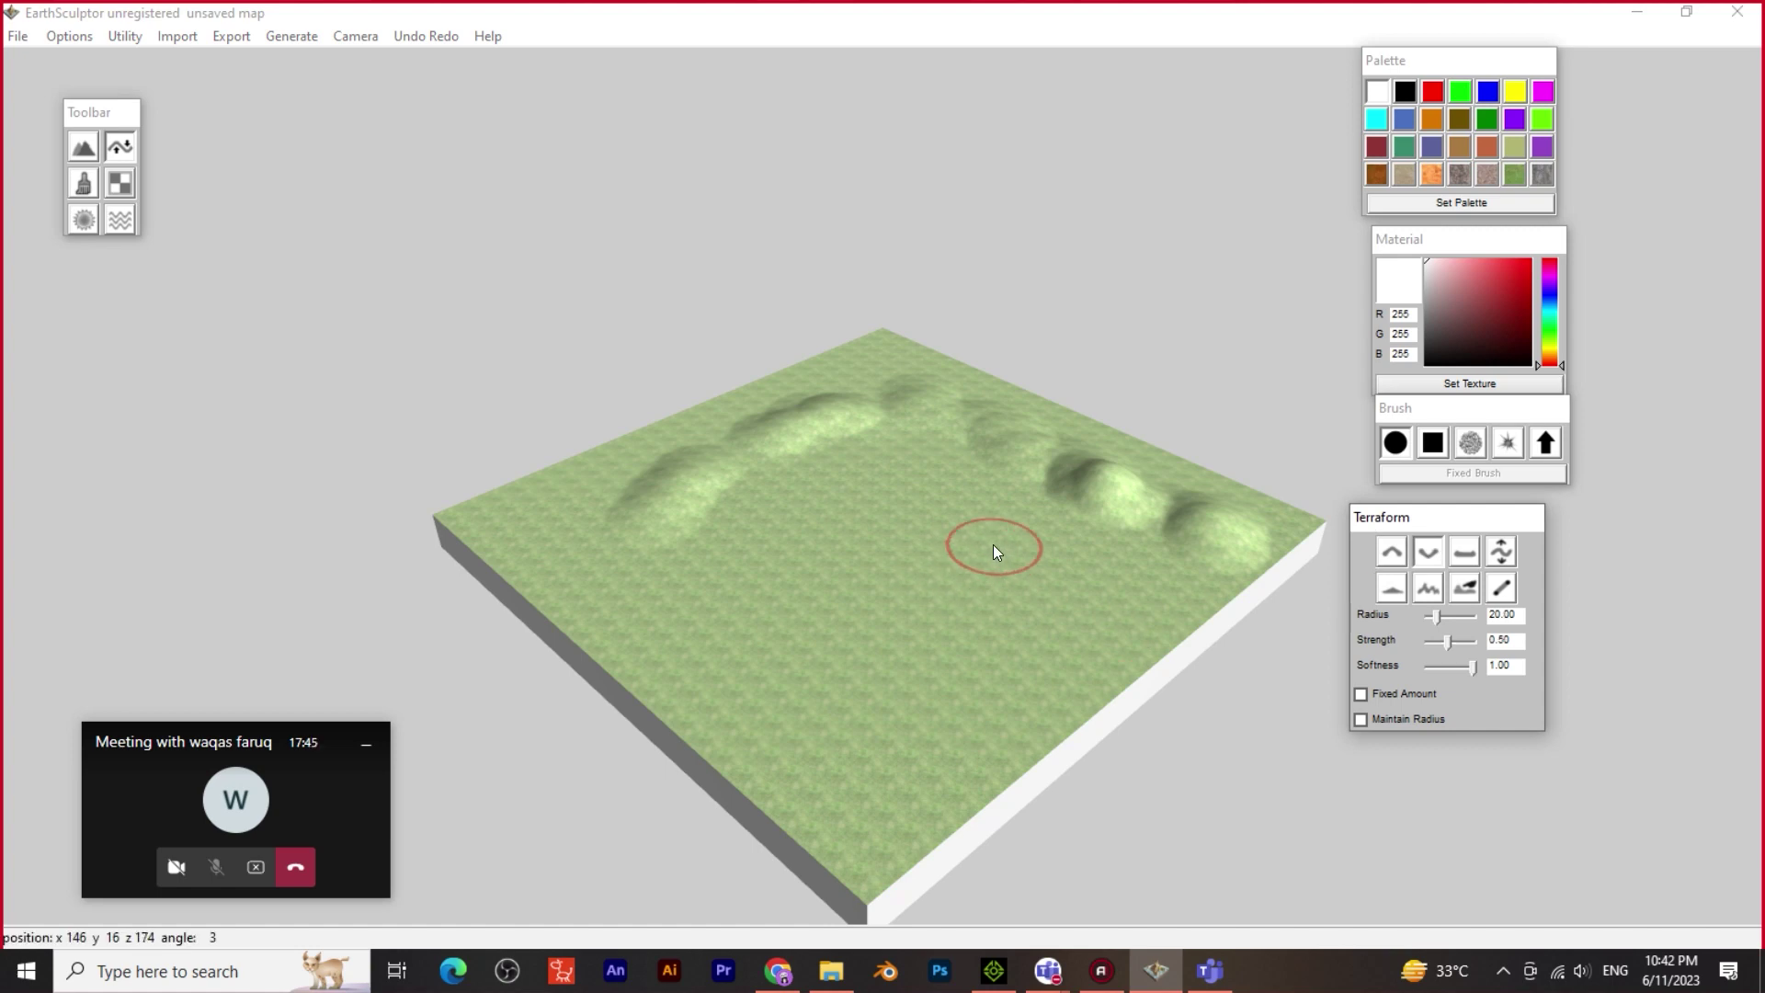
pyautogui.moveTo(993, 544); pyautogui.dragTo(921, 552)
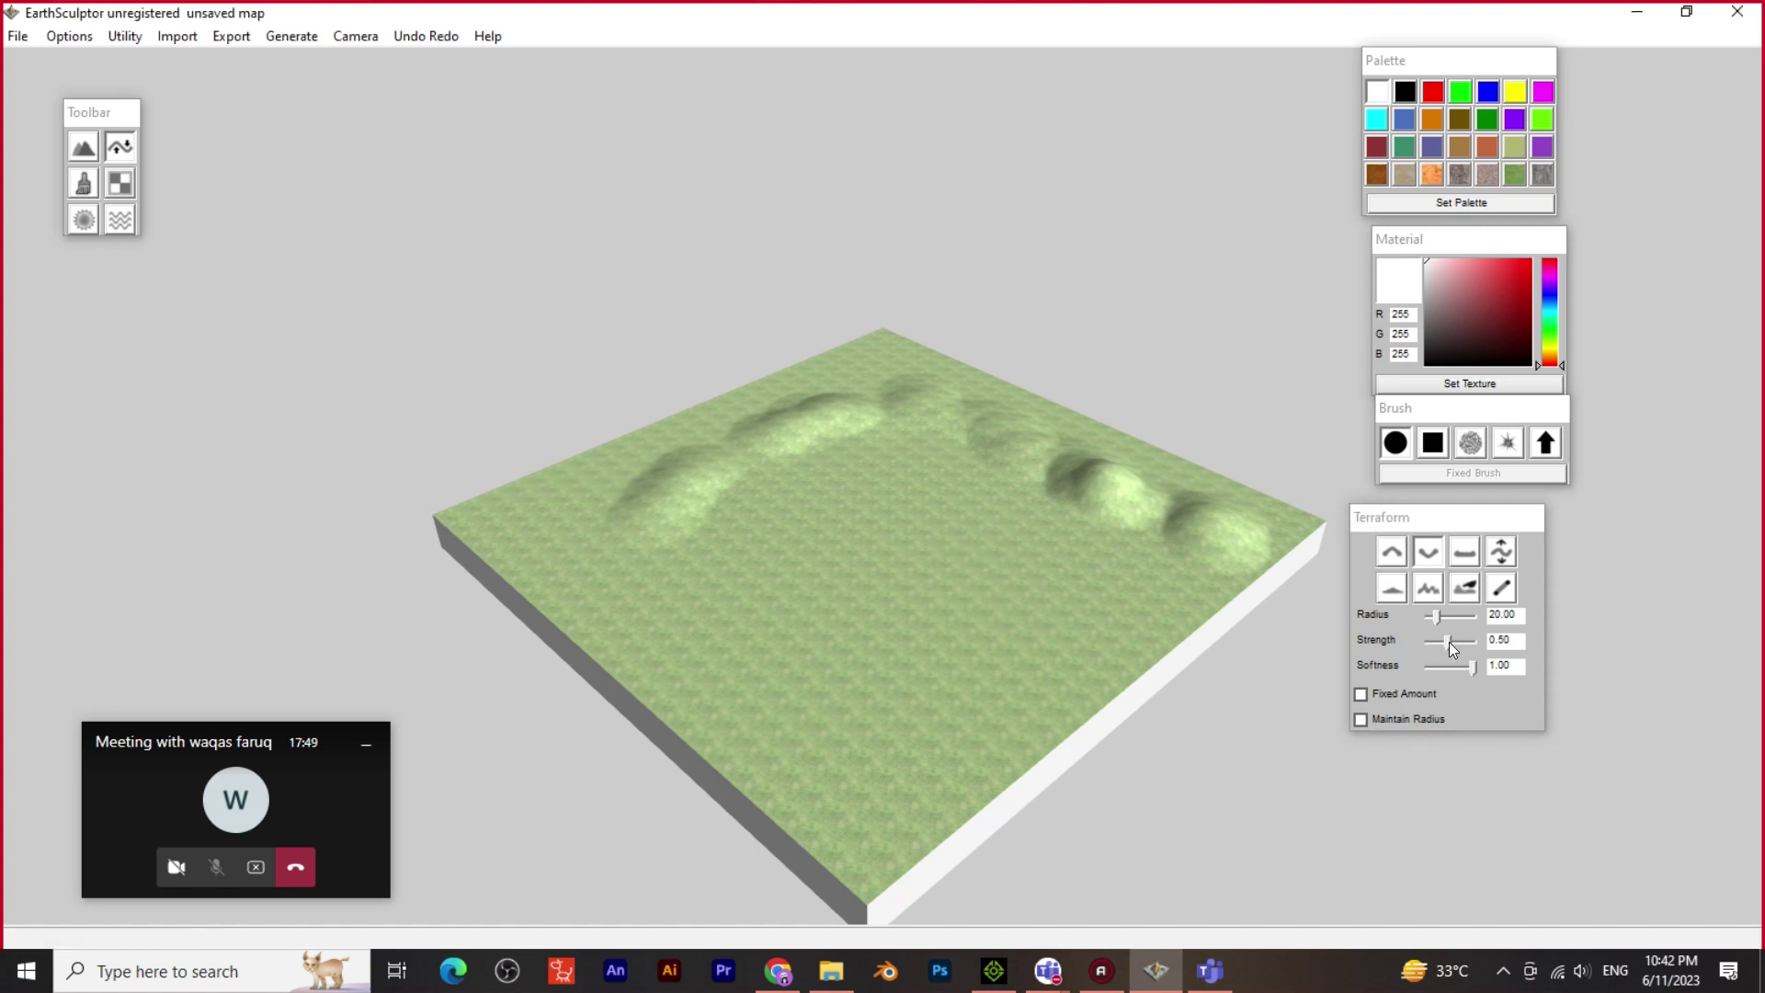
pyautogui.click(1394, 552)
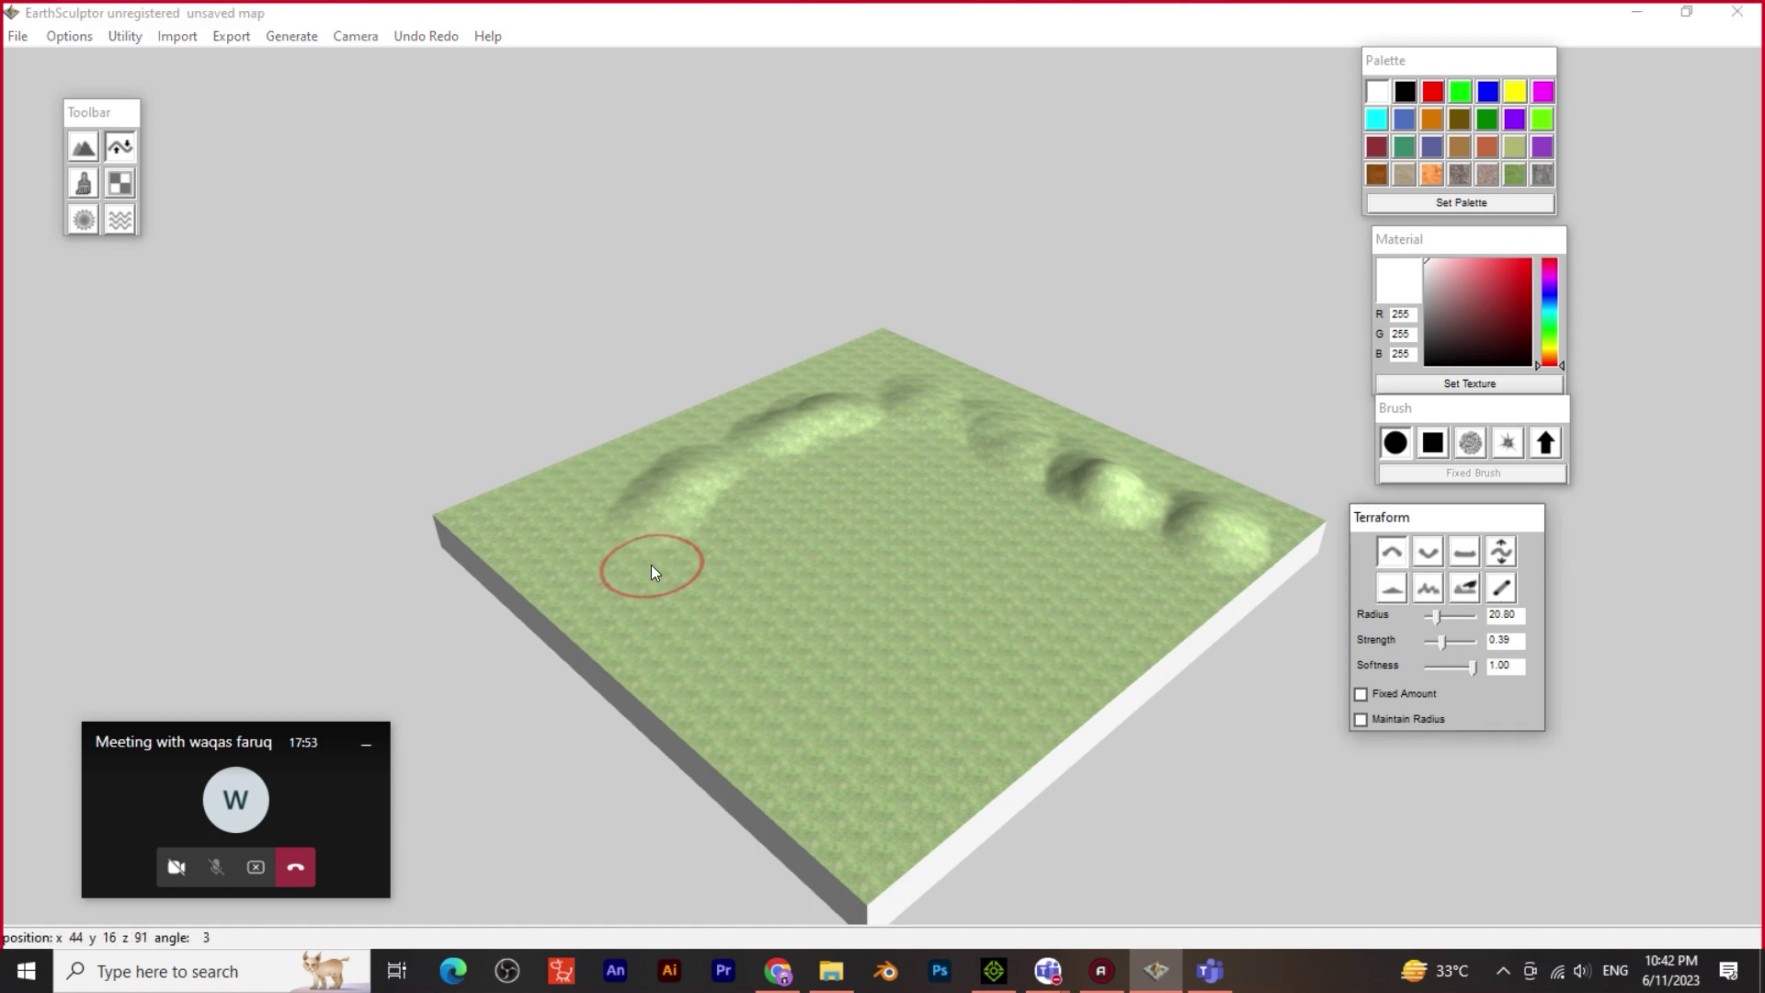
# Raise smooth hills along the two near sides to close the ring around the flat middle, and check the terrain's shape
pyautogui.moveTo(652, 570)
pyautogui.mouseDown()
pyautogui.moveTo(724, 620)
pyautogui.moveTo(776, 707)
pyautogui.moveTo(669, 632)
pyautogui.moveTo(676, 604)
pyautogui.moveTo(640, 551)
pyautogui.moveTo(782, 681)
pyautogui.moveTo(901, 730)
pyautogui.moveTo(798, 740)
pyautogui.moveTo(855, 773)
pyautogui.moveTo(1060, 698)
pyautogui.moveTo(1116, 630)
pyautogui.mouseUp()
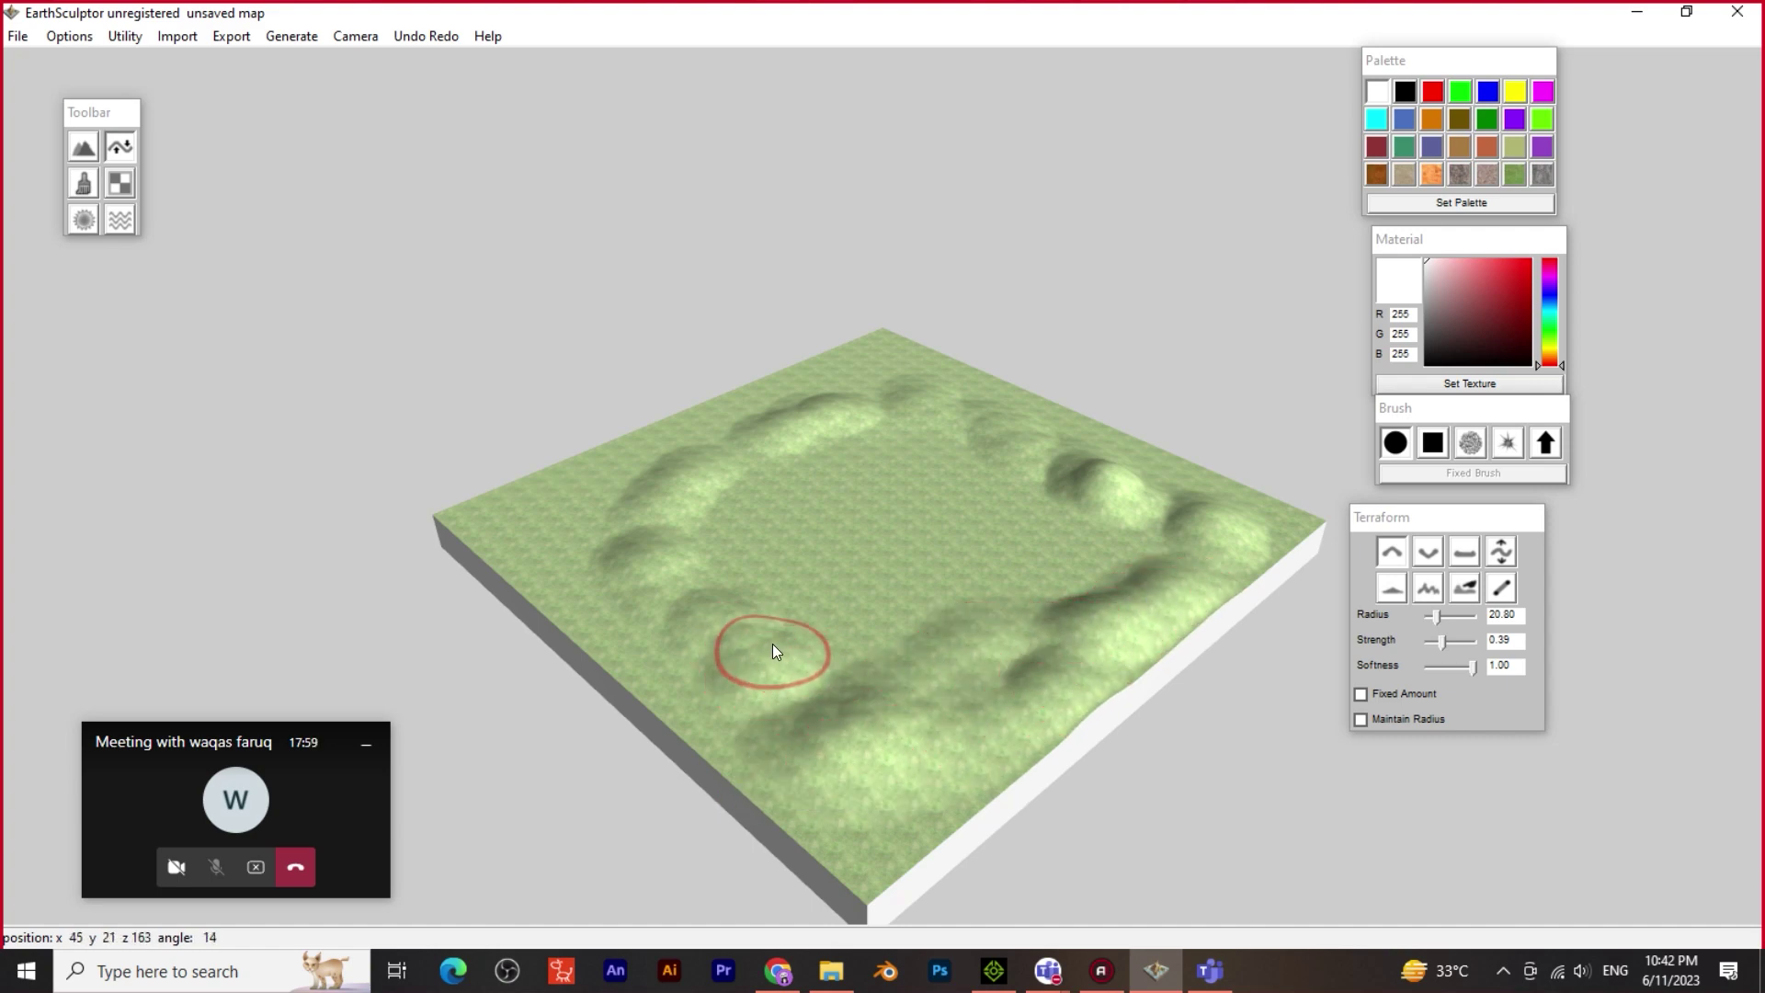
pyautogui.scroll(-3, 772, 480)
pyautogui.scroll(5, 776, 553)
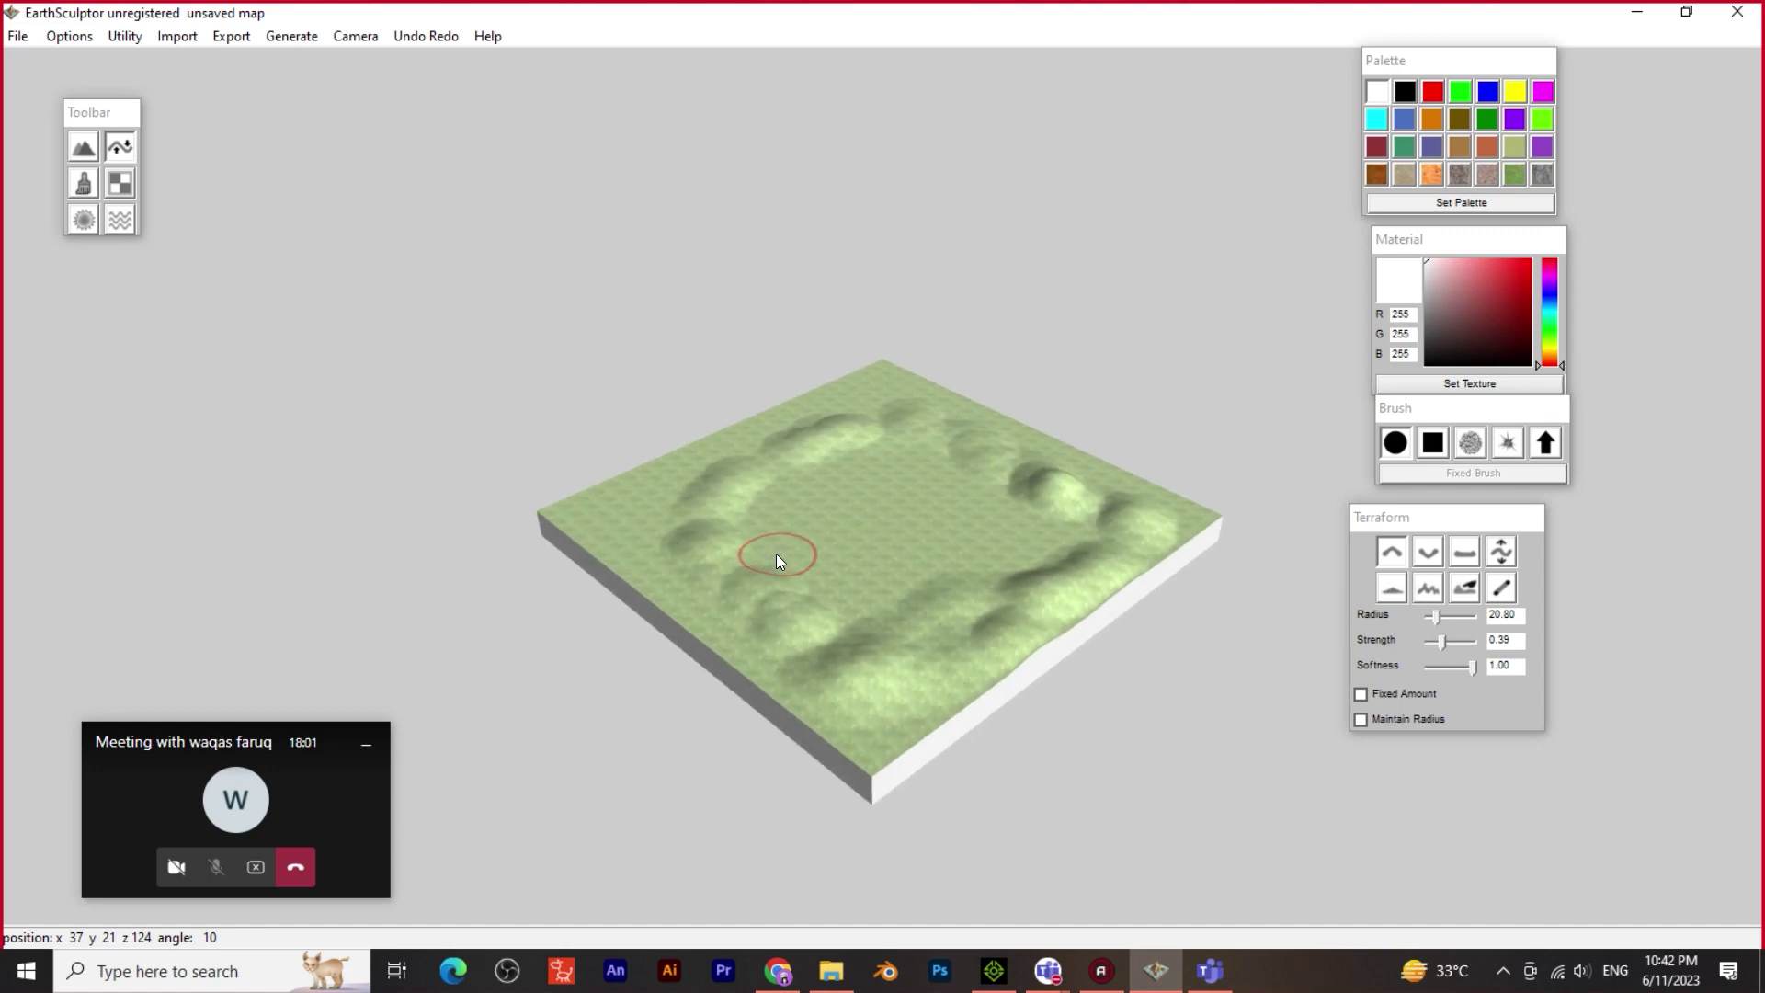
pyautogui.moveTo(840, 709)
pyautogui.mouseDown(button='right')
pyautogui.moveTo(831, 599)
pyautogui.moveTo(881, 742)
pyautogui.mouseUp(button='right')
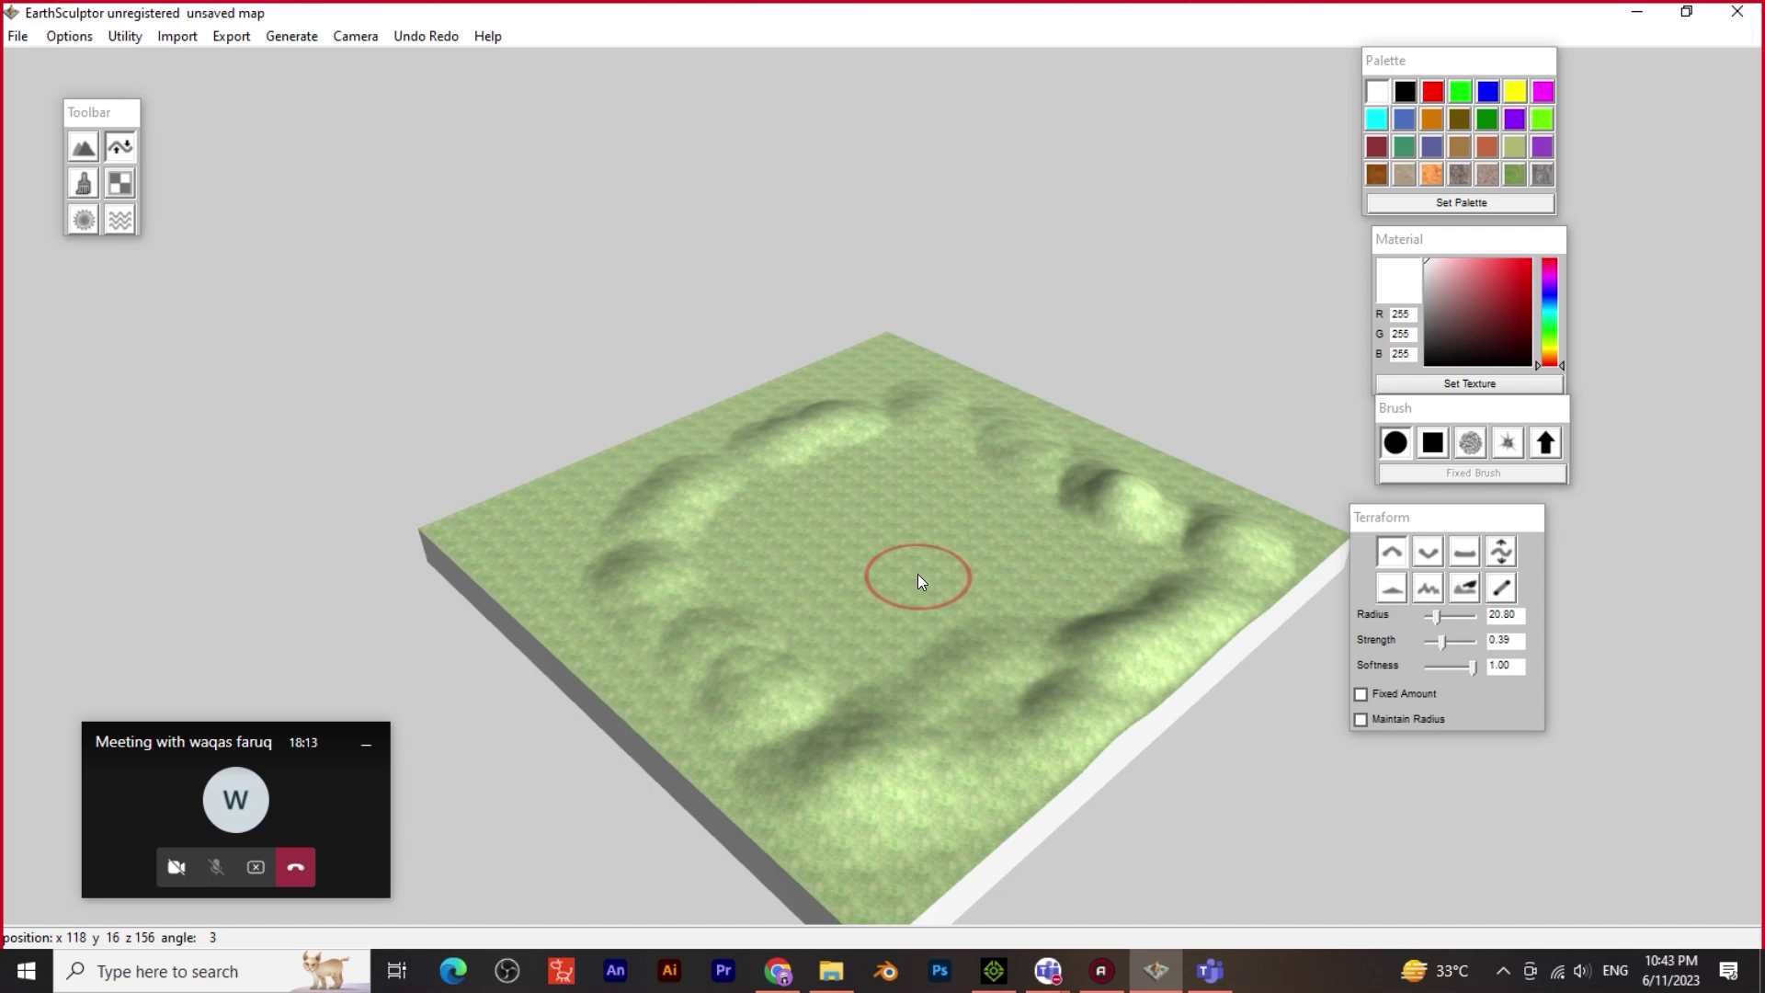
# Save the sculpted map as tut-01 in the Maps folder
pyautogui.click(16, 36)
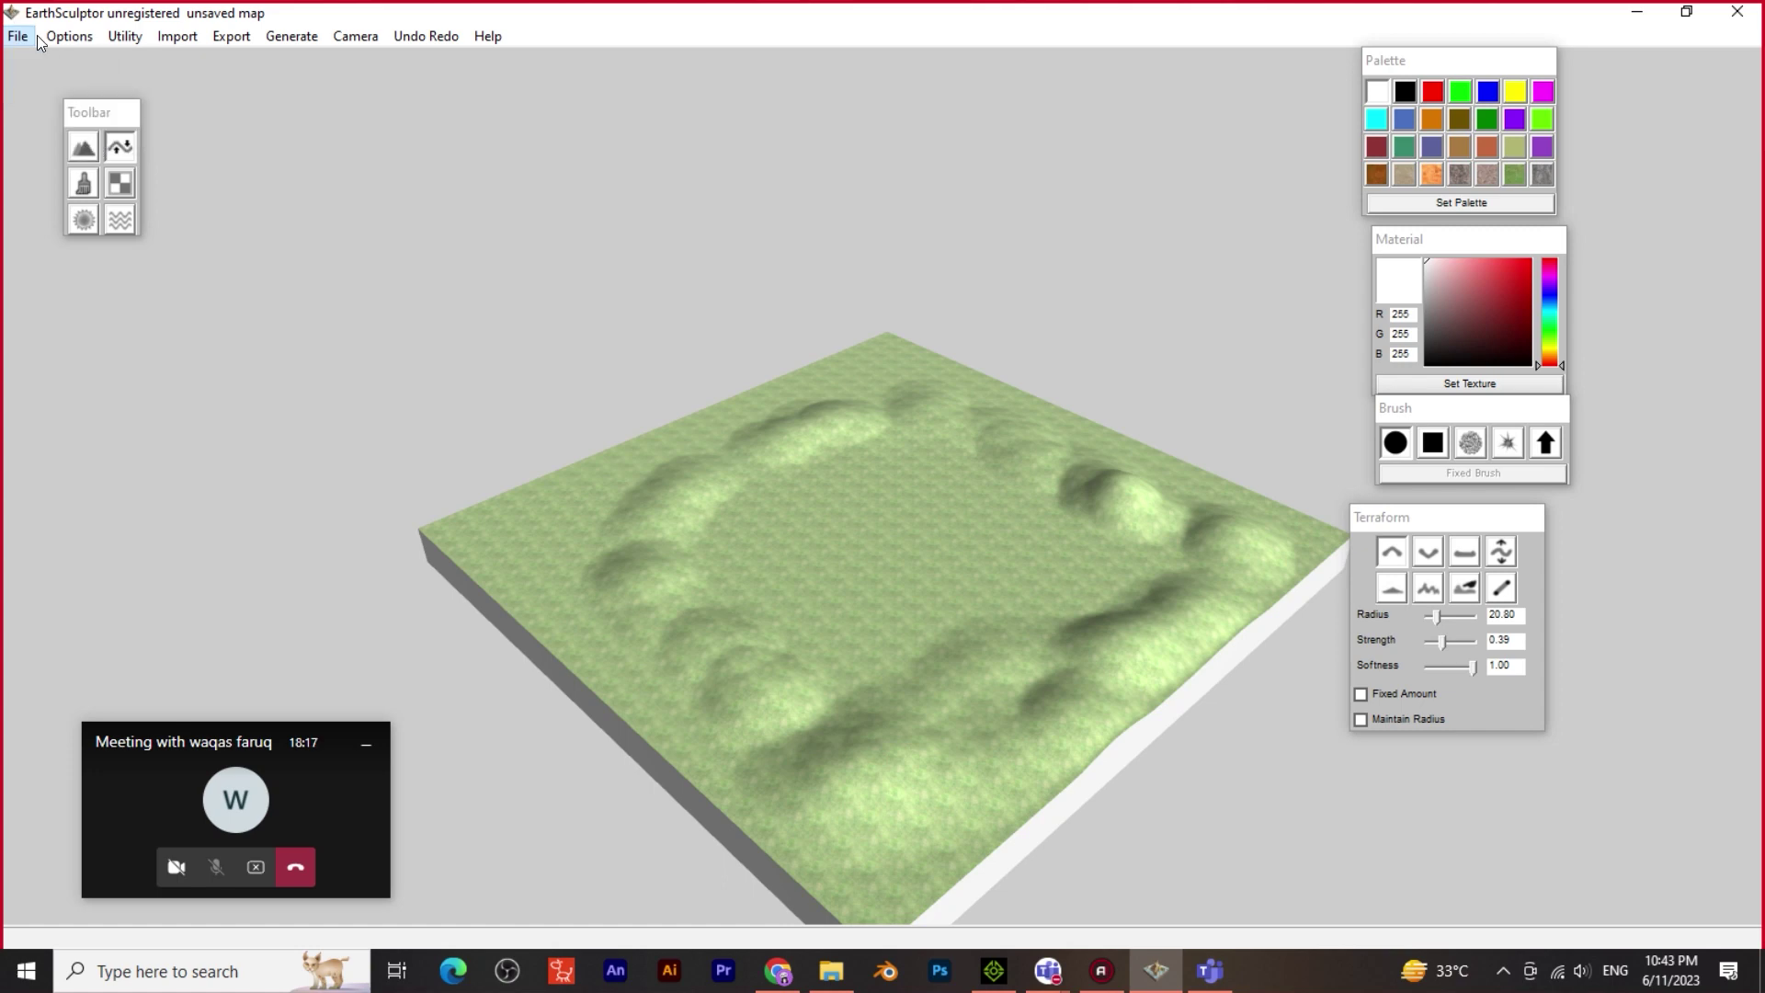
pyautogui.moveTo(173, 44)
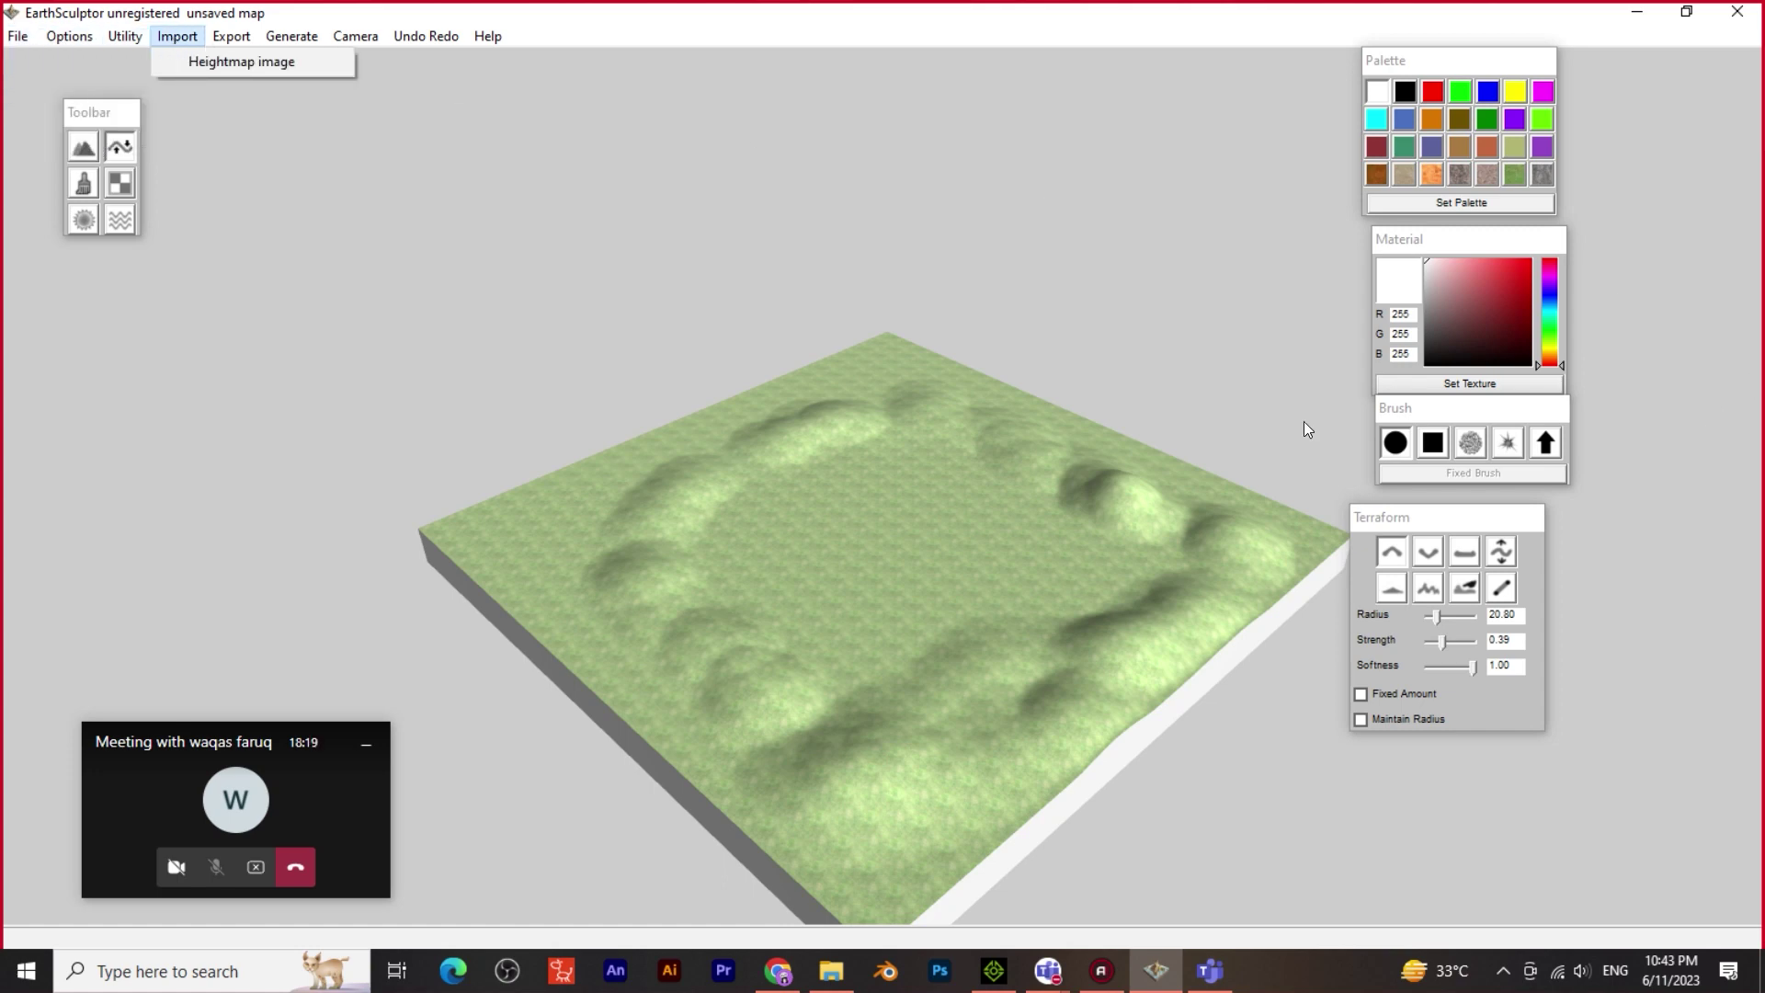
pyautogui.moveTo(17, 37)
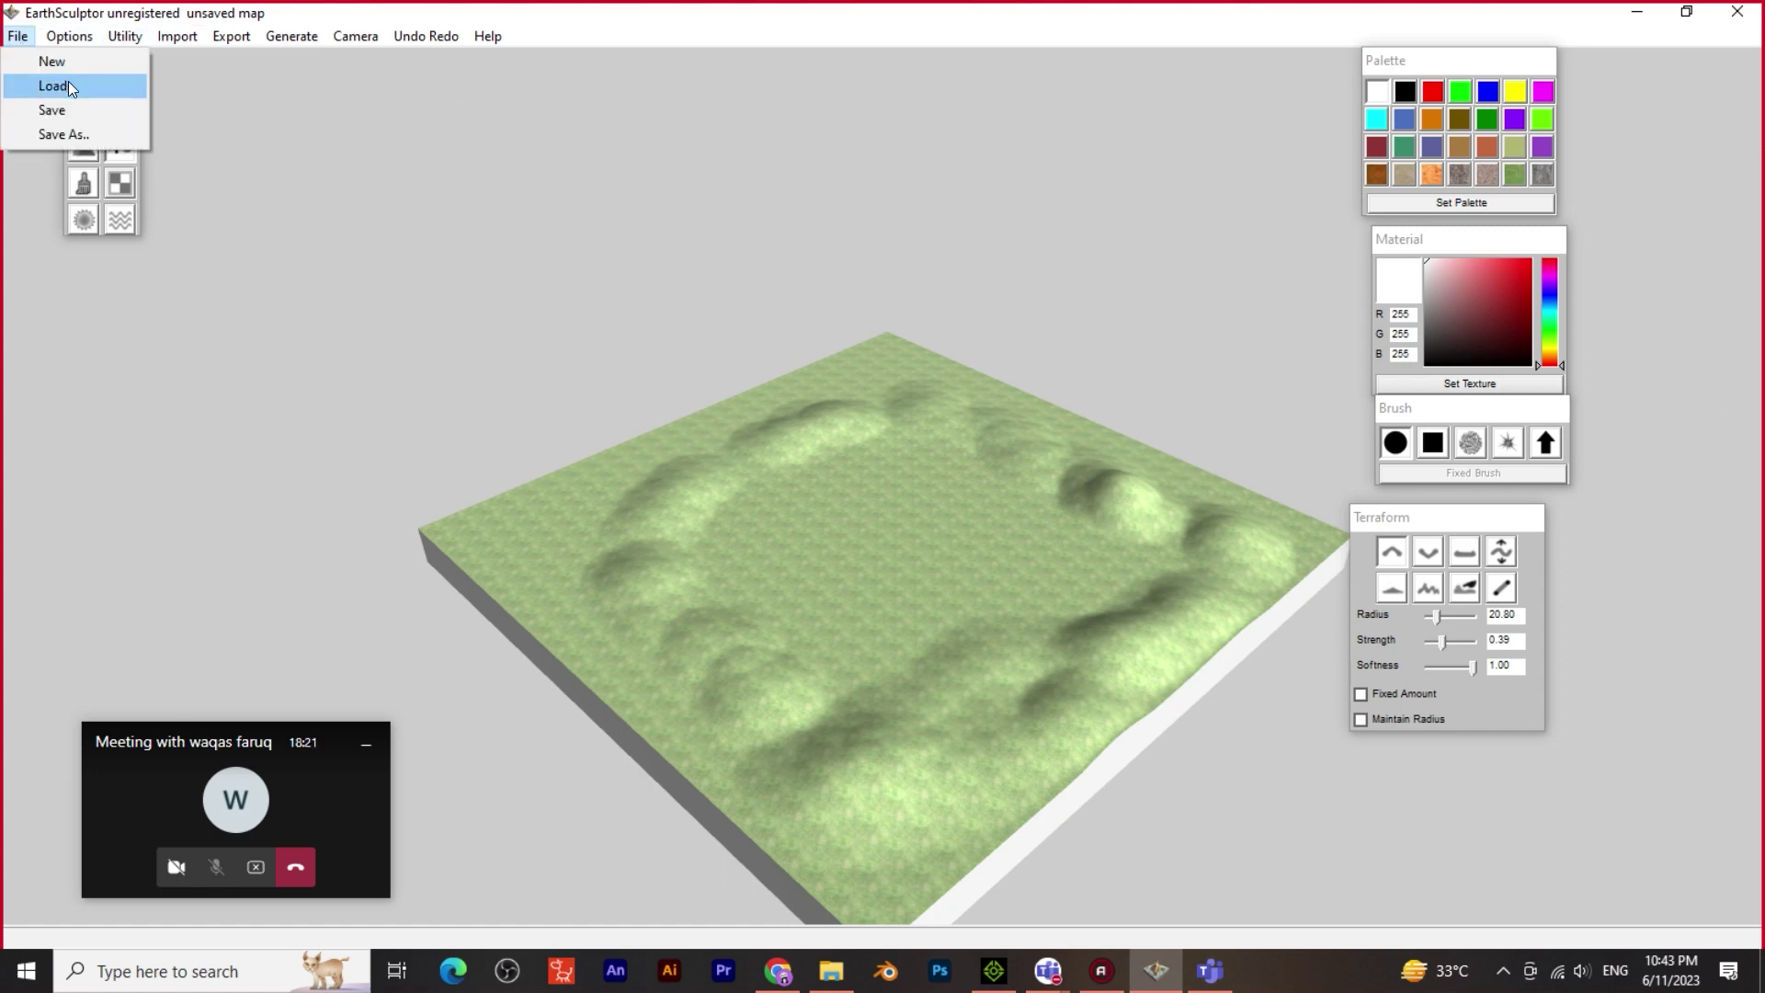
pyautogui.click(69, 114)
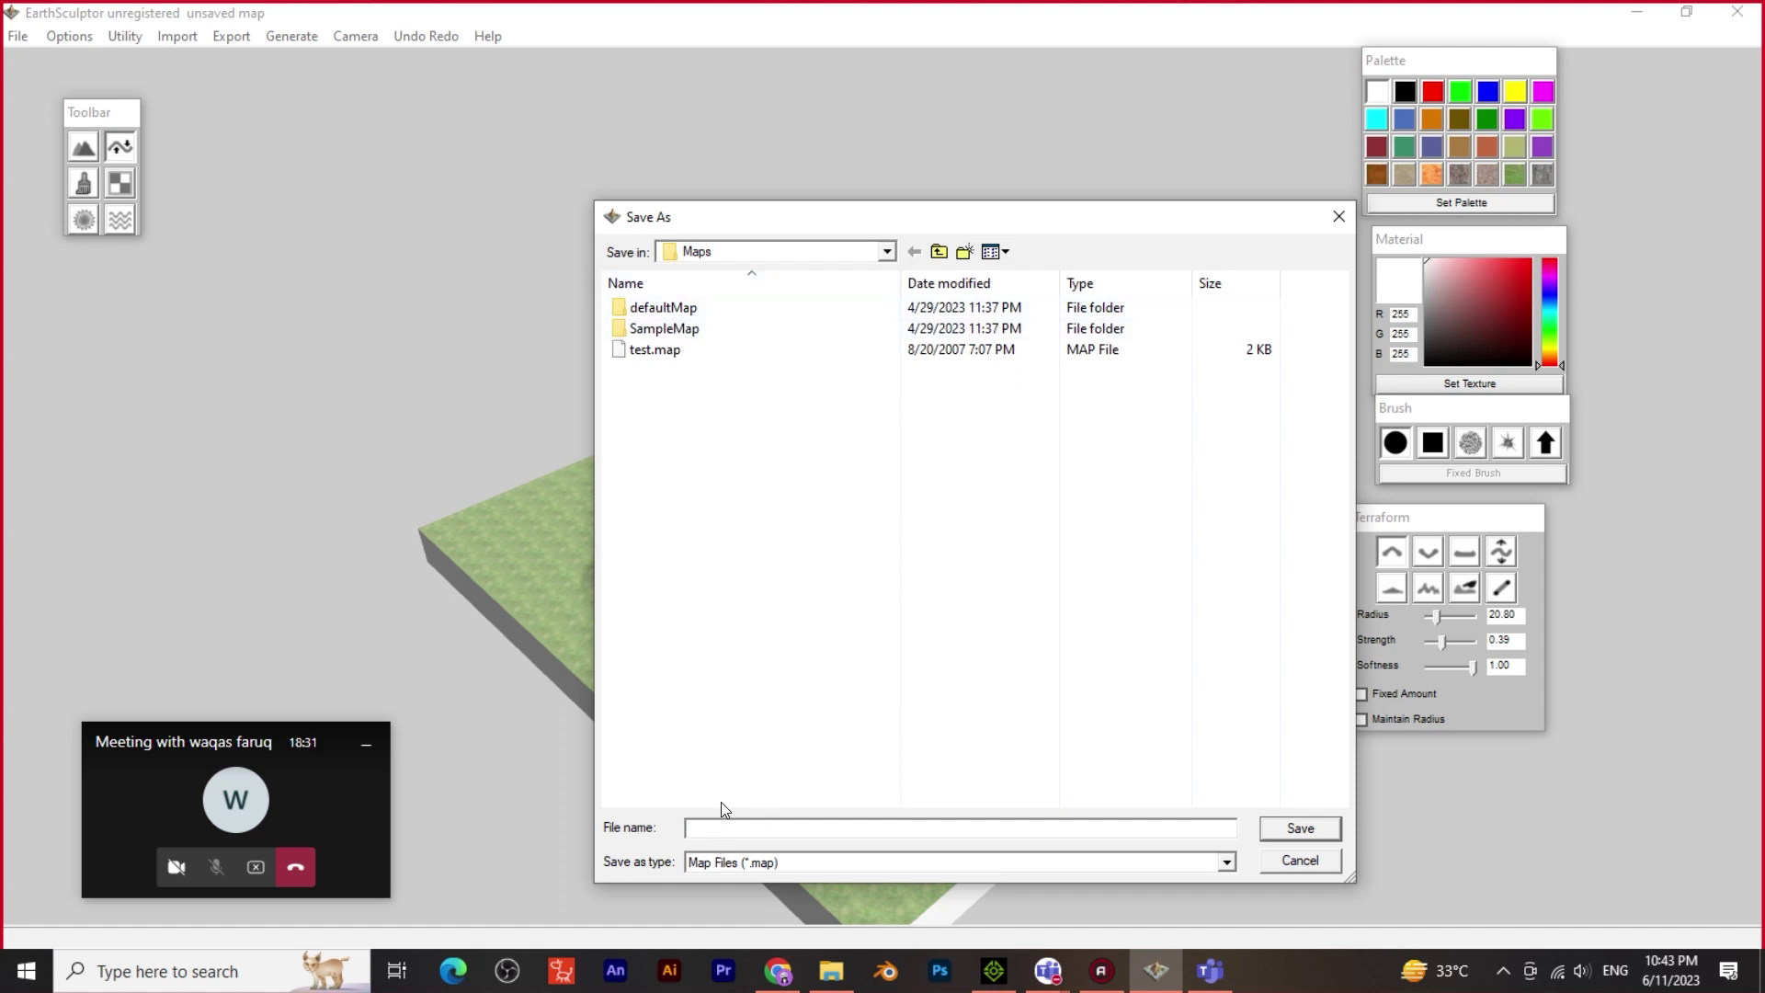
pyautogui.write('tut-01')
pyautogui.click(1311, 831)
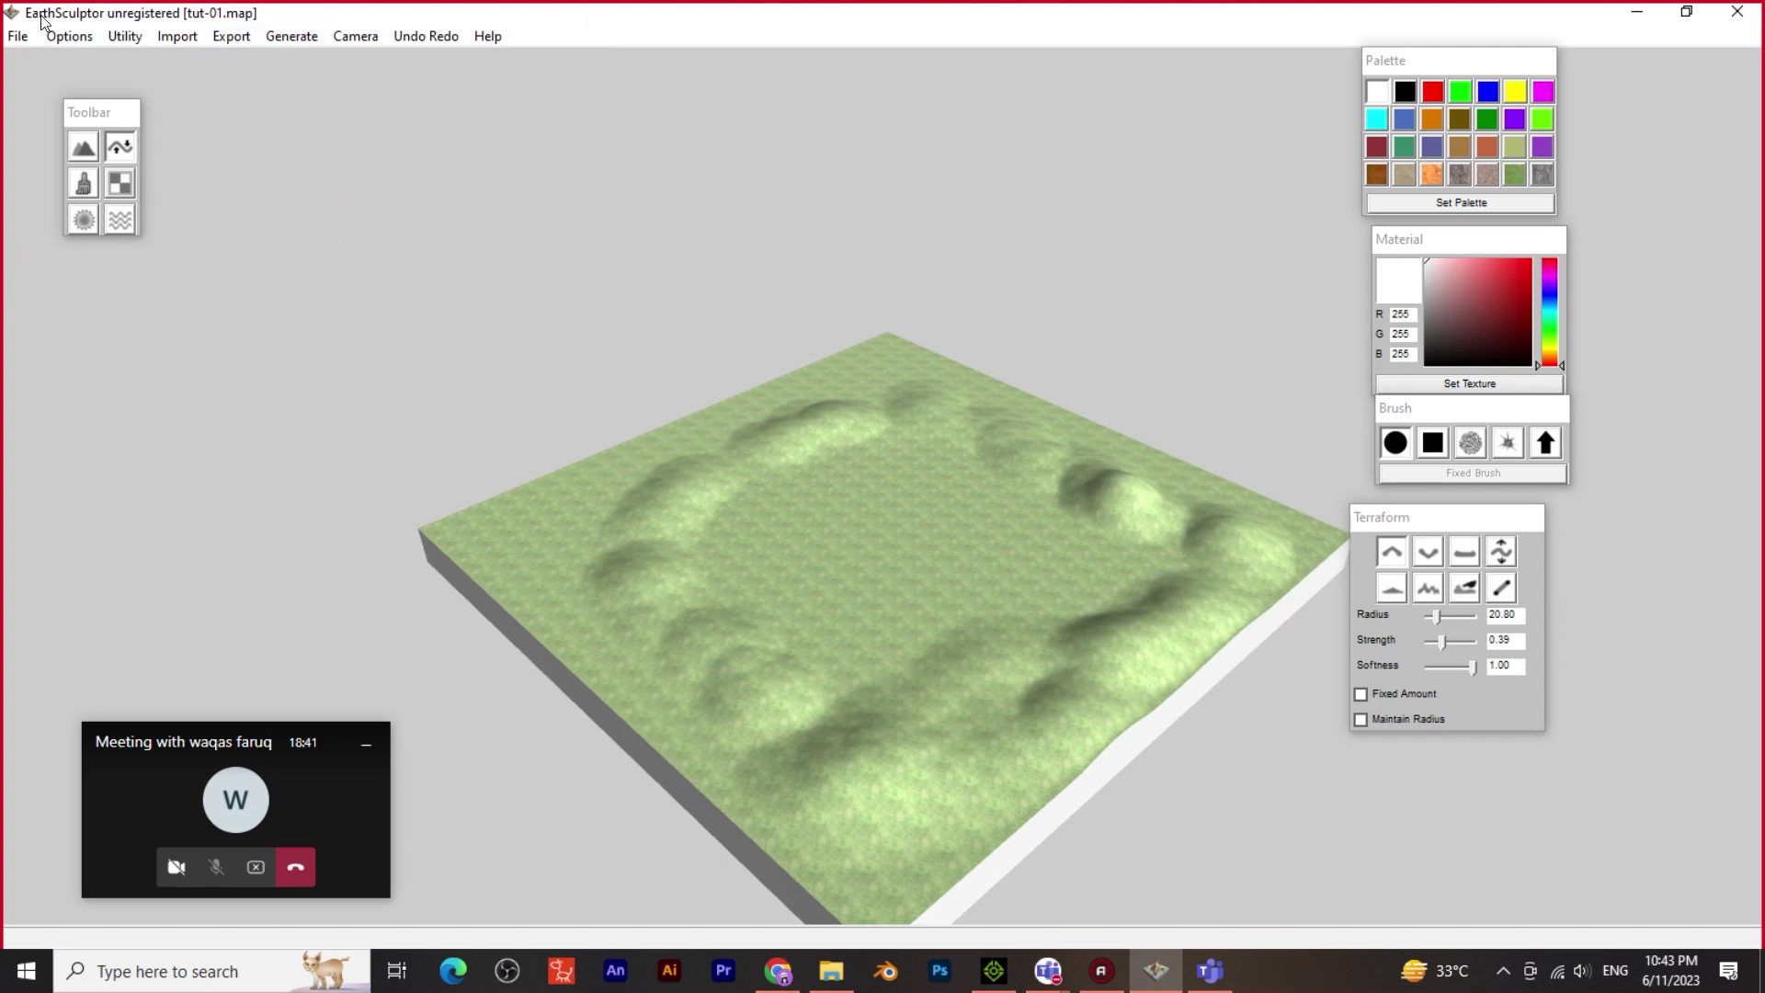
# Start a PNG heightmap image export of the terrain and browse to the A Iclone folder on drive F
pyautogui.click(228, 35)
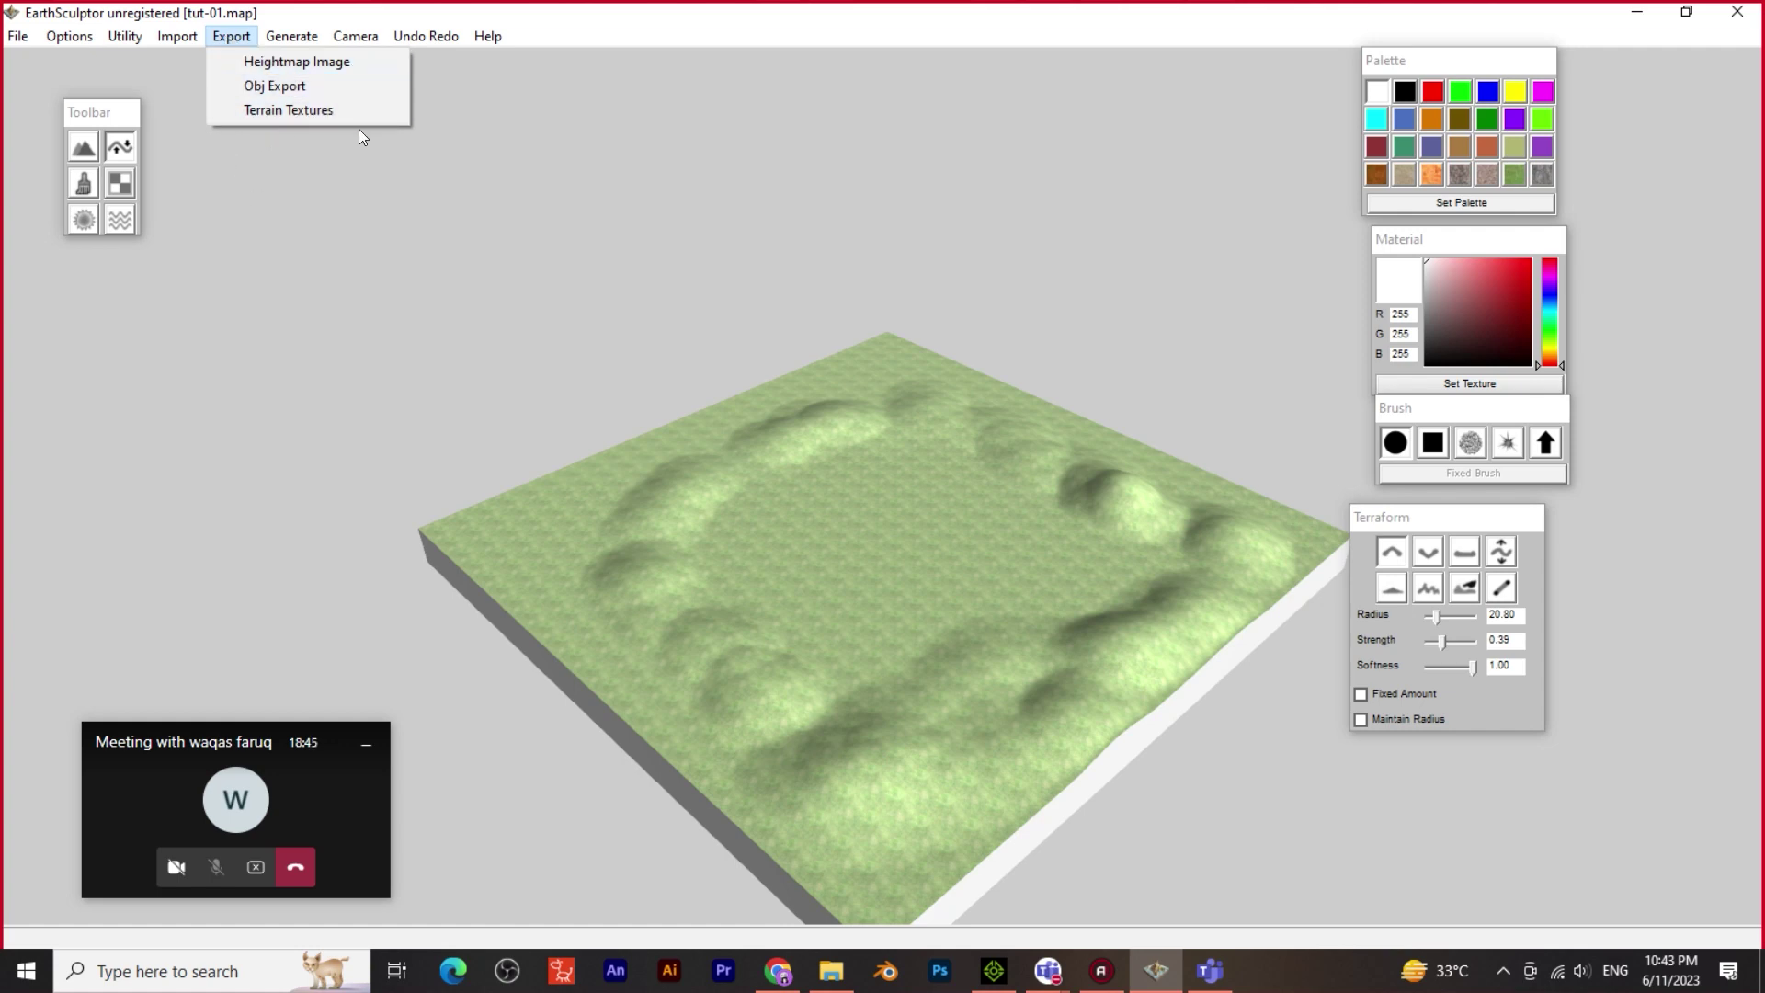
pyautogui.click(263, 61)
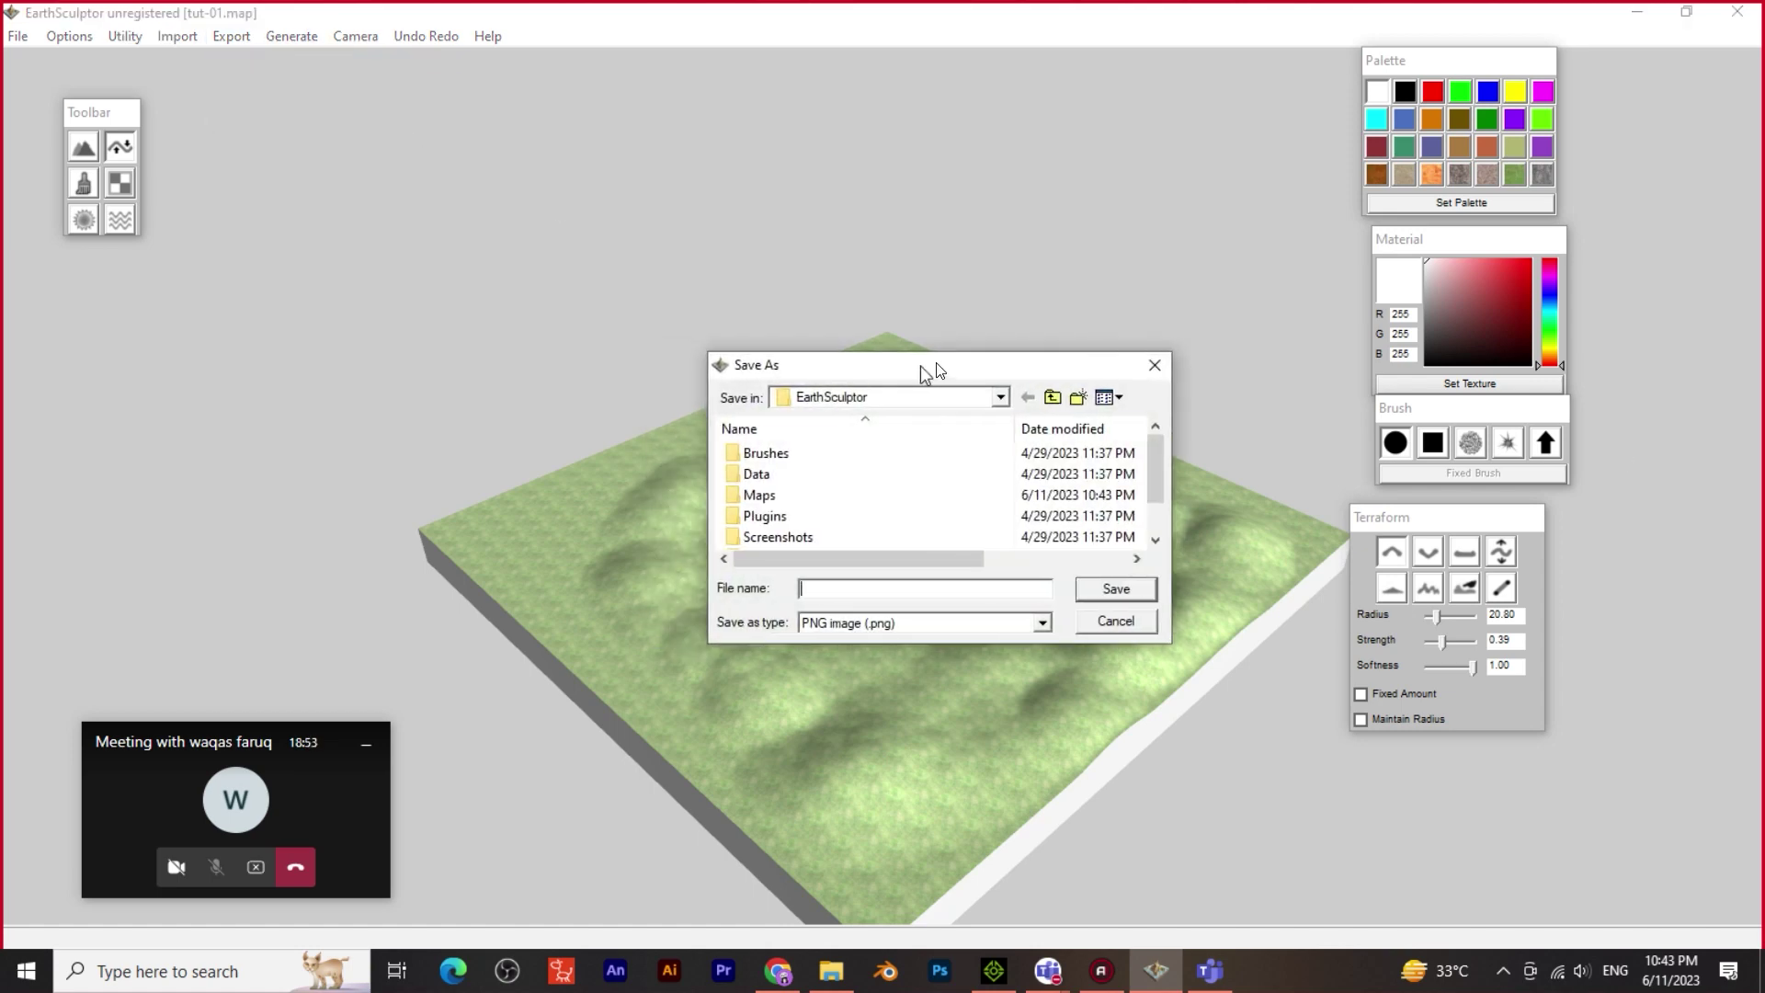
pyautogui.moveTo(919, 366); pyautogui.dragTo(1005, 349)
pyautogui.scroll(-1, 956, 455)
pyautogui.scroll(1, 892, 473)
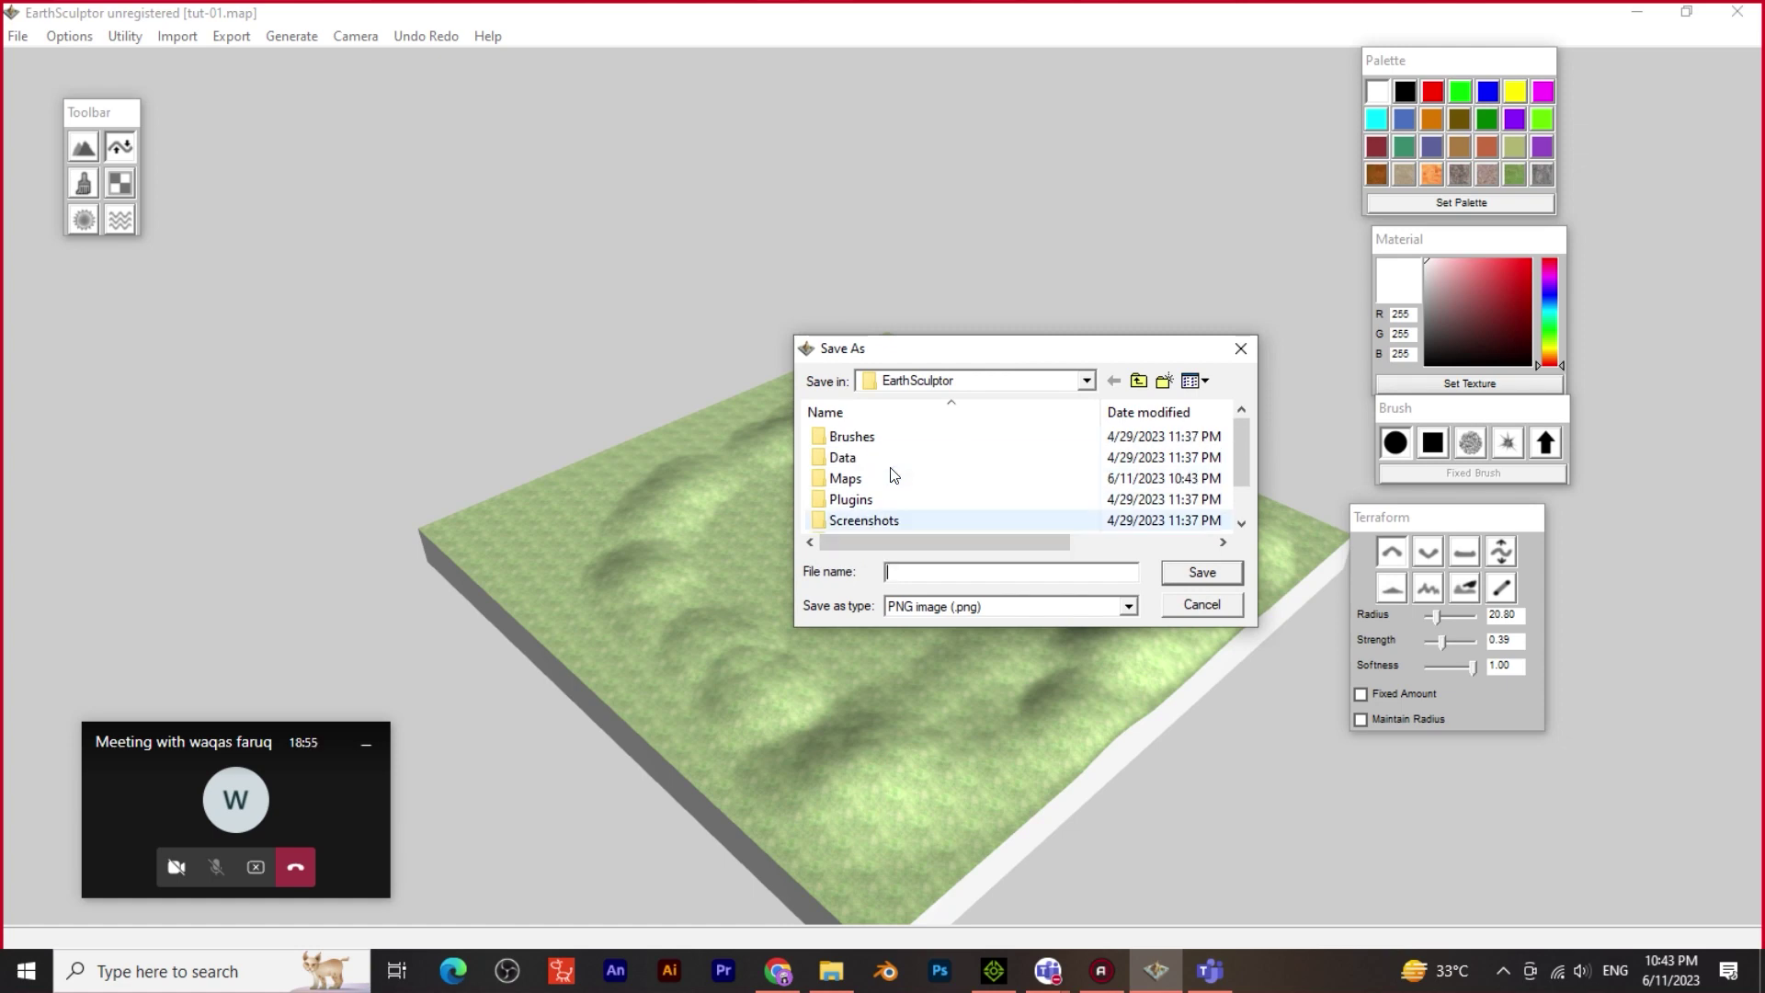
pyautogui.click(1089, 382)
pyautogui.click(1089, 383)
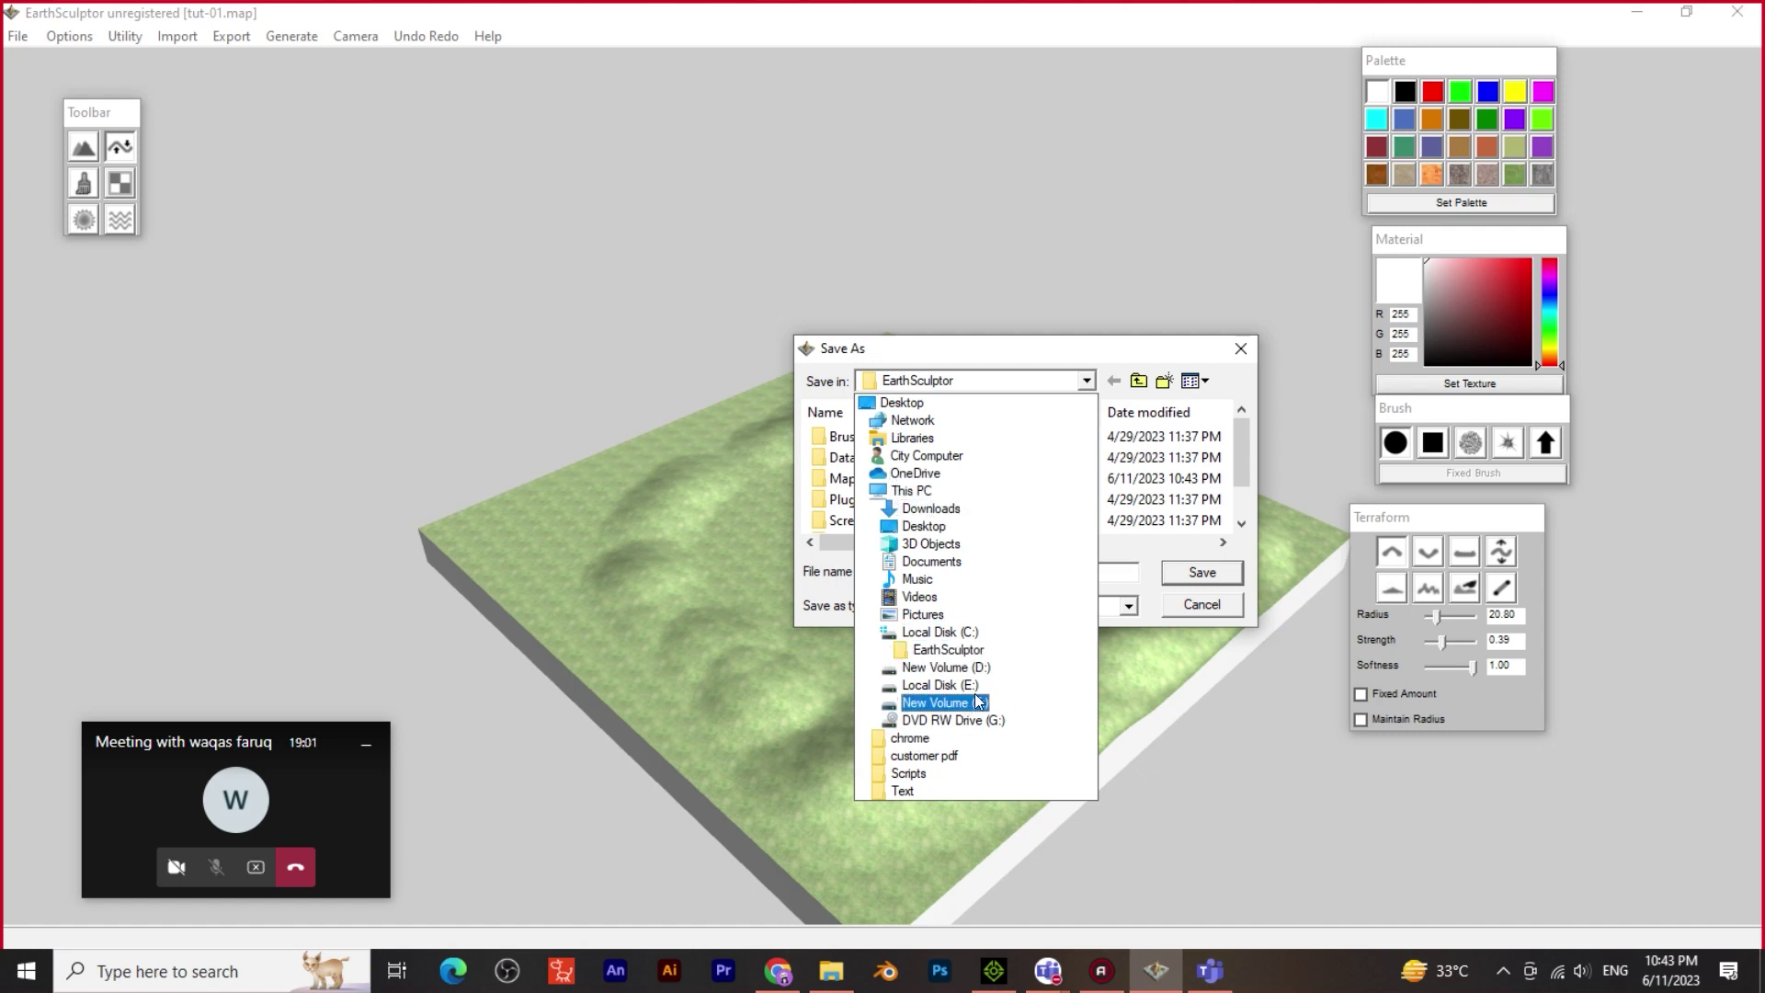
pyautogui.click(971, 705)
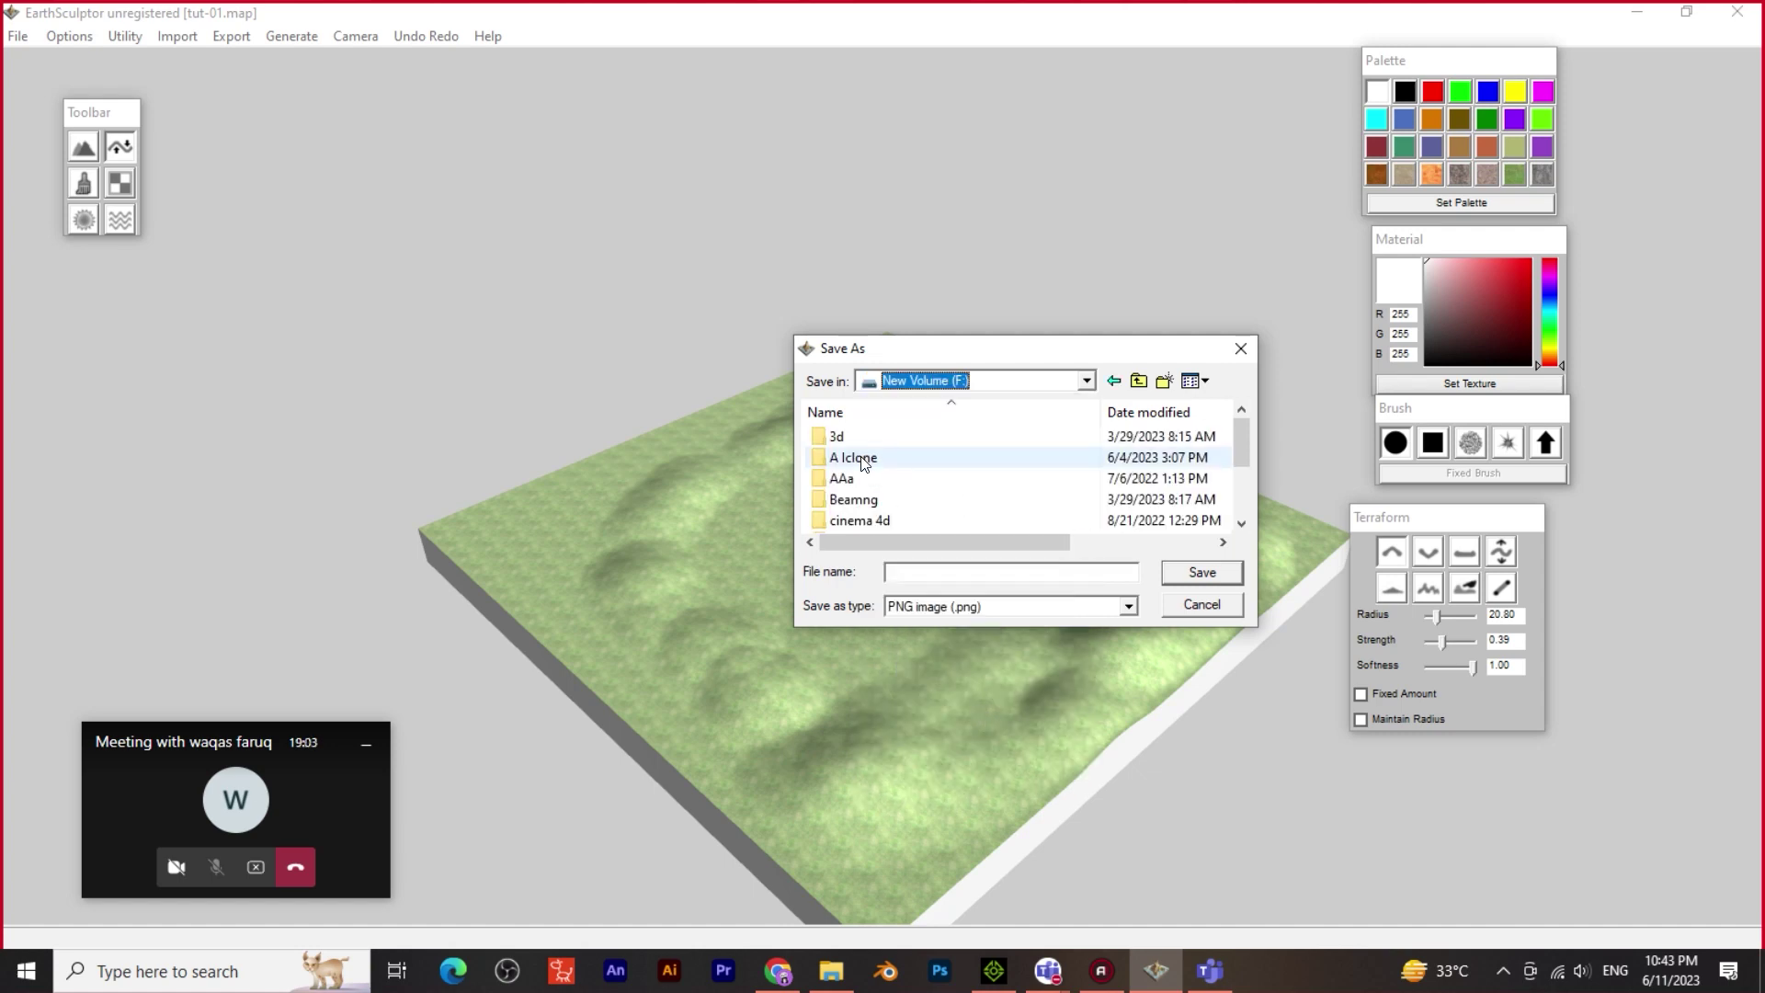
pyautogui.click(847, 460)
pyautogui.doubleClick(846, 459)
# Save the heightmap image as tut-01 in the tutorial folder inside Coolors
pyautogui.scroll(-5, 919, 468)
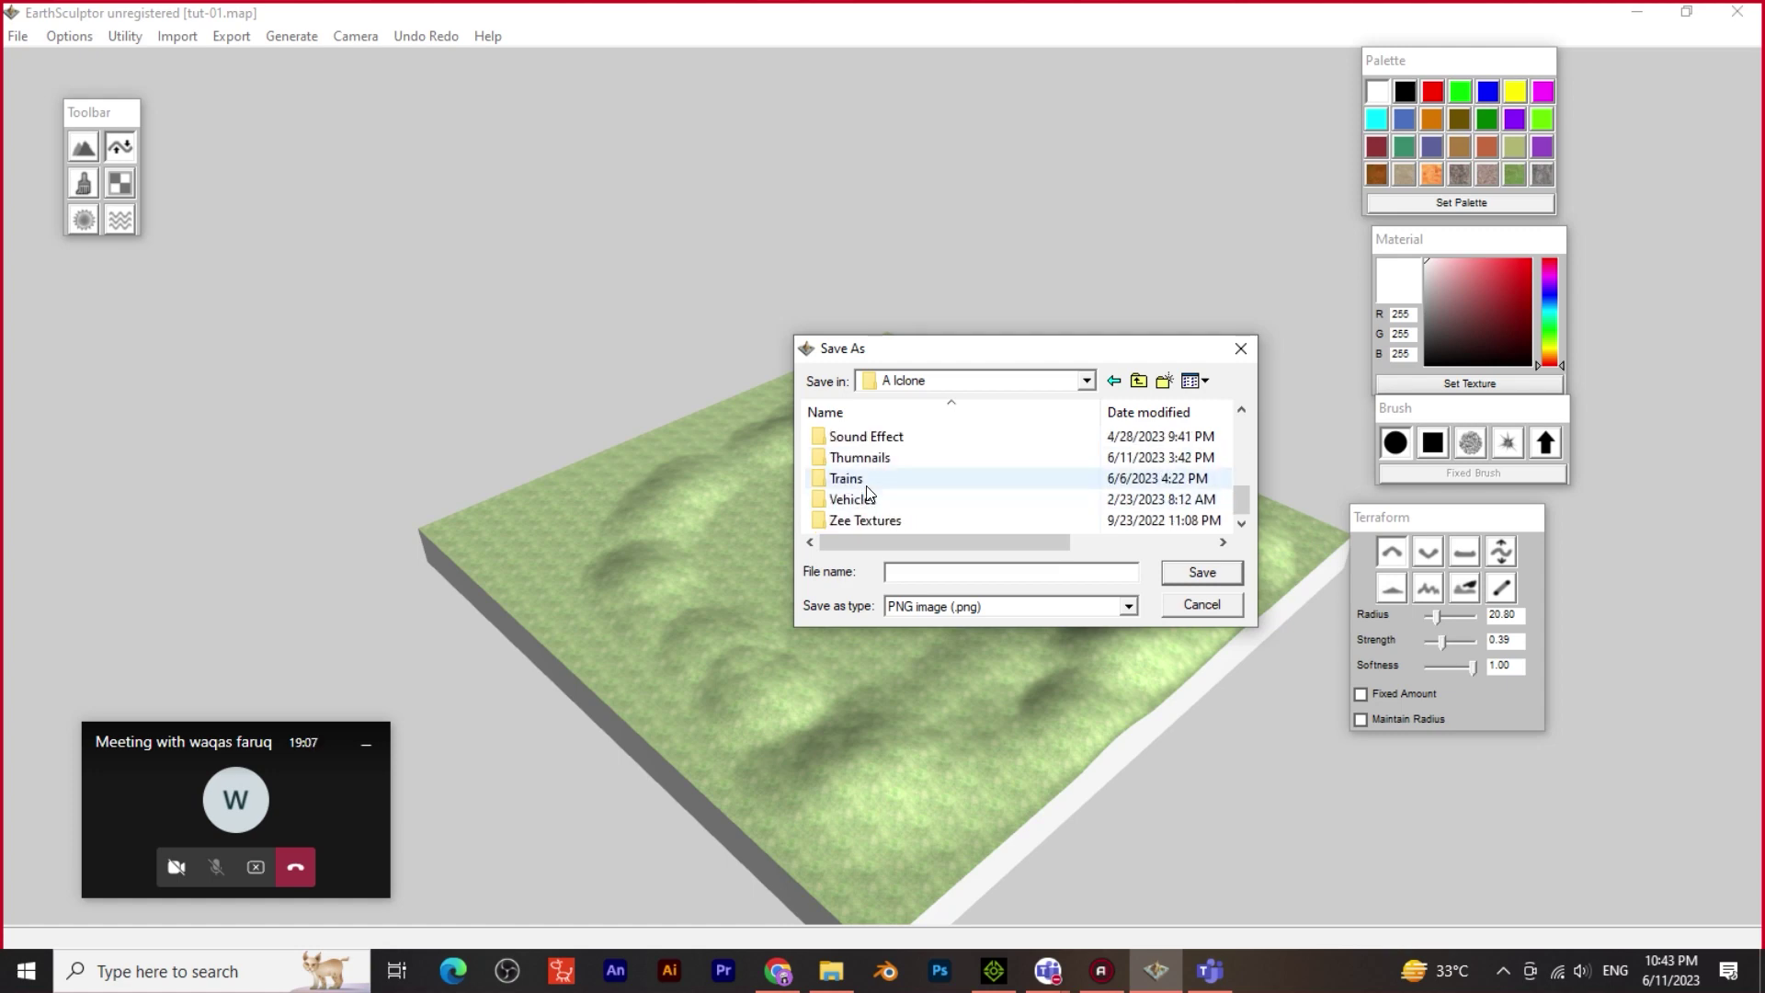
pyautogui.scroll(10, 869, 487)
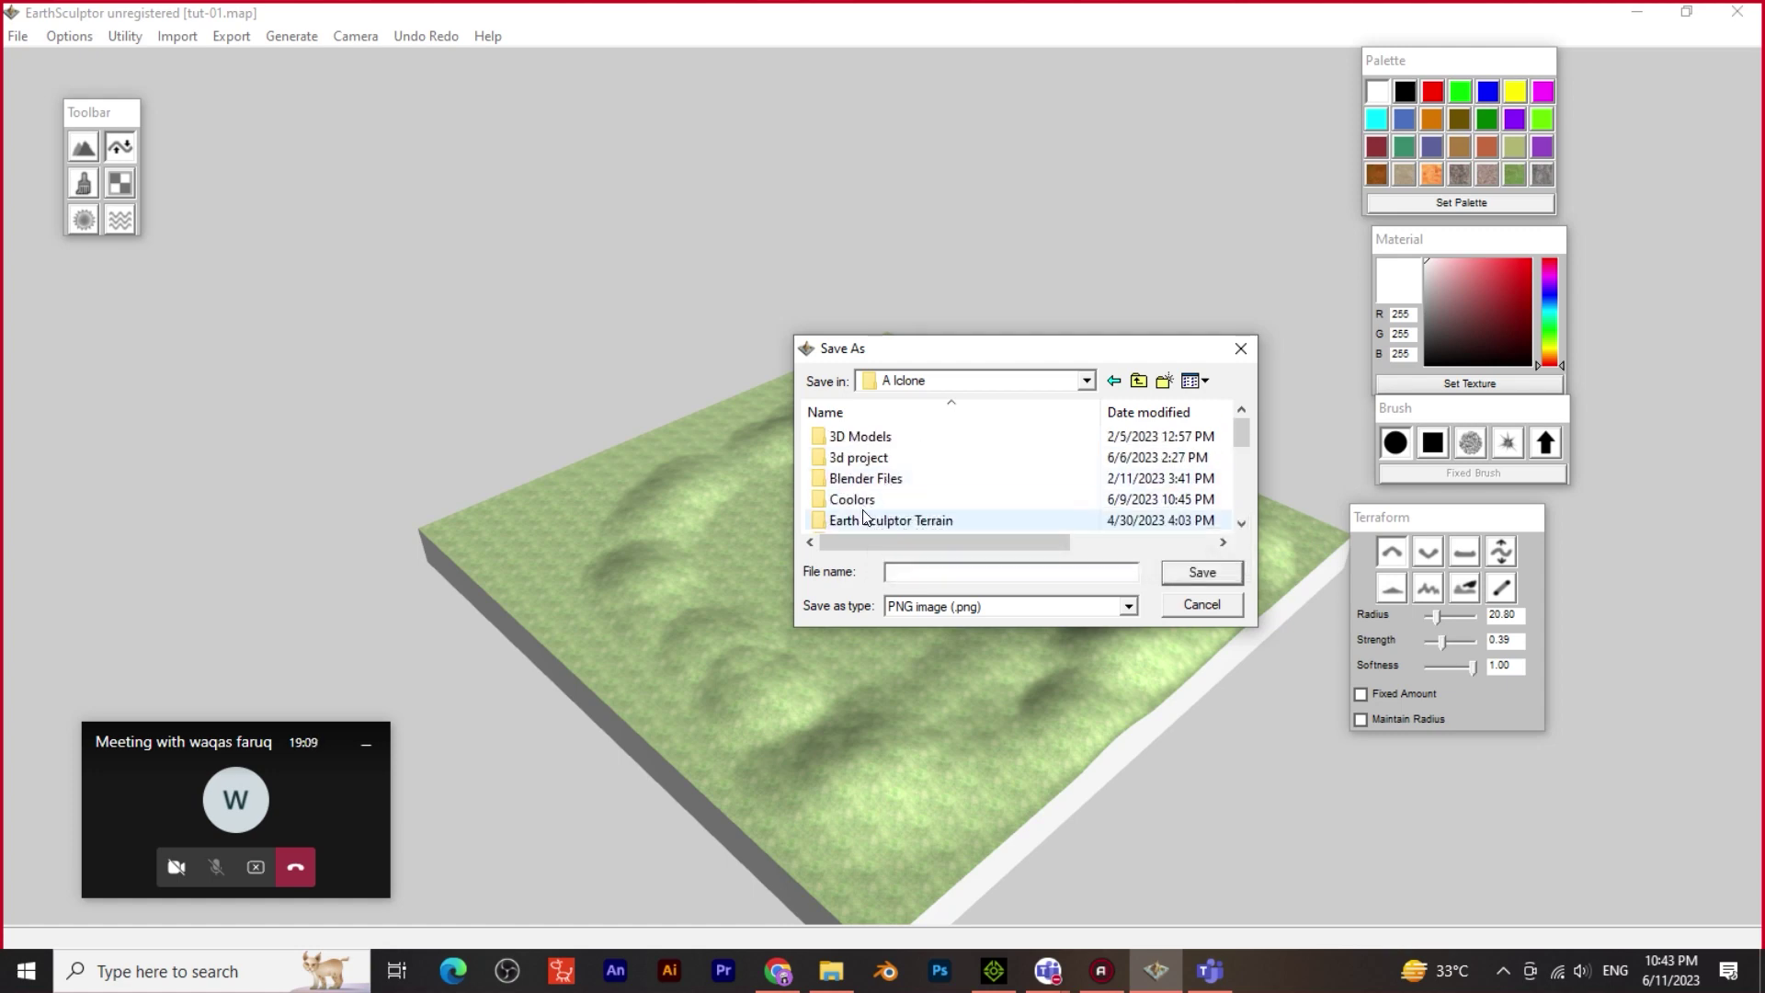
pyautogui.doubleClick(853, 500)
pyautogui.scroll(-2, 933, 478)
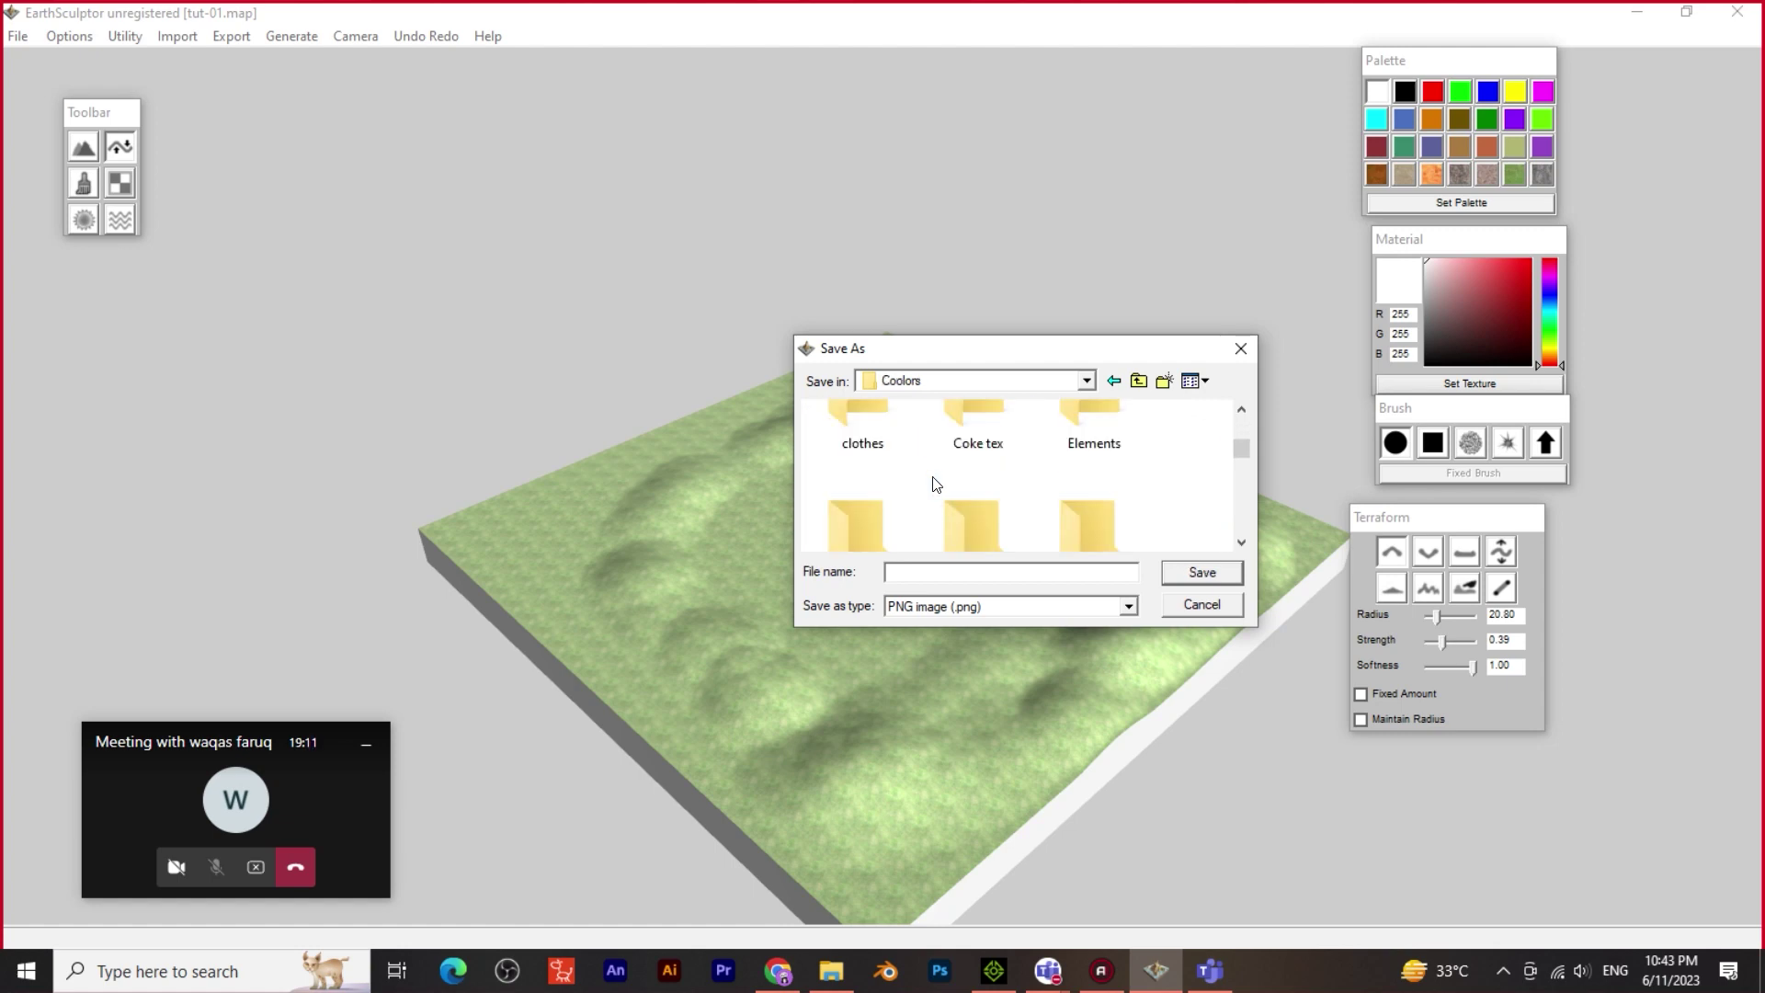
pyautogui.scroll(-4, 933, 479)
pyautogui.scroll(1, 935, 486)
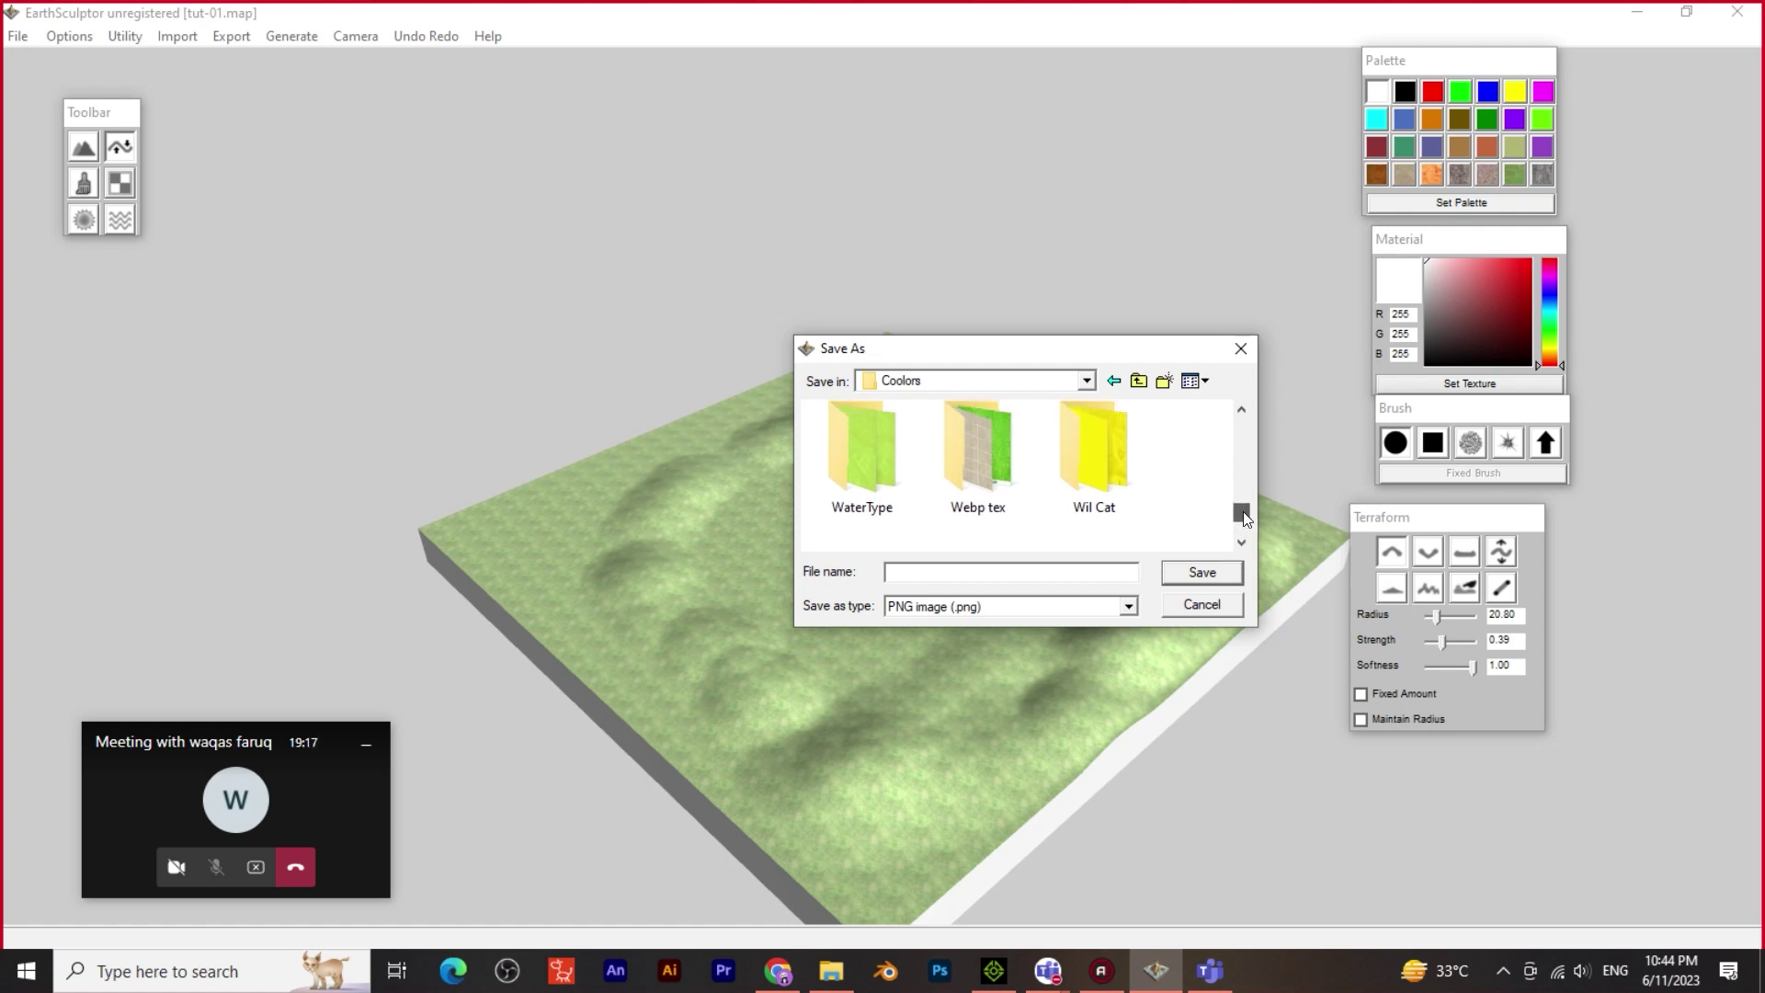
pyautogui.scroll(-1, 1243, 511)
pyautogui.doubleClick(989, 456)
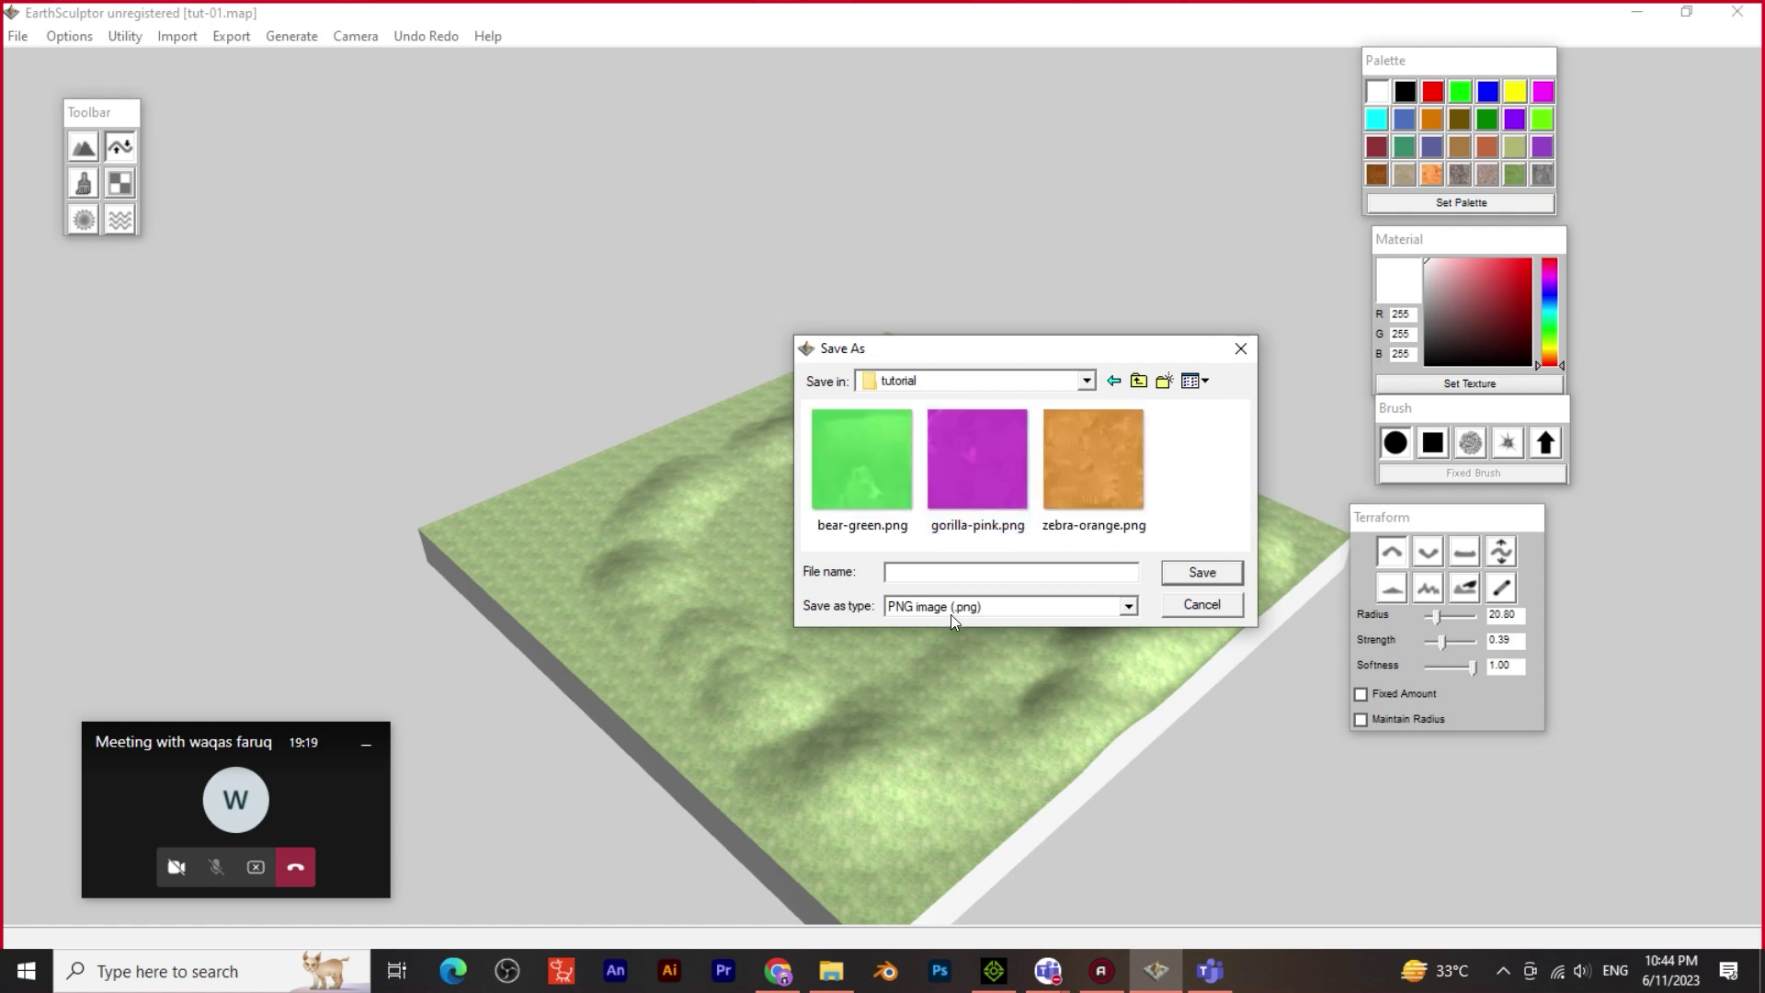
pyautogui.write('tut-01')
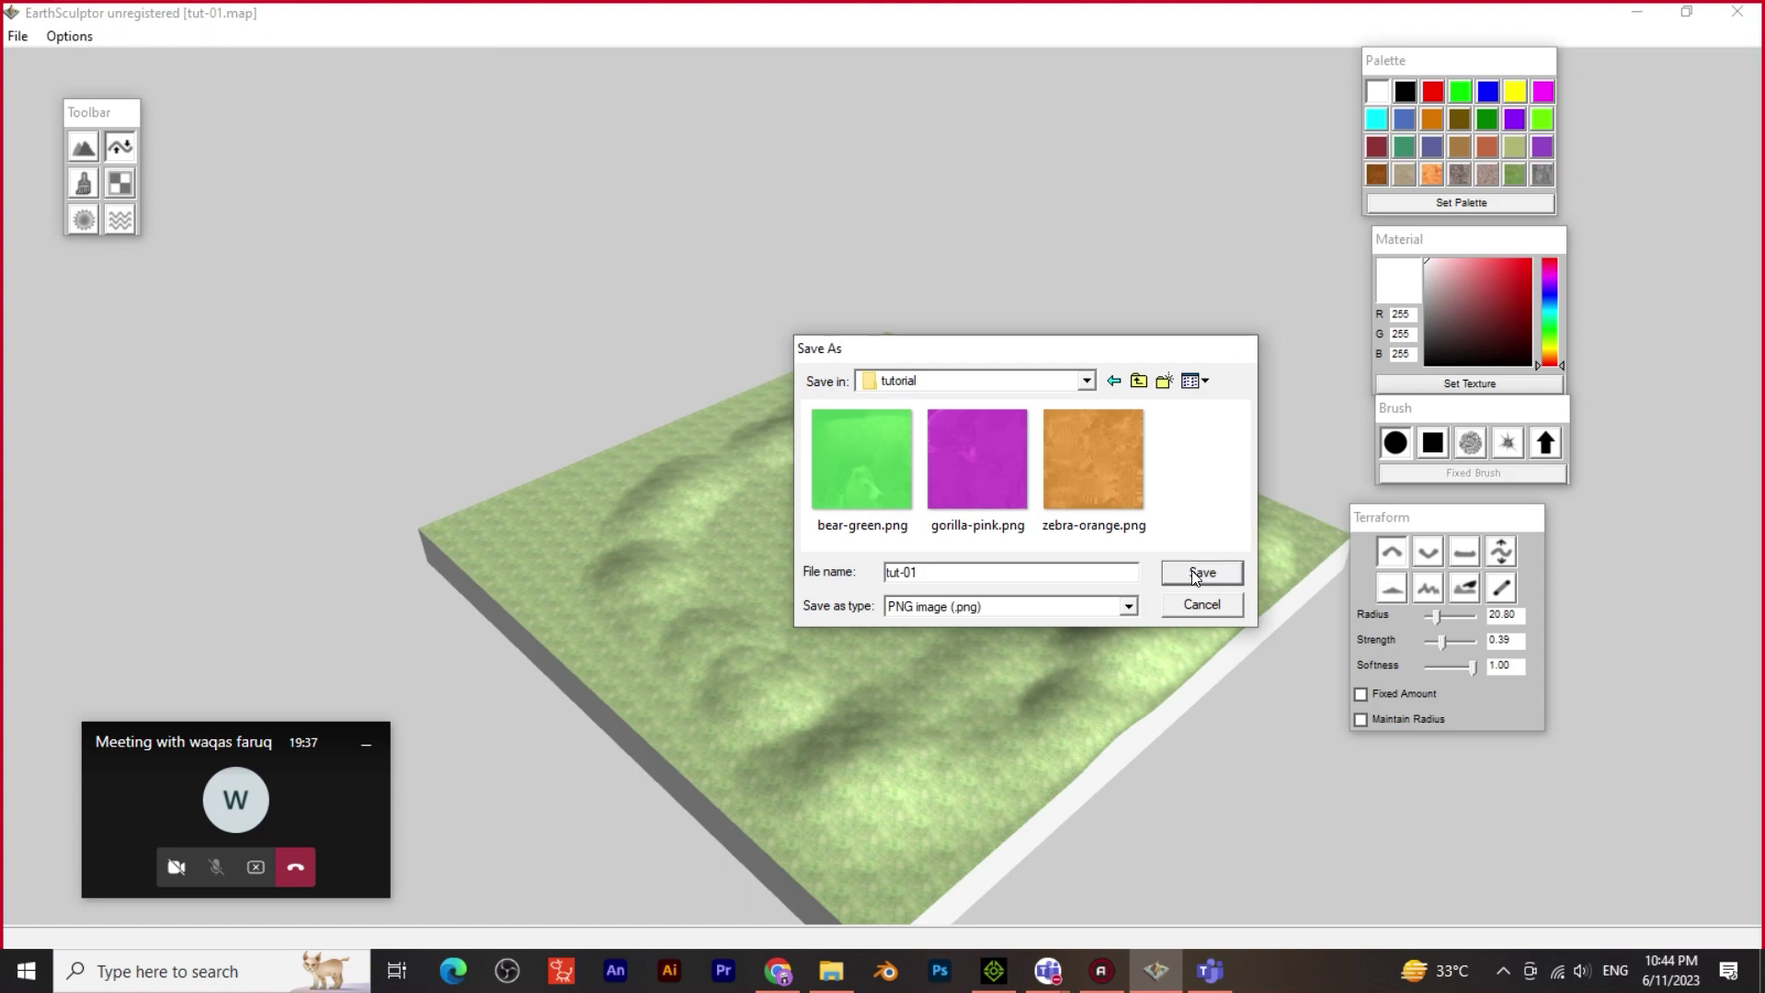
pyautogui.click(1192, 571)
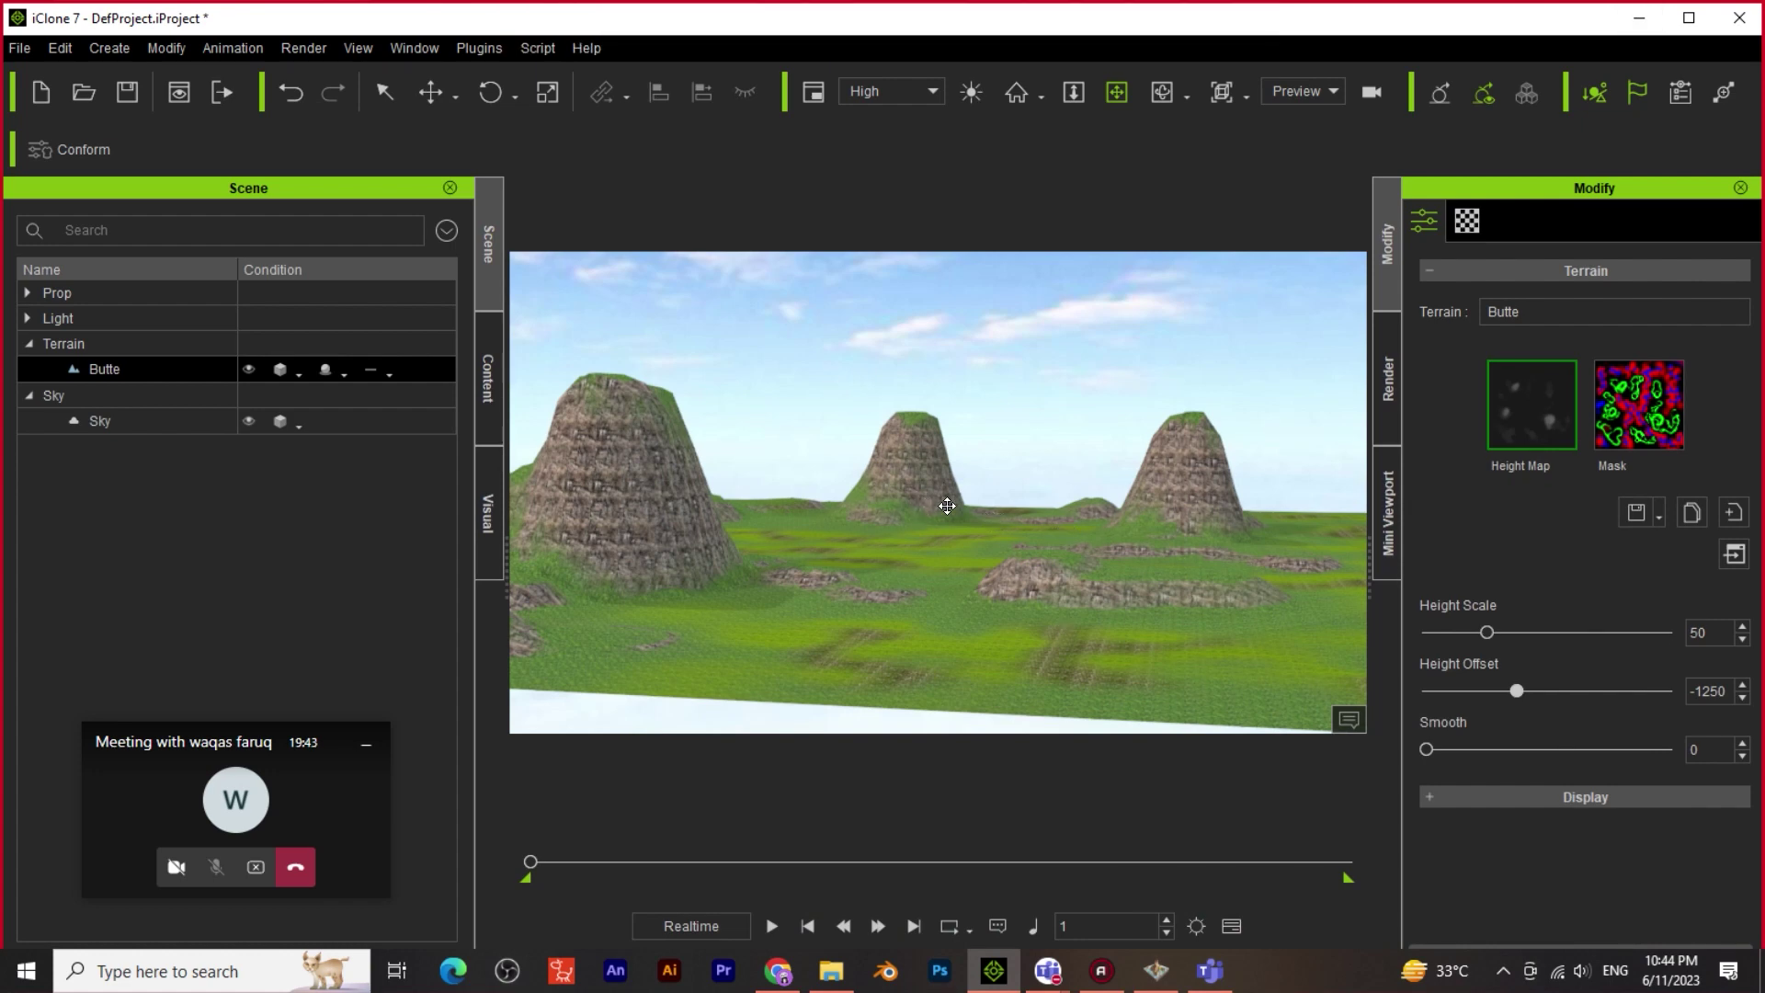
# Switch to iClone and replace the Butte terrain's height map with tut-01.png from the tutorial folder inside Coolors
pyautogui.click(1163, 94)
pyautogui.click(104, 369)
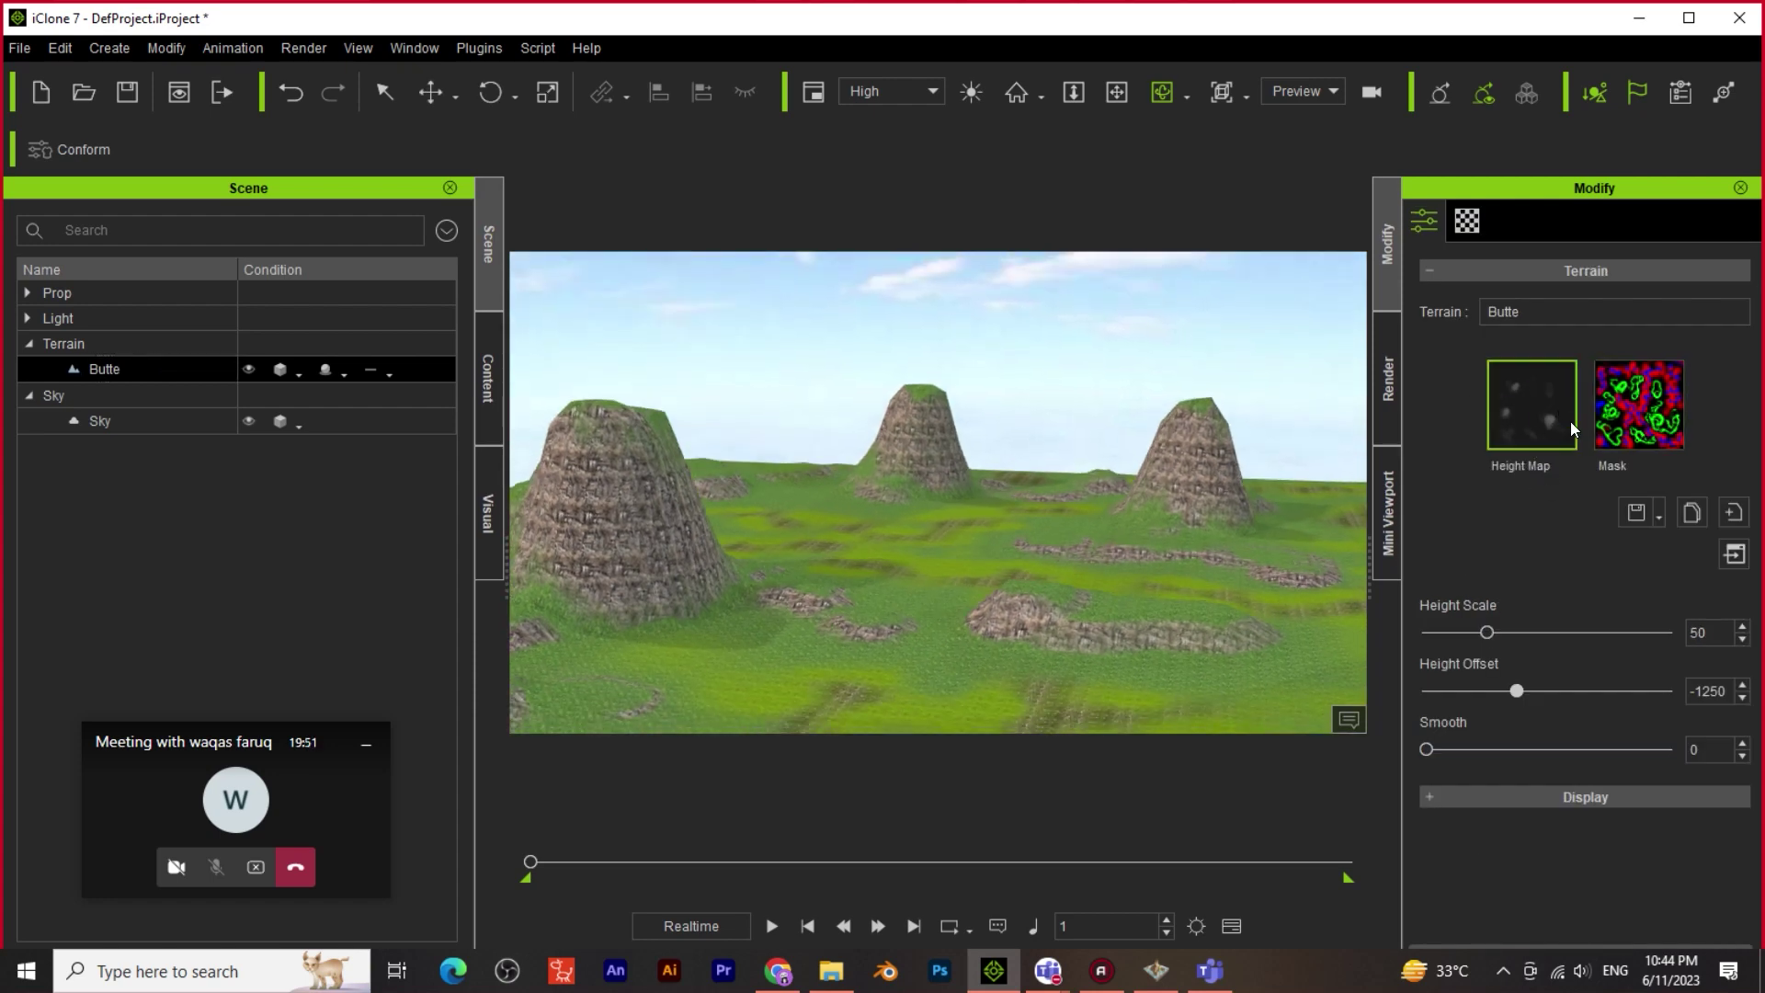
pyautogui.click(1547, 401)
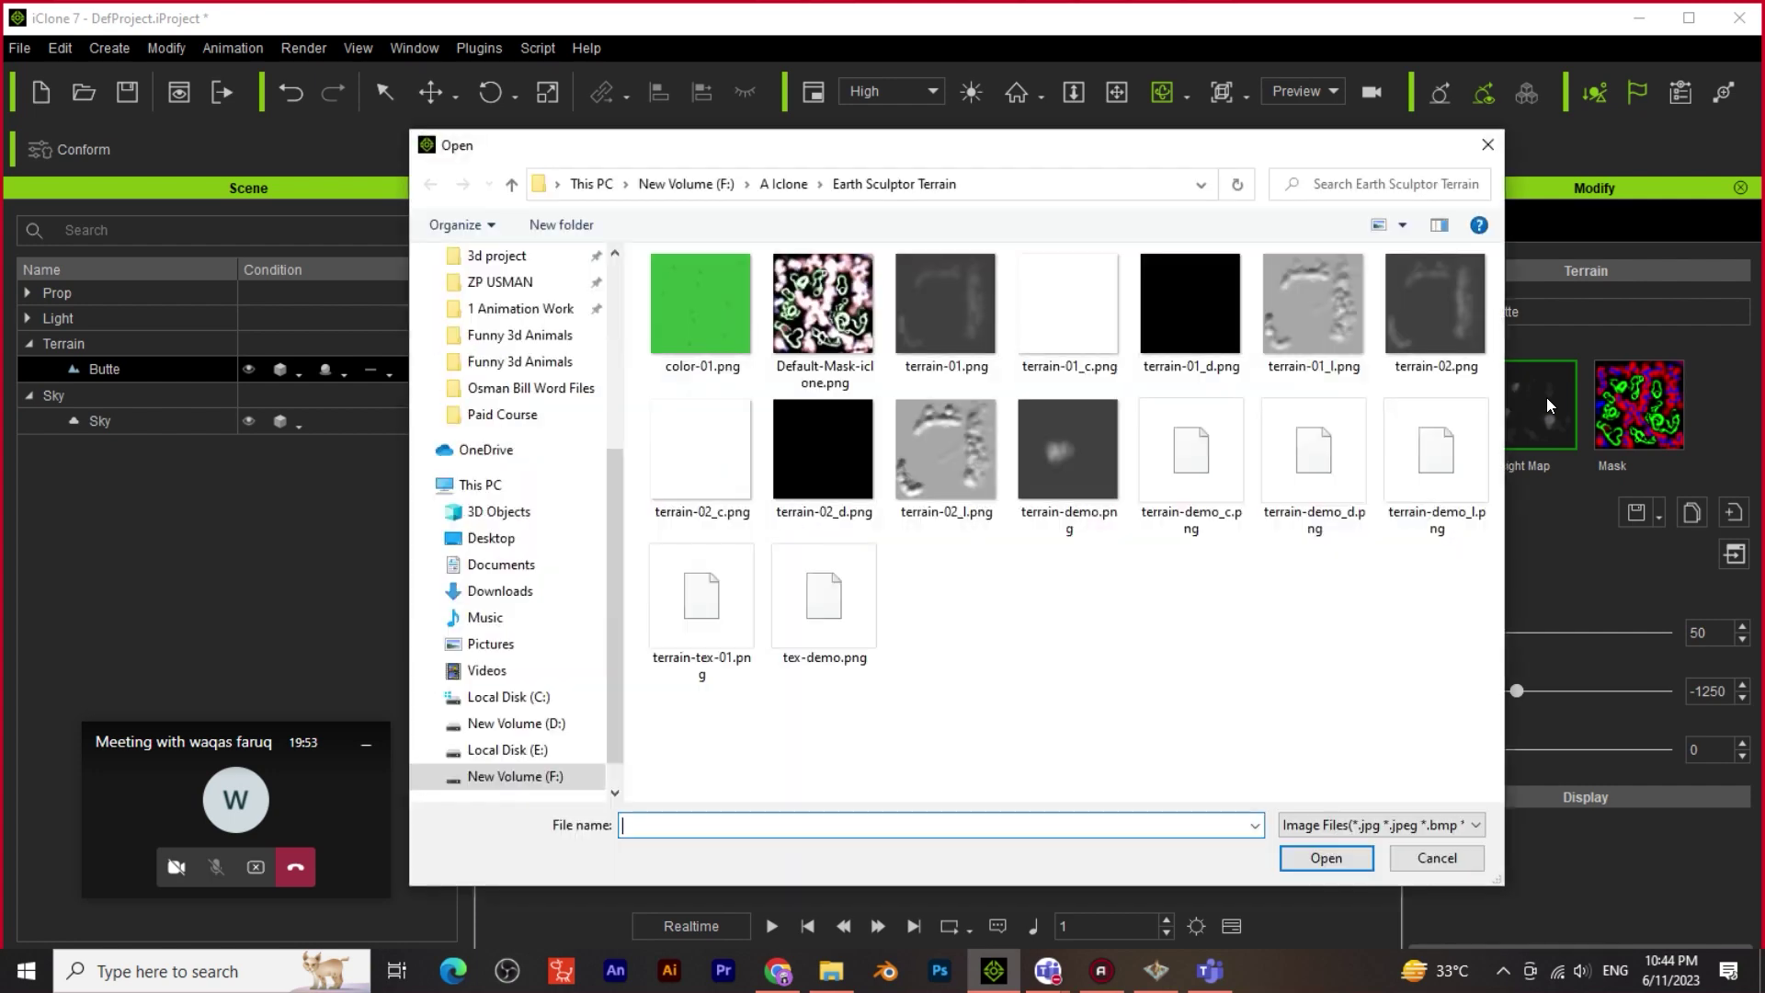
pyautogui.click(784, 182)
pyautogui.click(678, 379)
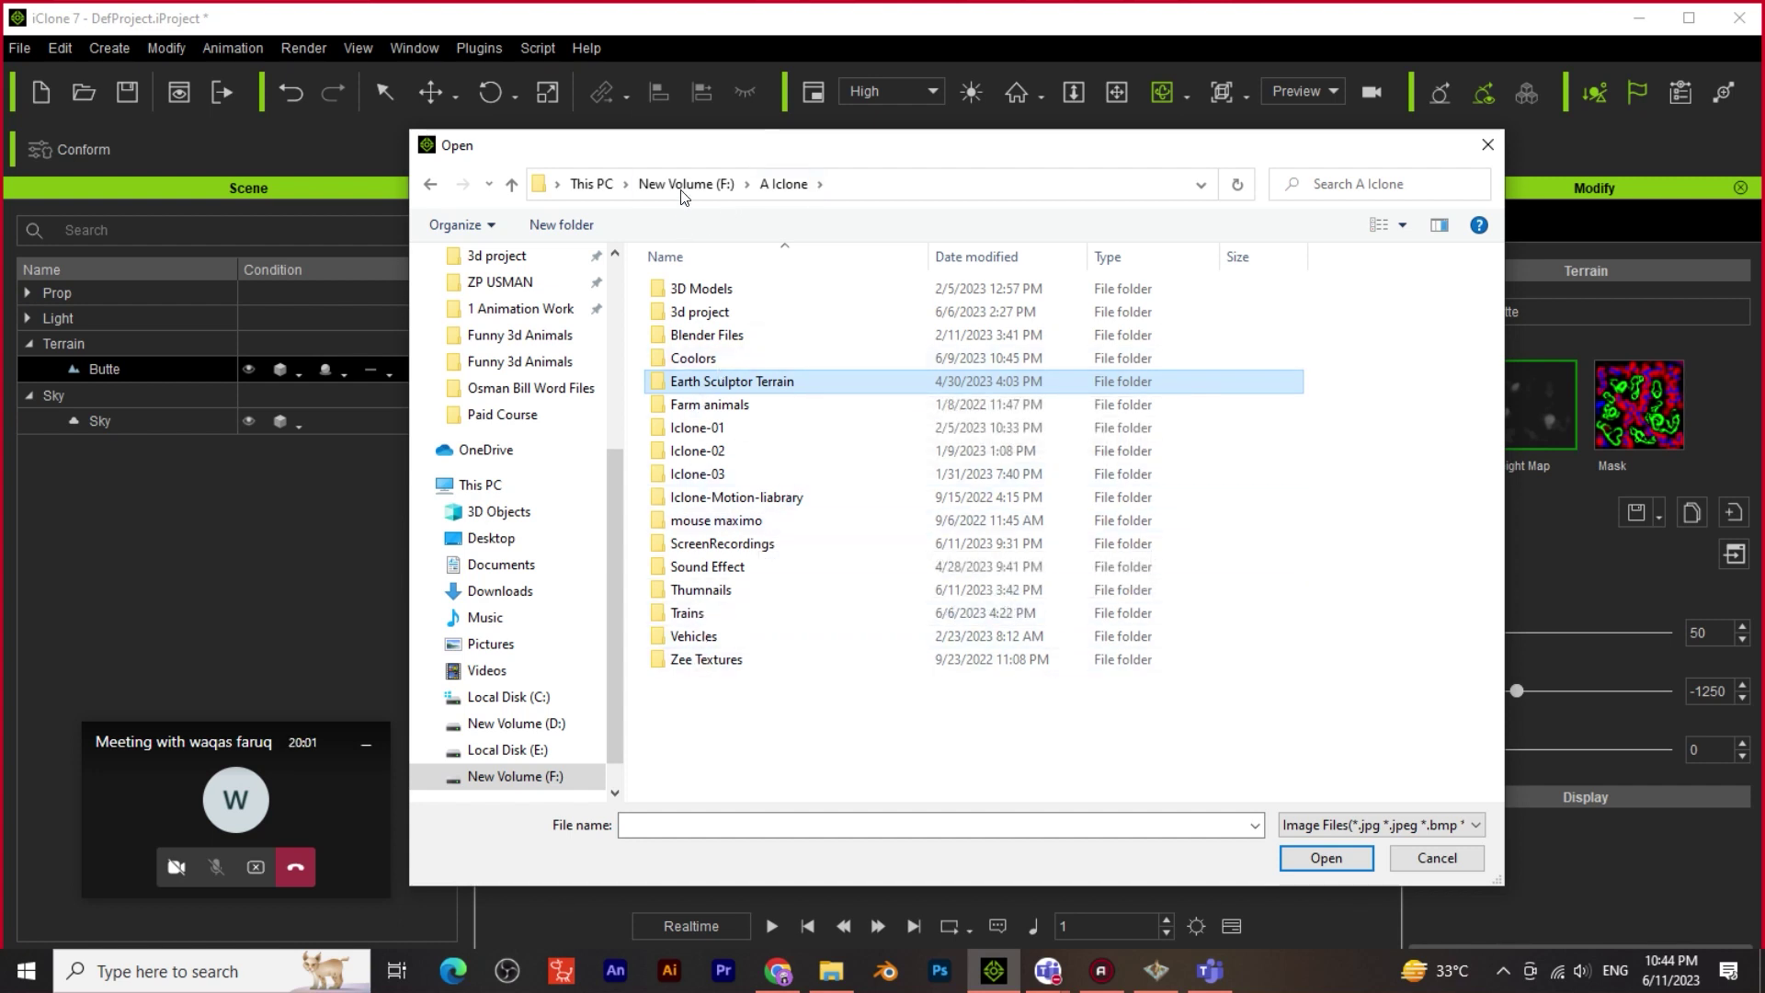
pyautogui.scroll(3, 489, 313)
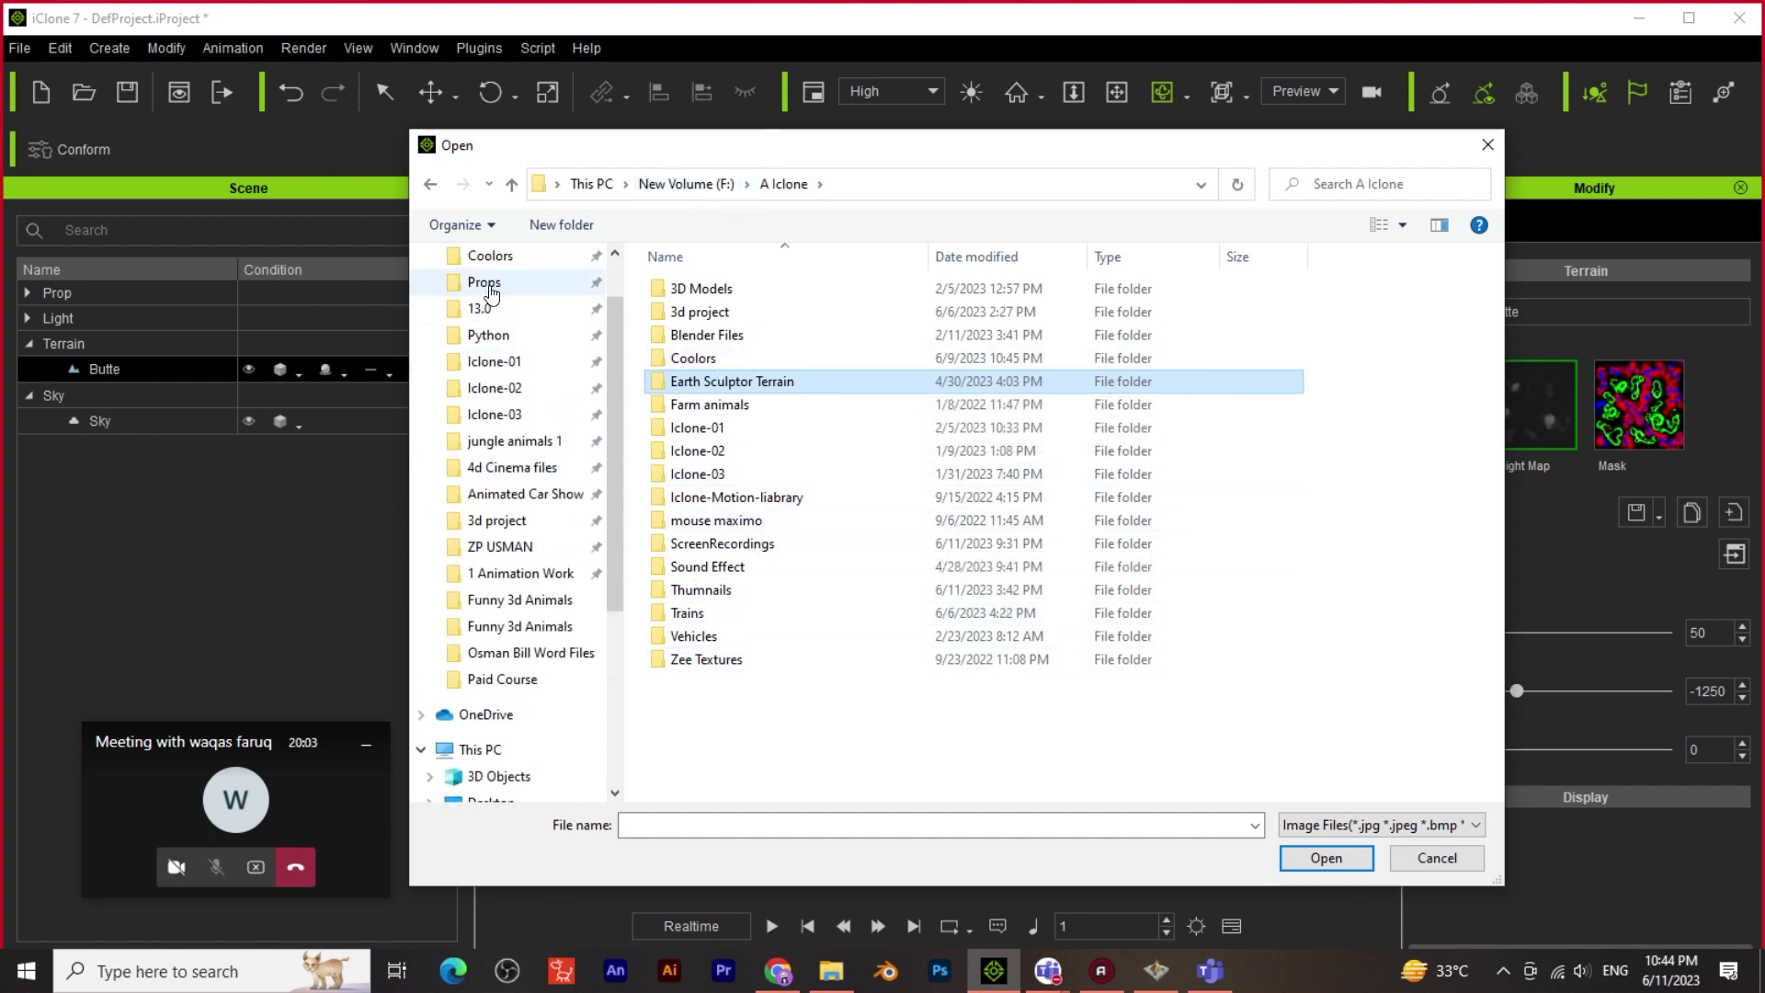
pyautogui.click(490, 255)
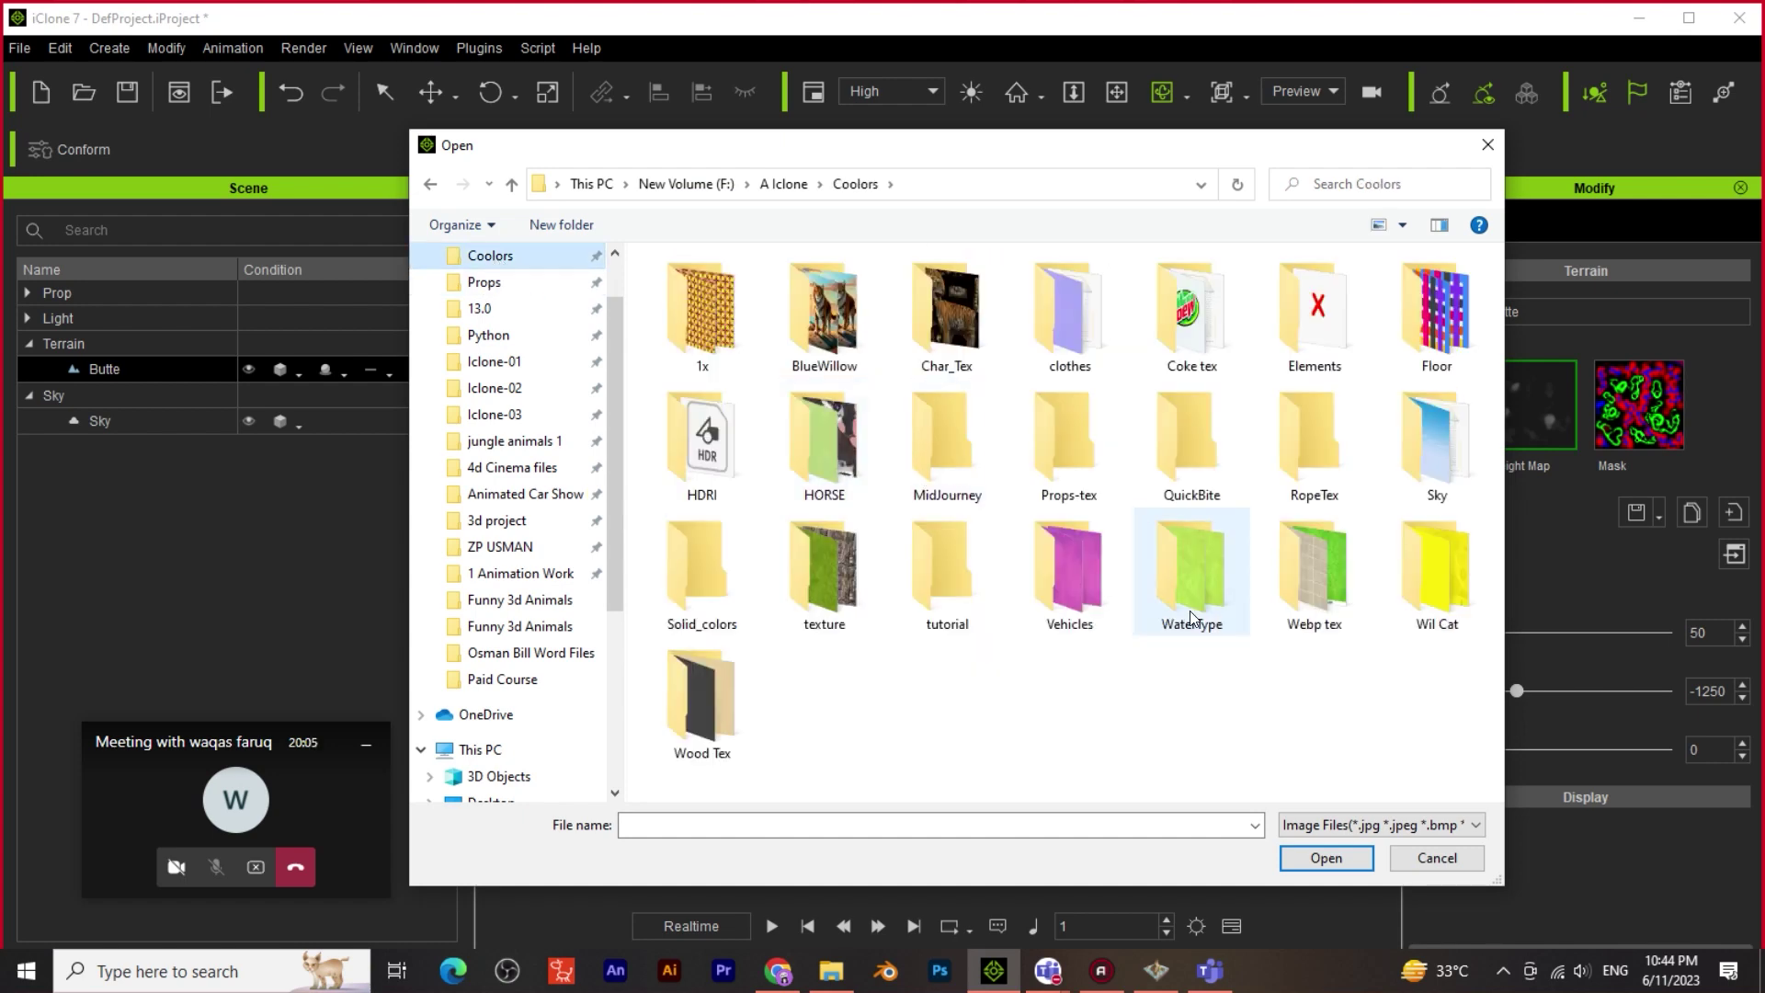
pyautogui.click(934, 560)
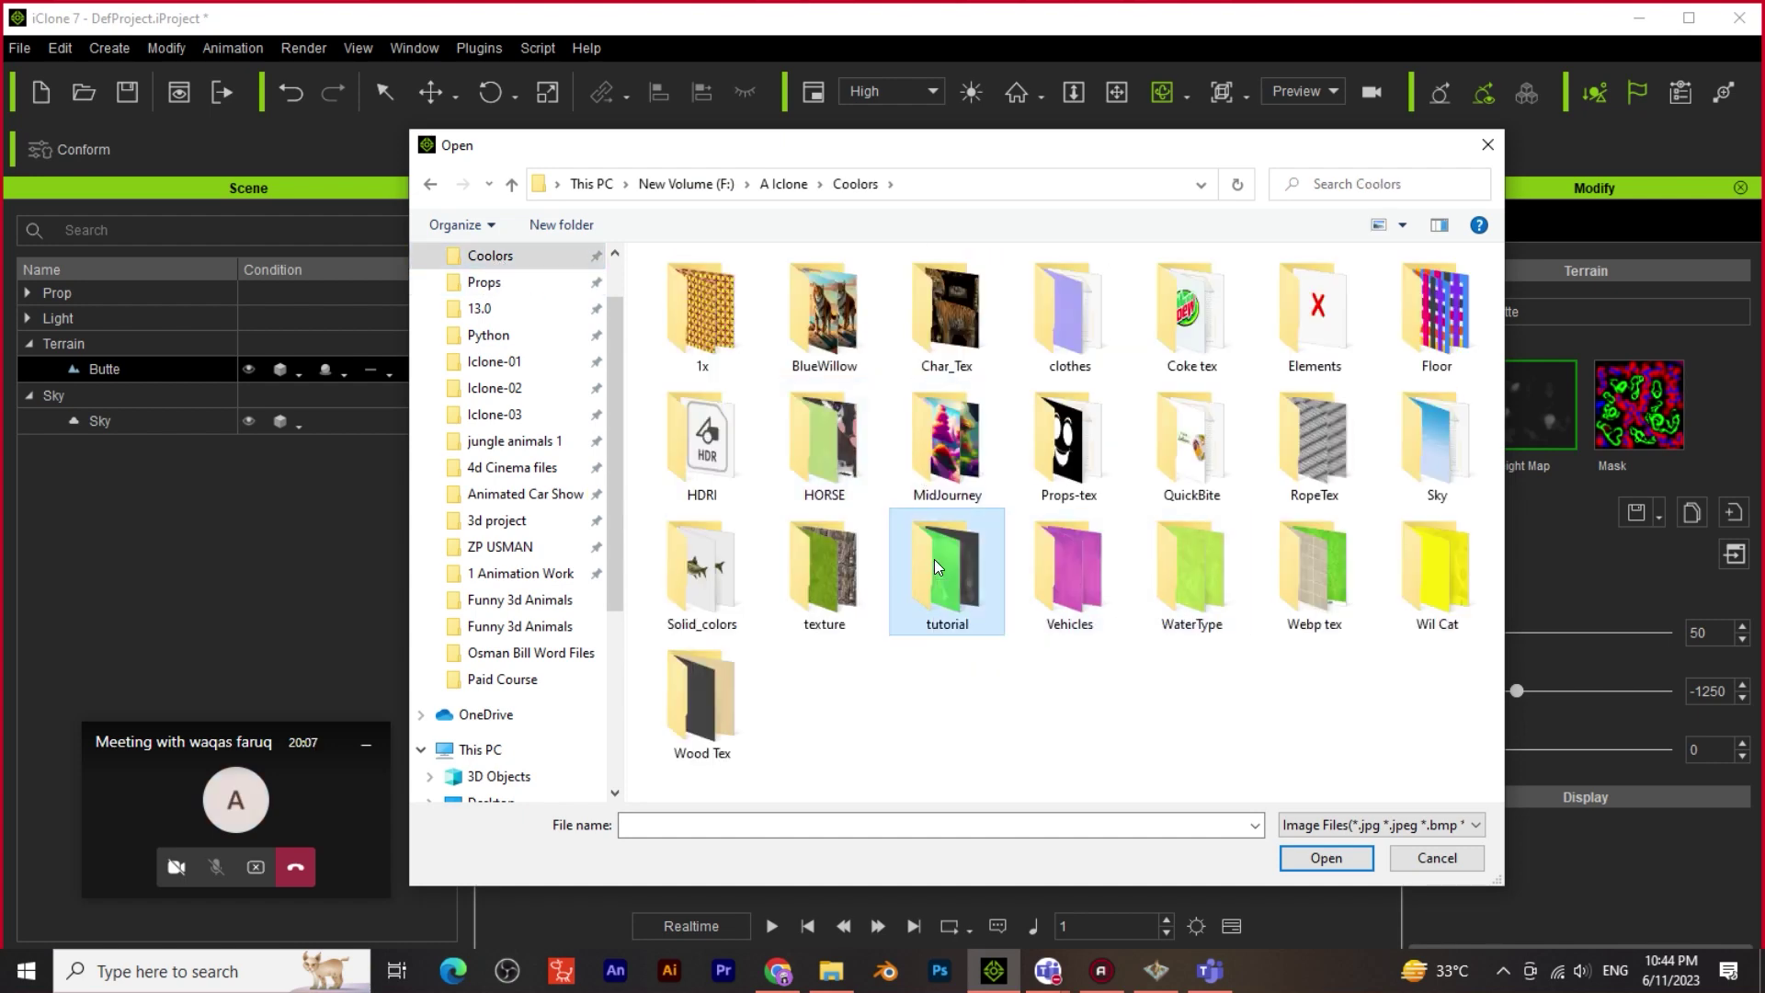
pyautogui.doubleClick(934, 559)
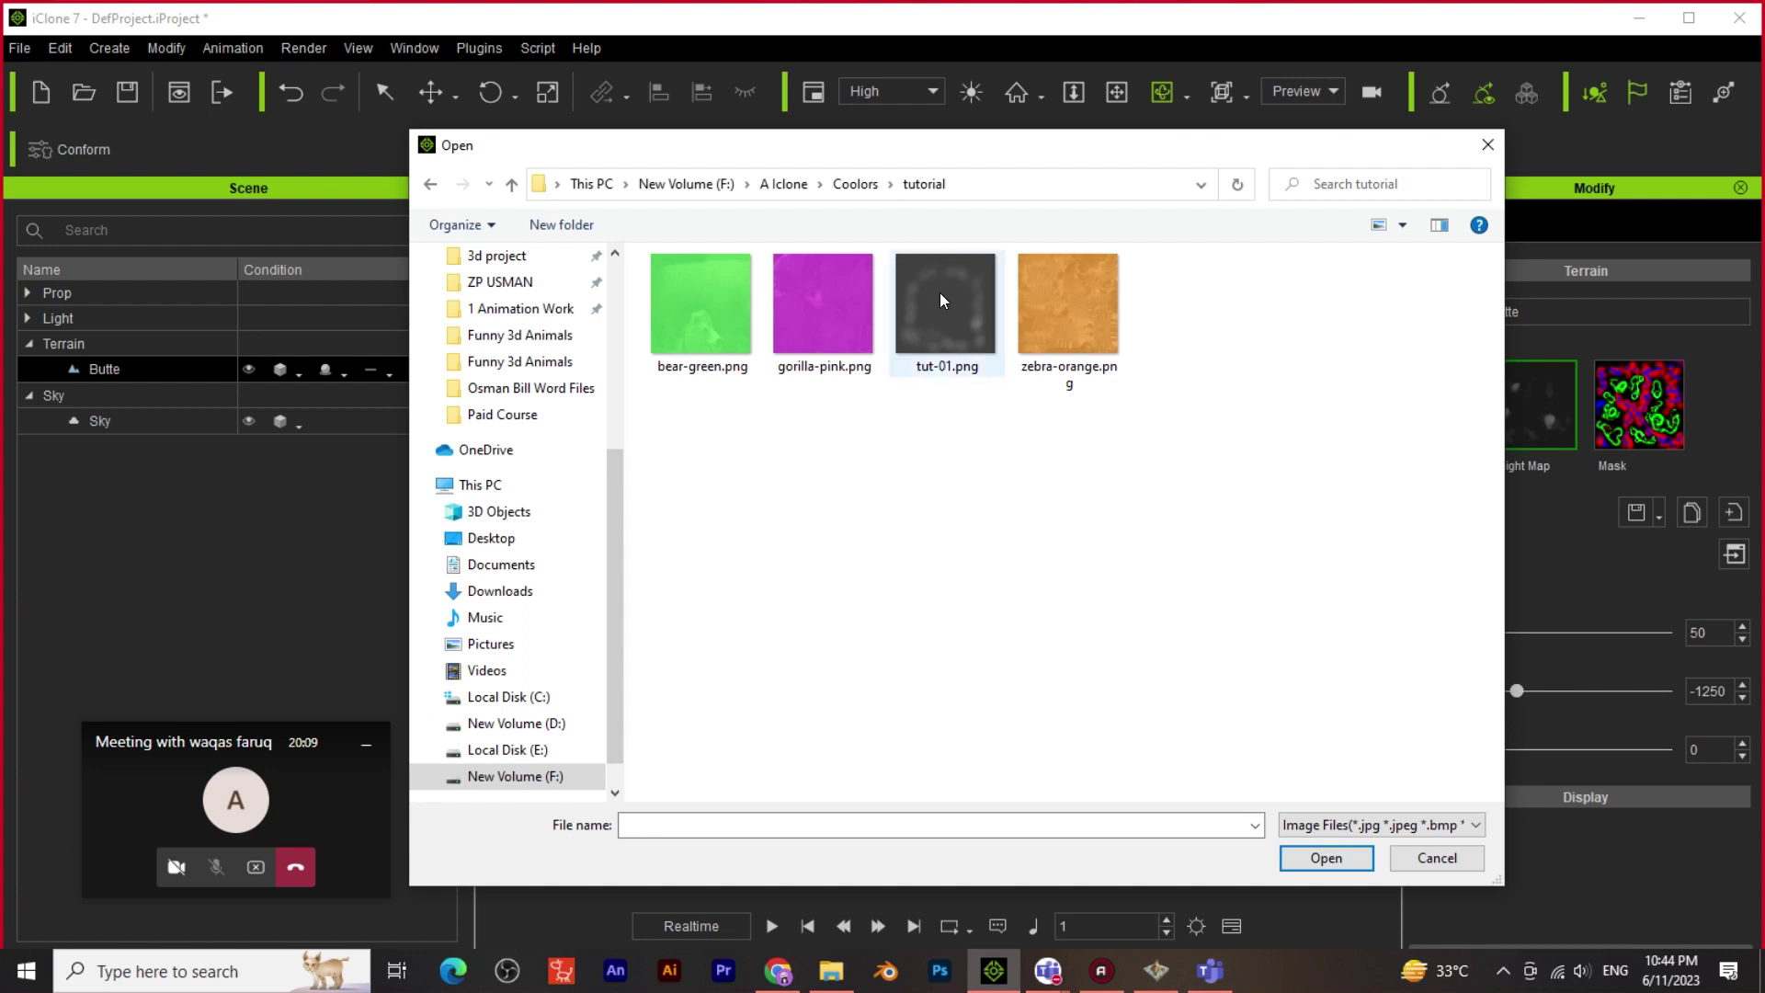
pyautogui.moveTo(1002, 147); pyautogui.dragTo(956, 159)
pyautogui.click(895, 317)
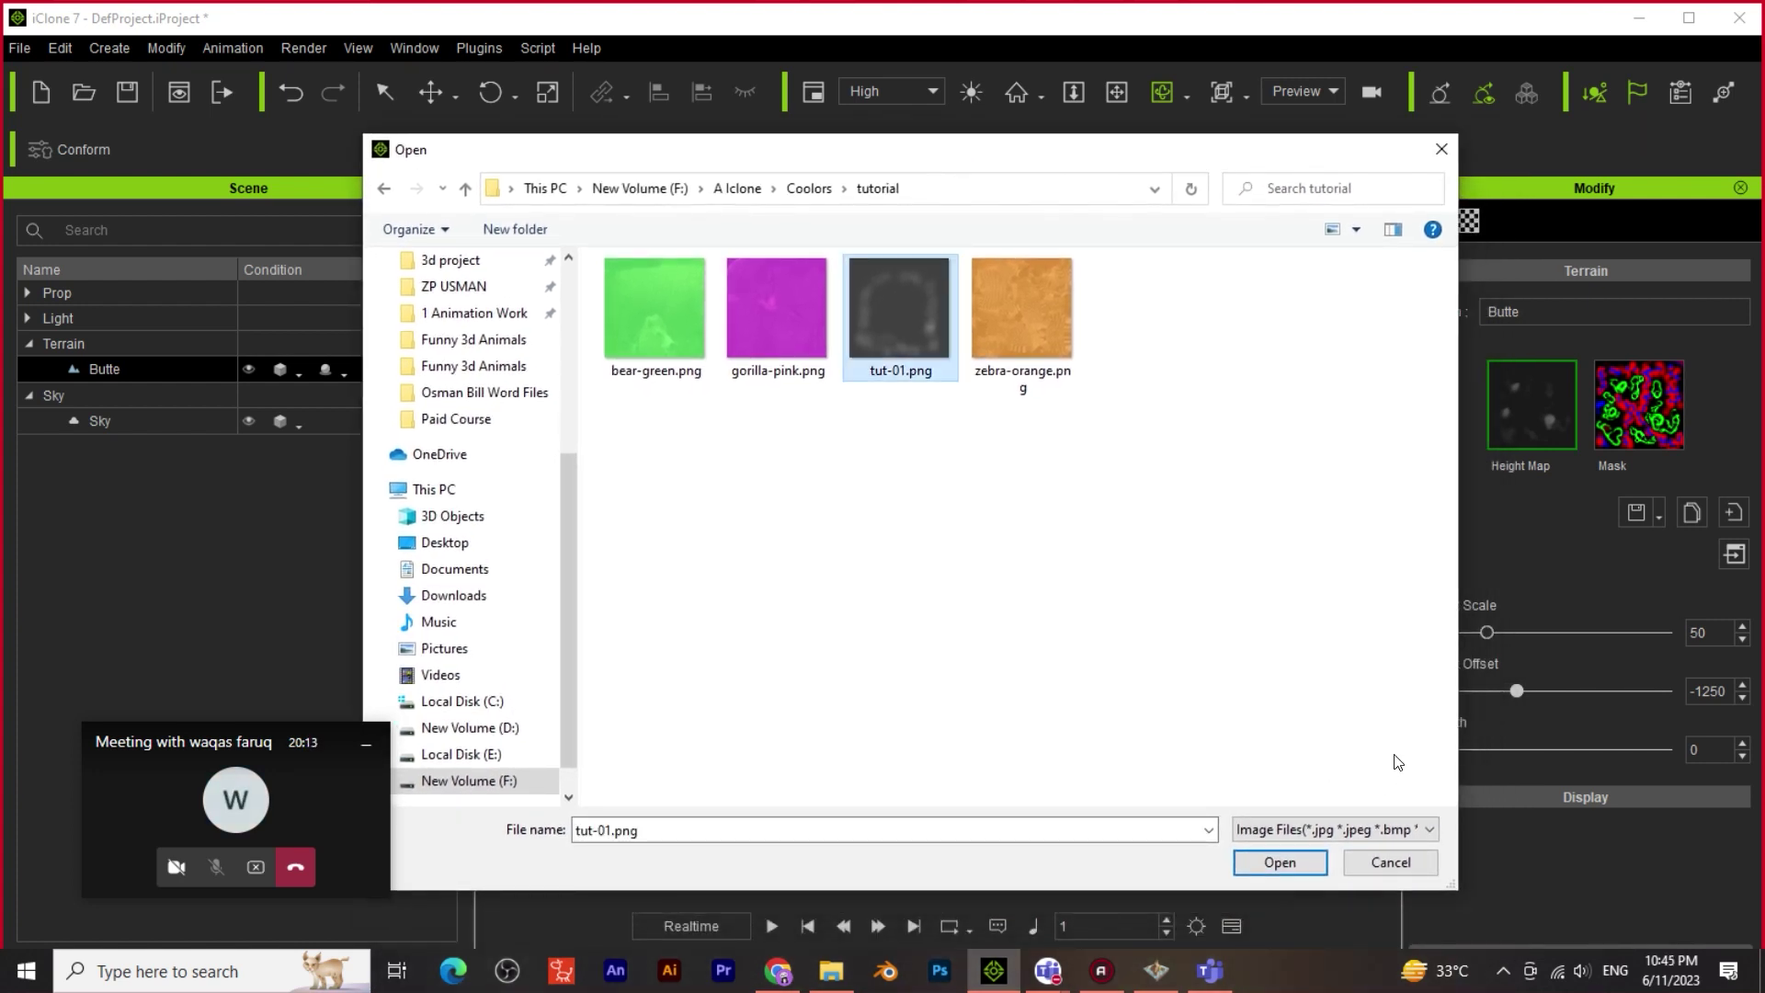
pyautogui.click(1291, 862)
# Inspect the reshaped Butte terrain from several angles and set its Height Scale to 20
pyautogui.moveTo(1053, 599); pyautogui.dragTo(990, 553, button='right')
pyautogui.click(1114, 92)
pyautogui.moveTo(805, 472); pyautogui.dragTo(808, 524)
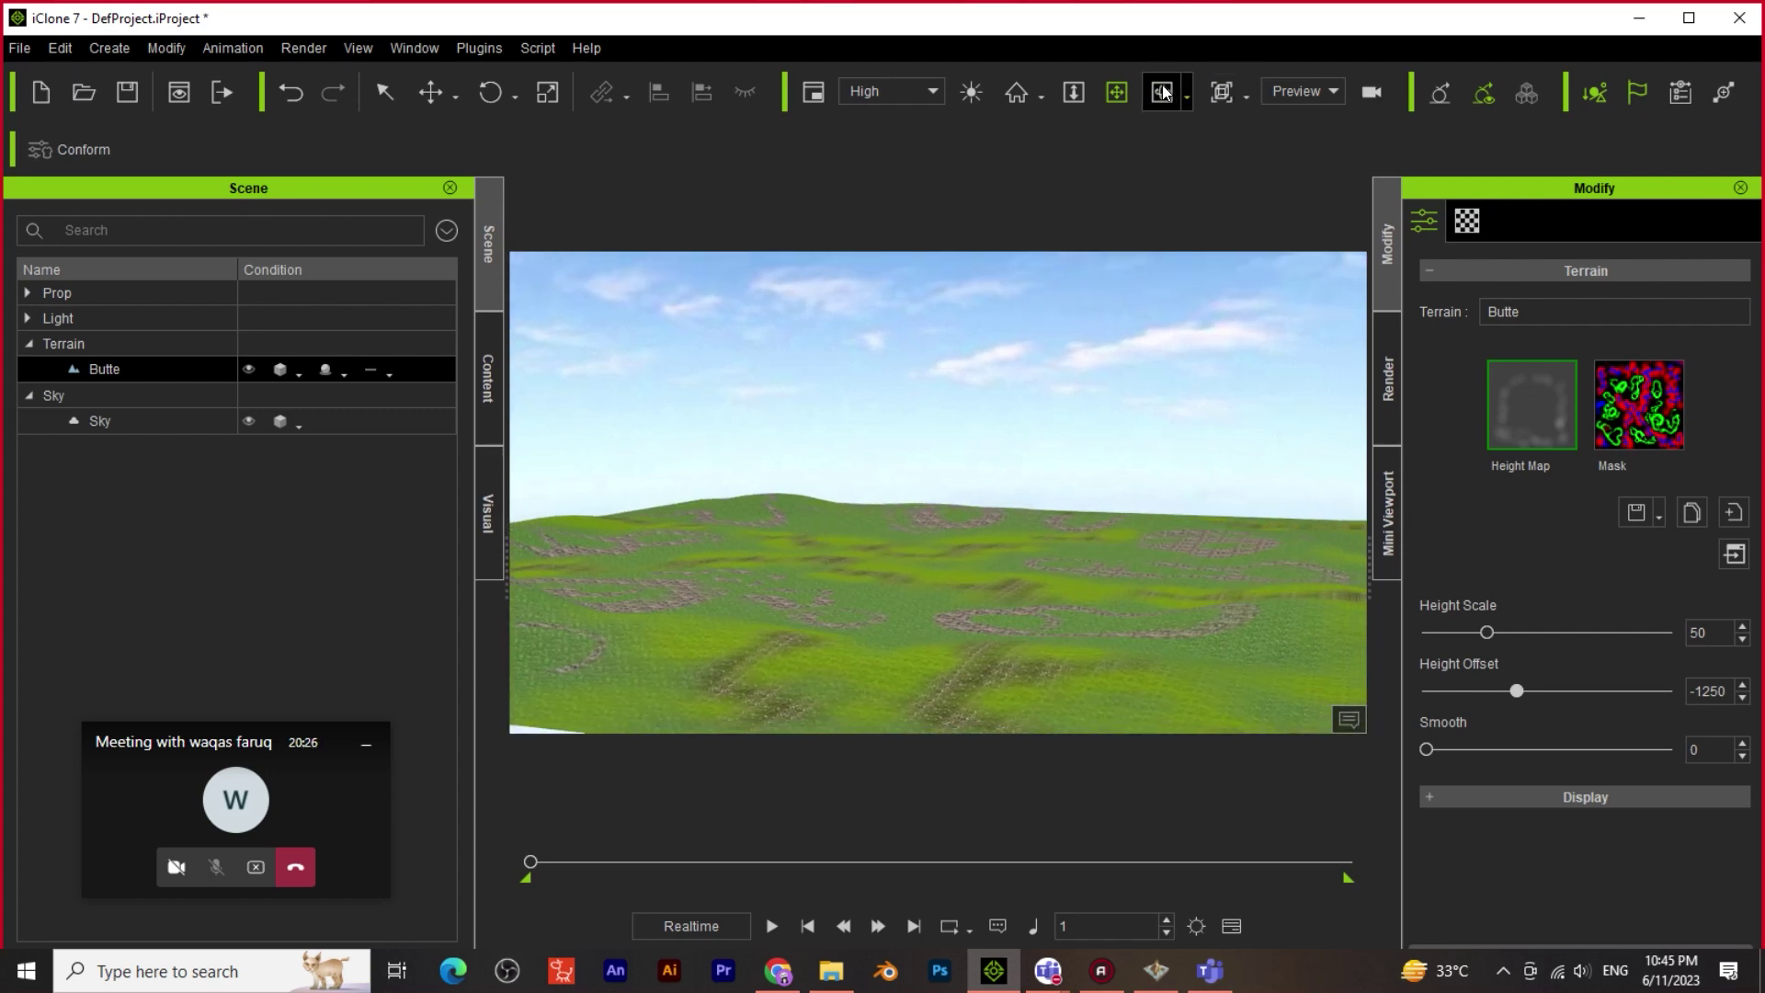
pyautogui.click(1163, 92)
pyautogui.moveTo(974, 478); pyautogui.dragTo(1281, 502)
pyautogui.moveTo(888, 631); pyautogui.dragTo(1163, 529)
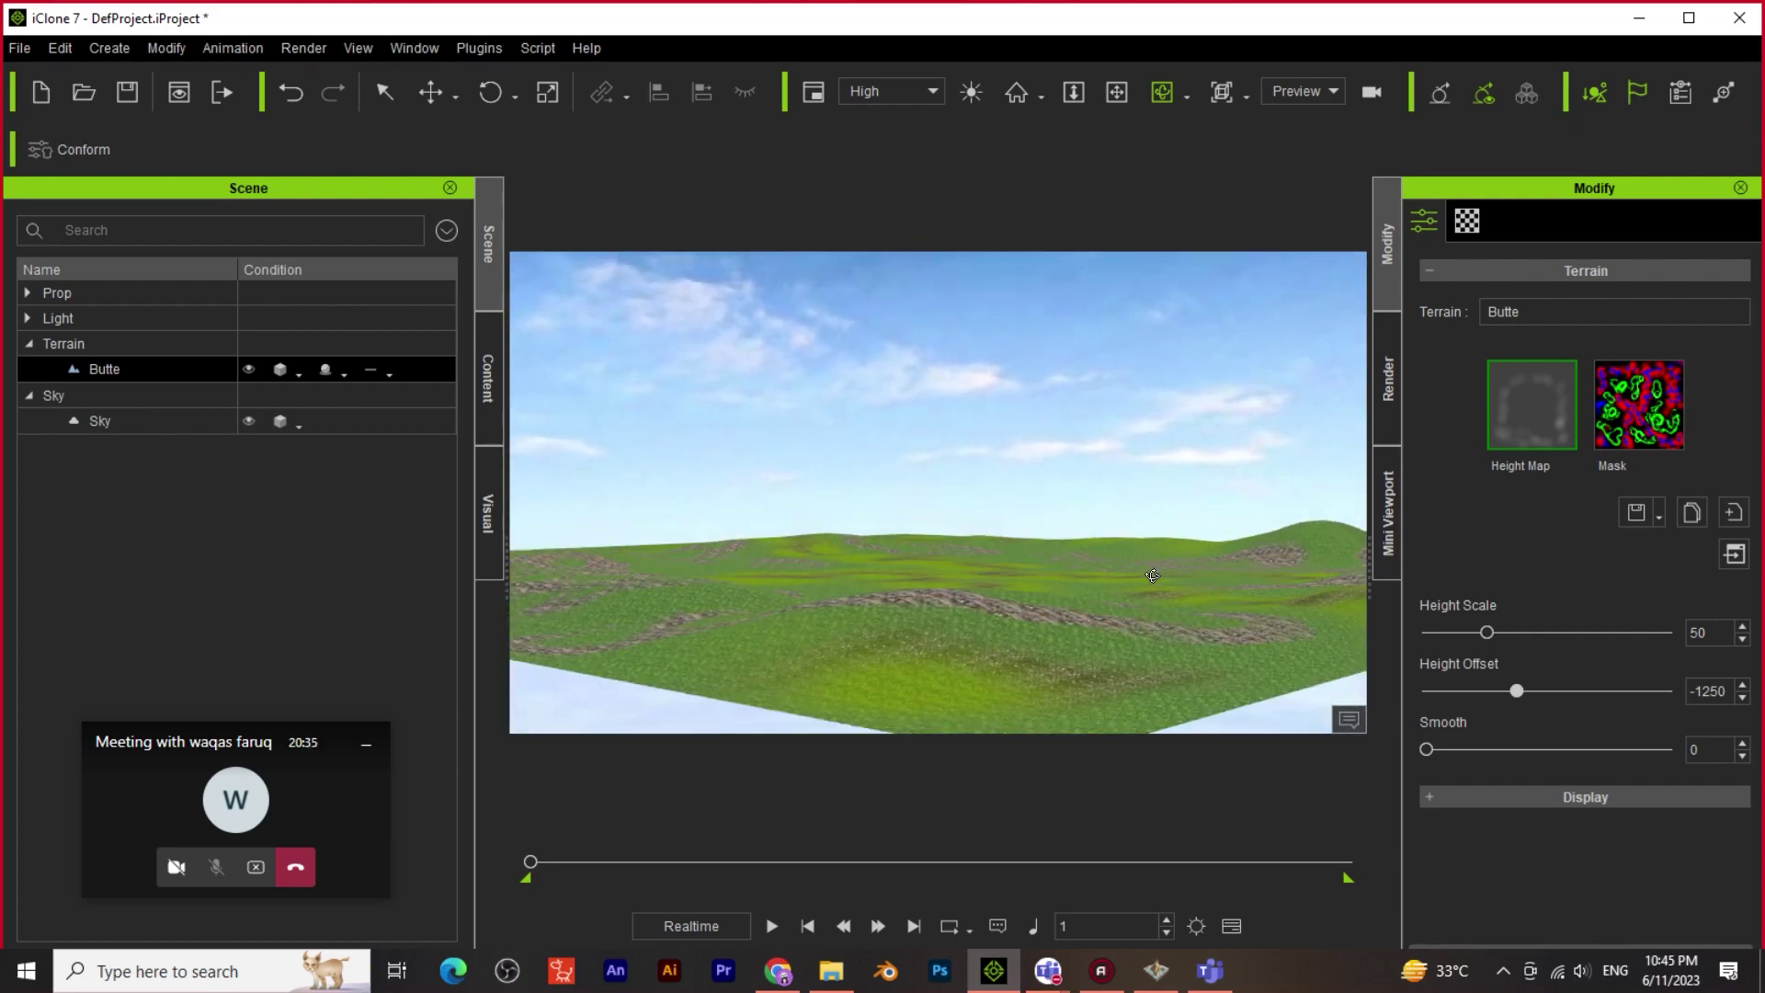
pyautogui.moveTo(1487, 633); pyautogui.dragTo(1448, 632)
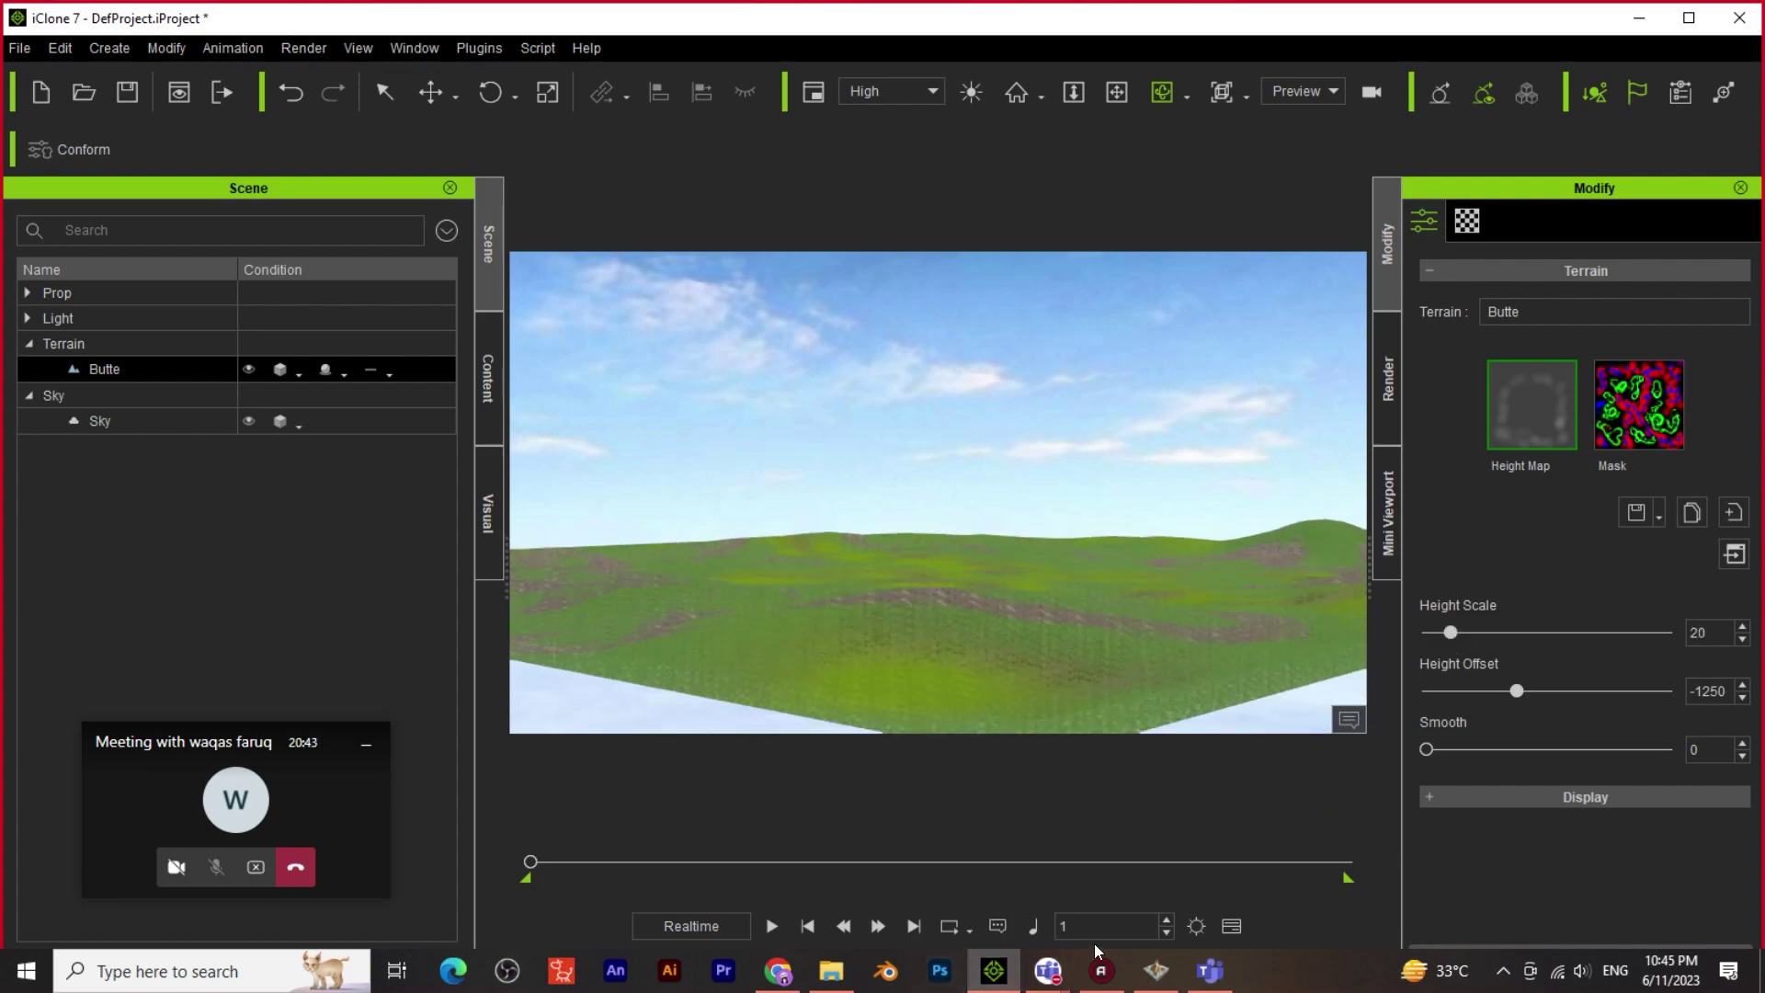
# Switch back to EarthSculptor and raise the ring of hills around the flat middle higher with the raise brush
pyautogui.click(1155, 972)
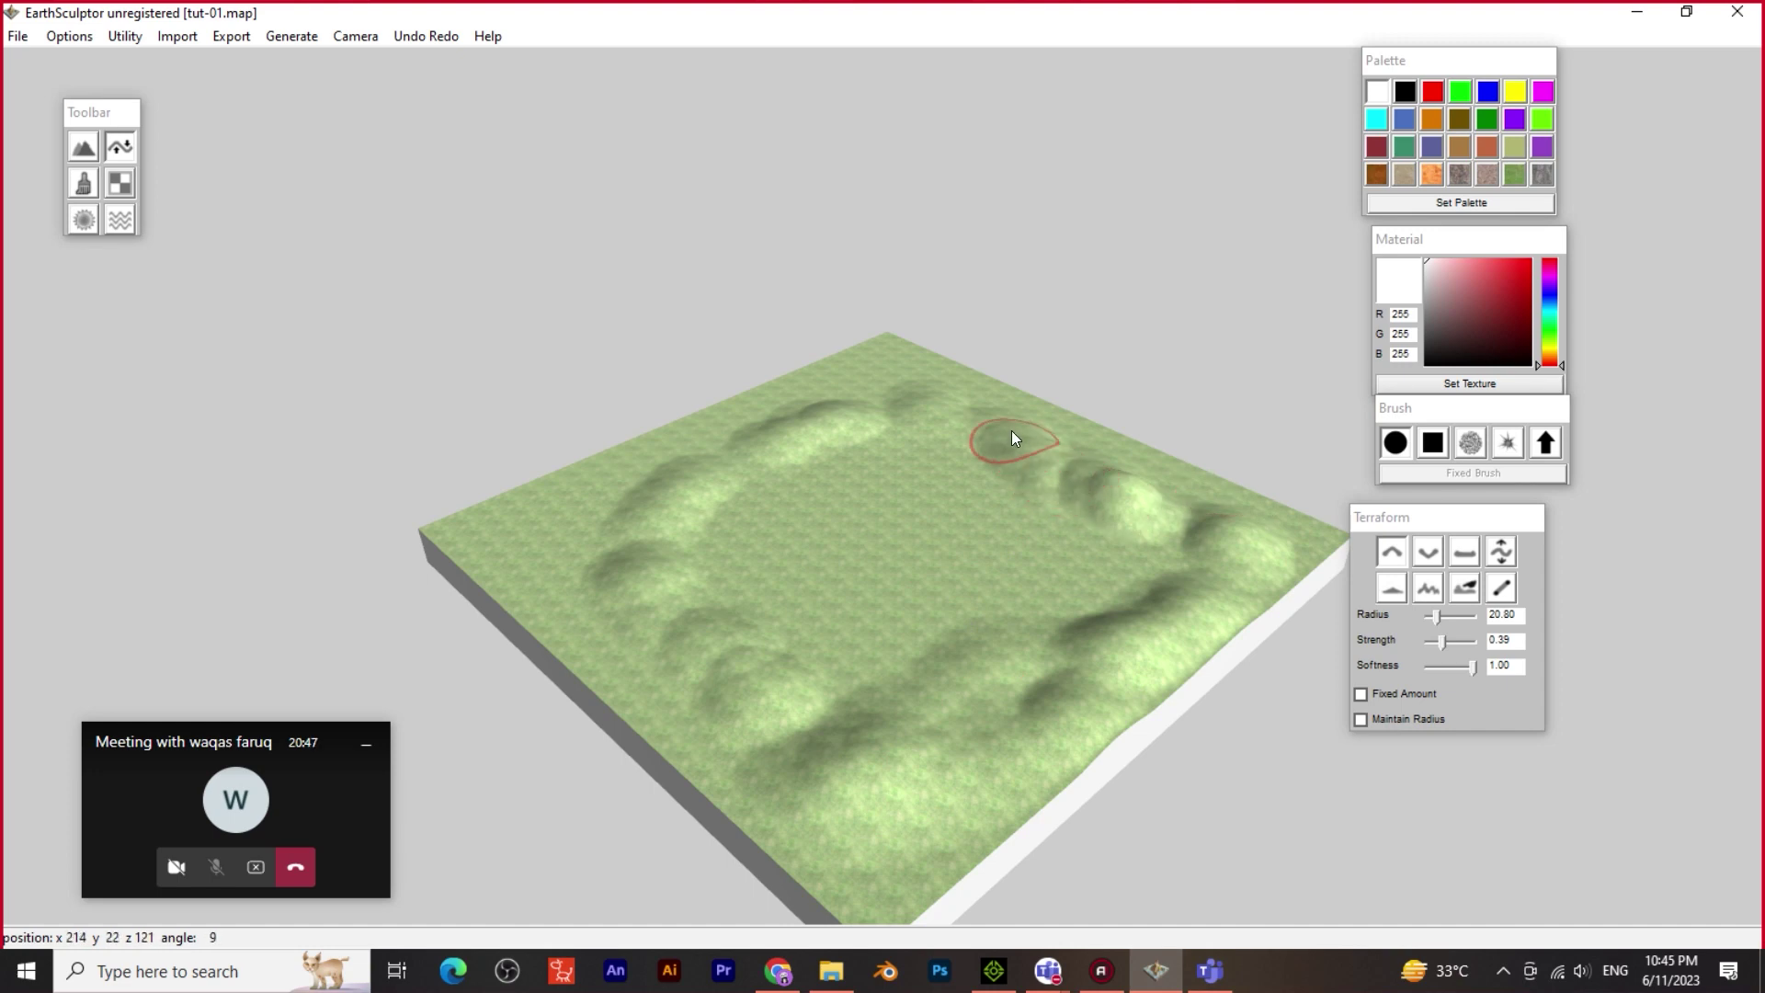
pyautogui.moveTo(800, 420)
pyautogui.mouseDown()
pyautogui.moveTo(742, 437)
pyautogui.moveTo(666, 531)
pyautogui.mouseUp()
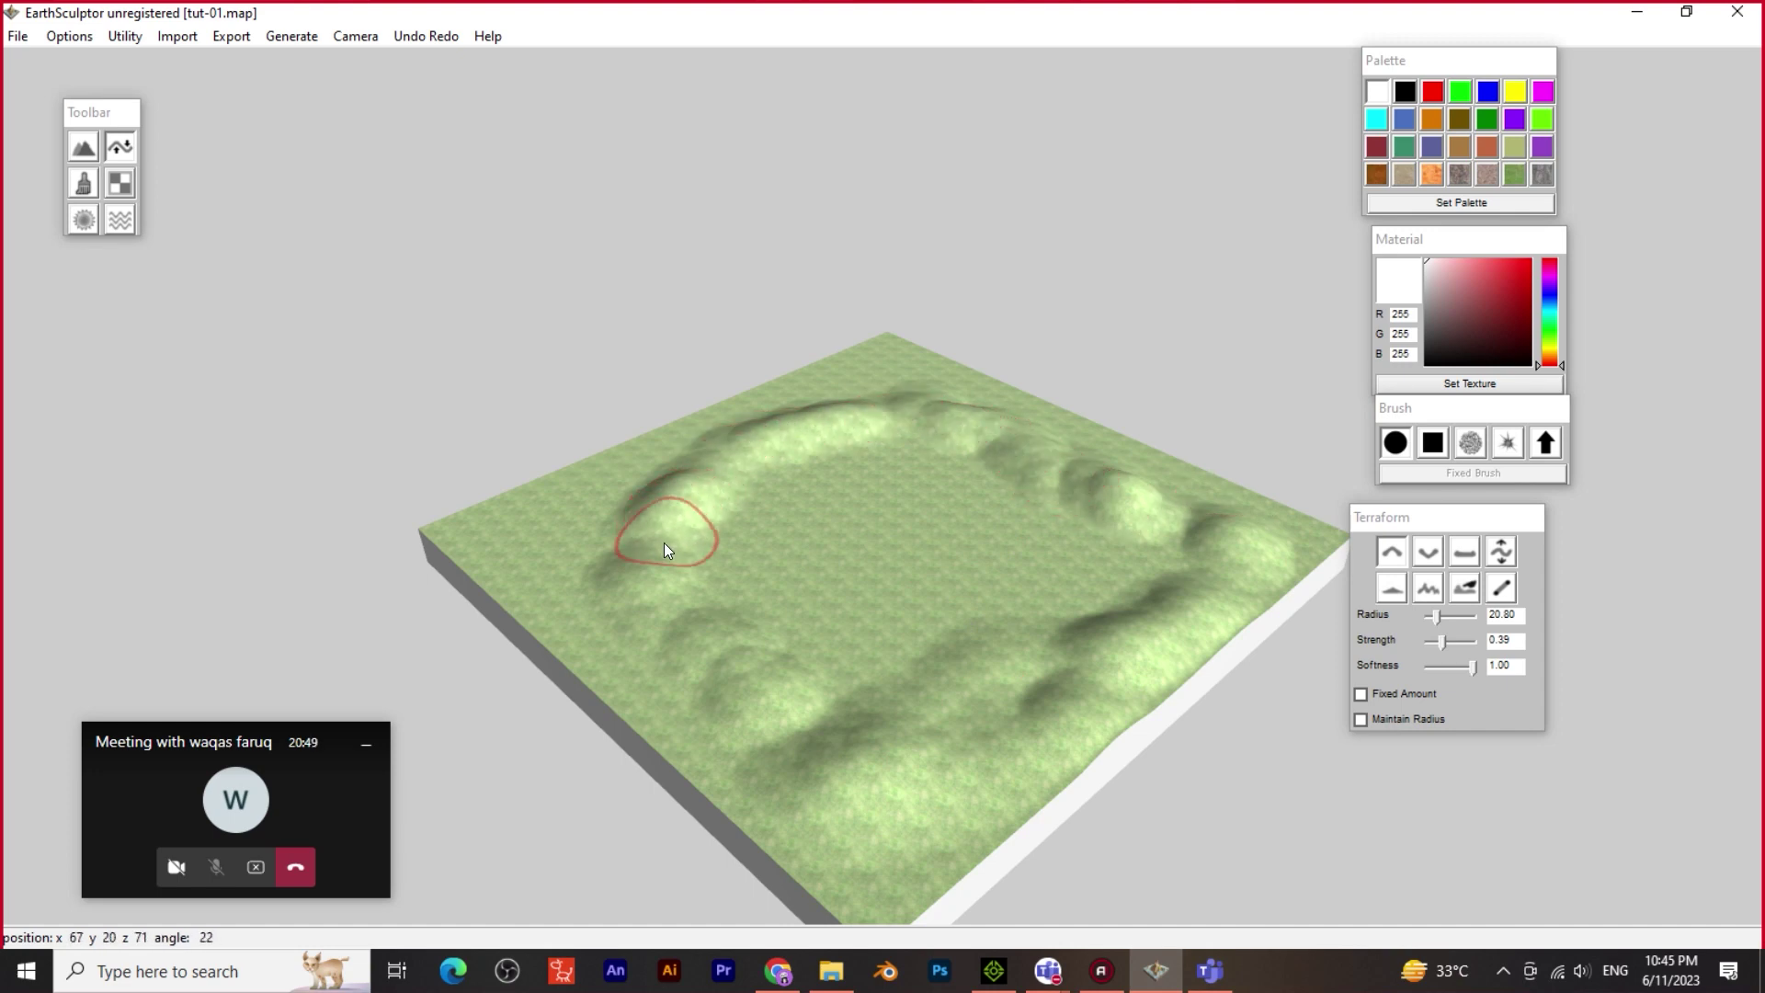
pyautogui.moveTo(712, 681)
pyautogui.mouseDown()
pyautogui.moveTo(821, 782)
pyautogui.moveTo(939, 788)
pyautogui.moveTo(1030, 761)
pyautogui.moveTo(1142, 697)
pyautogui.moveTo(1239, 591)
pyautogui.moveTo(1127, 489)
pyautogui.mouseUp()
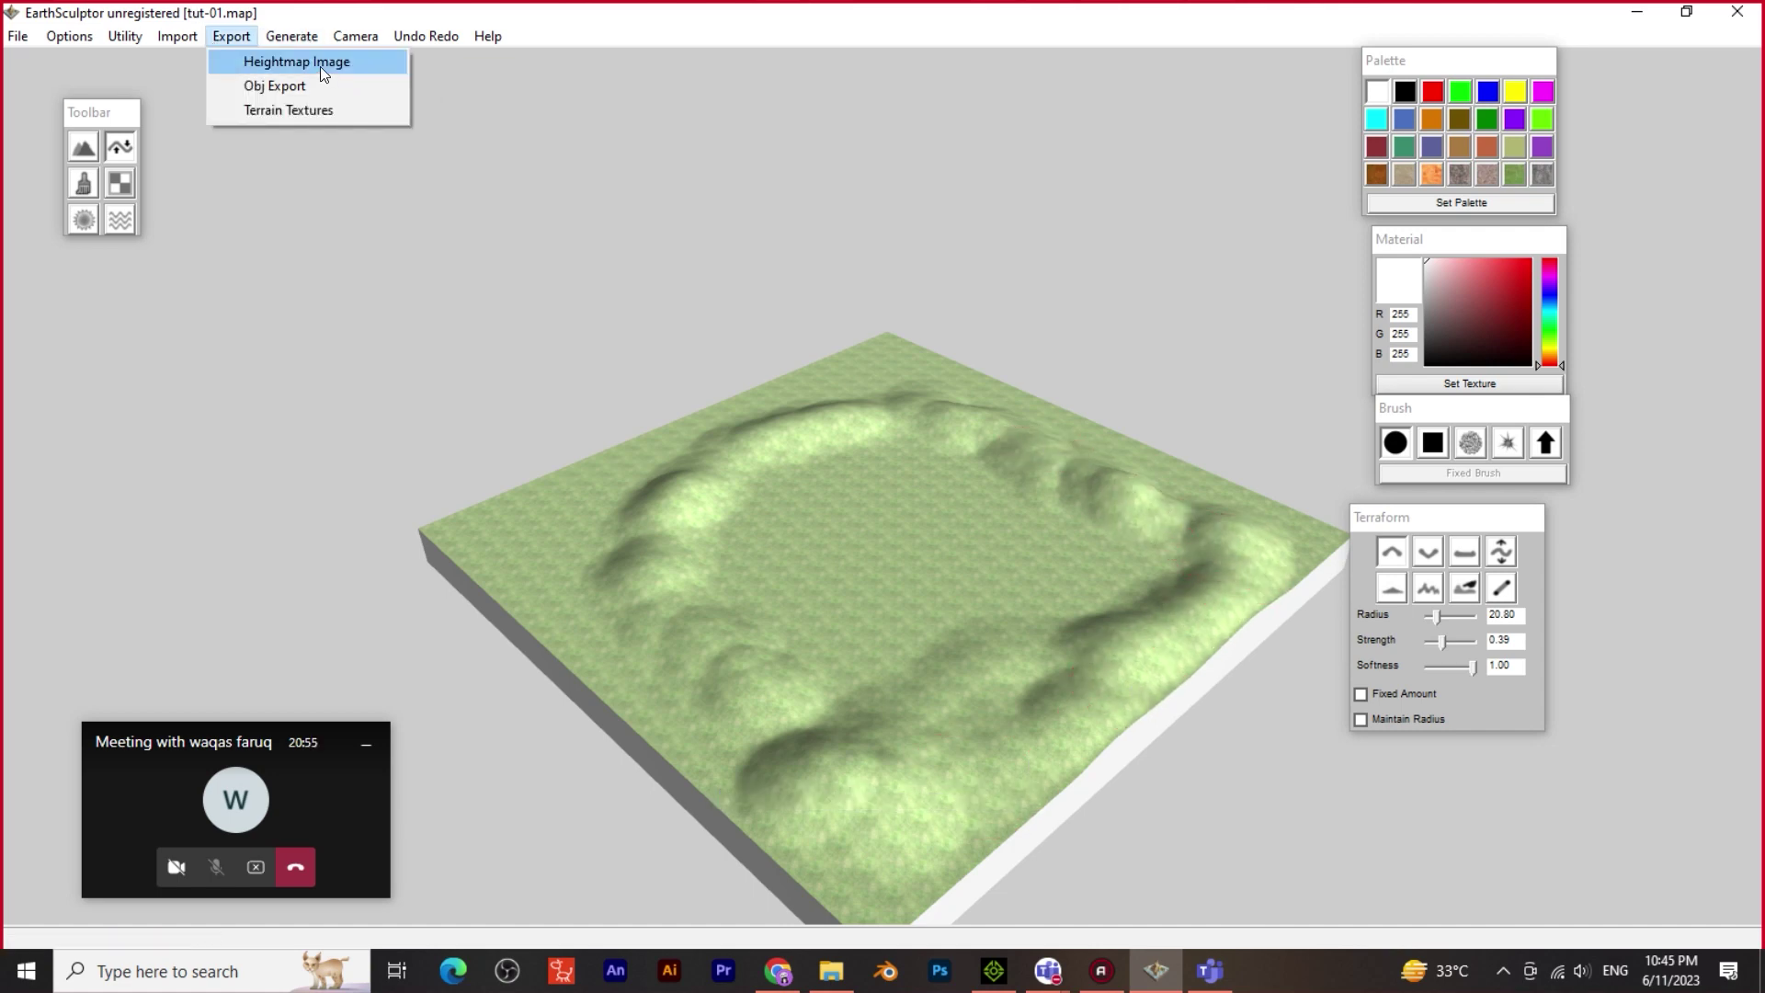
# Export the sculpted terrain's heightmap image to the Desktop as a PNG named hieght-01
pyautogui.click(322, 63)
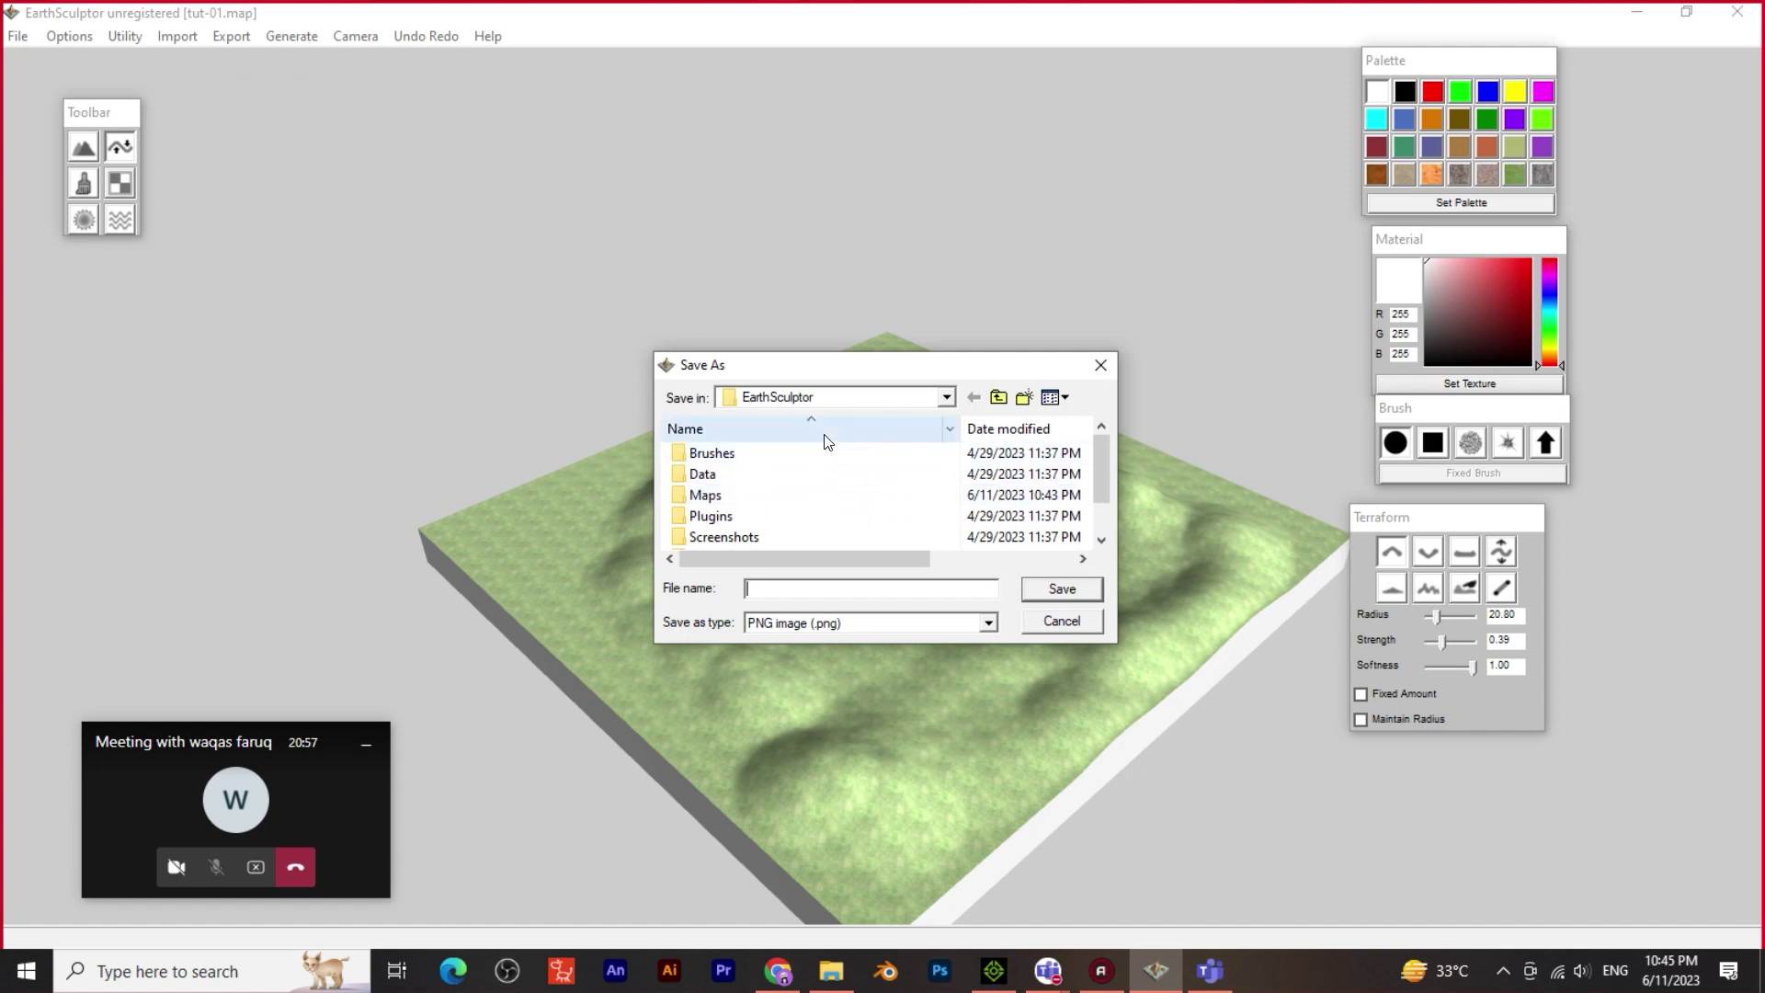
pyautogui.click(938, 401)
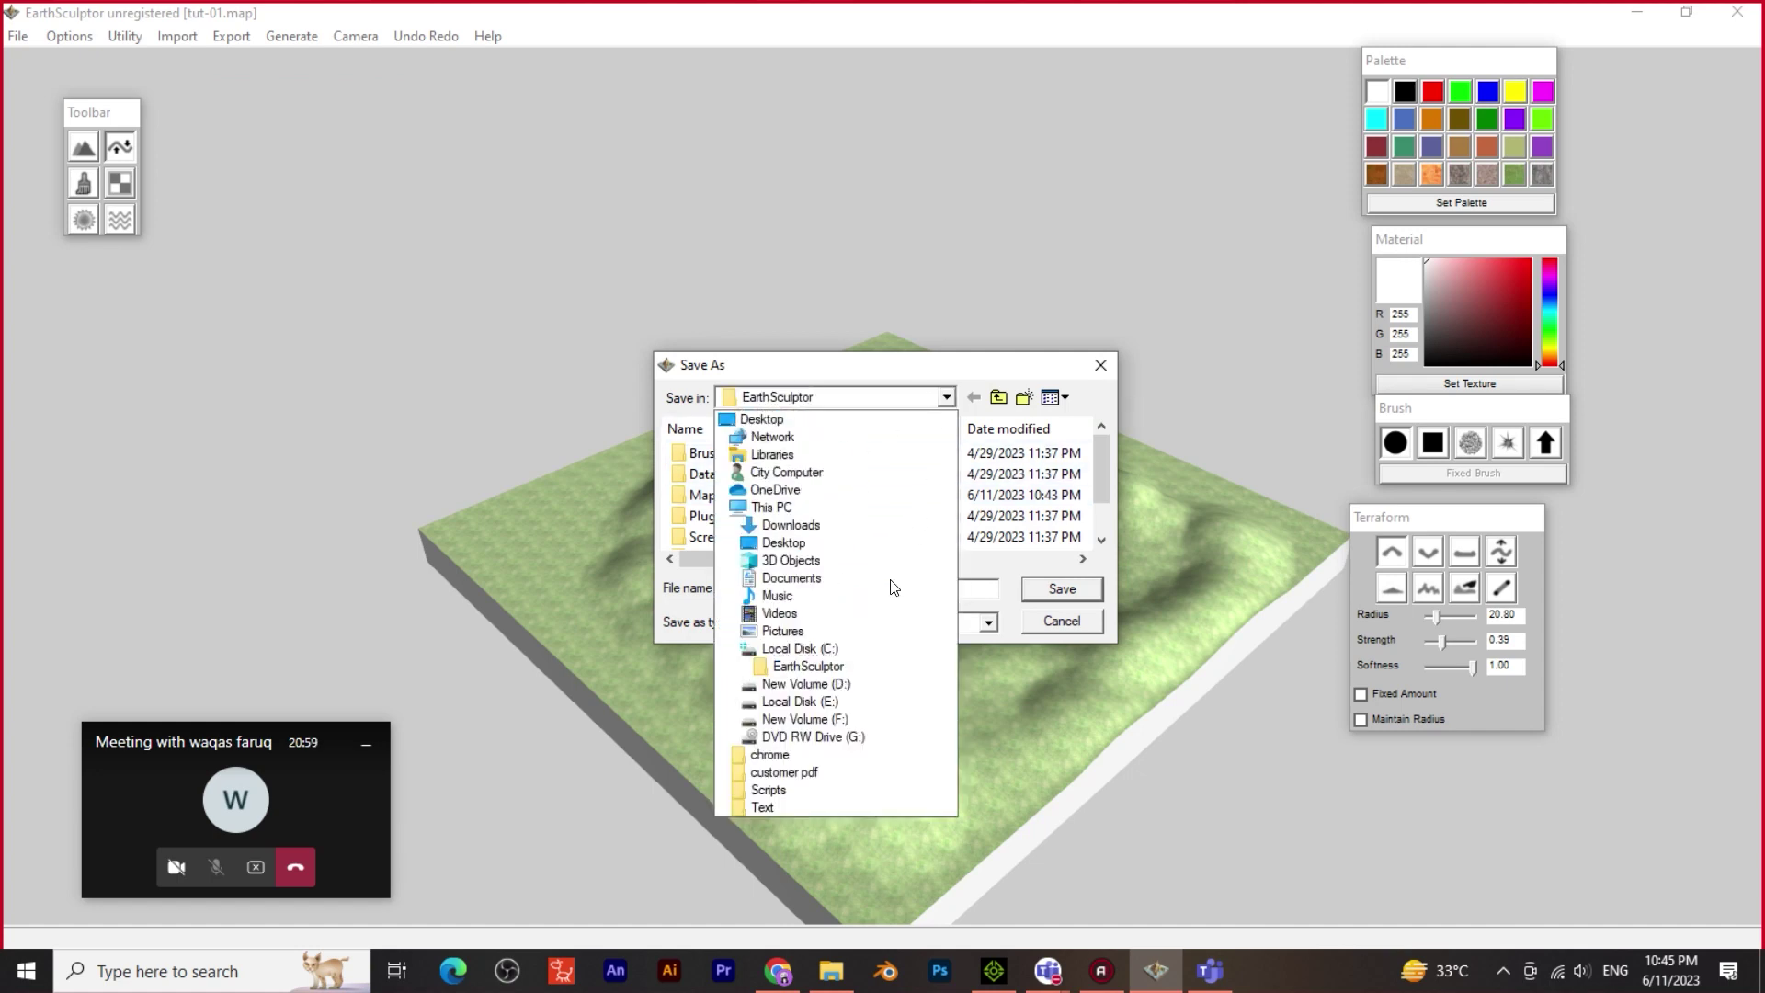
pyautogui.click(772, 420)
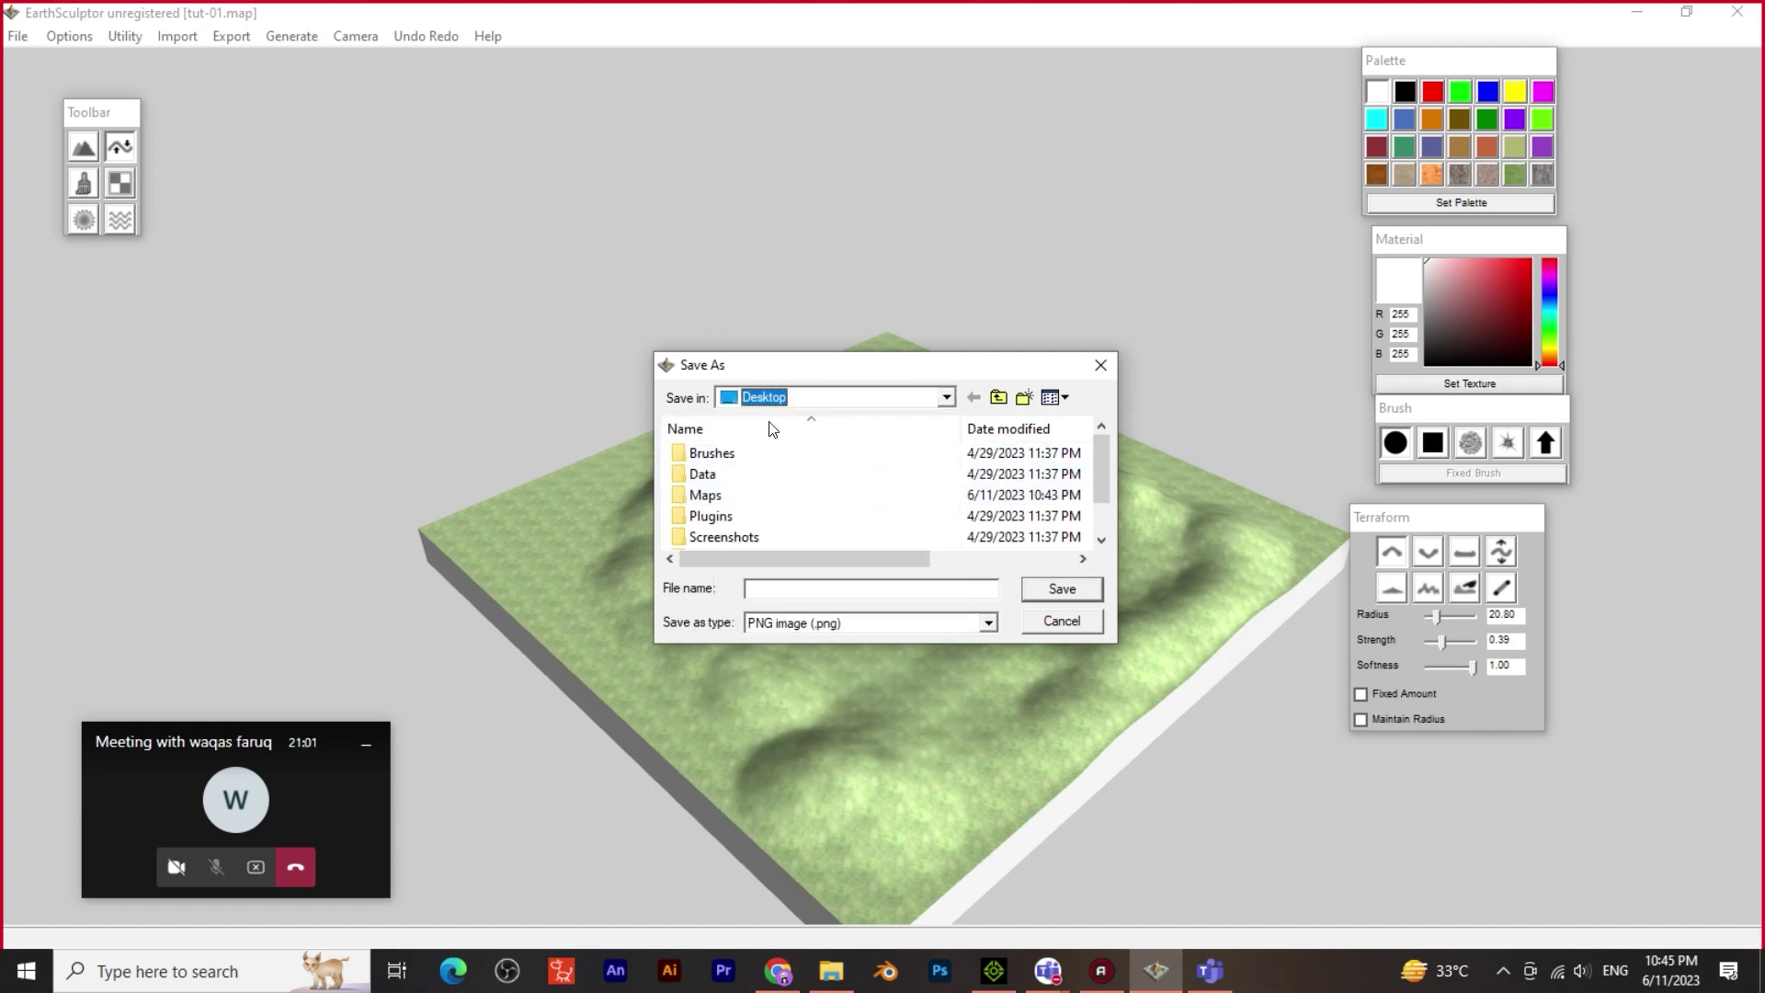
pyautogui.click(800, 585)
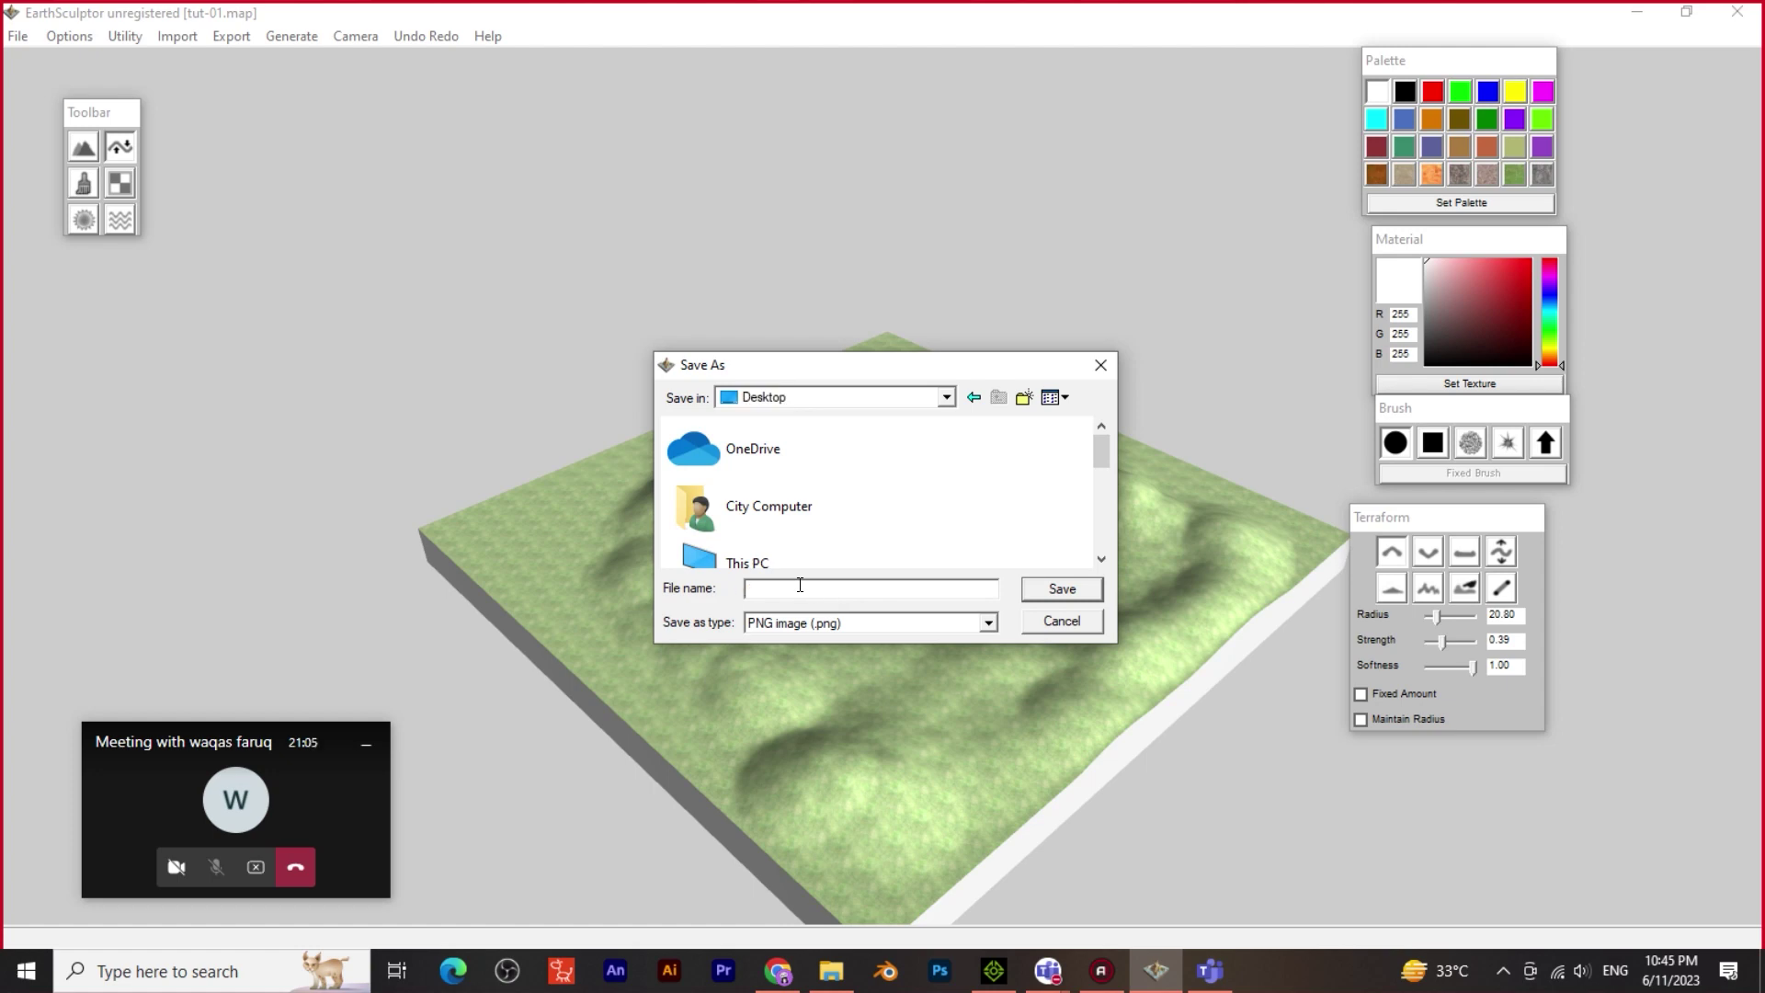
pyautogui.click(1083, 592)
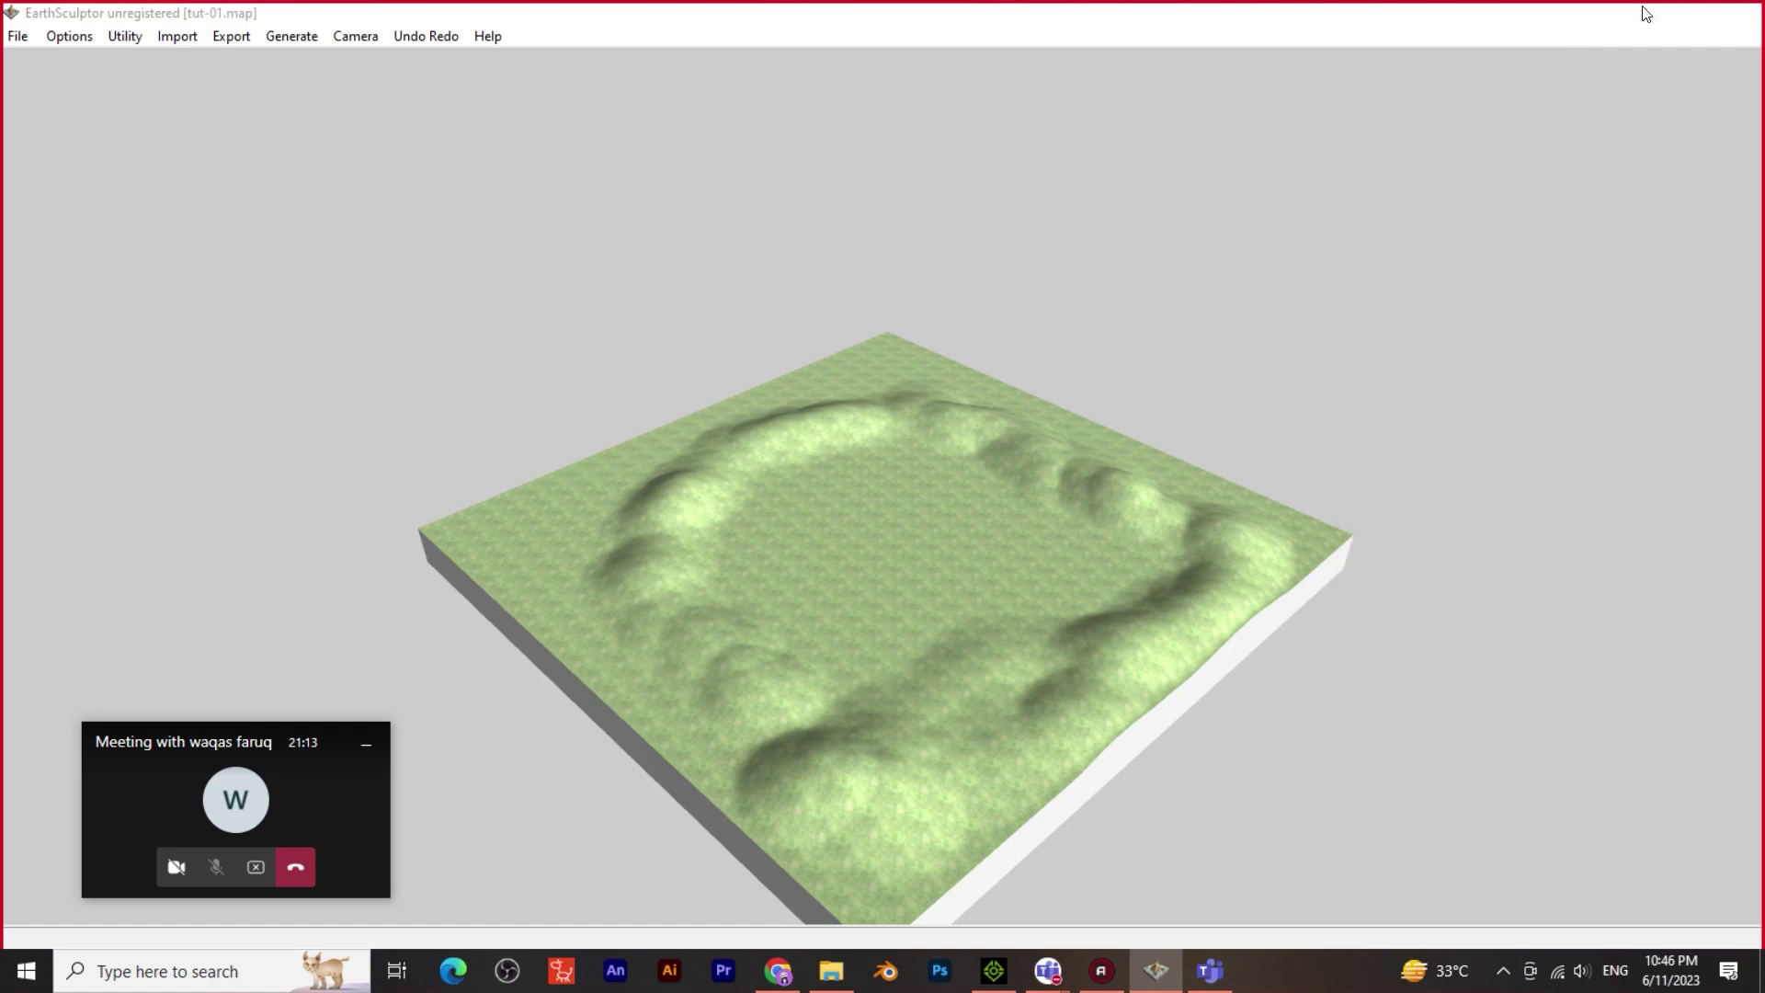
# Switch to iClone and replace the Butte terrain's height map with hieght-01.png from the Desktop
pyautogui.click(1645, 14)
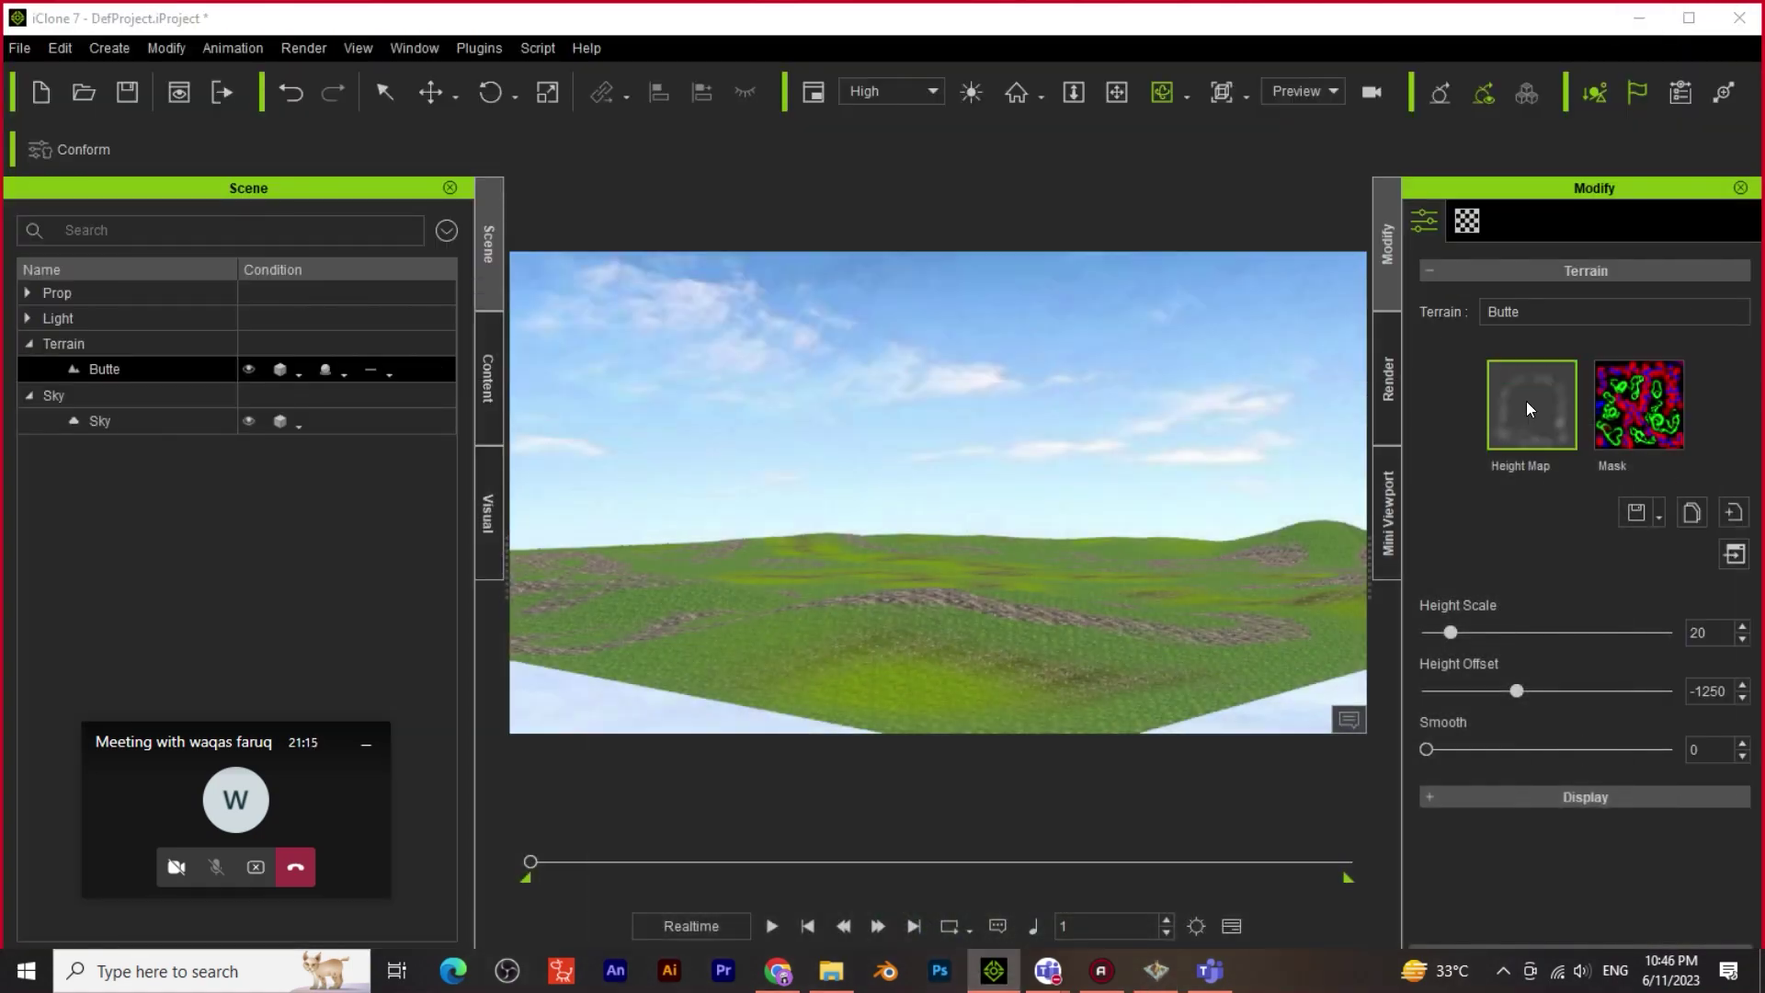
pyautogui.doubleClick(1528, 408)
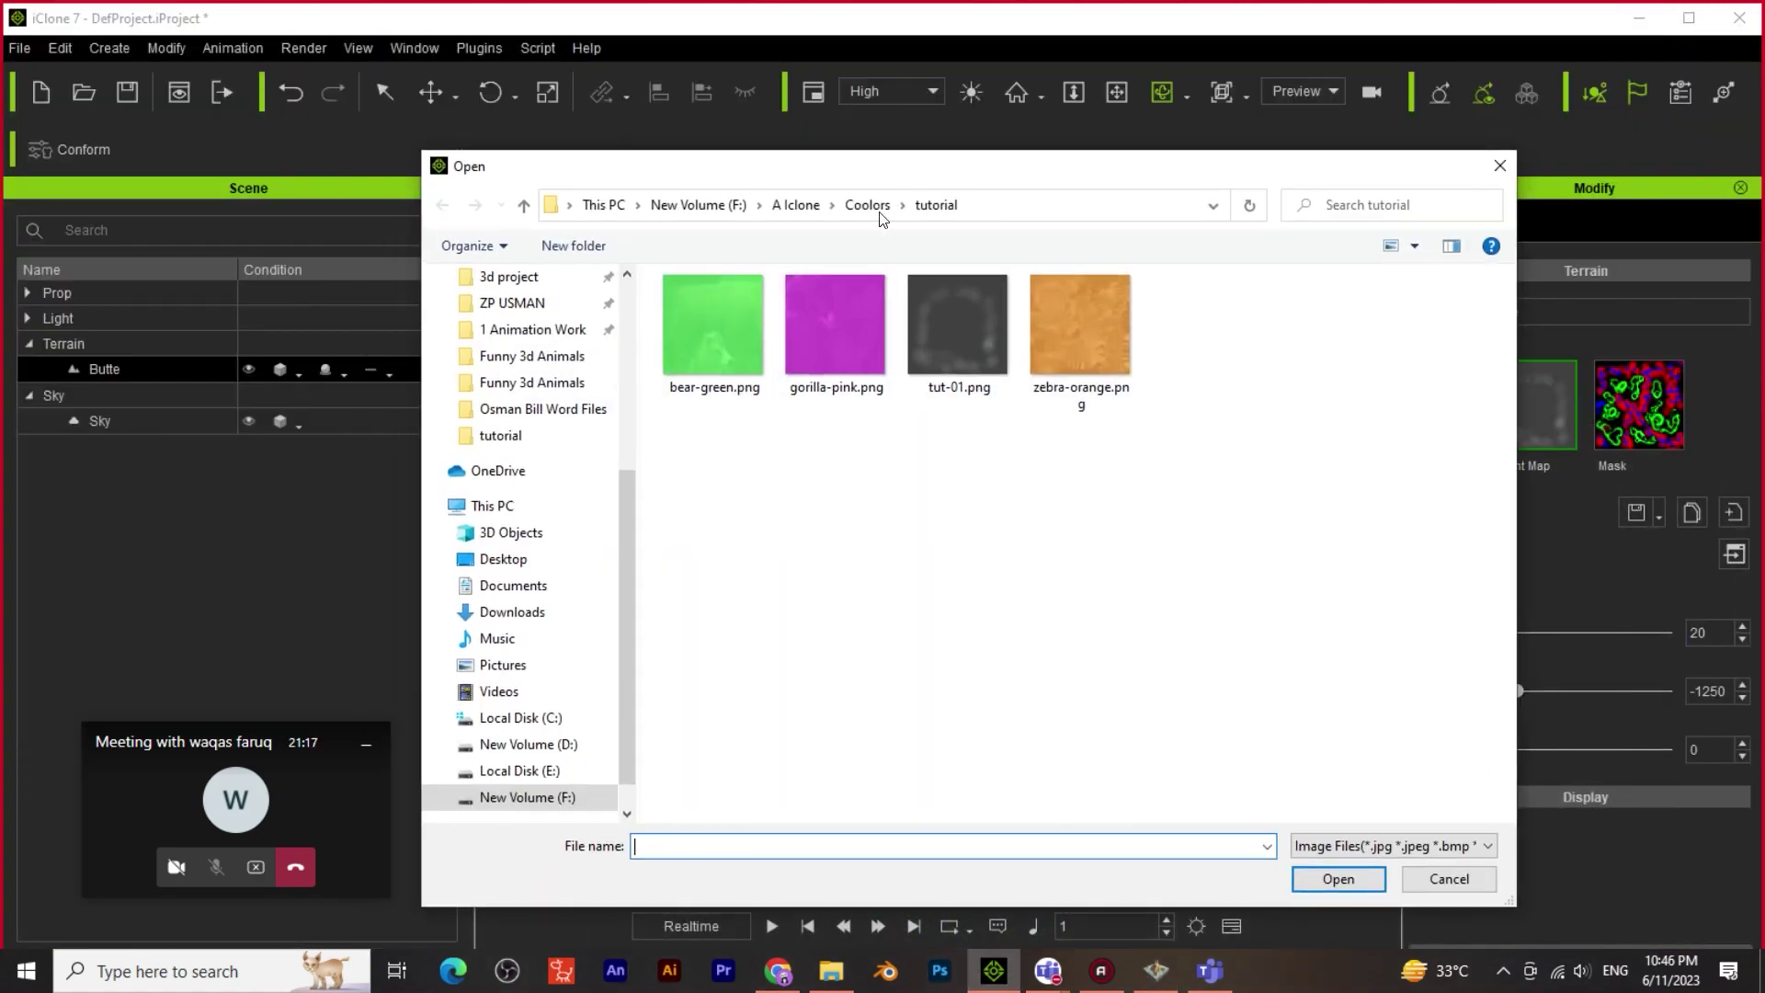
pyautogui.moveTo(862, 152); pyautogui.dragTo(920, 169)
pyautogui.scroll(2, 590, 344)
pyautogui.scroll(-2, 539, 733)
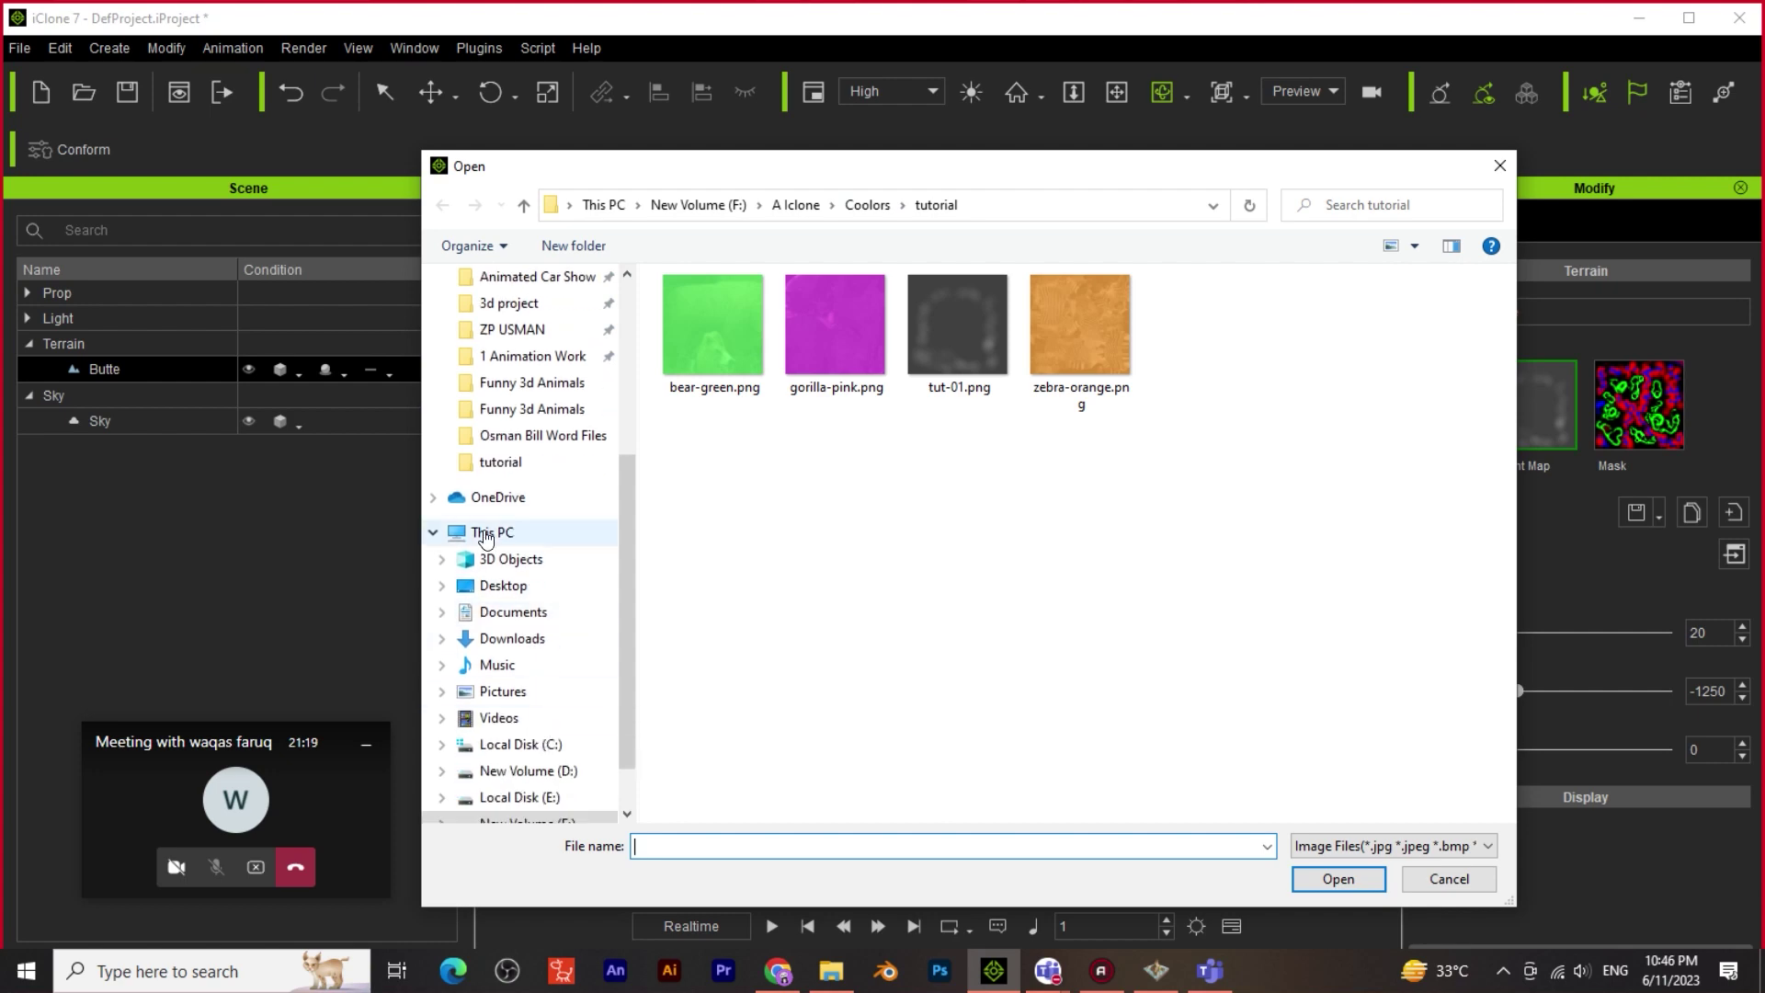
pyautogui.click(505, 585)
pyautogui.click(1265, 508)
pyautogui.press('h')
pyautogui.click(1339, 879)
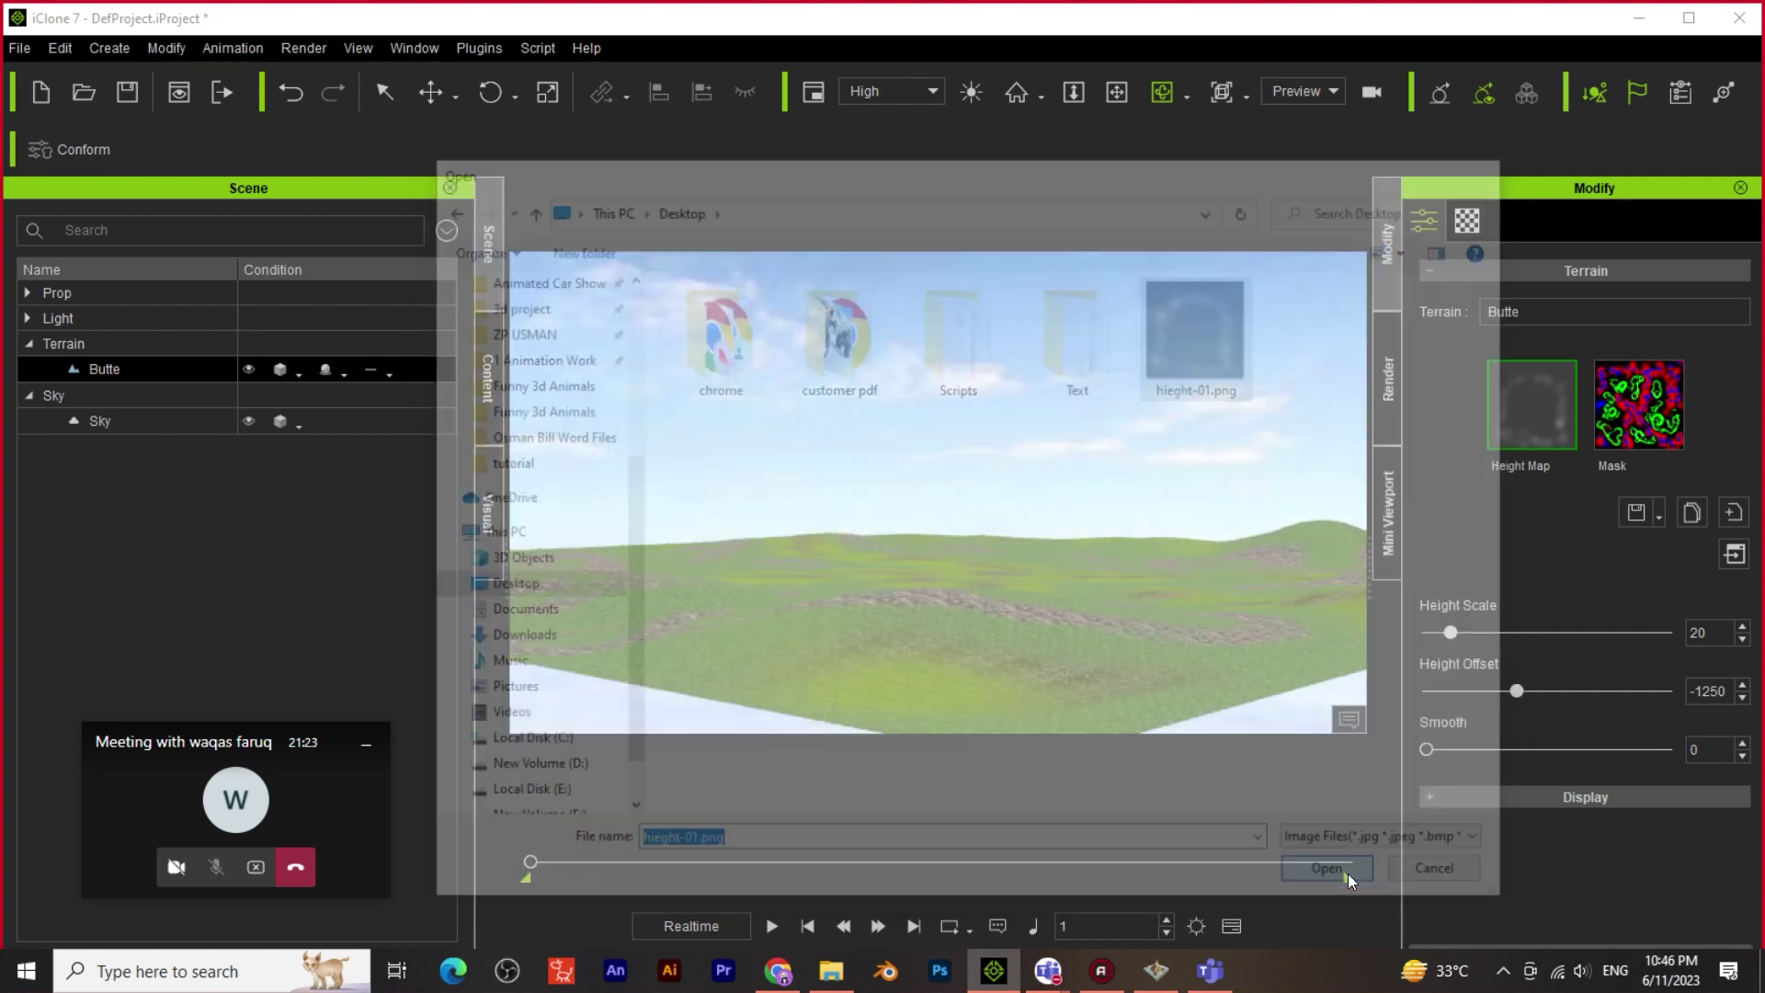
# Examine the reshaped Butte terrain from high and low angles and compare its hills with the sculpted map in EarthSculptor
pyautogui.moveTo(993, 607); pyautogui.dragTo(985, 679, button='right')
pyautogui.click(1117, 92)
pyautogui.moveTo(1012, 631)
pyautogui.mouseDown()
pyautogui.moveTo(954, 539)
pyautogui.moveTo(1000, 627)
pyautogui.mouseUp()
pyautogui.click(1162, 92)
pyautogui.moveTo(792, 378); pyautogui.dragTo(1004, 671)
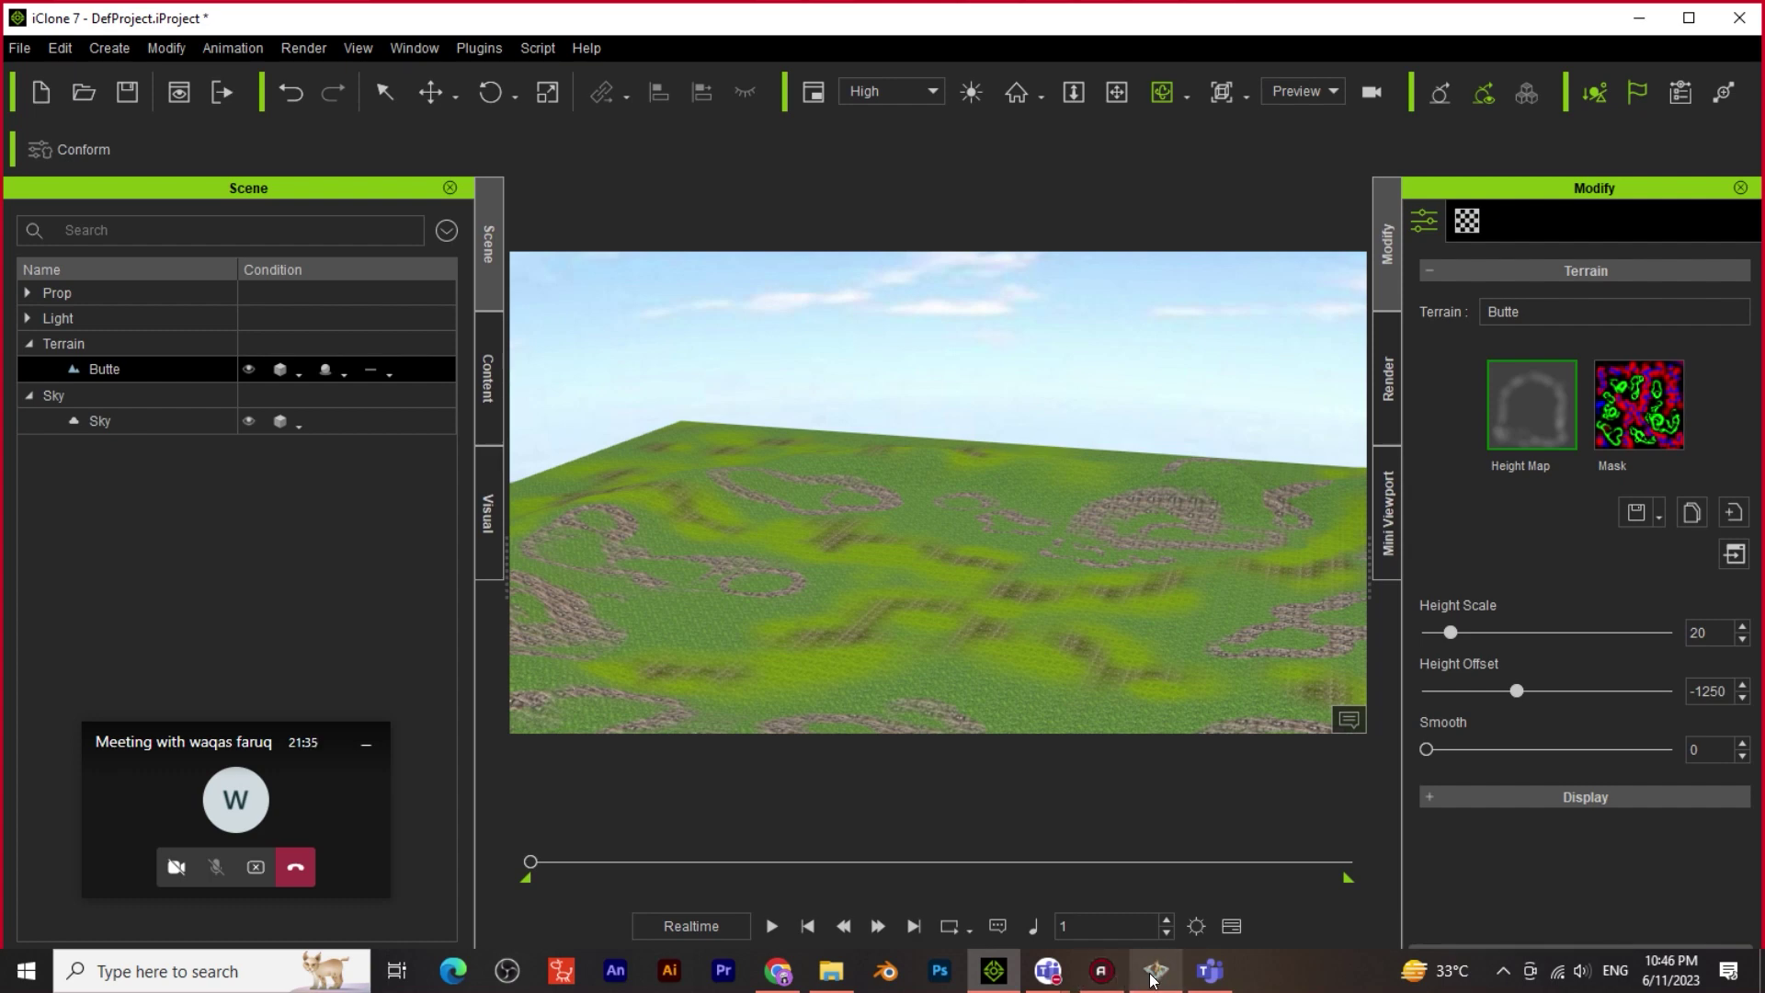
pyautogui.moveTo(1160, 976)
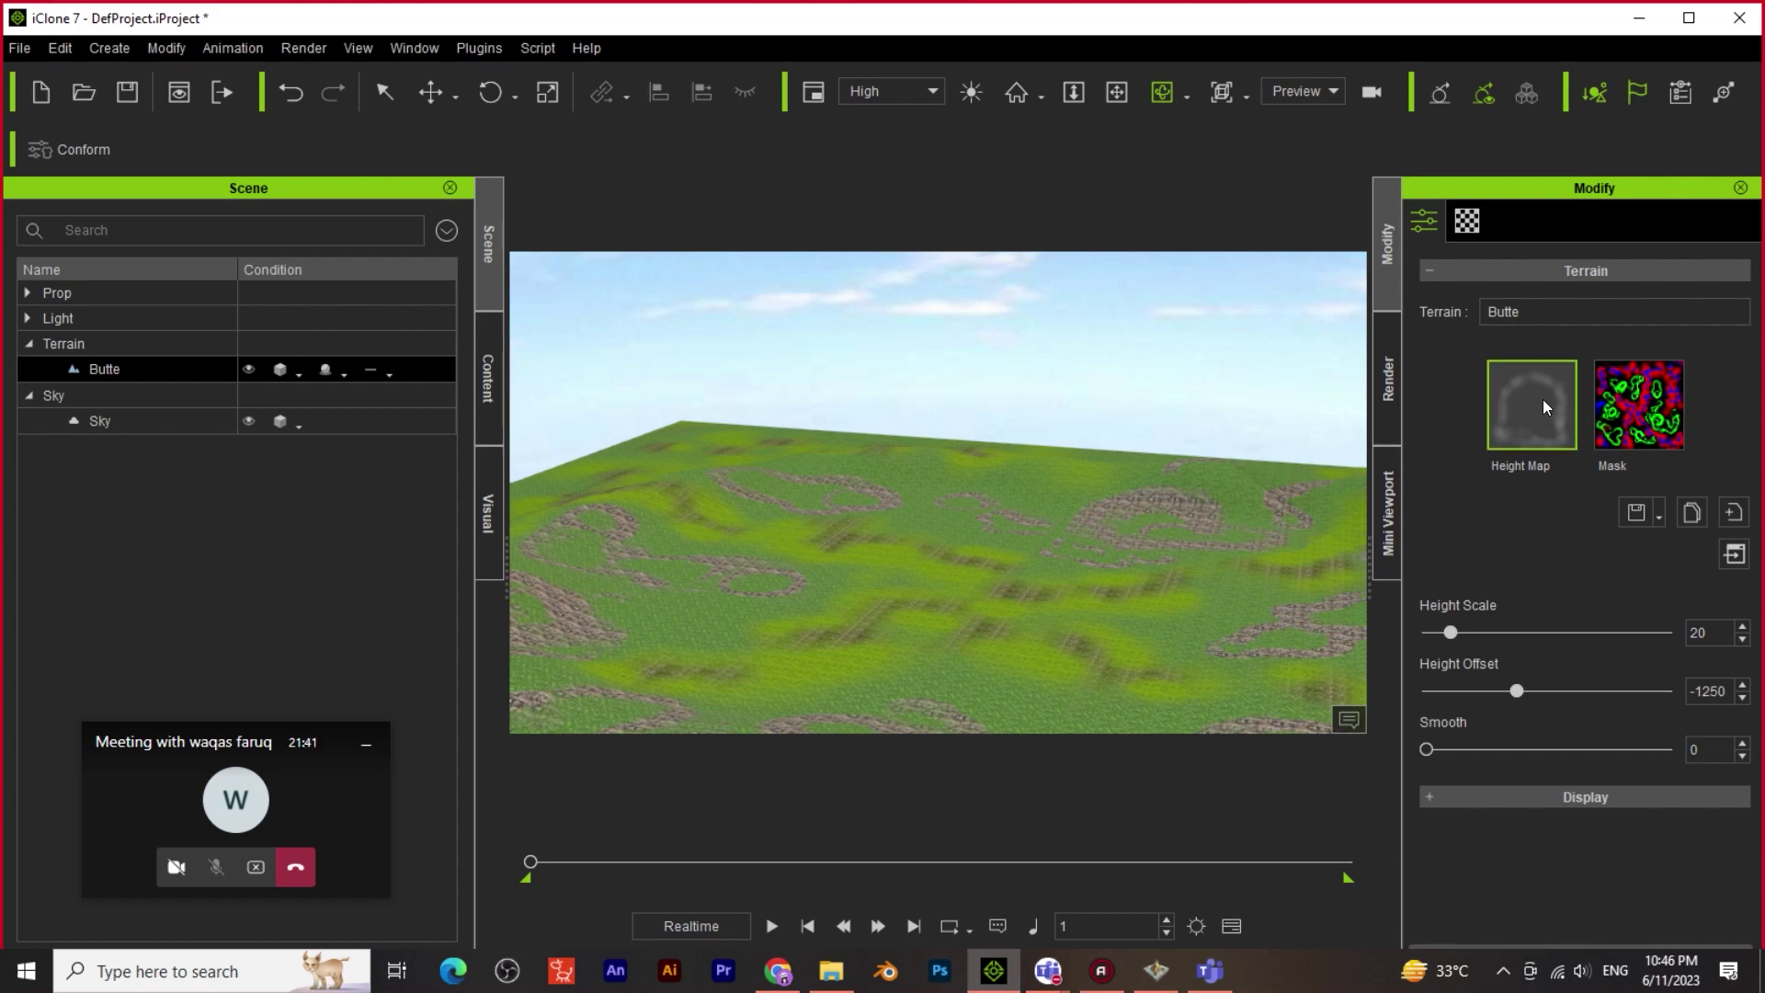
pyautogui.click(1160, 980)
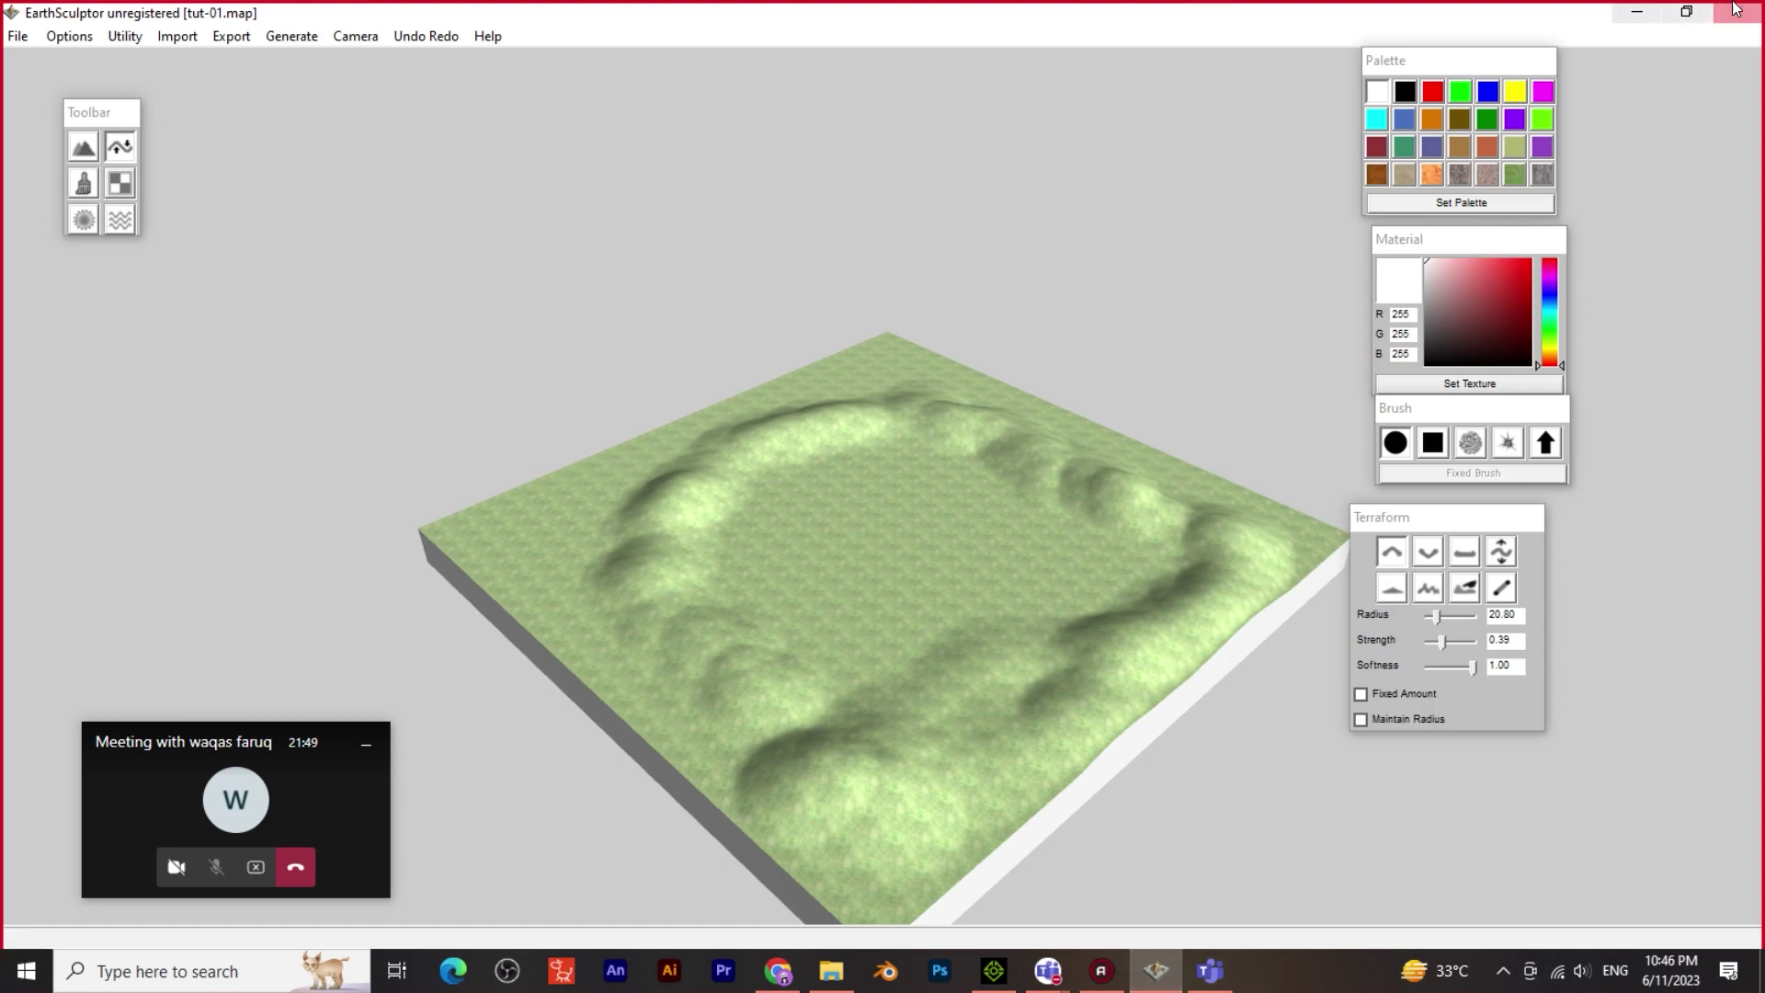
pyautogui.click(1643, 11)
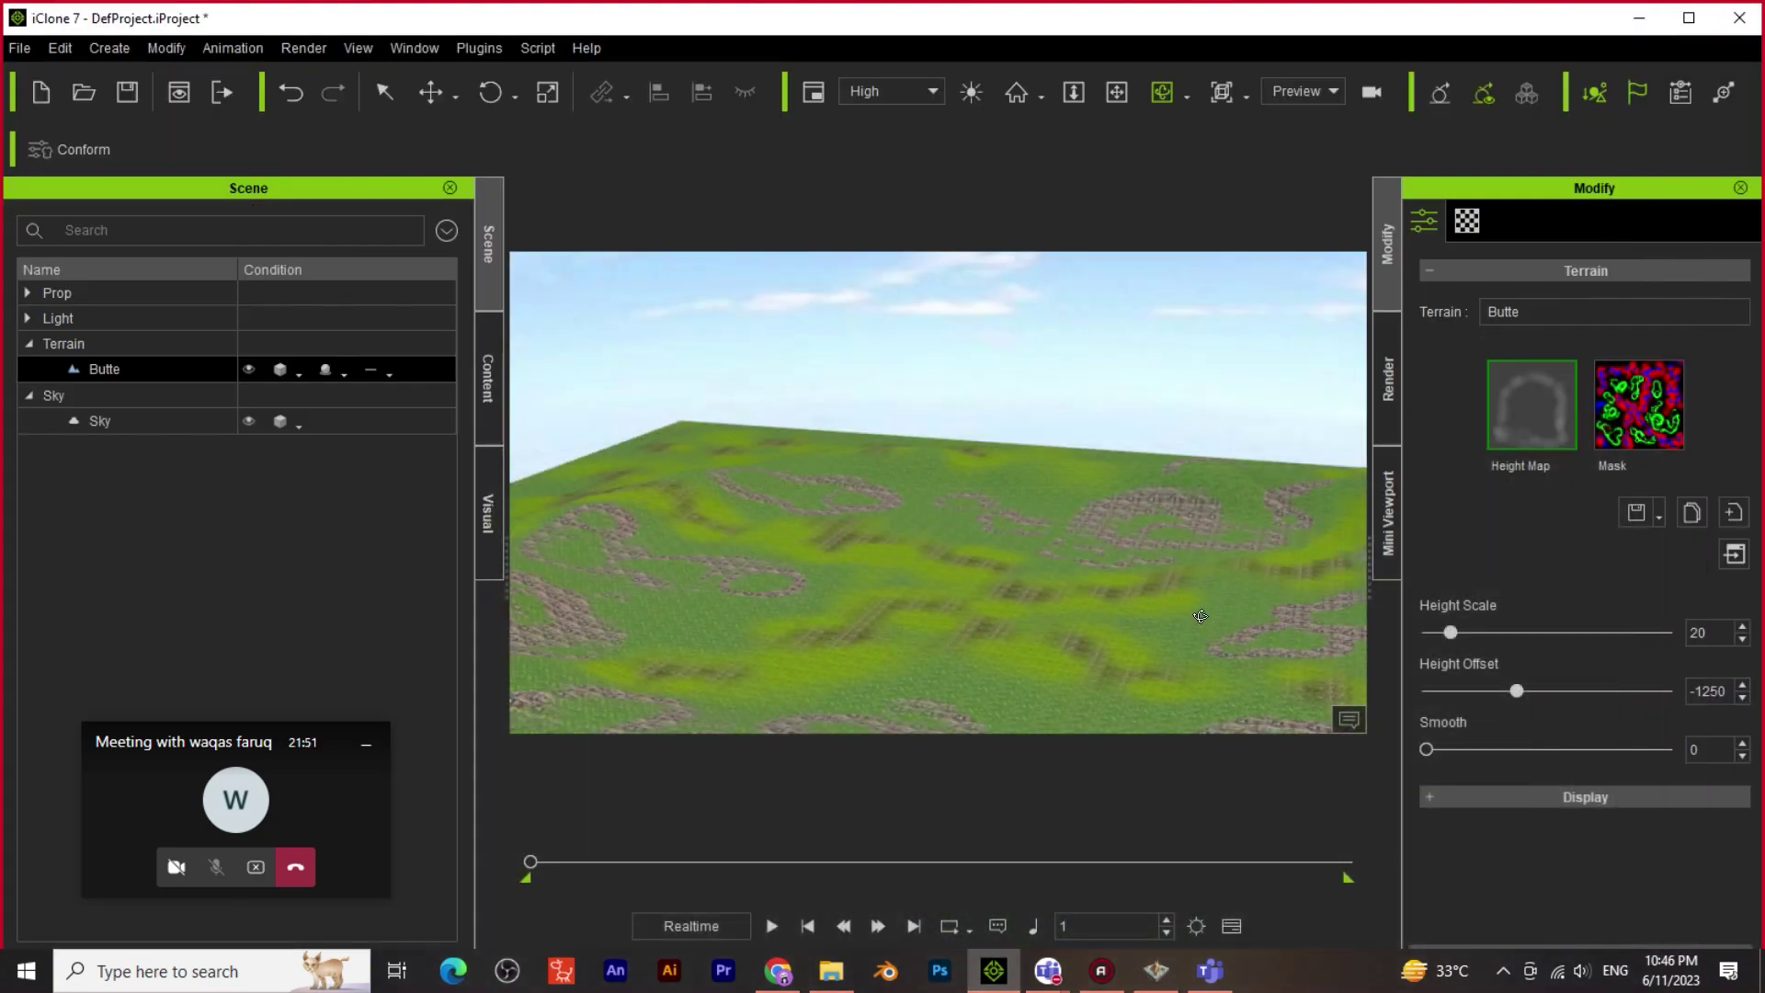
pyautogui.moveTo(1030, 630); pyautogui.dragTo(1011, 476, button='right')
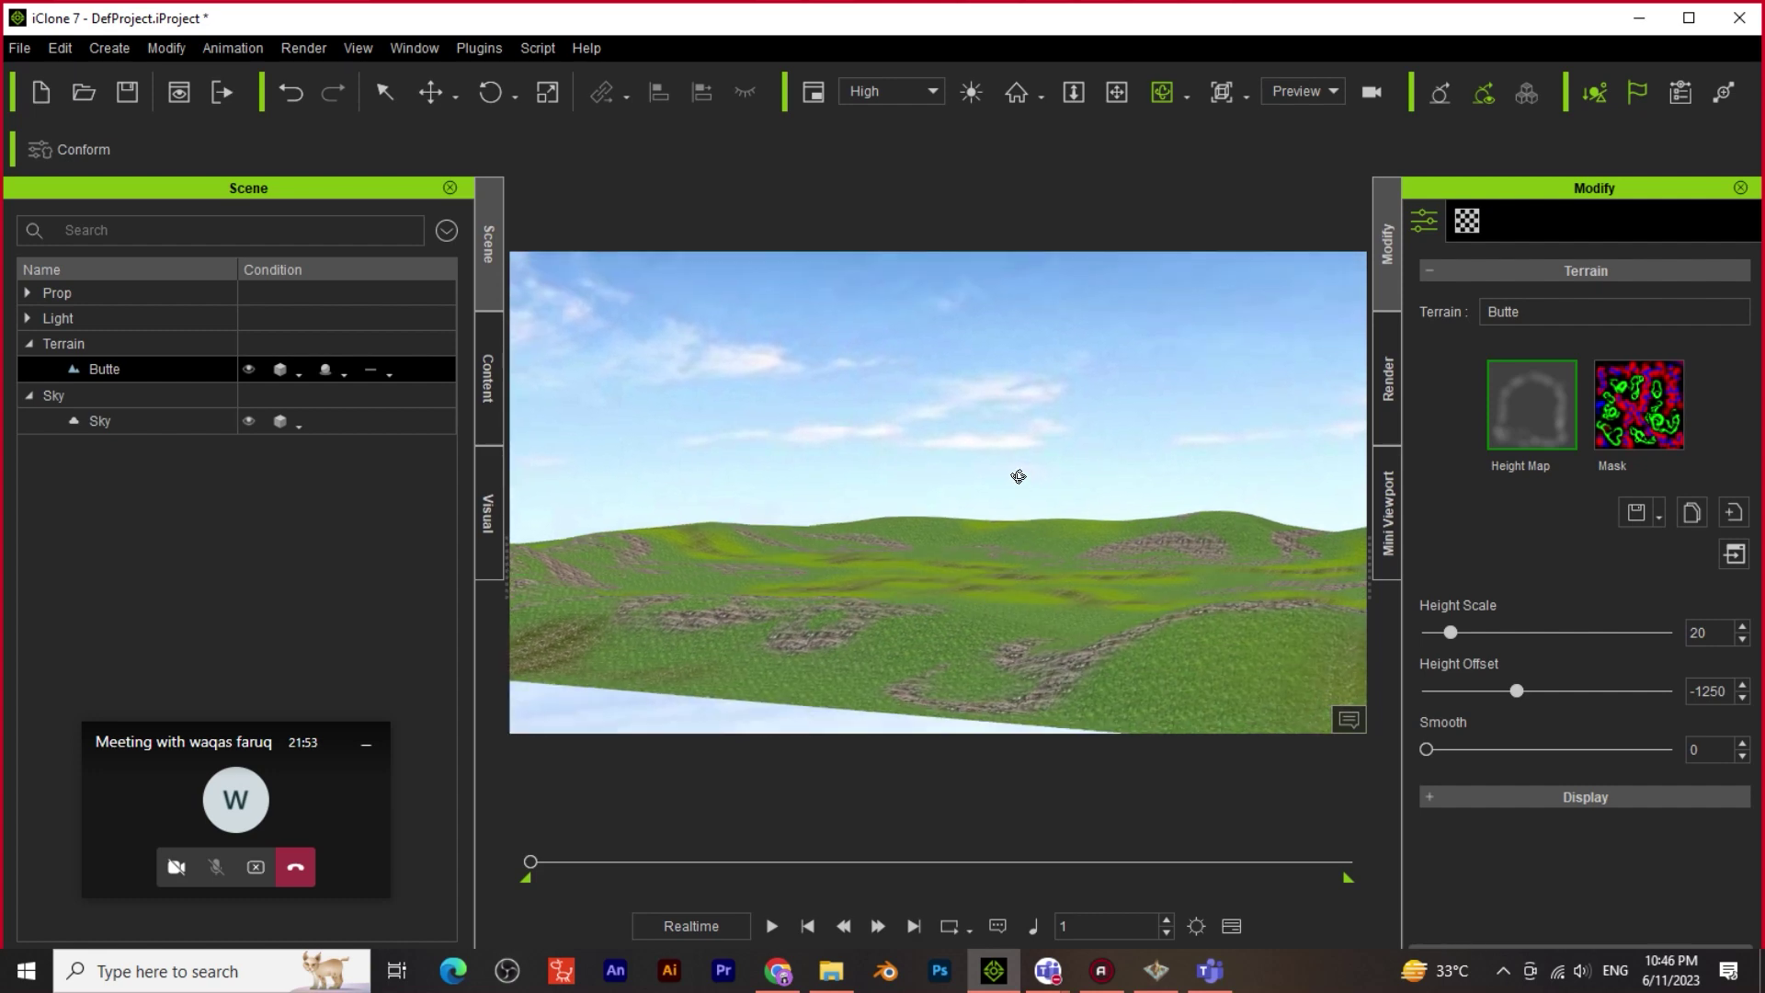
pyautogui.scroll(3, 919, 550)
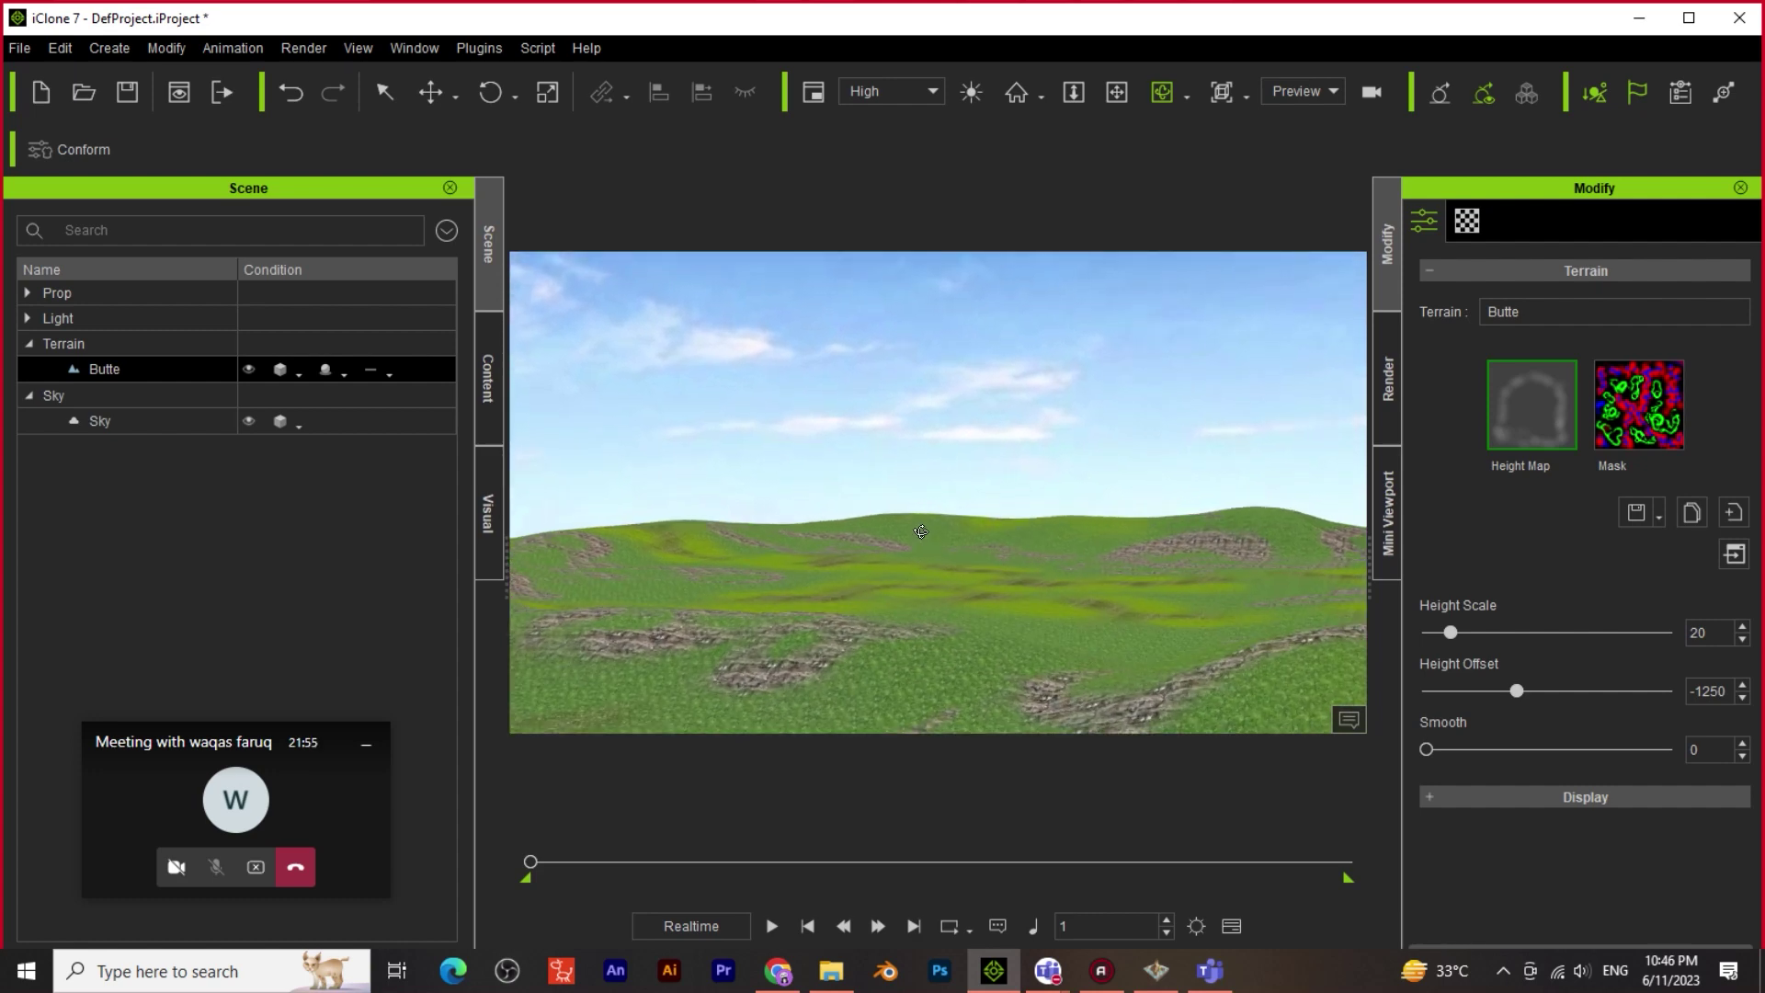
# Switch back to EarthSculptor and reposition the Palette and Material windows, stacking them one directly above the other
pyautogui.click(1157, 972)
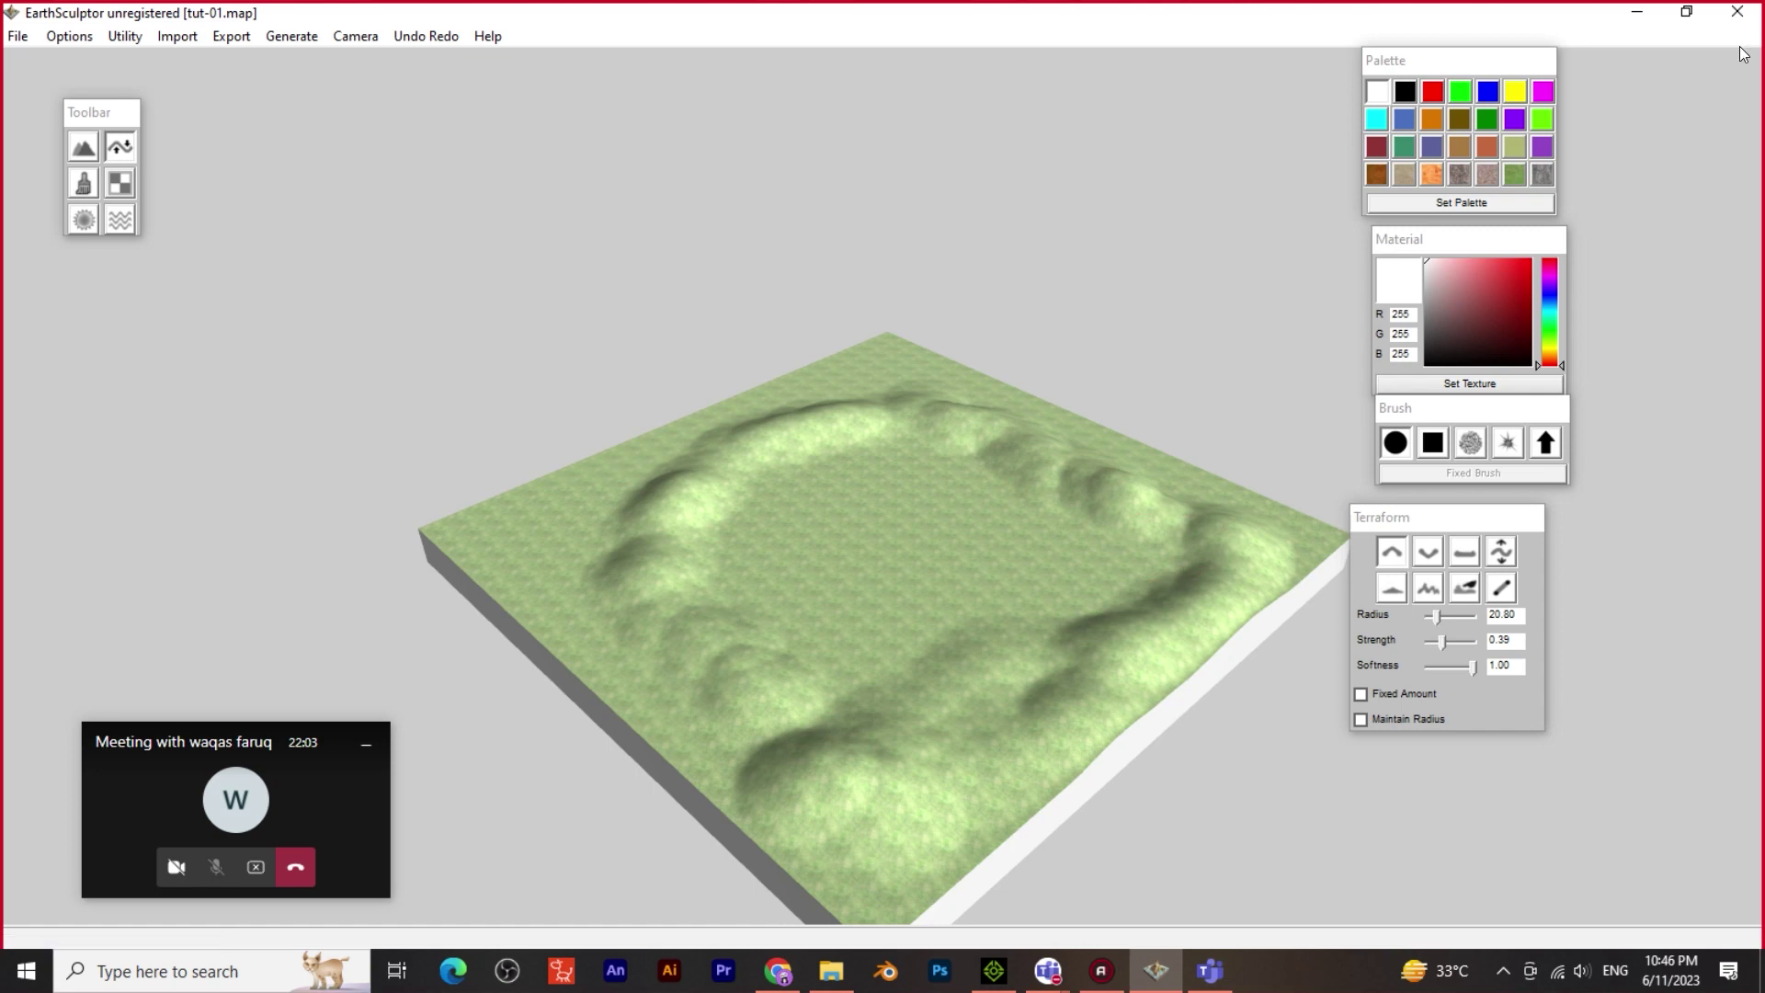
pyautogui.moveTo(1420, 61); pyautogui.dragTo(1411, 34)
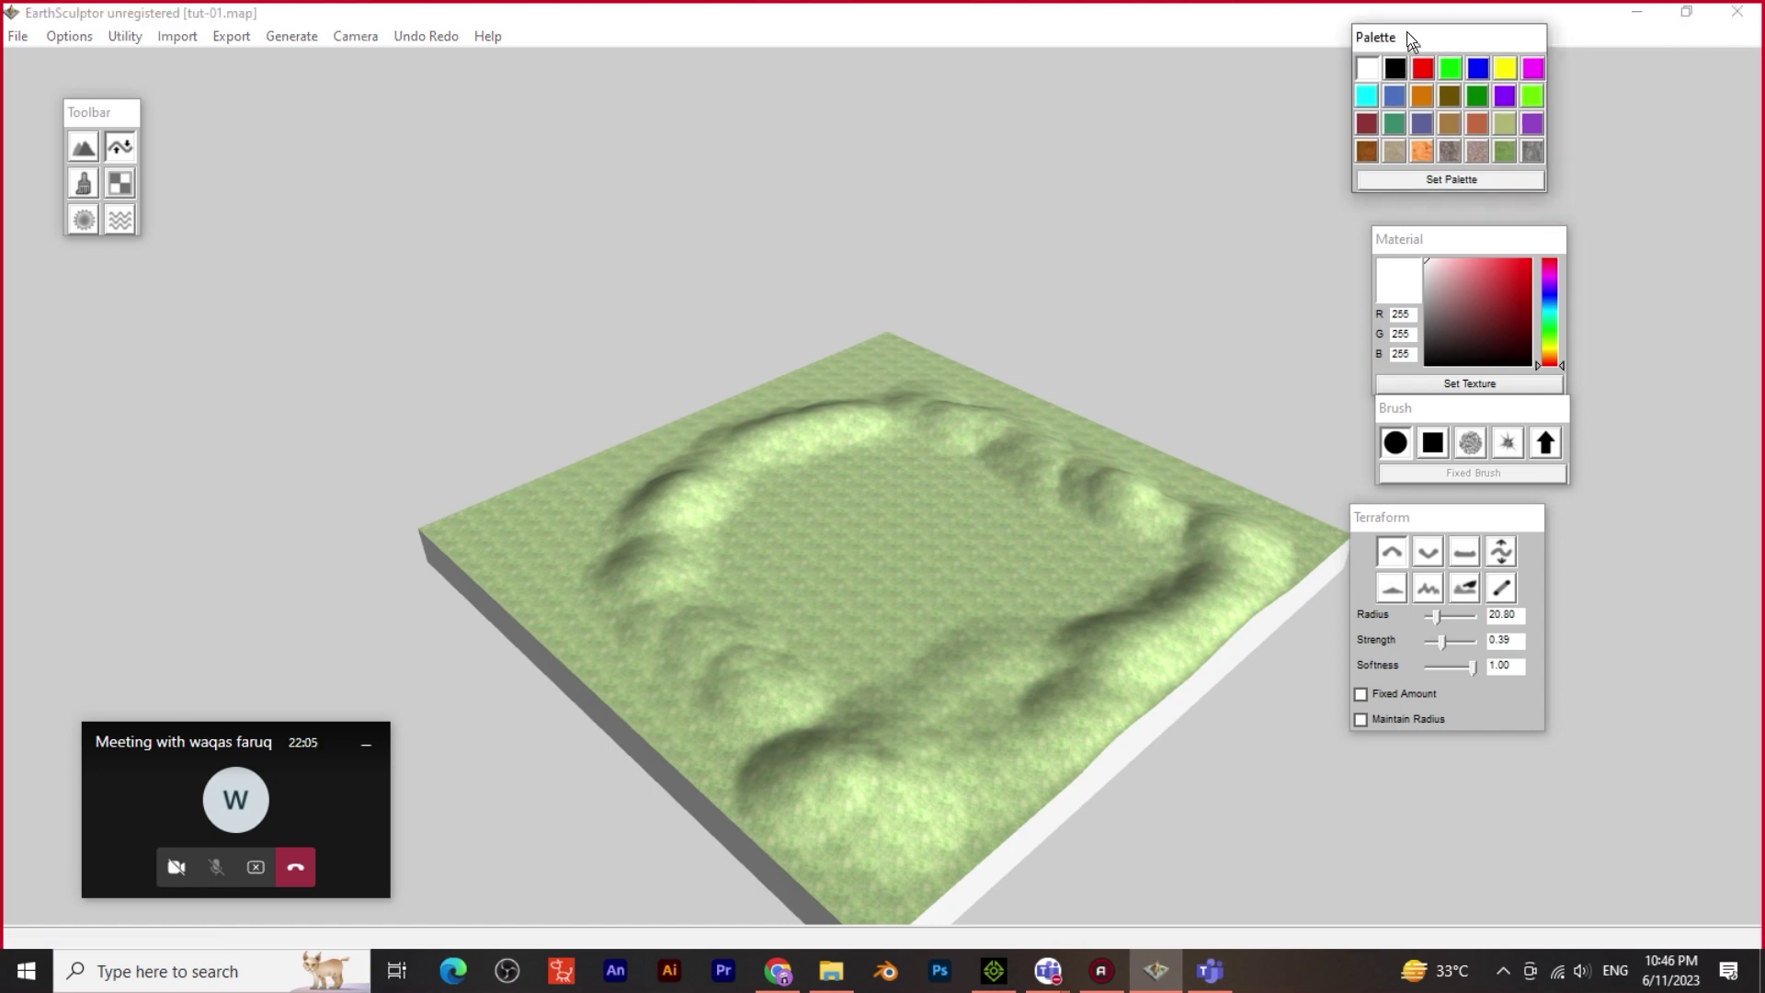
pyautogui.click(1451, 241)
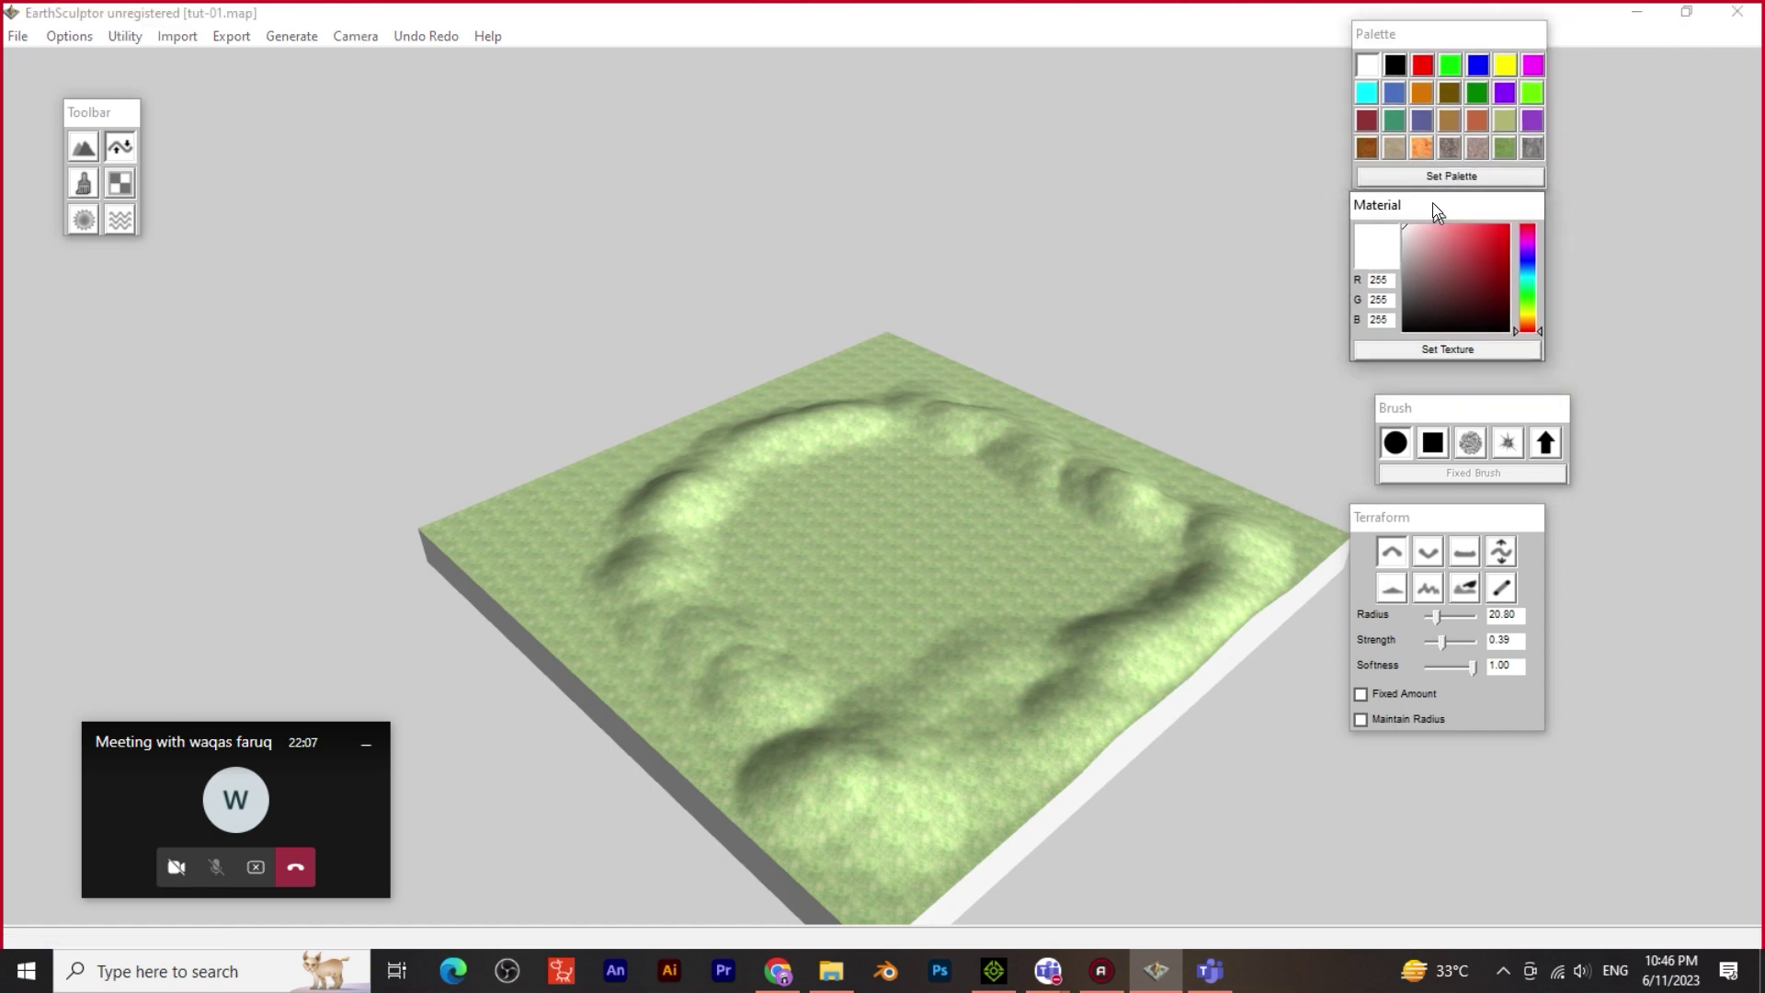